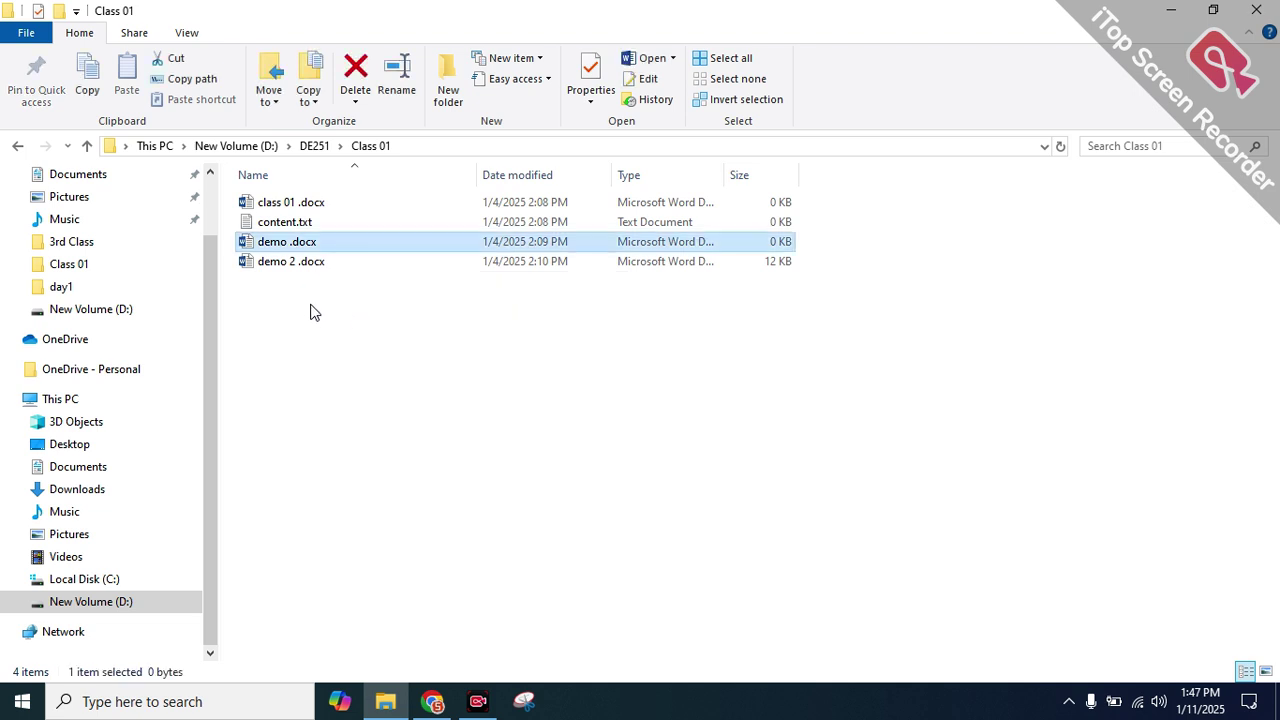
Refresh the Class 01 listing, then go up to New Volume (D:)
right_click(334, 370)
left_click(404, 448)
right_click(363, 367)
left_click(433, 450)
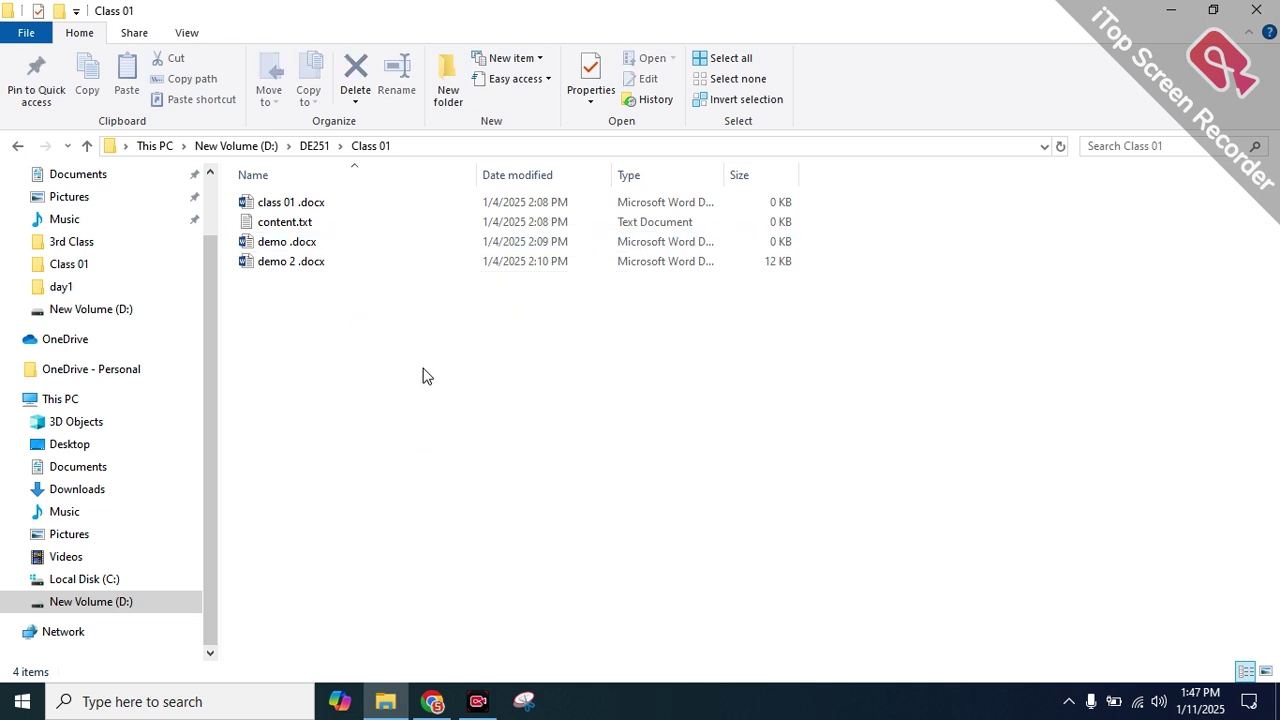
left_click(314, 146)
left_click(268, 146)
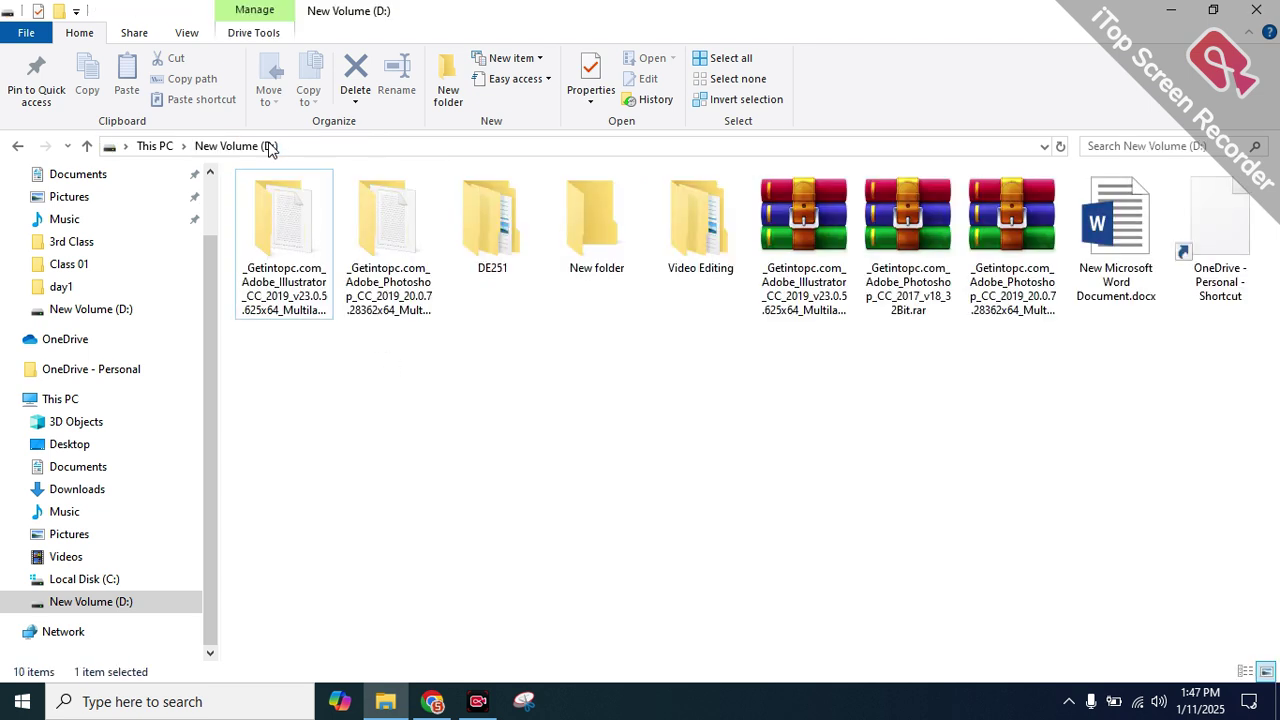
Rename the DE251 folder to DE451 and refresh its listing
left_click(484, 245)
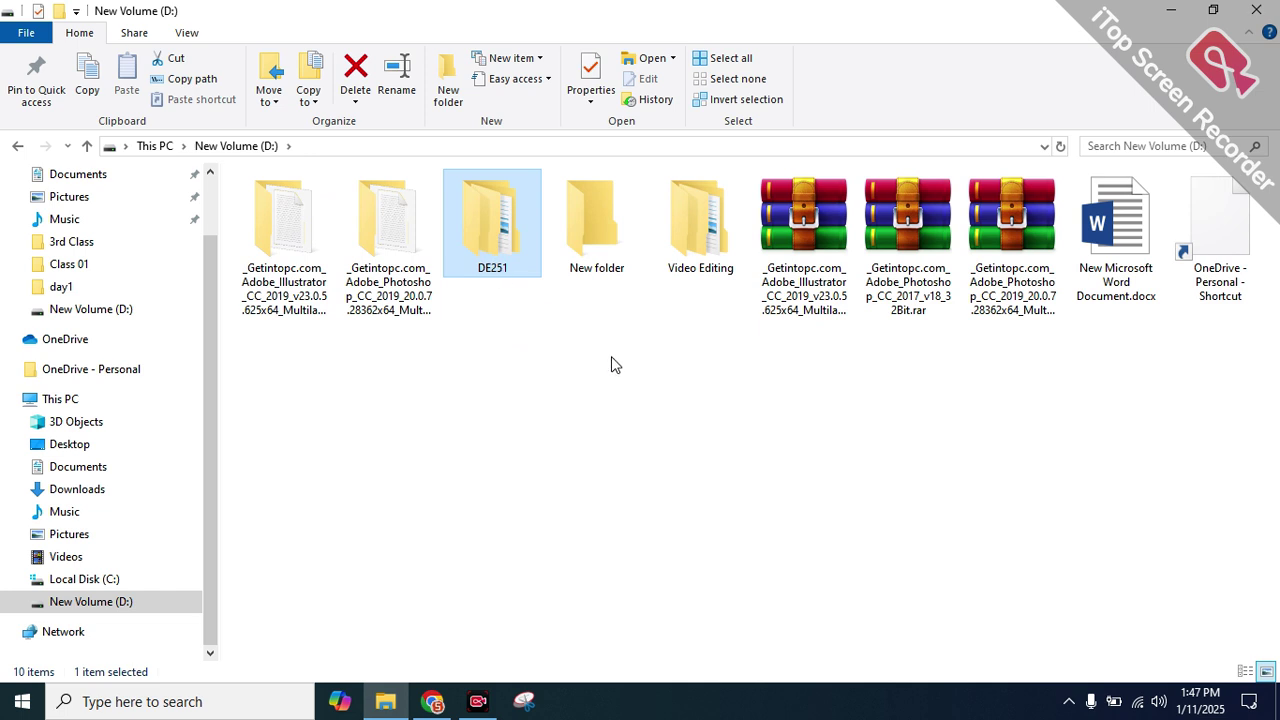
key("F2")
left_click(497, 268)
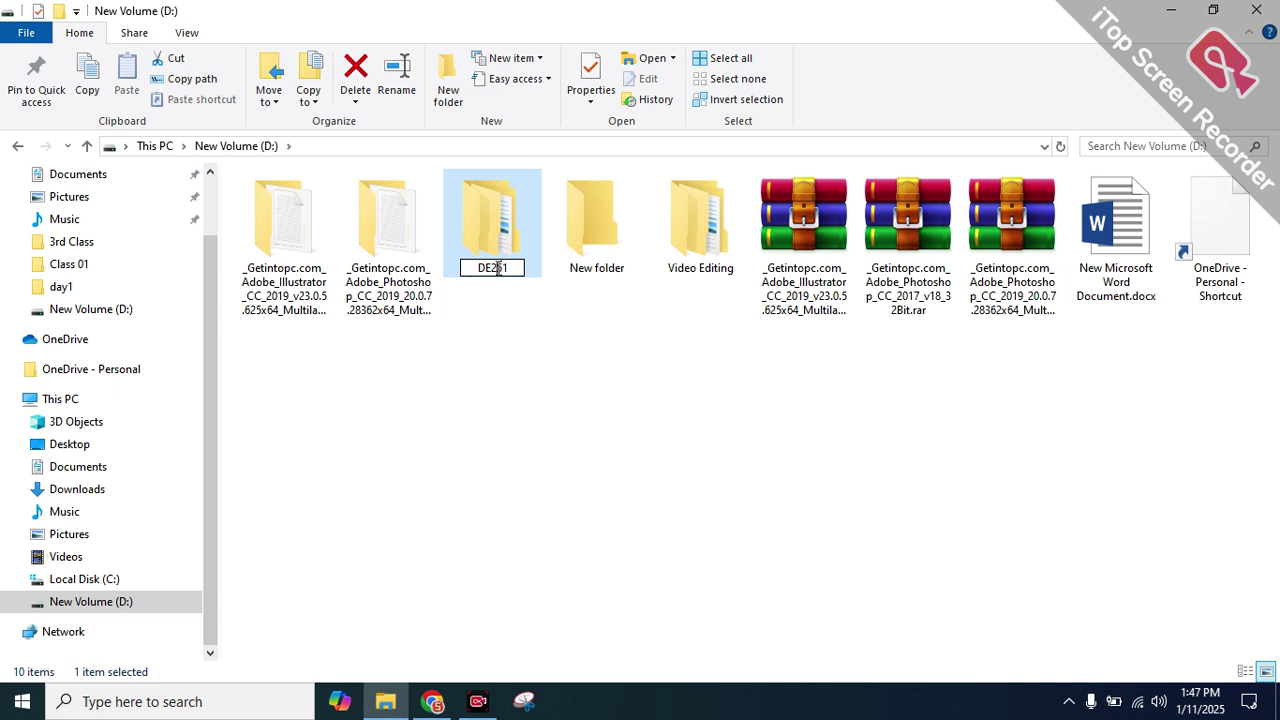
key("BackSpace")
type("4")
key("Return")
key("Return")
right_click(340, 177)
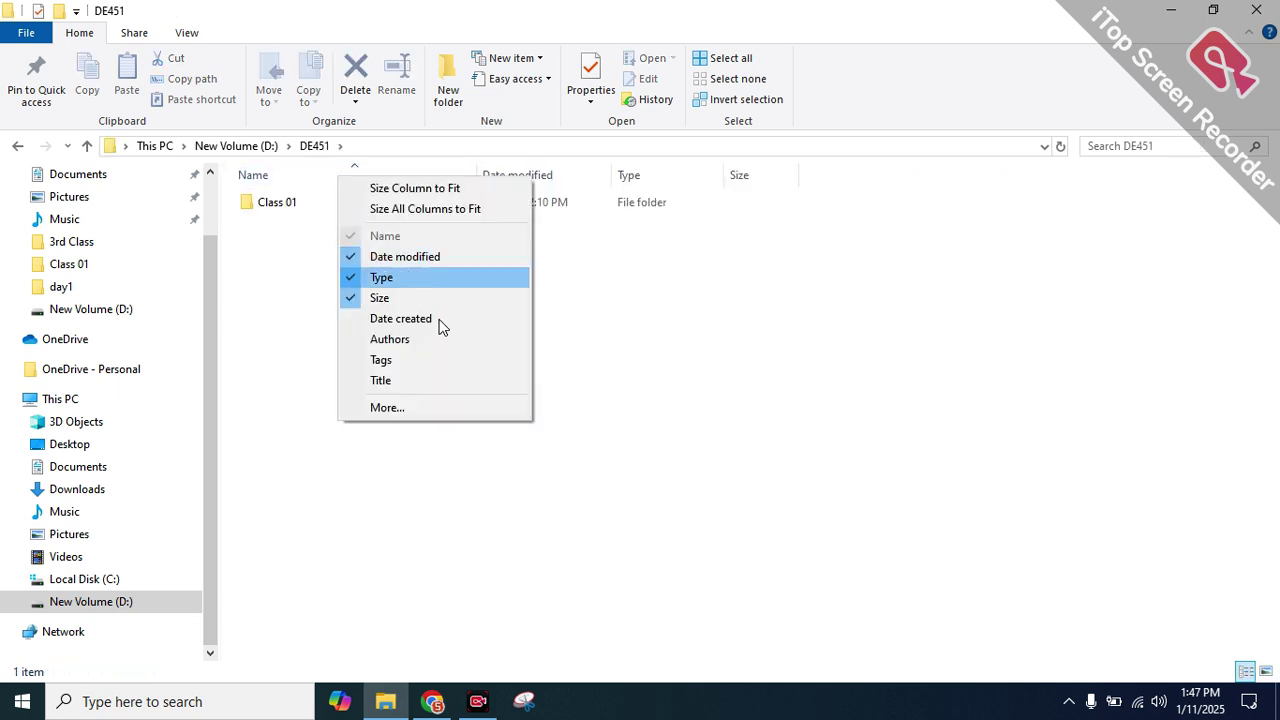
right_click(693, 373)
left_click(748, 449)
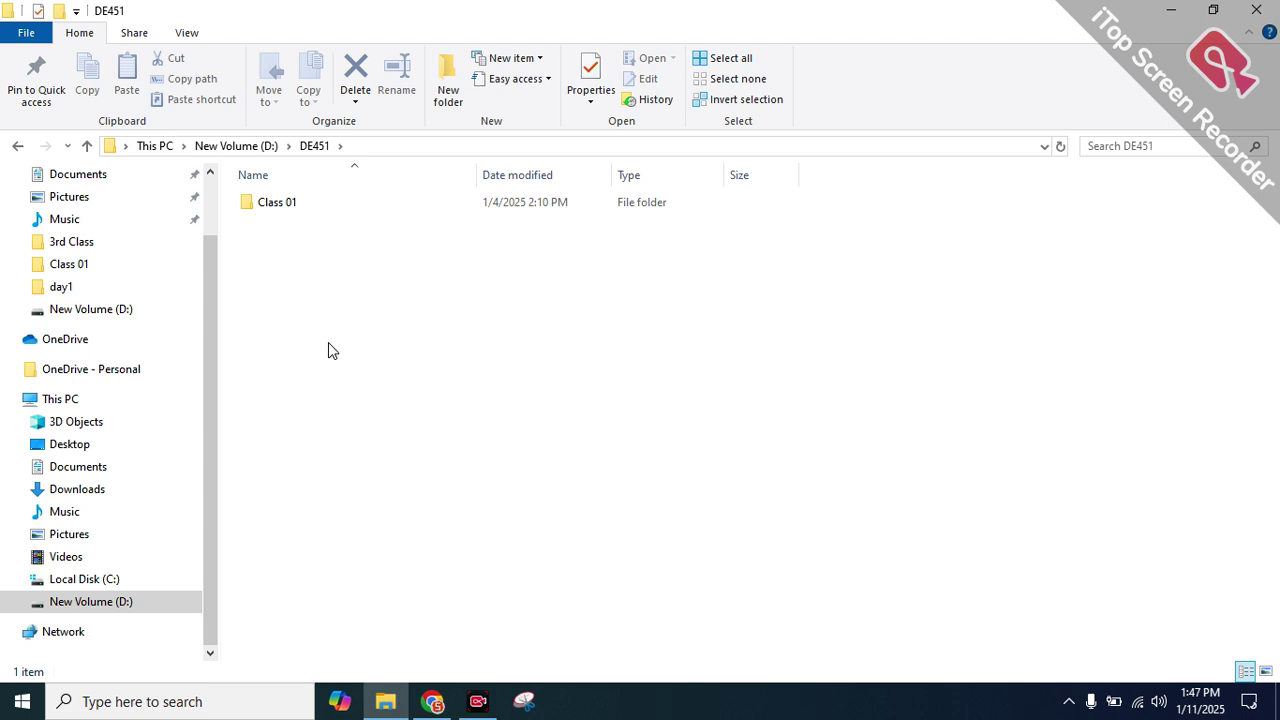
Create a folder named 'Class 02' in DE451 with Ctrl+Shift+N, capitalising the C
key("ctrl+shift+n")
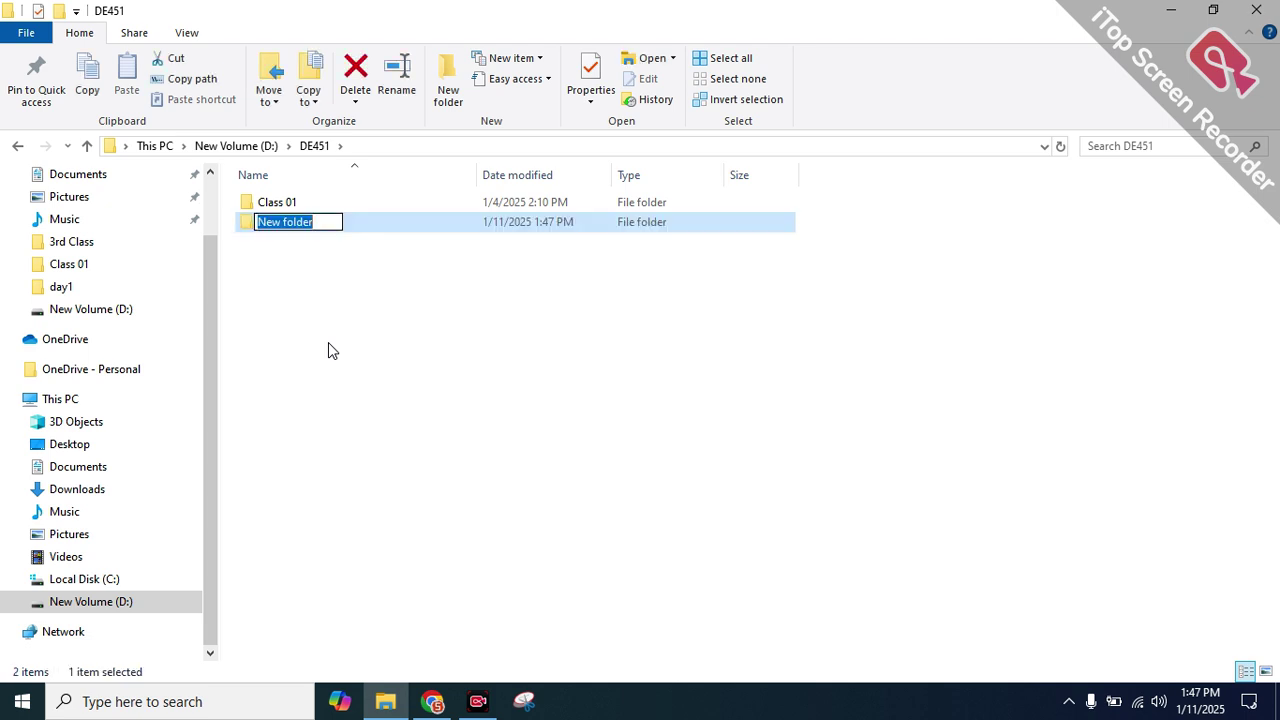
type("class ")
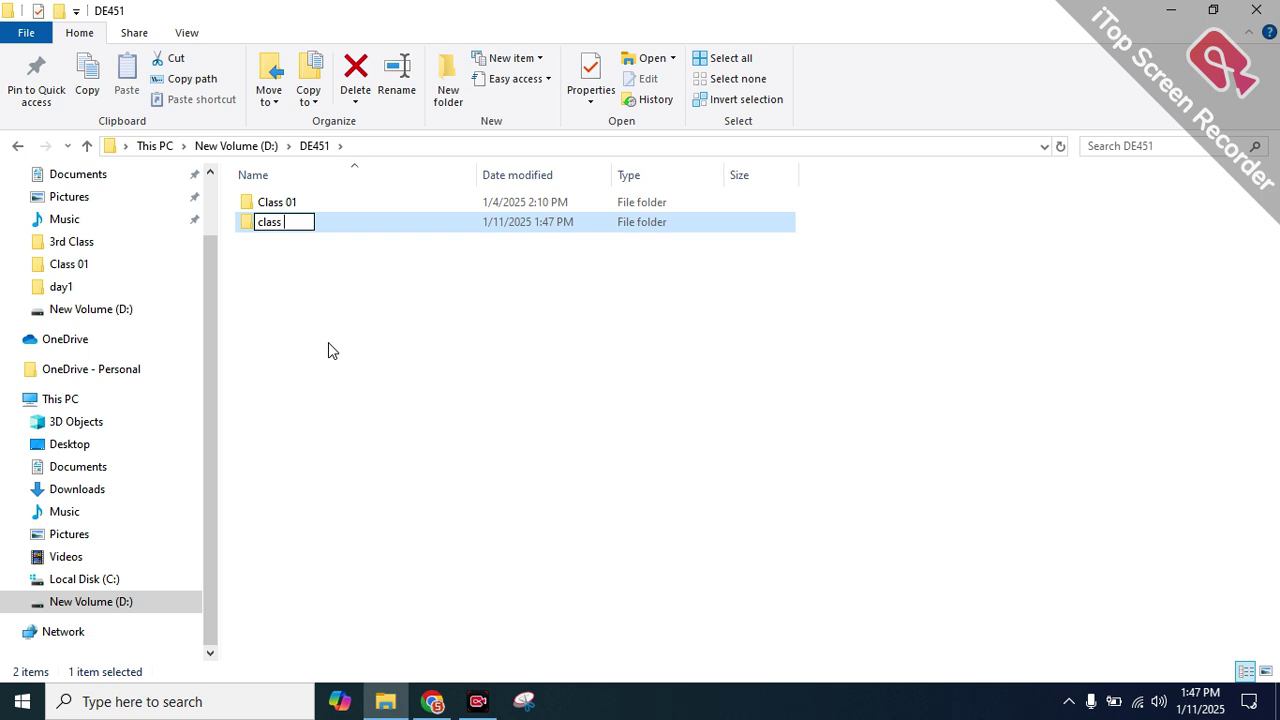
type("02")
key("Home")
key("Delete")
type("C")
key("Return")
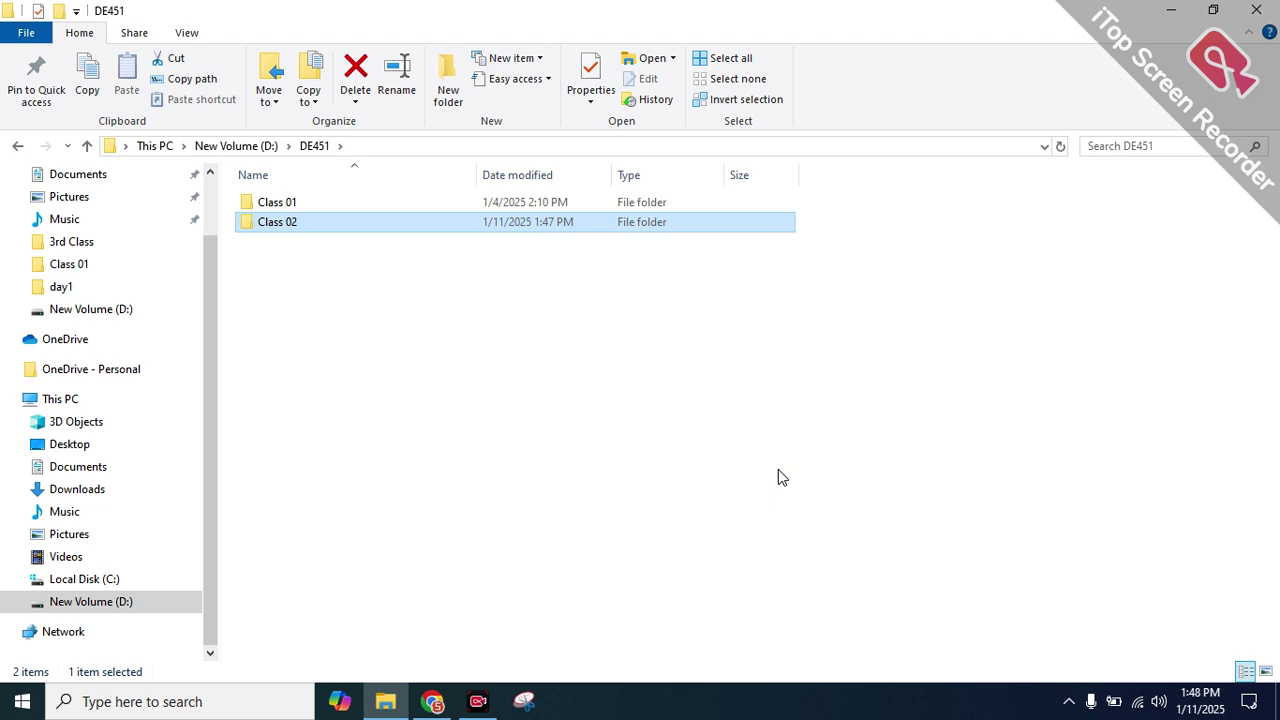
Open the Class 02 folder and try adding a Word document from the New menu
double_click(372, 230)
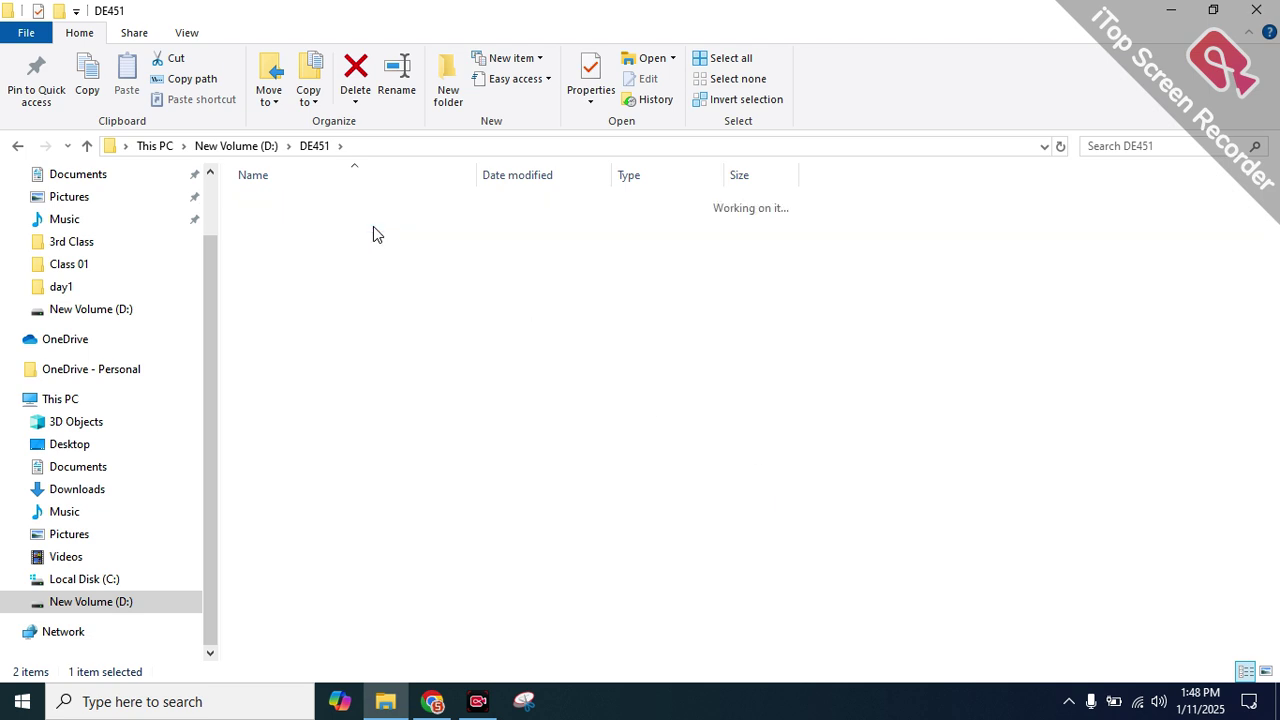
left_click(542, 62)
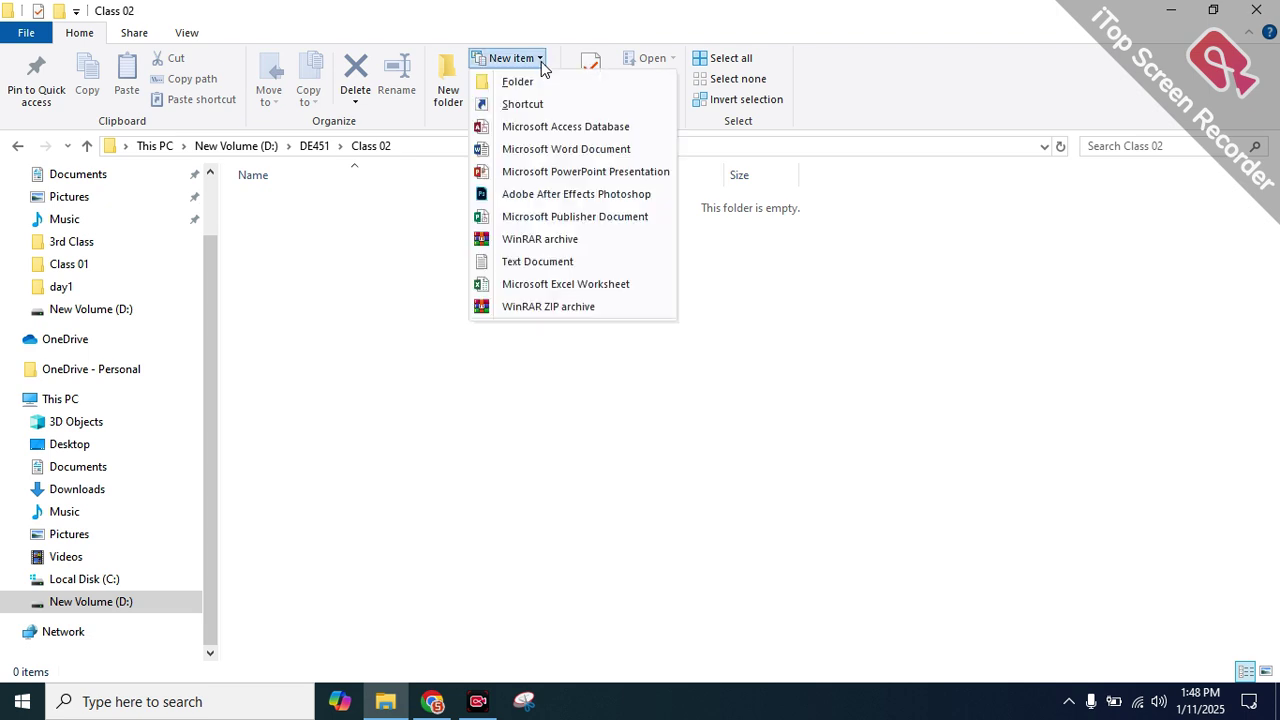
left_click(545, 150)
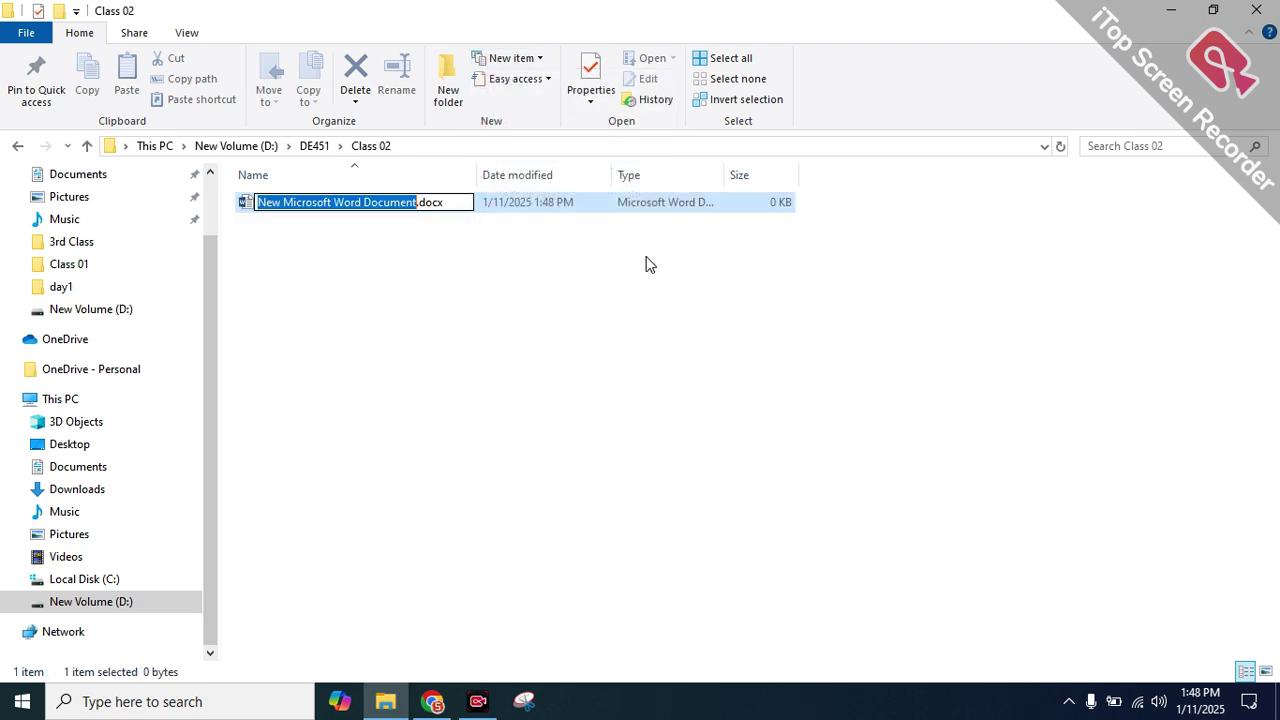
left_click(445, 297)
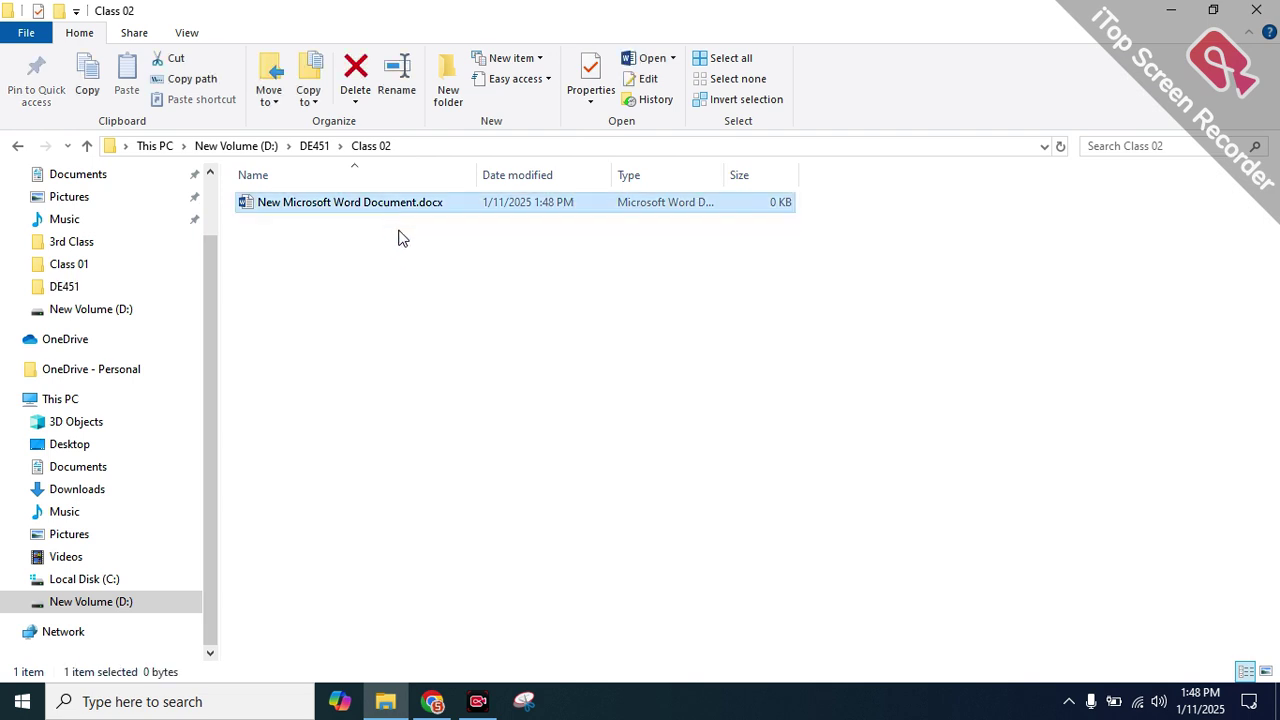
right_click(422, 298)
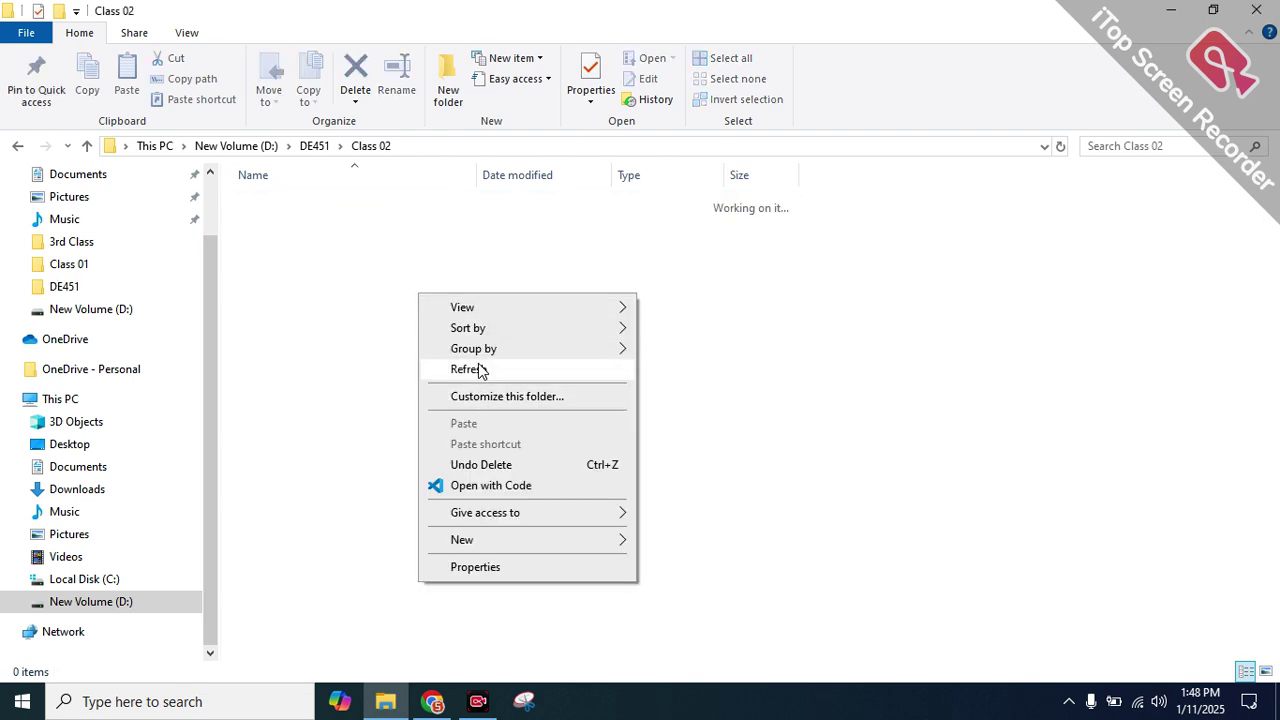
left_click(478, 367)
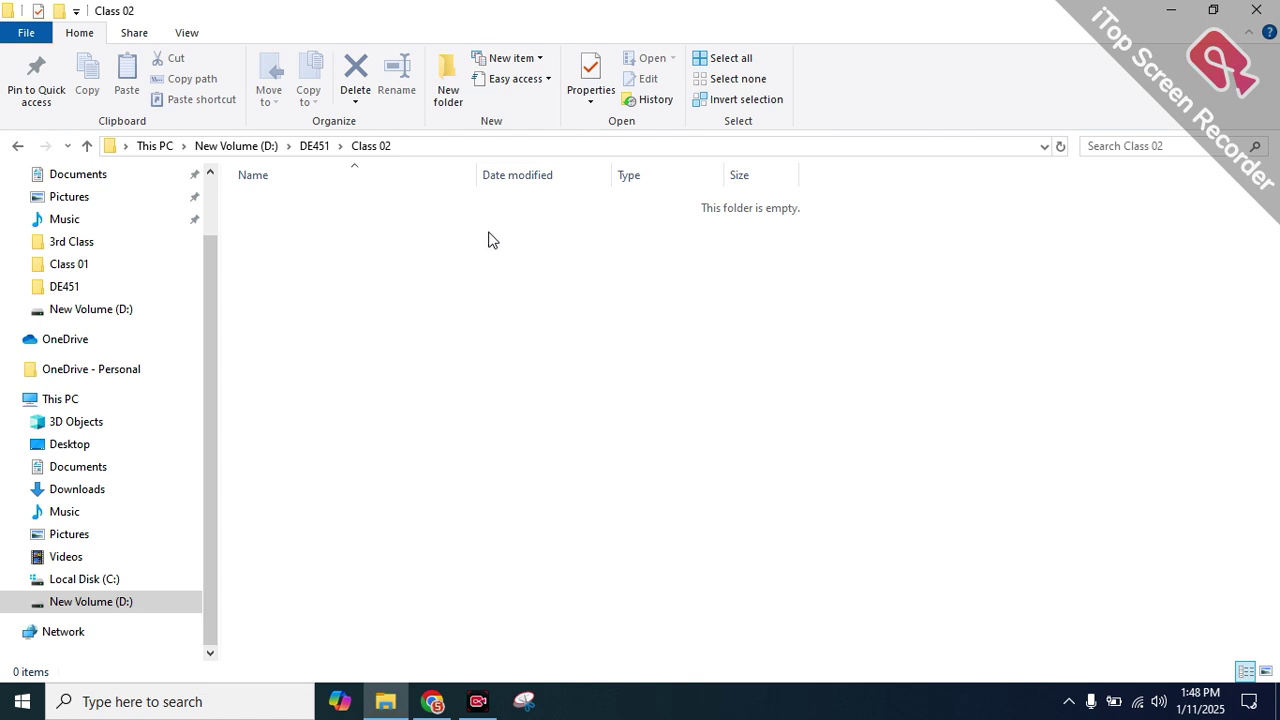
Create a new Microsoft Word Document named 'class 02' via the right-click New menu
double_click(509, 63)
right_click(338, 243)
mouse_move(437, 477)
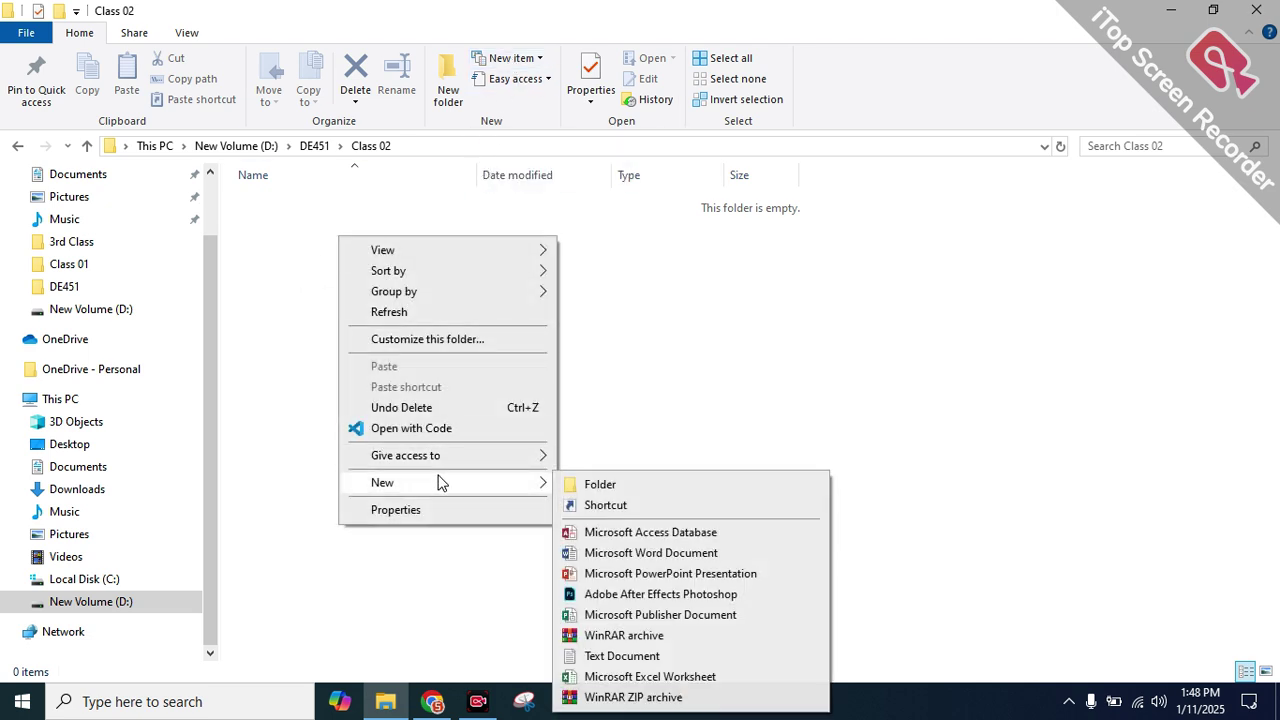
left_click(723, 556)
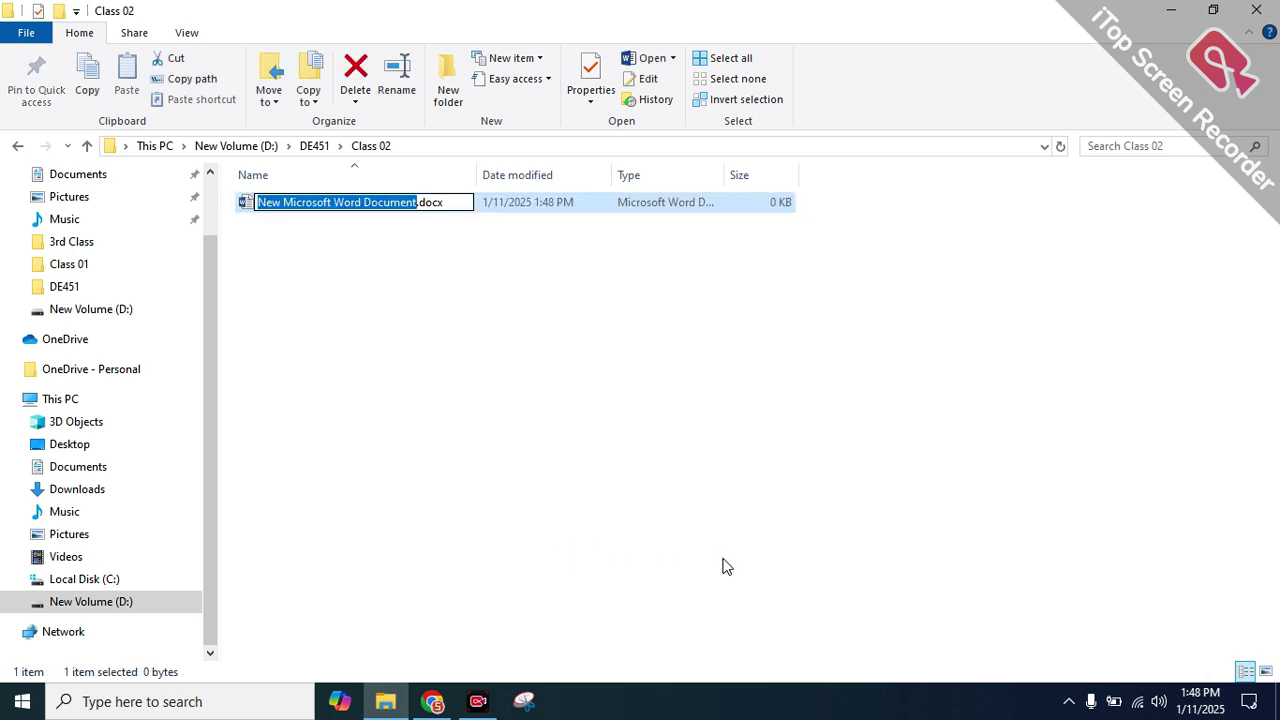
type("class ")
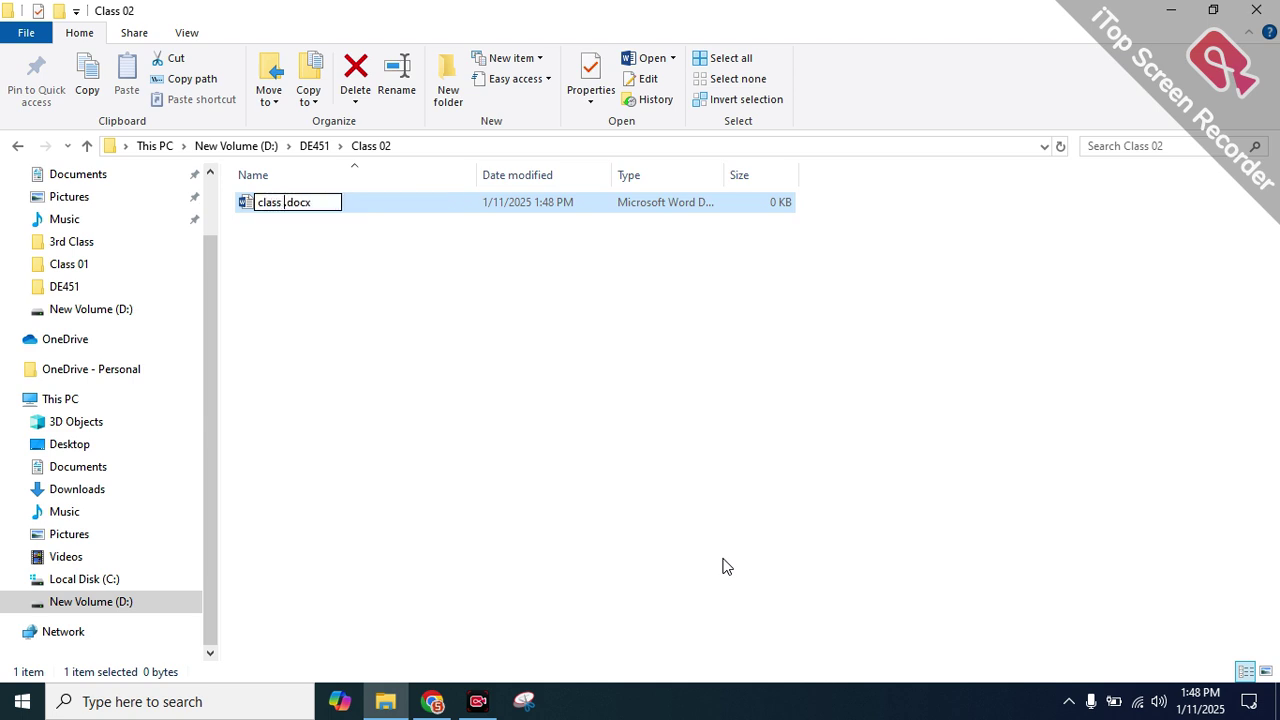
type("02")
key("Return")
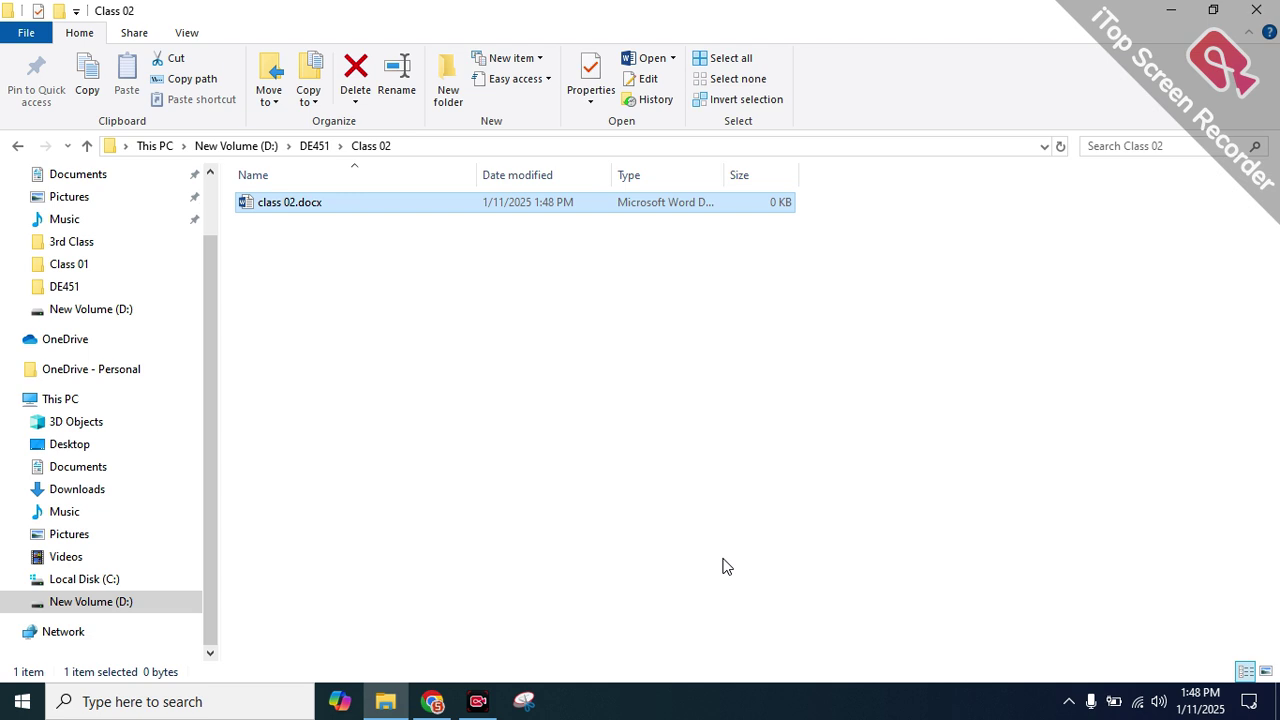
Open class 02.docx in Word and type 'Create a new folder : ctrl + shift + N'
key("Return")
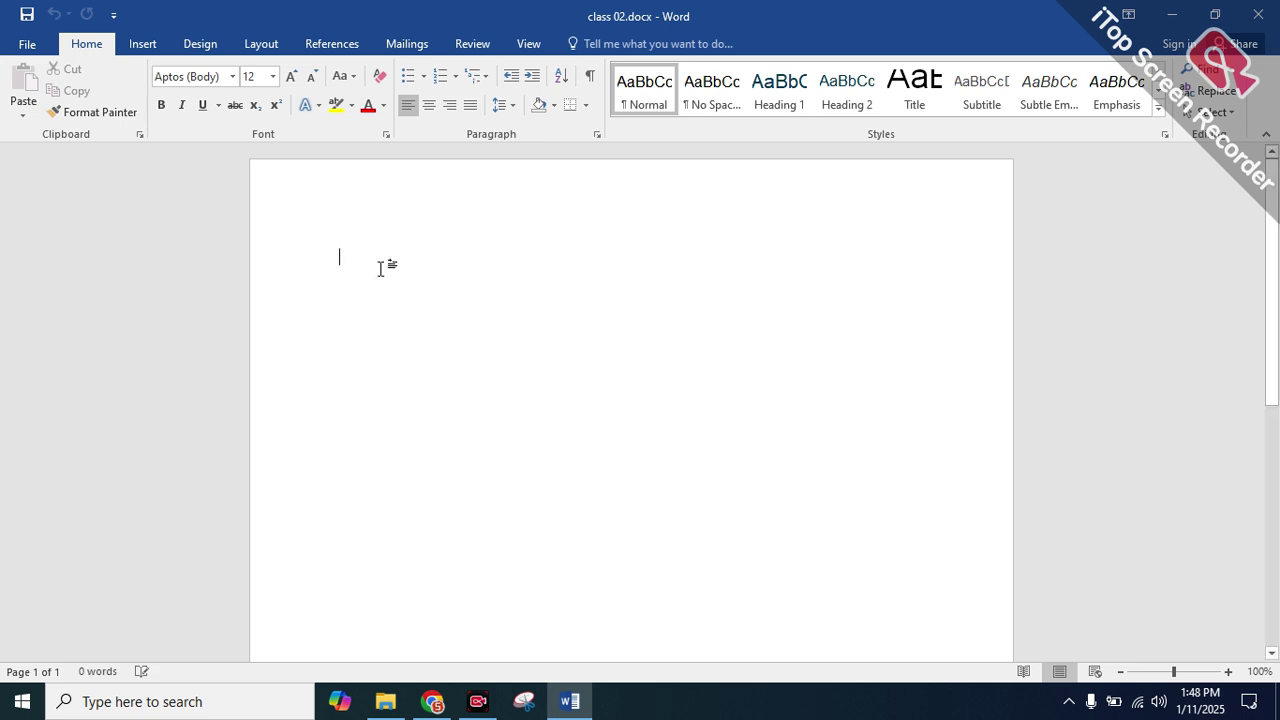
type("Create ")
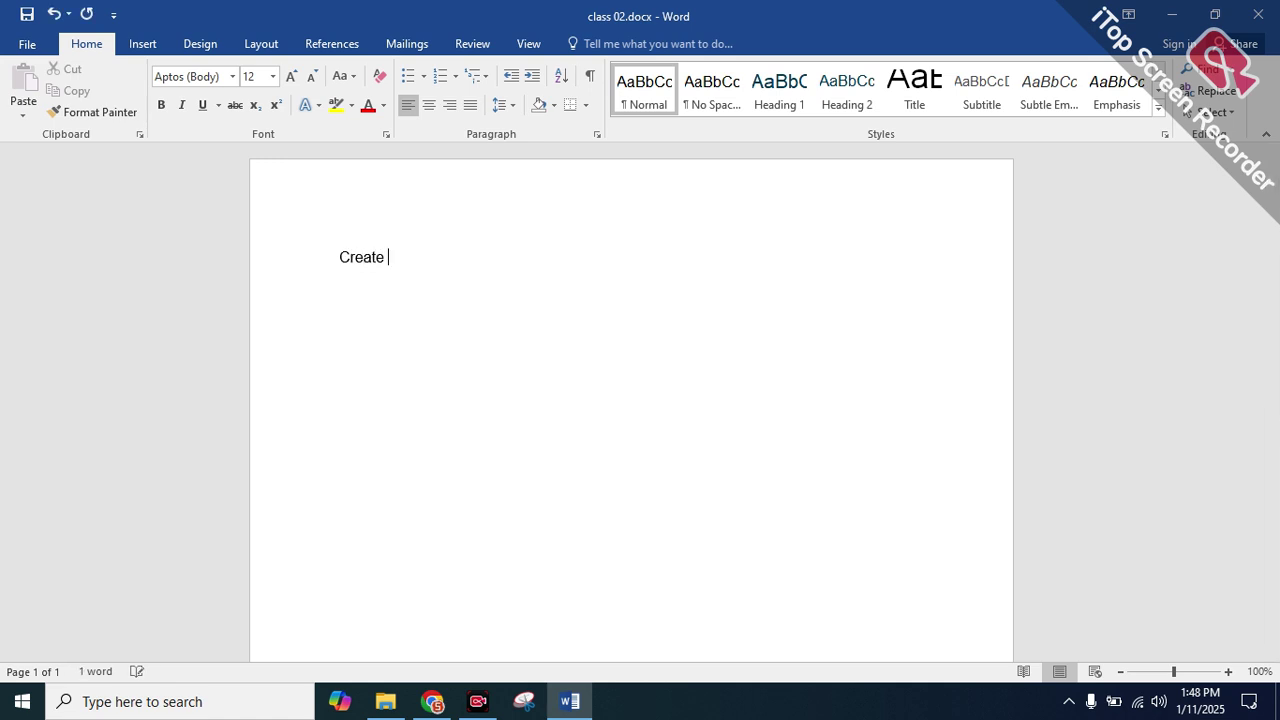
type("a new folder : ct")
key("BackSpace")
type("trl")
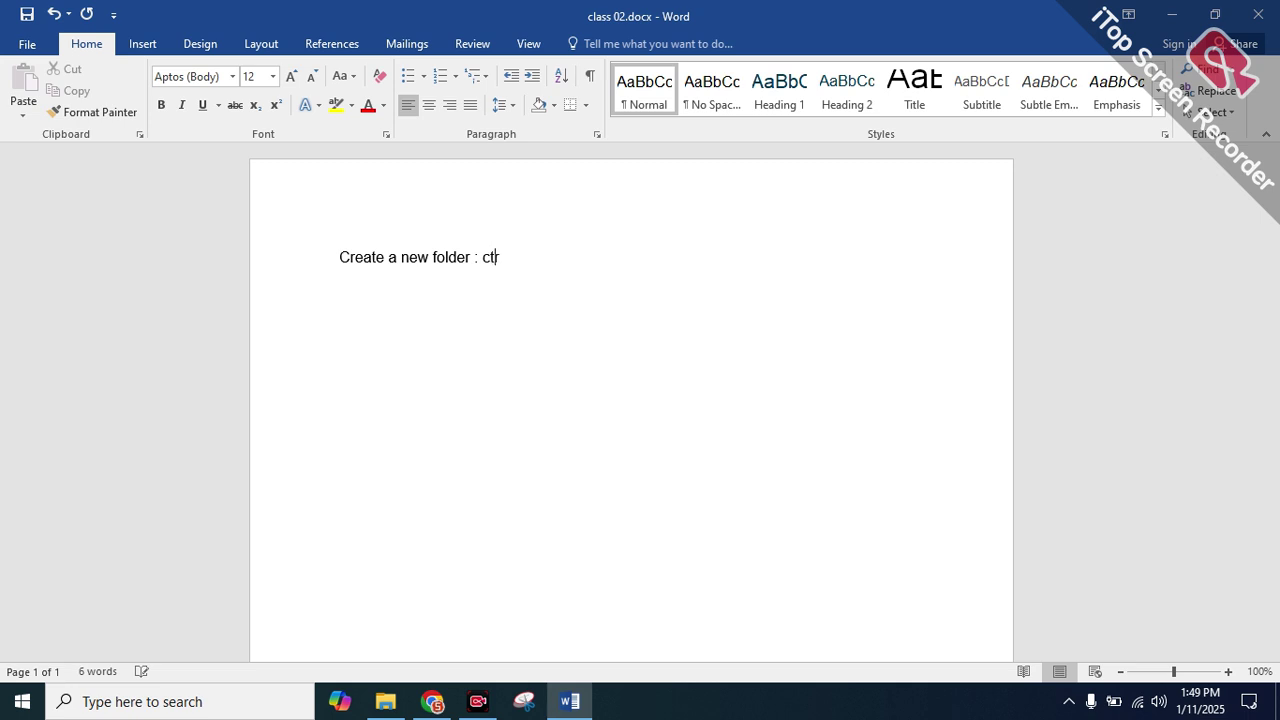
type(" + shift + N")
Capitalise 'folder' so the line reads 'Create a new Folder : ctrl + shift + N'
double_click(510, 257)
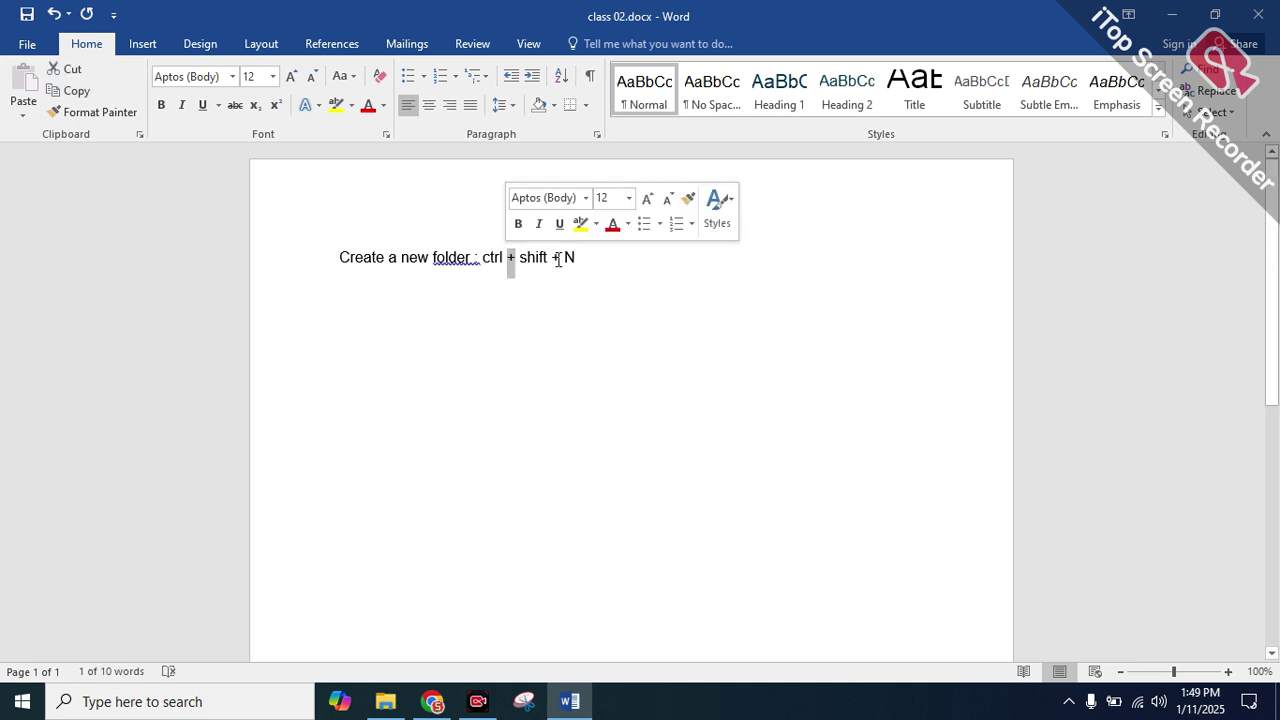
double_click(533, 257)
left_click_drag(508, 258, 491, 259)
left_click(491, 259)
double_click(517, 257)
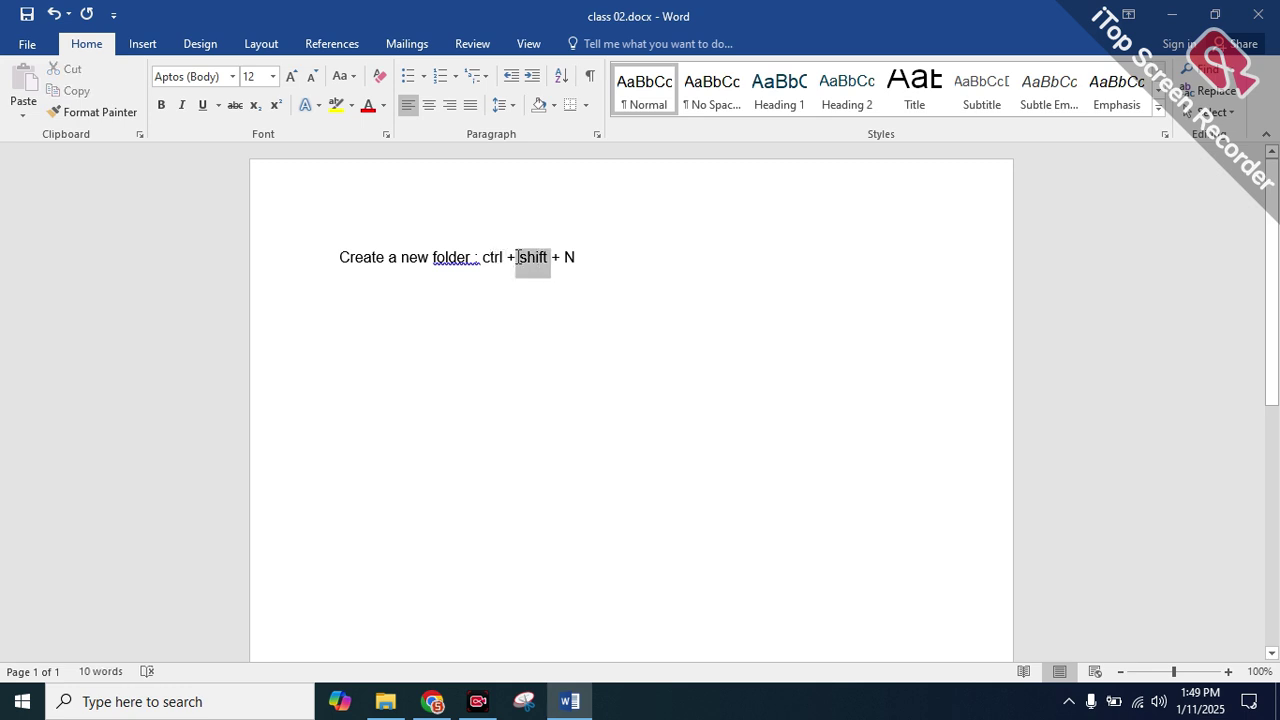
left_click(517, 257)
double_click(569, 257)
left_click(634, 271)
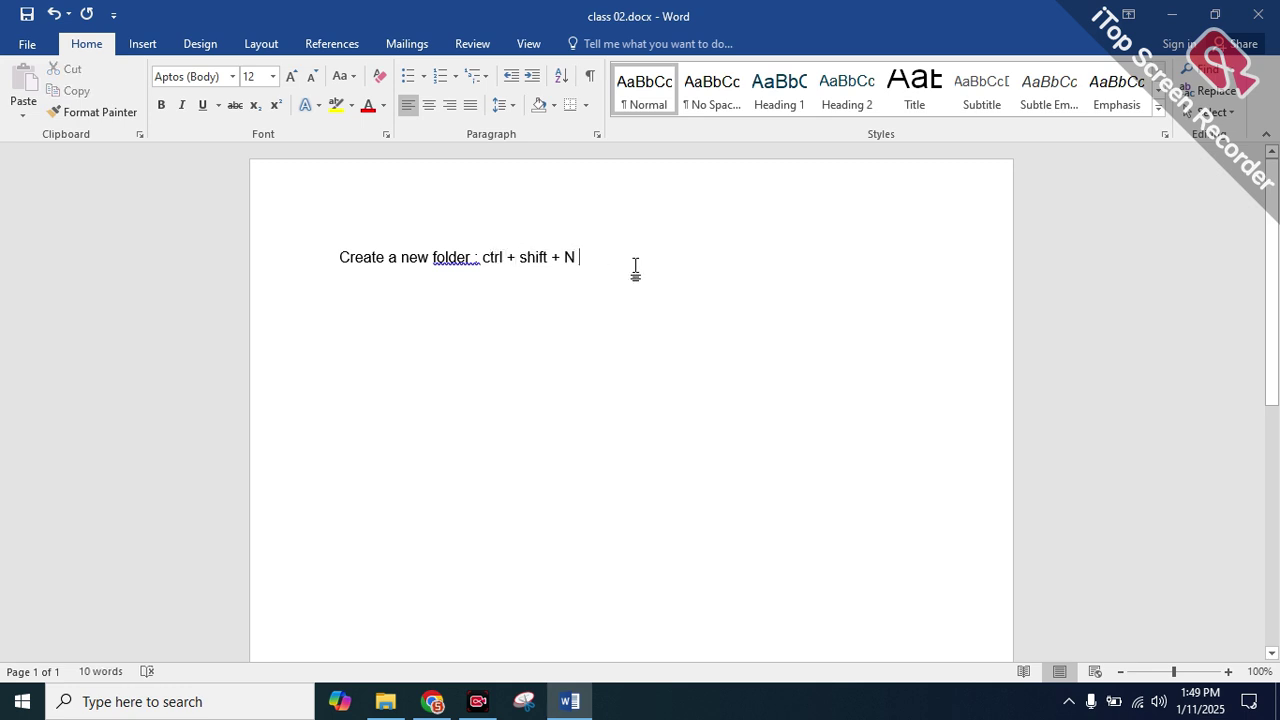
left_click(435, 258)
key("Delete")
type("F")
left_click(618, 271)
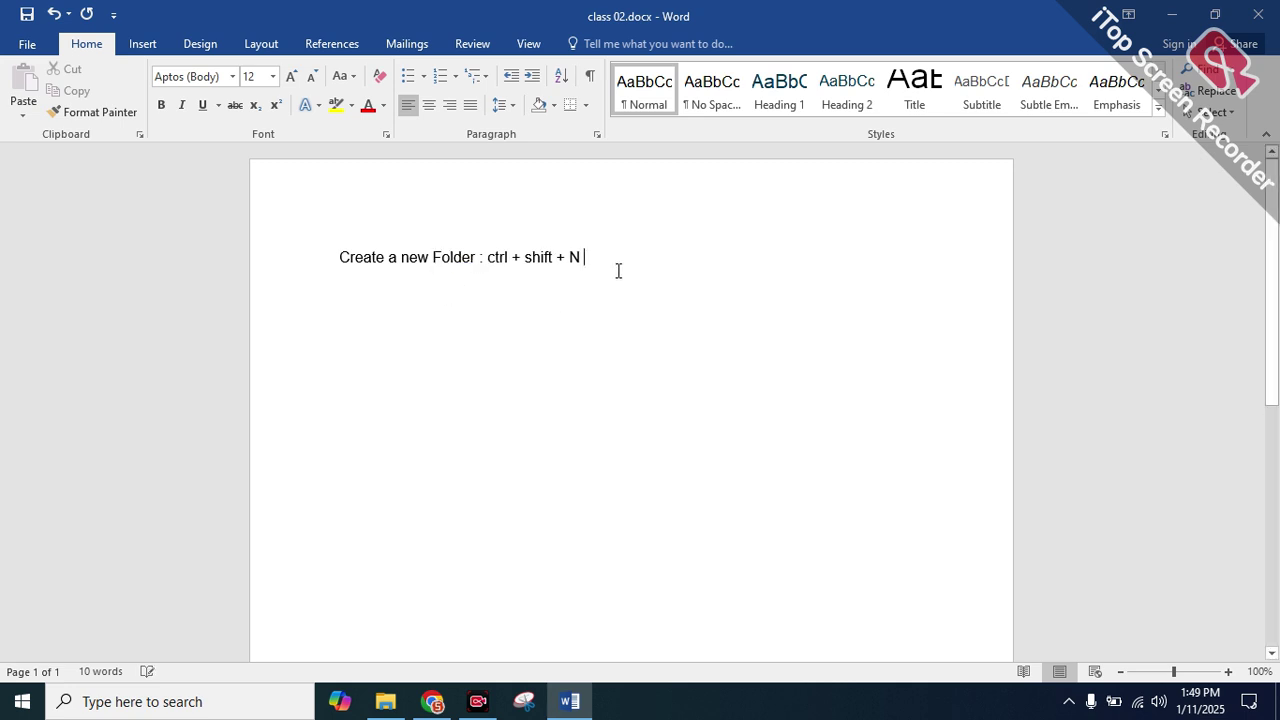
key("Return")
type("Copy : ctrl + C")
key("Return")
type("Past : ")
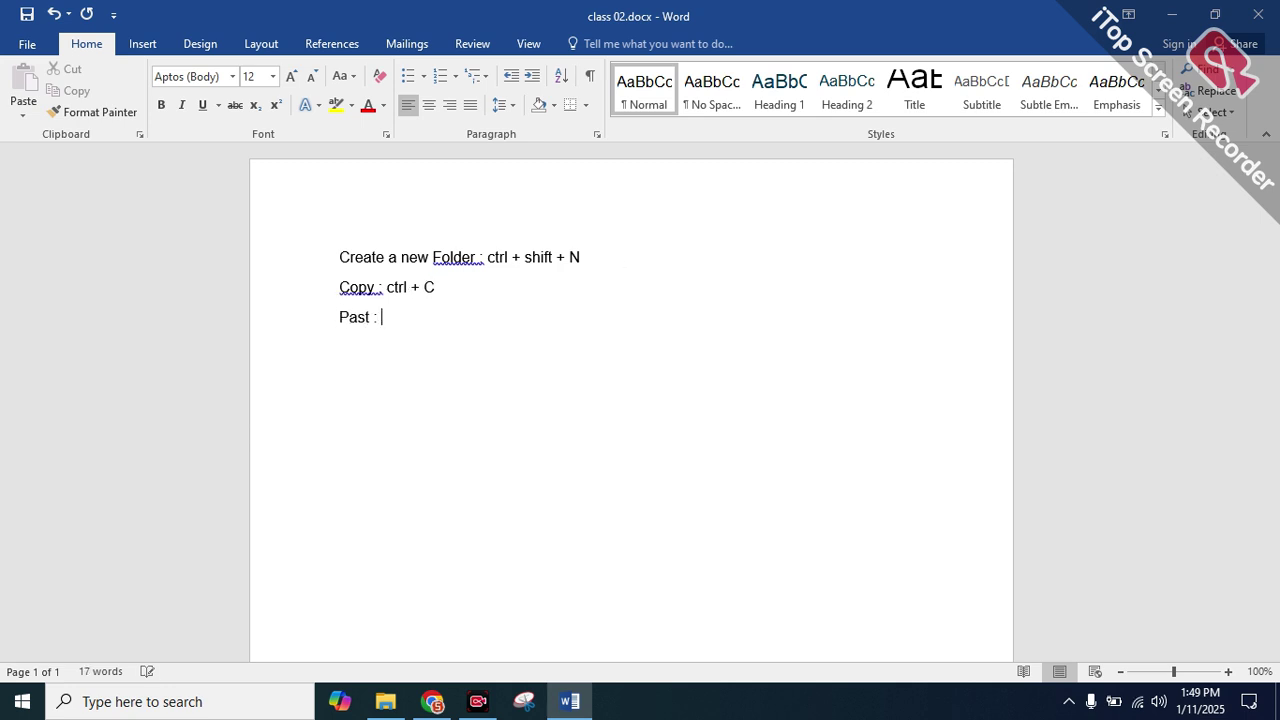
type("ctrl + V")
key("Return")
type("Cut : C")
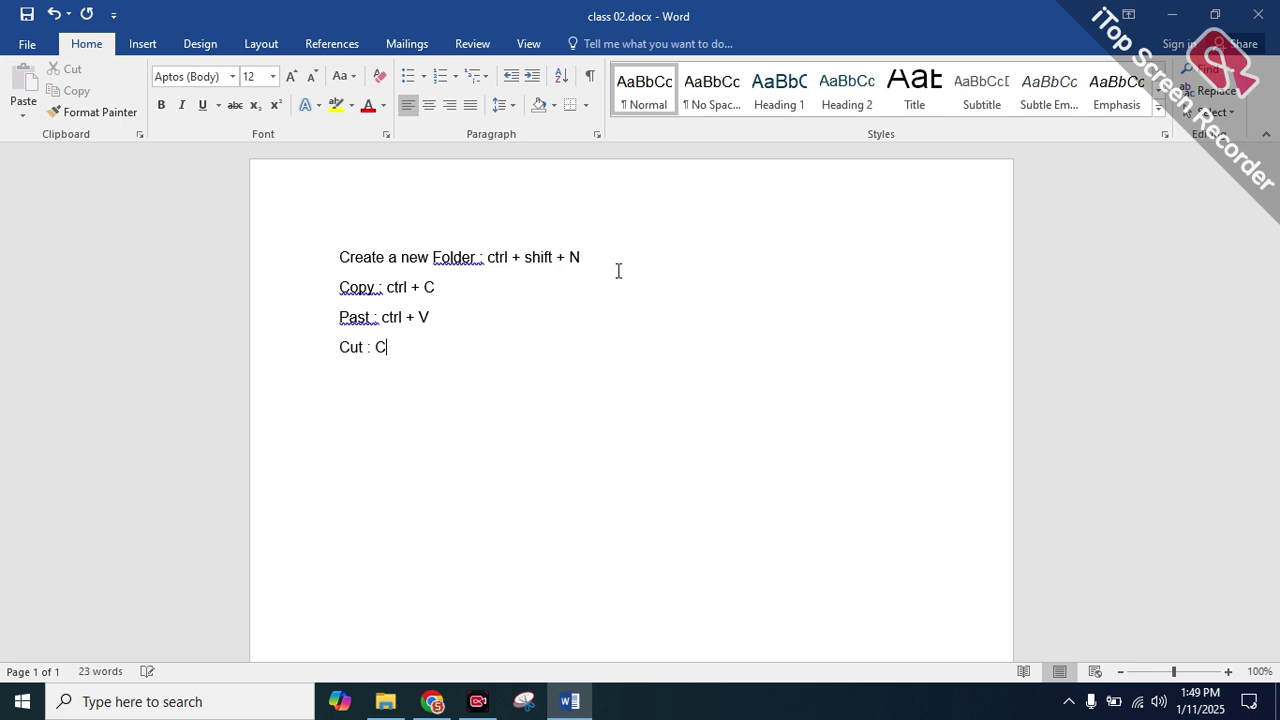
type("r")
type("tl")
key("BackSpace")
key("BackSpace")
type("t")
key("BackSpace")
type("trl +")
key("alt+space")
key("Escape")
type("x")
key("BackSpace")
type("X")
key("Return")
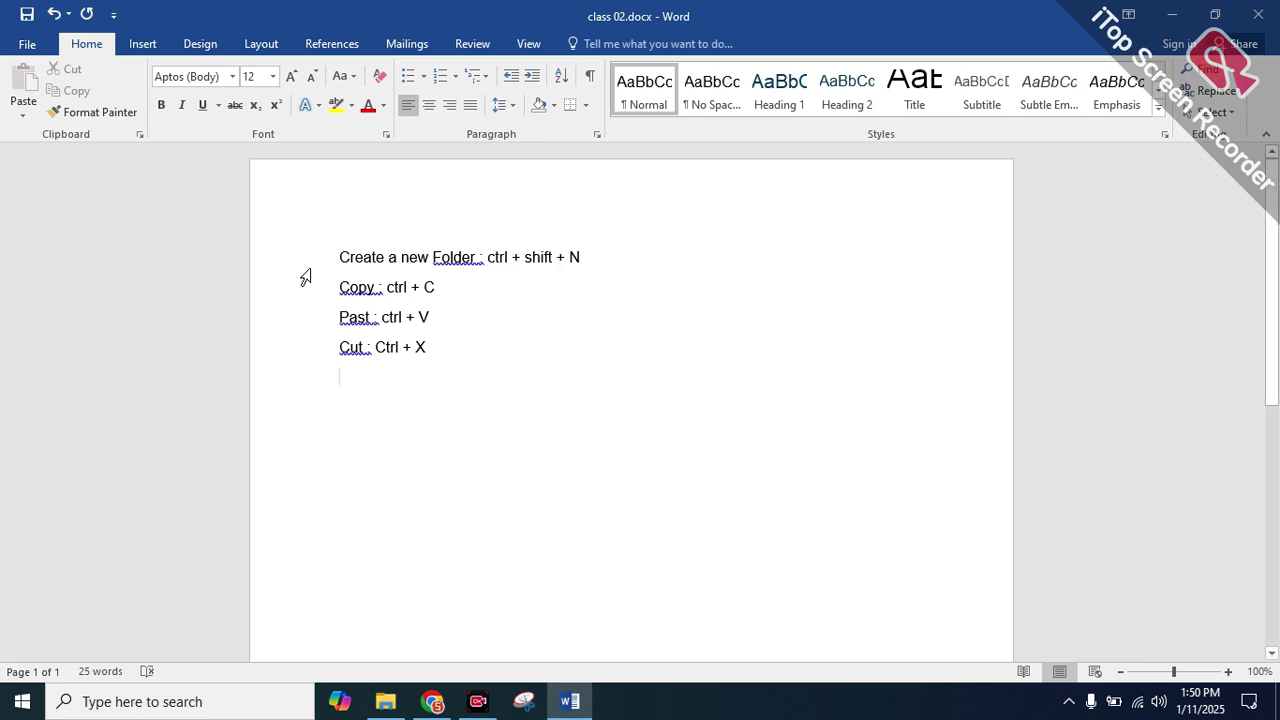
left_click_drag(421, 303, 343, 289)
triple_click(343, 289)
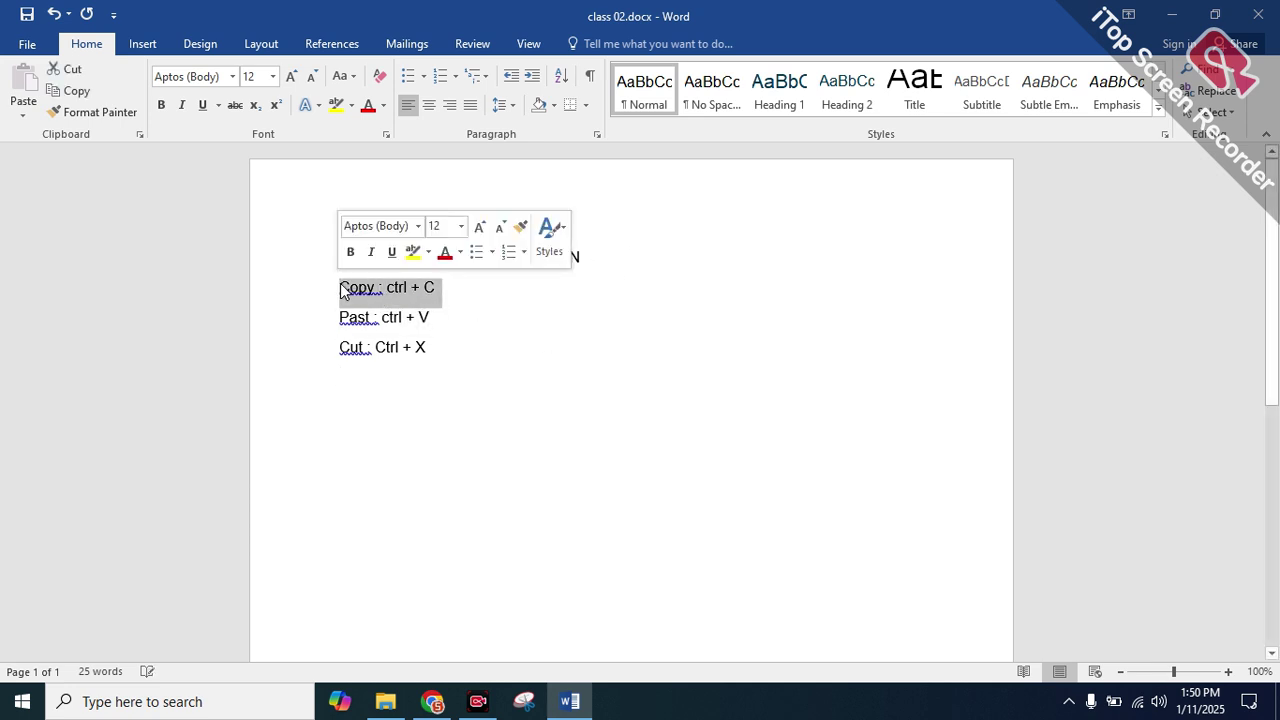
left_click(523, 316)
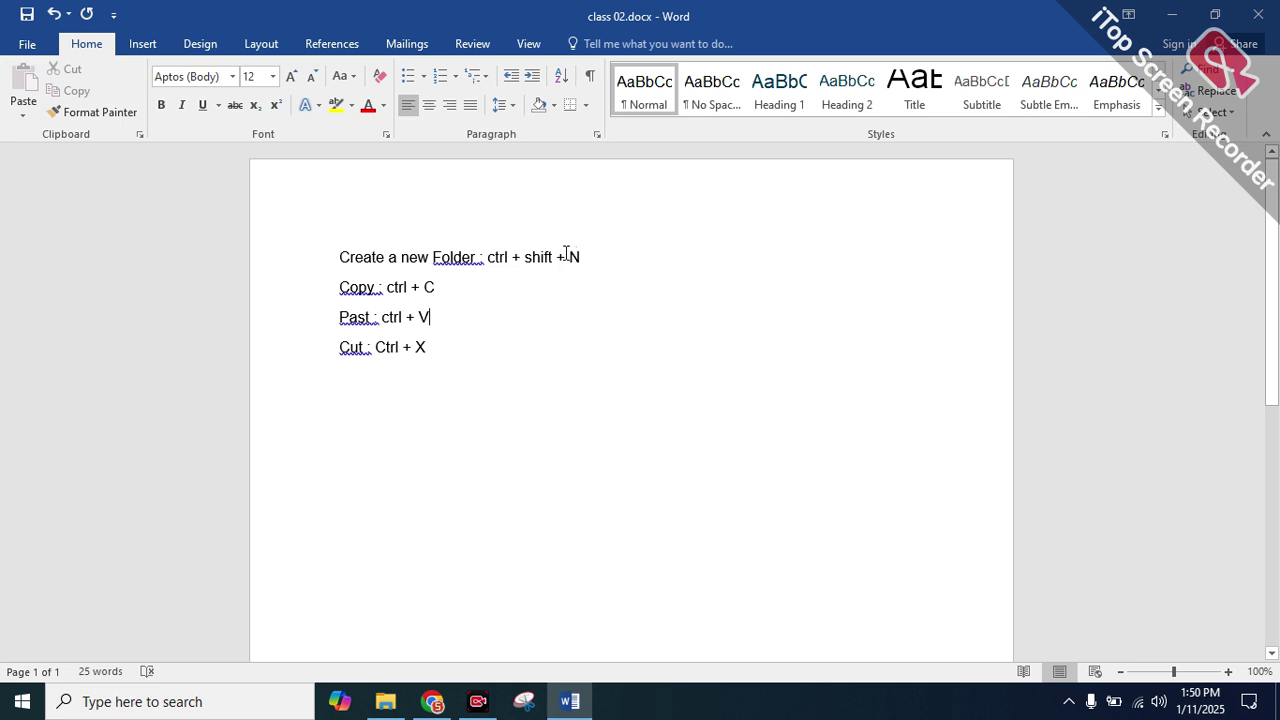
left_click_drag(428, 318, 349, 319)
left_click(451, 328)
left_click_drag(431, 290, 346, 295)
left_click(473, 323)
right_click(574, 319)
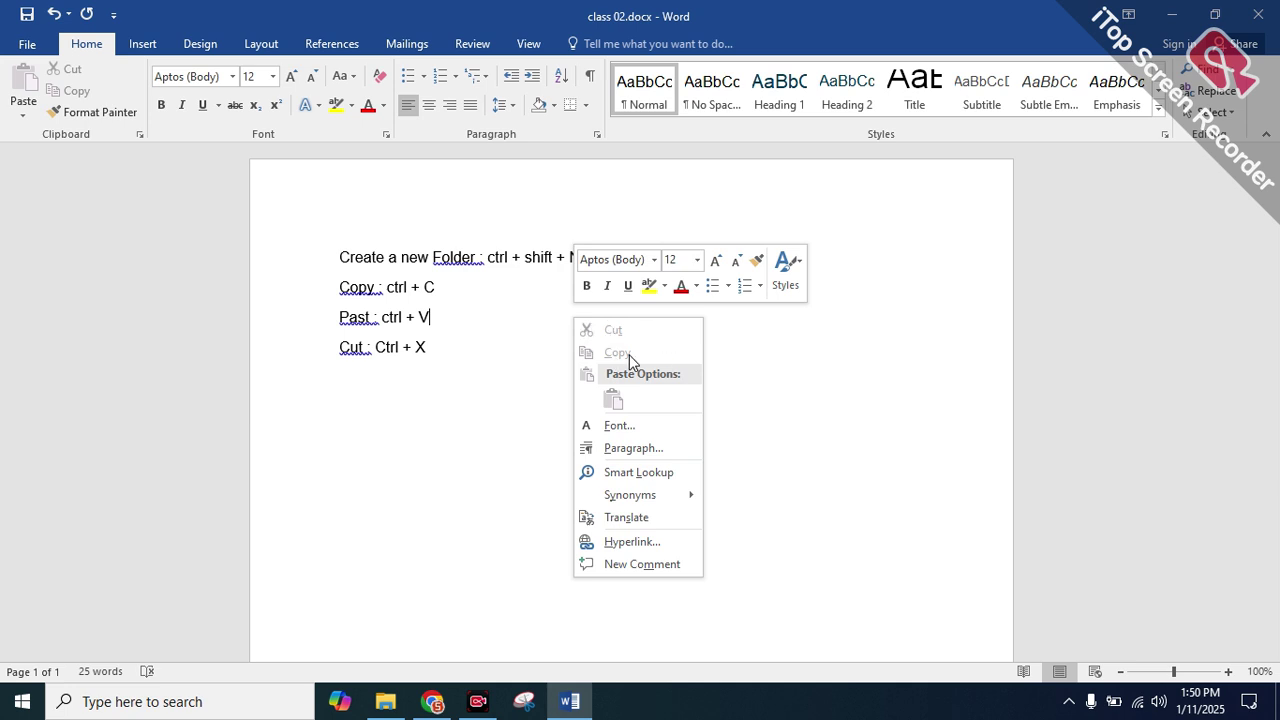
left_click(785, 367)
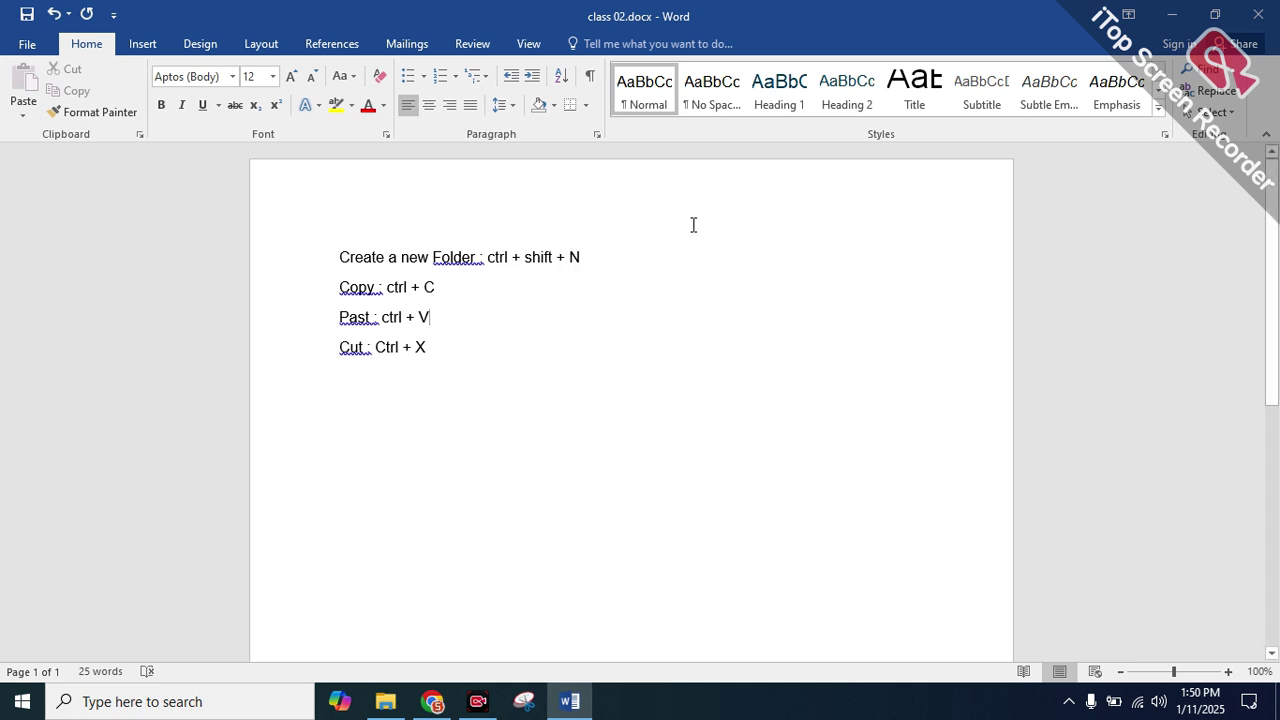
Open File > Info for class 02, briefly minimising Word to view the Class 02 folder
left_click(26, 45)
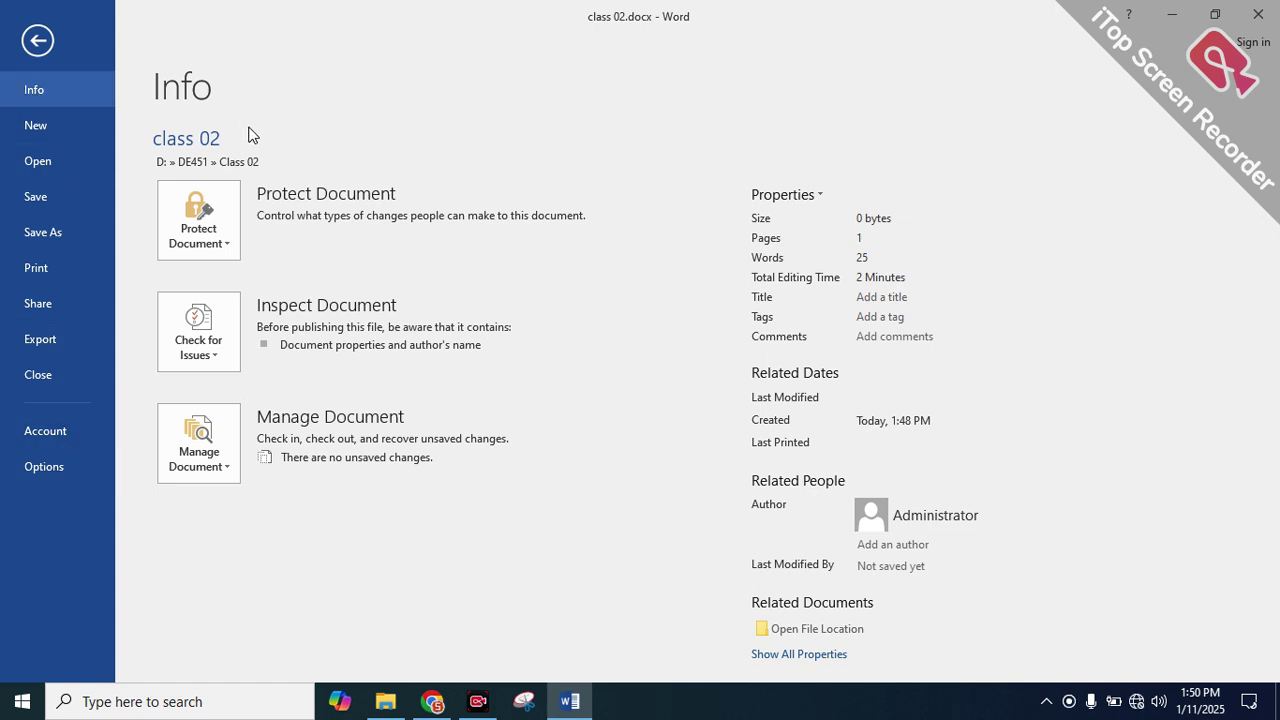
left_click(919, 545)
left_click(1171, 14)
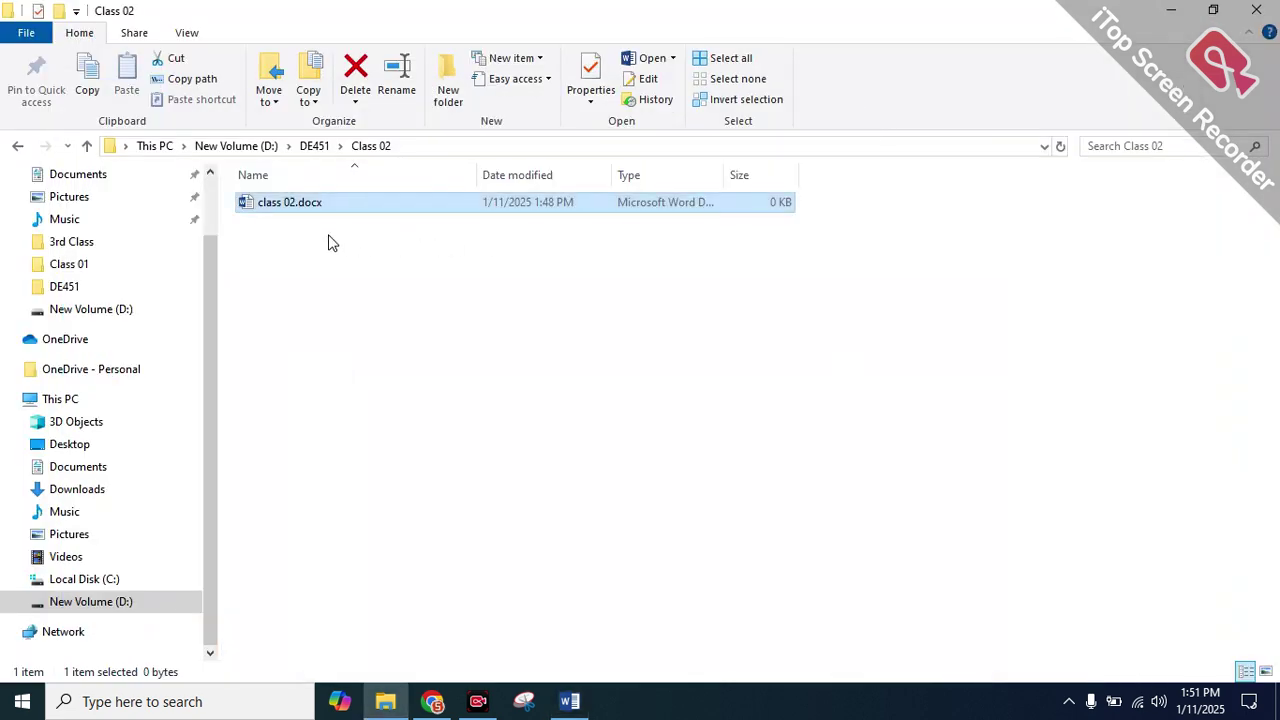
left_click(586, 701)
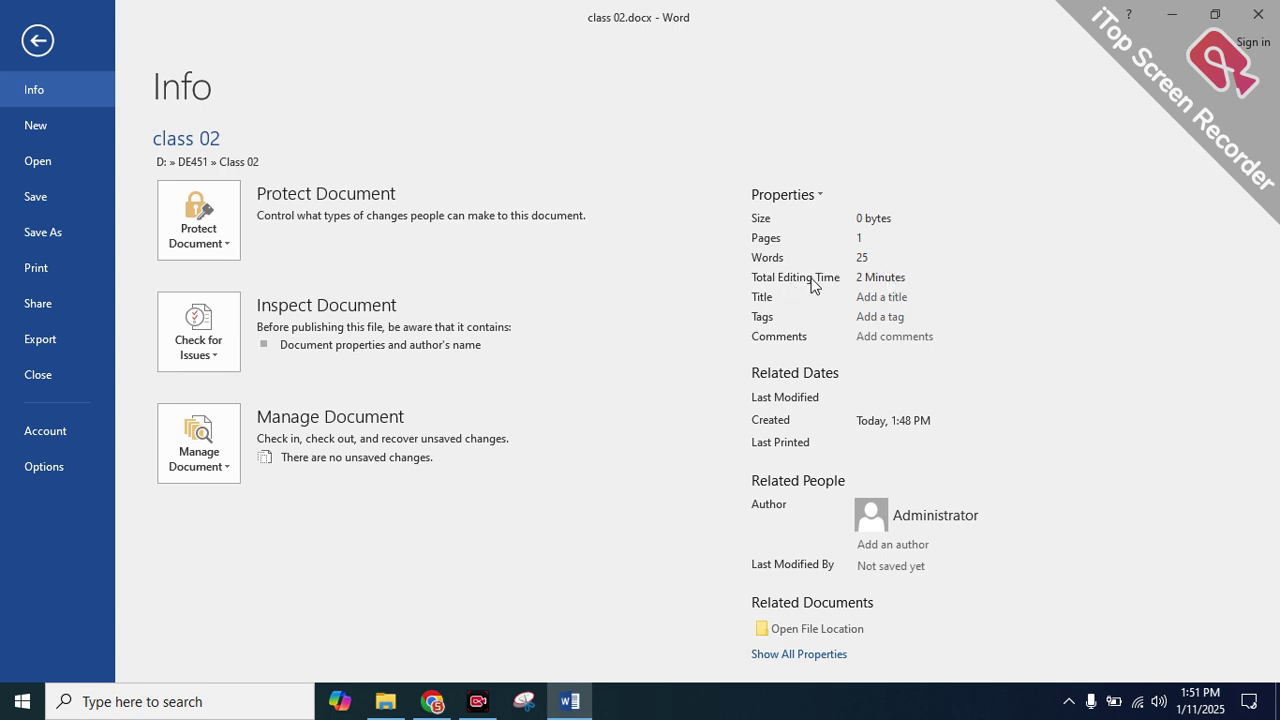
Set the document title to 'Batch 451' and add a second author's name
left_click(898, 300)
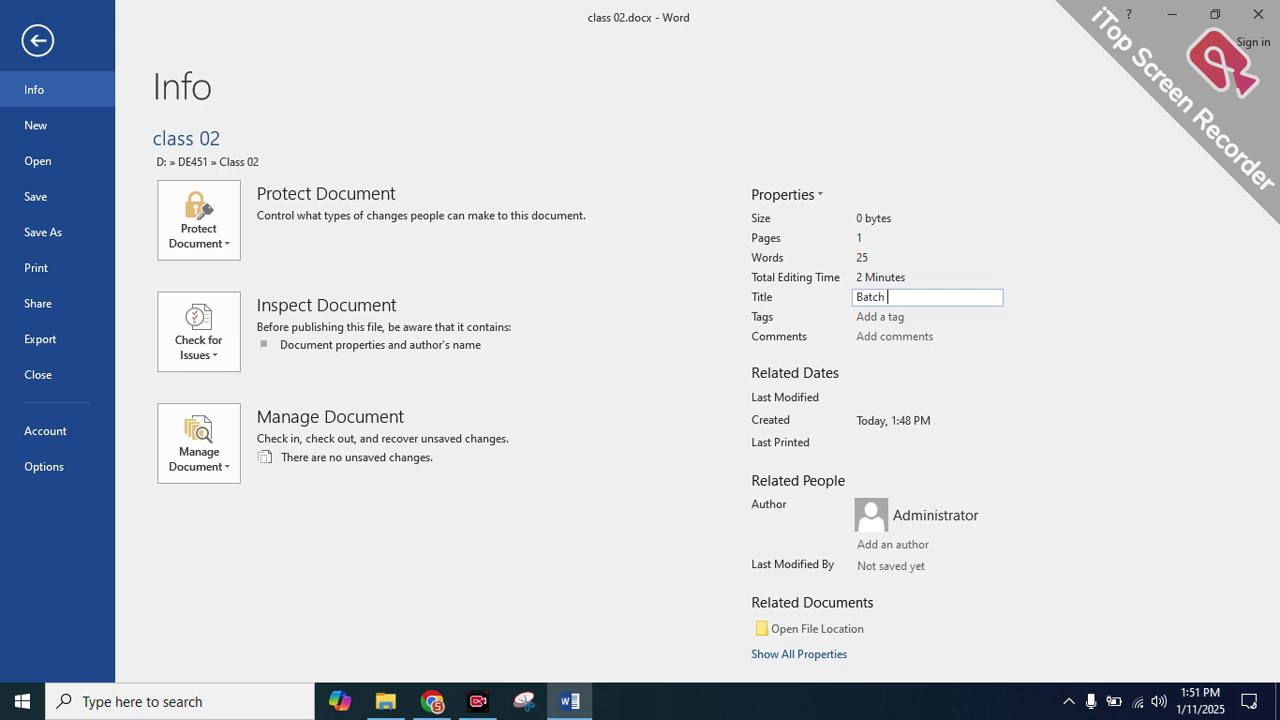
left_click(882, 317)
left_click(897, 337)
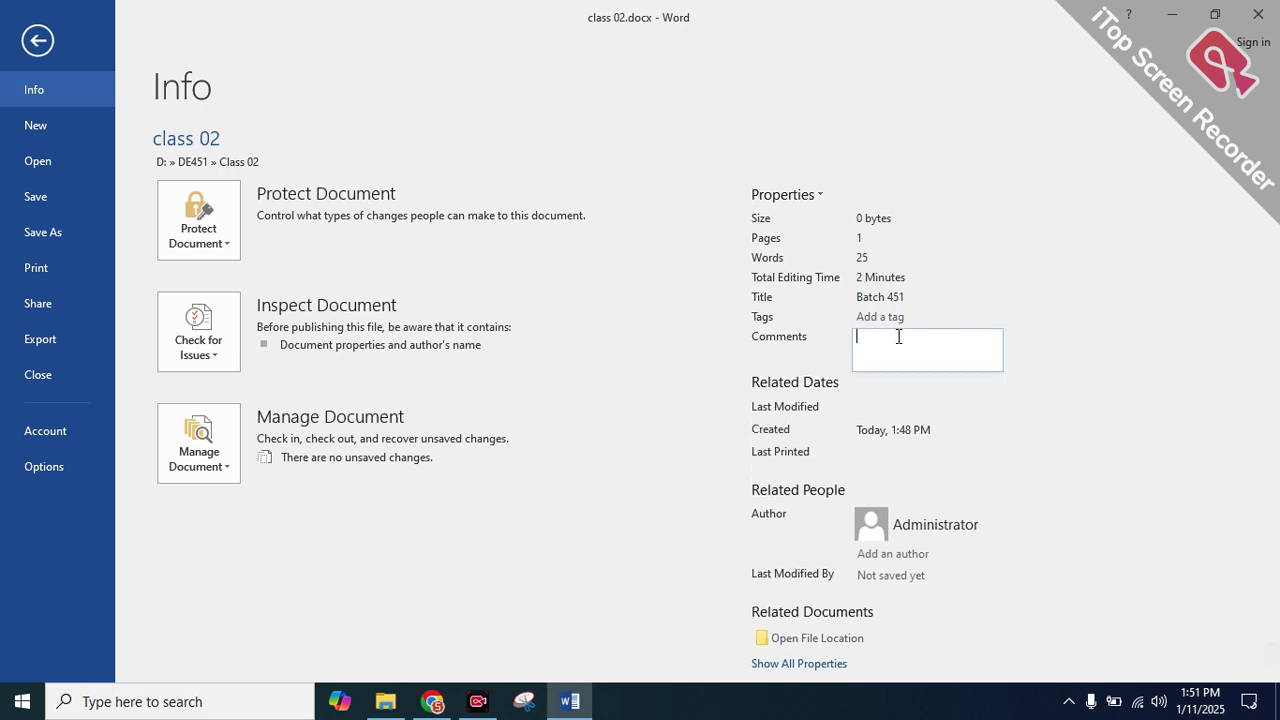
scroll(886, 412, "down", 1)
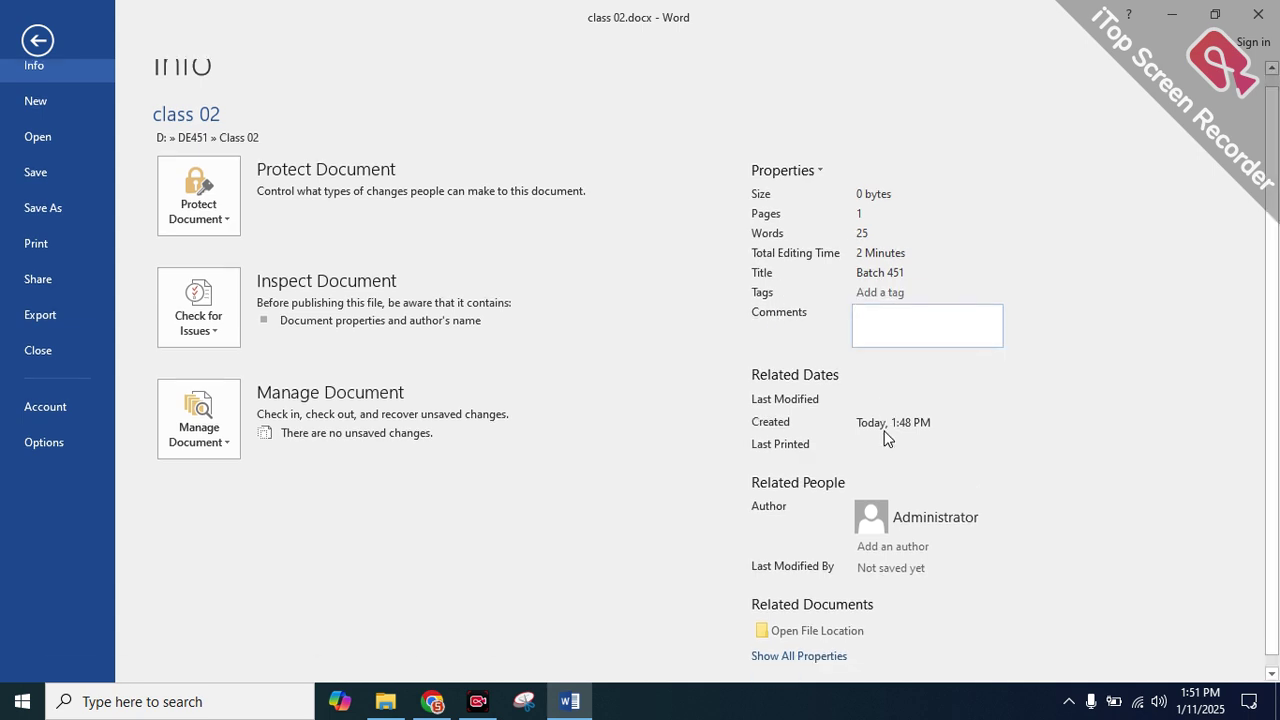
left_click(800, 531)
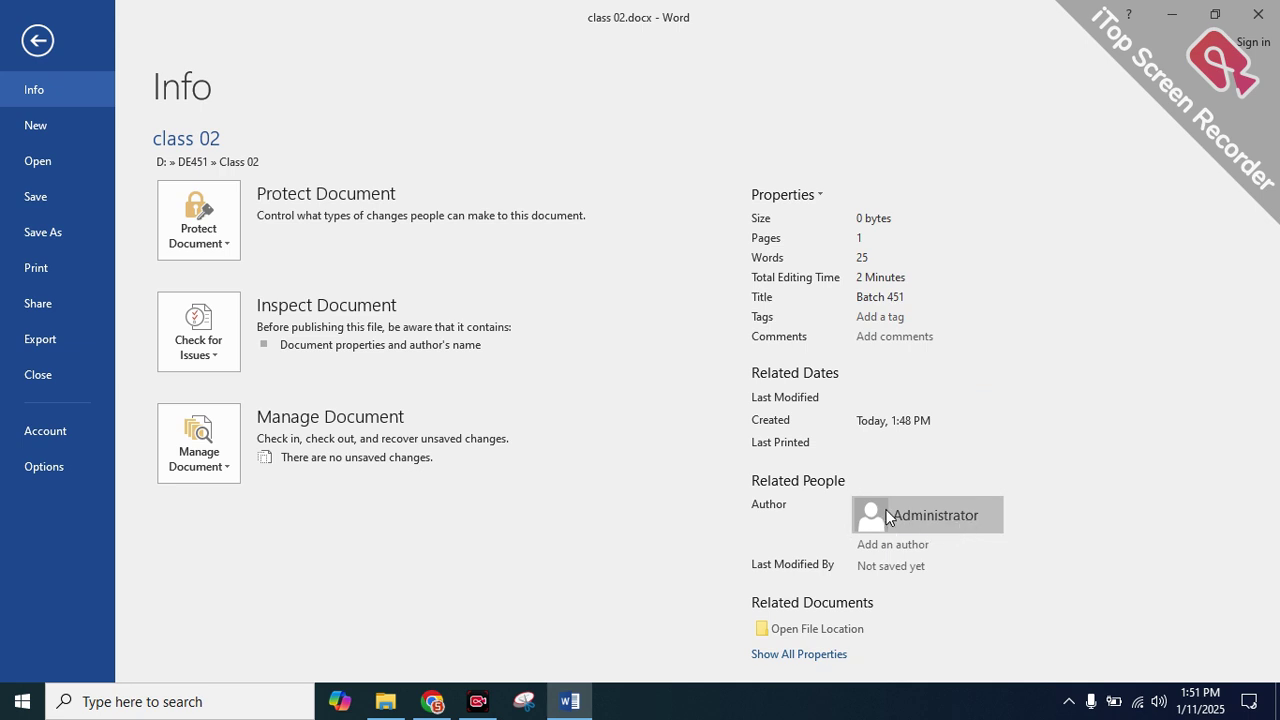
left_click(893, 544)
left_click(916, 565)
left_click(911, 545)
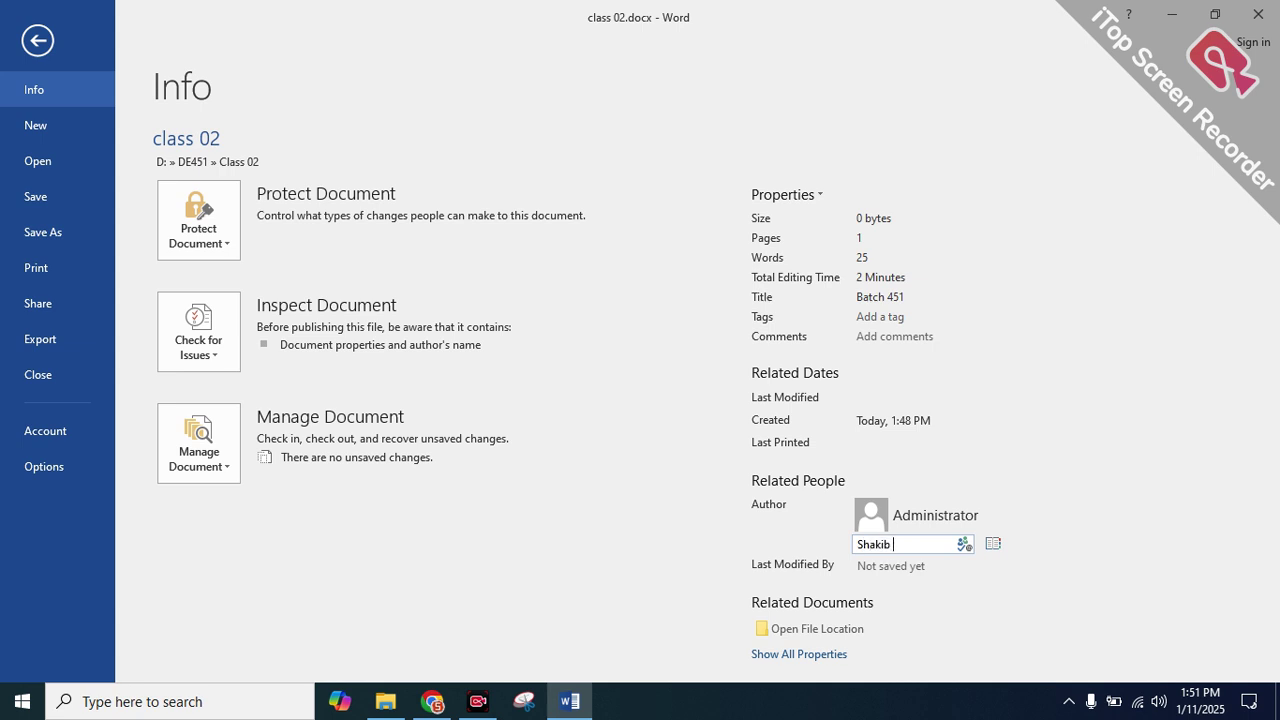
key("Return")
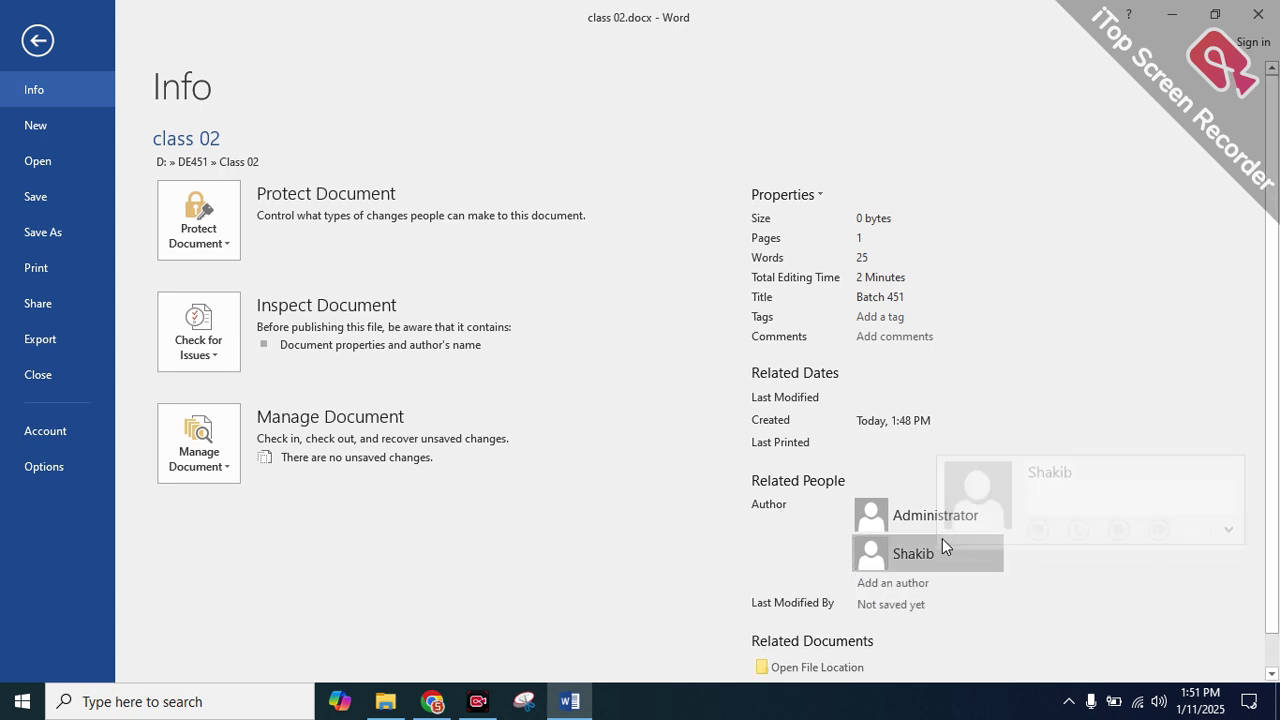
Save the document, then return to File > Info and show all properties
scroll(910, 514, "down", 1)
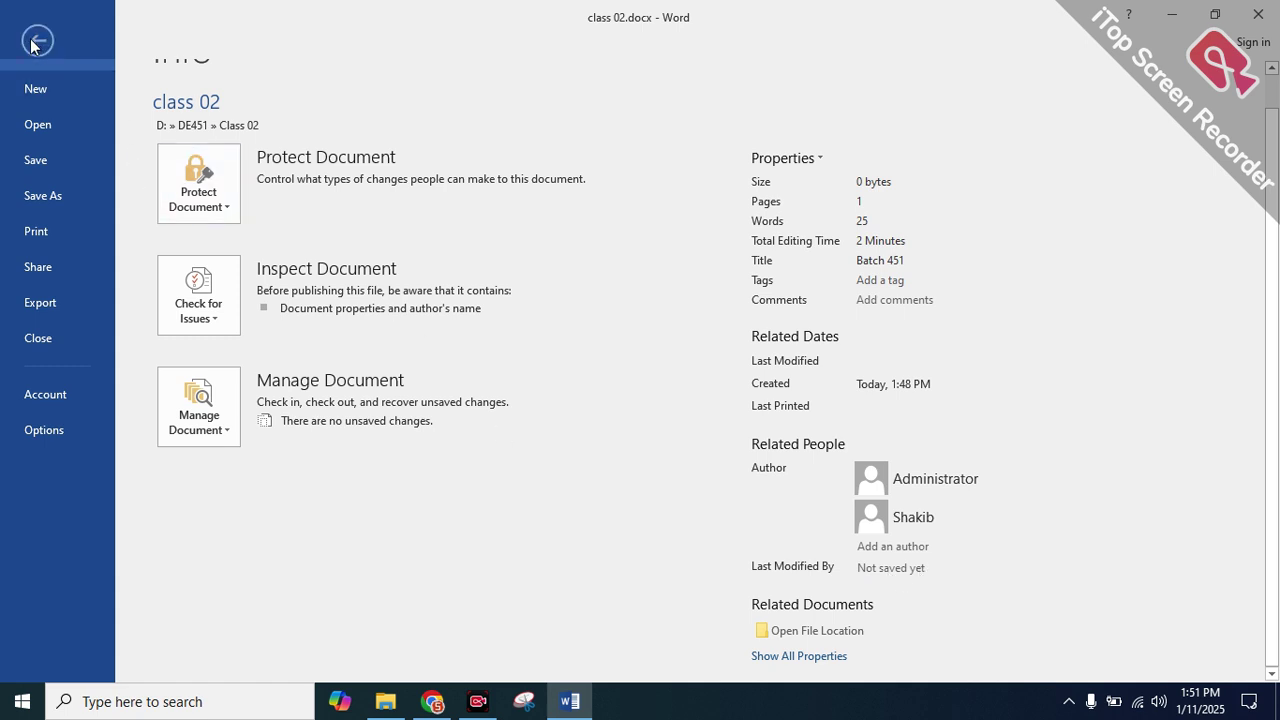
left_click(32, 160)
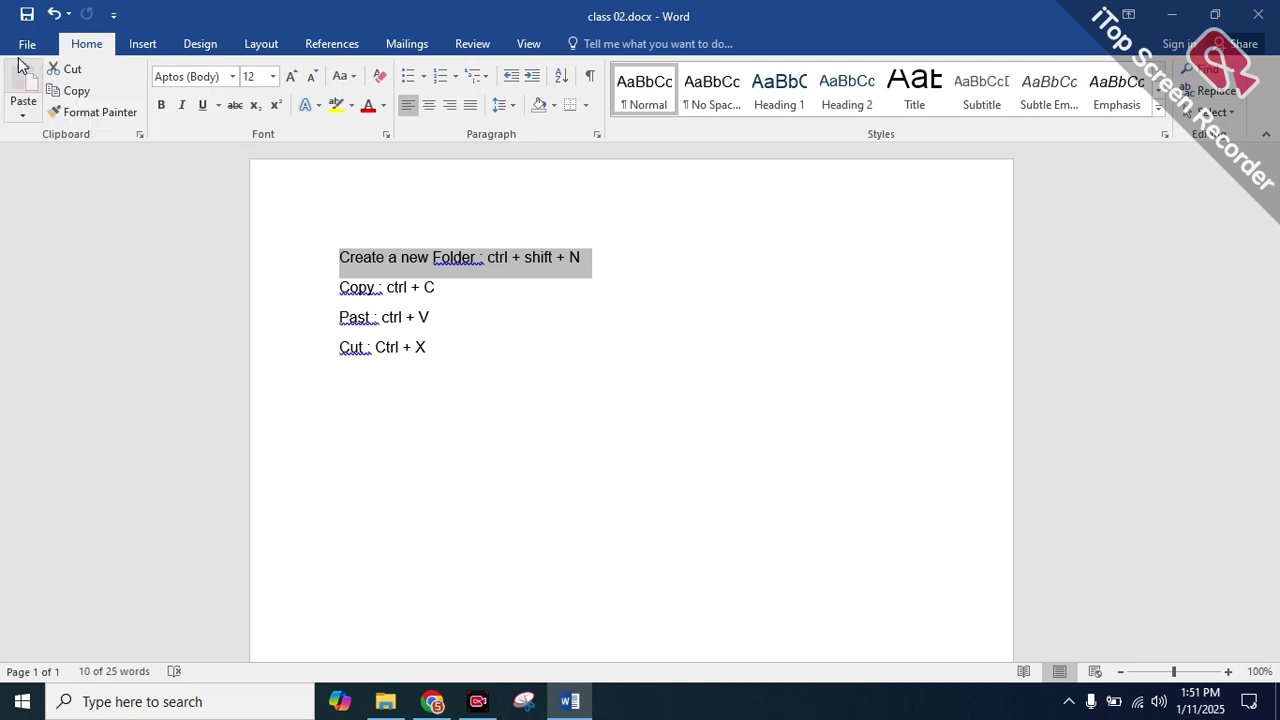
left_click(27, 44)
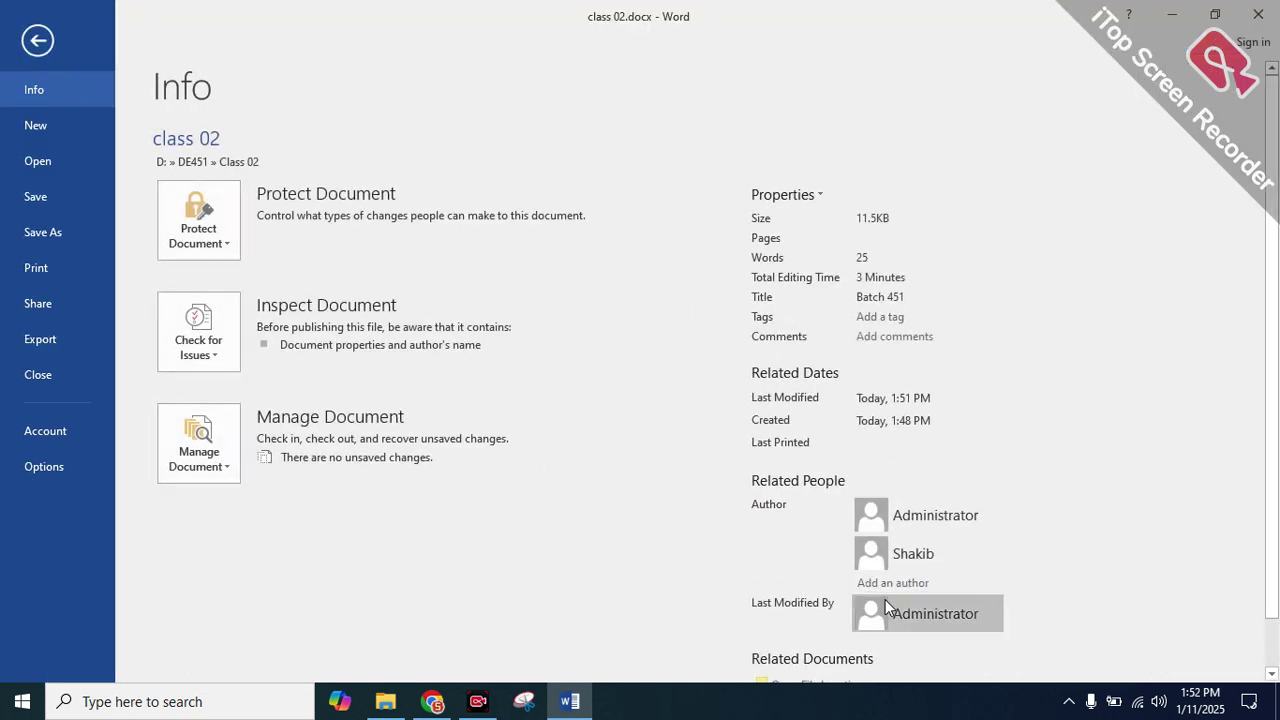
scroll(908, 603, "down", 1)
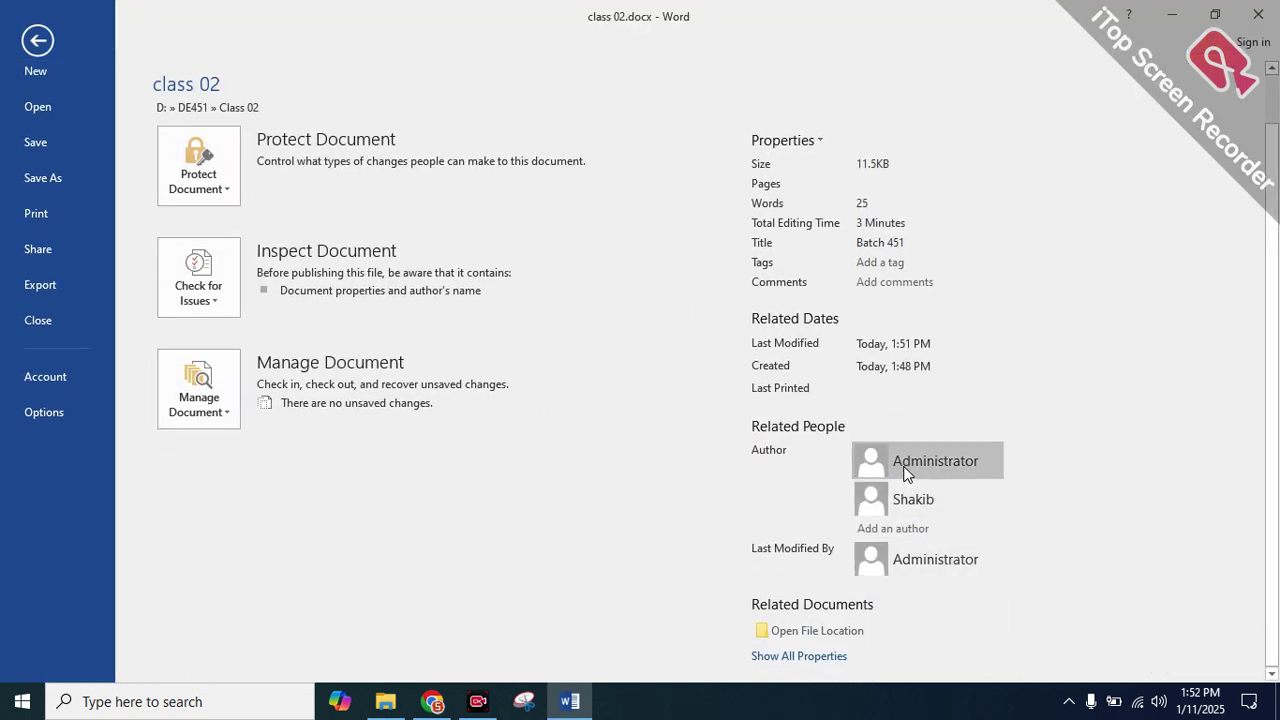
mouse_move(921, 465)
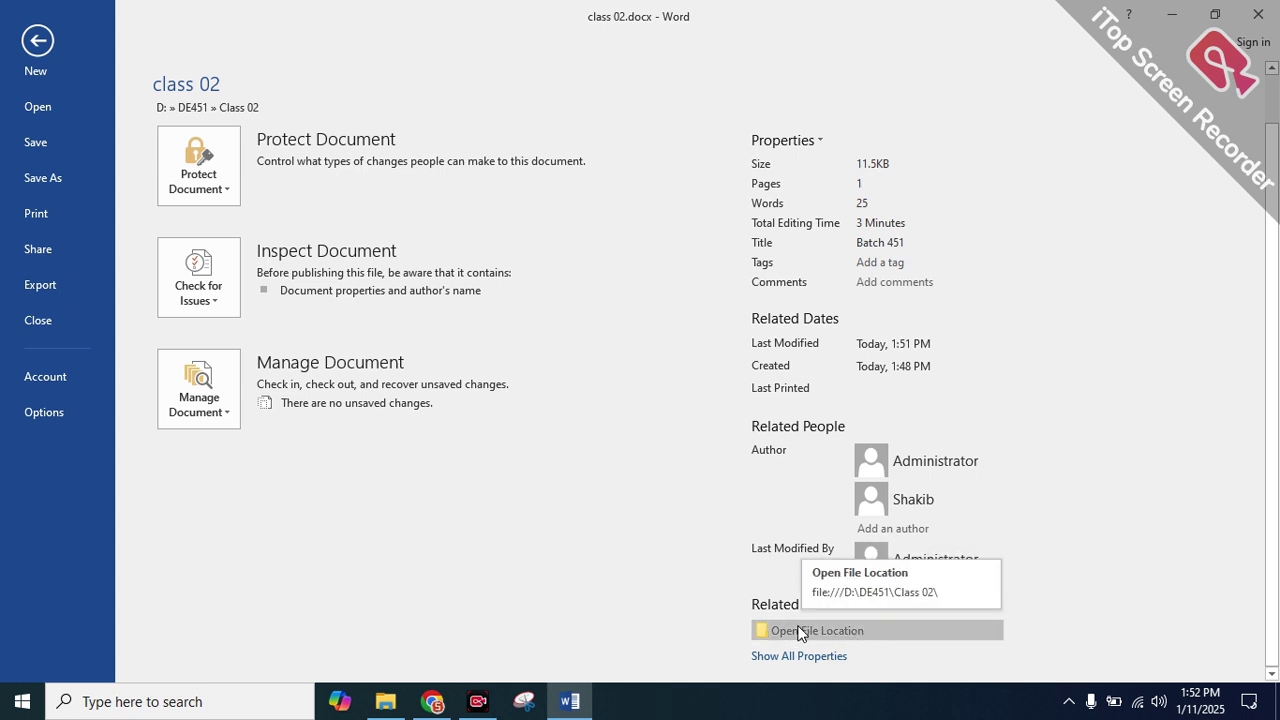
left_click(842, 638)
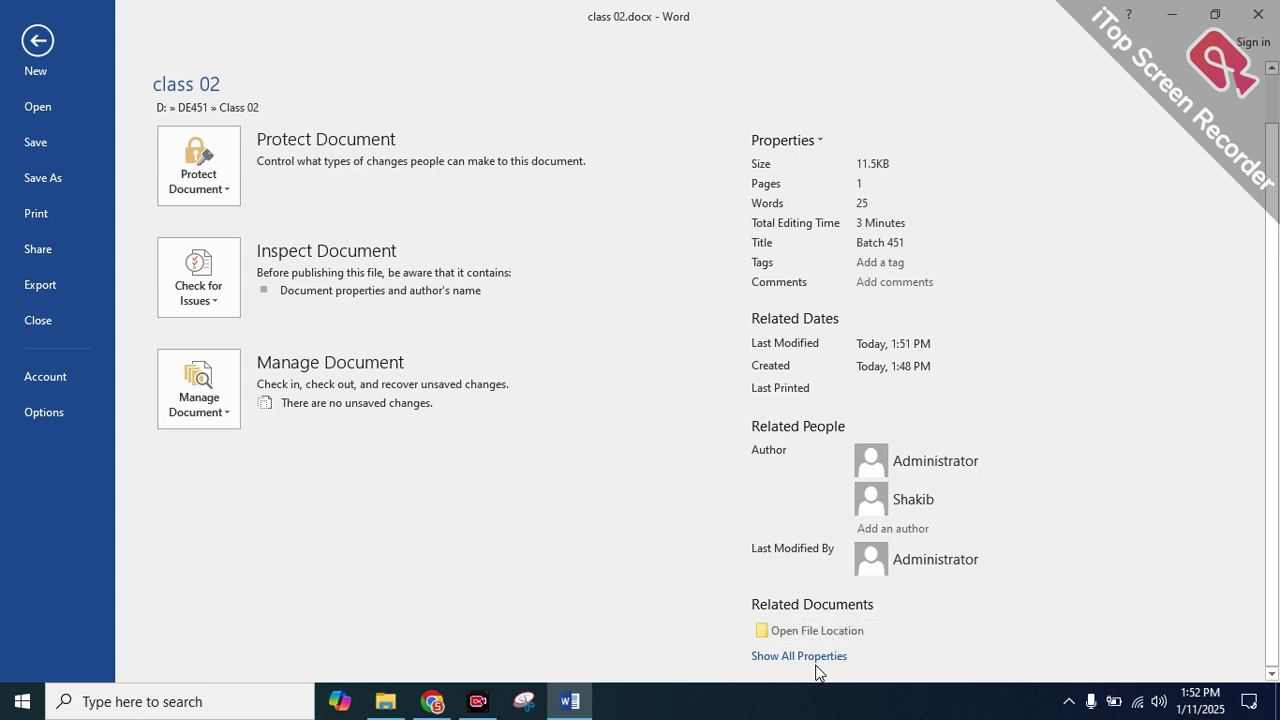
left_click(815, 657)
scroll(829, 509, "down", 3)
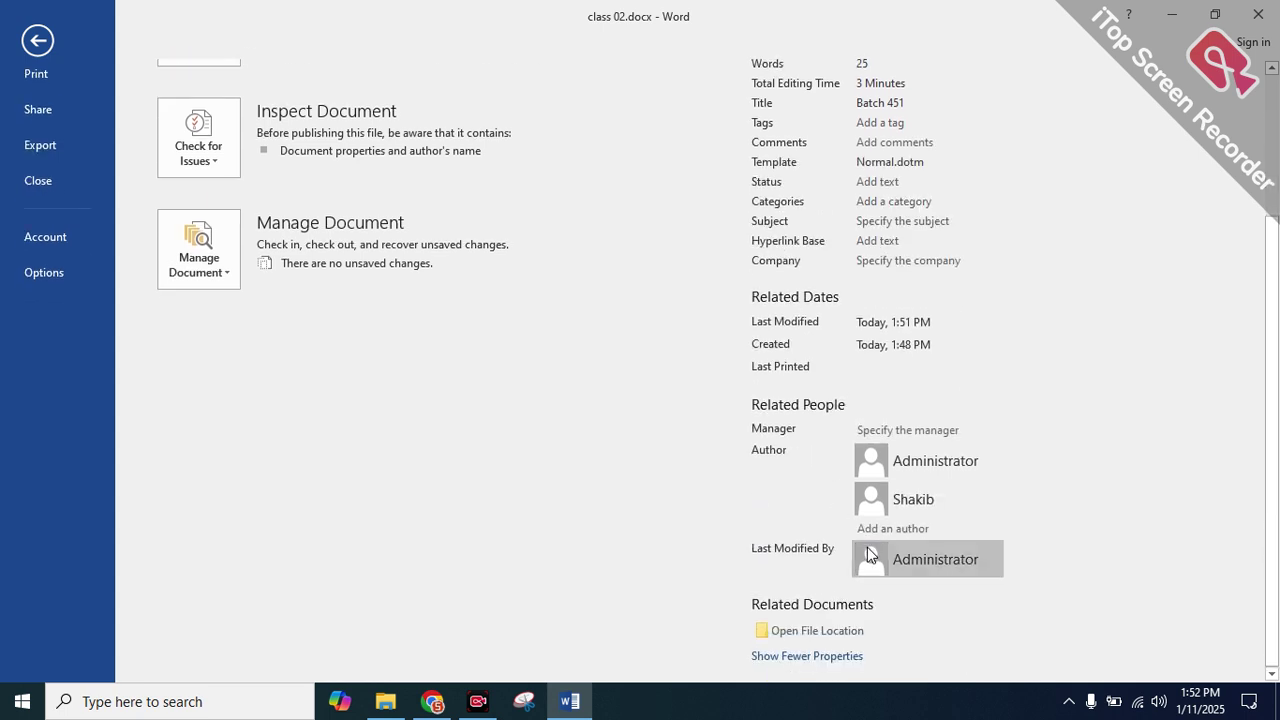
scroll(834, 611, "up", 3)
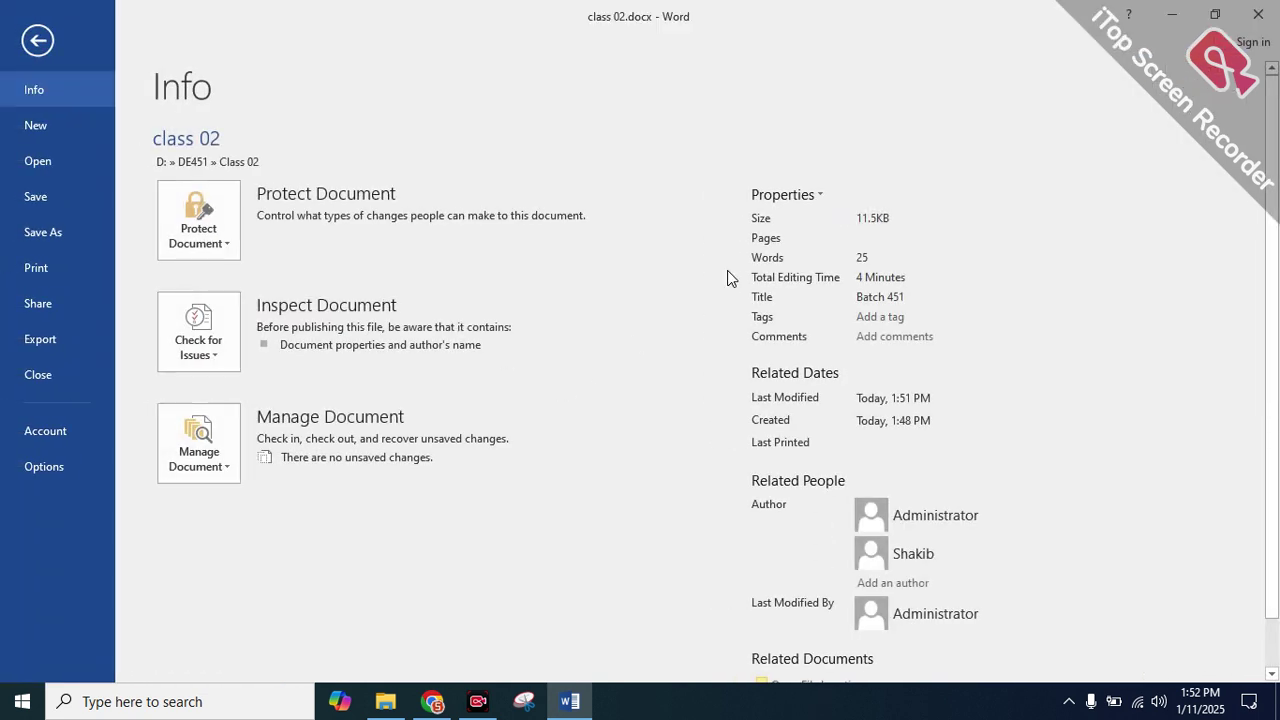
left_click(1172, 15)
right_click(657, 213)
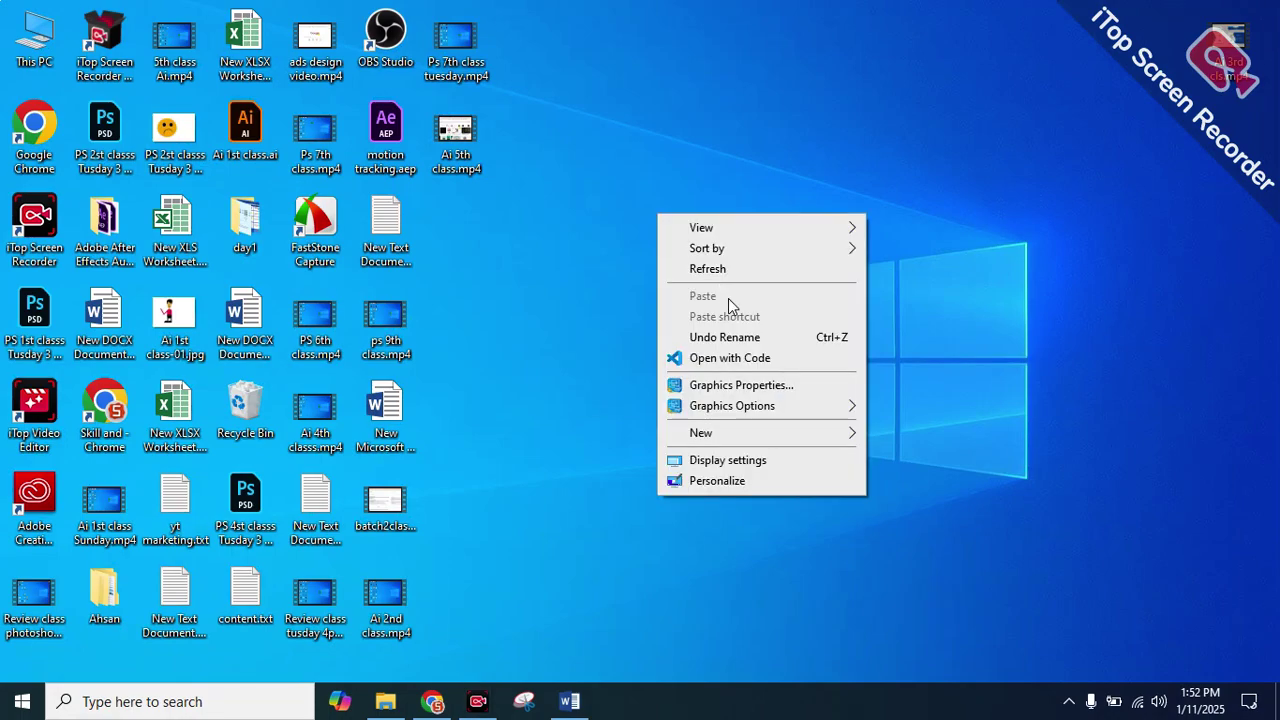
left_click(736, 271)
left_click(570, 701)
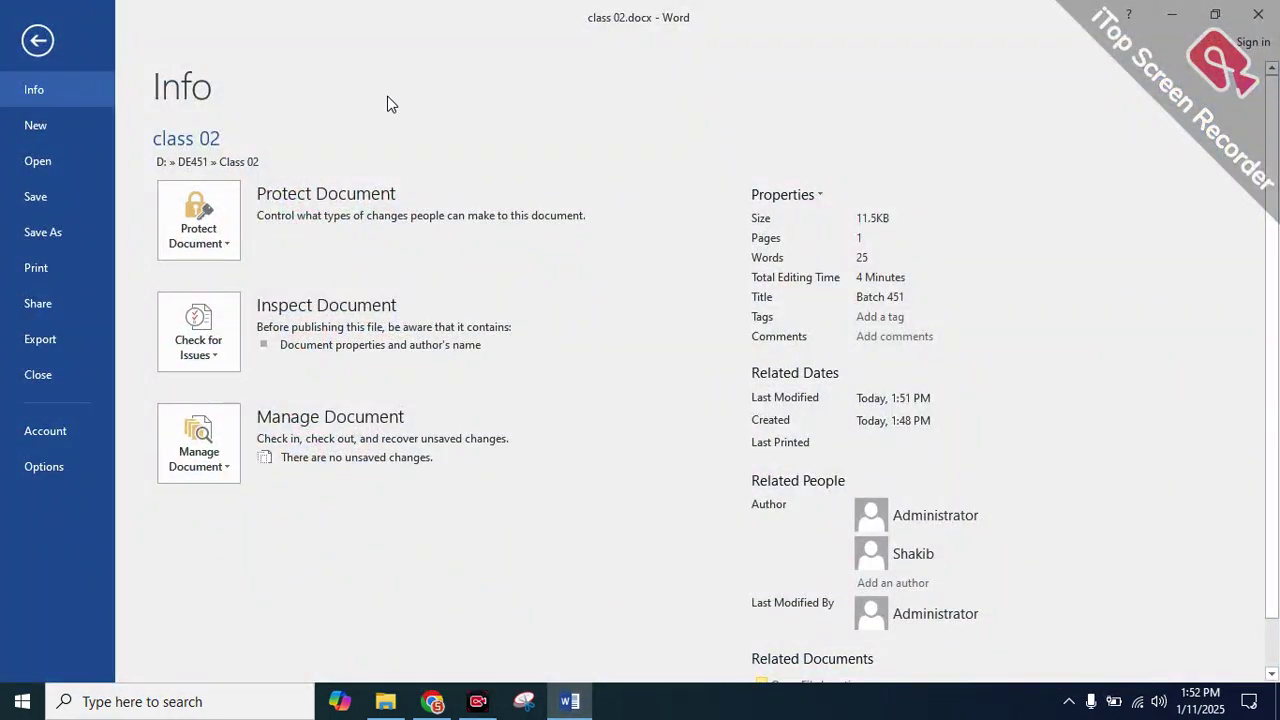
left_click(46, 43)
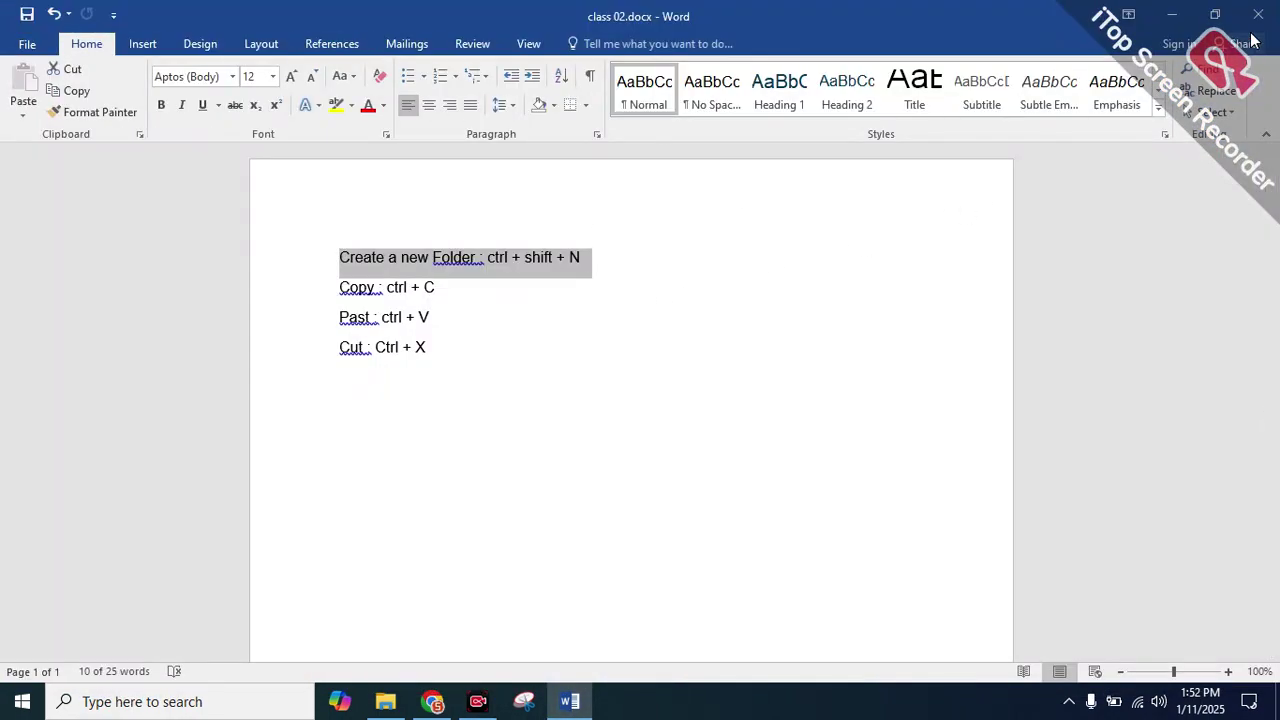
left_click(1172, 15)
left_click(386, 701)
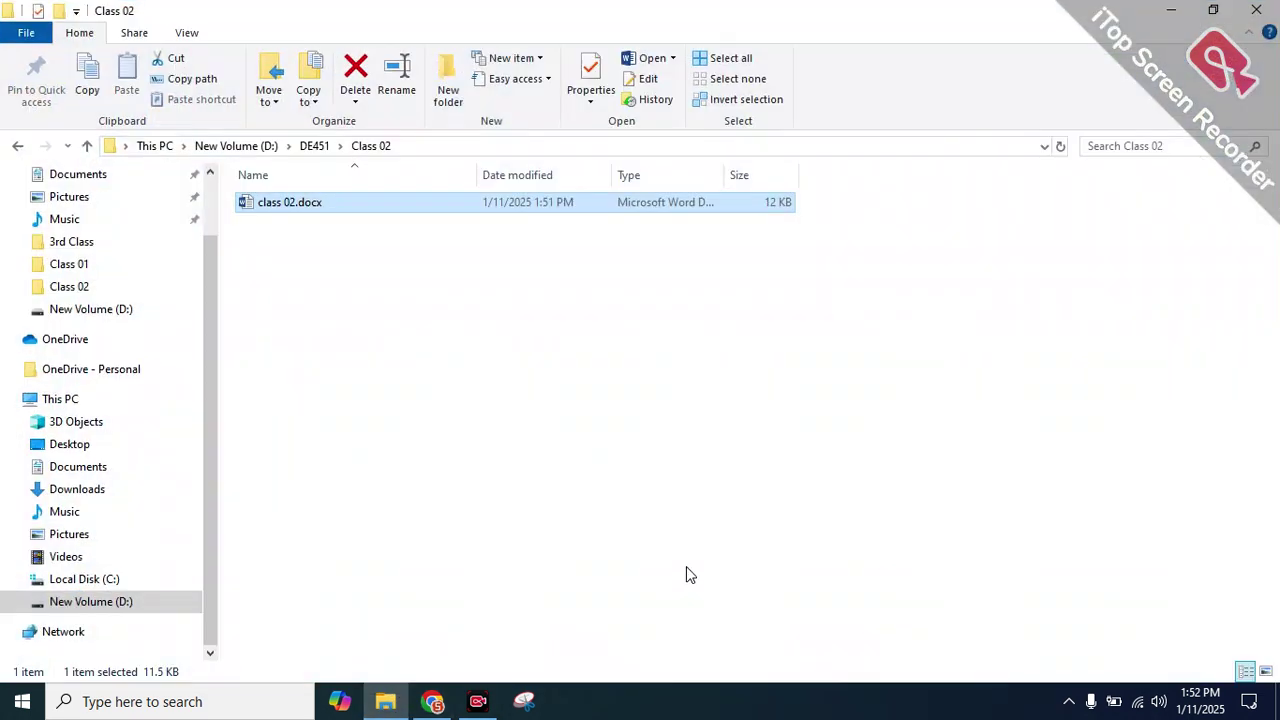
double_click(346, 202)
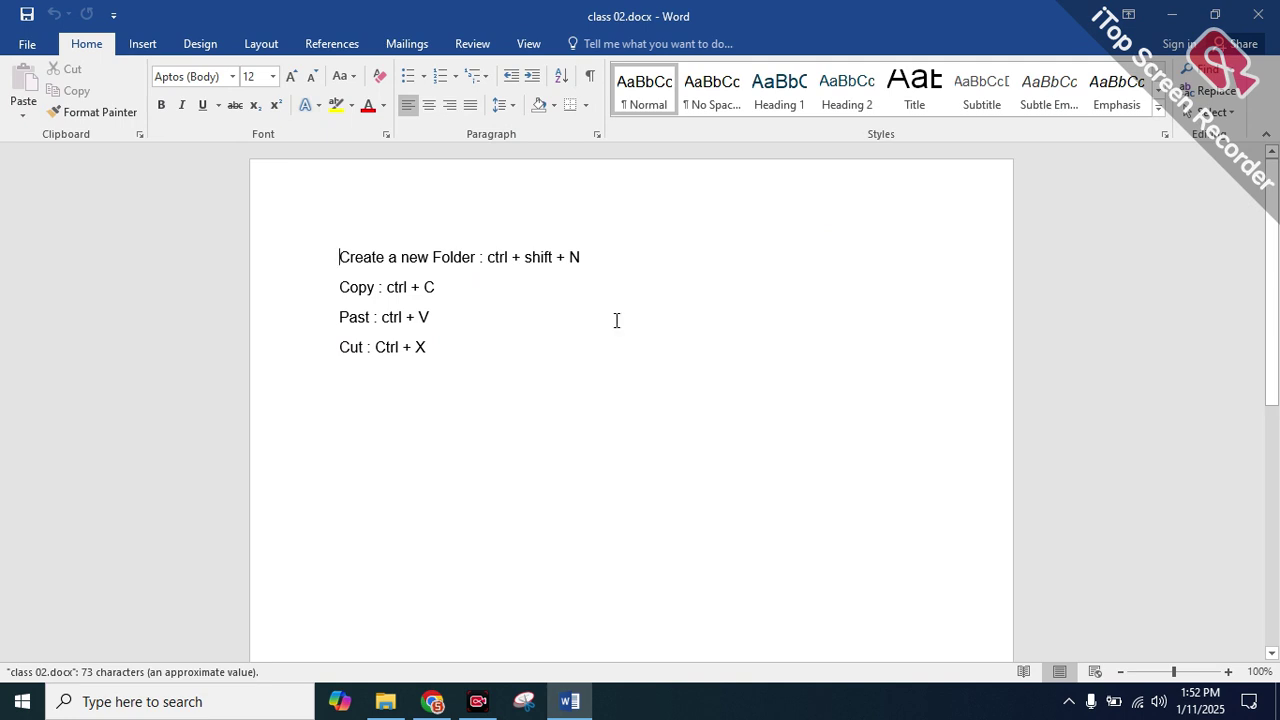
left_click_drag(437, 349, 277, 204)
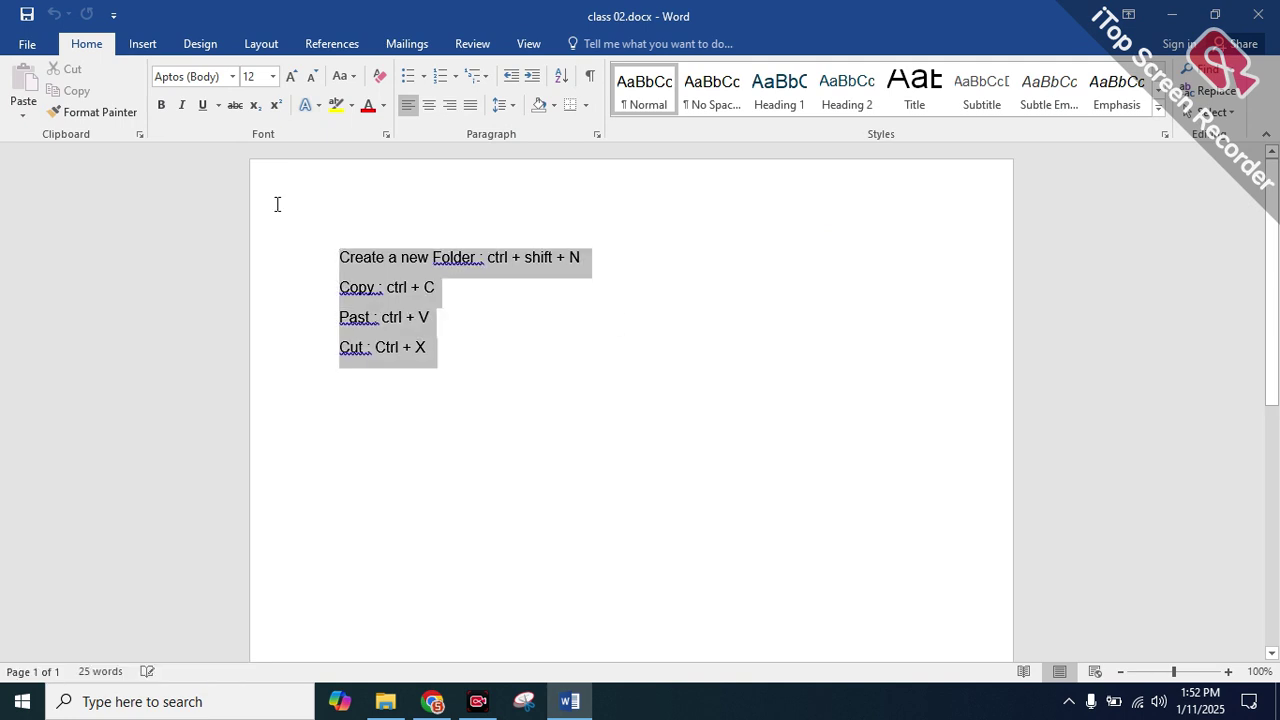
left_click(542, 377)
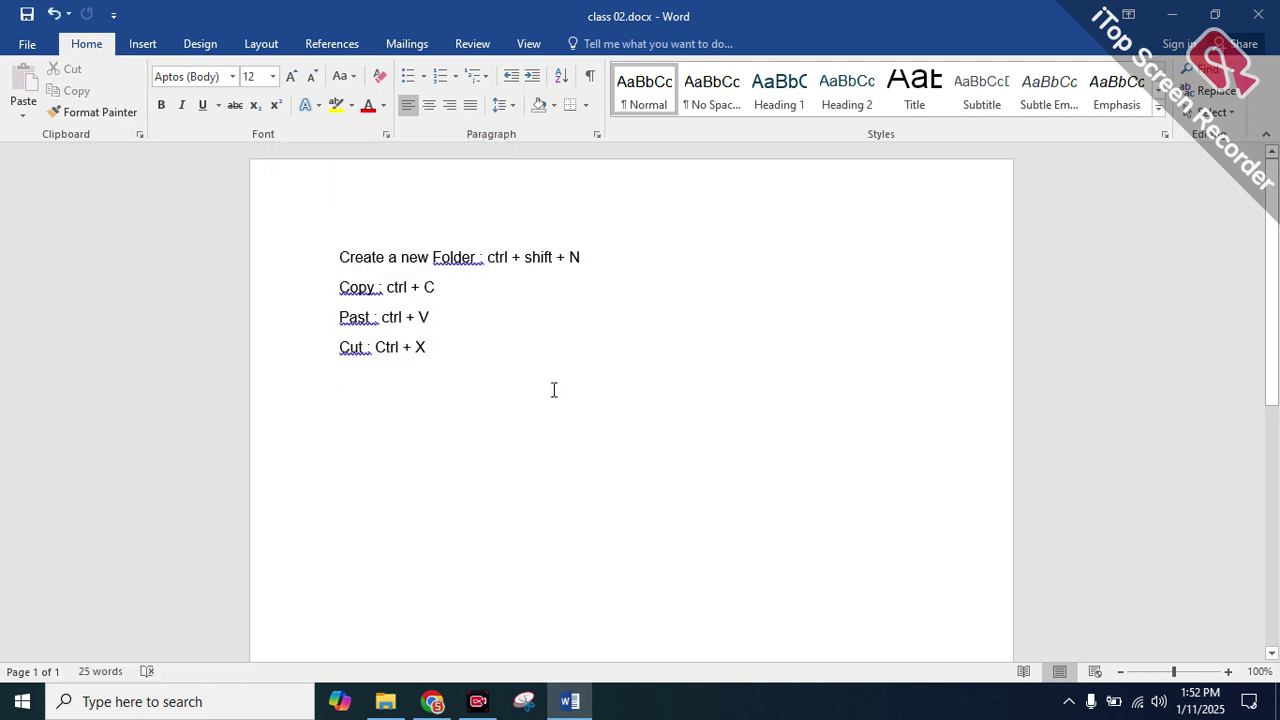
left_click_drag(440, 355, 340, 260)
double_click(355, 258)
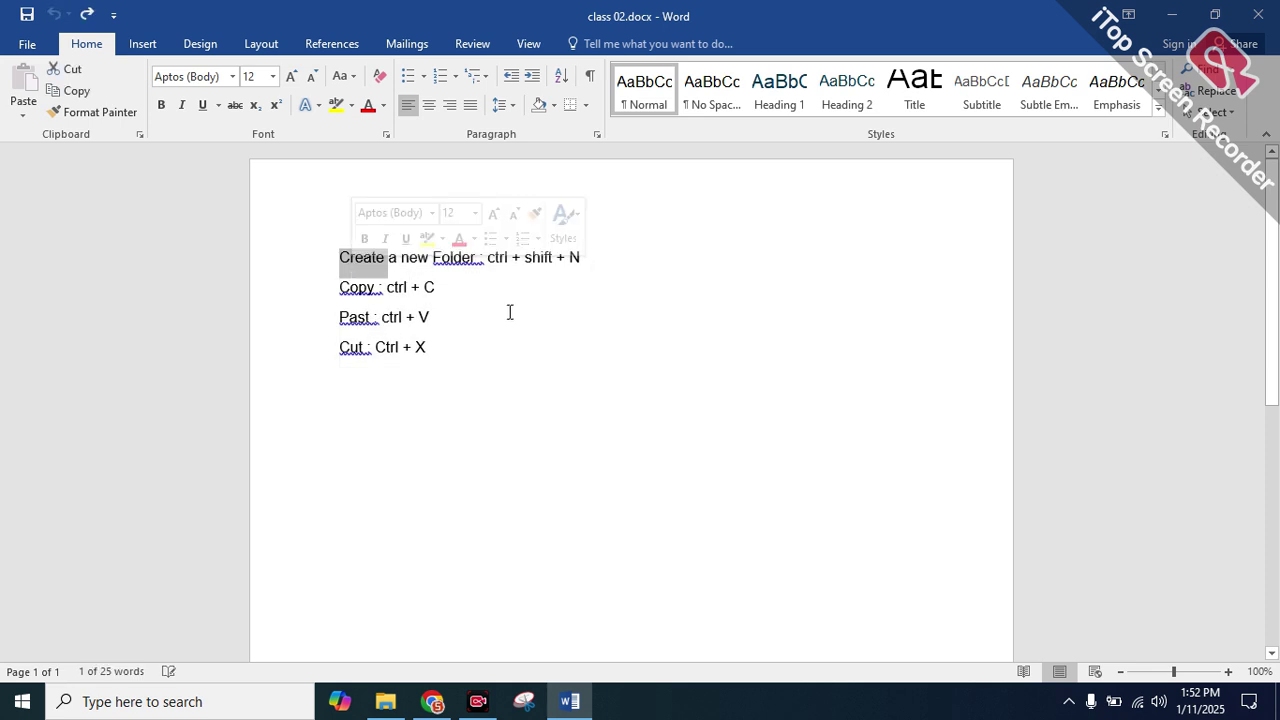
key("ctrl+z")
left_click_drag(463, 361, 362, 232)
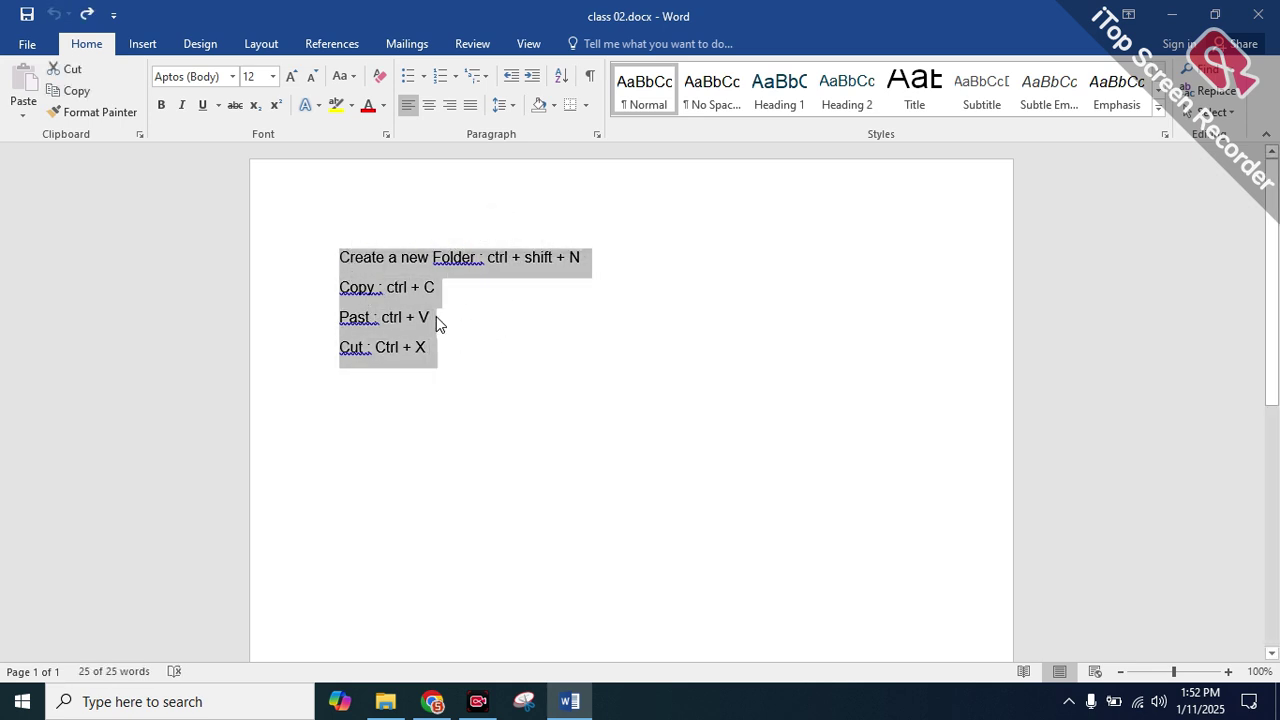
left_click(410, 388)
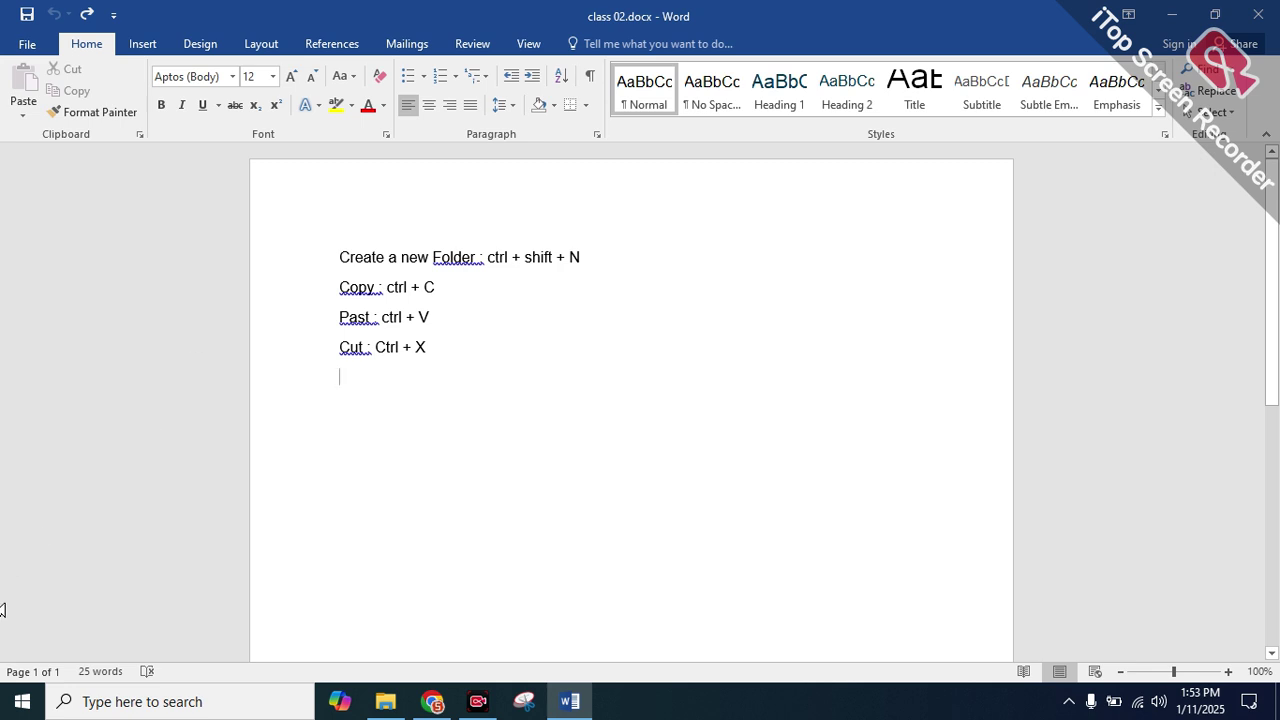
left_click(22, 701)
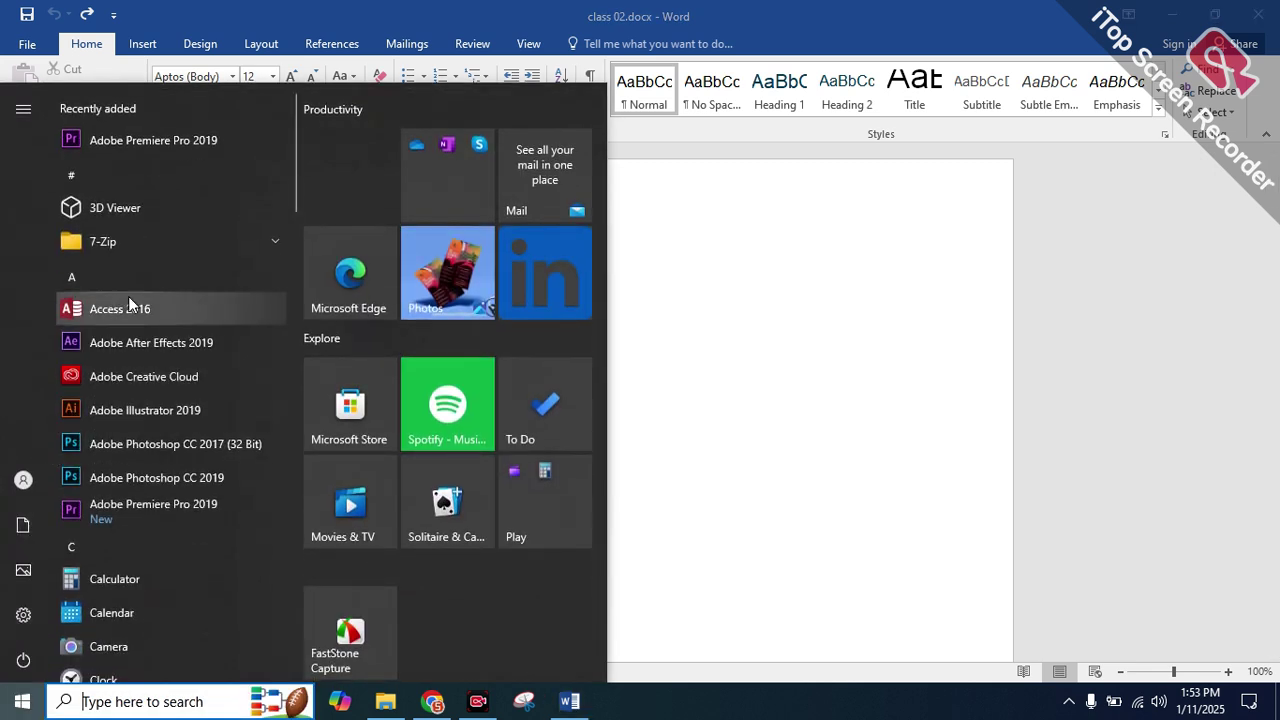
scroll(172, 413, "down", 3)
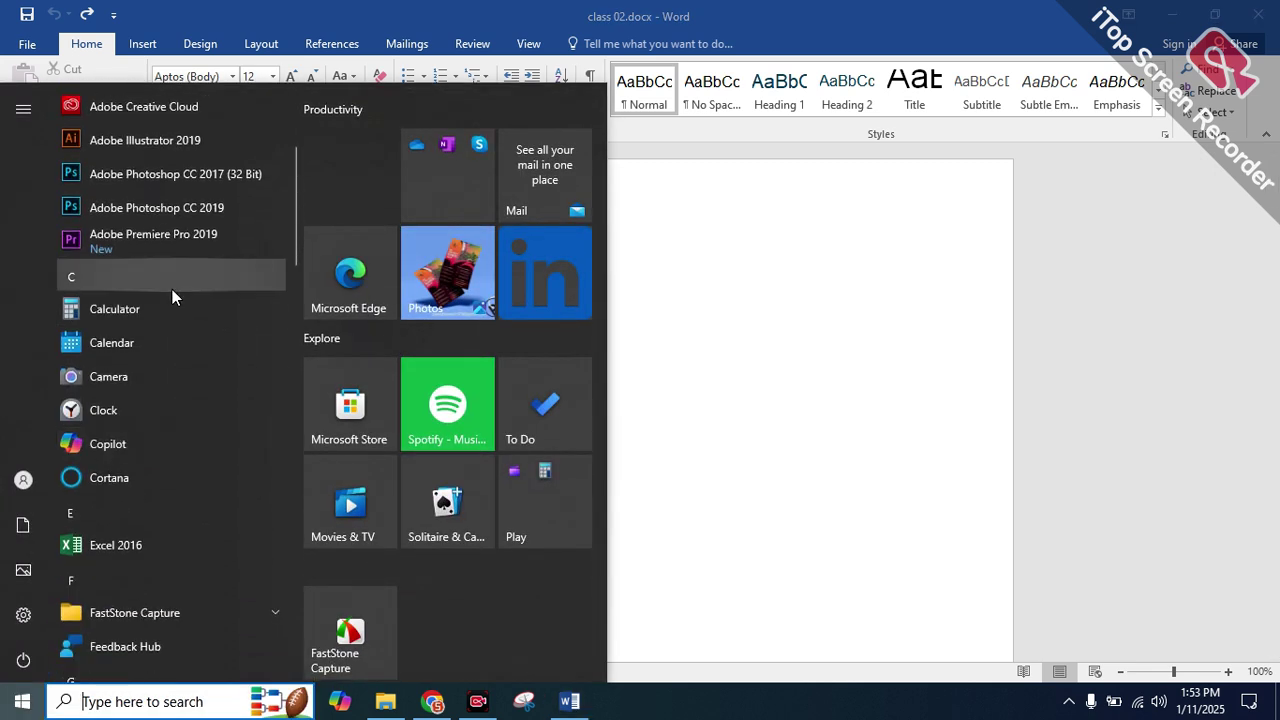
scroll(172, 289, "up", 3)
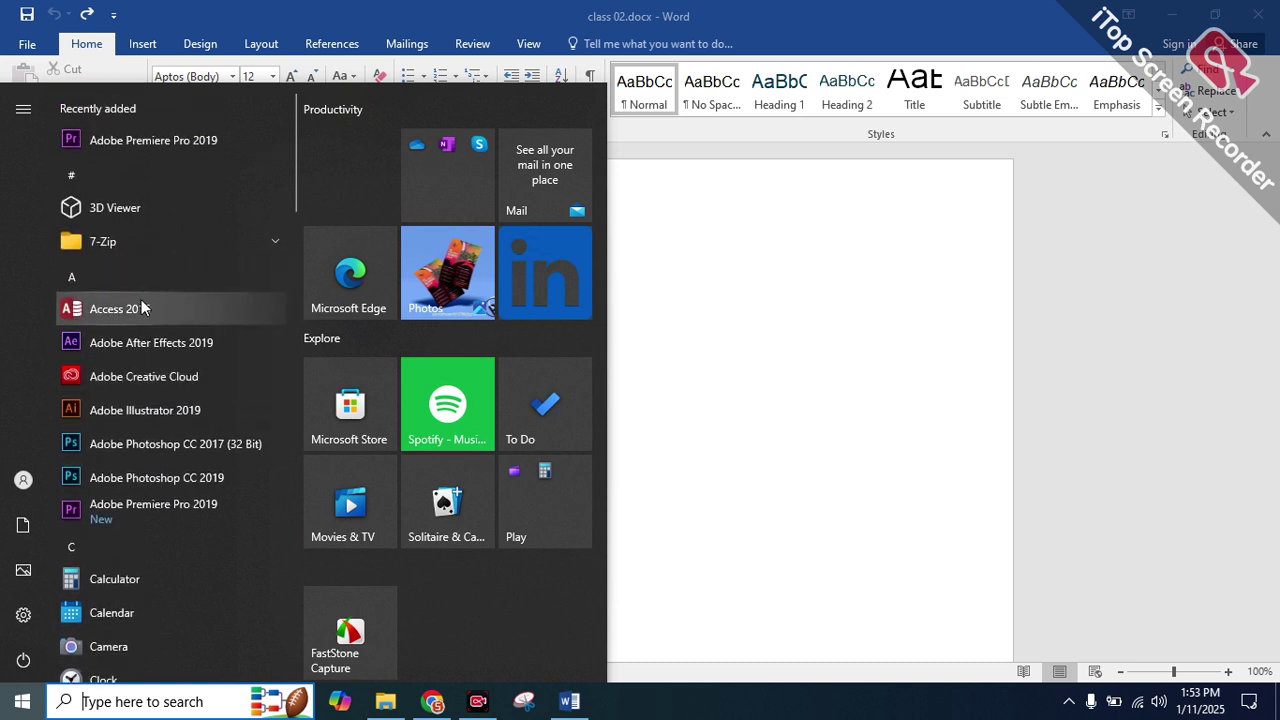
left_click(916, 300)
left_click_drag(462, 347, 338, 255)
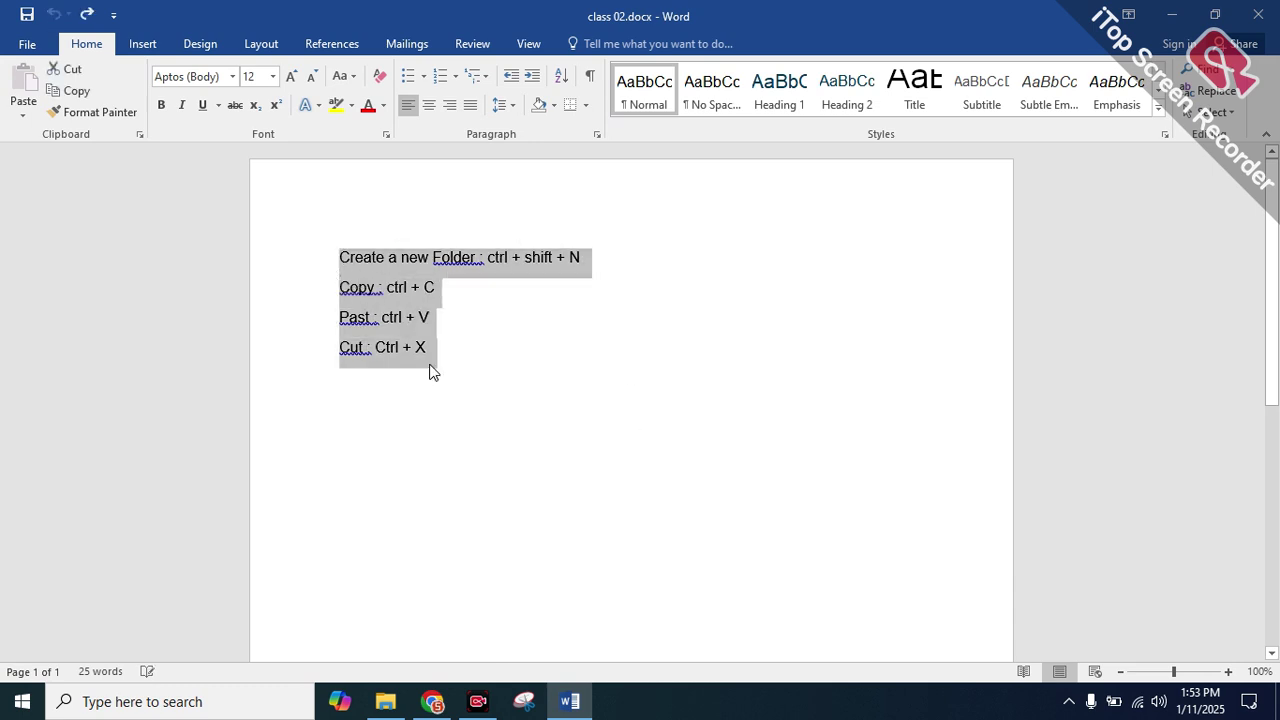
left_click(497, 338)
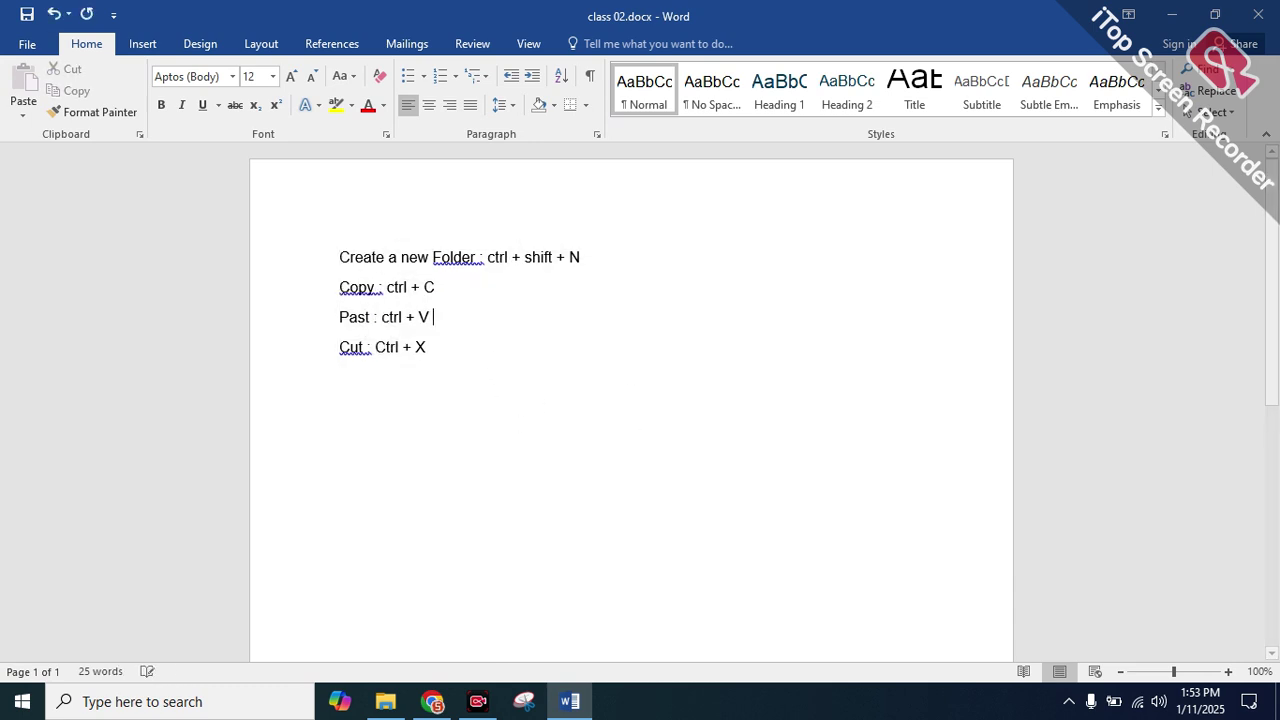
left_click(474, 347)
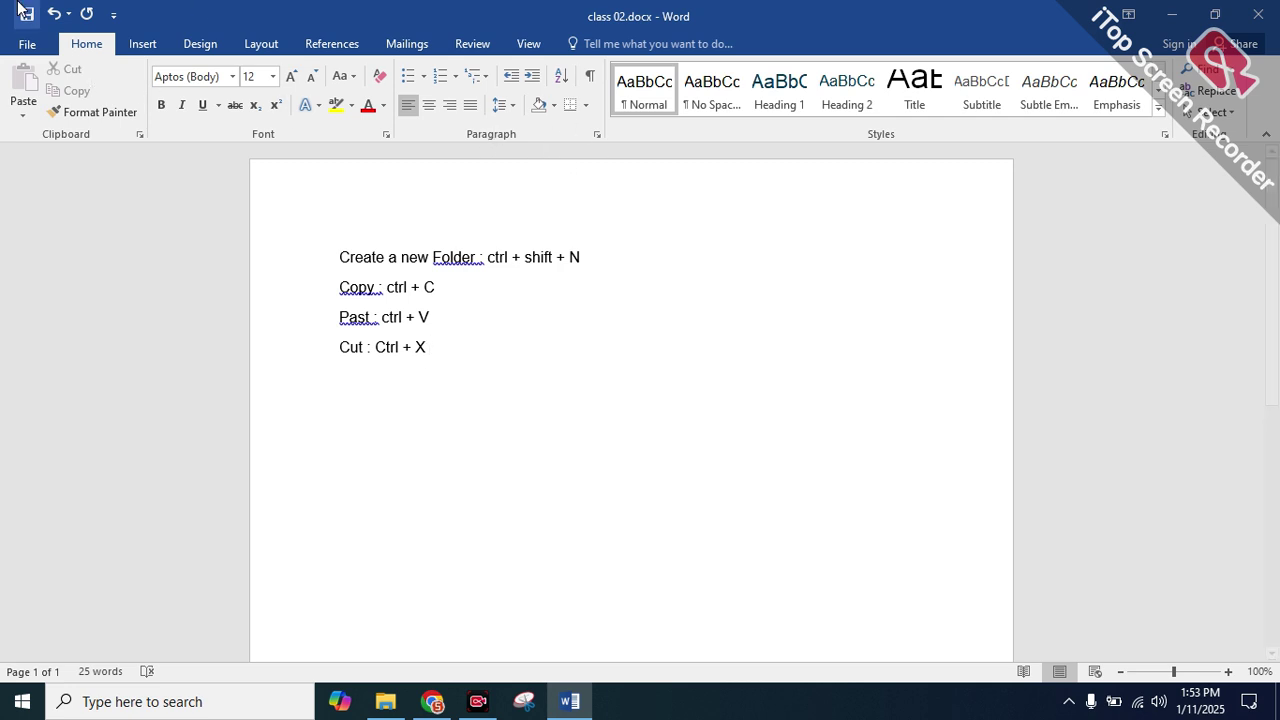
Encrypt class 02.docx with a password, then close it, saving the changes
left_click(26, 45)
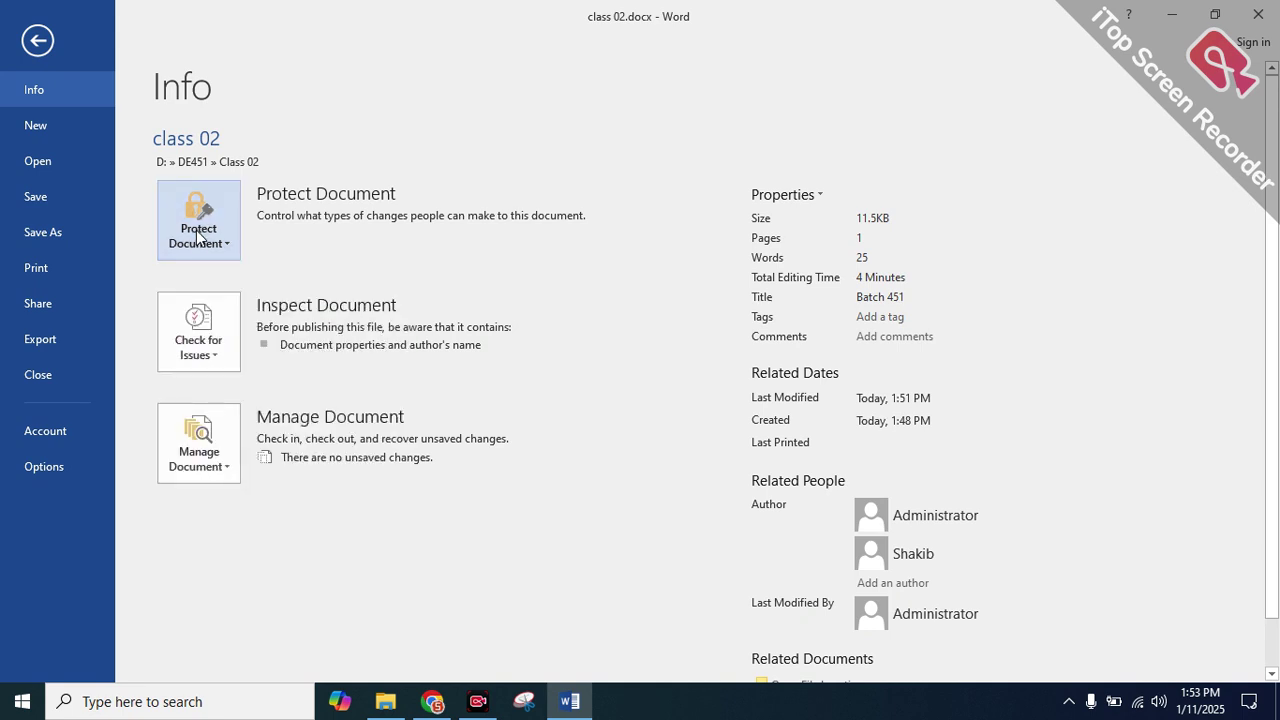
left_click(196, 232)
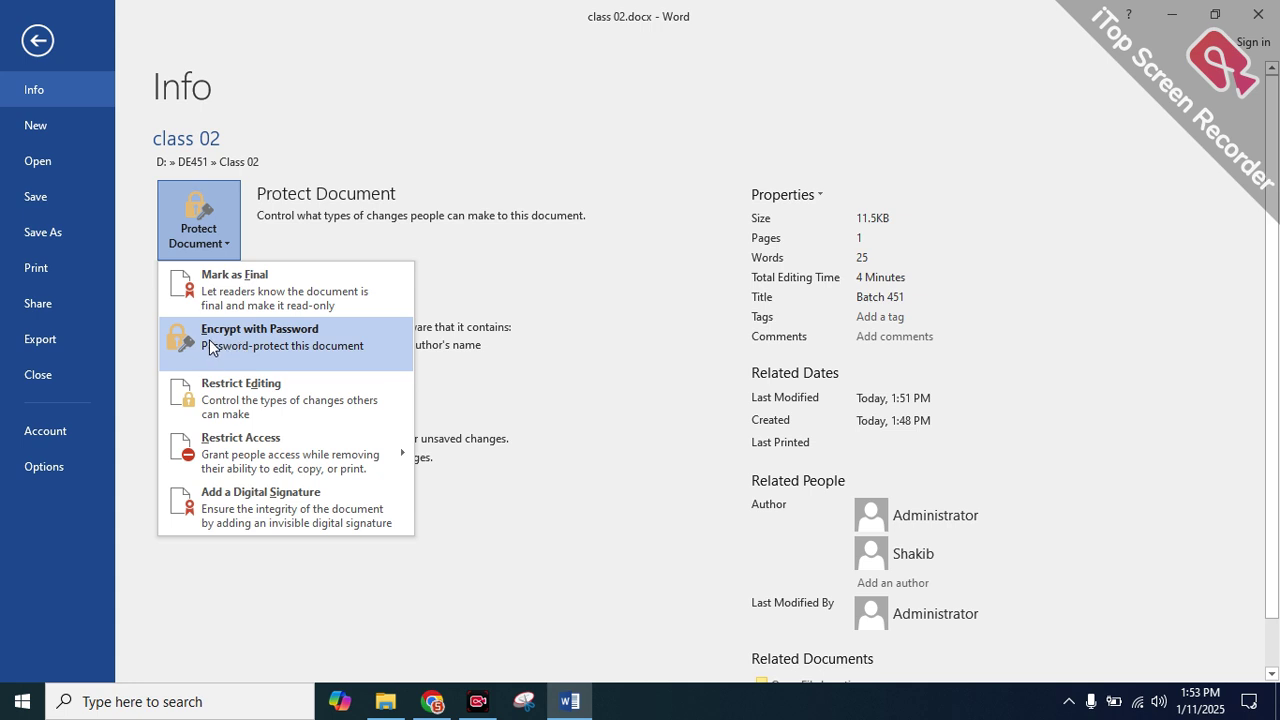
left_click(310, 340)
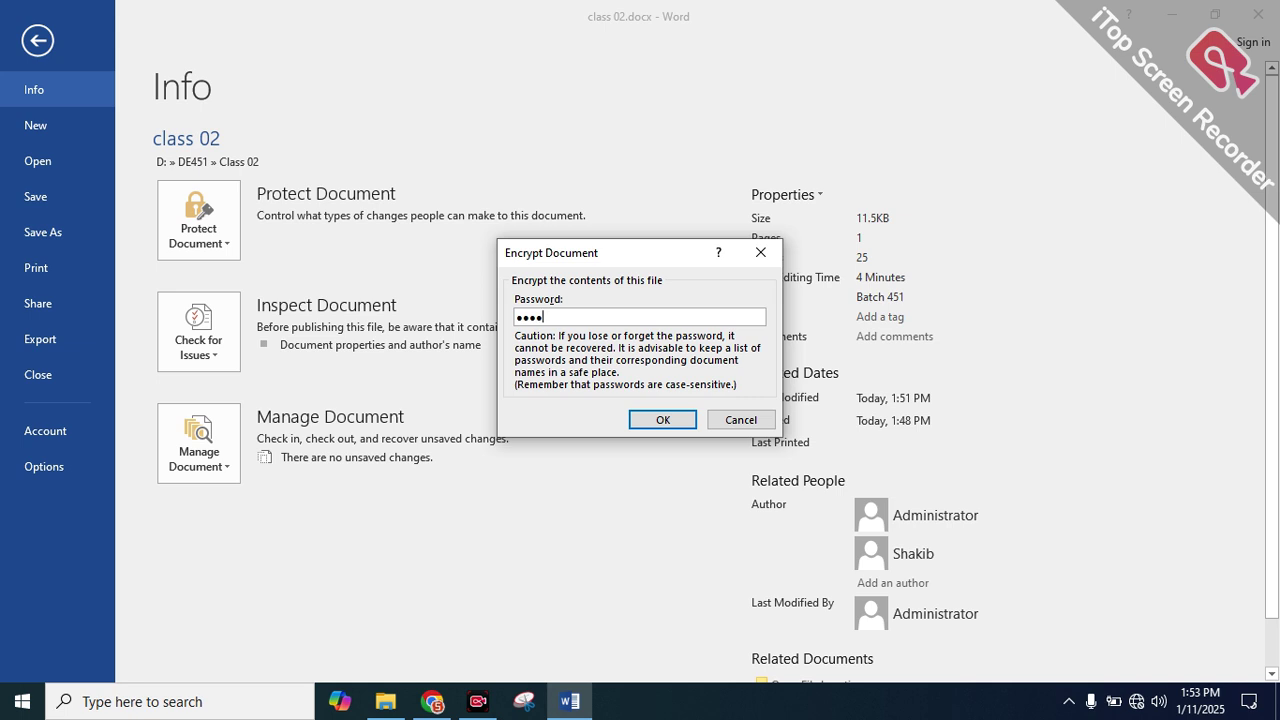
left_click(662, 420)
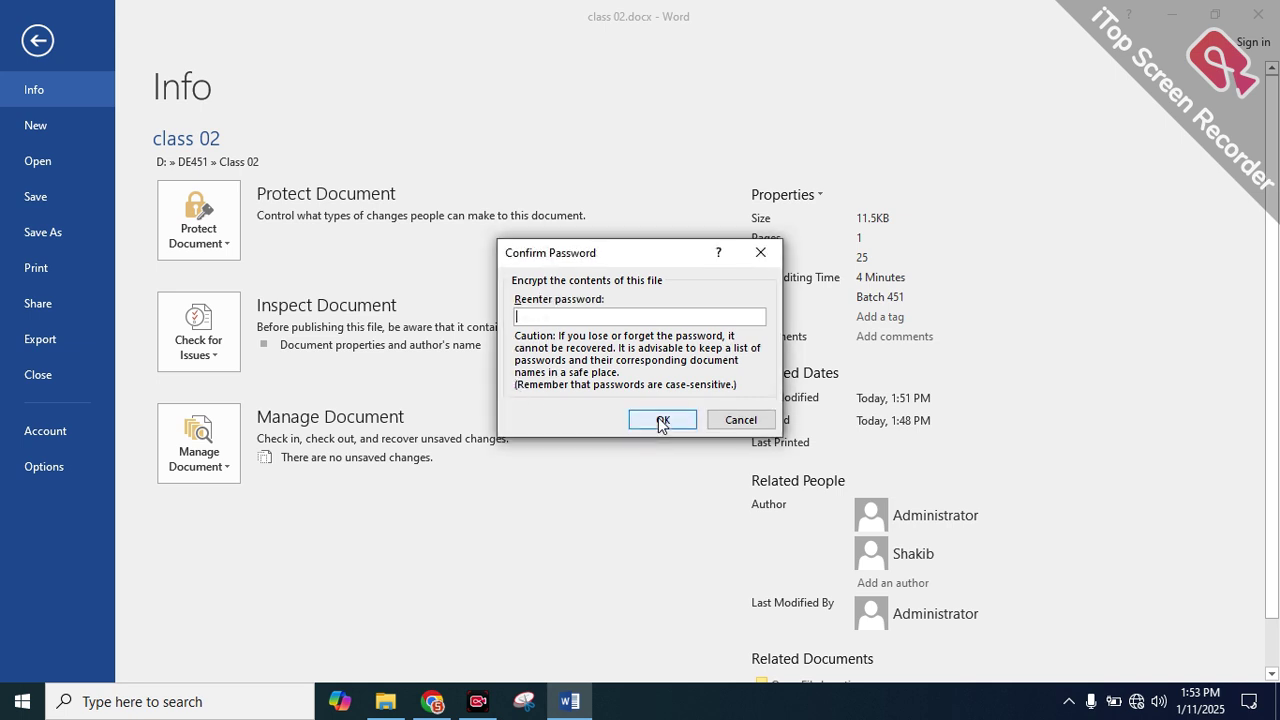
type("1")
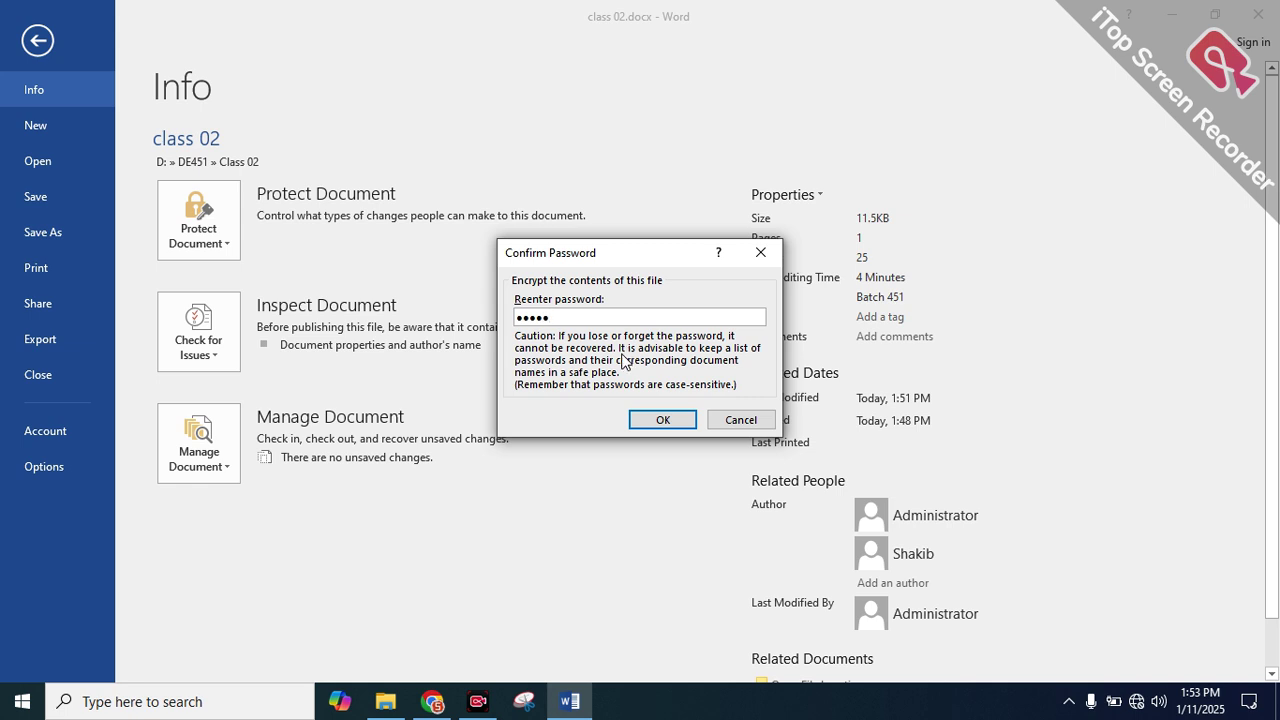
left_click(662, 420)
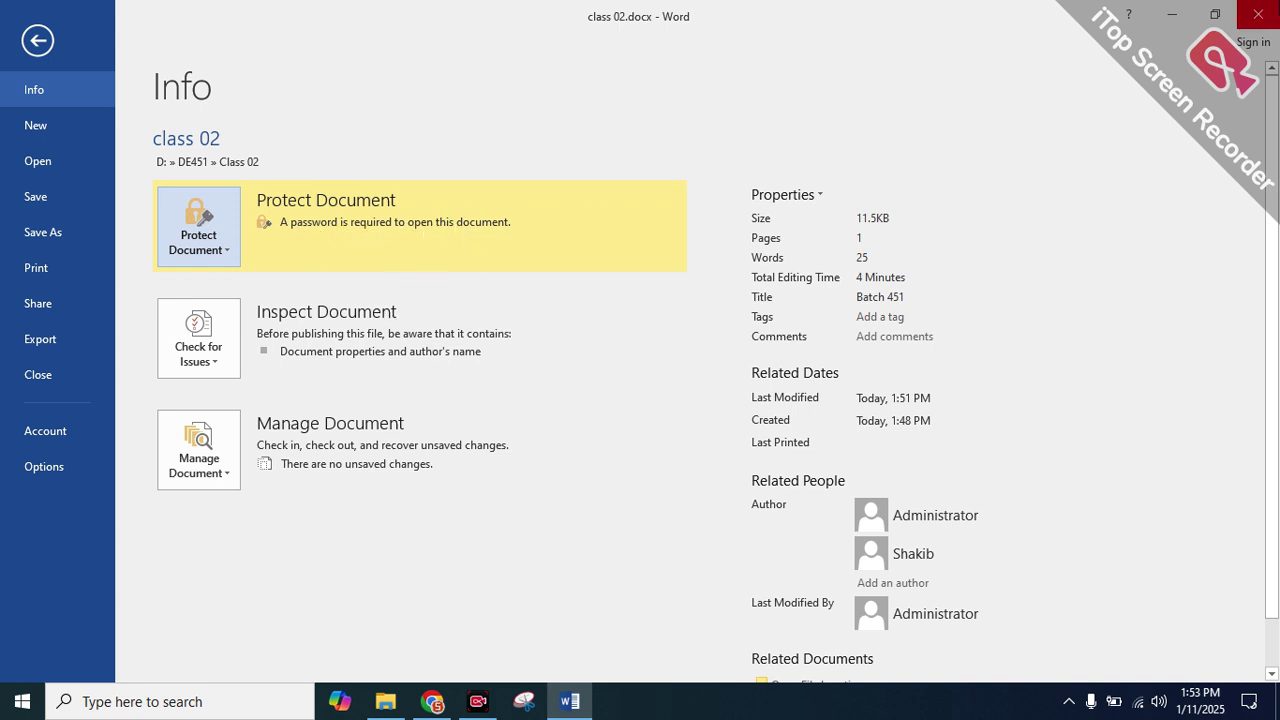
left_click(38, 375)
left_click(560, 389)
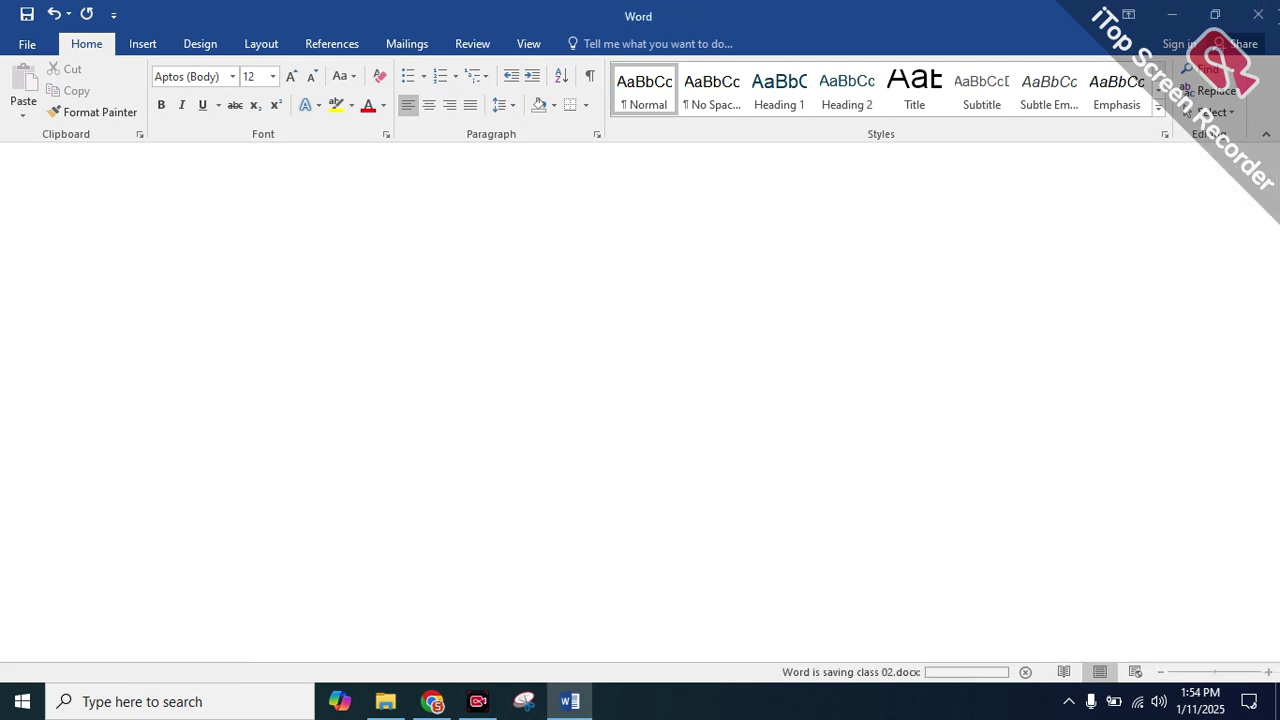
Reopen class 02.docx from File Explorer by entering its password
double_click(337, 206)
left_click_drag(578, 289, 759, 299)
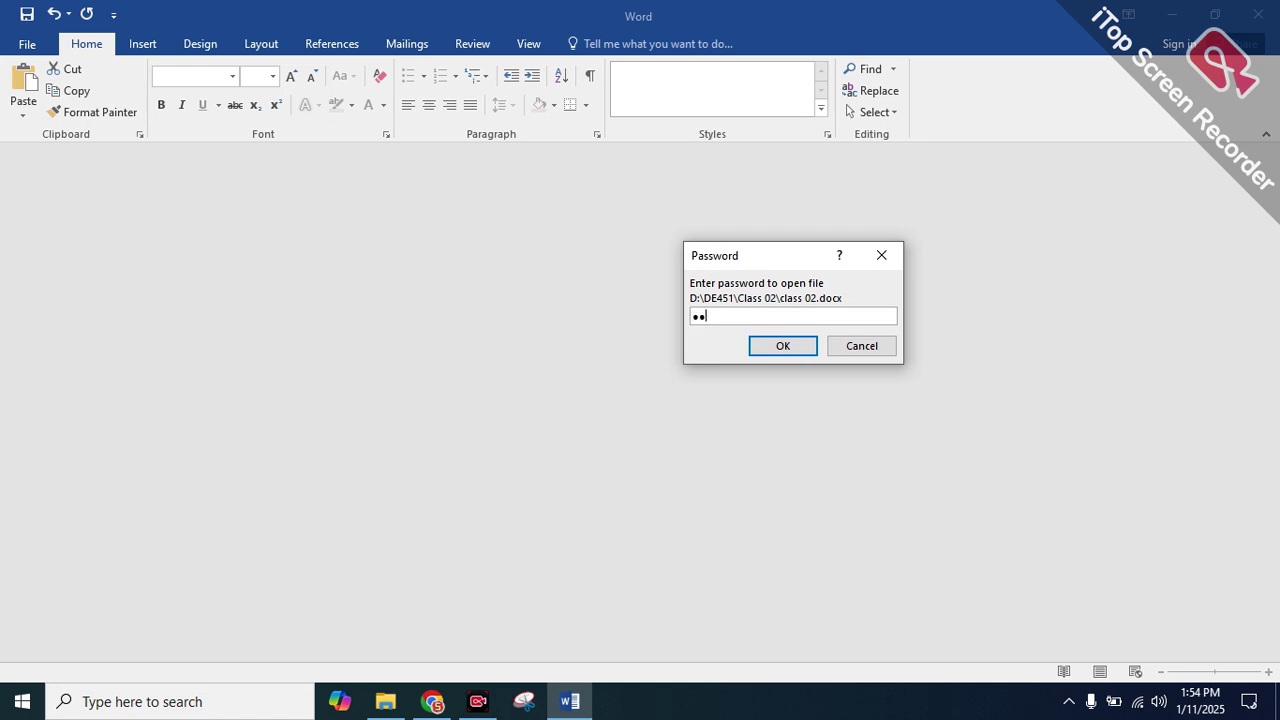
left_click(786, 352)
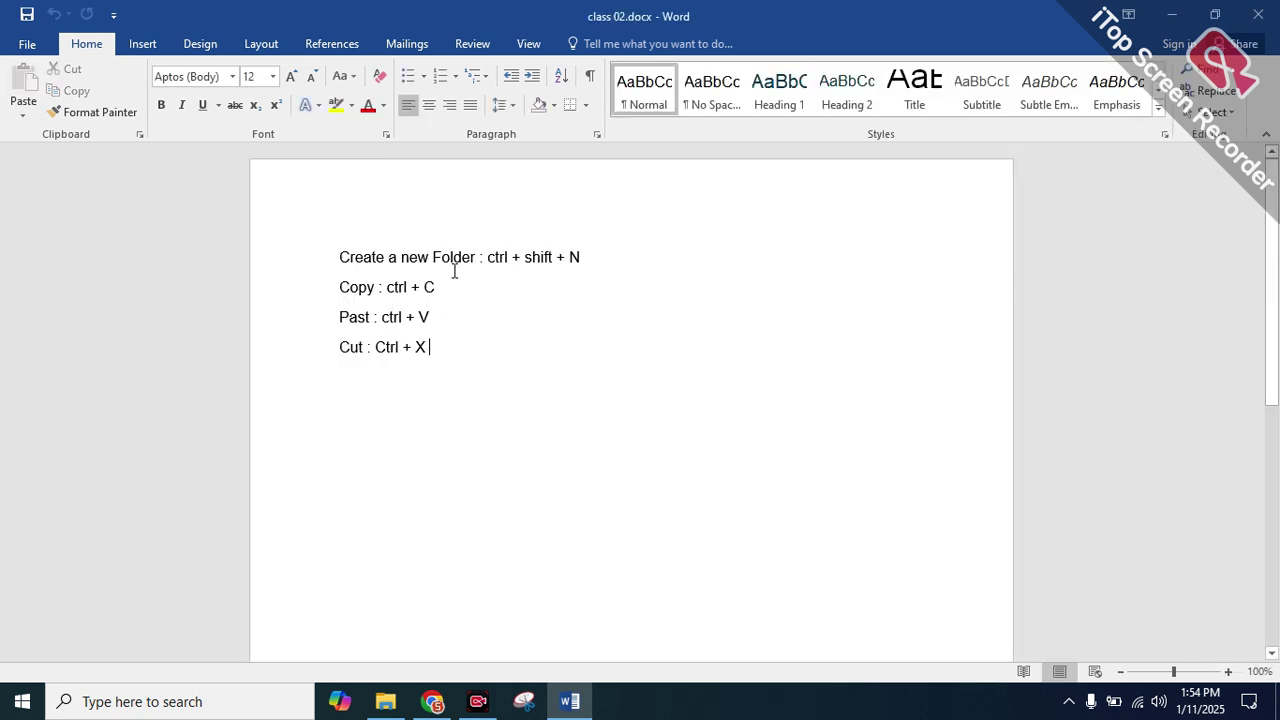
Select and deselect the four shortcut lines to confirm the text is intact
left_click_drag(480, 349, 341, 262)
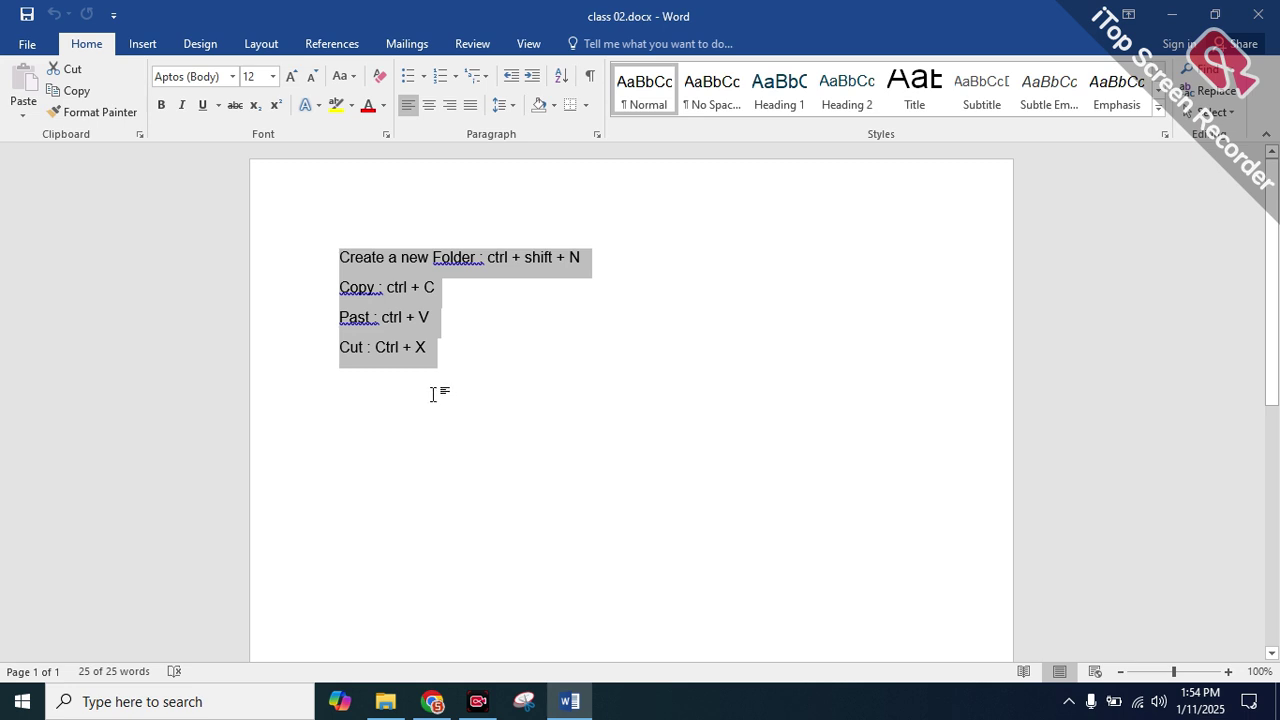
left_click(474, 380)
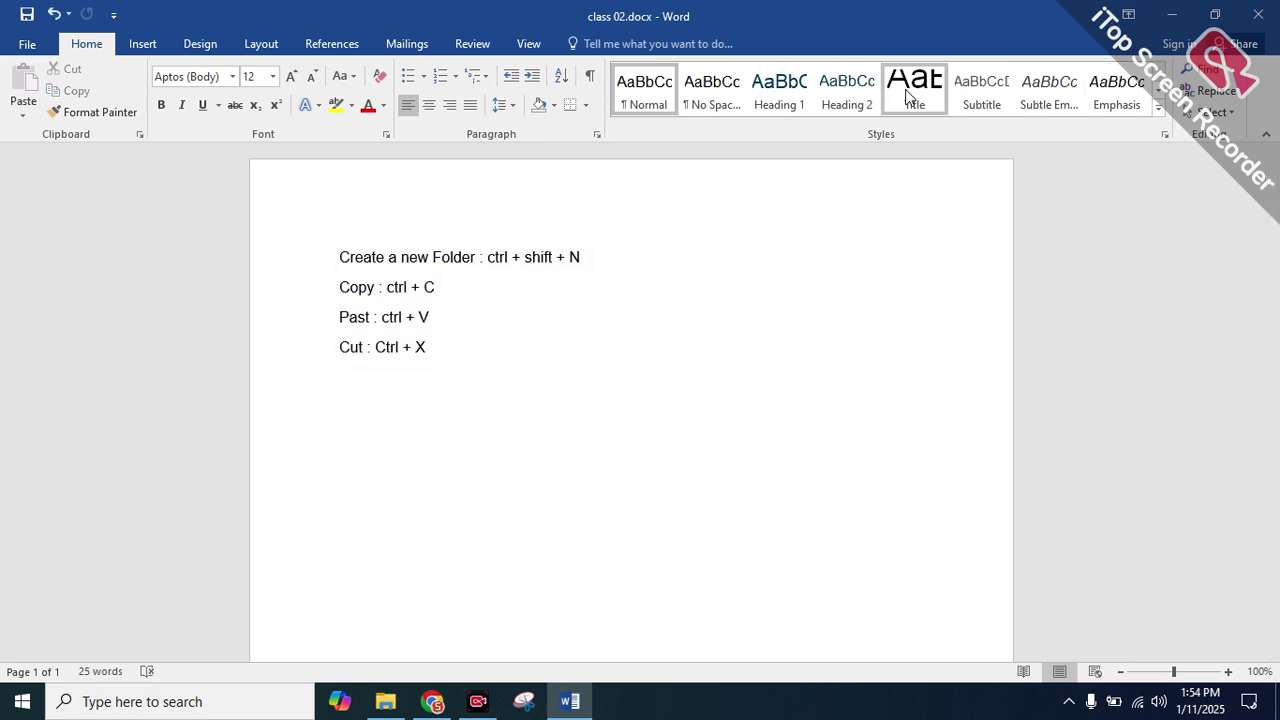
triple_click(270, 262)
triple_click(268, 265)
left_click(265, 262)
left_click(438, 346)
left_click_drag(434, 346, 336, 257)
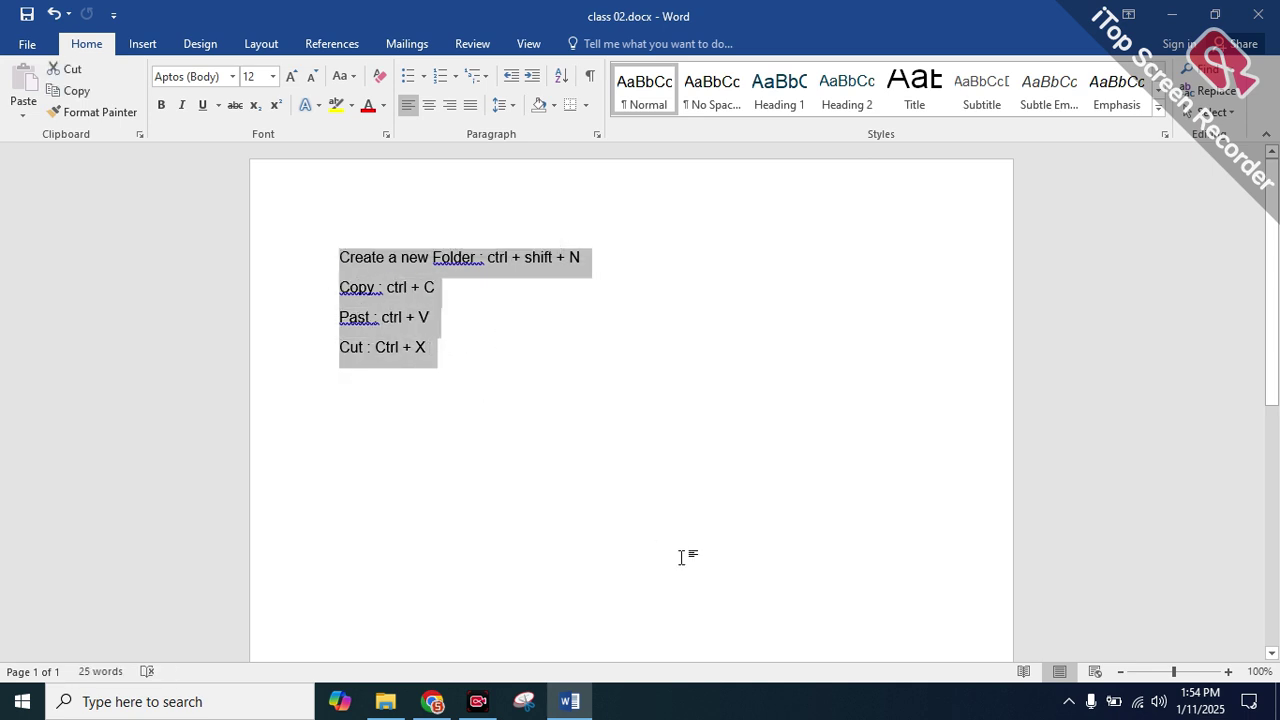
left_click(543, 377)
left_click_drag(436, 348, 329, 266)
left_click(329, 262)
left_click(443, 316)
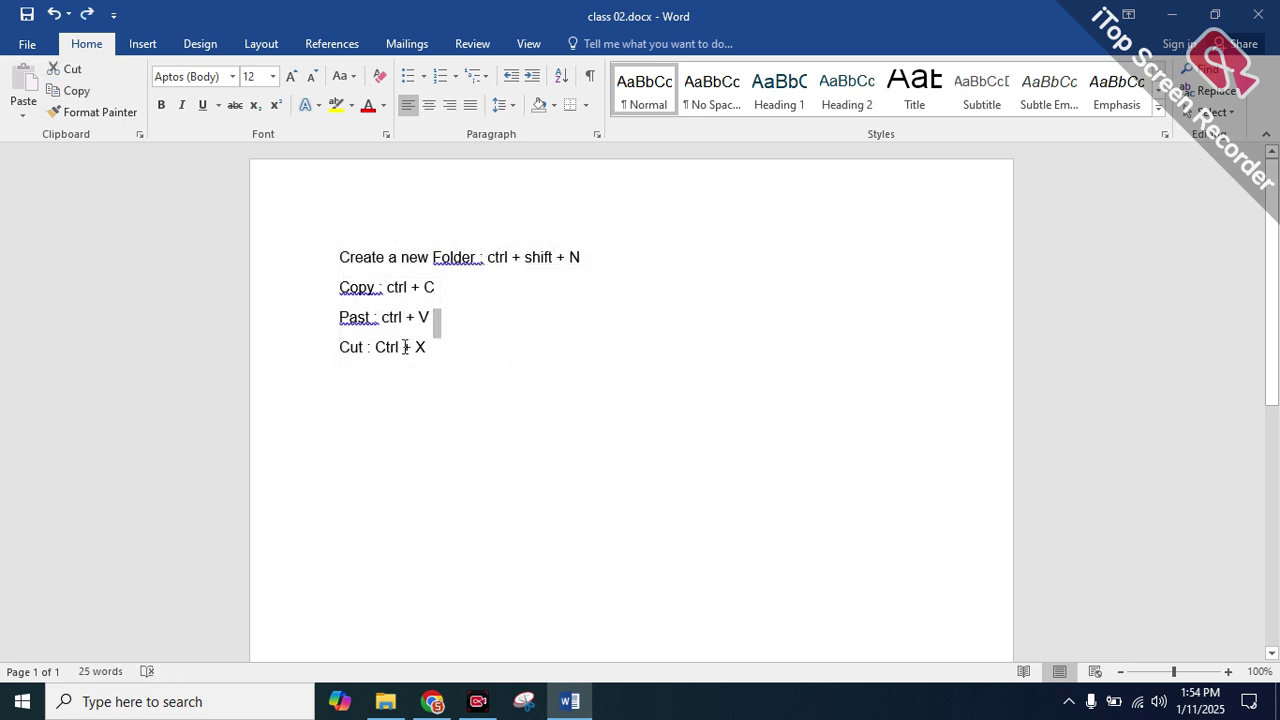
Go to File > New and scroll the templates like Fashion brochure and Metro report
left_click(27, 45)
left_click(28, 44)
left_click(27, 45)
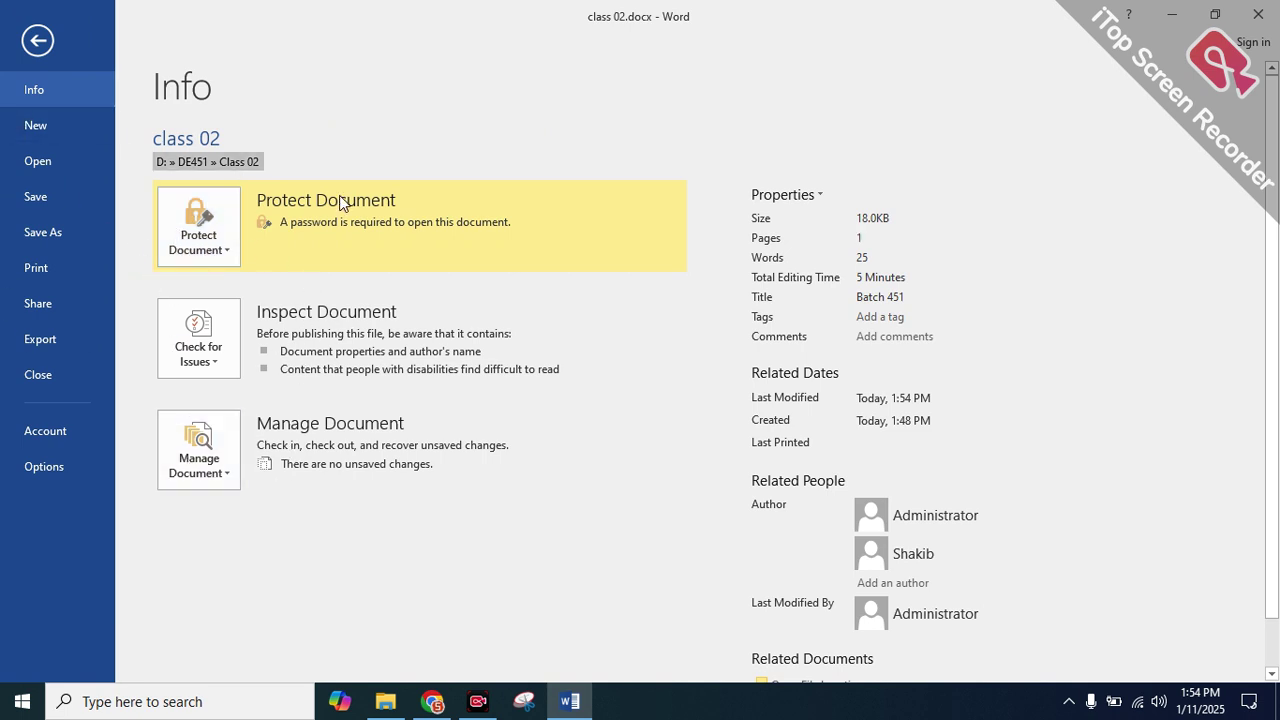
left_click(38, 126)
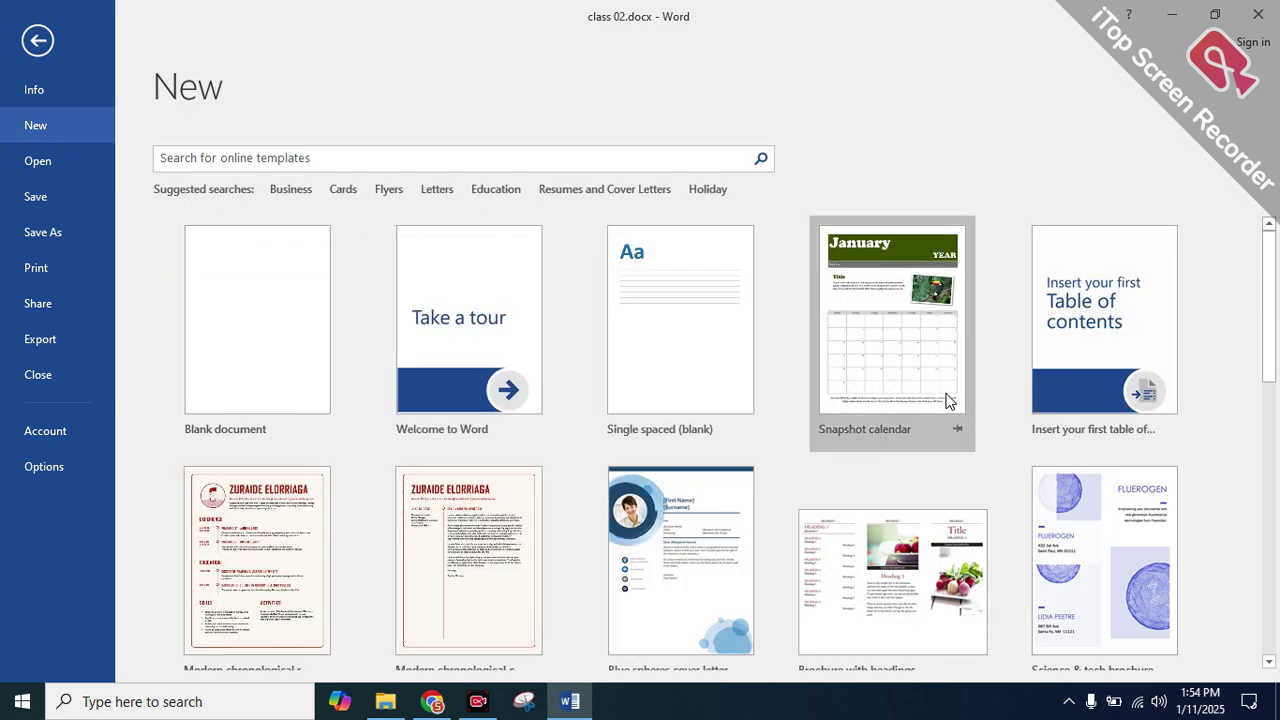
scroll(988, 467, "down", 6)
scroll(490, 388, "down", 2)
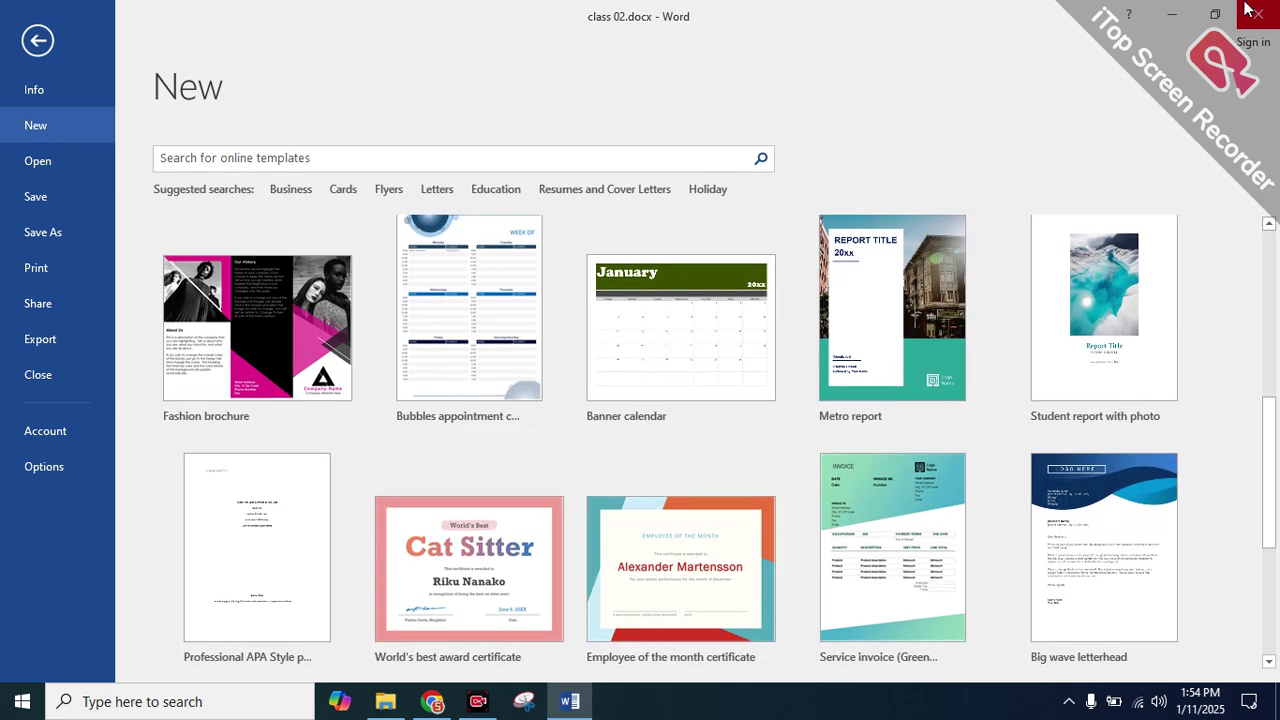
double_click(1052, 10)
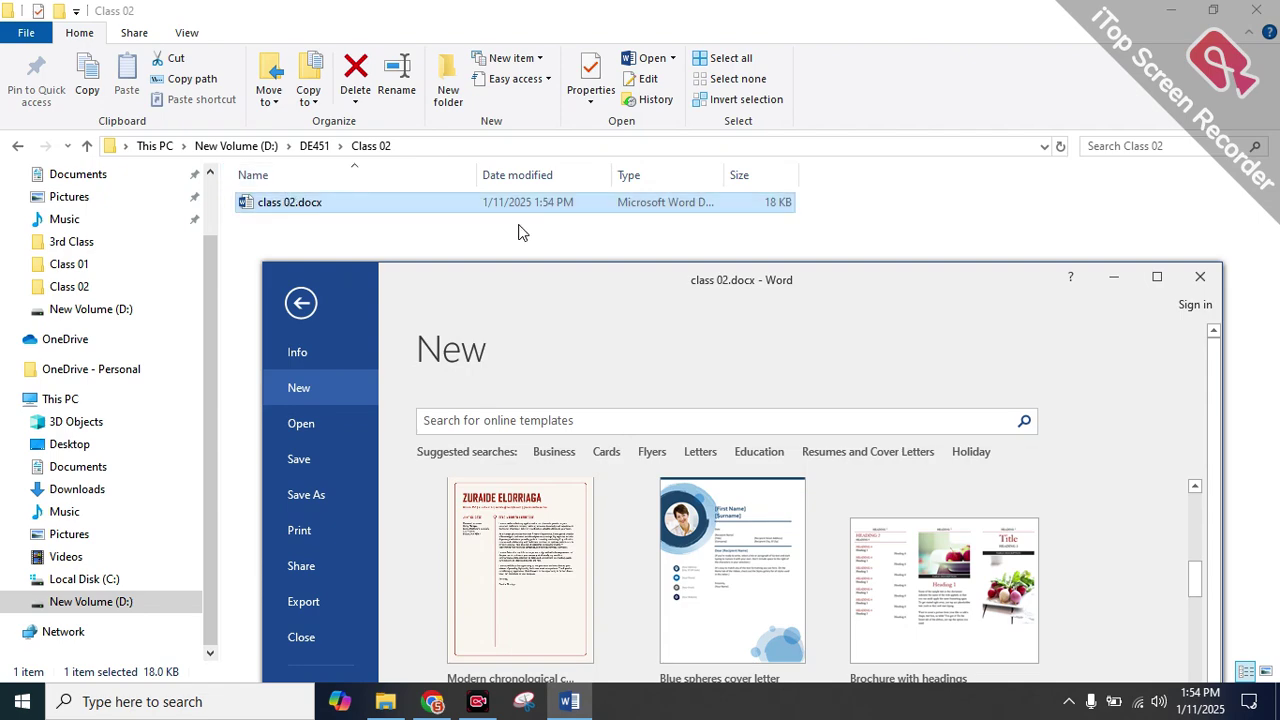
left_click(1200, 276)
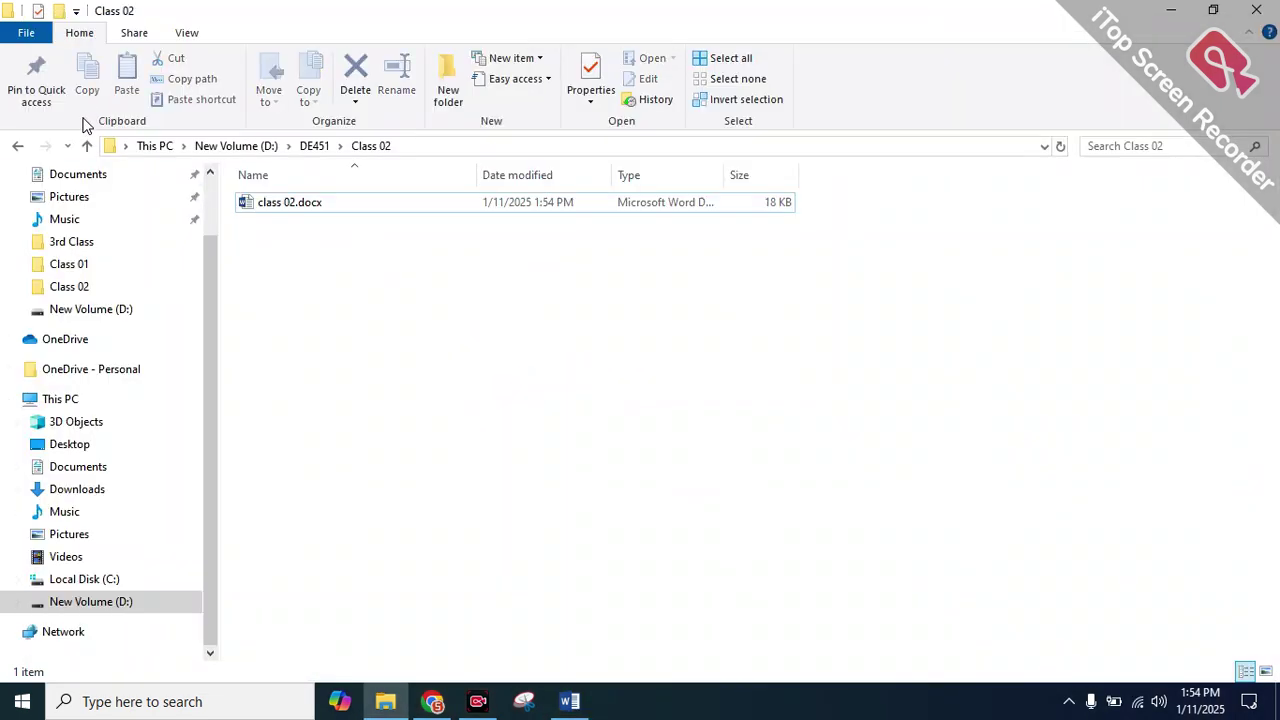
left_click(562, 697)
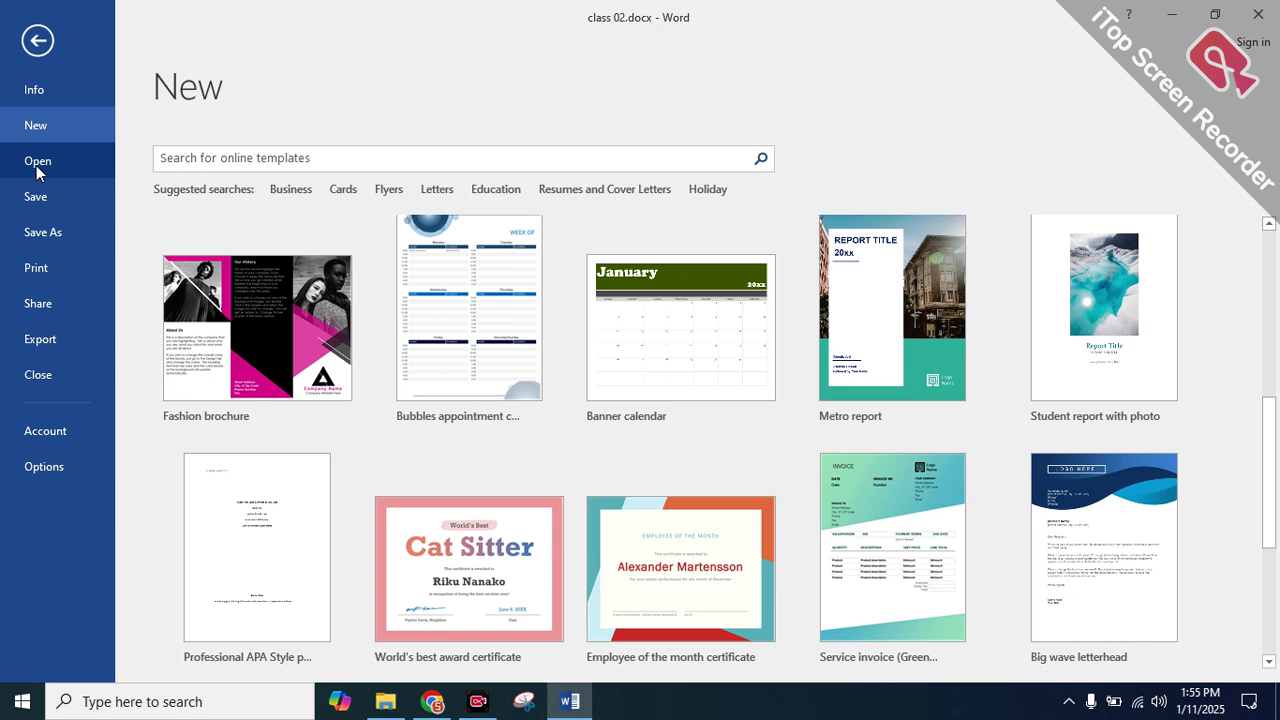
Scroll the File > Open recent list showing class 02.docx, demo 2 .docx and class 01 .docx
left_click(36, 165)
scroll(600, 470, "down", 2)
scroll(614, 505, "up", 1)
scroll(625, 540, "down", 1)
scroll(625, 530, "up", 1)
scroll(622, 488, "up", 2)
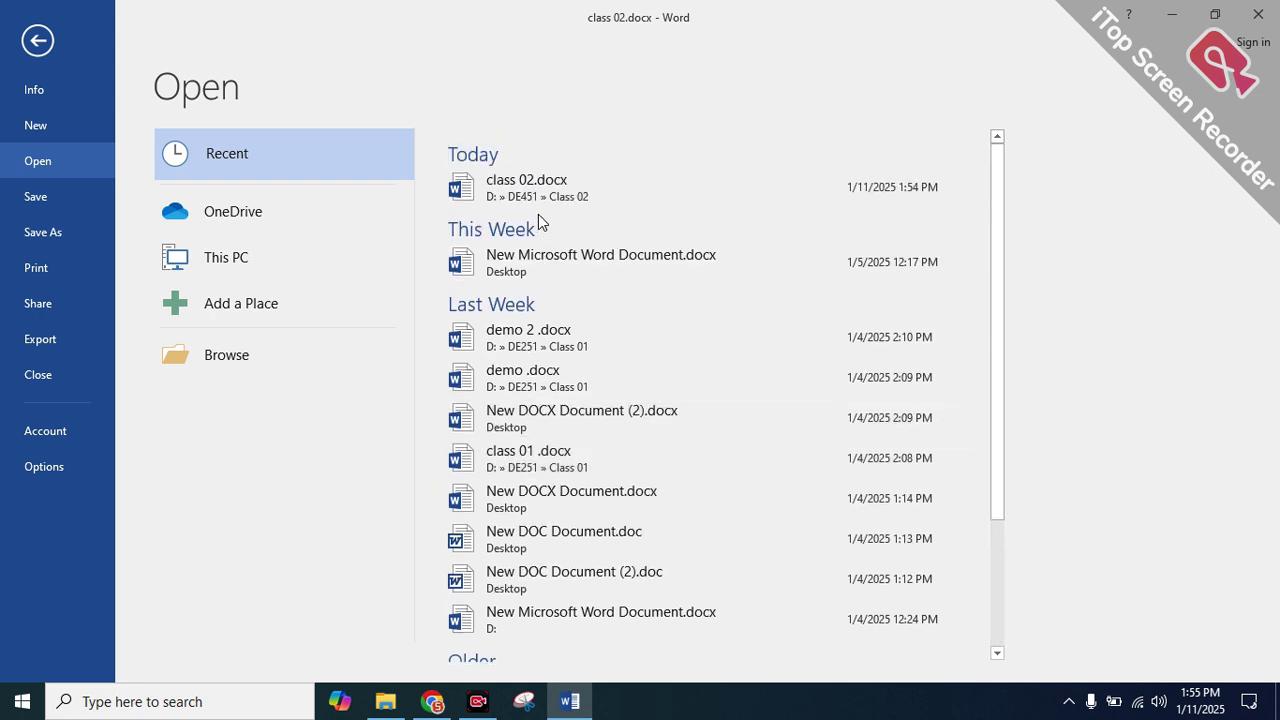
scroll(597, 296, "down", 2)
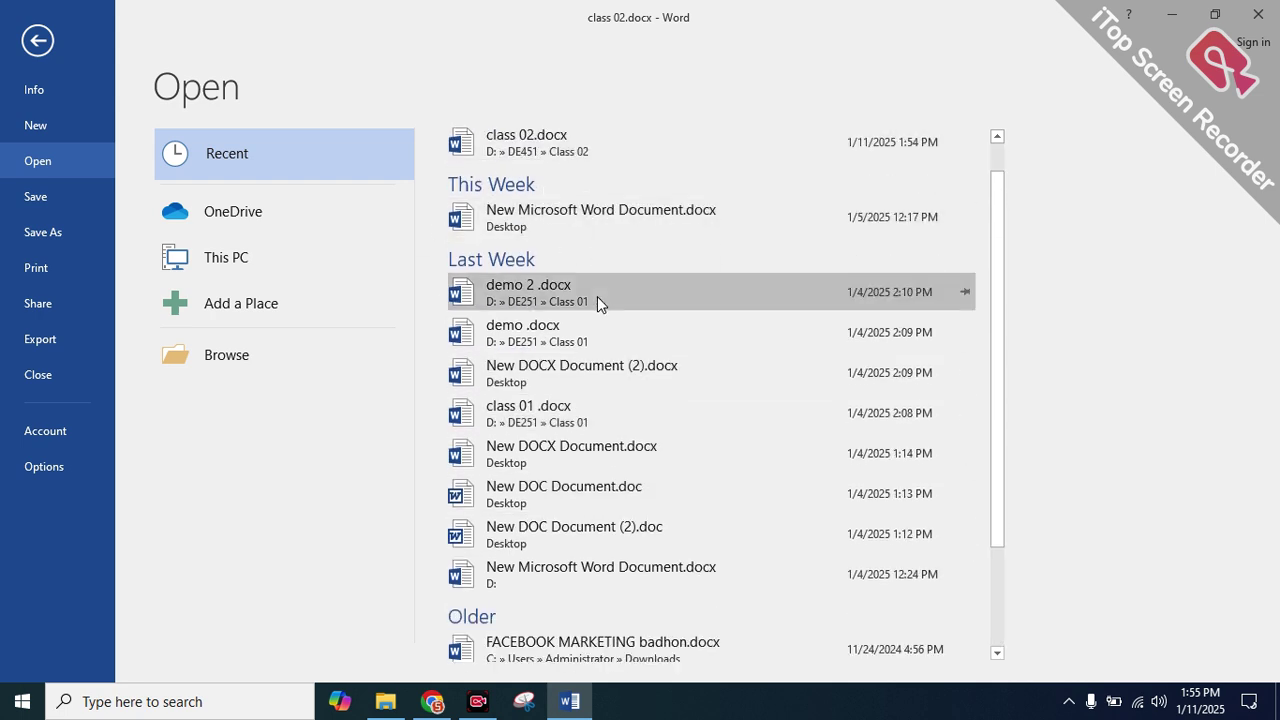
scroll(614, 300, "down", 1)
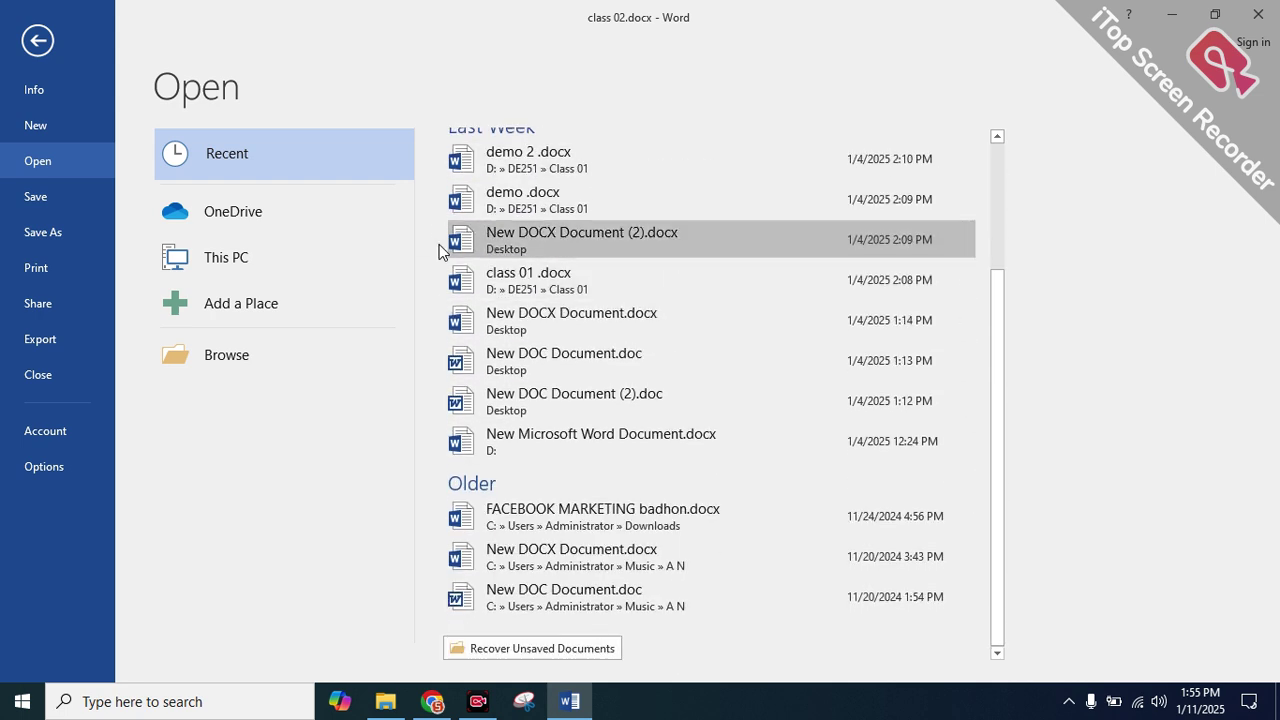
scroll(540, 230, "up", 3)
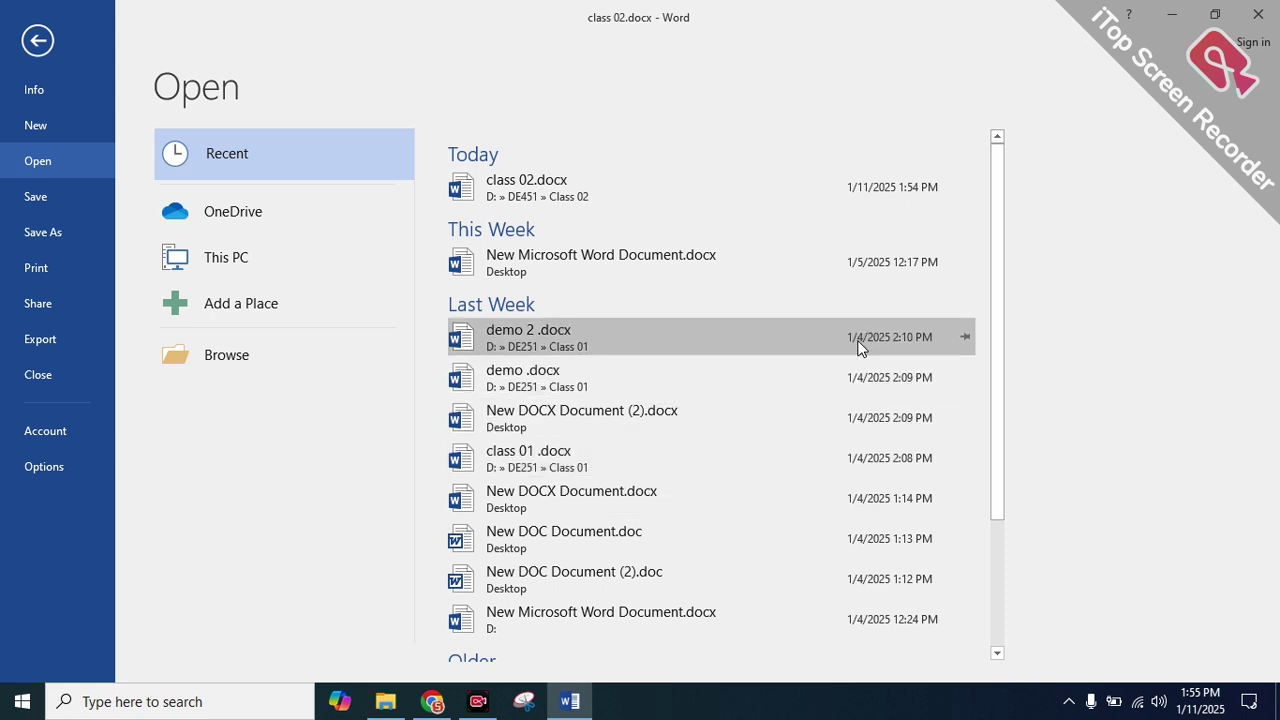
scroll(872, 593, "down", 3)
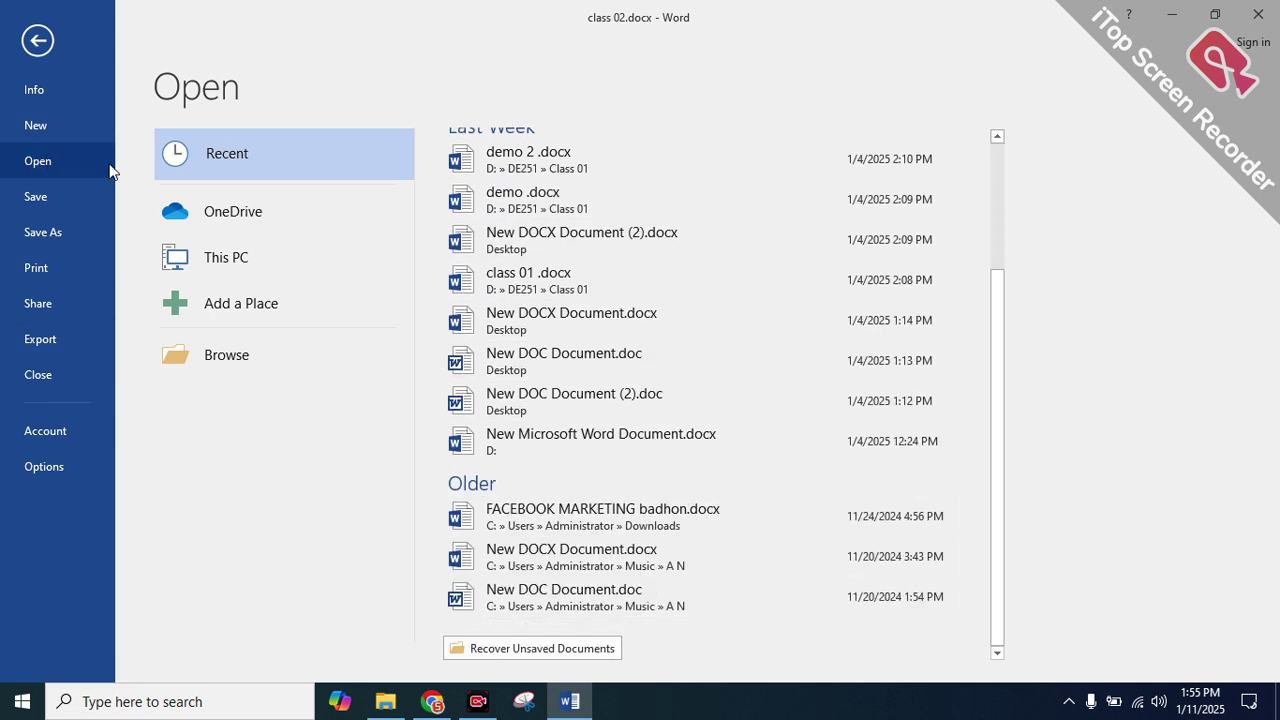
scroll(729, 280, "up", 3)
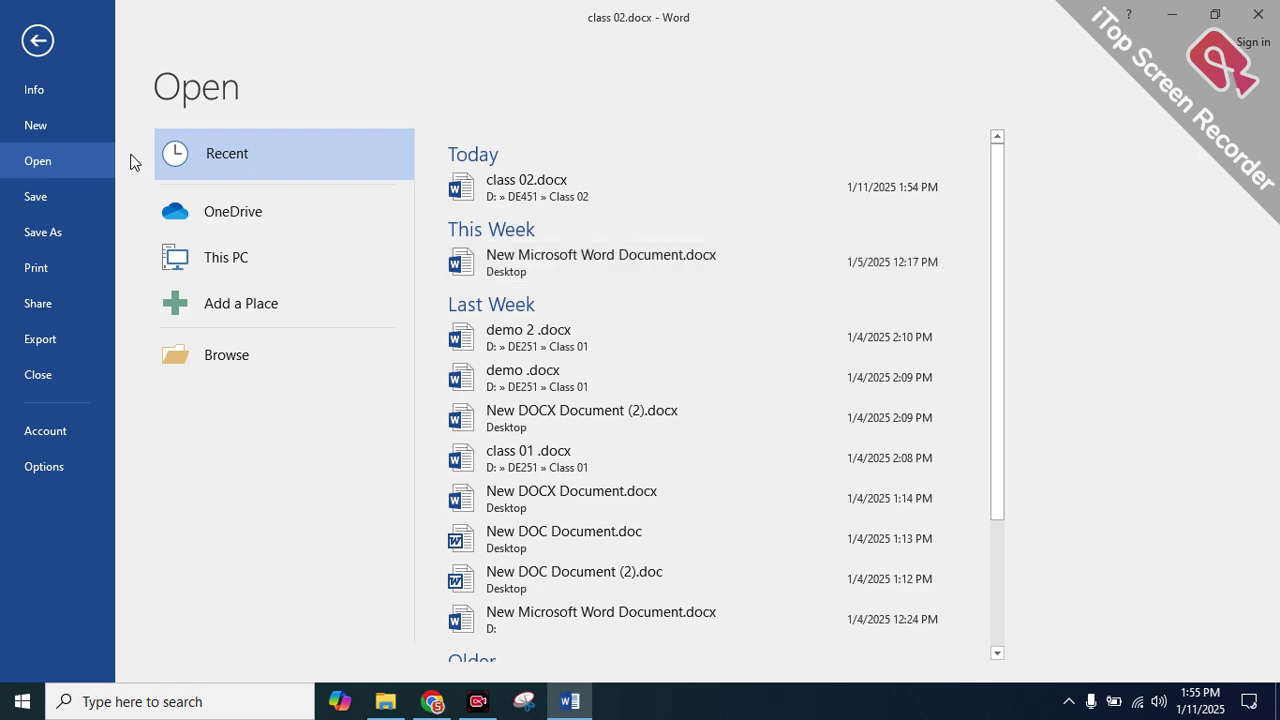
Type a new line 'Save : ctrl + S' below the Cut shortcut
left_click(73, 191)
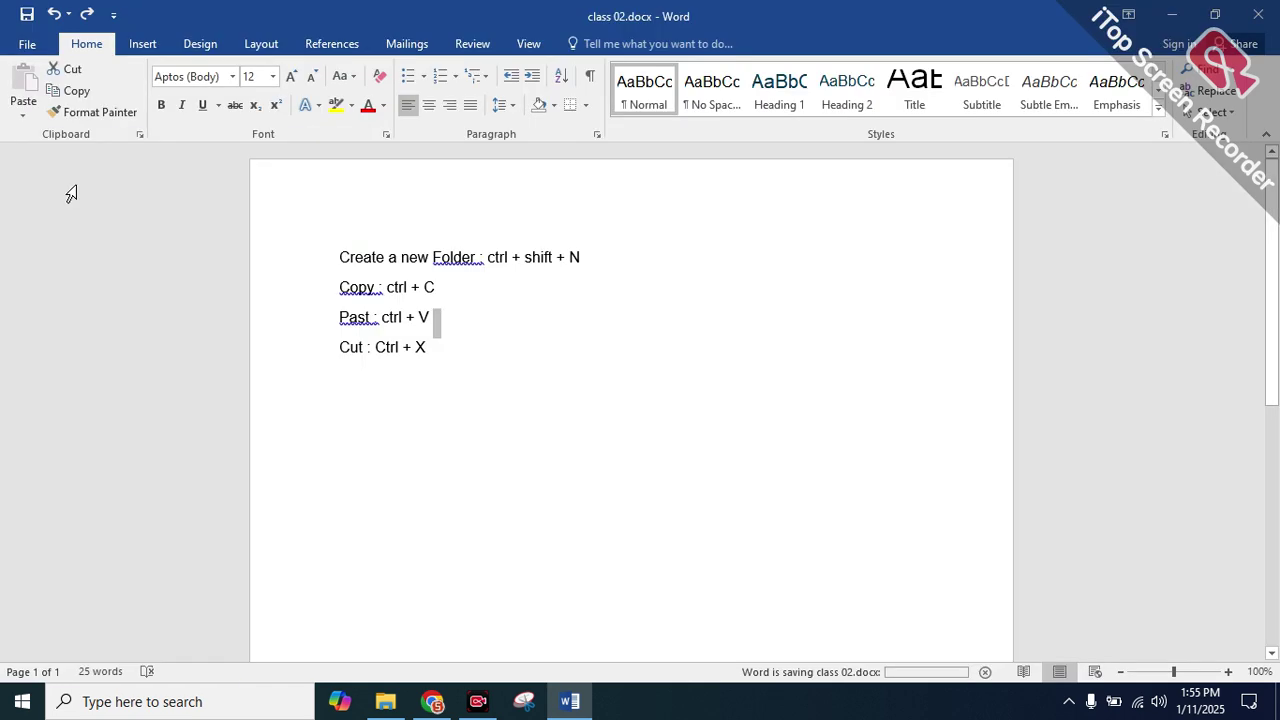
left_click(27, 46)
left_click(28, 50)
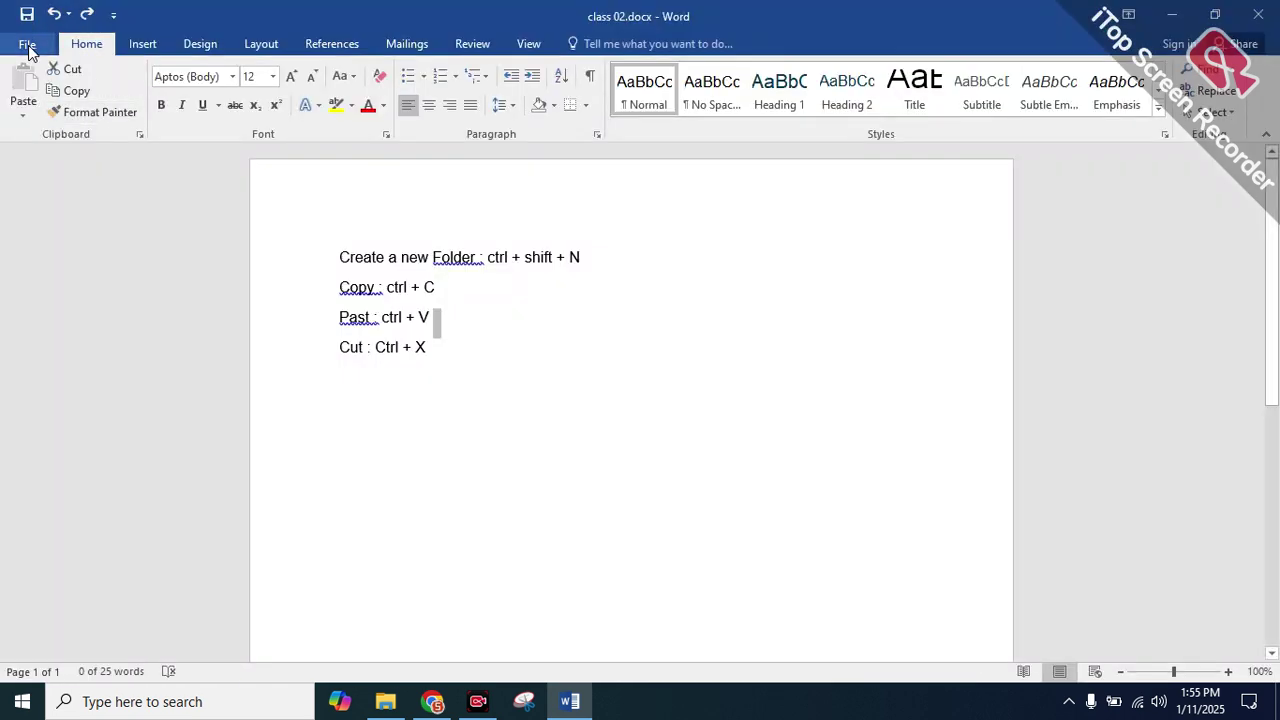
left_click(460, 372)
key("Return")
key("Return")
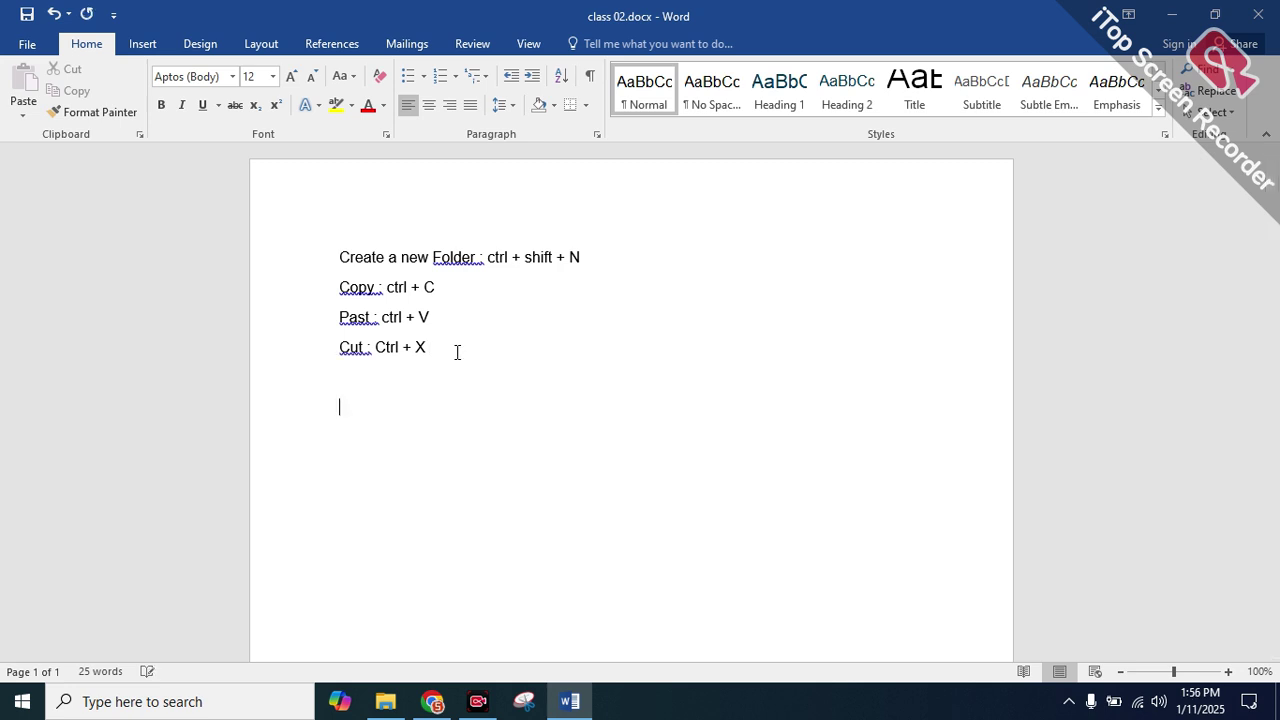
key("BackSpace")
type("Sa")
type("ve : ctrl + S")
Capitalise the C of ctrl on the Save line and save the document
left_click_drag(433, 380, 386, 378)
left_click(386, 378)
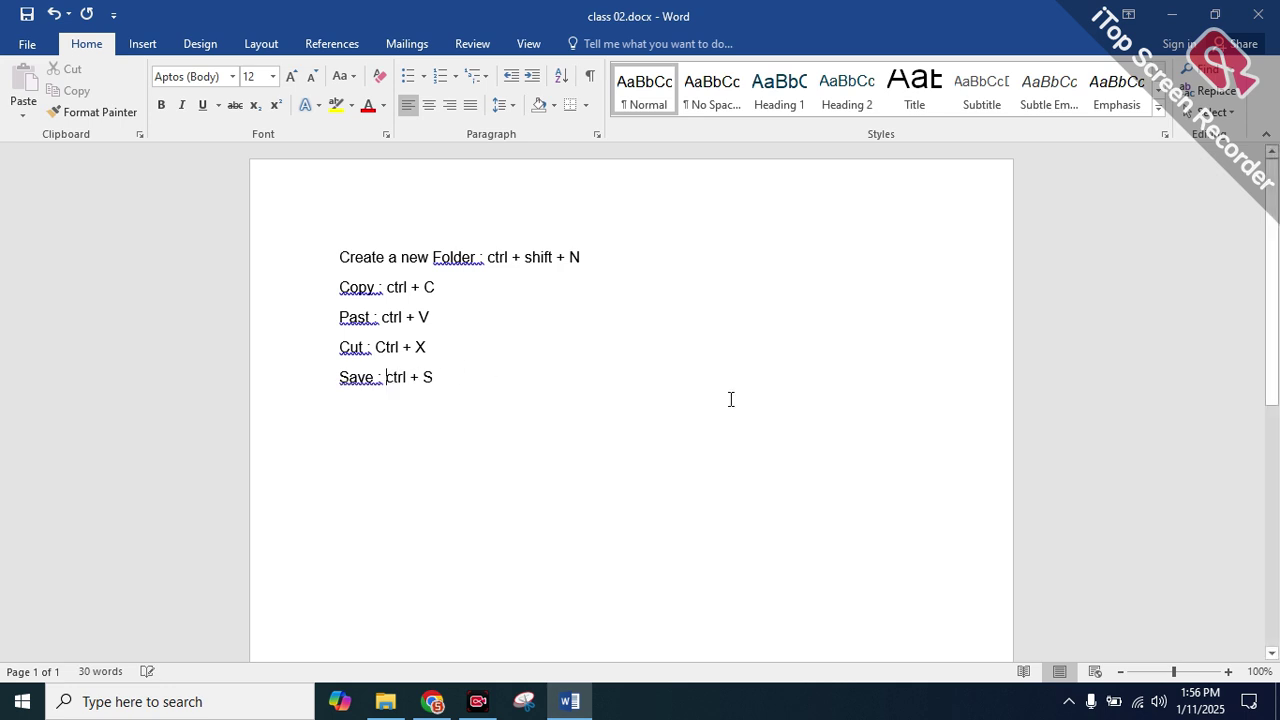
key("ctrl+s")
key("End")
key("ctrl+Left")
key("ctrl+Left")
key("ctrl+Left")
key("Delete")
type("C")
key("ctrl+z")
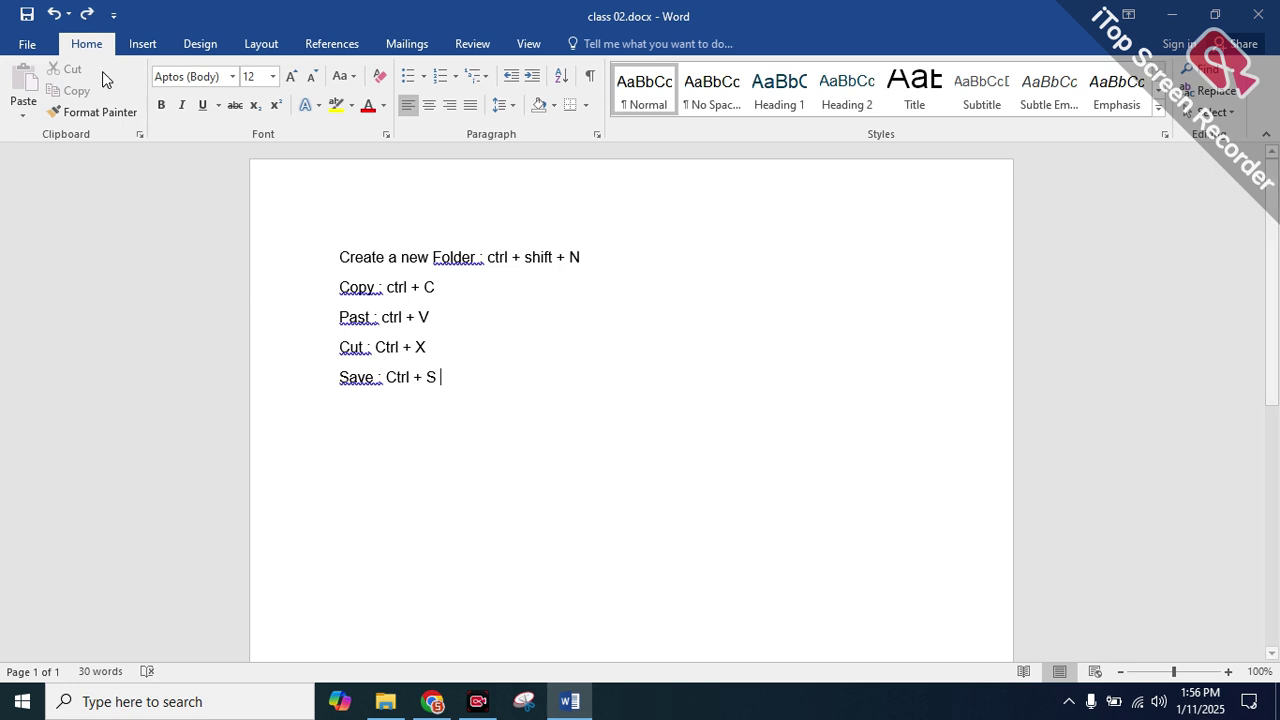
left_click(27, 16)
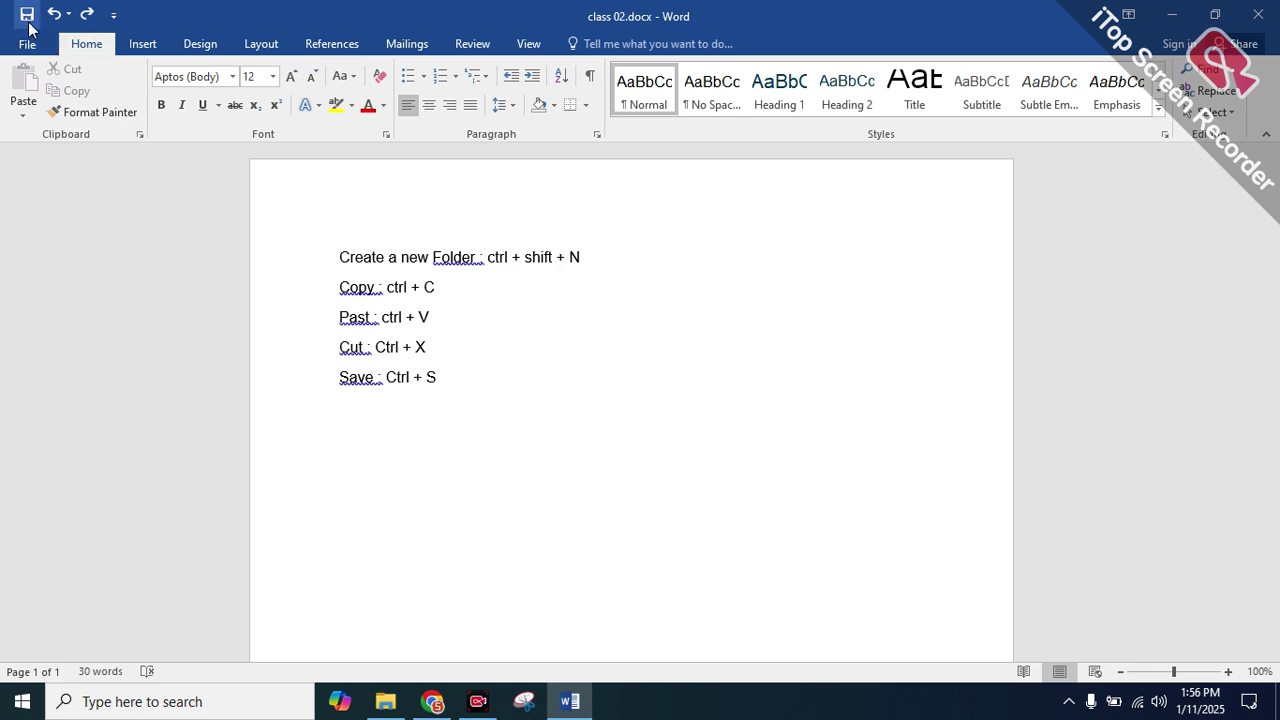
Check the document's Info page and select the five shortcut lines
left_click(27, 44)
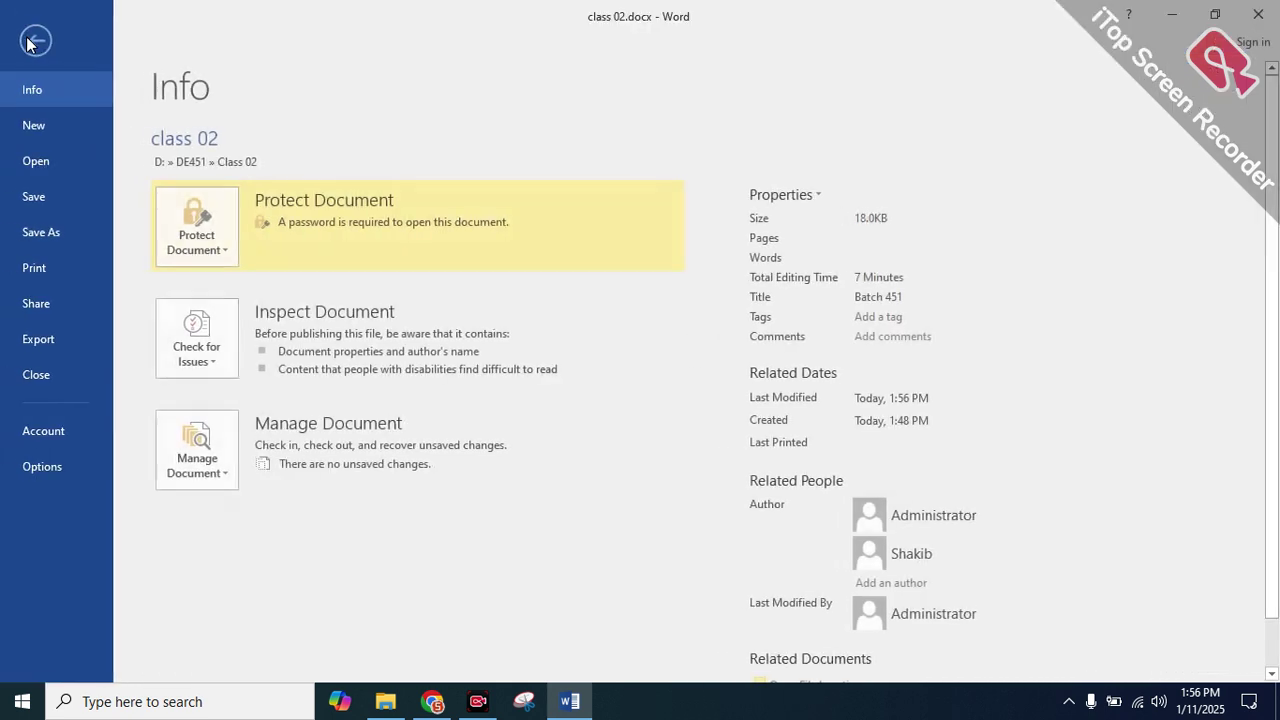
left_click(52, 198)
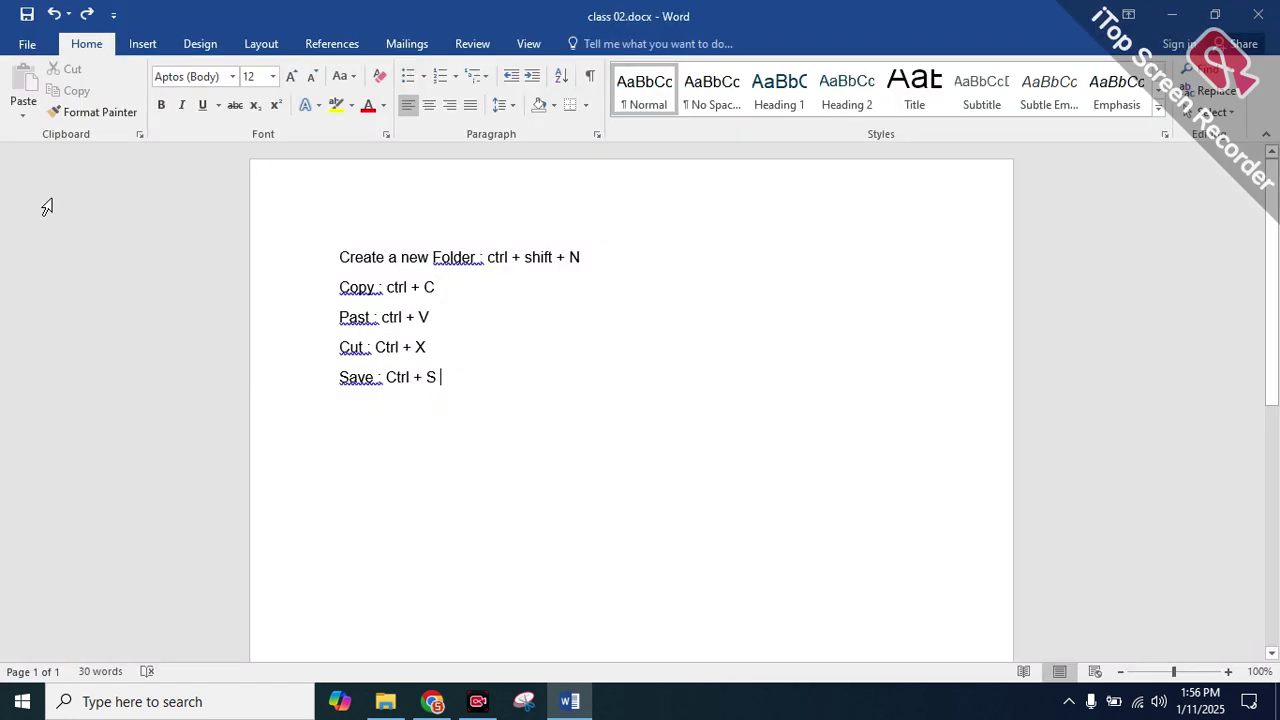
left_click_drag(442, 380, 334, 250)
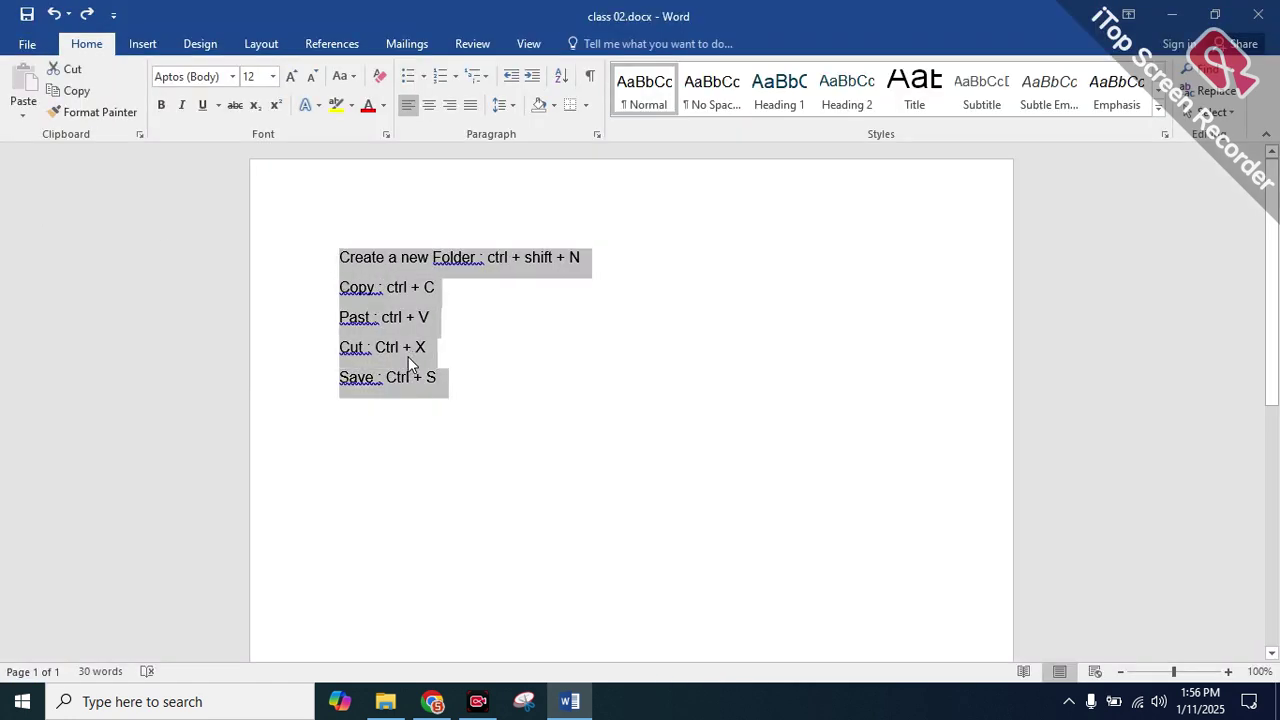
key("Right")
left_click_drag(461, 382, 300, 251)
left_click(27, 44)
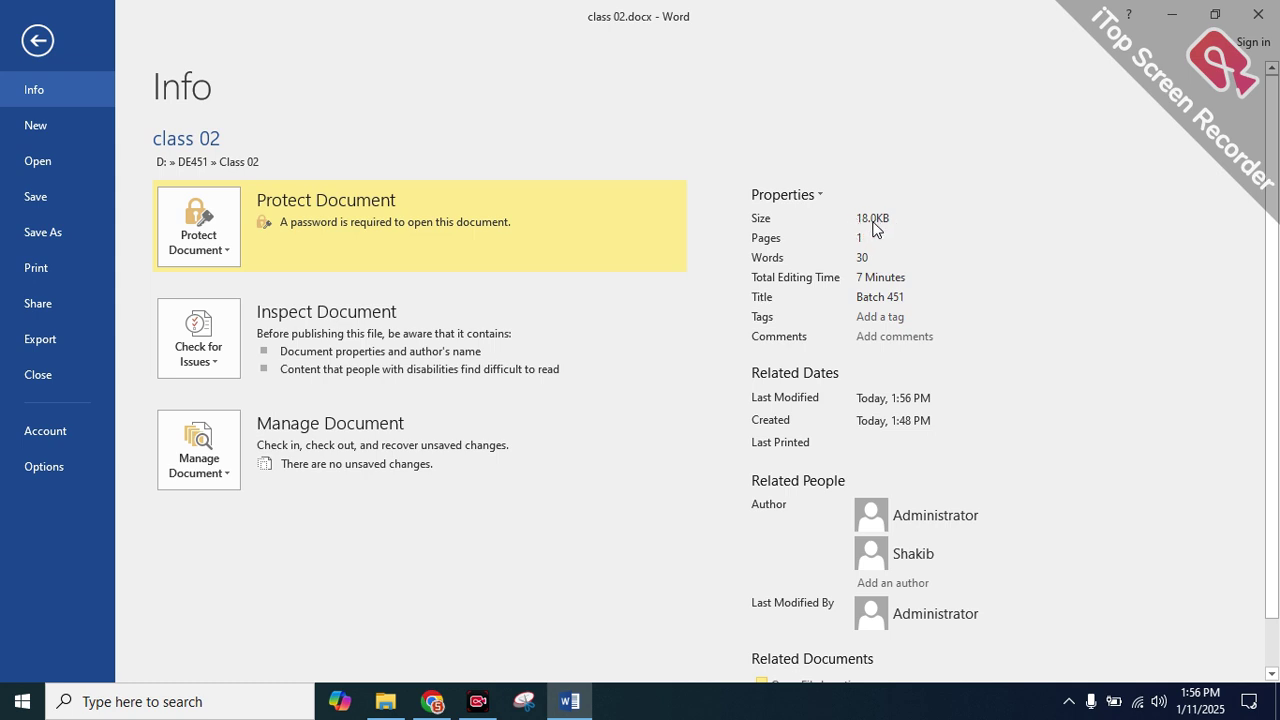
left_click(38, 41)
Select the Cut and Save lines, cut them with Ctrl+X, and save
left_click_drag(477, 383, 337, 350)
left_click(337, 352)
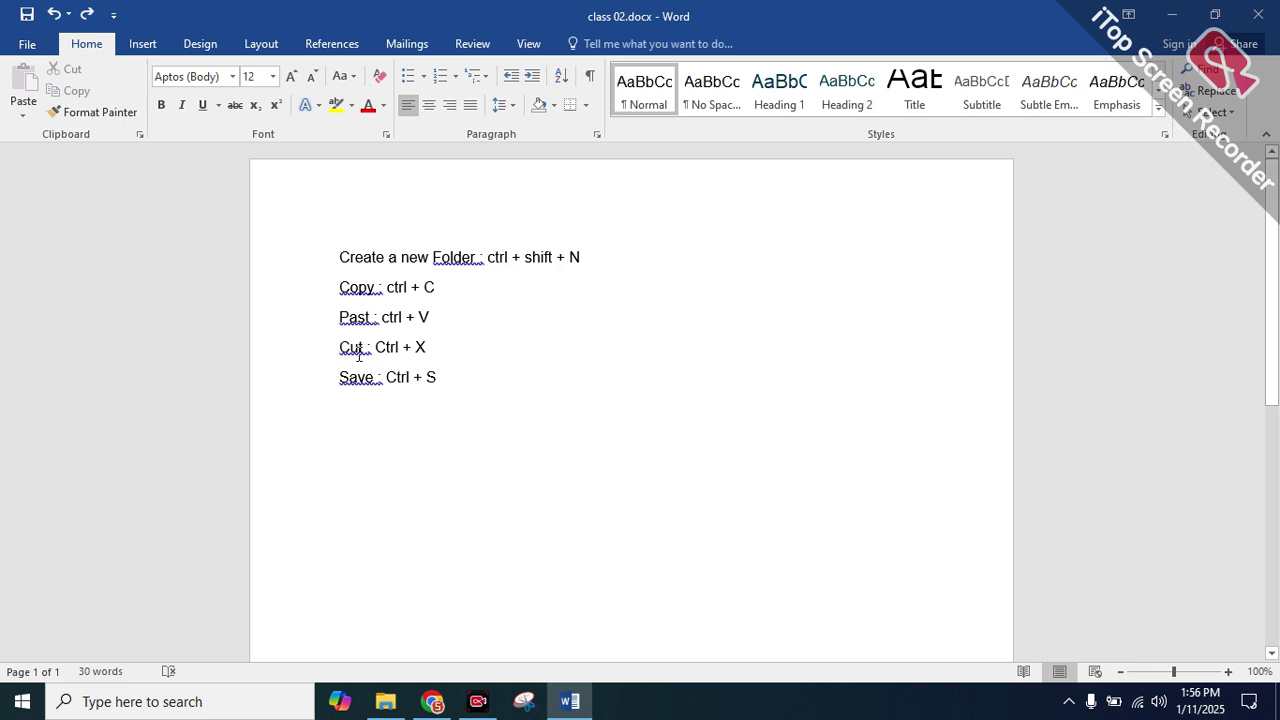
double_click(436, 378)
double_click(453, 377)
left_click_drag(449, 377, 334, 352)
left_click(333, 352)
left_click_drag(337, 347, 451, 383)
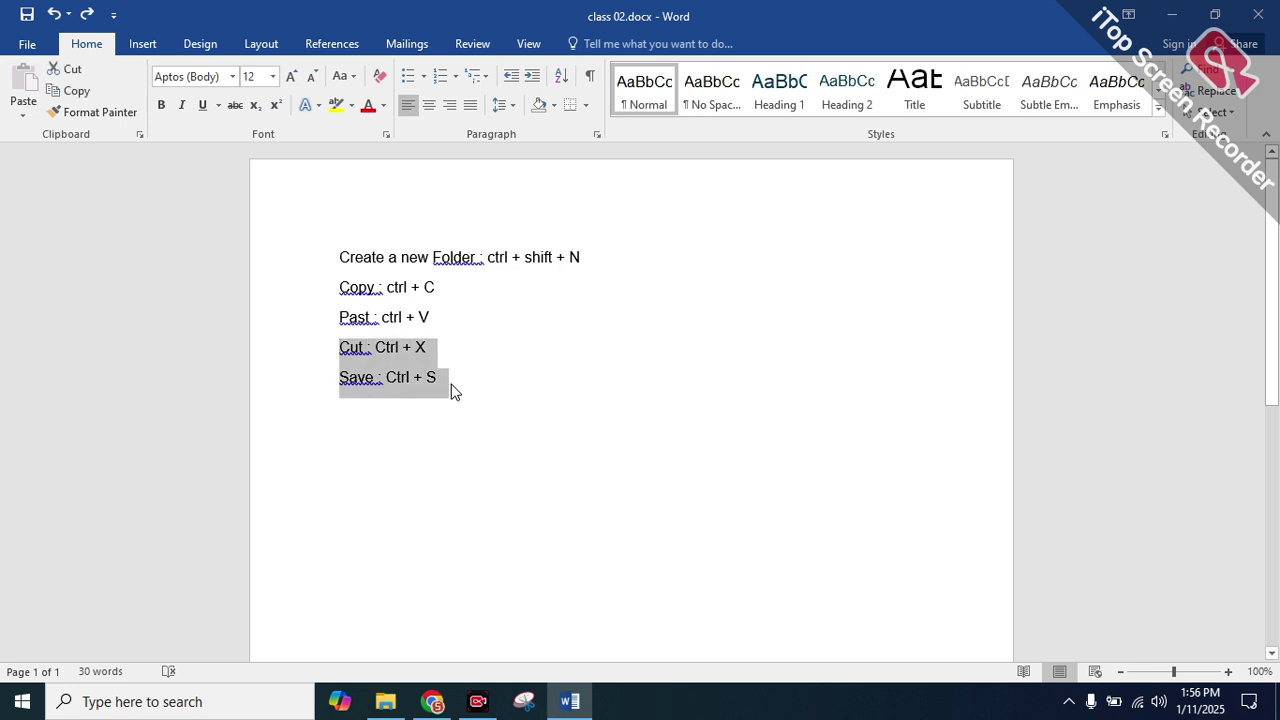
key("ctrl+x")
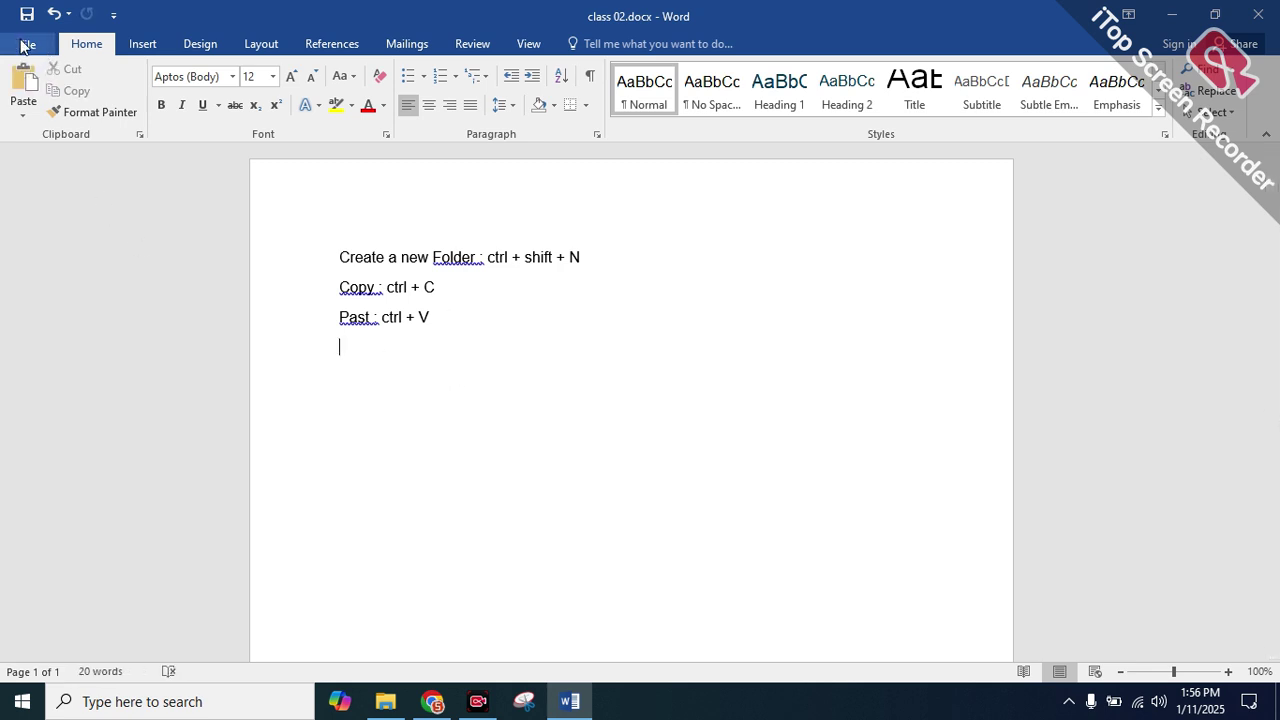
left_click(27, 40)
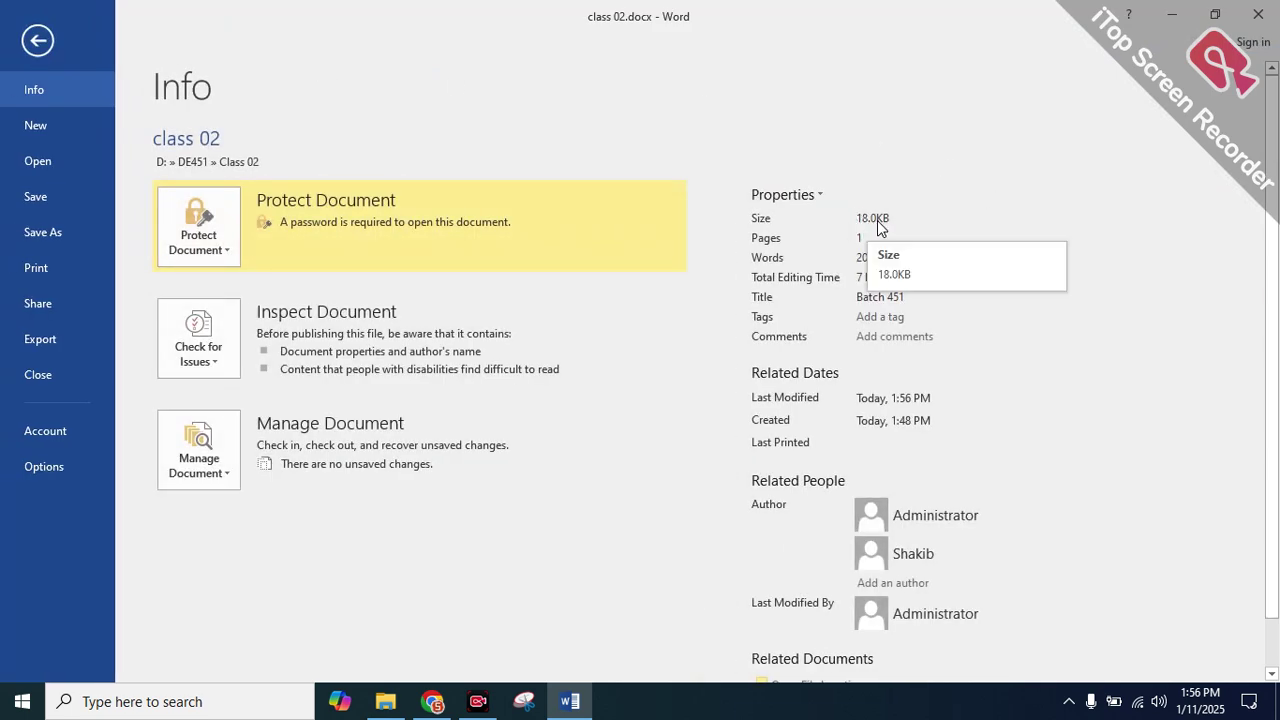
left_click(53, 203)
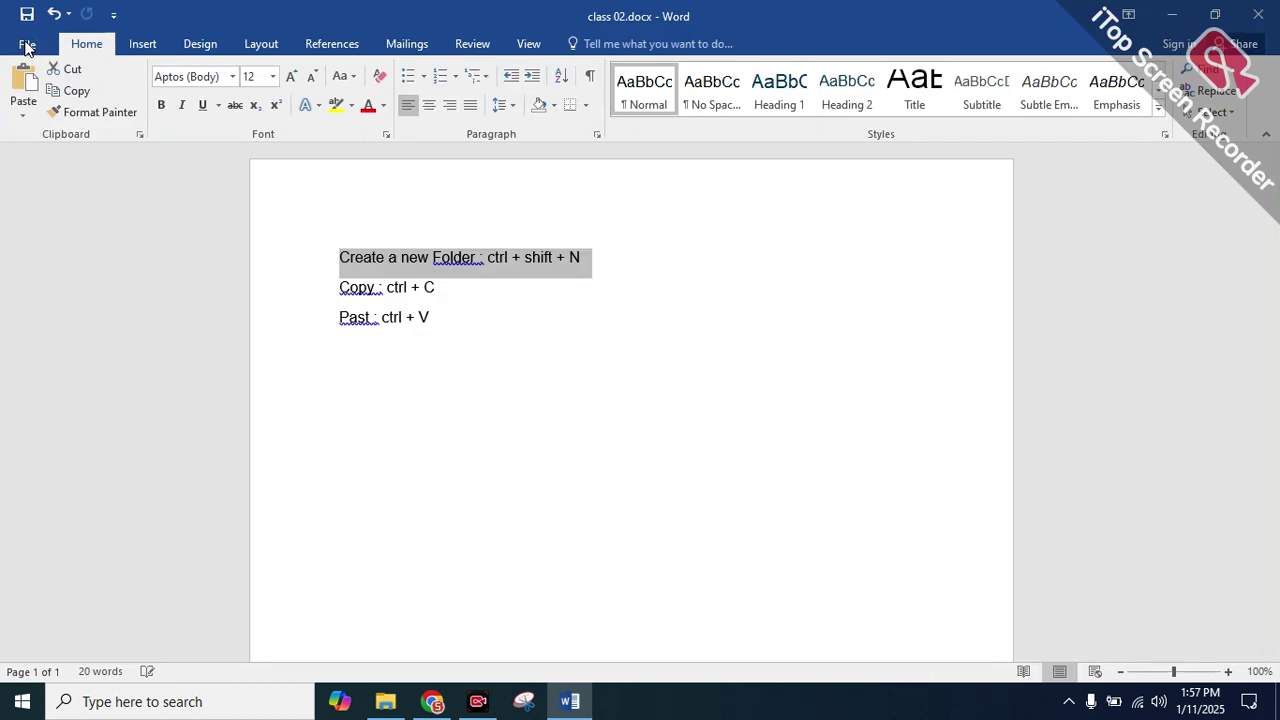
Paste the Cut and Save lines back below Past, save, and check the Info word count
left_click(27, 44)
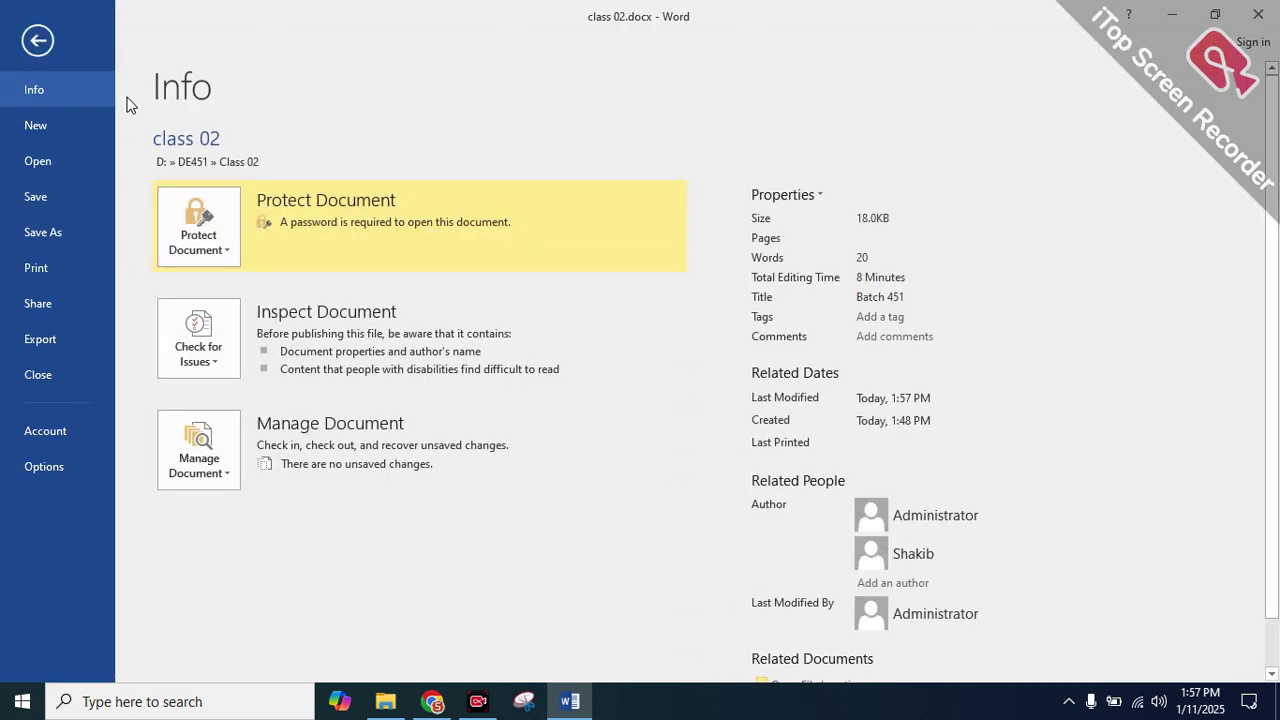
left_click(42, 197)
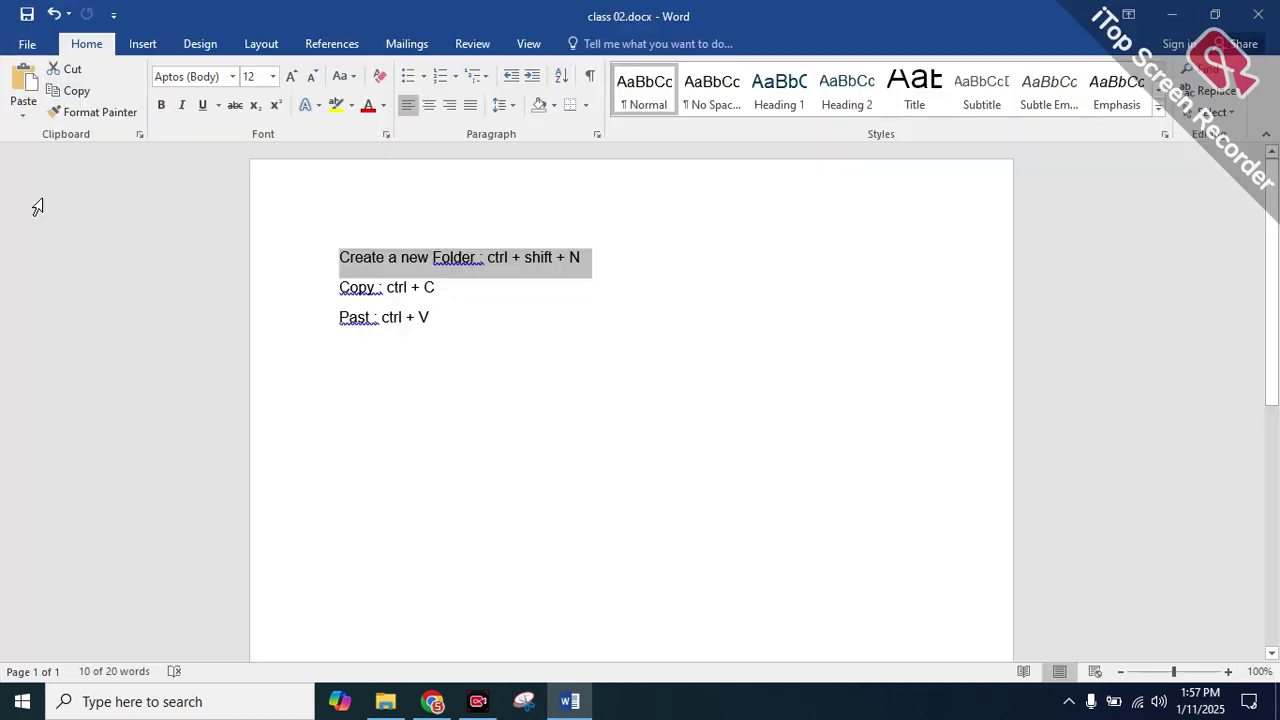
left_click(468, 319)
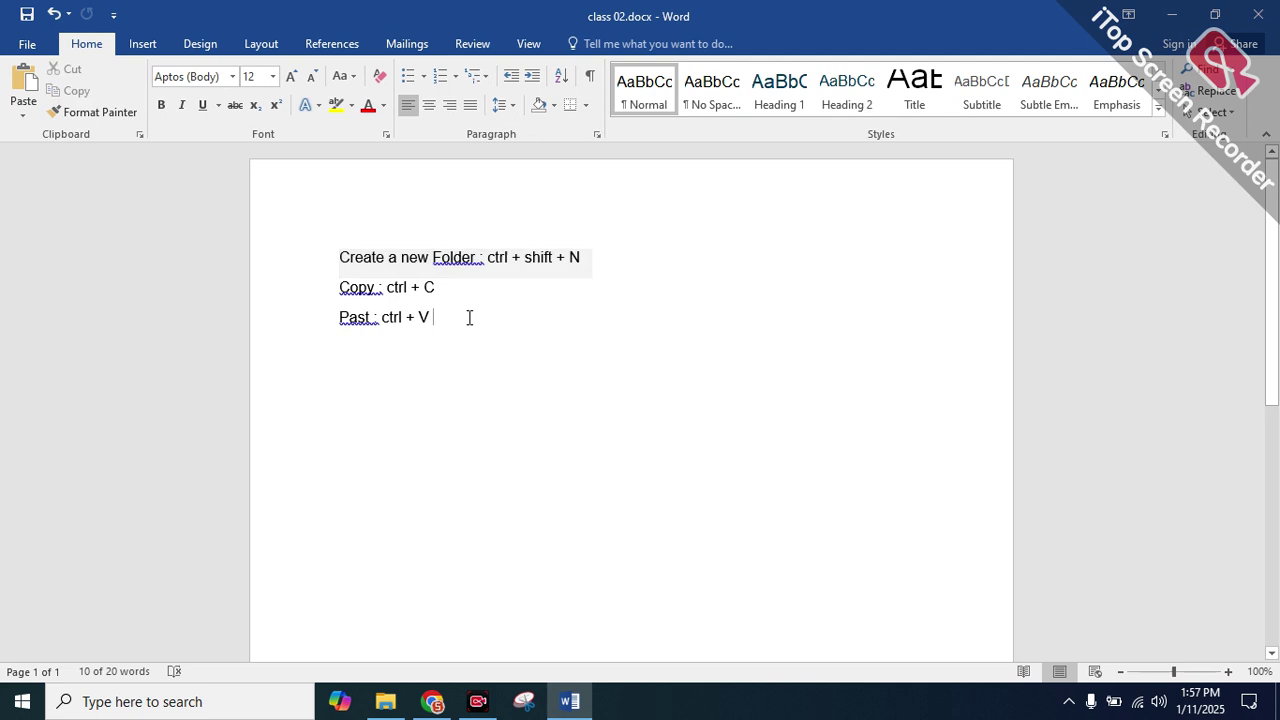
left_click(27, 44)
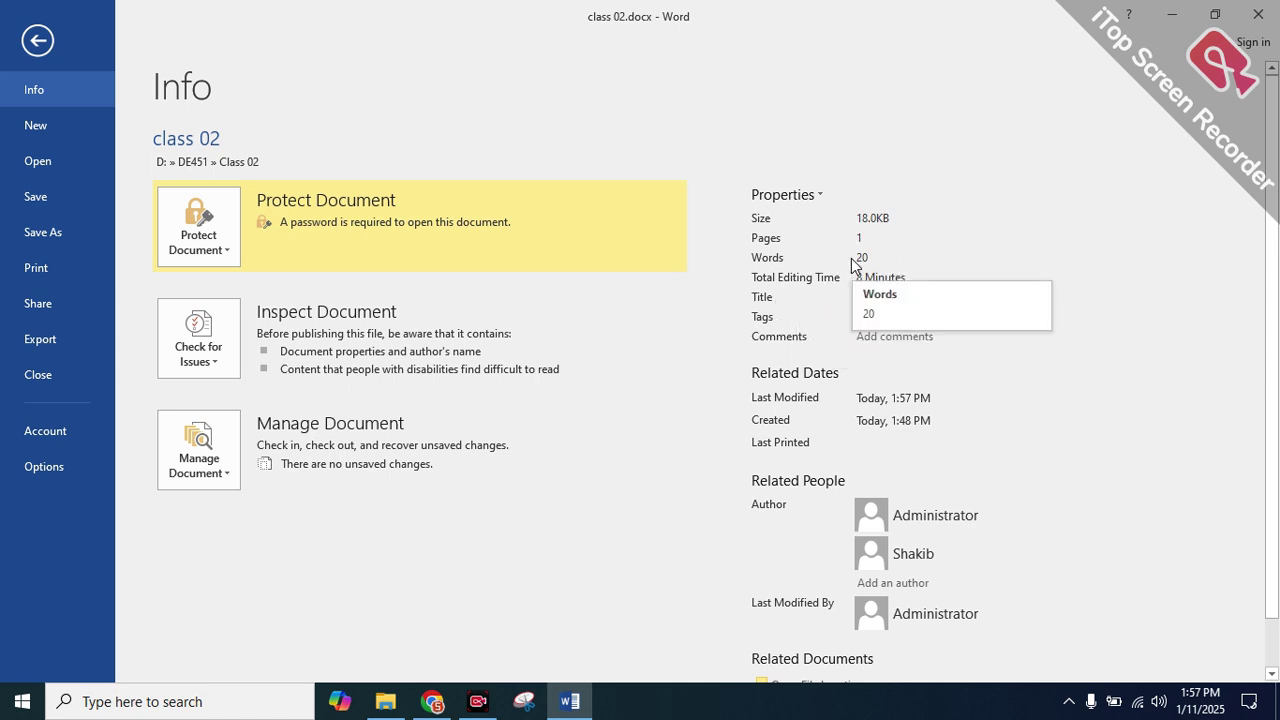
left_click(38, 41)
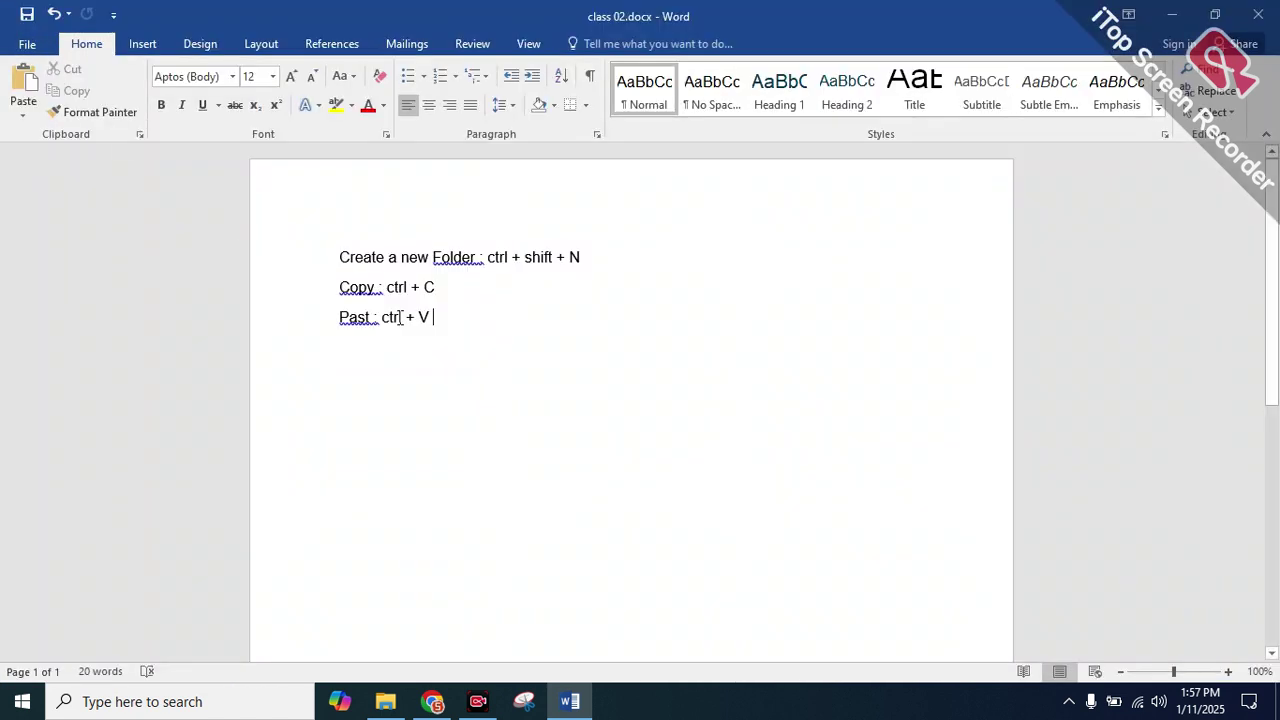
left_click_drag(432, 317, 340, 259)
left_click(340, 259)
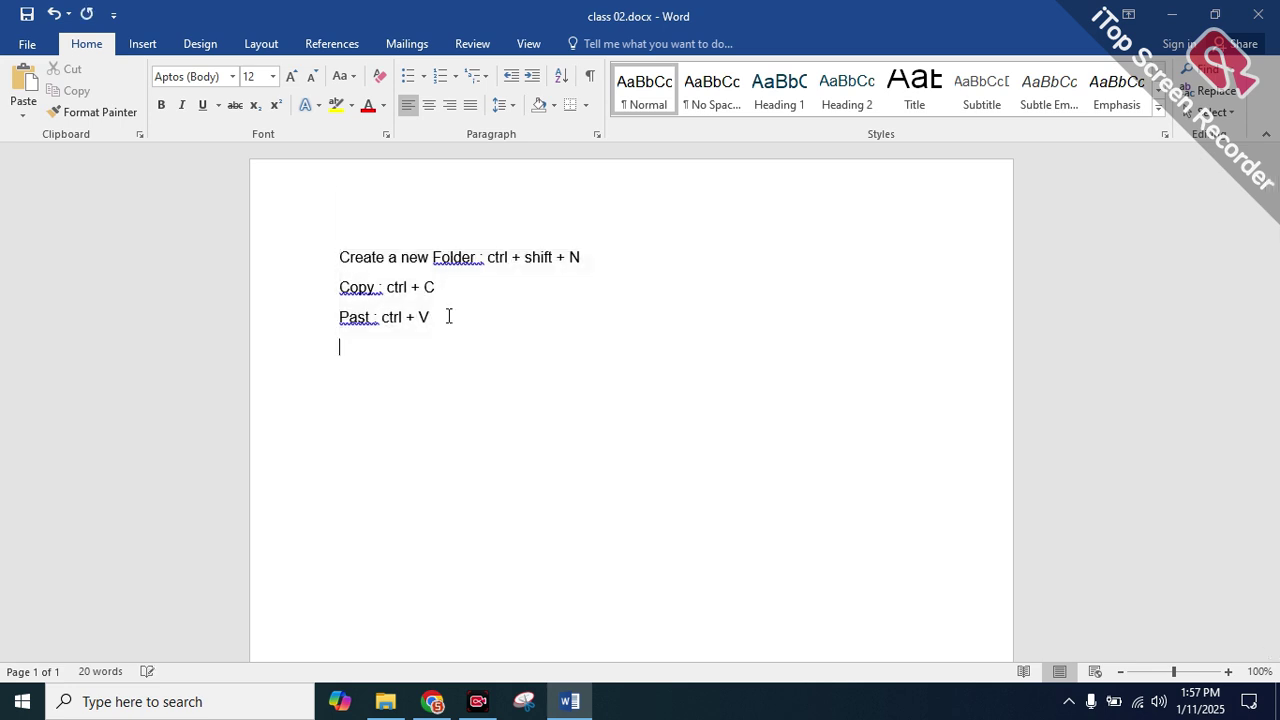
key("ctrl+v")
key("ctrl+s")
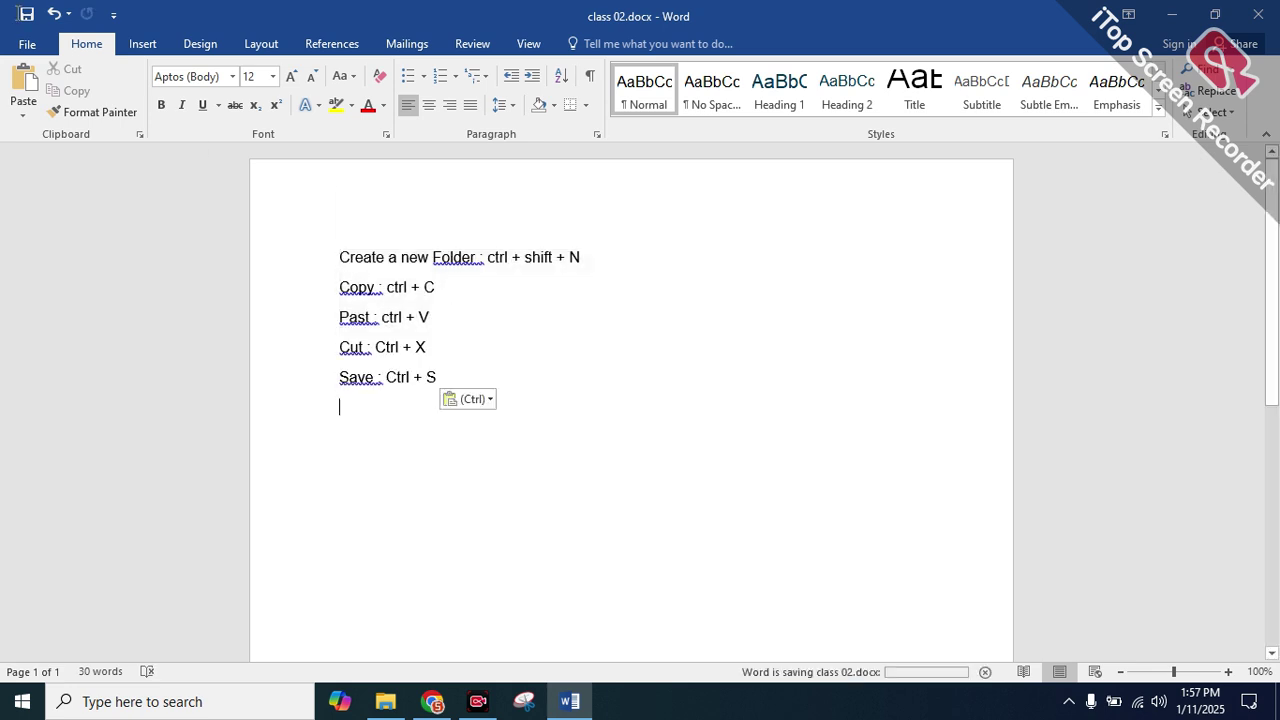
double_click(28, 46)
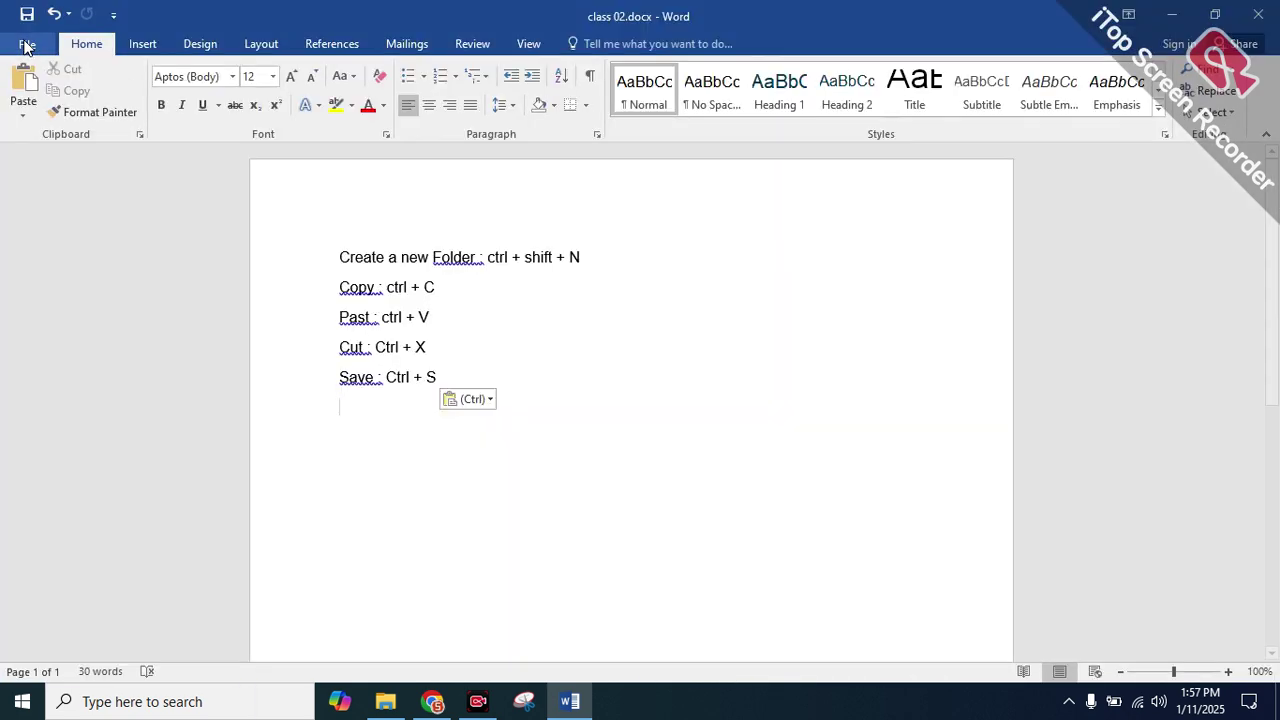
left_click(28, 46)
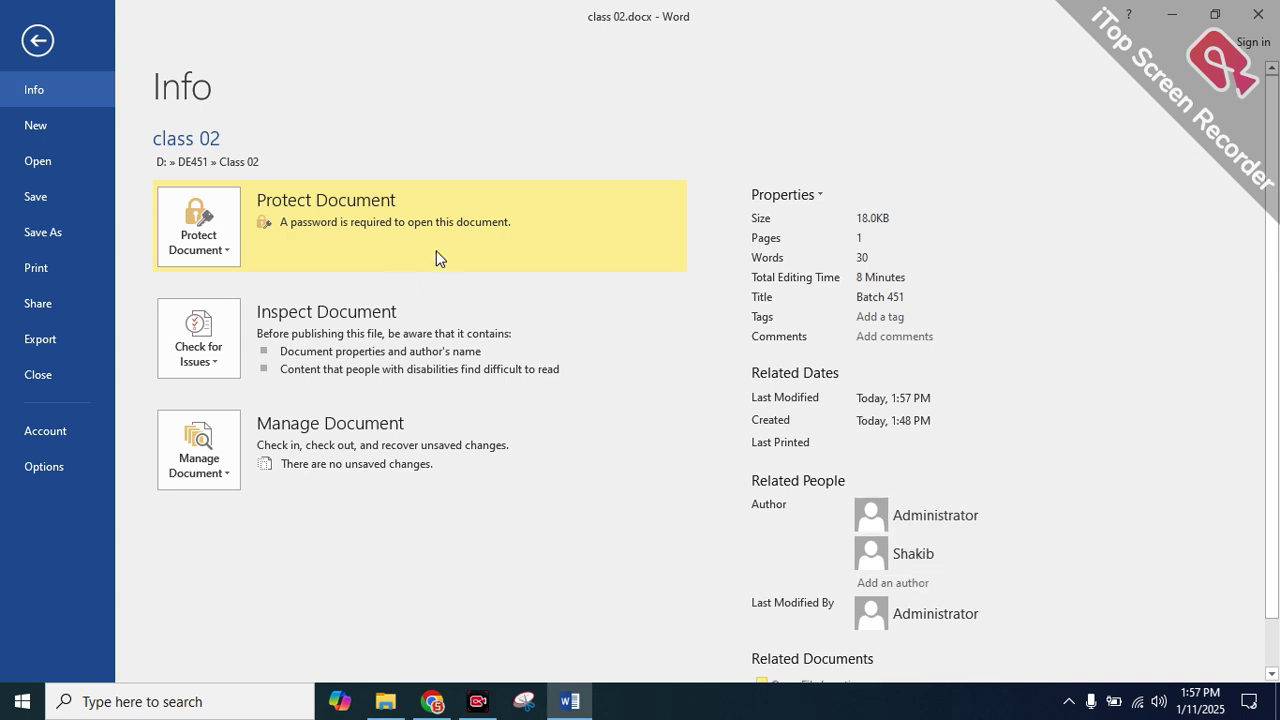
Return to the document and select various shortcut lines
left_click(62, 183)
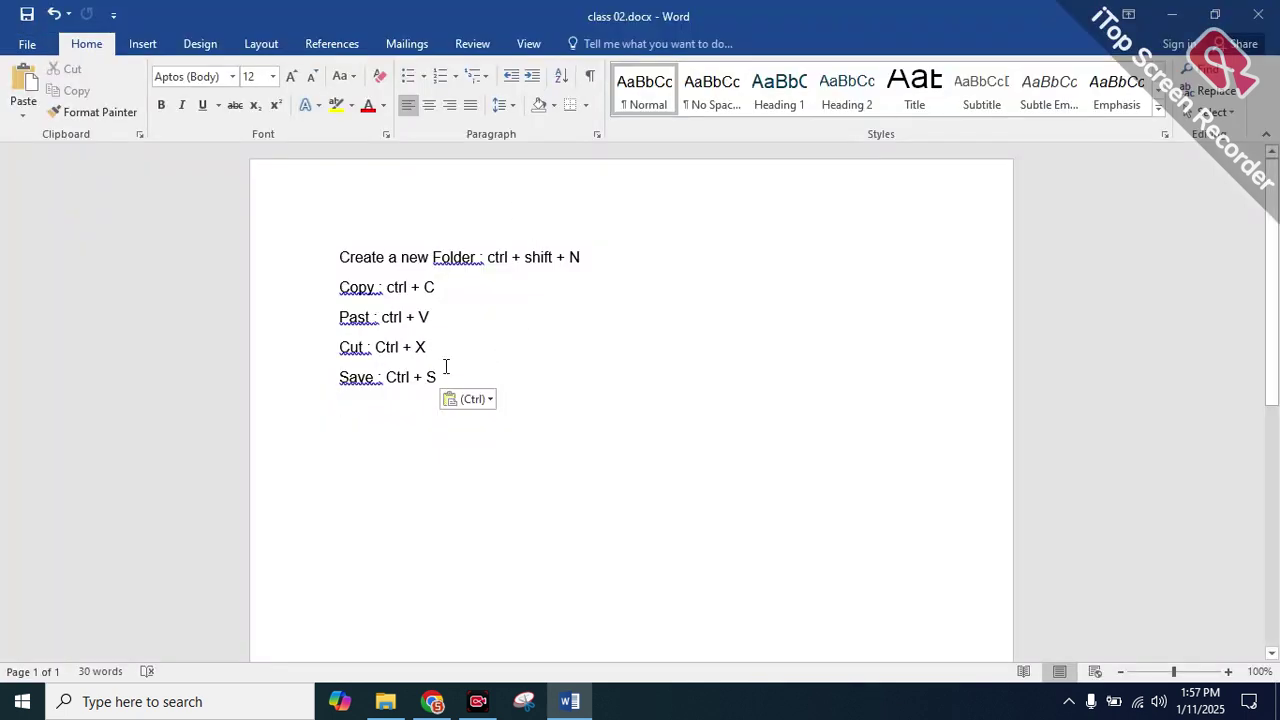
left_click_drag(427, 360, 277, 249)
left_click_drag(448, 377, 320, 263)
left_click(313, 263)
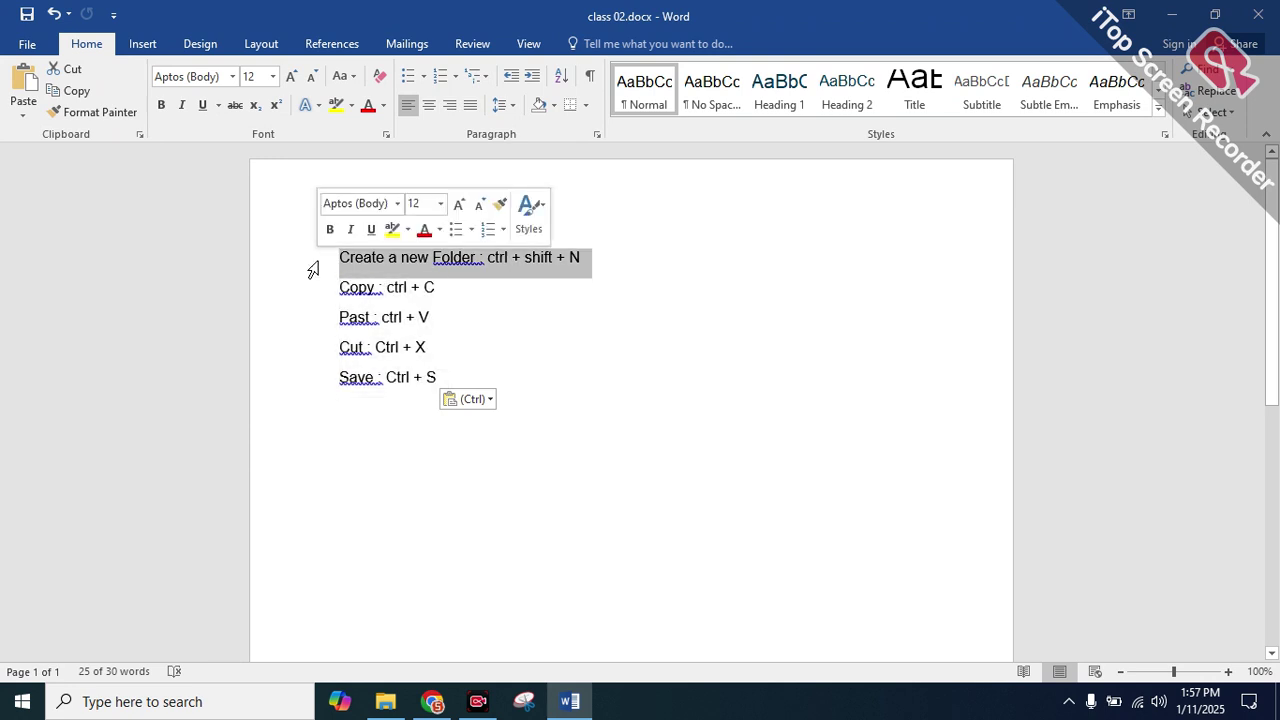
left_click(520, 315)
left_click_drag(448, 372, 309, 326)
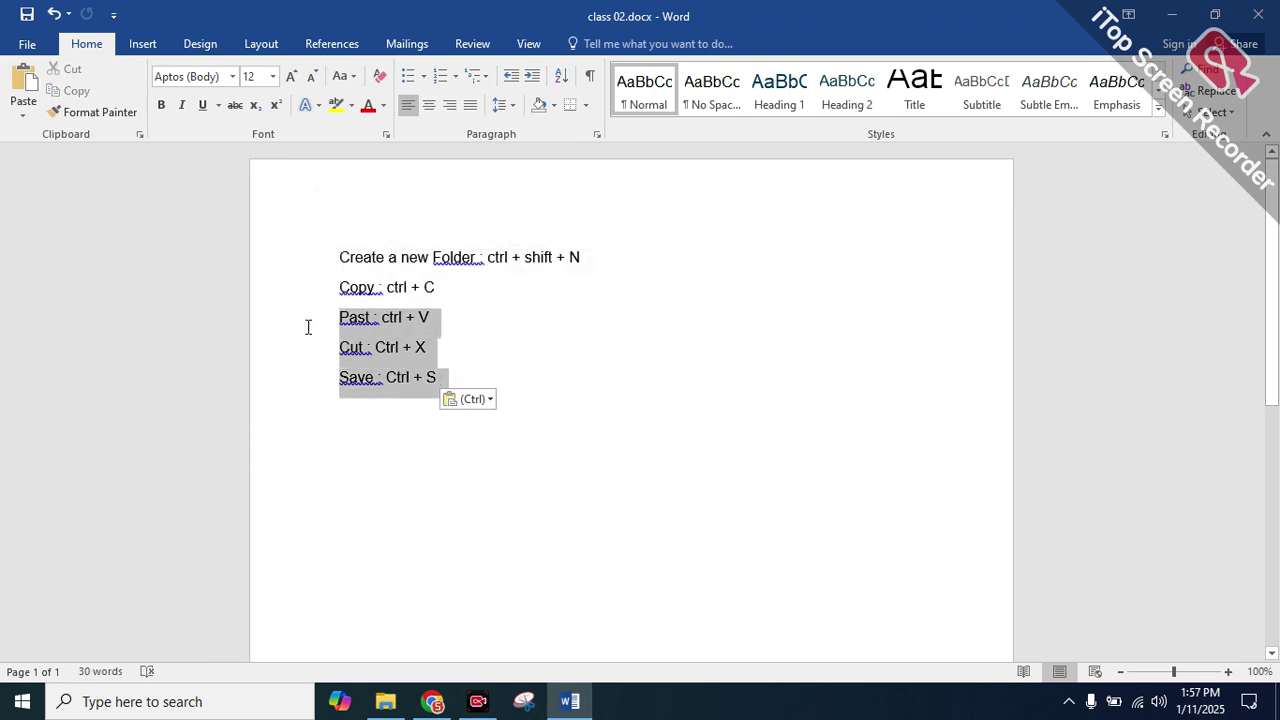
left_click(489, 368)
Type stray characters after the Save line, then close Word with Don't Save
left_click(470, 384)
key("Tab")
type("\\sjksdflsdflsfskldfj j")
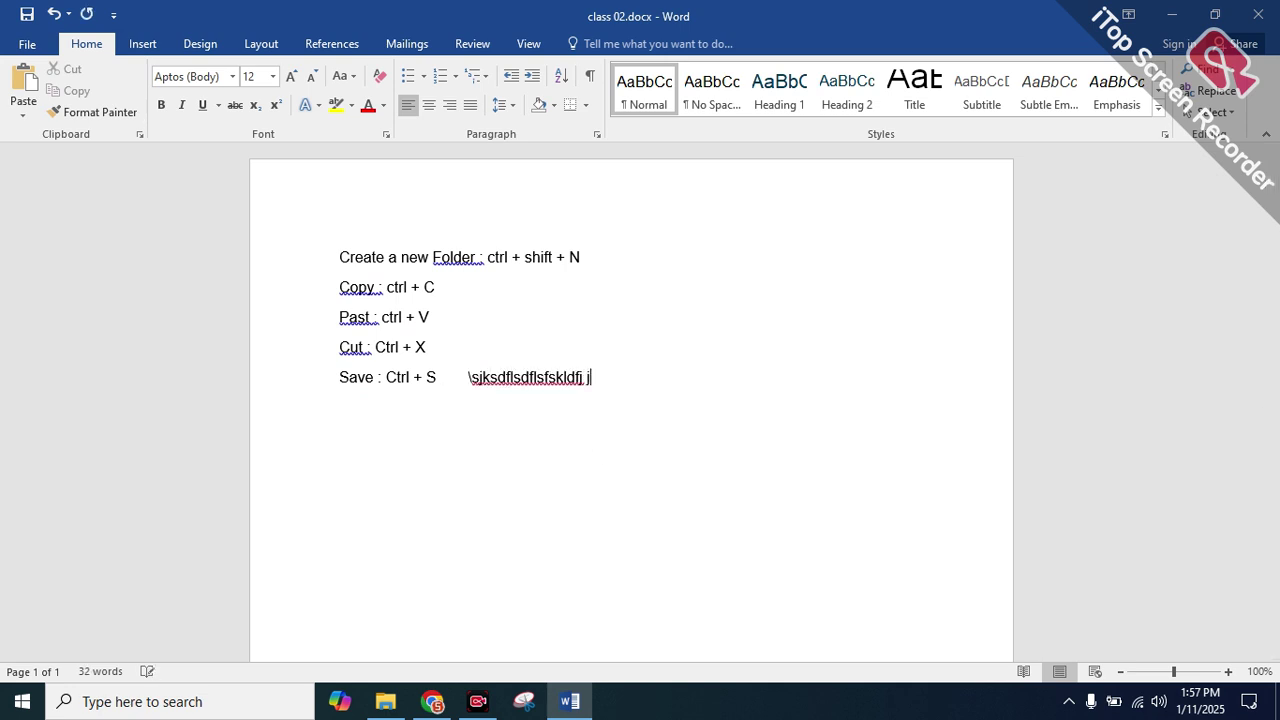
left_click(1259, 12)
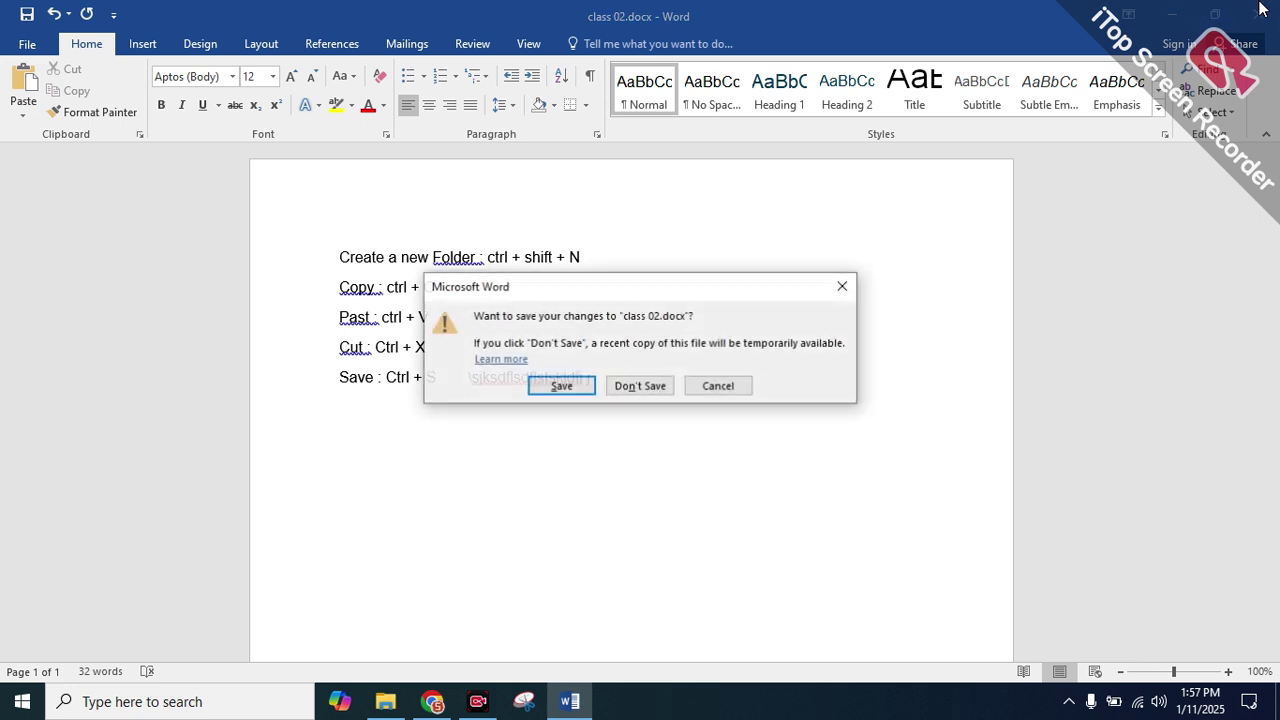
left_click(641, 389)
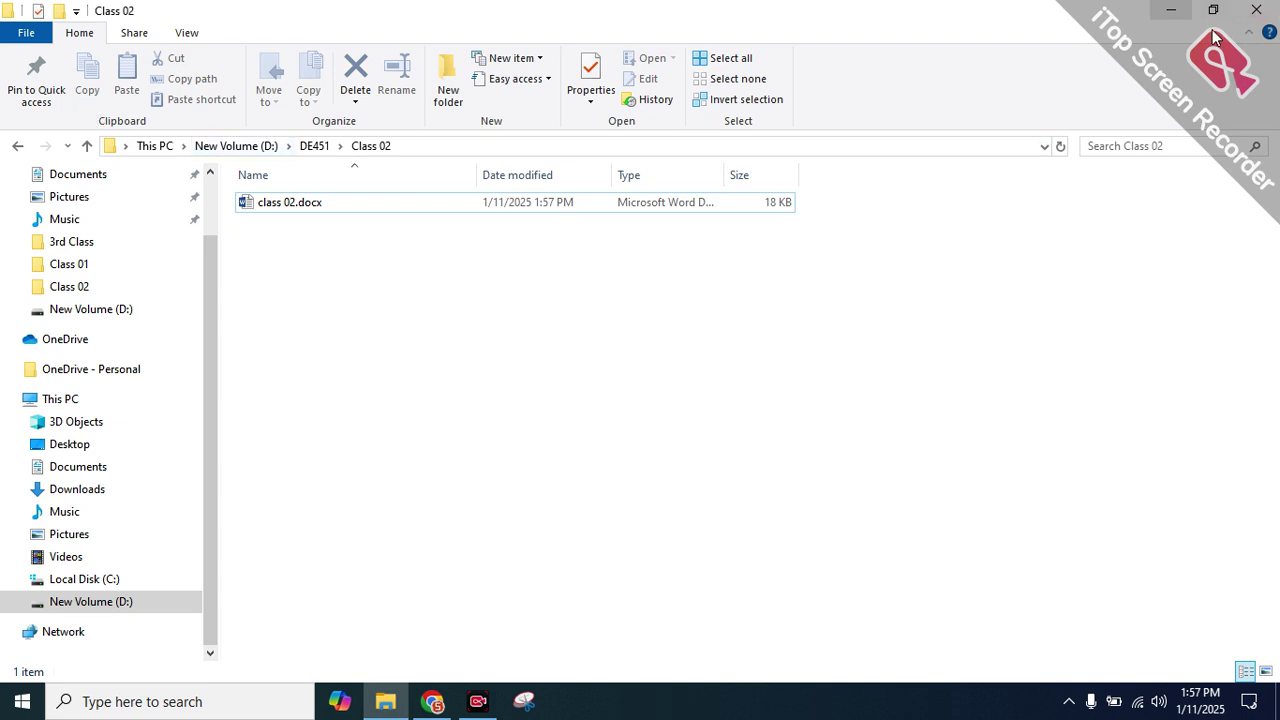
Reopen class 02.docx past its password prompt and add an empty line below Save : Ctrl + S
double_click(346, 208)
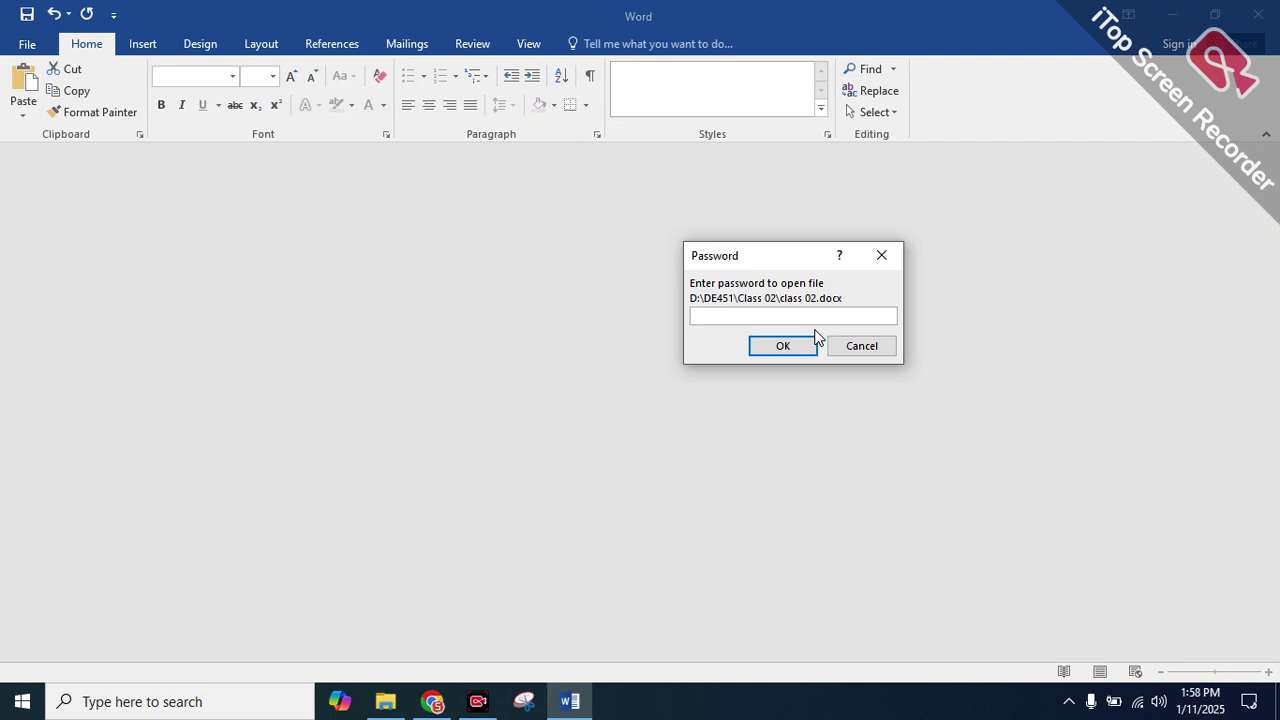
key("Return")
left_click(457, 372)
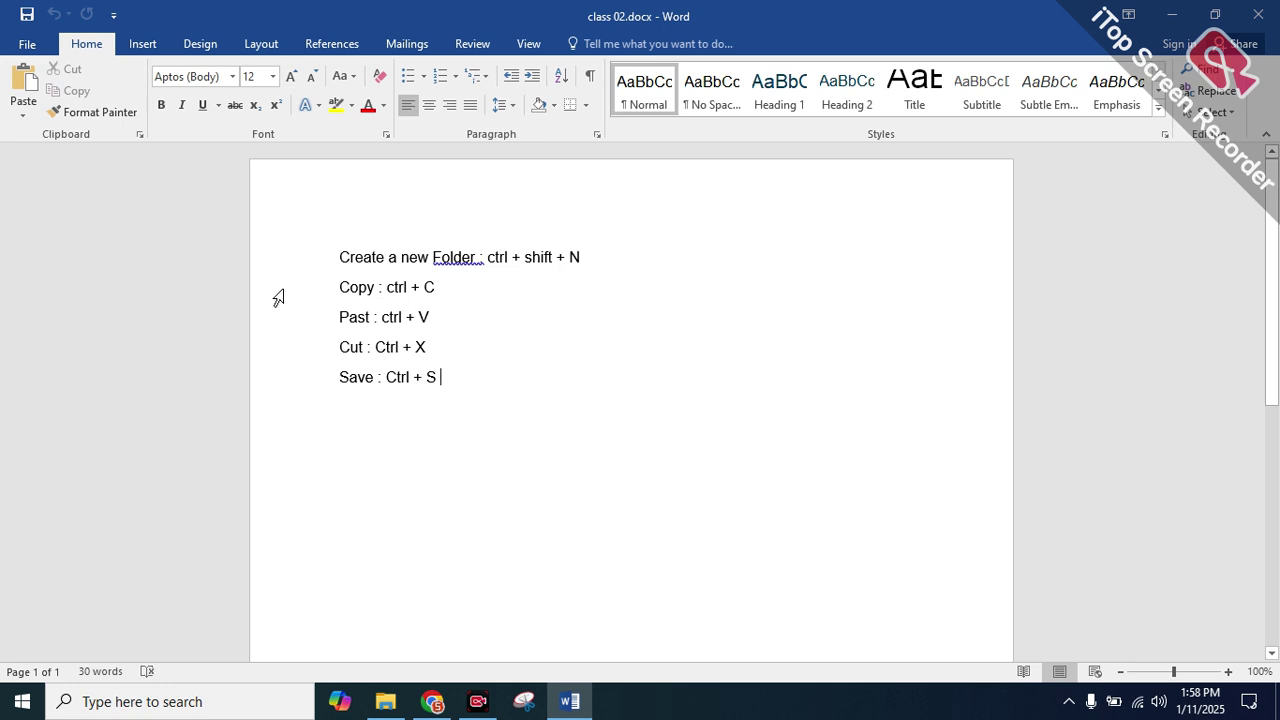
key("Return")
left_click_drag(437, 376, 323, 263)
left_click(316, 265)
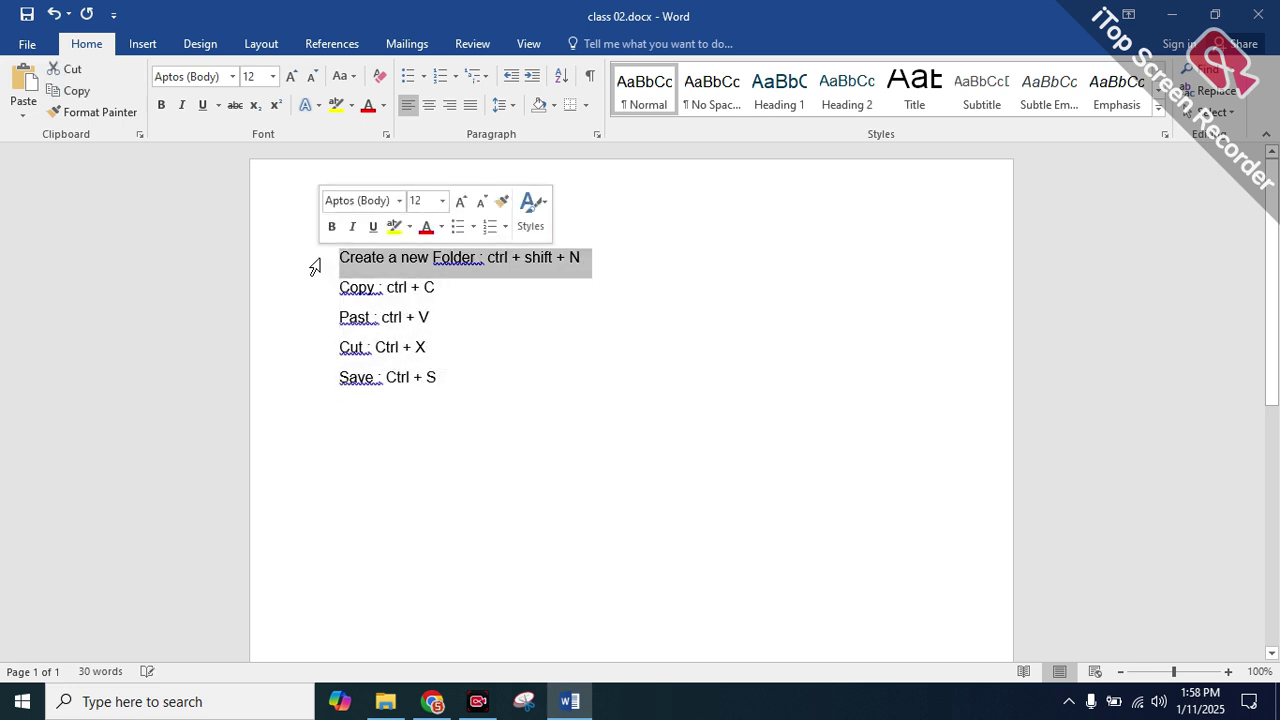
left_click(465, 366)
double_click(465, 366)
key("Return")
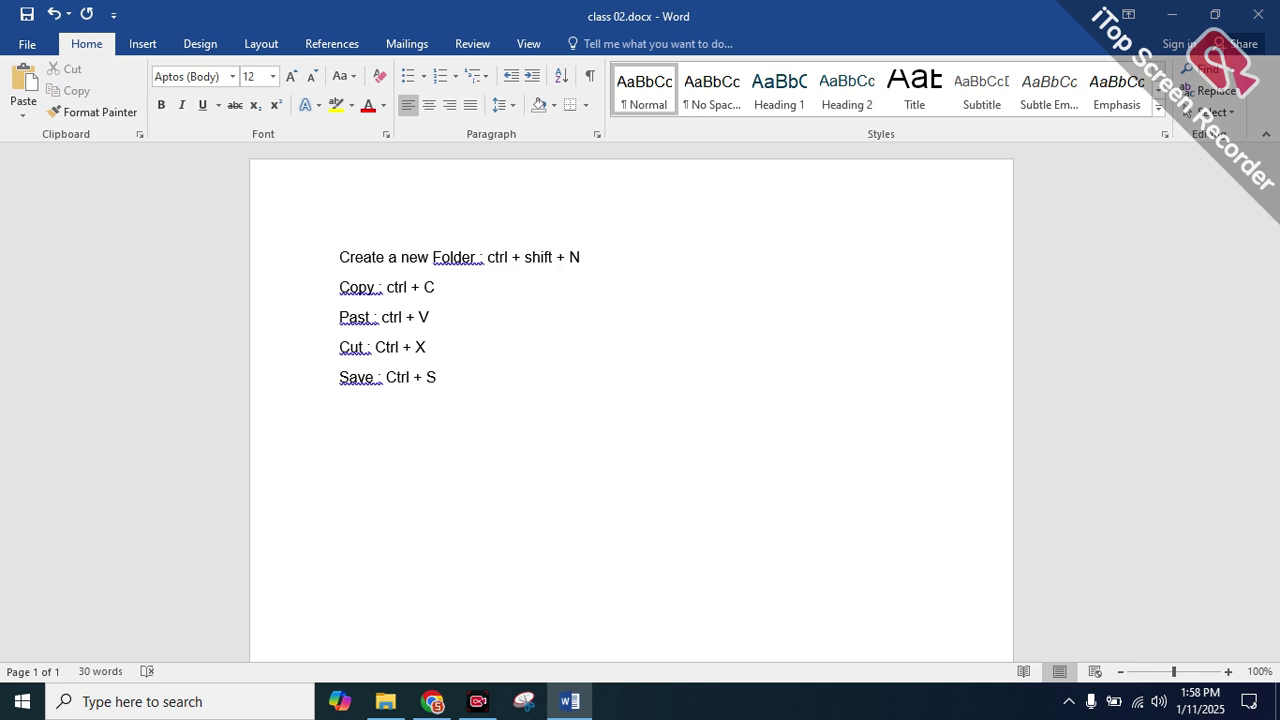
Check the Info protection status, then type the new information line below the list
left_click(33, 42)
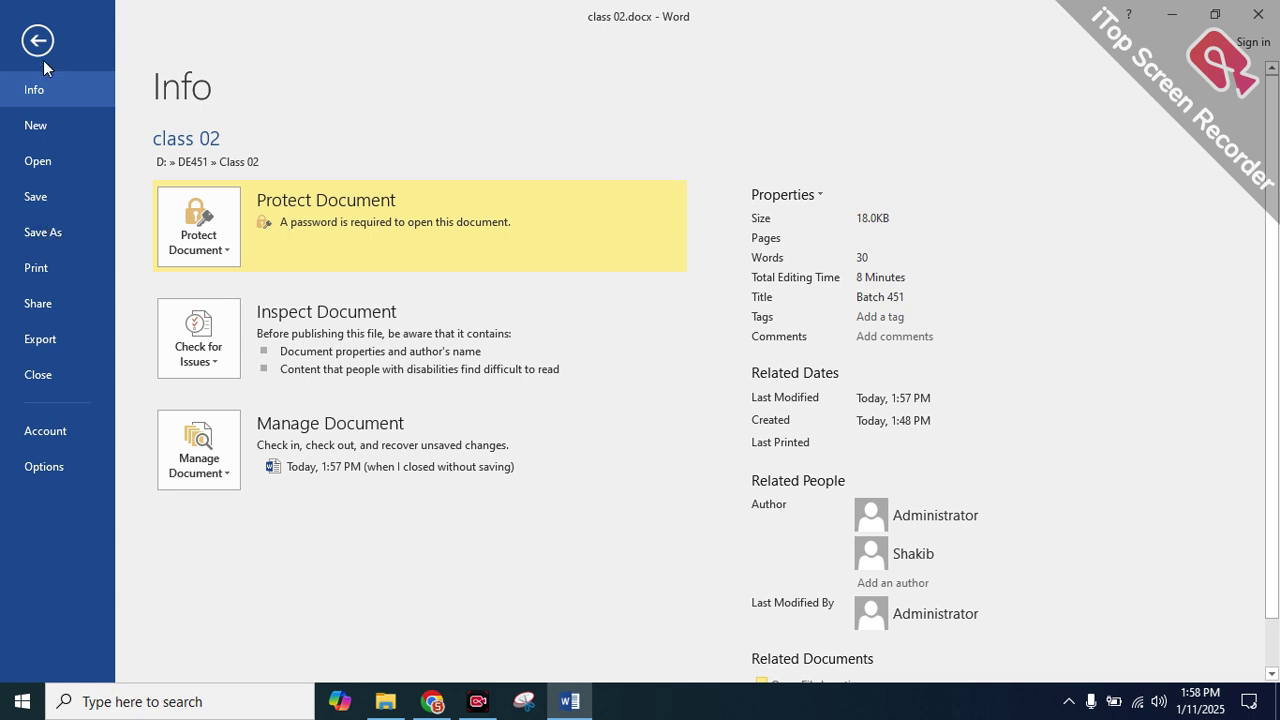
left_click(37, 40)
key("Return")
key("Return")
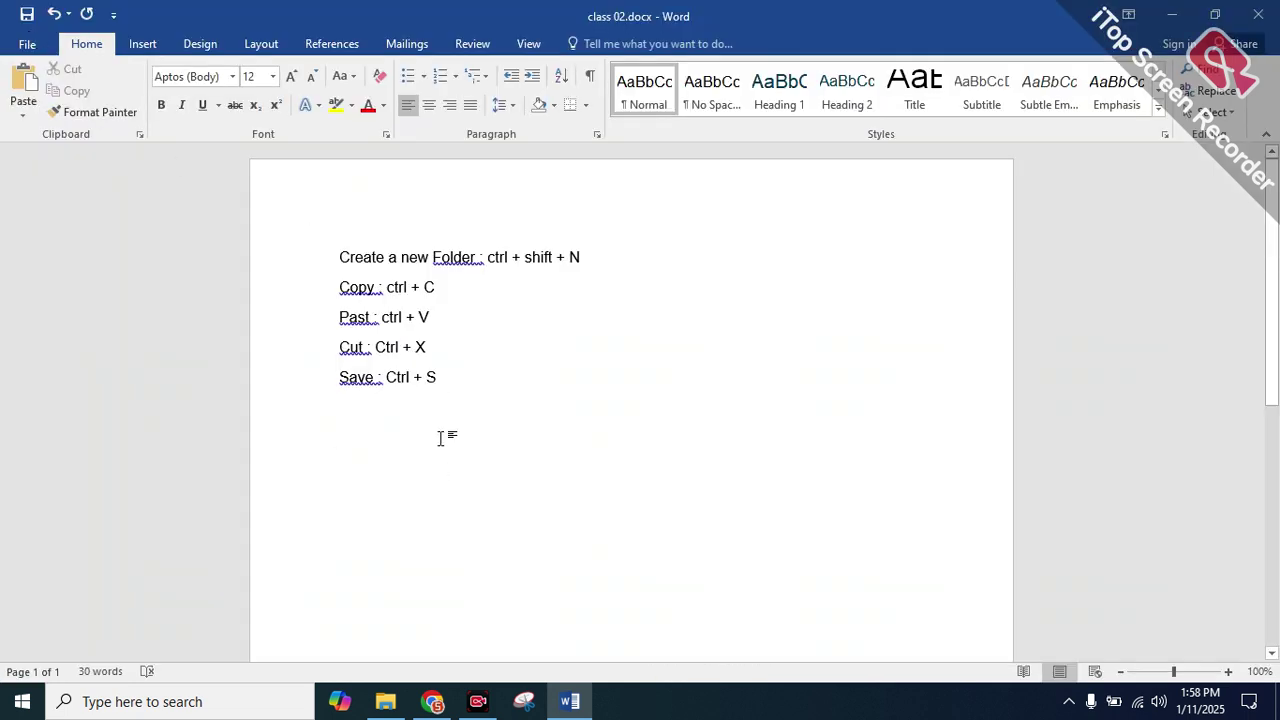
left_click_drag(446, 370, 277, 280)
left_click(254, 260)
double_click(376, 449)
type("new information updated i")
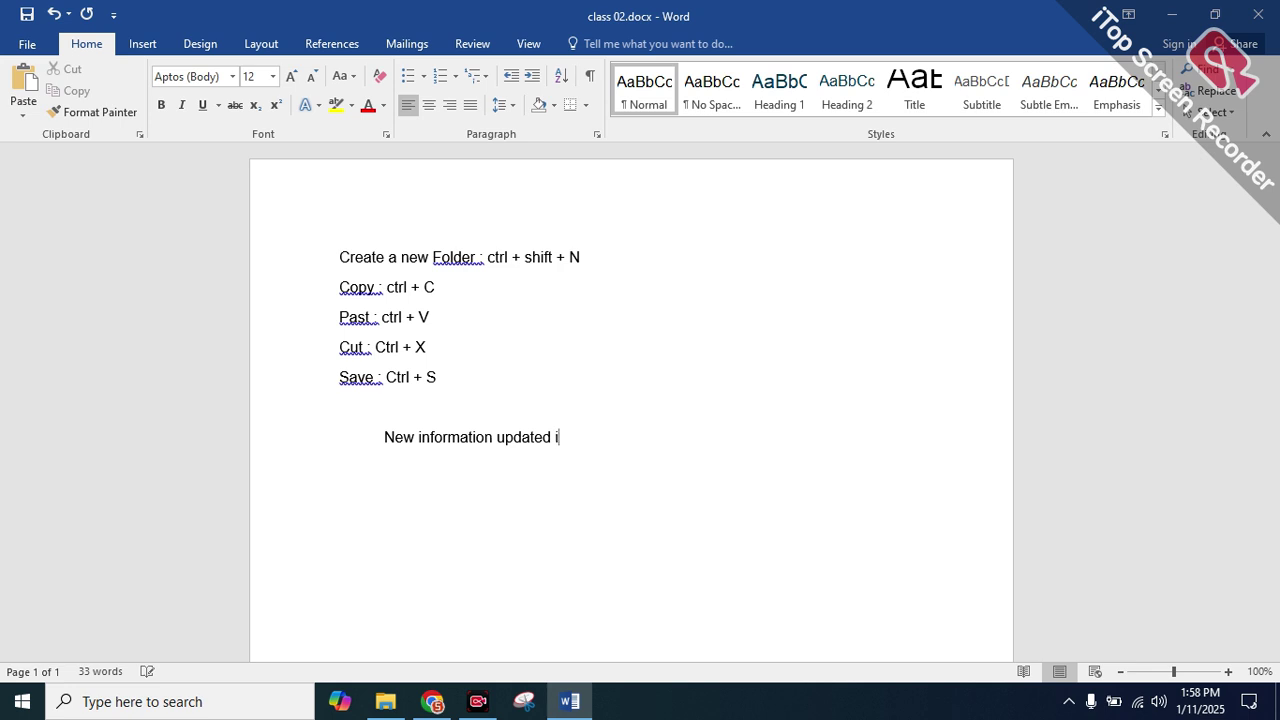
type("rmation")
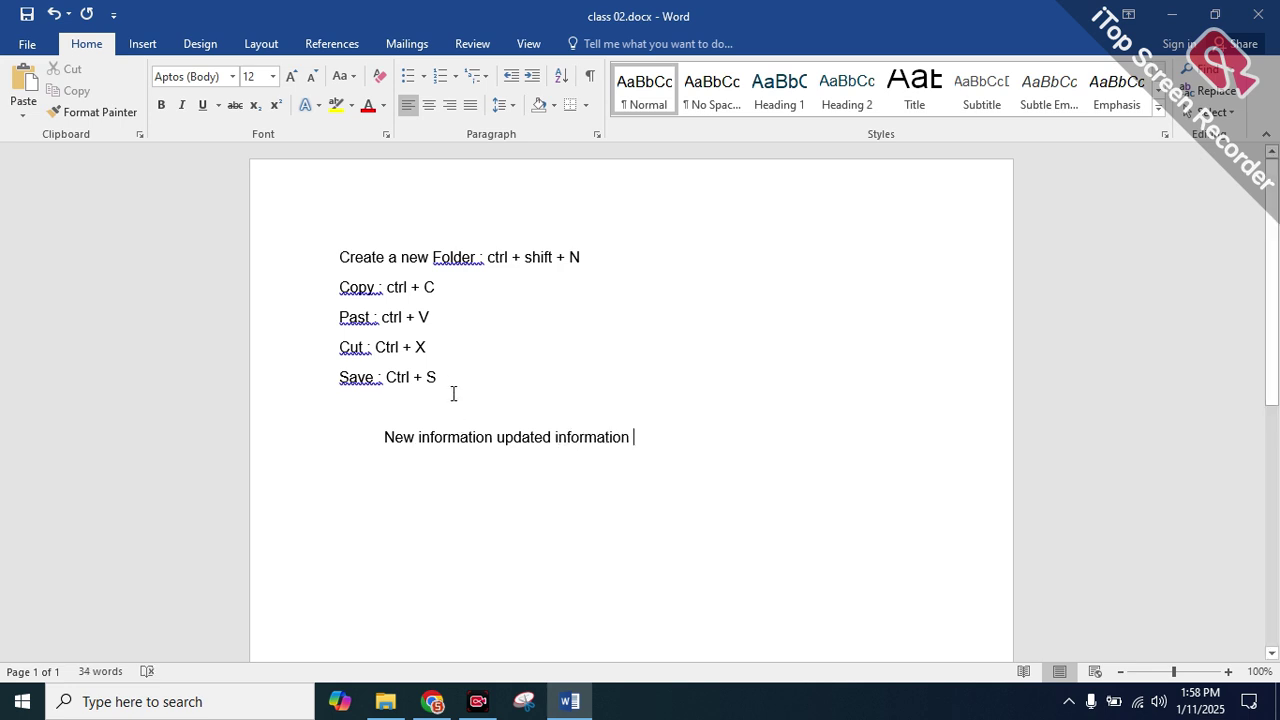
Select the shortcut lines, then the line 'New information updated information'
left_click_drag(446, 390, 286, 277)
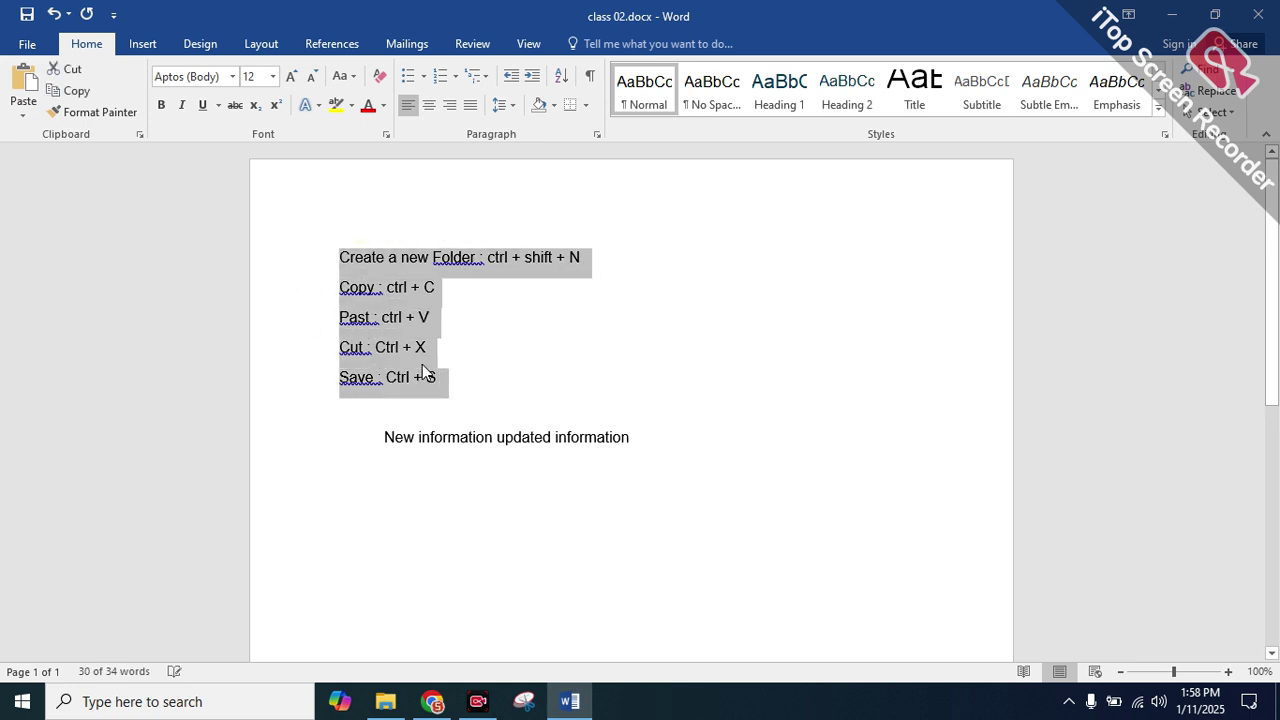
left_click(544, 347)
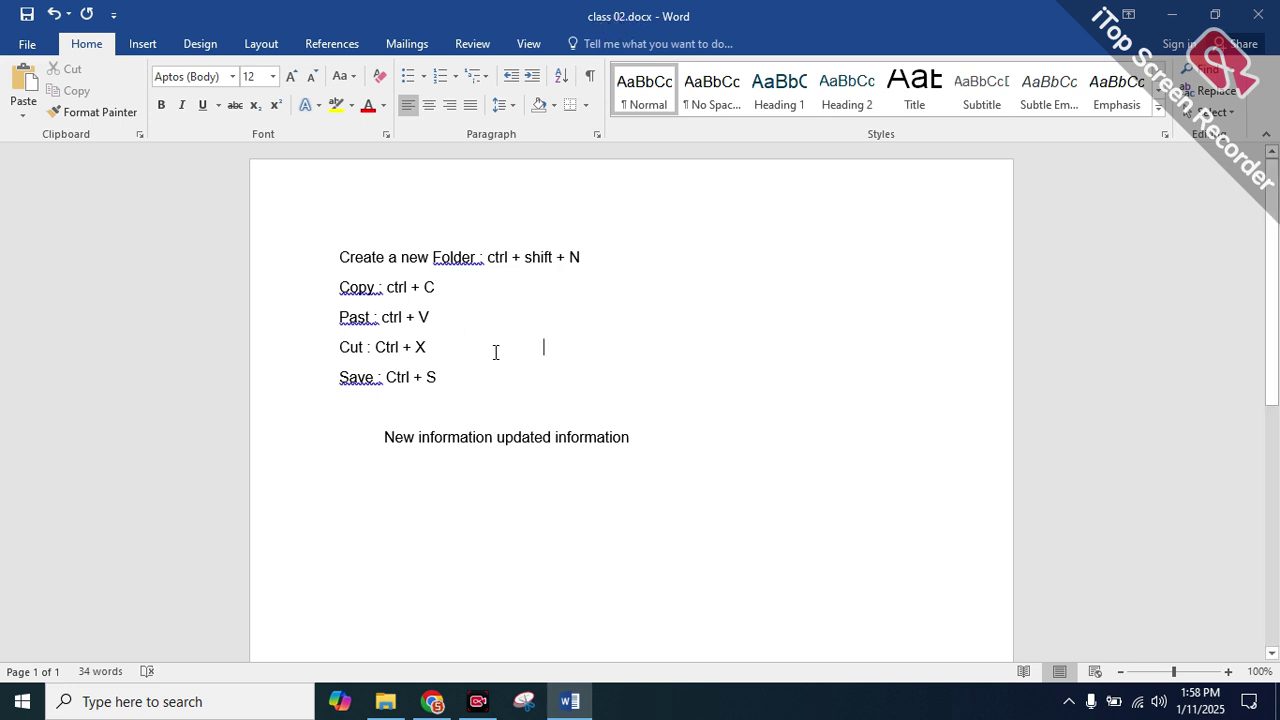
left_click_drag(455, 372, 320, 249)
left_click_drag(468, 383, 323, 266)
left_click_drag(672, 446, 323, 270)
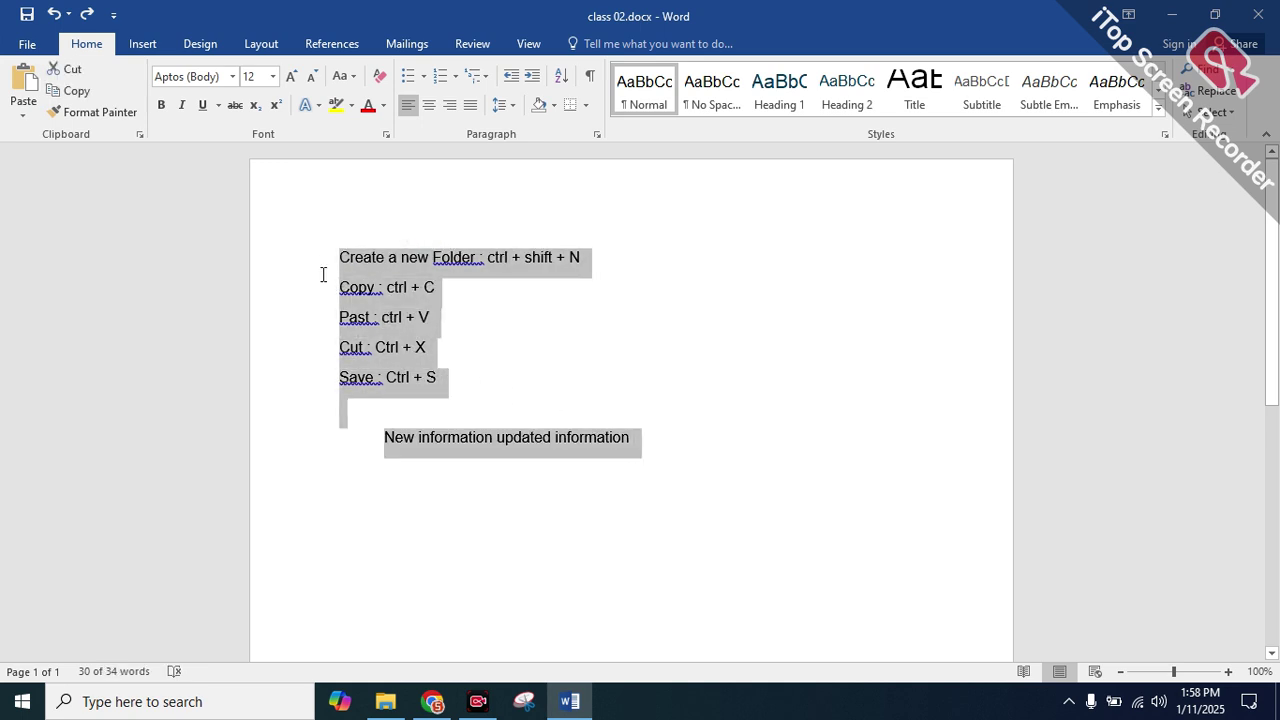
double_click(528, 360)
left_click_drag(373, 436, 654, 437)
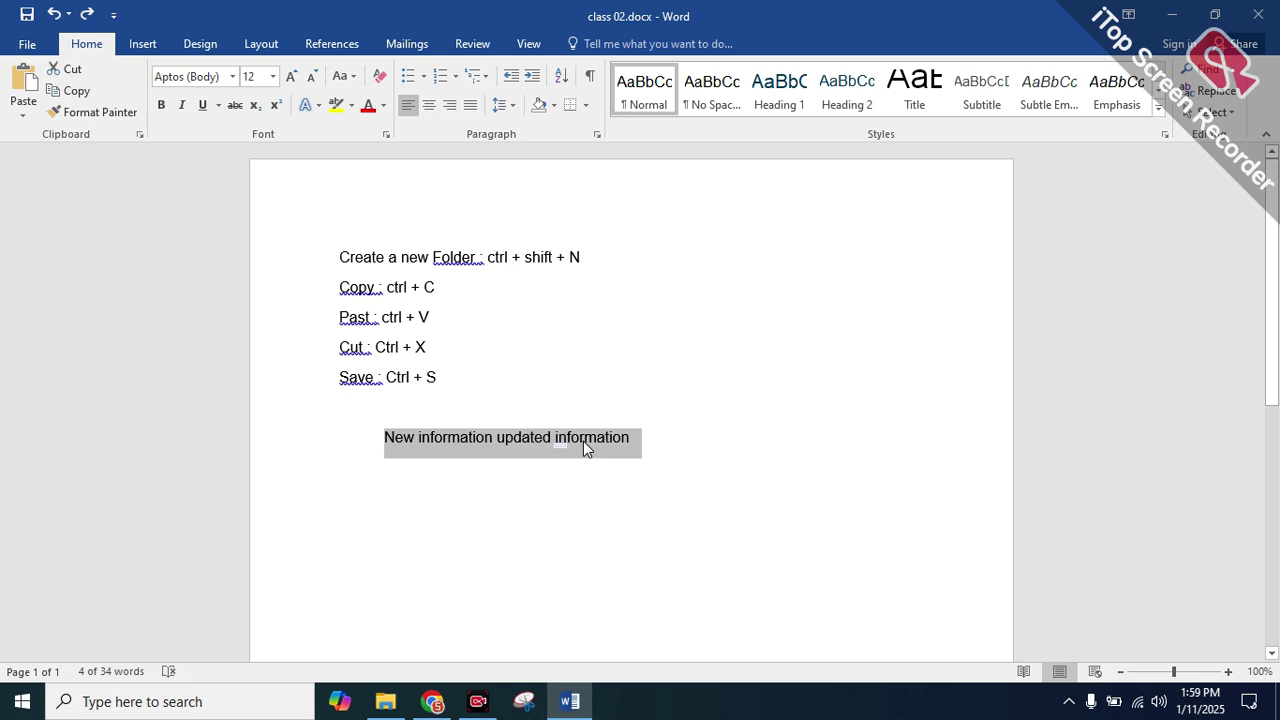
Save a copy into the Class 02 folder named 'class 02 save as.docx'
left_click(28, 47)
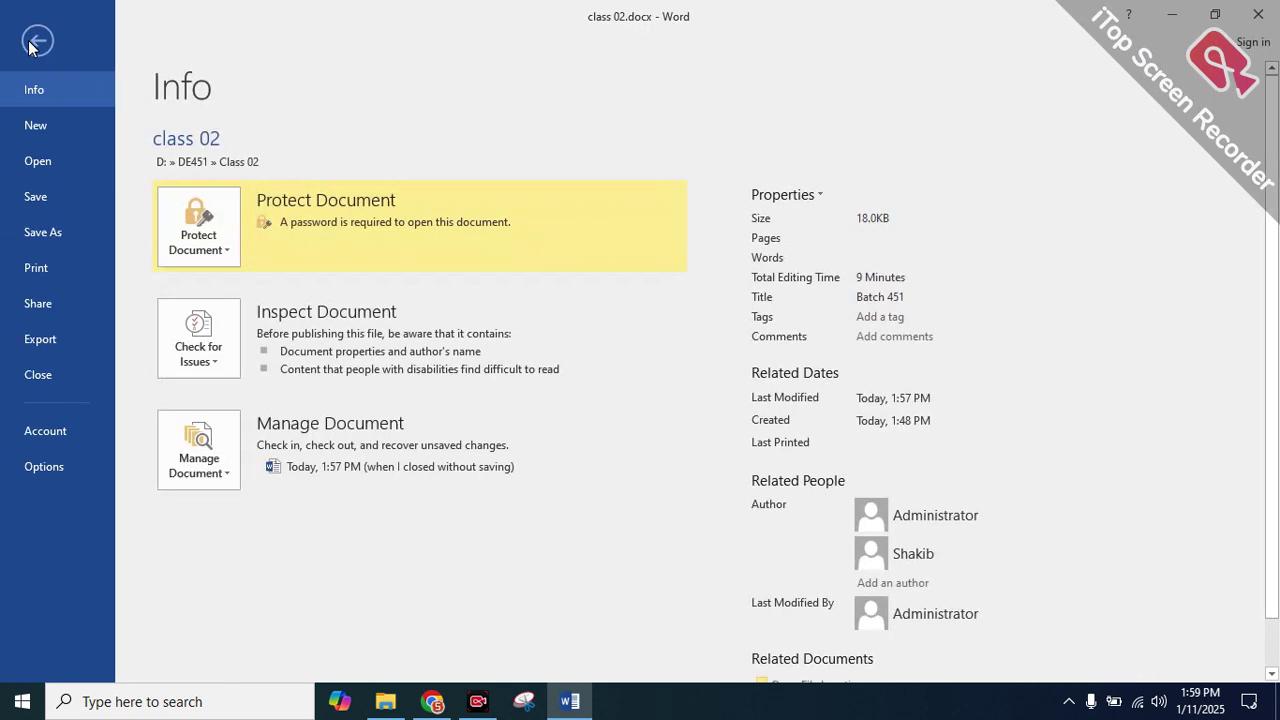
left_click(36, 234)
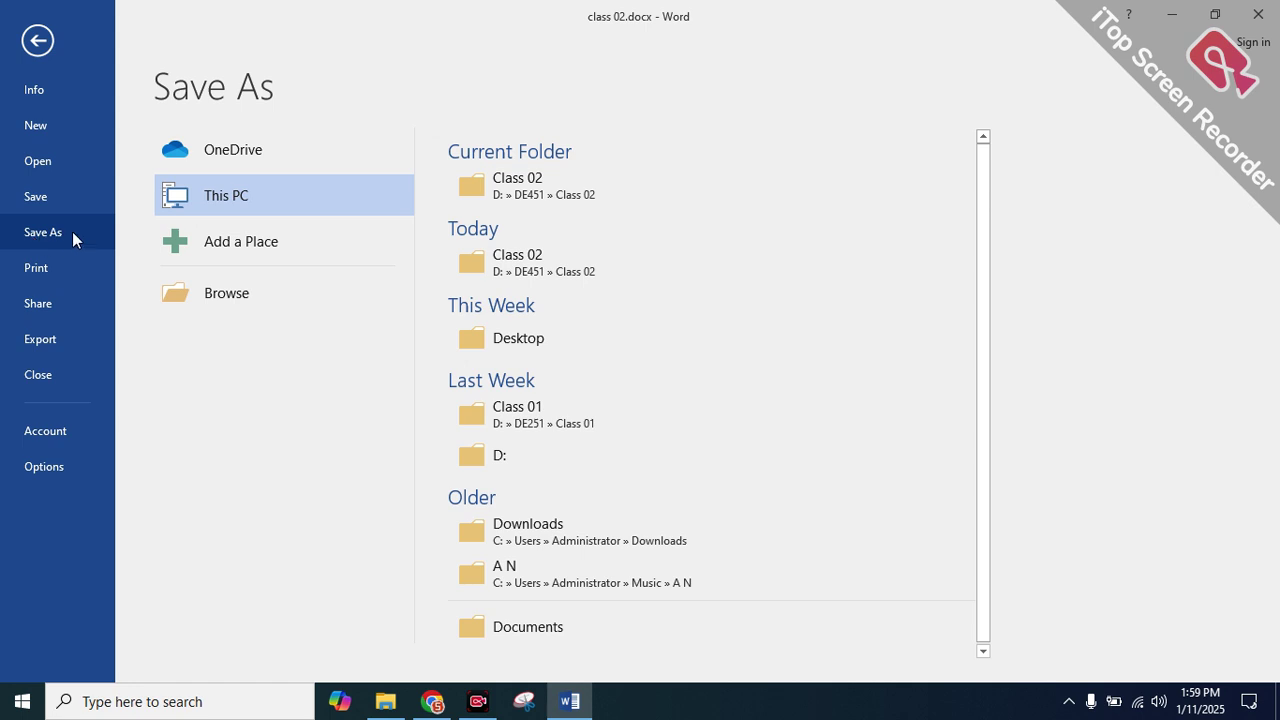
left_click(514, 200)
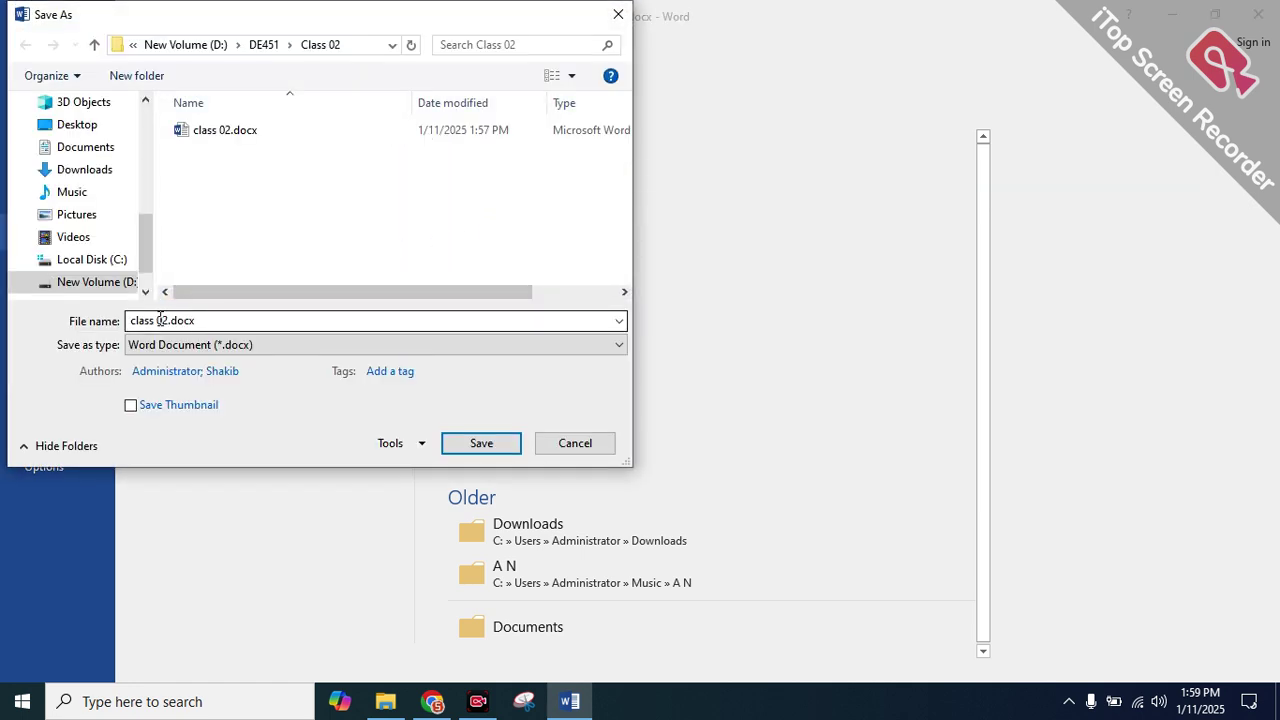
double_click(165, 320)
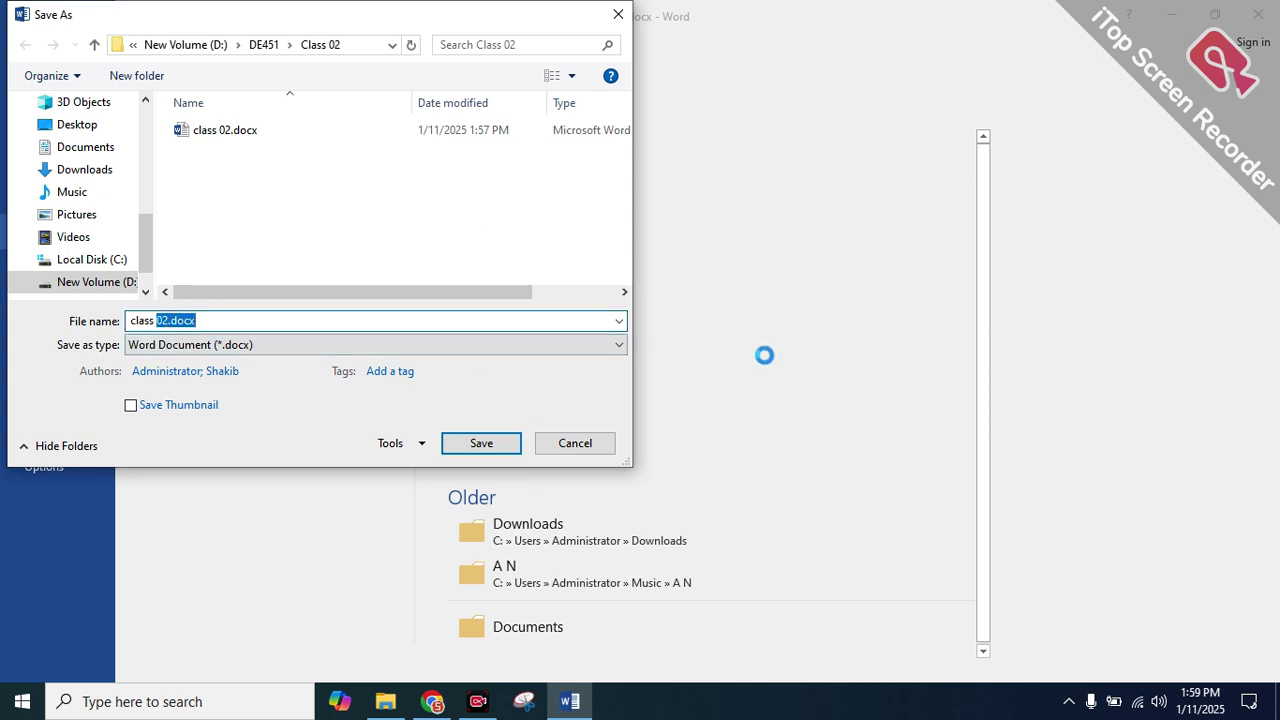
key("Left")
type("save as")
Save the copy, then reopen class 02.docx from File Explorer by entering its password
left_click(476, 440)
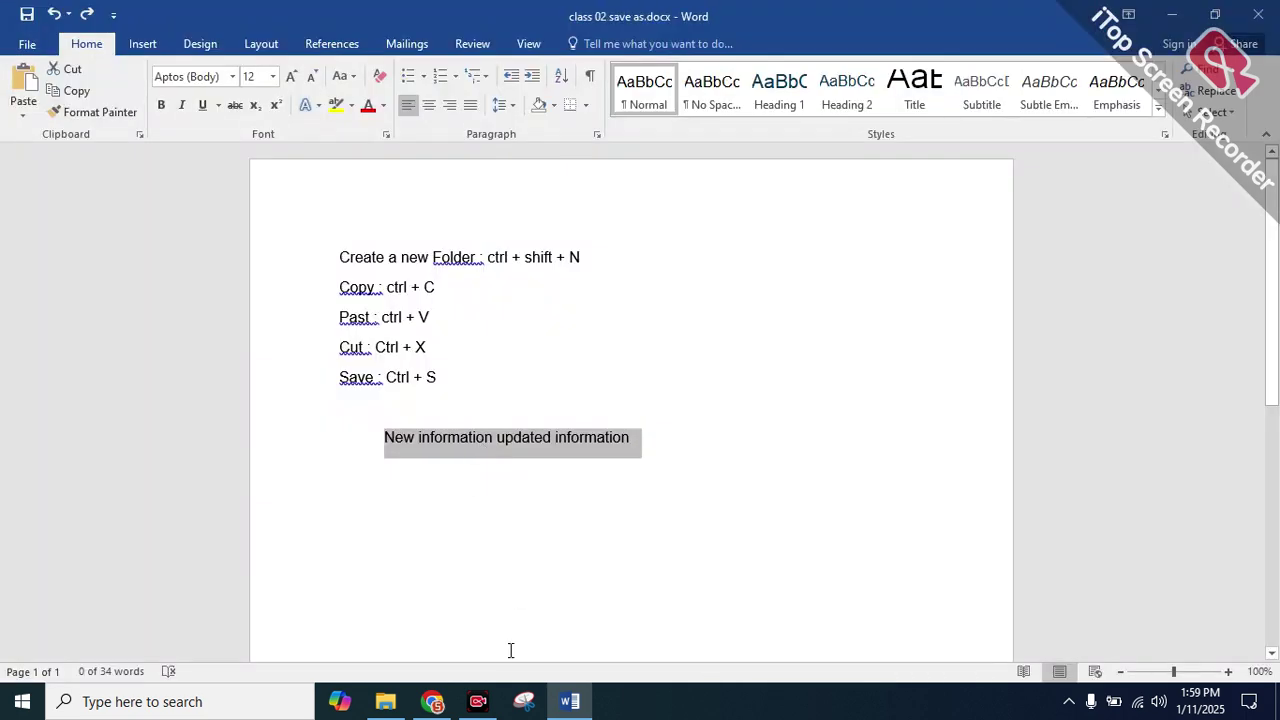
left_click(385, 701)
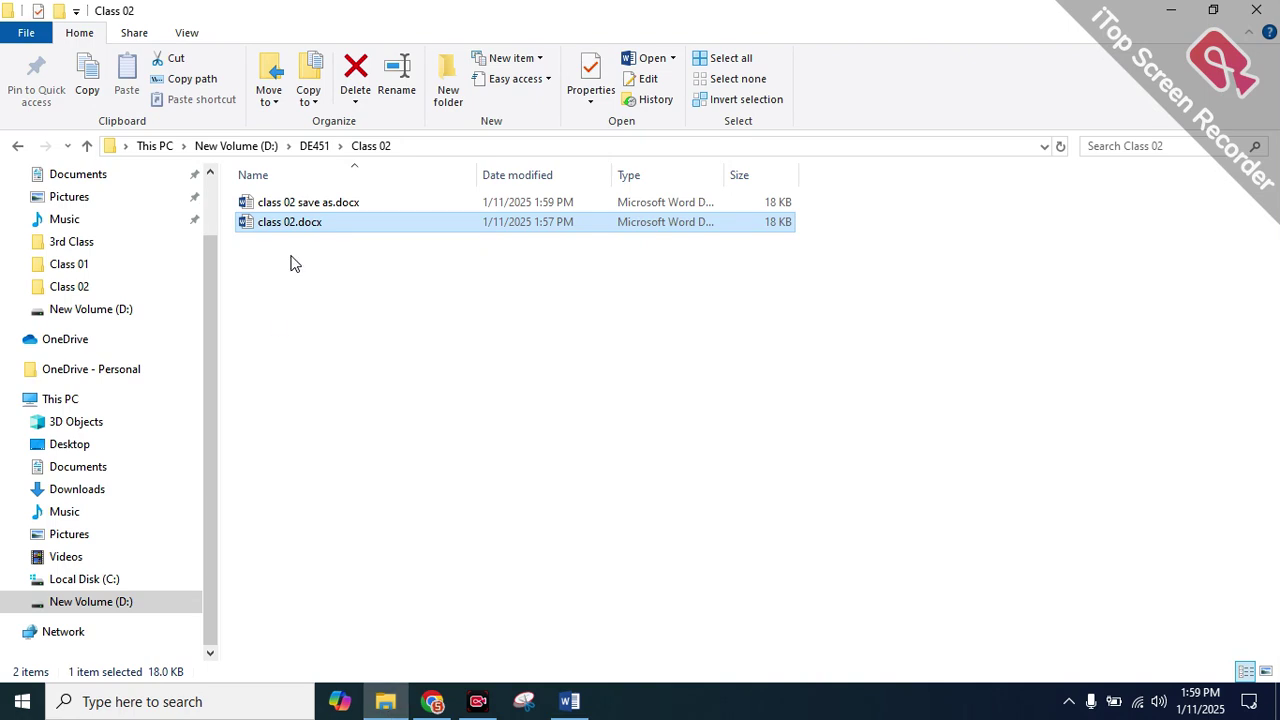
left_click(306, 204)
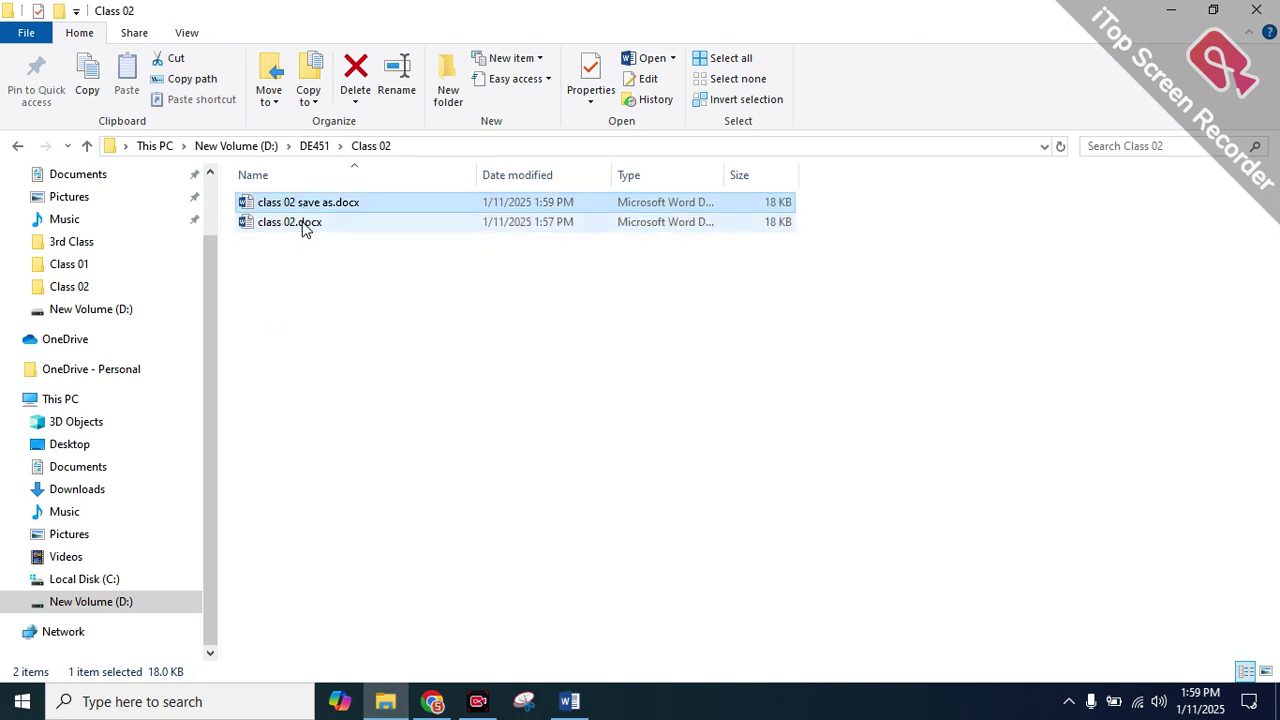
double_click(306, 204)
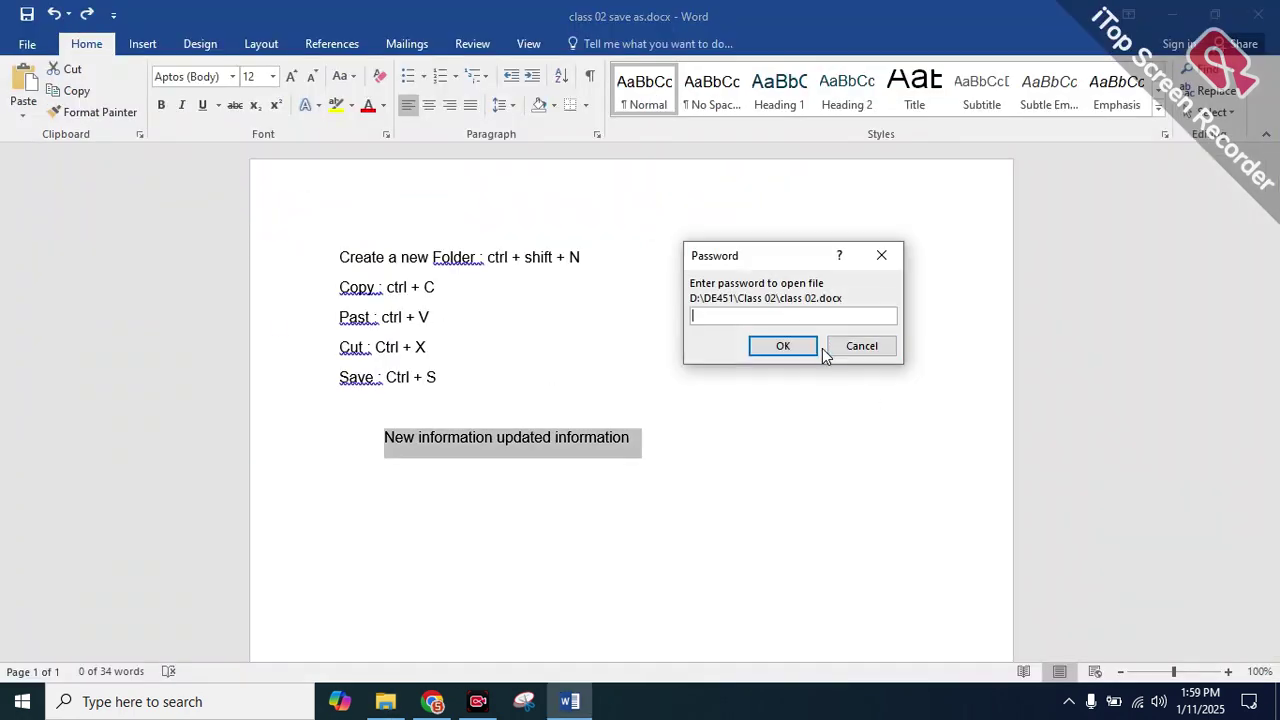
type("12")
key("Return")
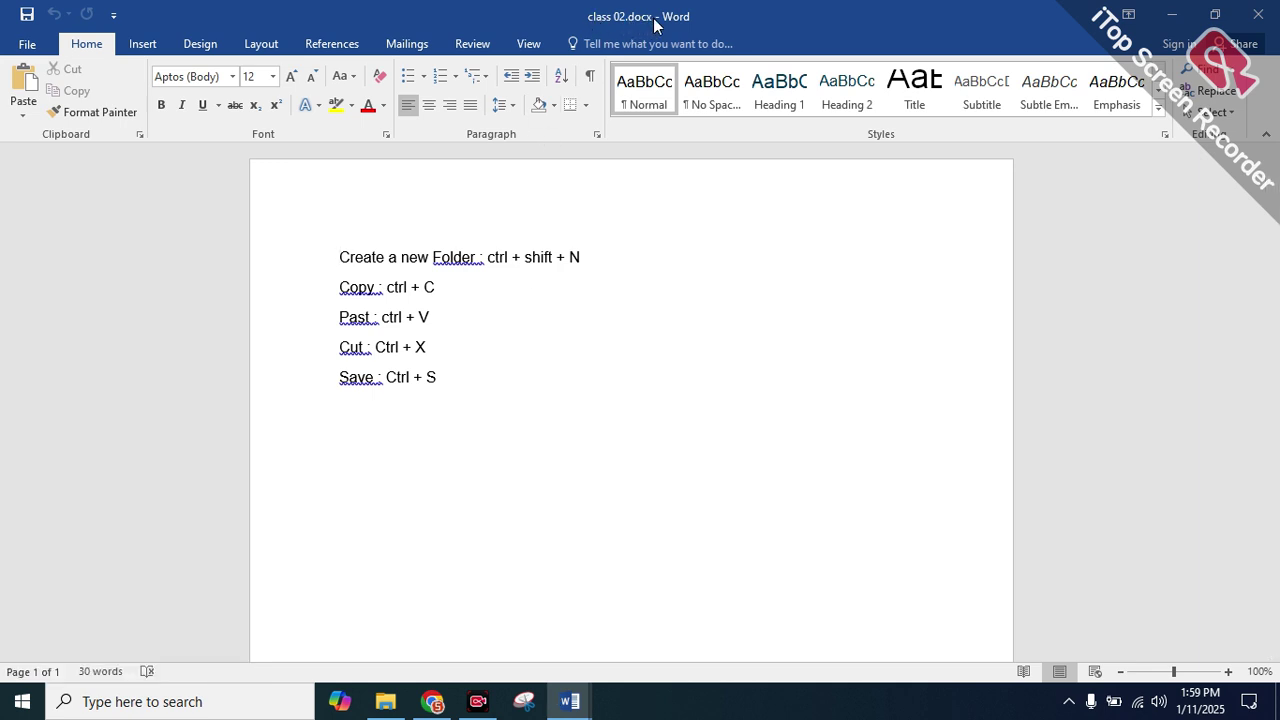
Switch to the class 02 save as window and select the New information line
left_click_drag(440, 405, 545, 448)
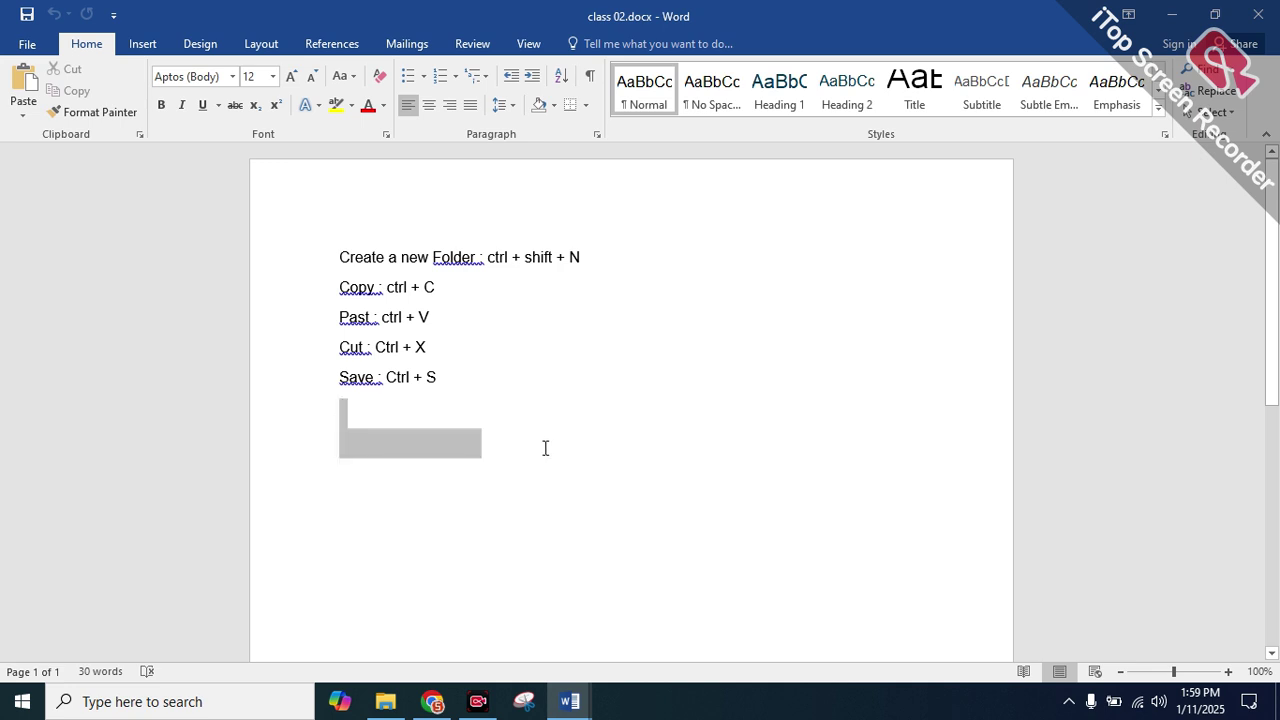
left_click(544, 448)
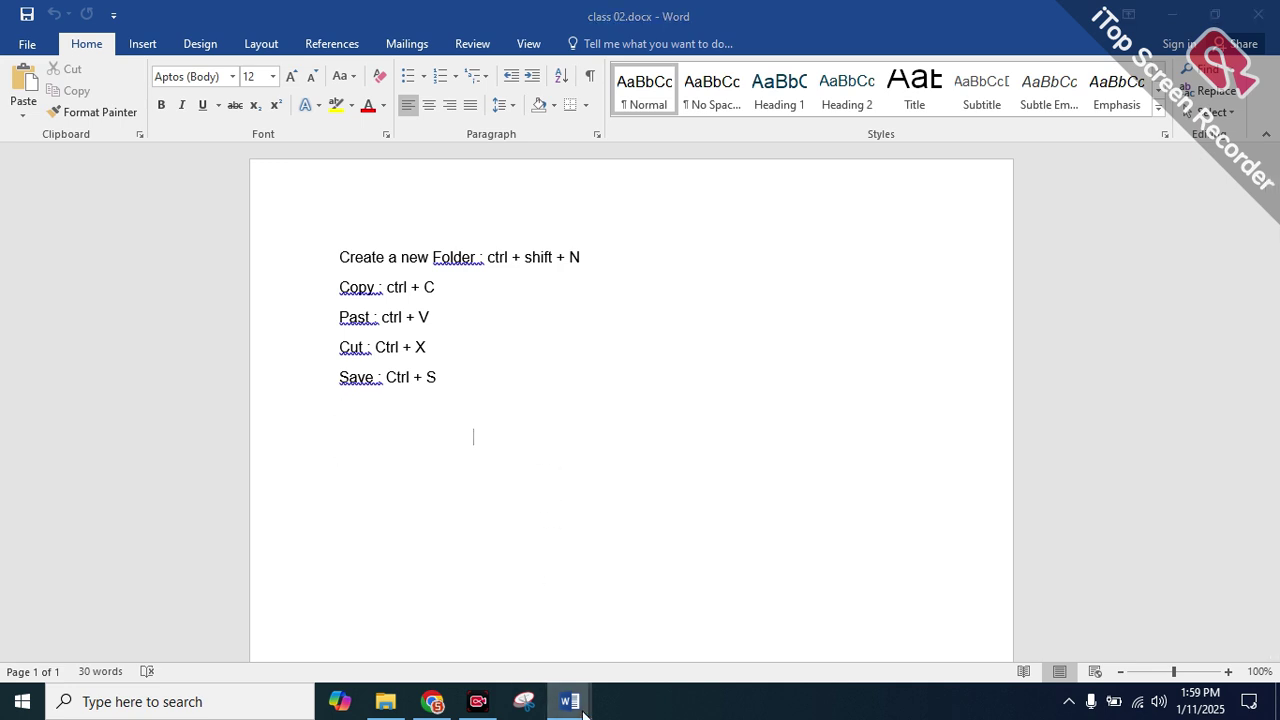
mouse_move(570, 700)
left_click(520, 617)
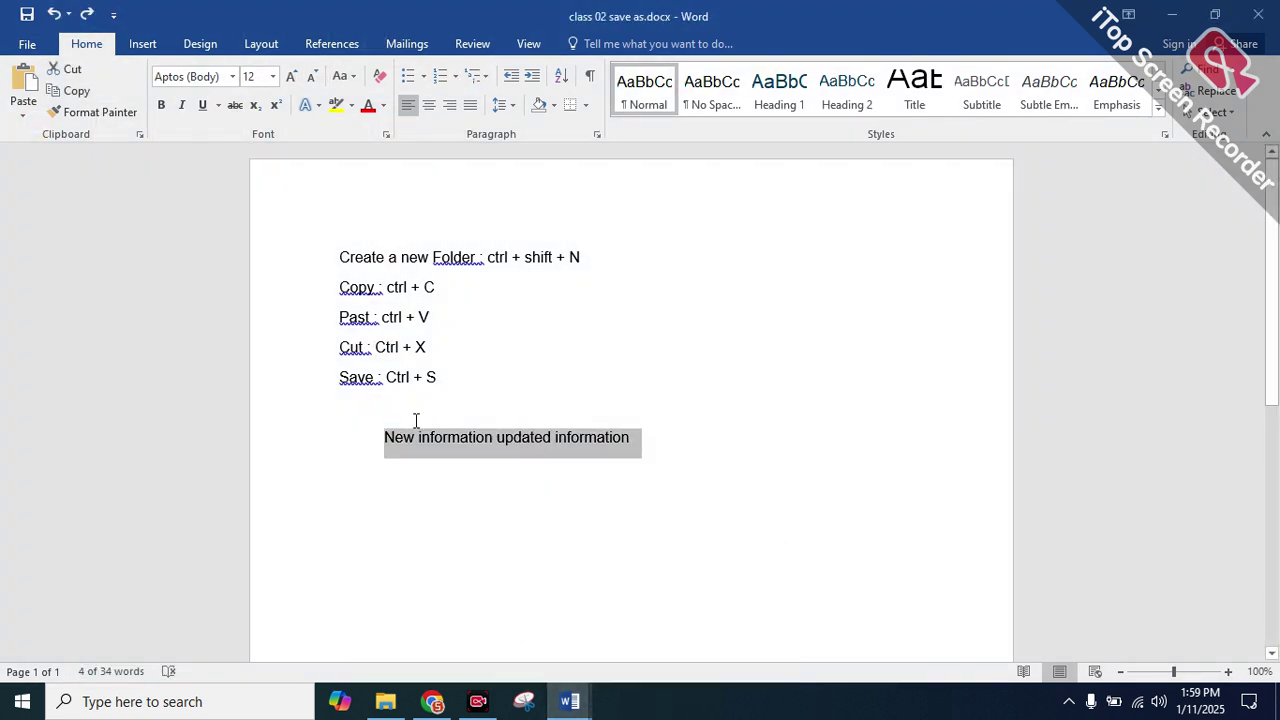
left_click(448, 437)
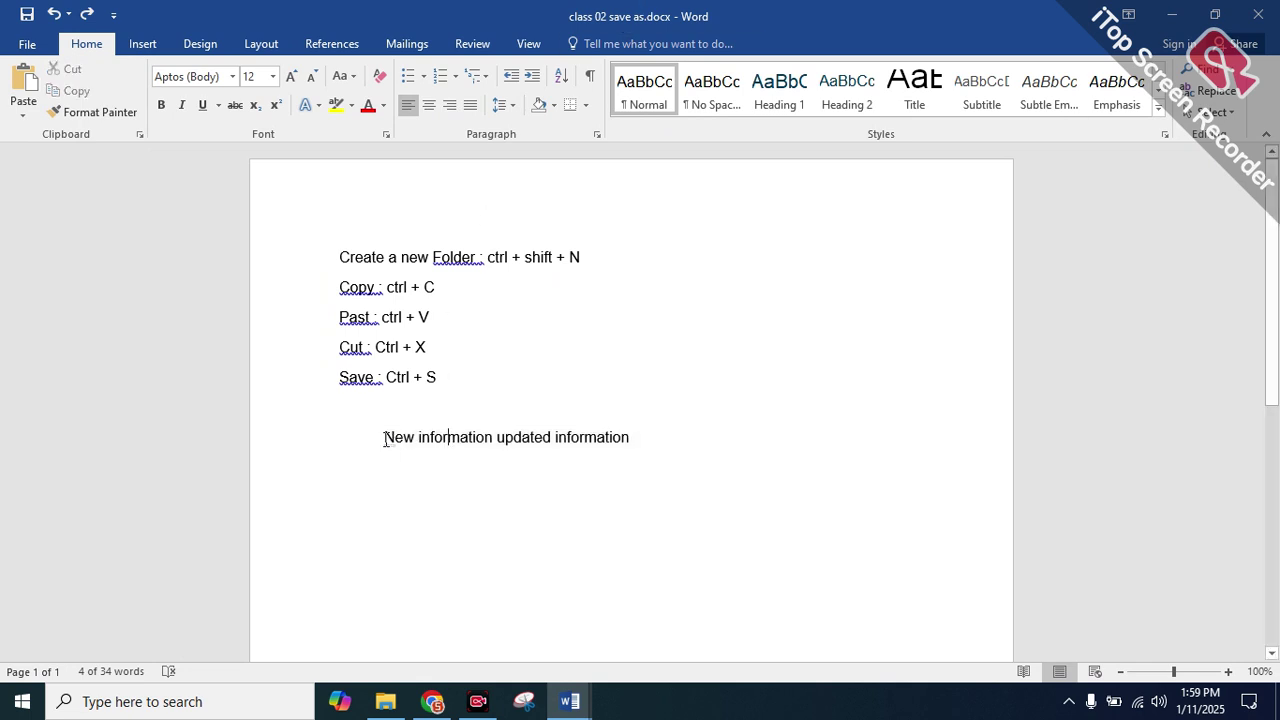
left_click_drag(386, 440, 643, 440)
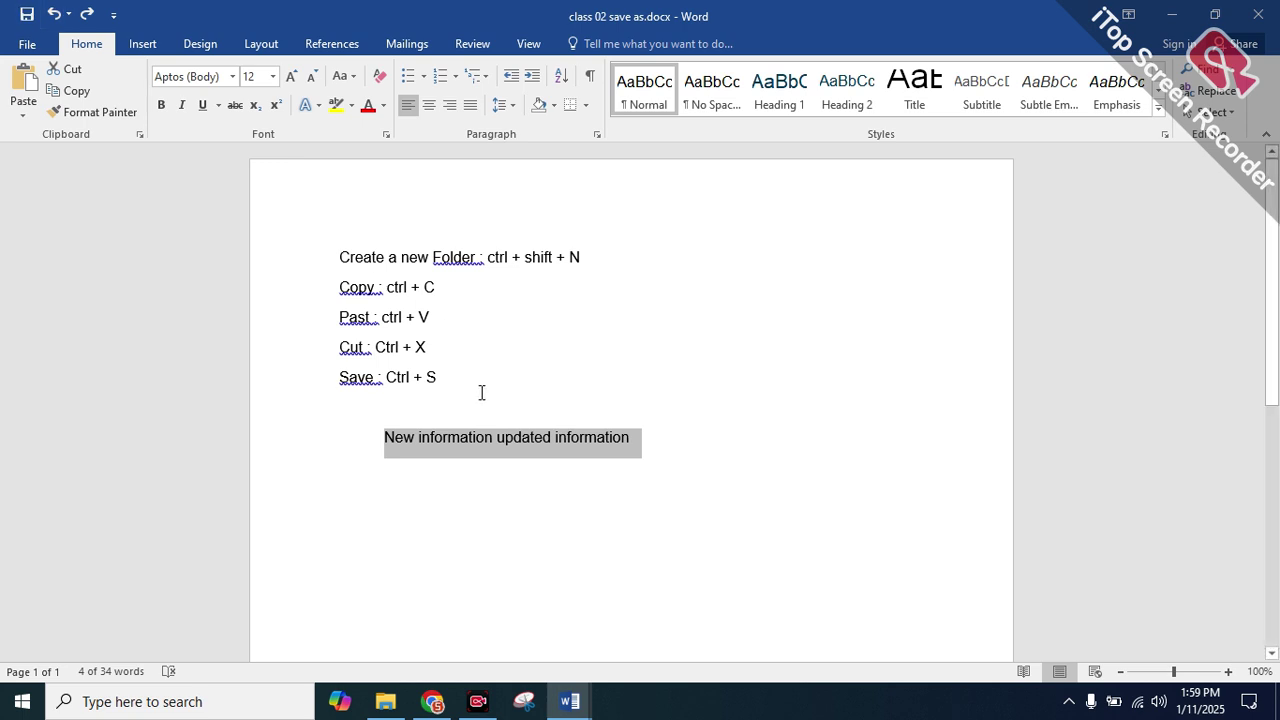
Select the shortcut and New information lines, view the Info page, then minimize Word
left_click_drag(440, 380, 326, 263)
left_click(320, 258)
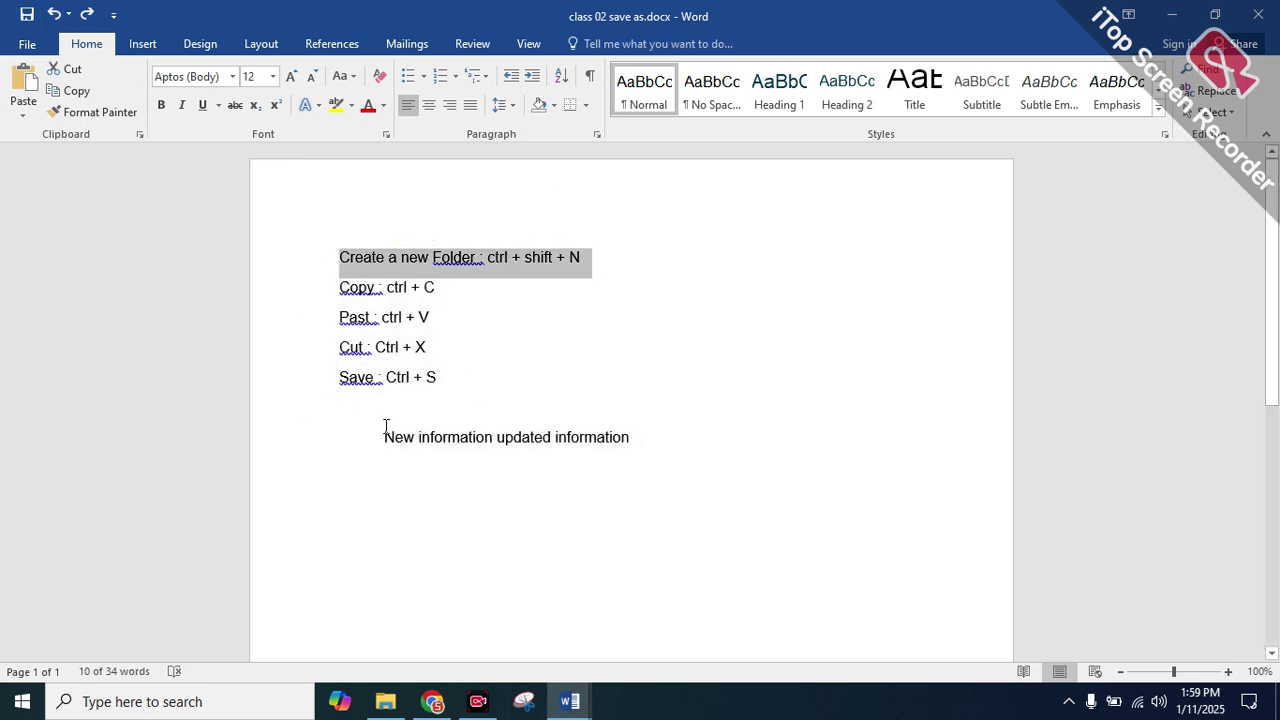
left_click_drag(386, 427, 706, 482)
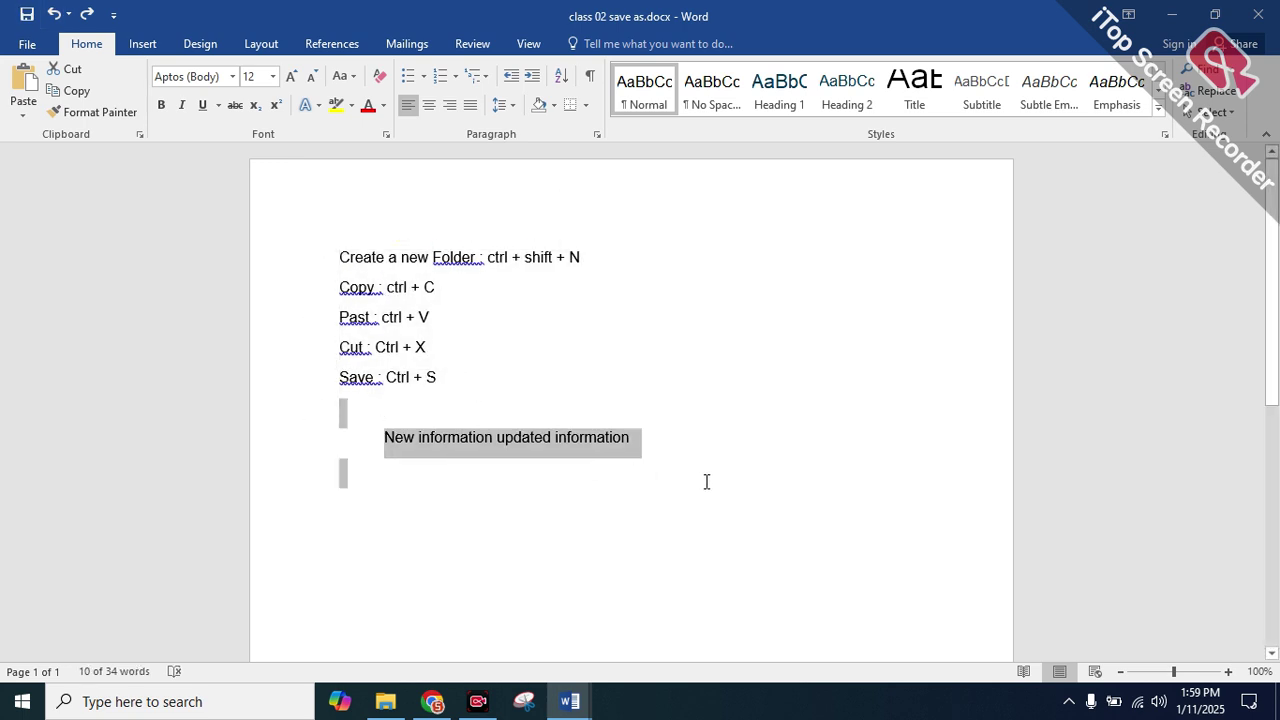
left_click(706, 482)
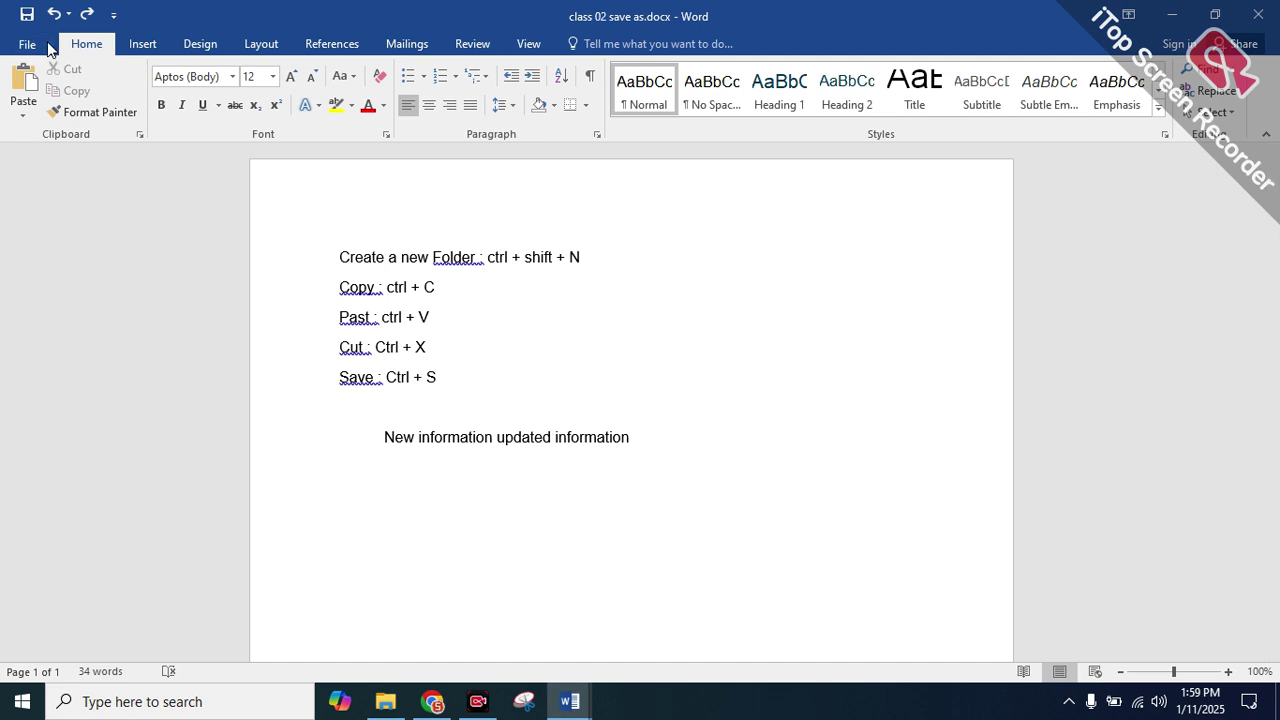
left_click(40, 43)
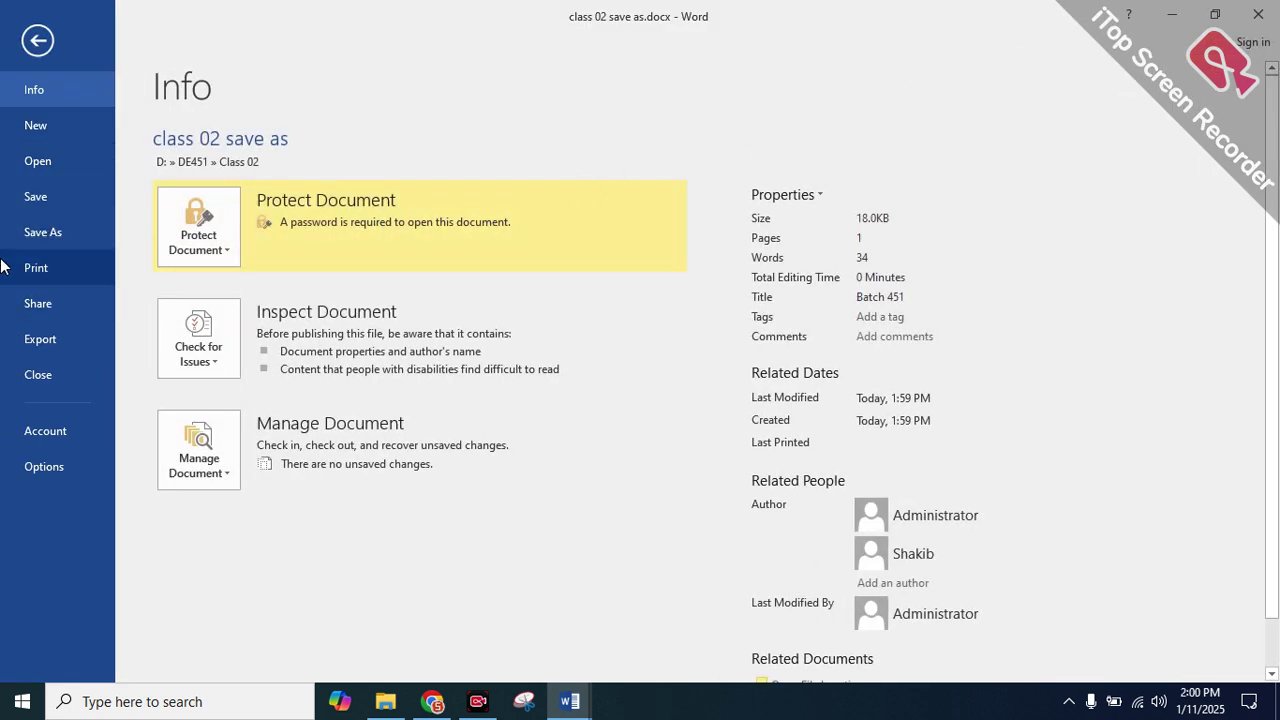
left_click(1182, 10)
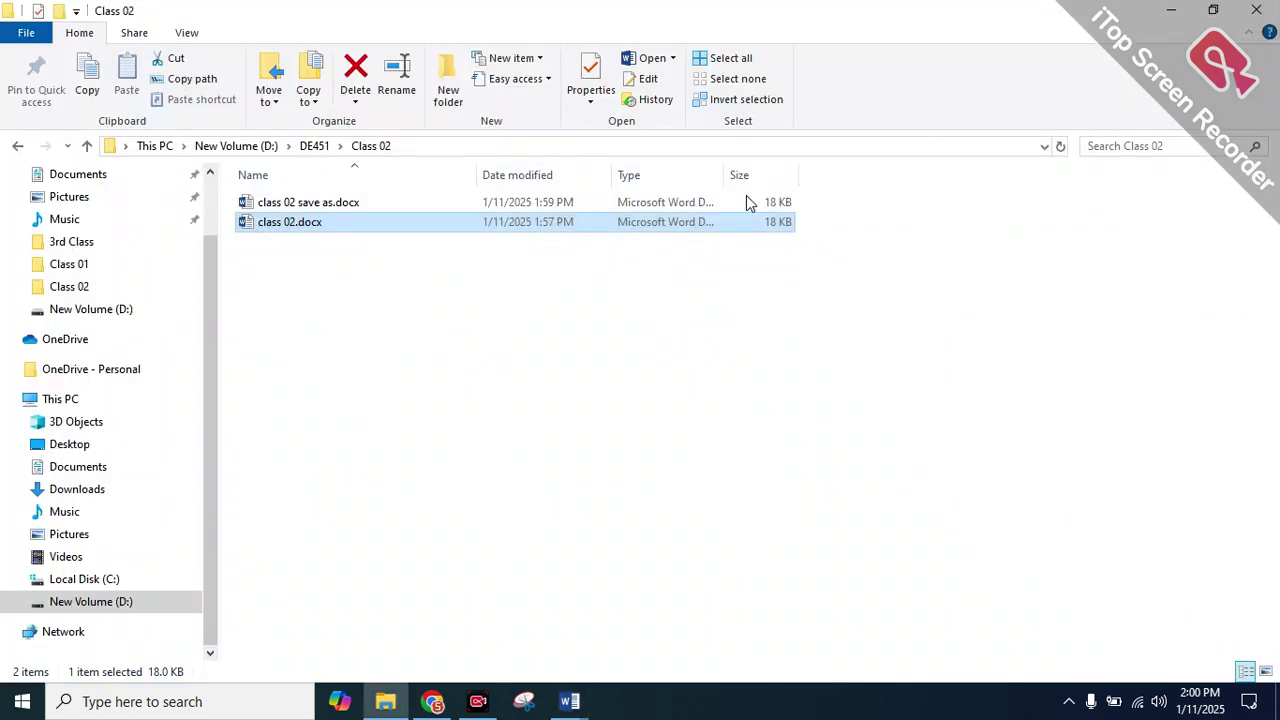
Close the class 02 save as window and show the Print page for class 02.docx
mouse_move(561, 701)
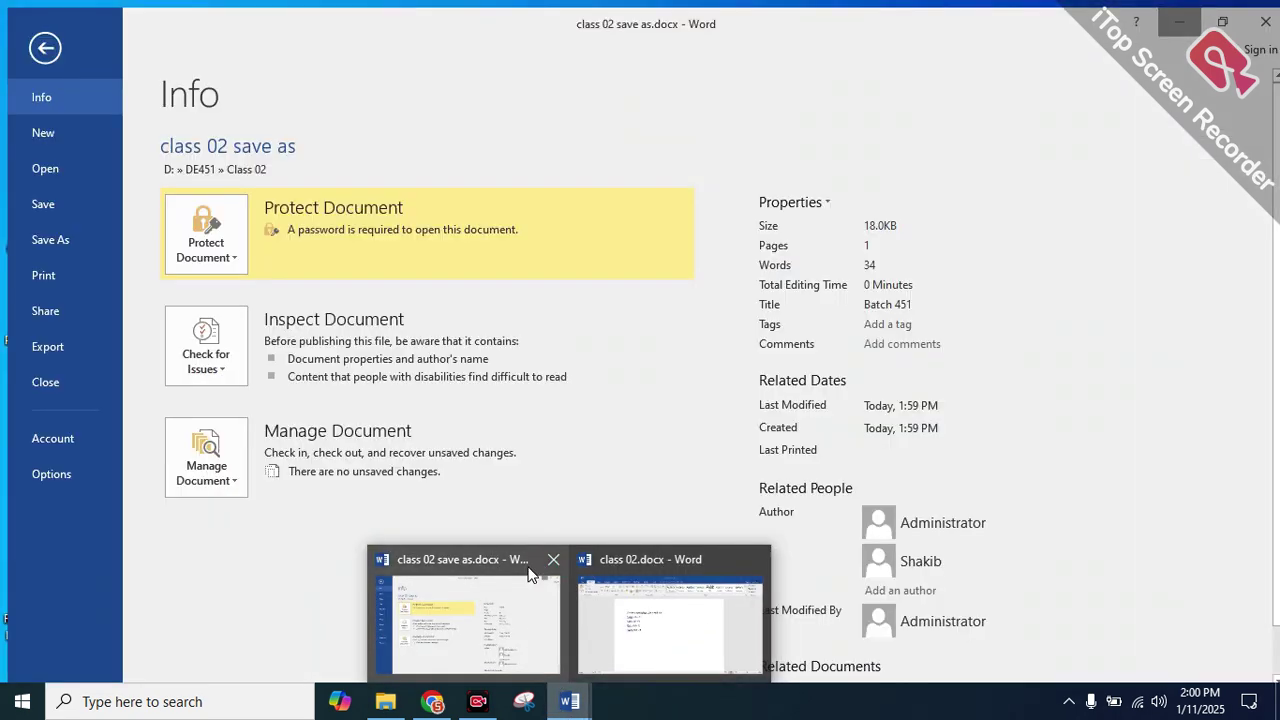
left_click(553, 559)
left_click(589, 594)
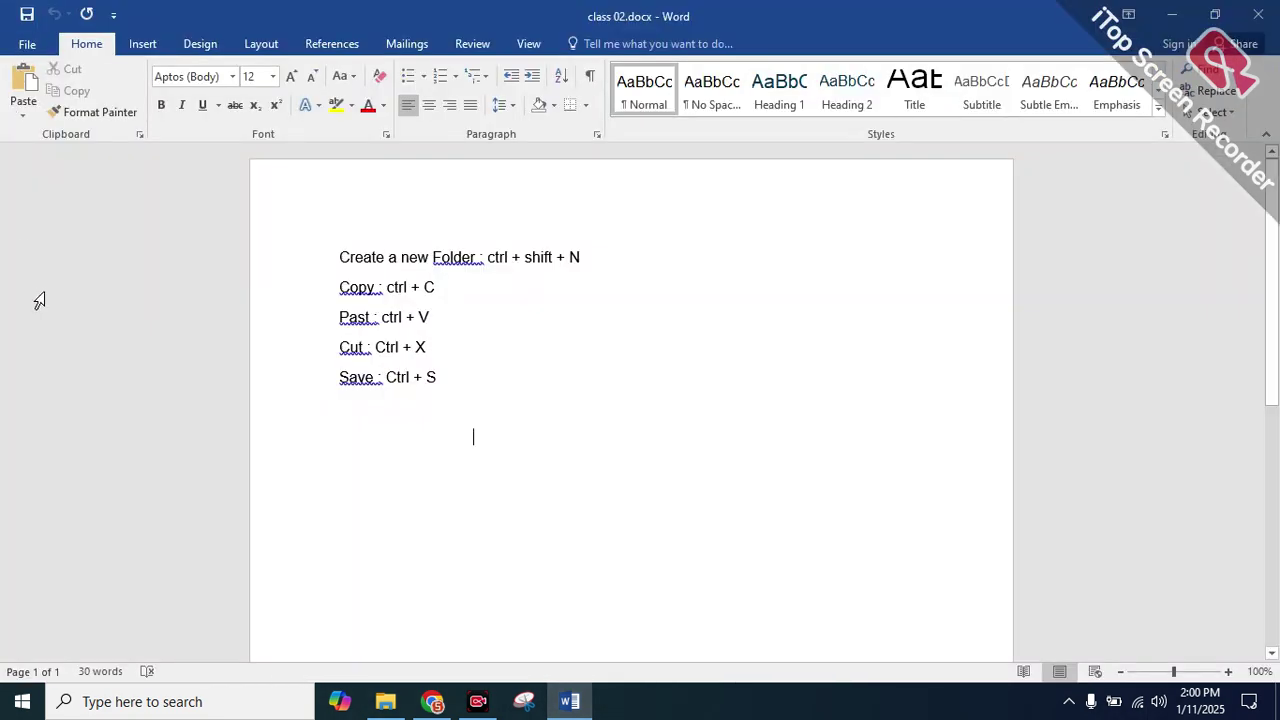
left_click(22, 46)
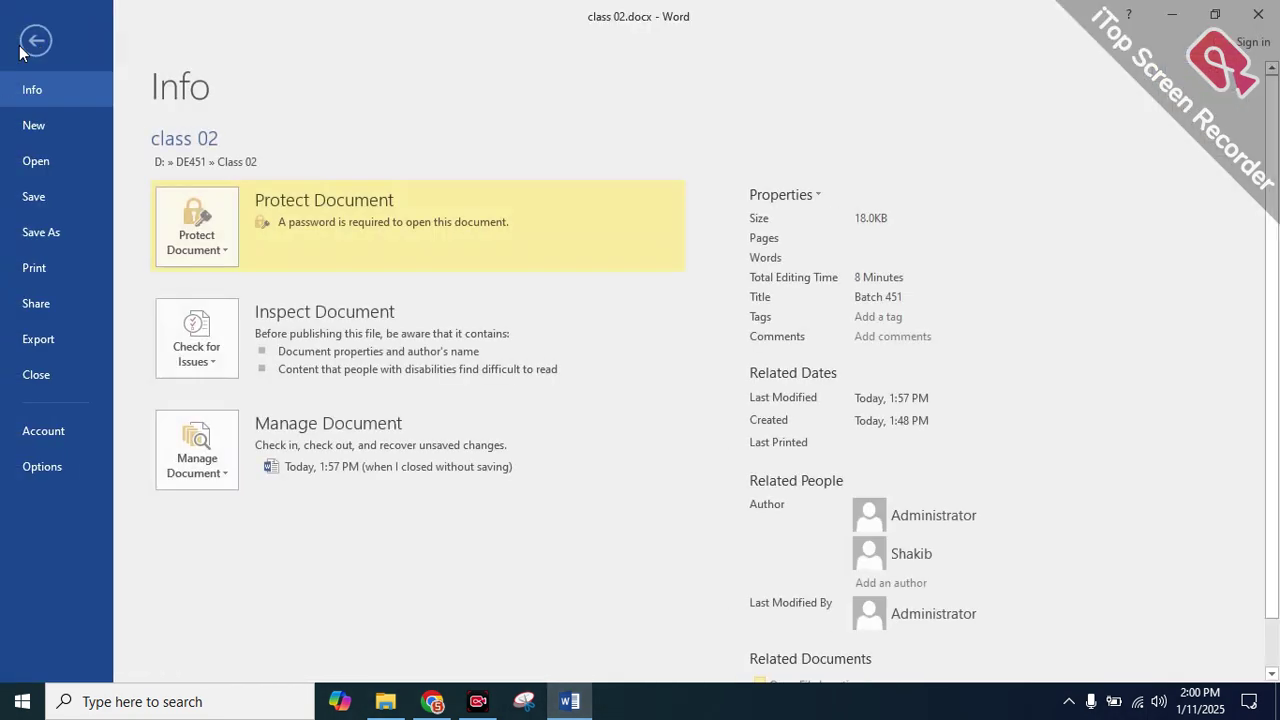
left_click(47, 266)
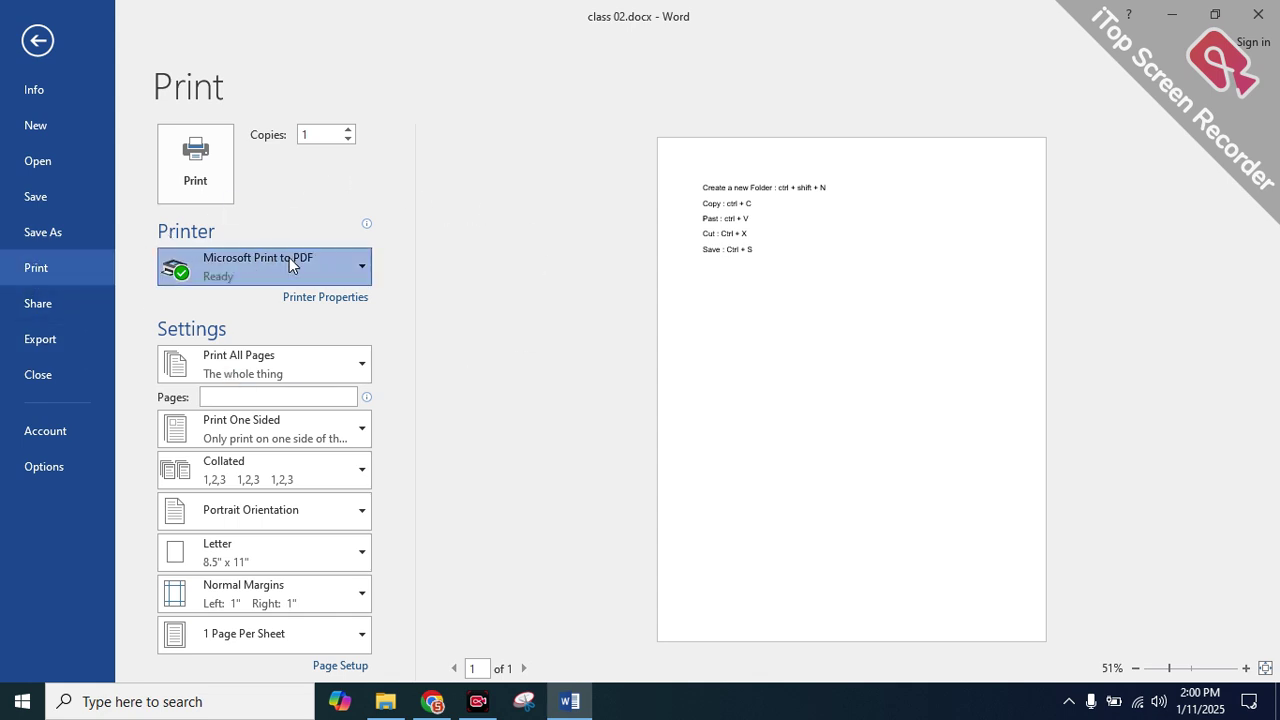
Change the print range for class 02.docx from Print All Pages to Custom Print
left_click(251, 372)
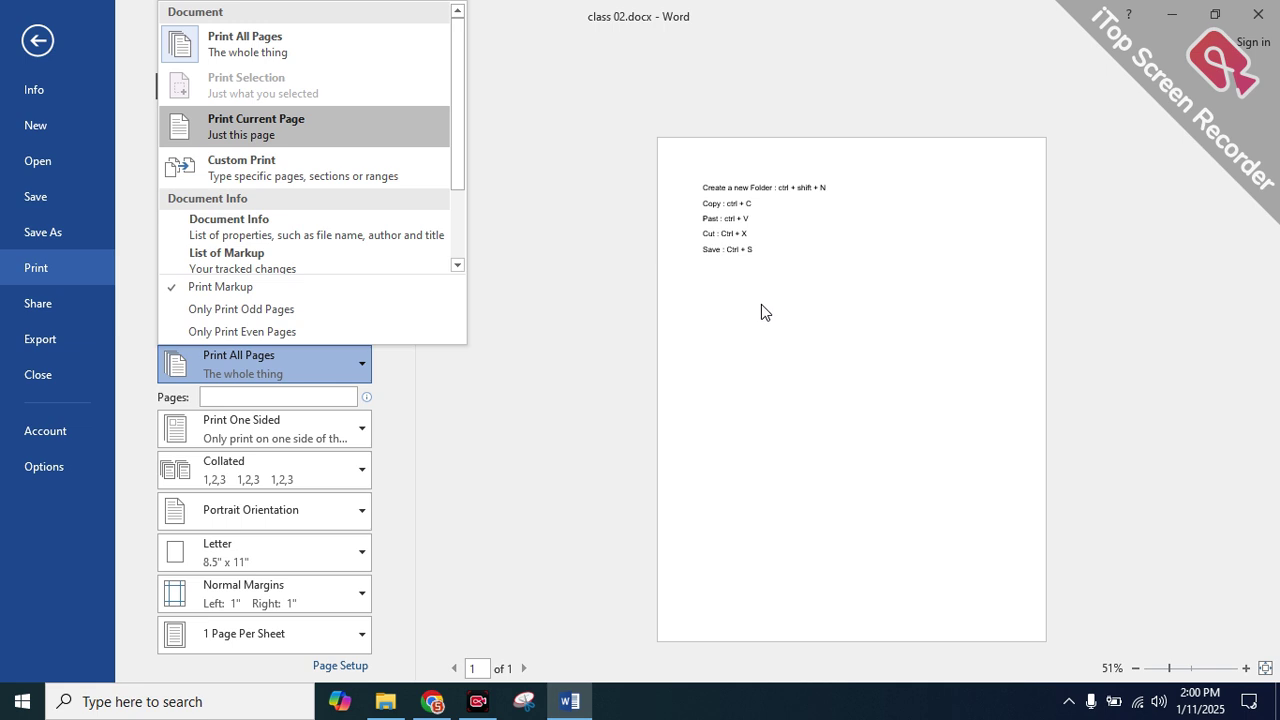
left_click(251, 173)
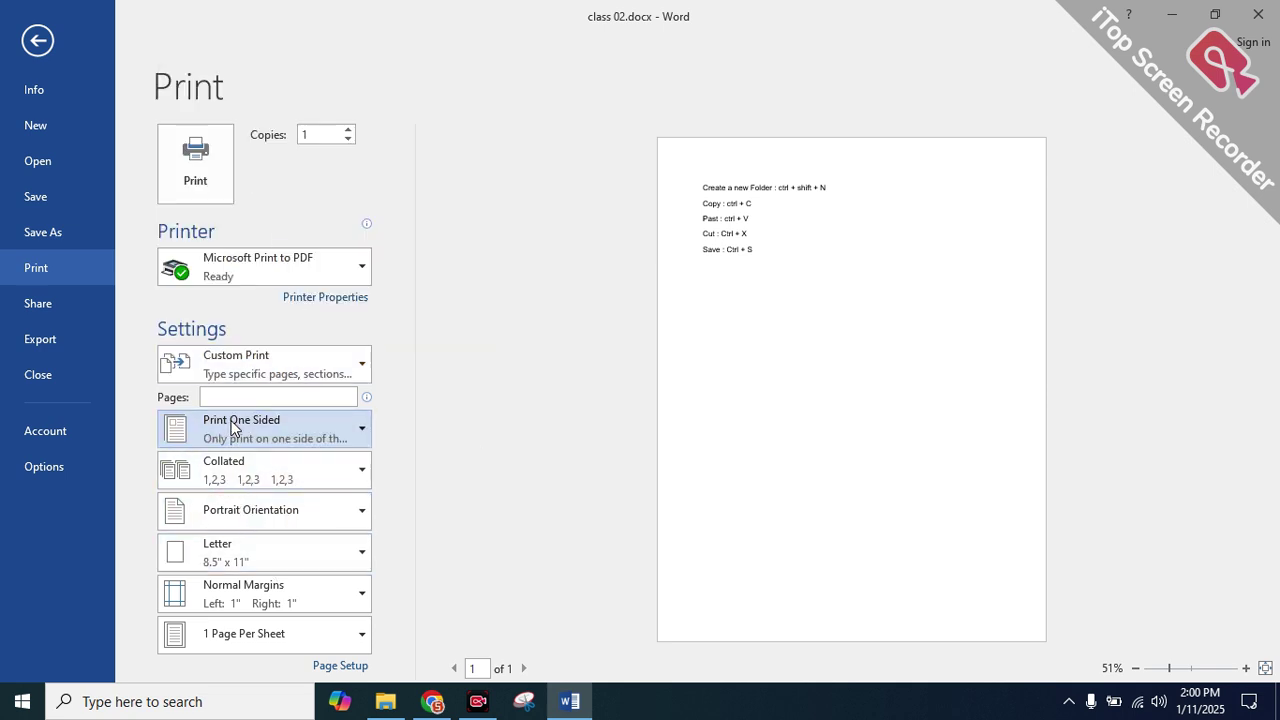
left_click(232, 372)
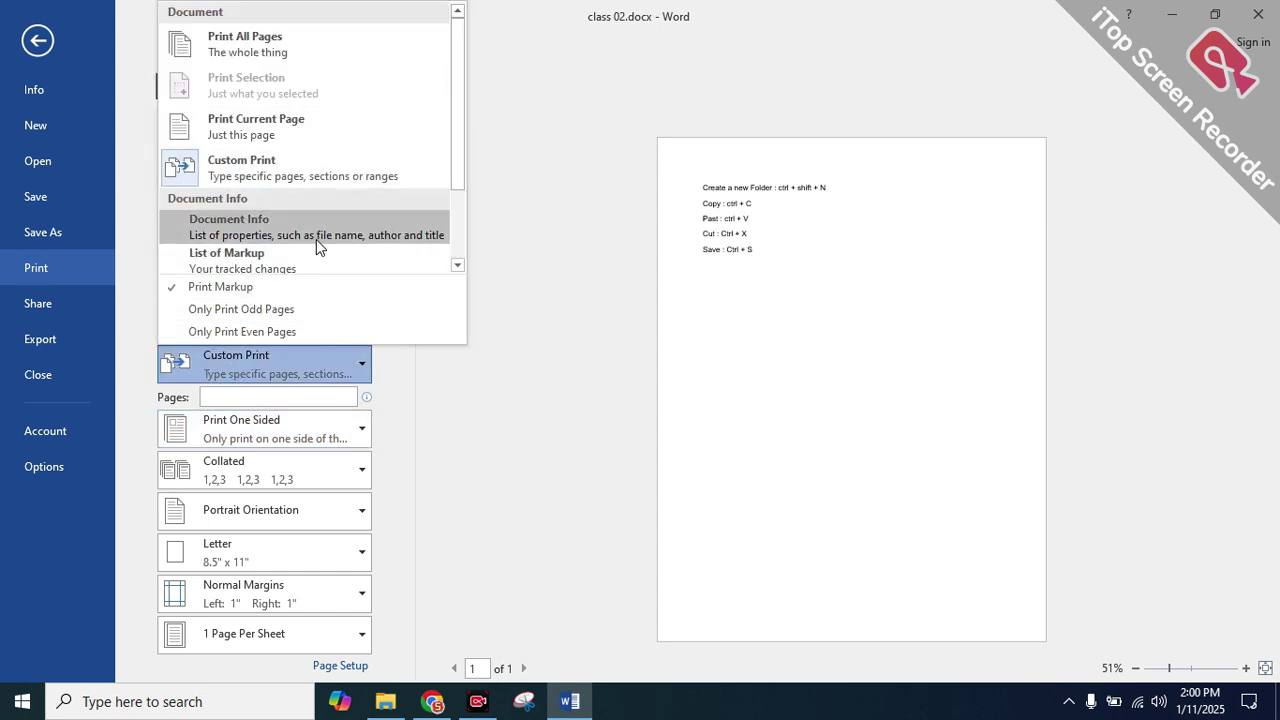
scroll(312, 235, "down", 2)
scroll(232, 167, "up", 3)
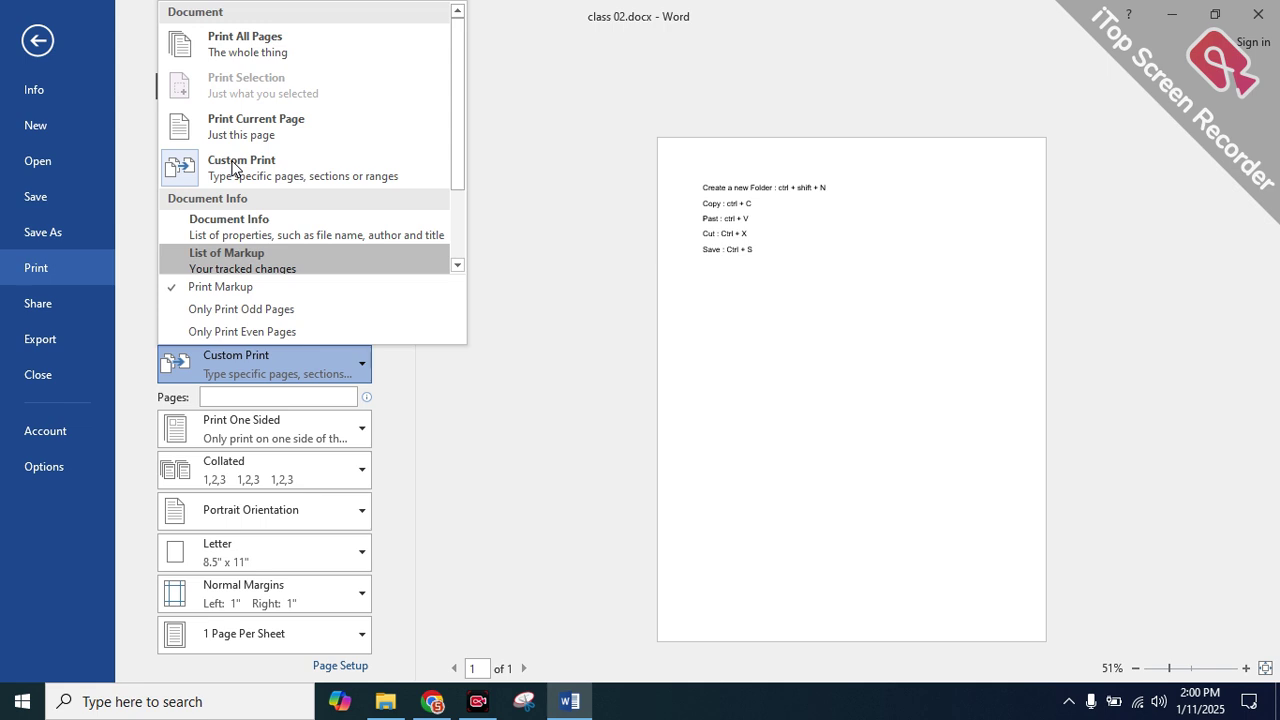
scroll(270, 168, "down", 2)
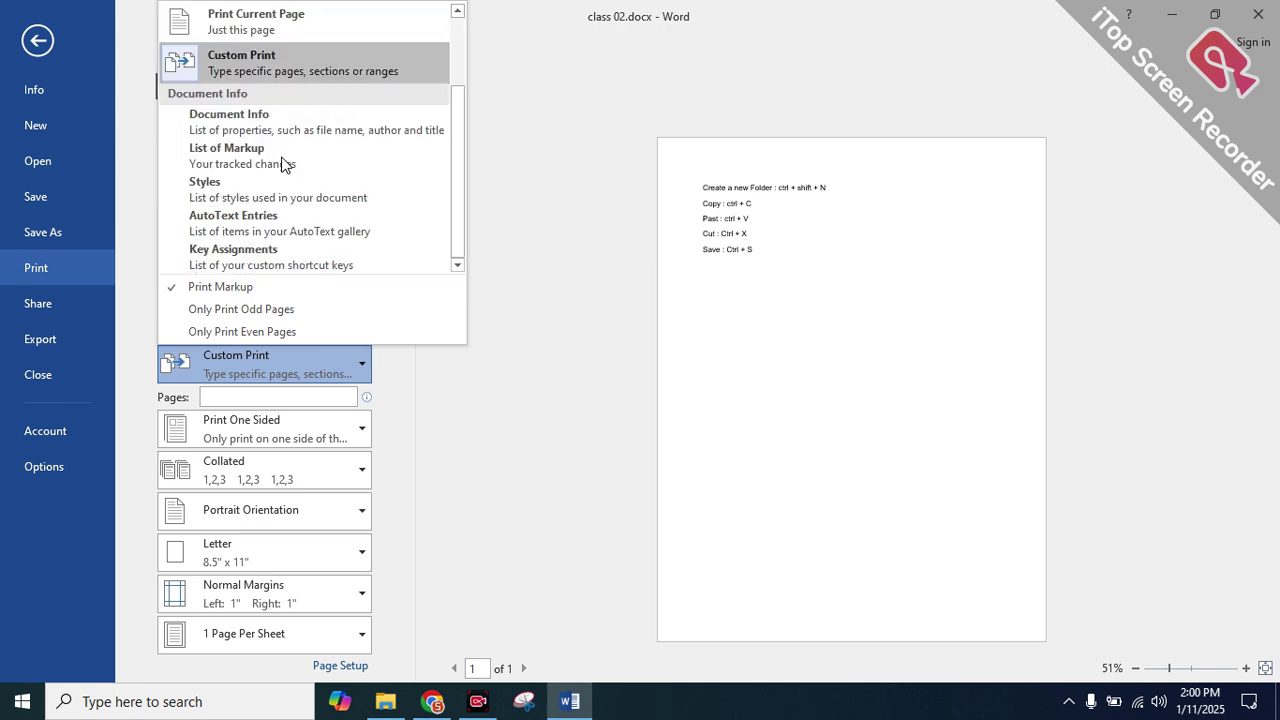
Switch one-sided printing to Manually Print on Both Sides
left_click(628, 449)
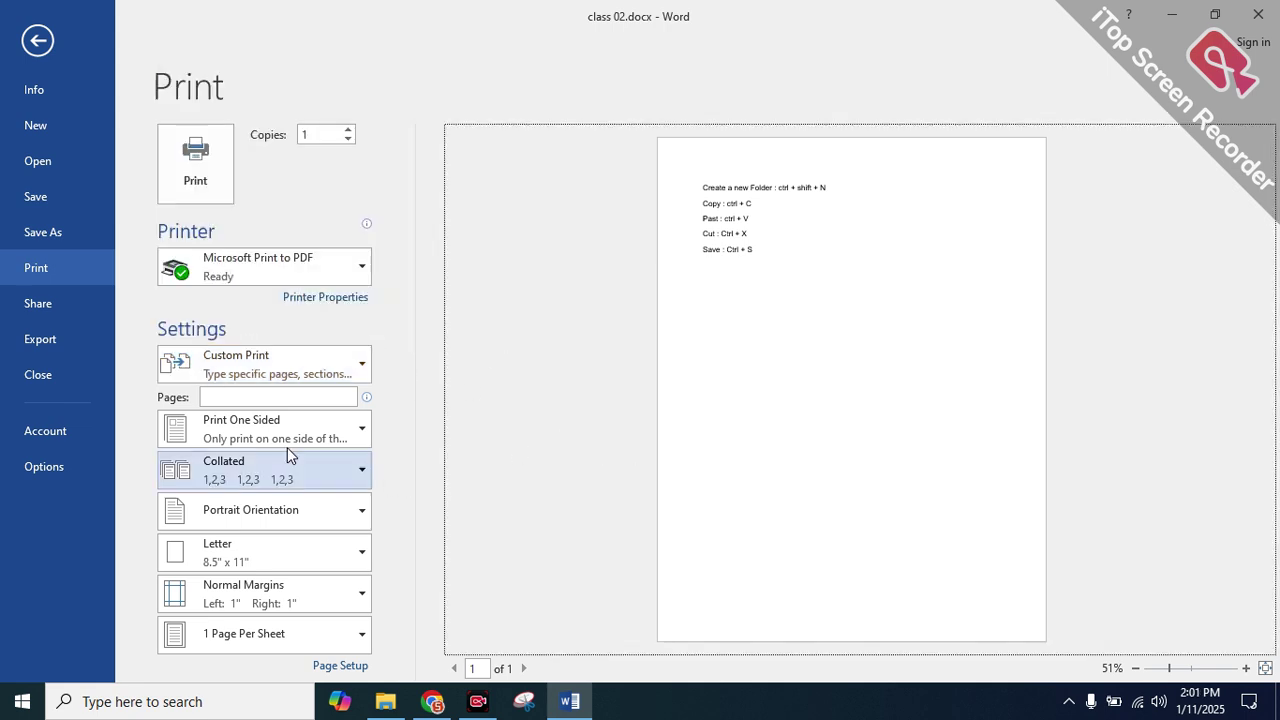
left_click(264, 438)
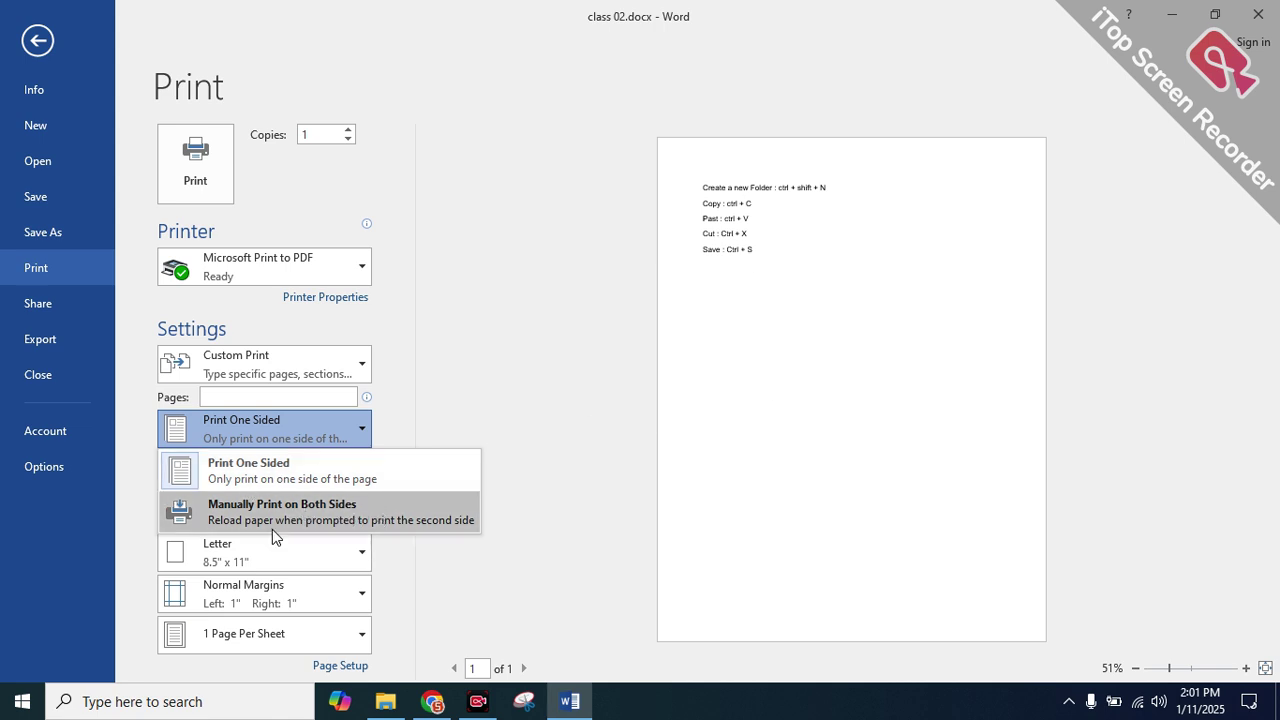
left_click(236, 512)
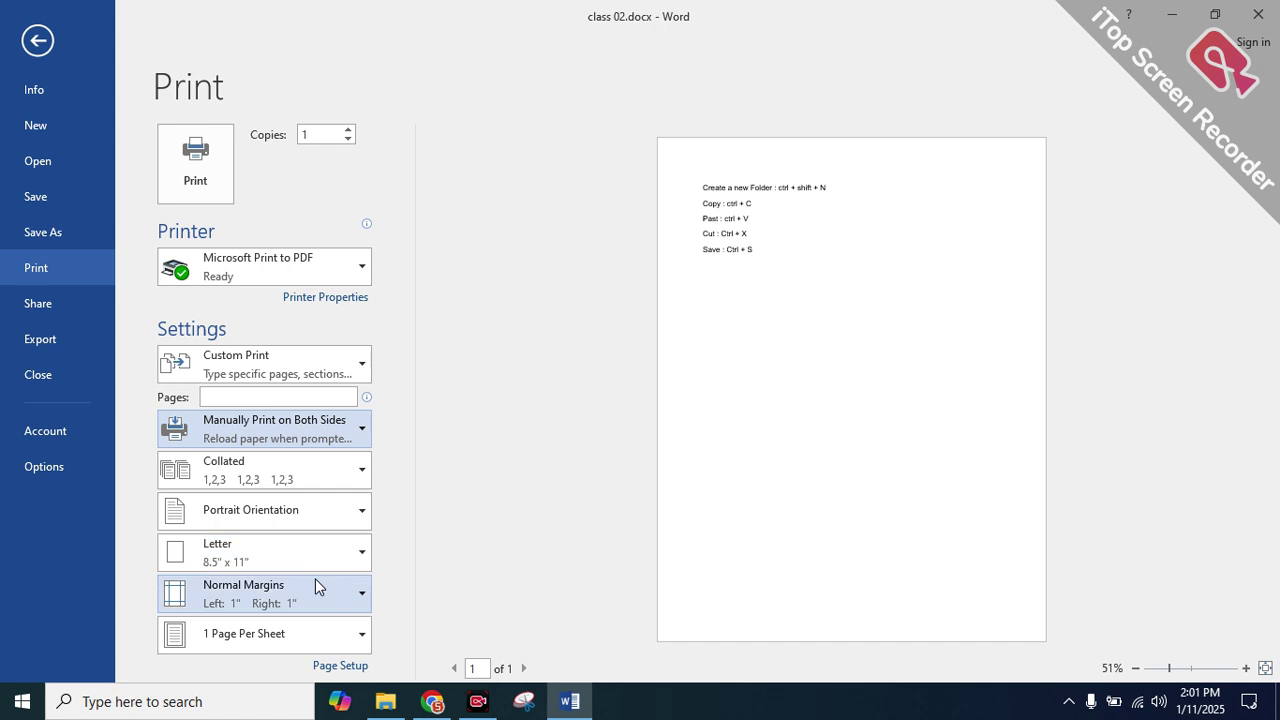
left_click(236, 641)
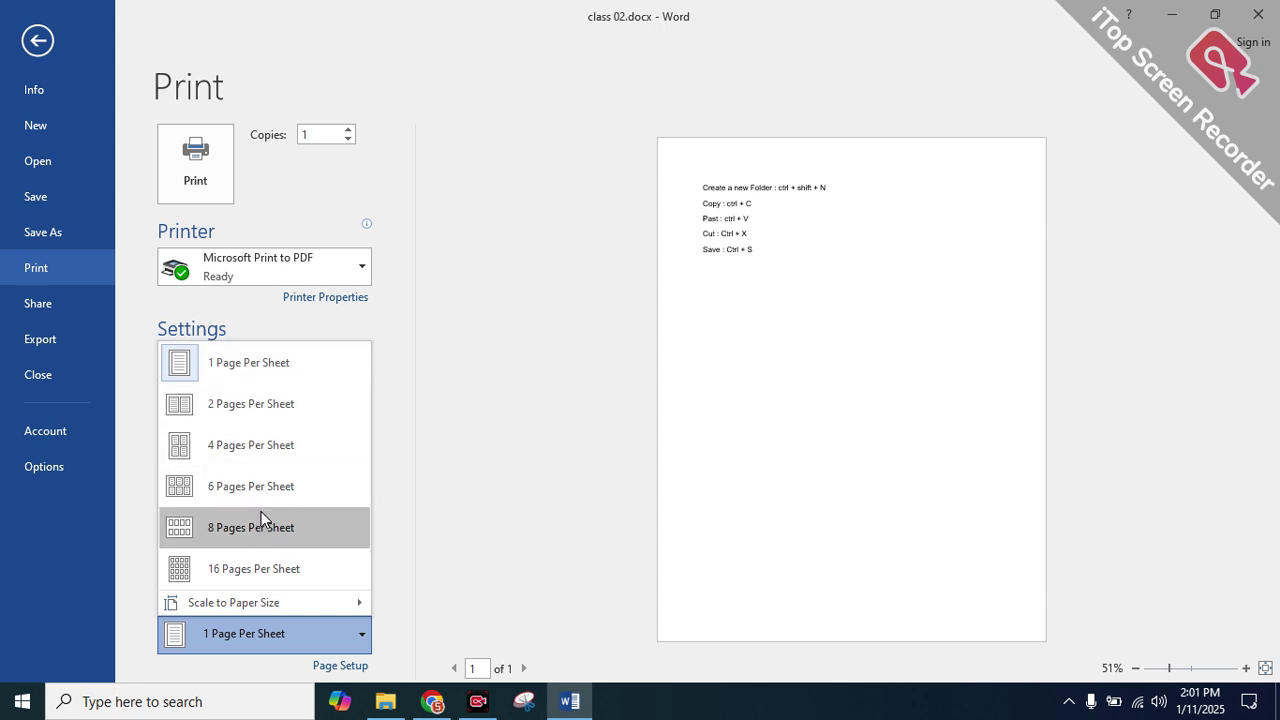
Keep 1 Page Per Sheet, try printing, dismiss the invalid print range warning, then open Share
left_click(207, 639)
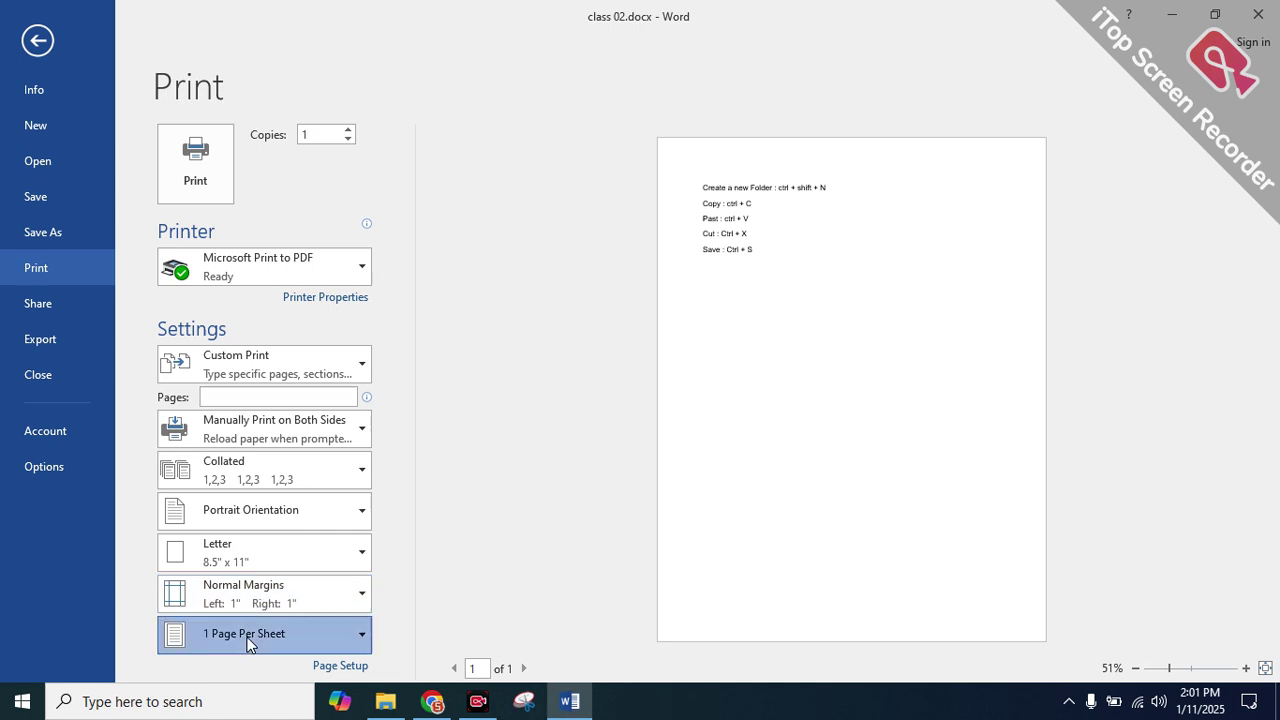
left_click(249, 640)
left_click(418, 551)
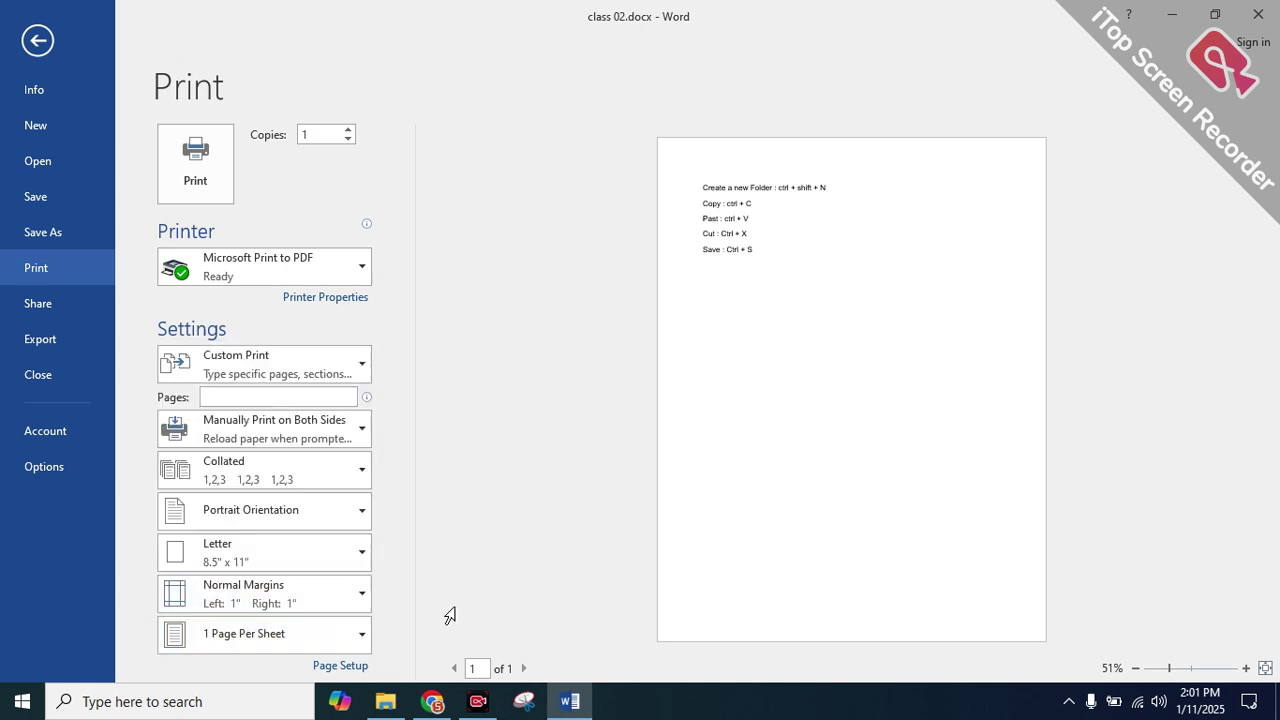
left_click(189, 159)
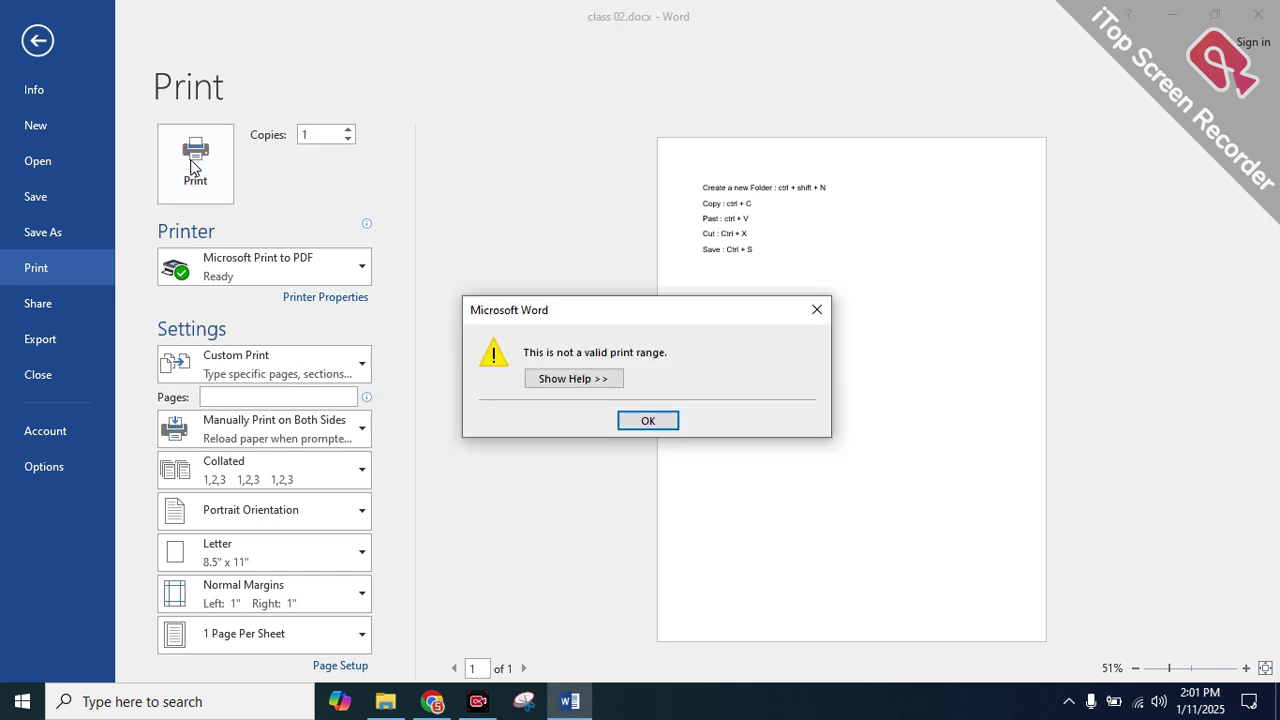
left_click(647, 423)
left_click(68, 306)
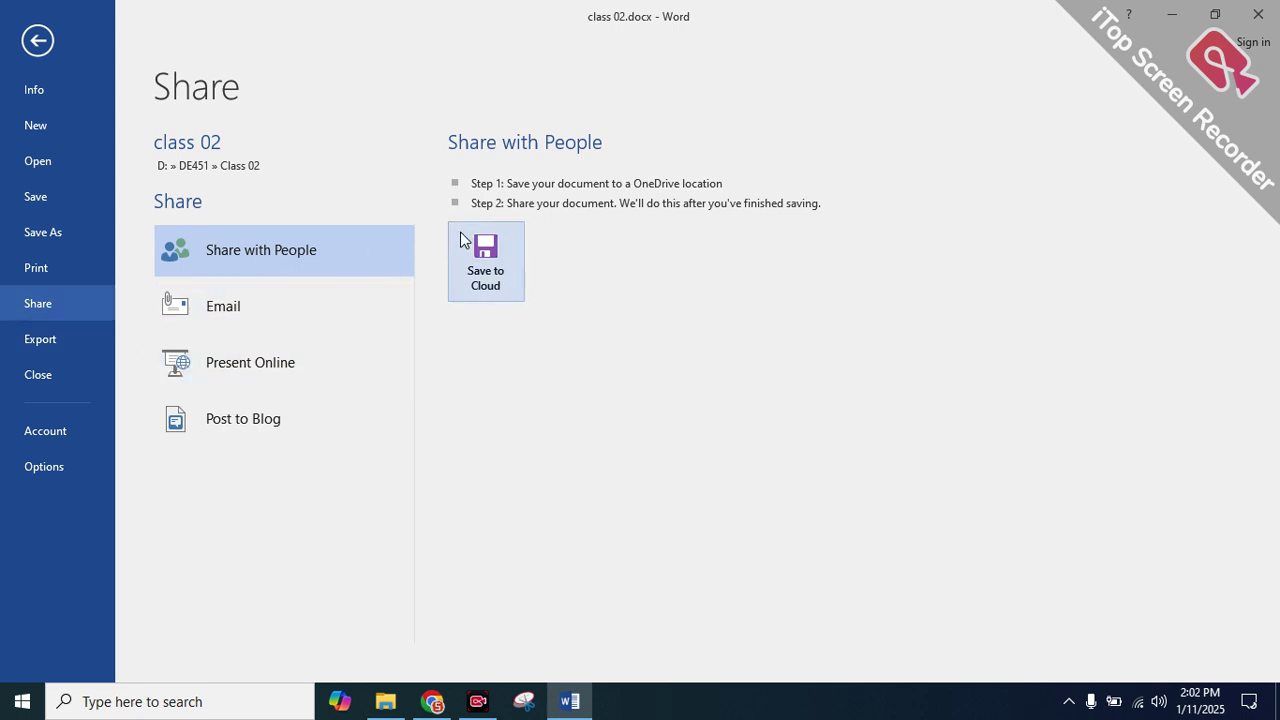
Look at the Save to Cloud and Email sharing options, then minimize Word
left_click(470, 255)
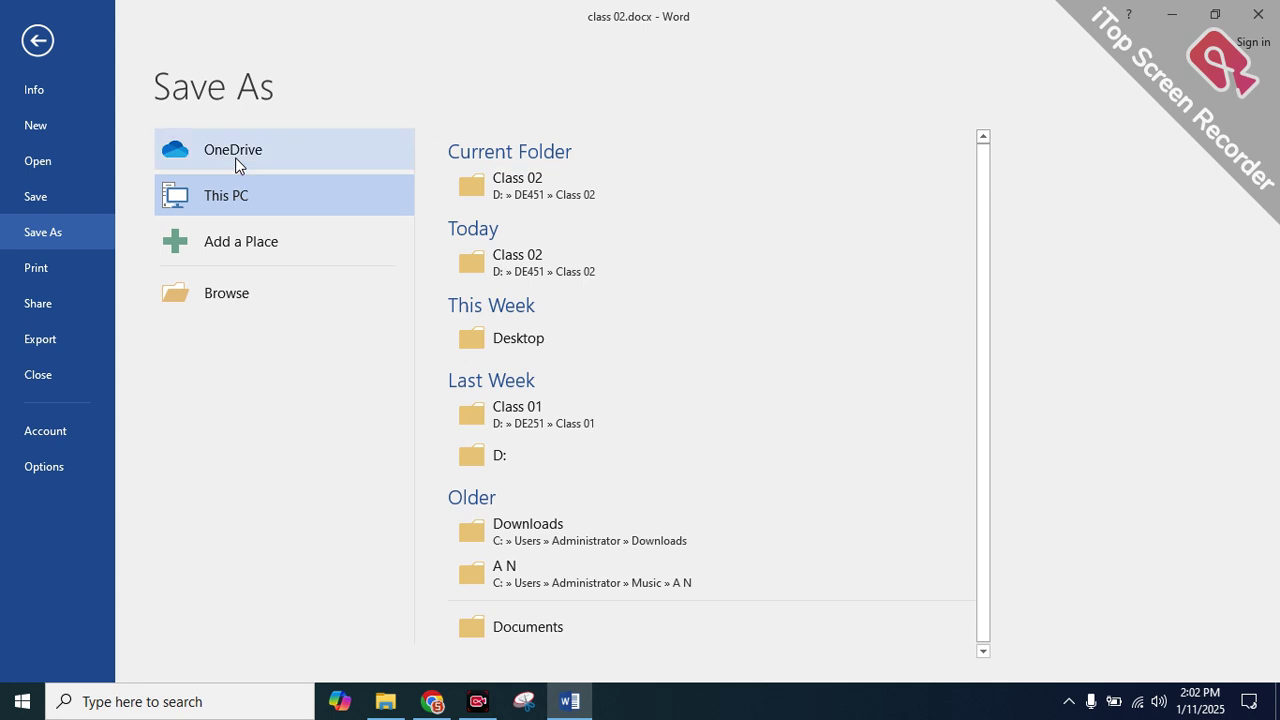
left_click(46, 303)
left_click(350, 293)
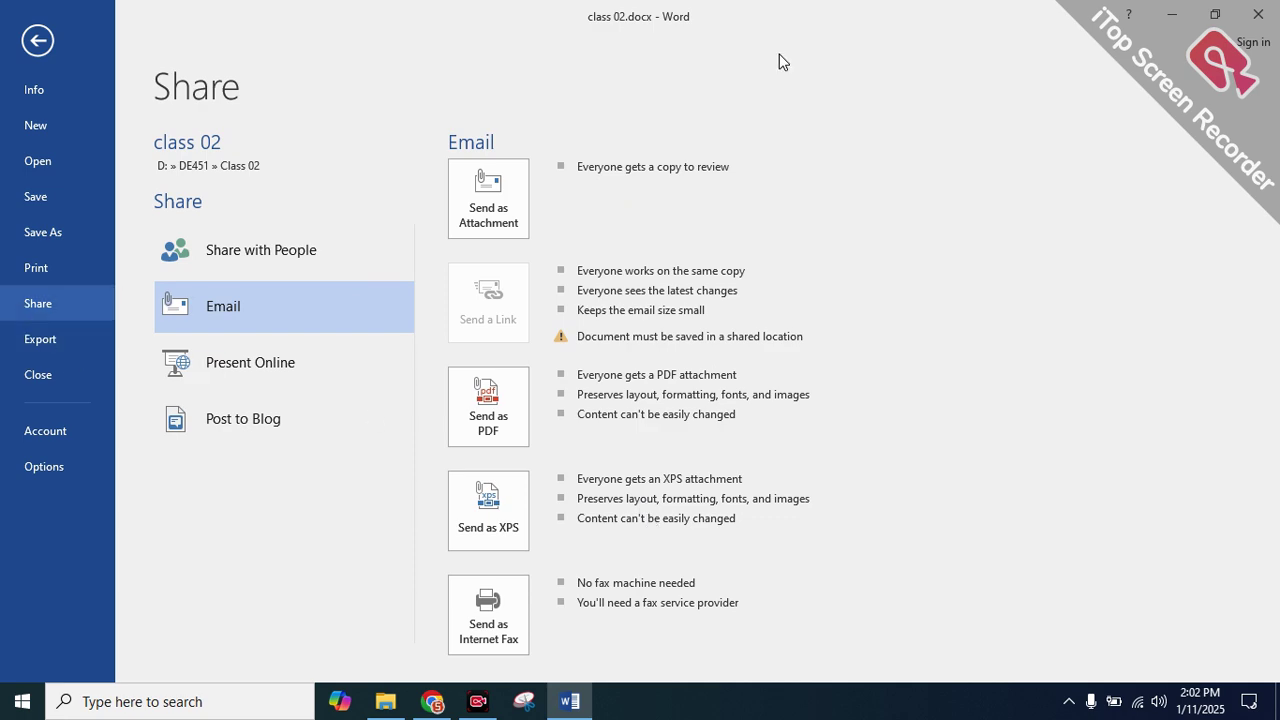
left_click(1172, 14)
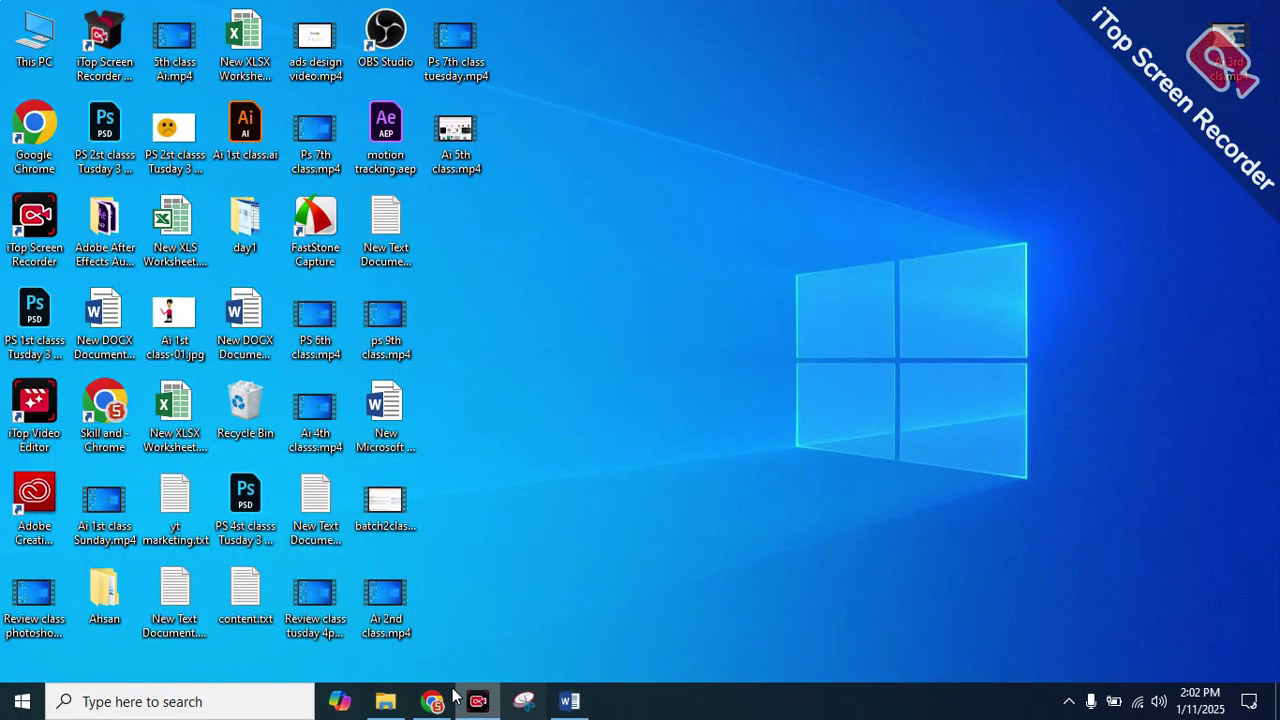
Open Gmail in a new Chrome tab, then minimize the browser
left_click(441, 702)
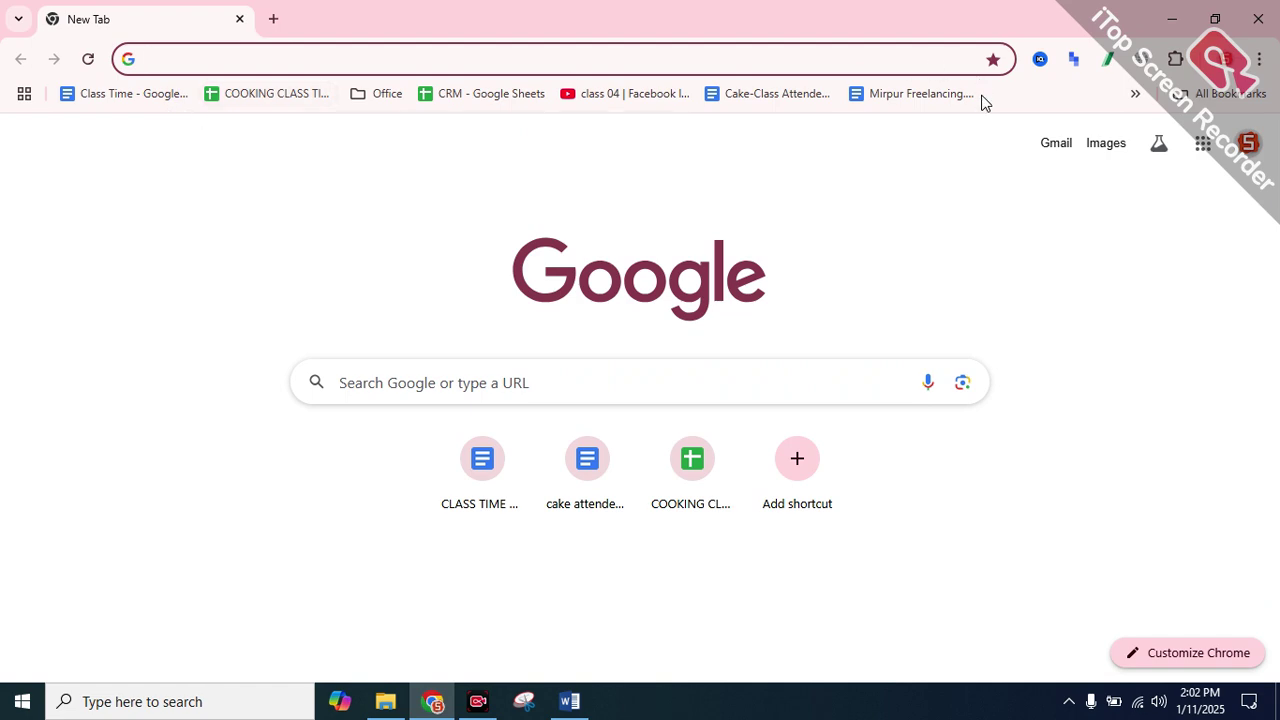
left_click(1053, 147)
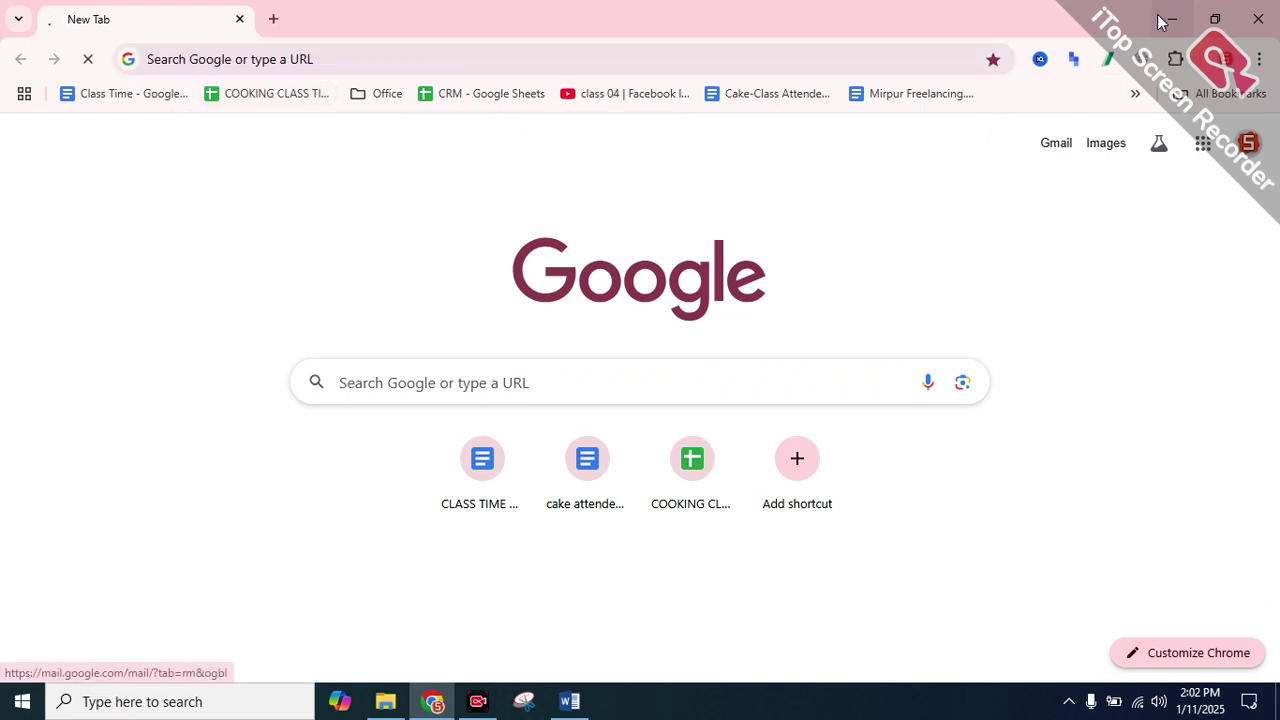
left_click(1172, 19)
Back in Word, start Export > Create PDF/XPS, then close the publish dialog
left_click(583, 705)
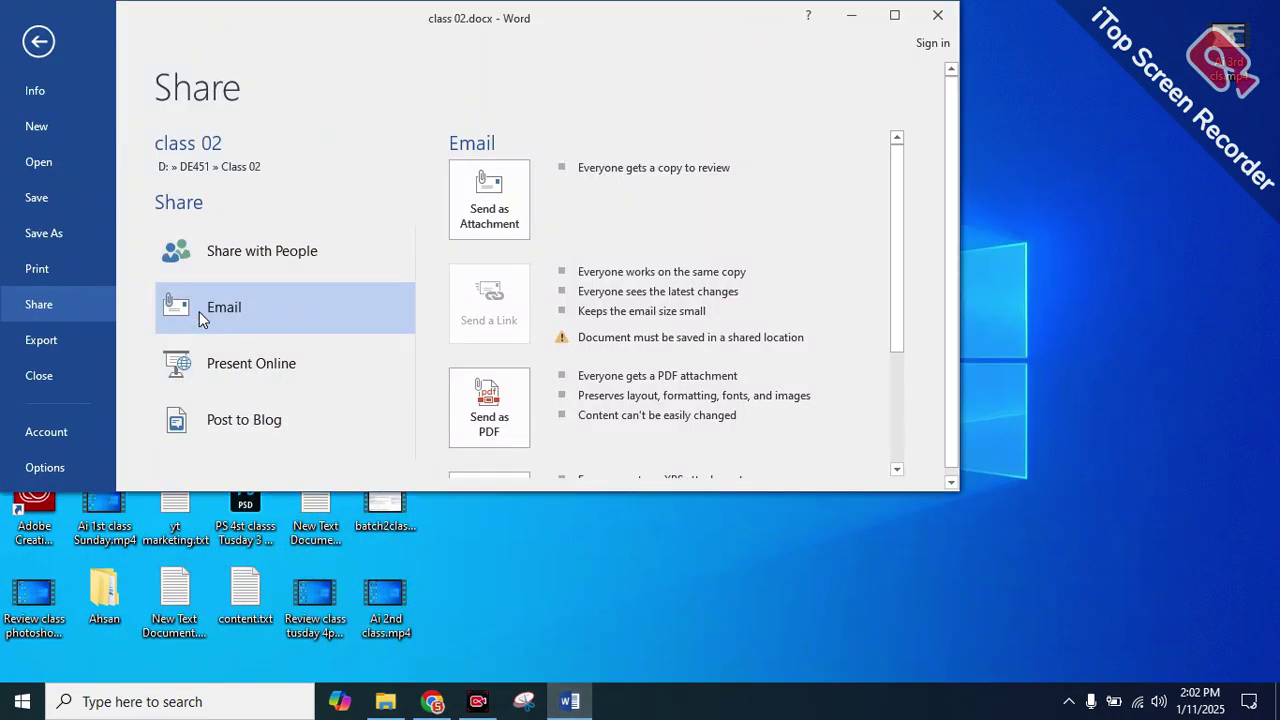
left_click(45, 341)
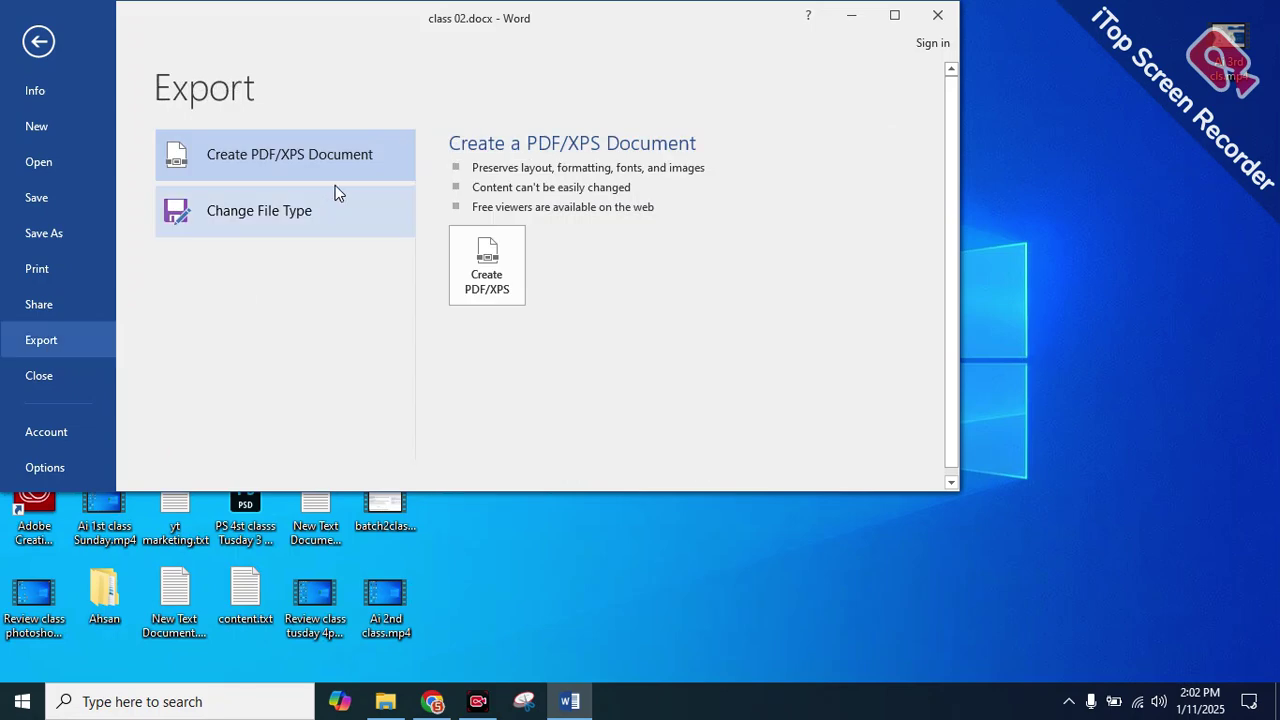
left_click(487, 265)
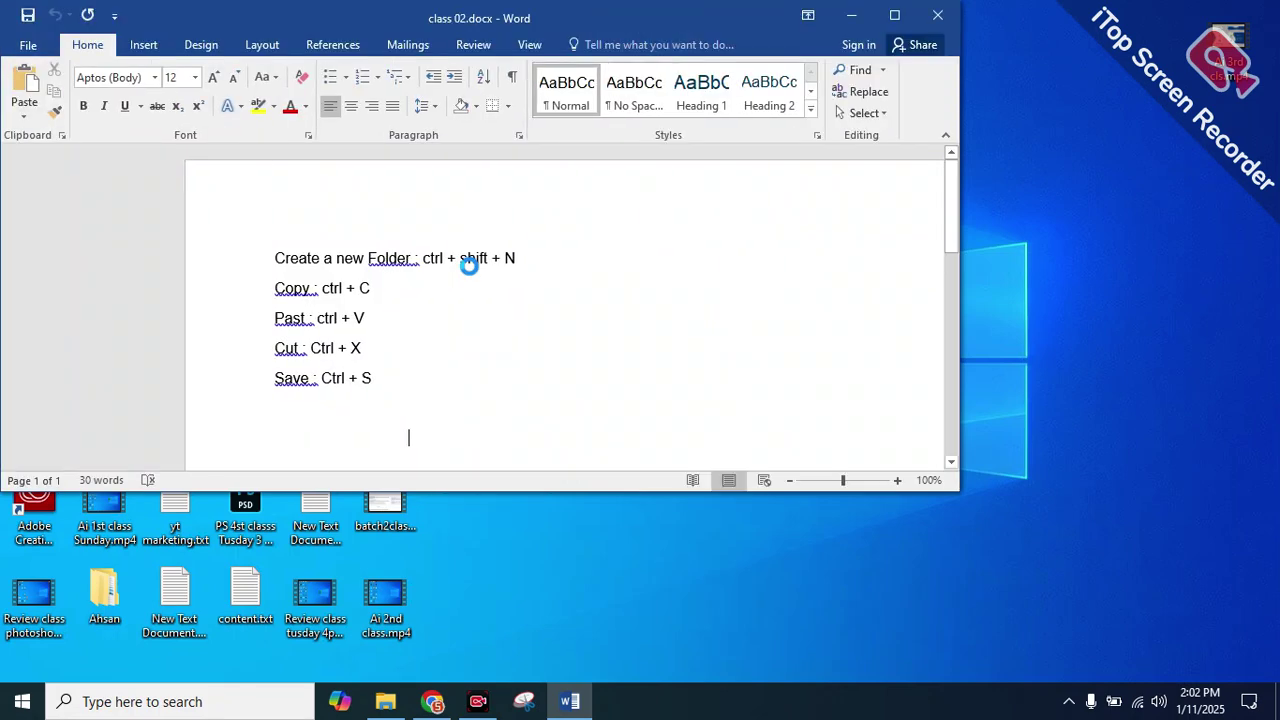
left_click(619, 14)
Maximize Word and show class 02's Info page (18.0KB, 30 words)
double_click(31, 48)
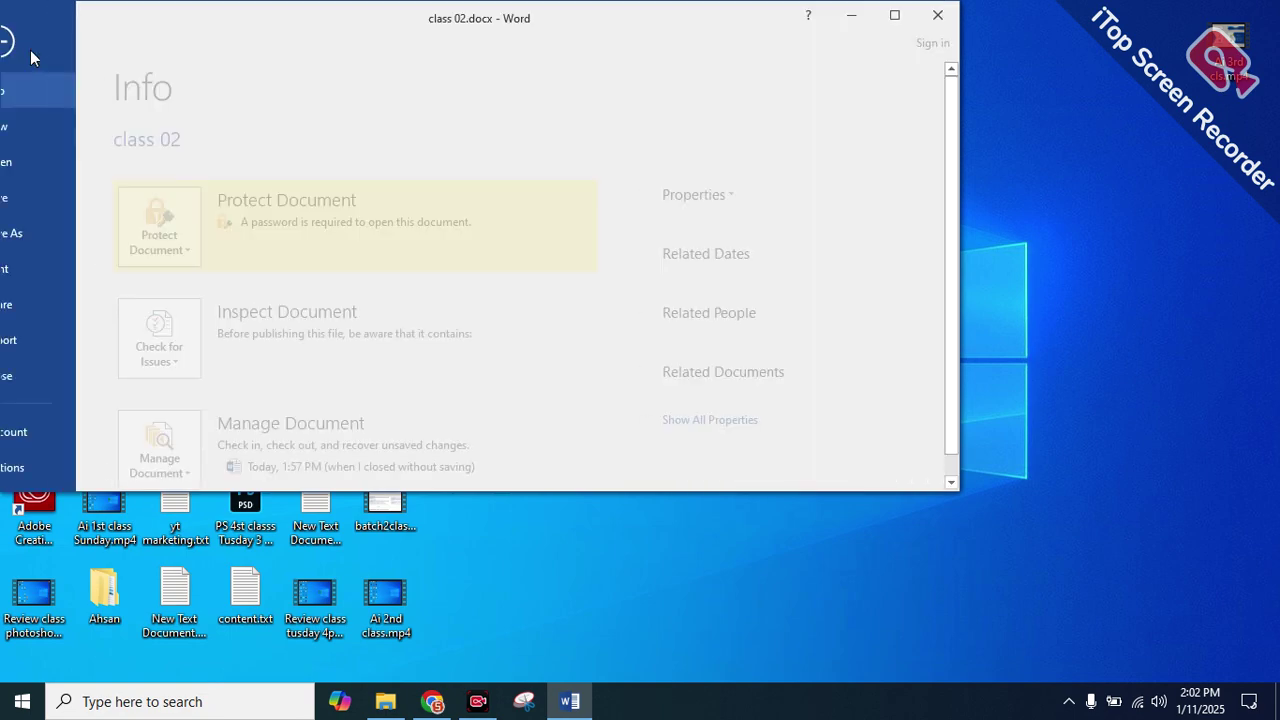
left_click(28, 46)
left_click(894, 15)
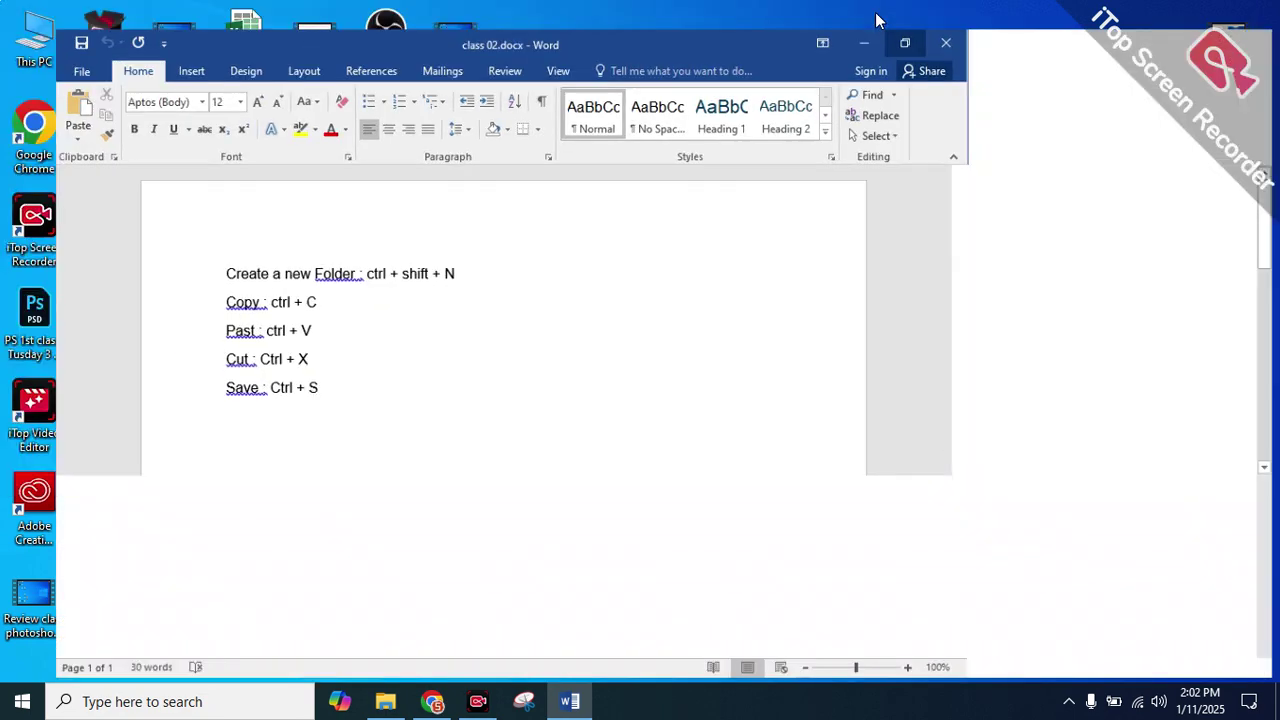
double_click(37, 47)
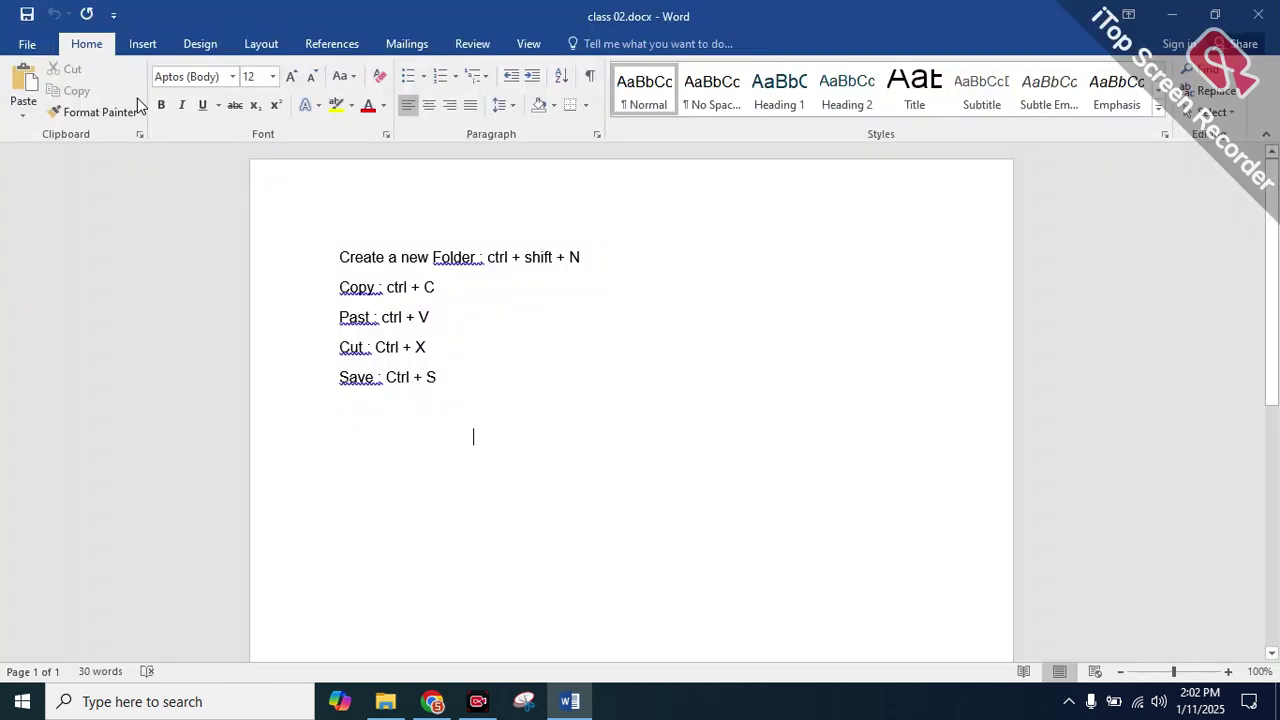
left_click(20, 44)
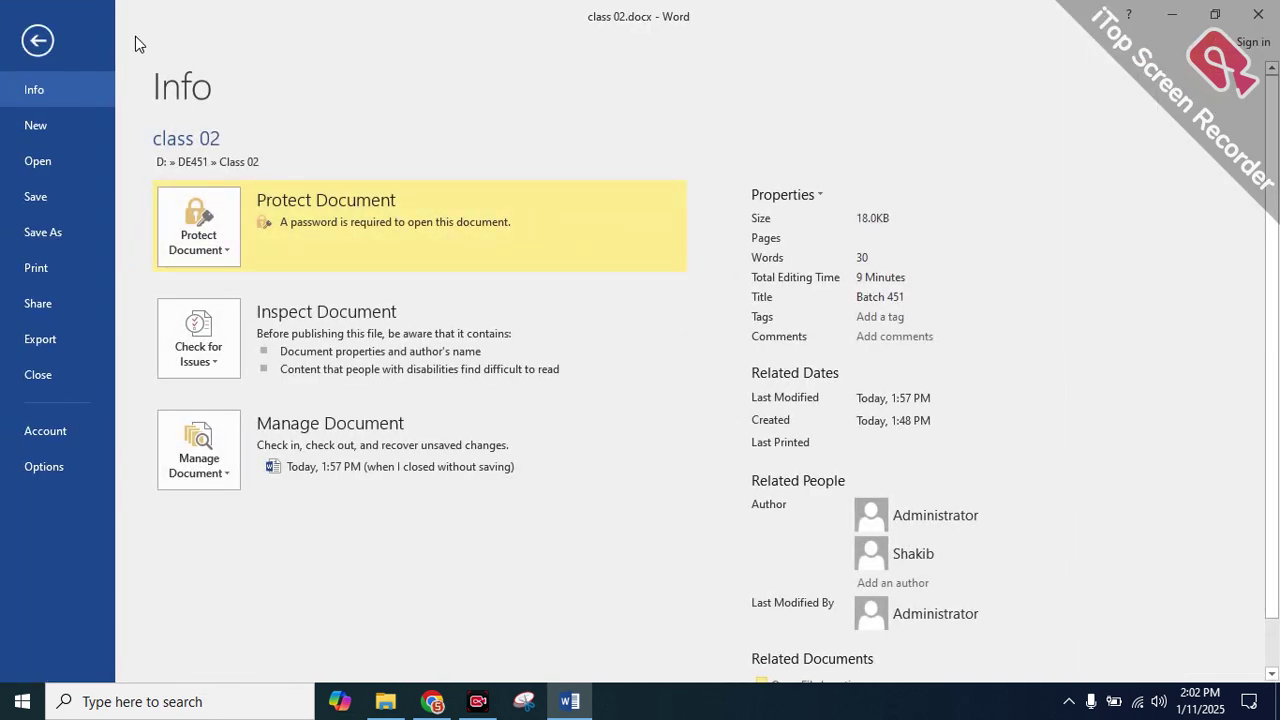
From Export, choose Create PDF/XPS to open the publish dialog for class 02.pdf
mouse_move(372, 355)
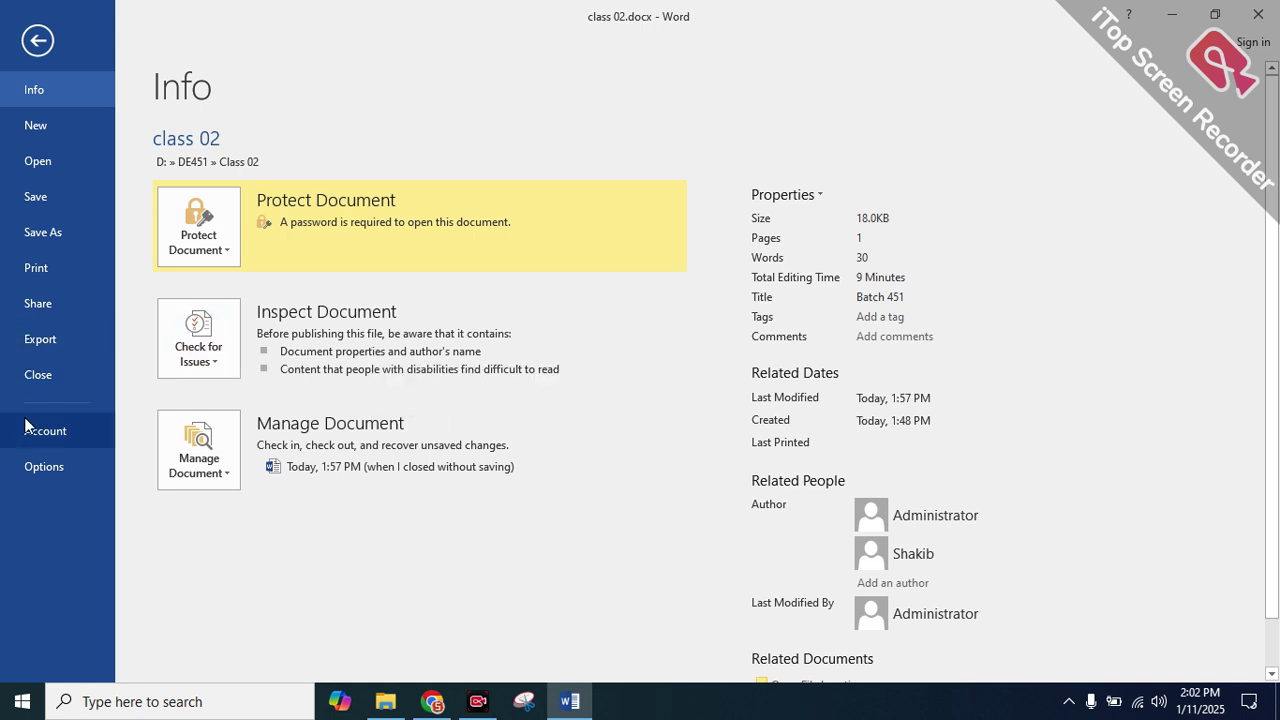
left_click(45, 338)
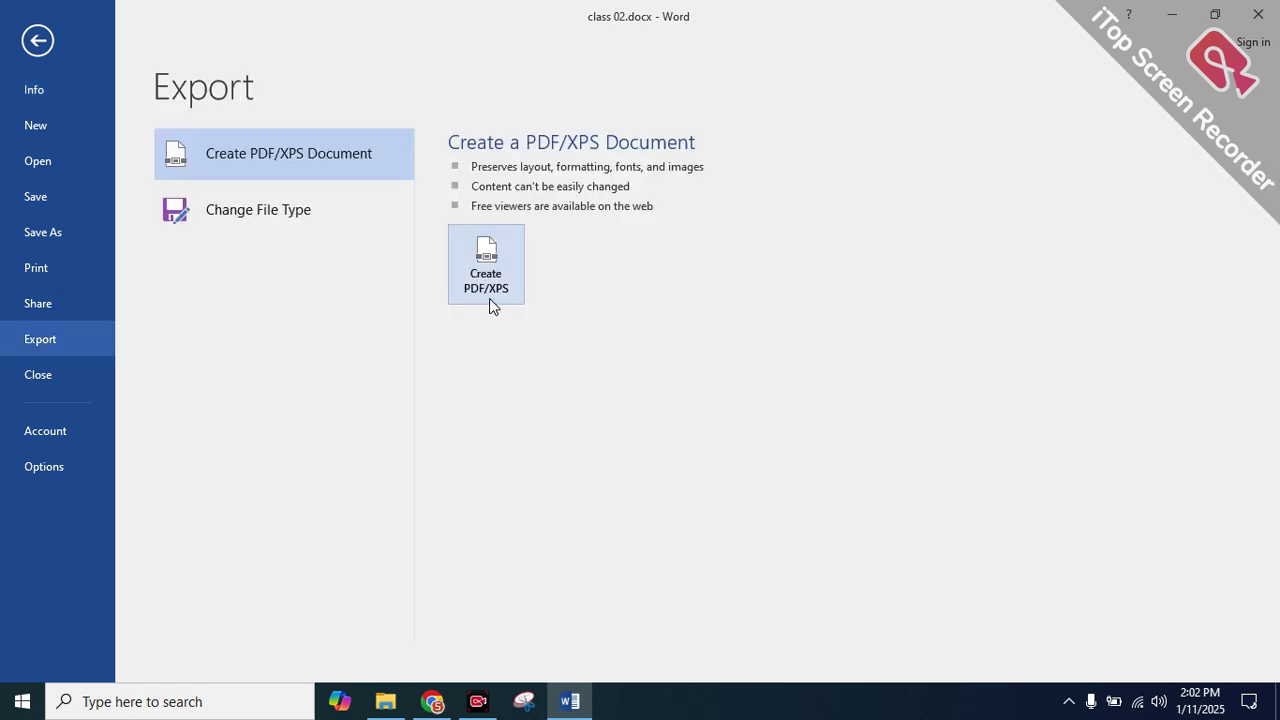
left_click(465, 254)
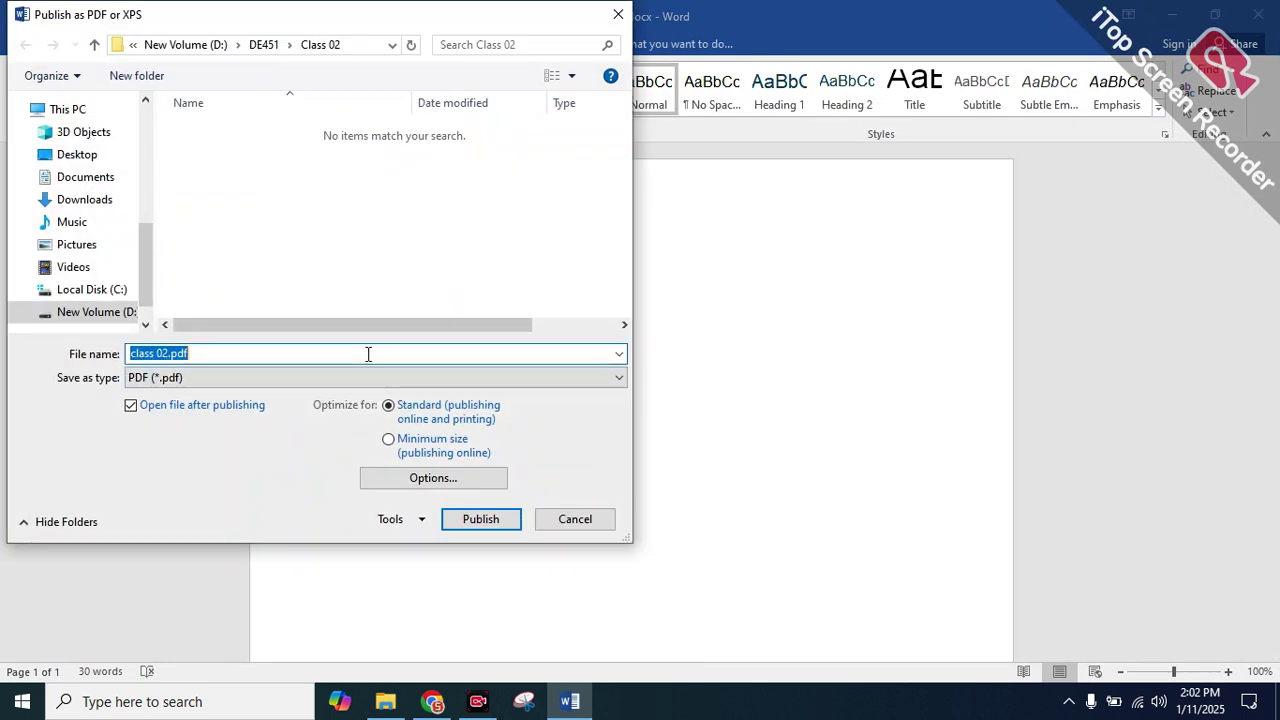
Publish class 02.pdf as PDF into Class 02, confirm the password warning, and return to the document
left_click(265, 377)
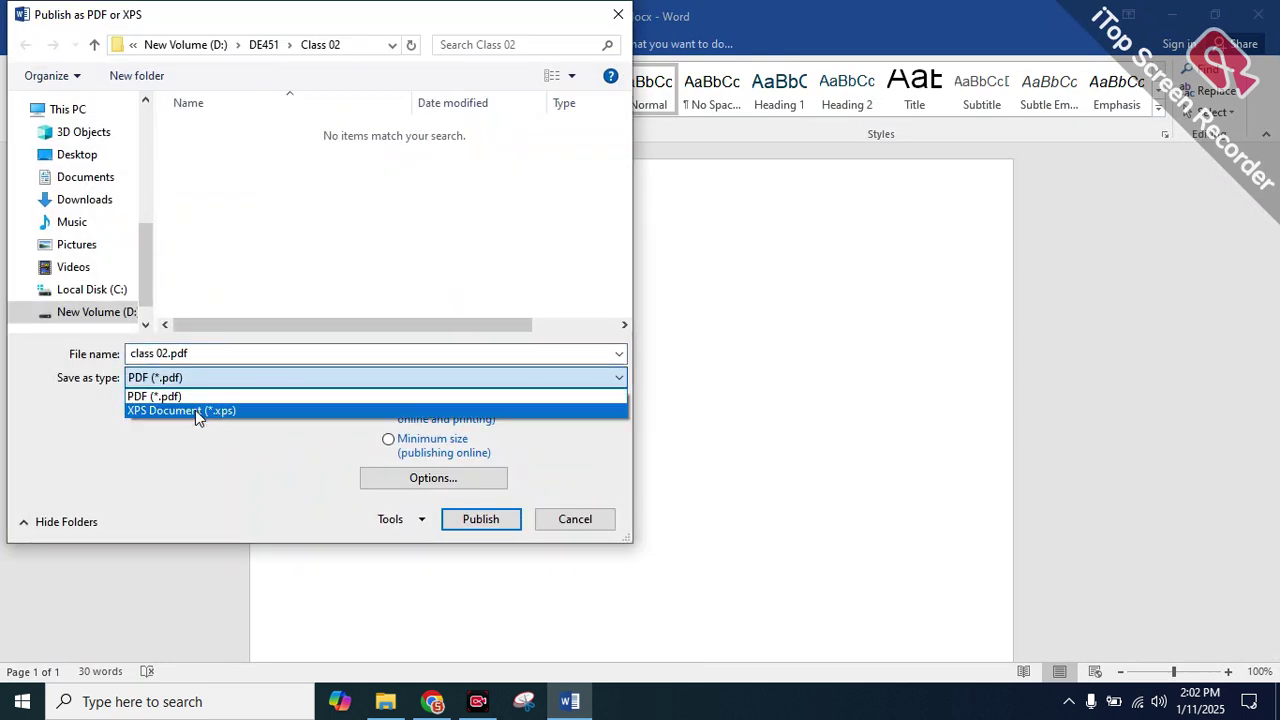
left_click(195, 410)
left_click(196, 384)
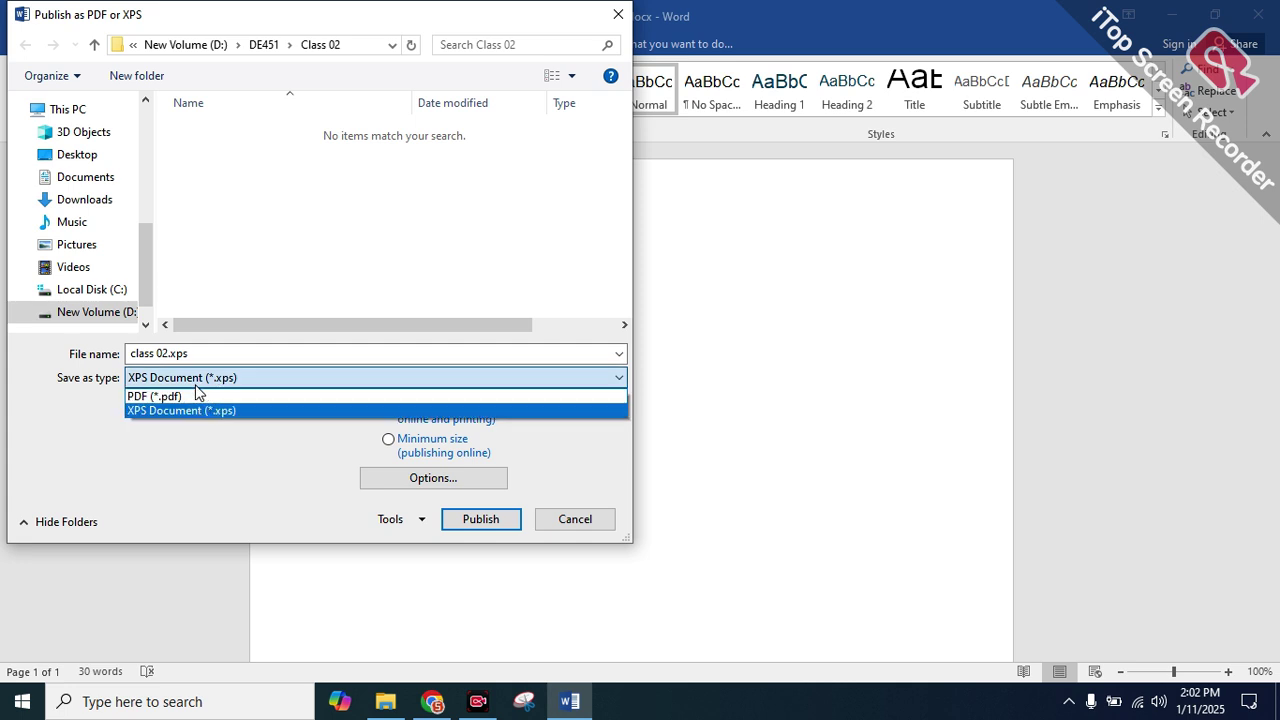
left_click(196, 395)
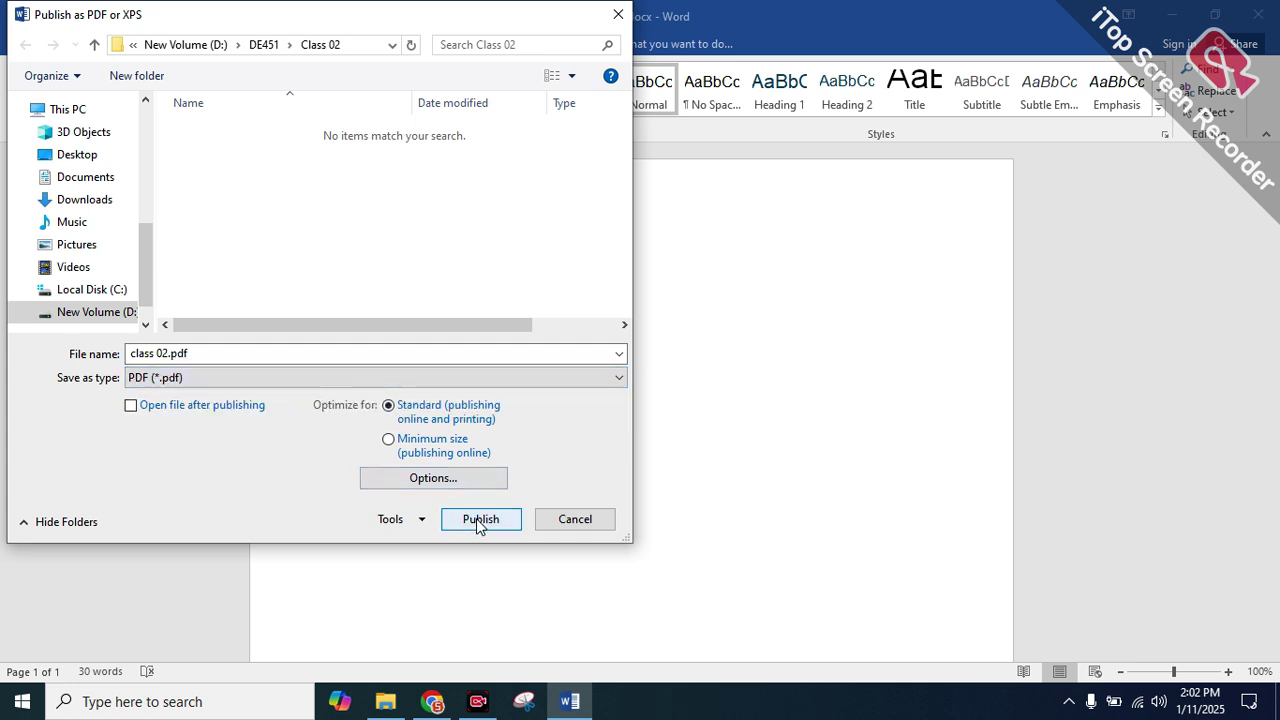
left_click(479, 521)
left_click(594, 401)
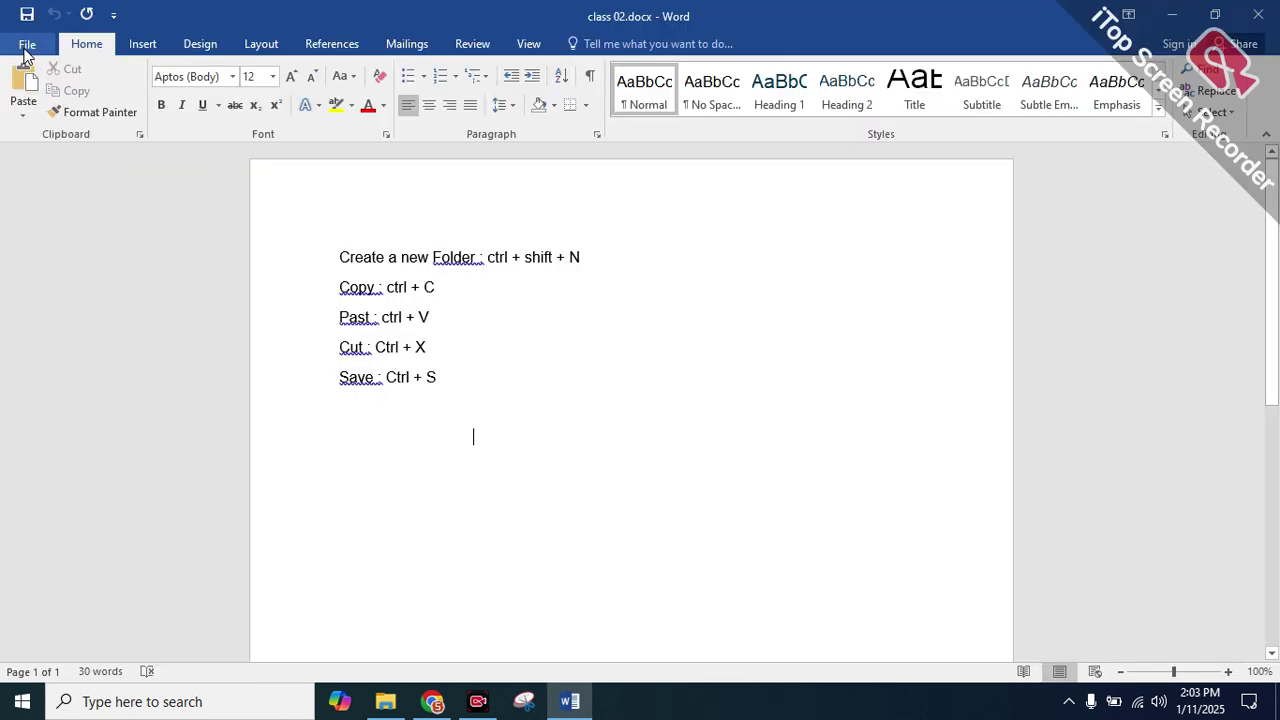
left_click(27, 46)
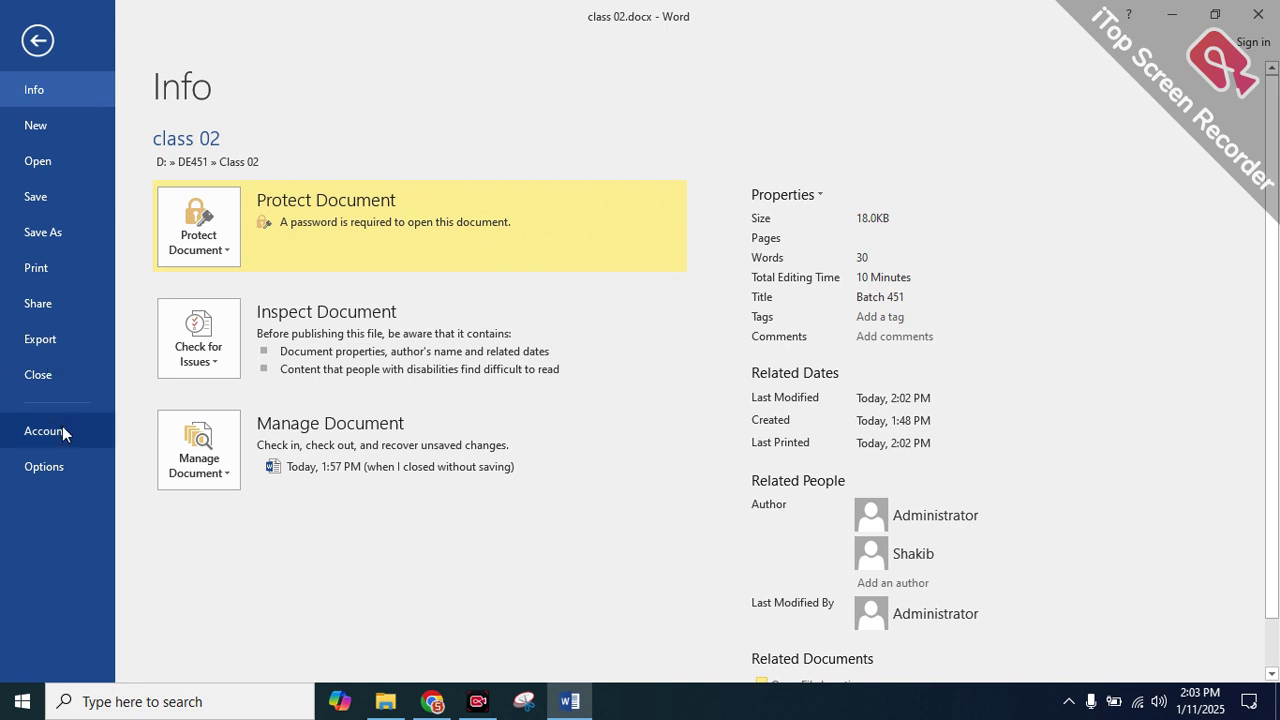
left_click(50, 375)
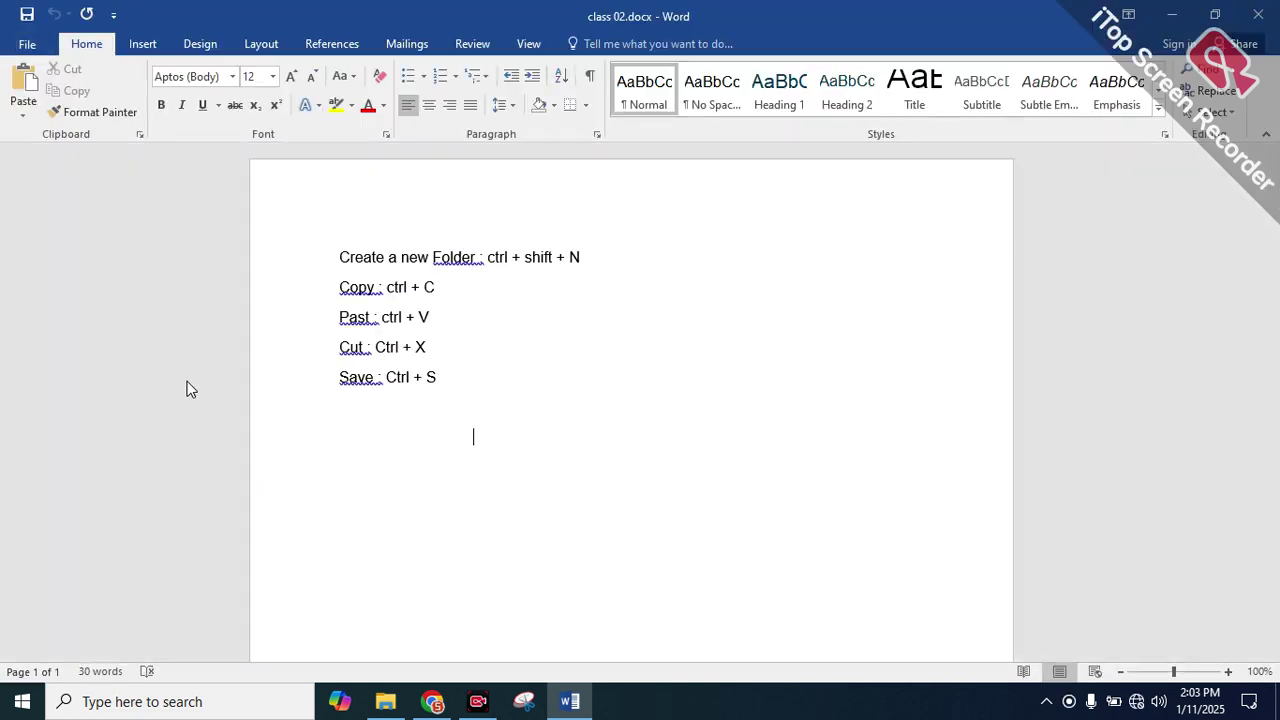
Close Word and reopen class 02.docx from the Class 02 folder, entering its password
left_click(1258, 14)
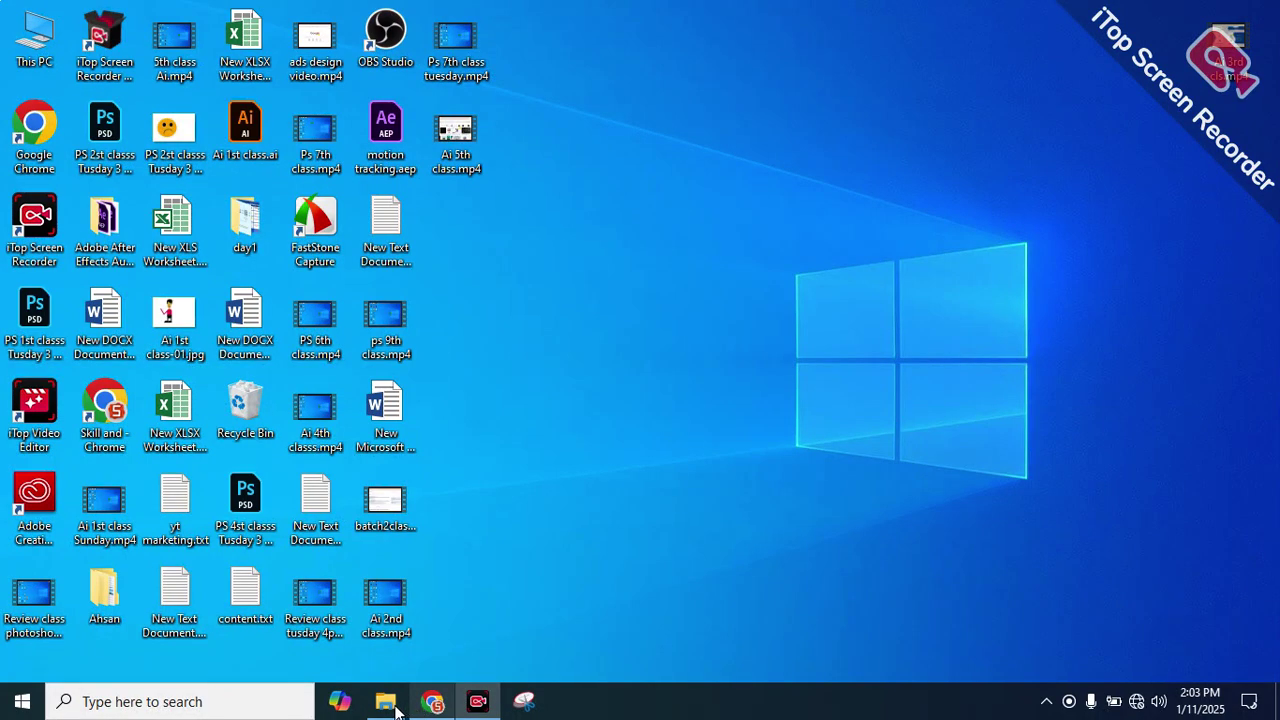
left_click(400, 706)
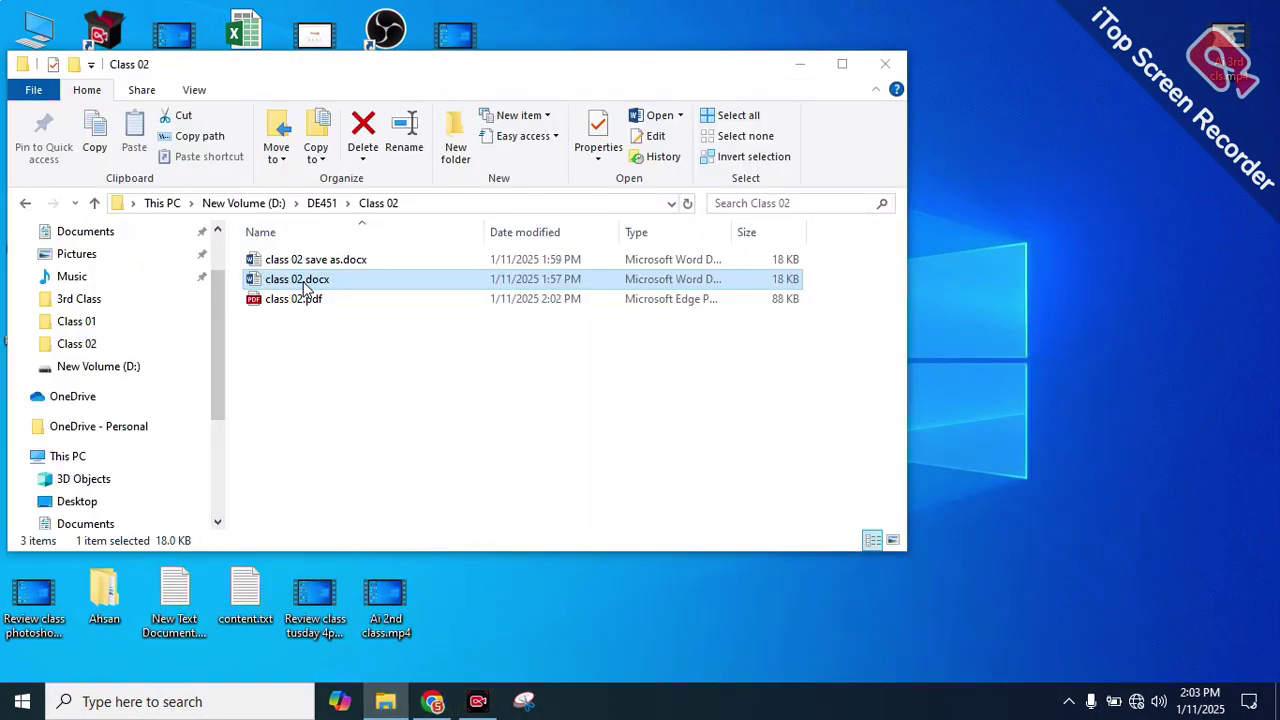
double_click(305, 287)
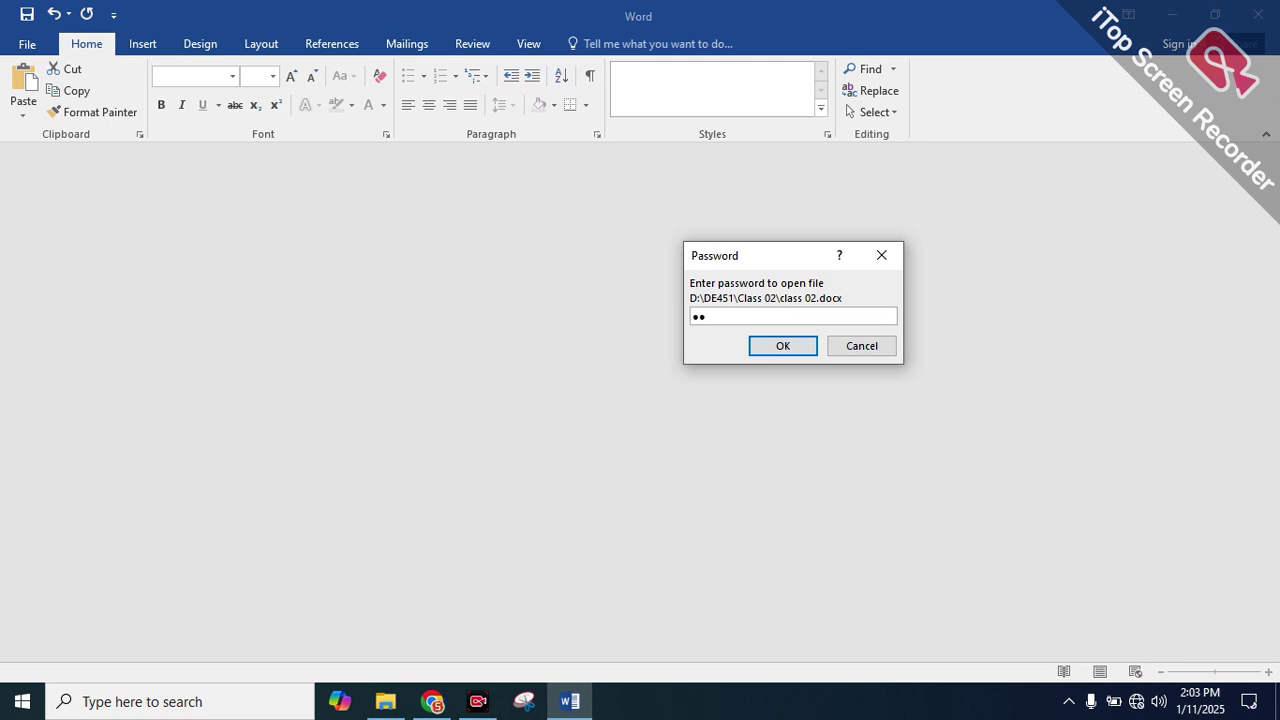
key("Return")
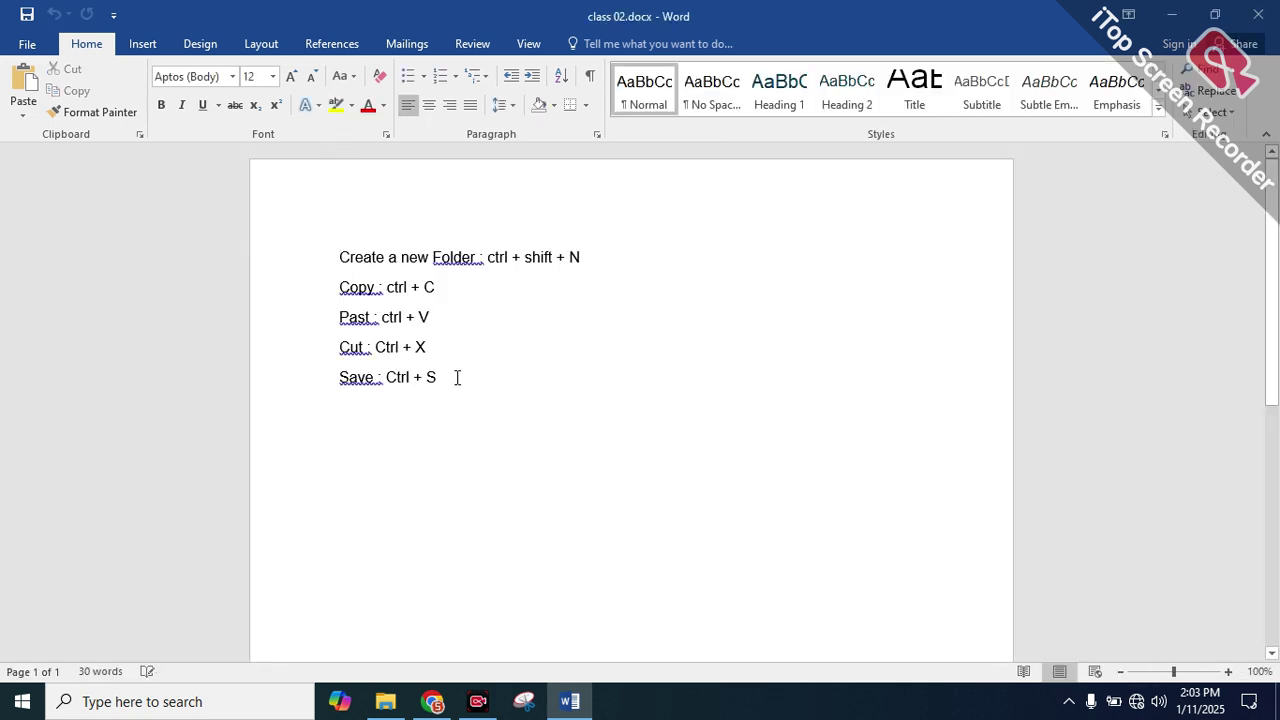
Select the first four shortcut lines, then open the Info page showing the password requirement
left_click_drag(466, 357, 340, 257)
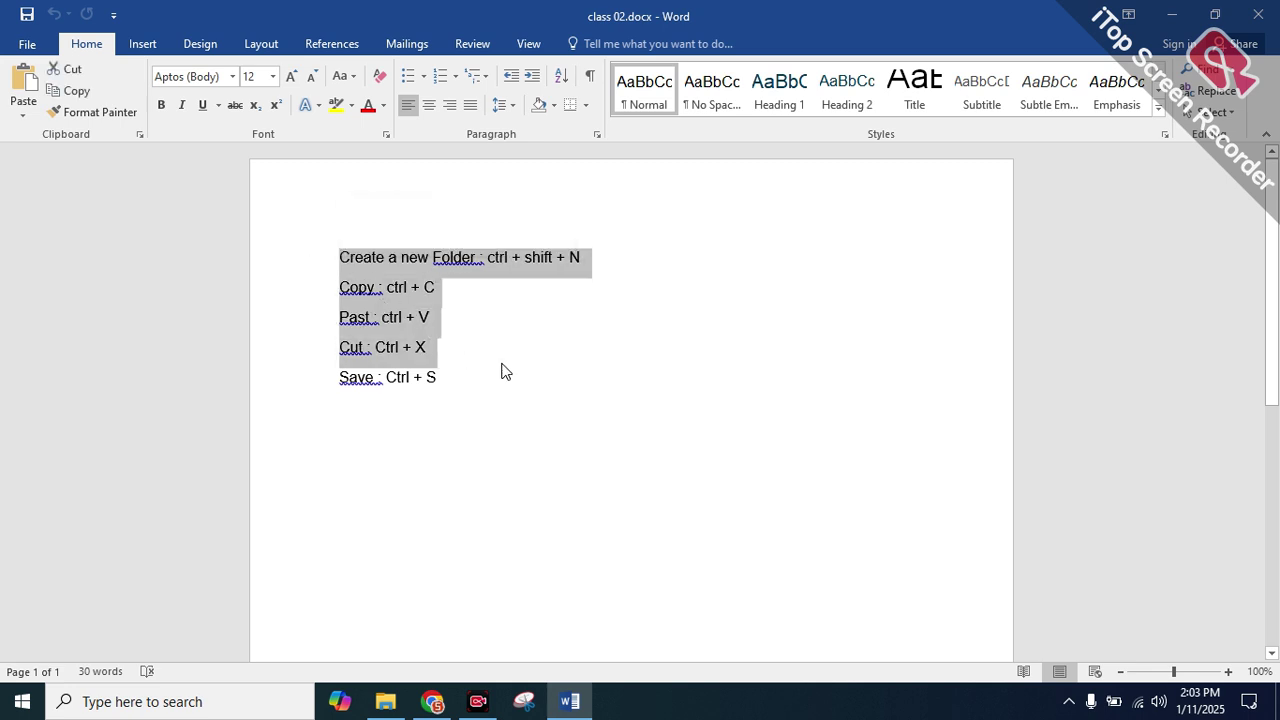
left_click(27, 44)
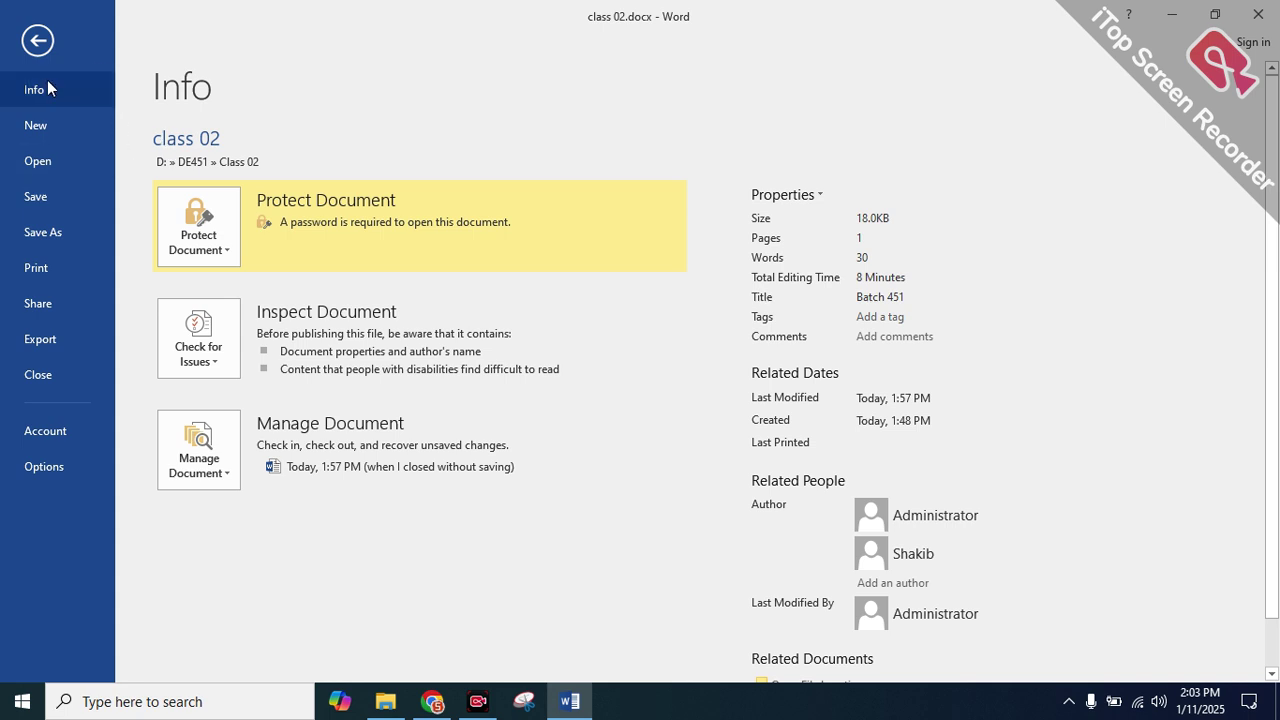
Scroll the New template gallery and create a document from Service invoice (Green Gradient design)
left_click(64, 142)
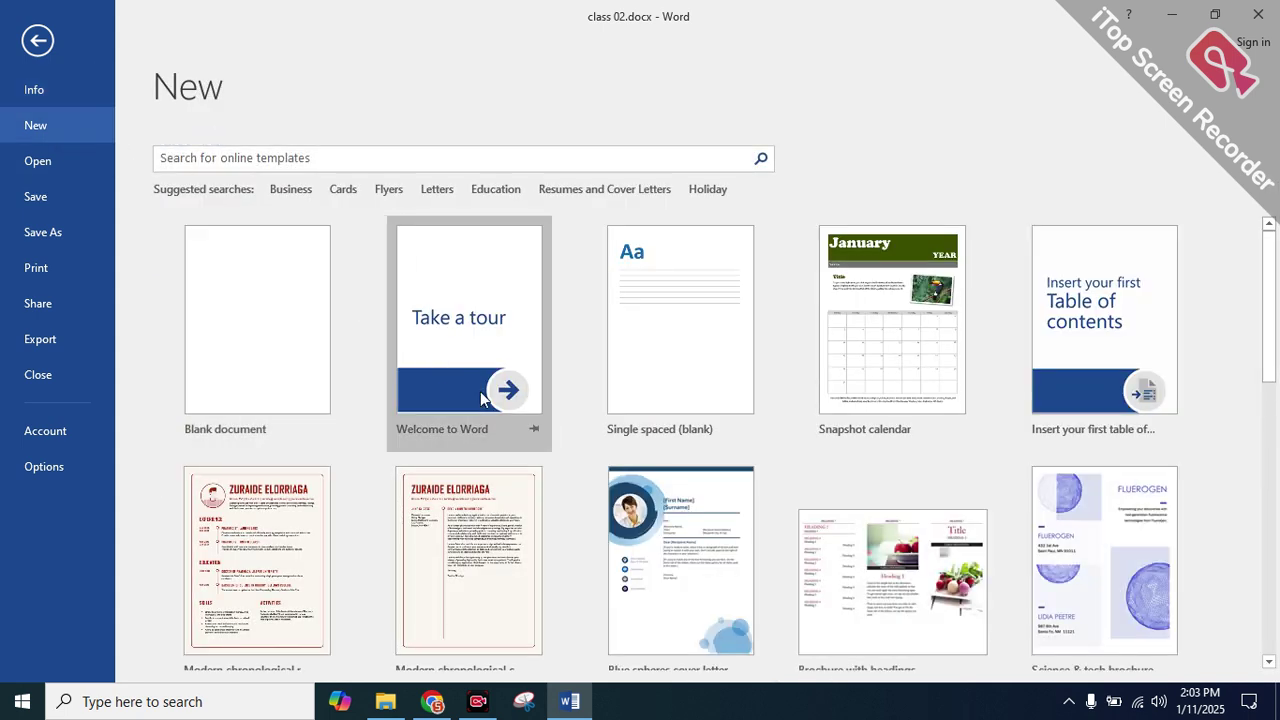
scroll(1190, 322, "down", 2)
scroll(1189, 322, "down", 1)
scroll(880, 353, "up", 2)
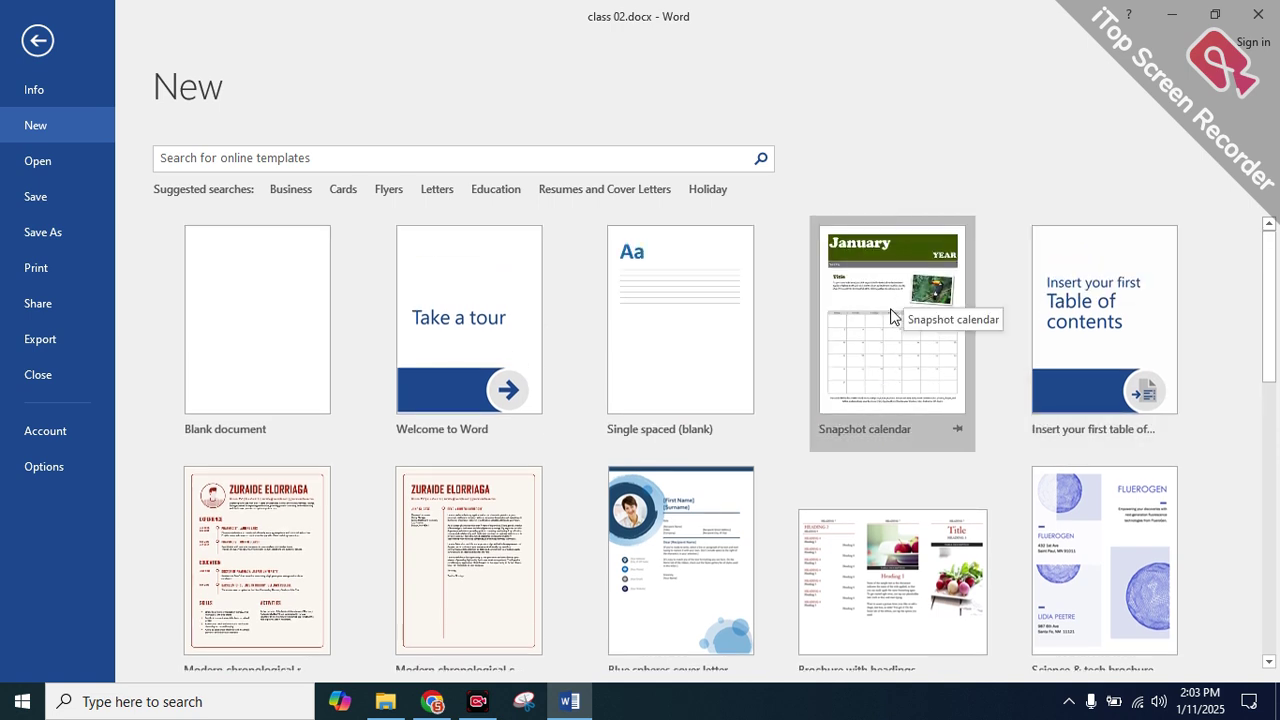
scroll(893, 315, "down", 5)
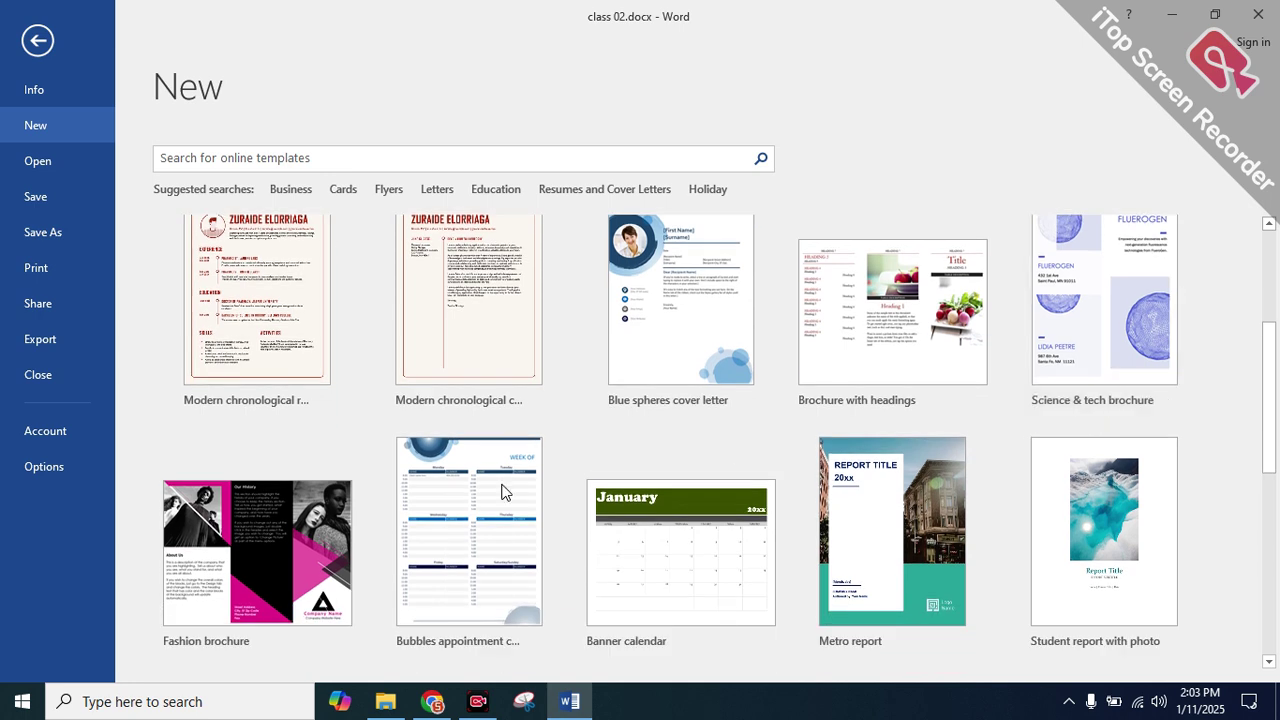
scroll(738, 473, "down", 3)
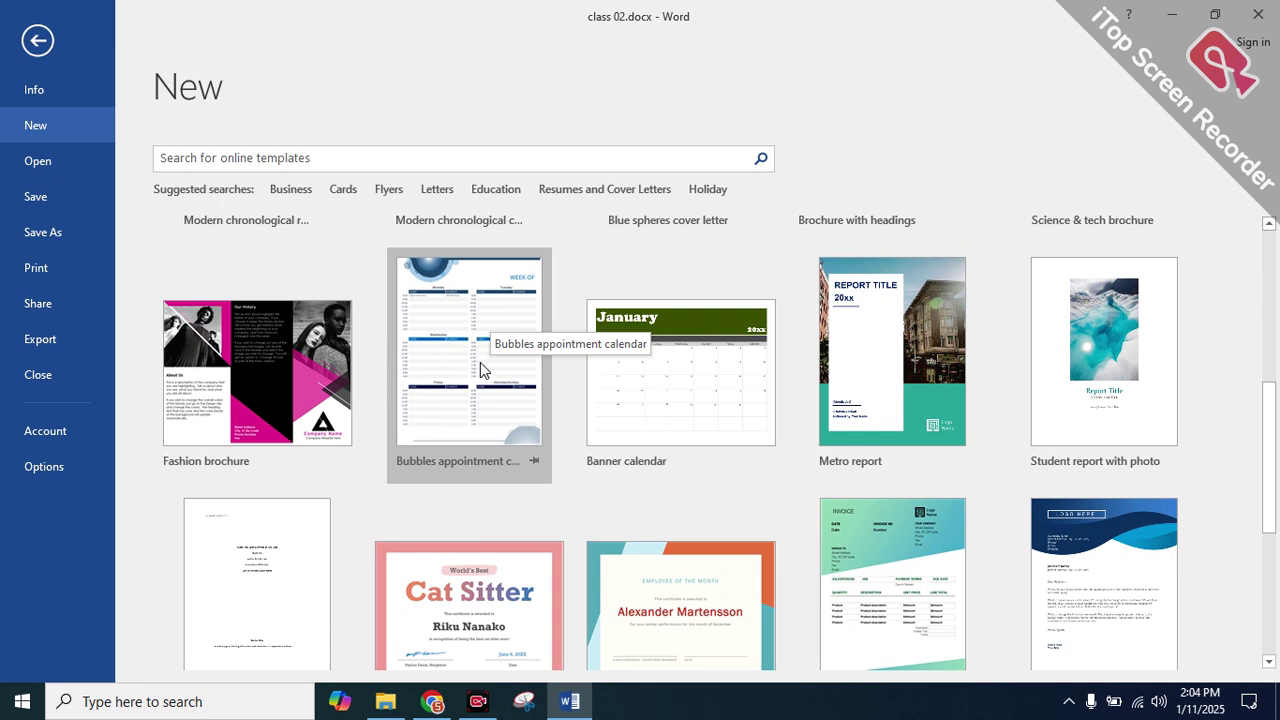
scroll(467, 367, "down", 5)
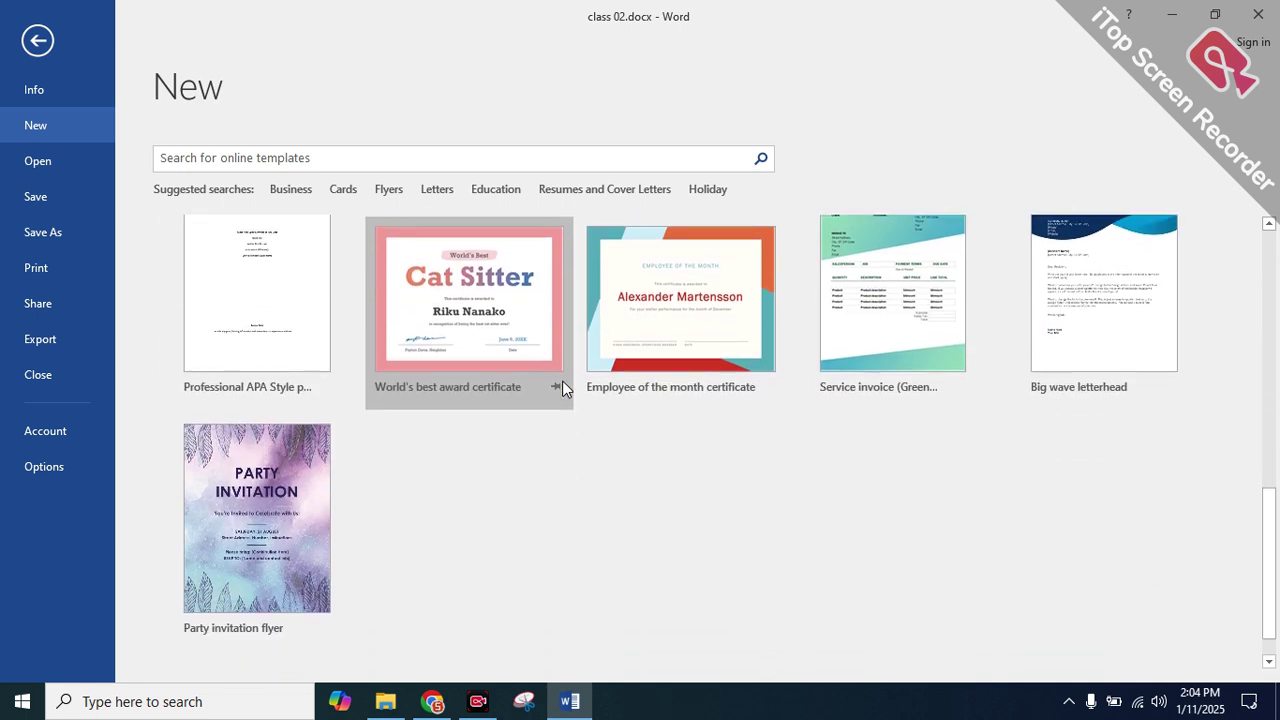
scroll(562, 382, "down", 1)
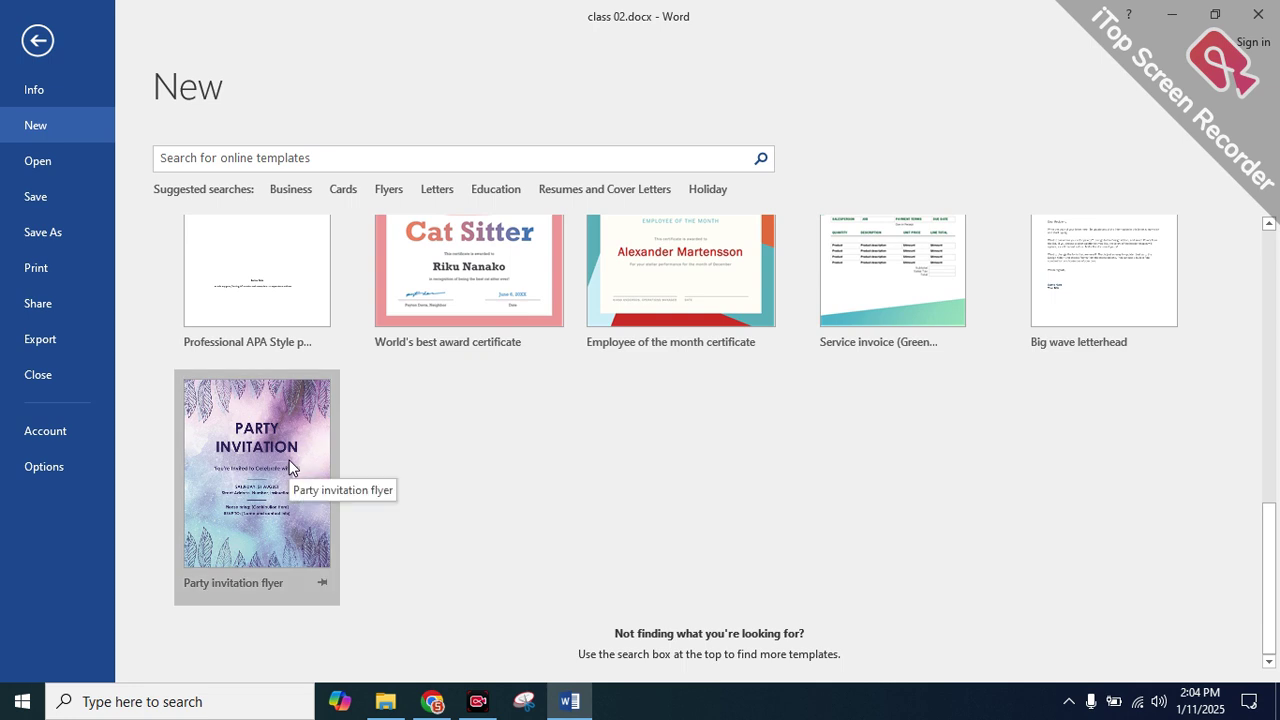
scroll(293, 462, "up", 2)
scroll(250, 500, "down", 2)
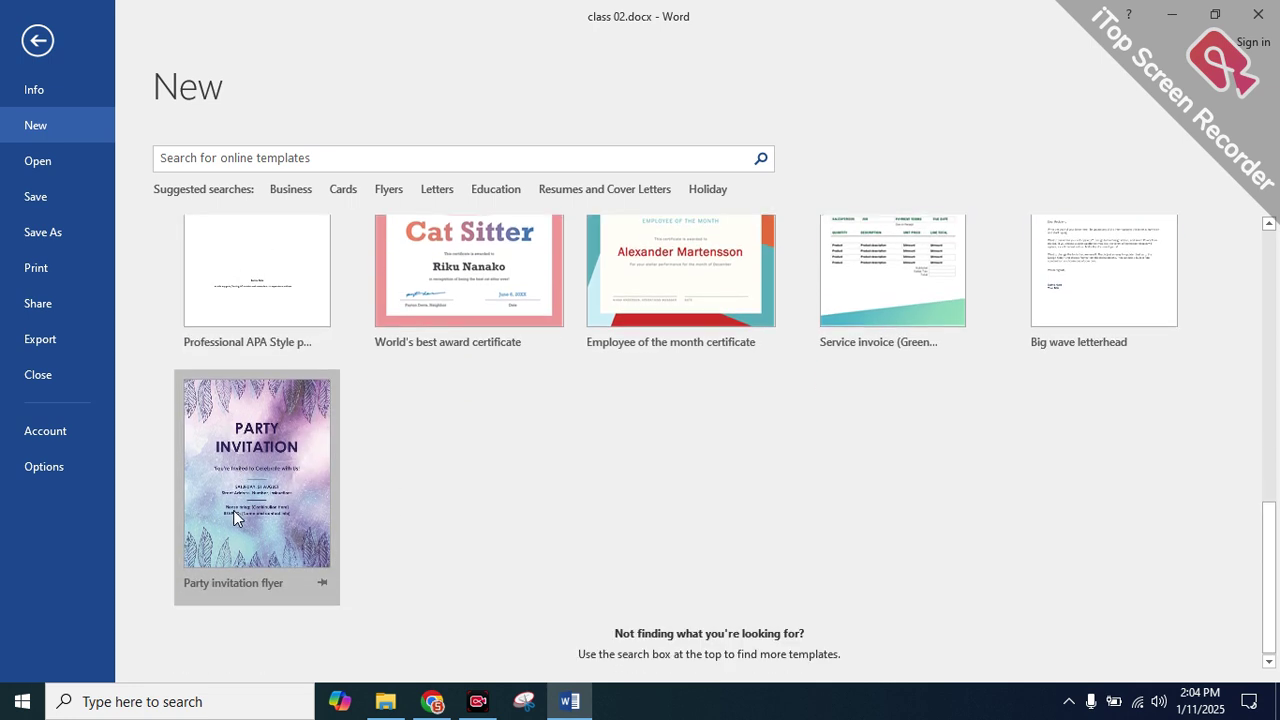
scroll(233, 509, "up", 2)
scroll(233, 509, "up", 1)
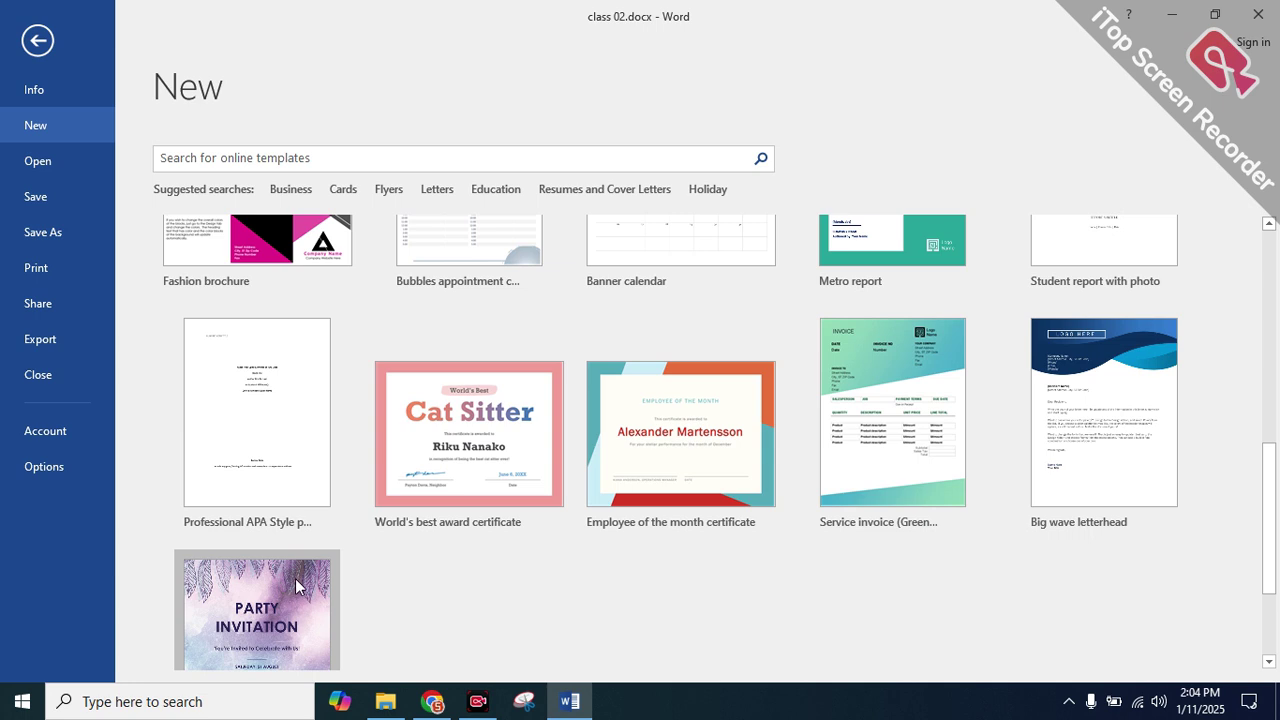
scroll(295, 580, "down", 2)
scroll(296, 580, "down", 1)
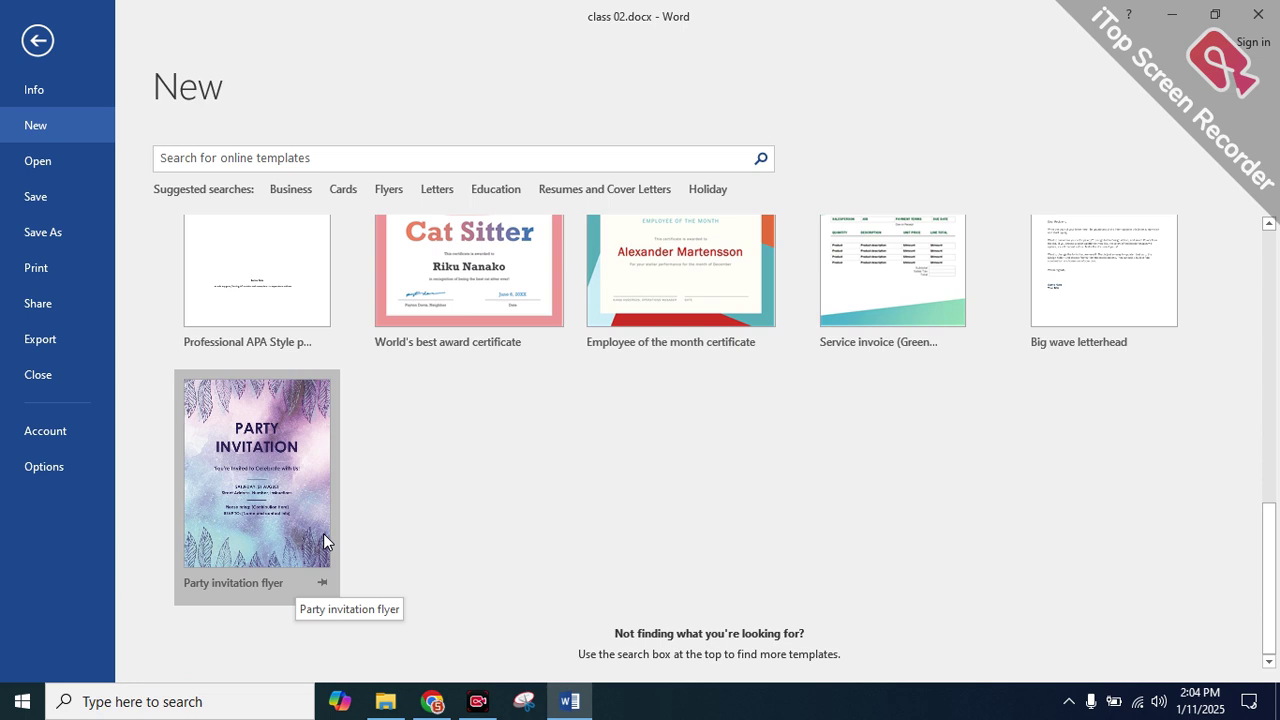
scroll(1090, 625, "up", 3)
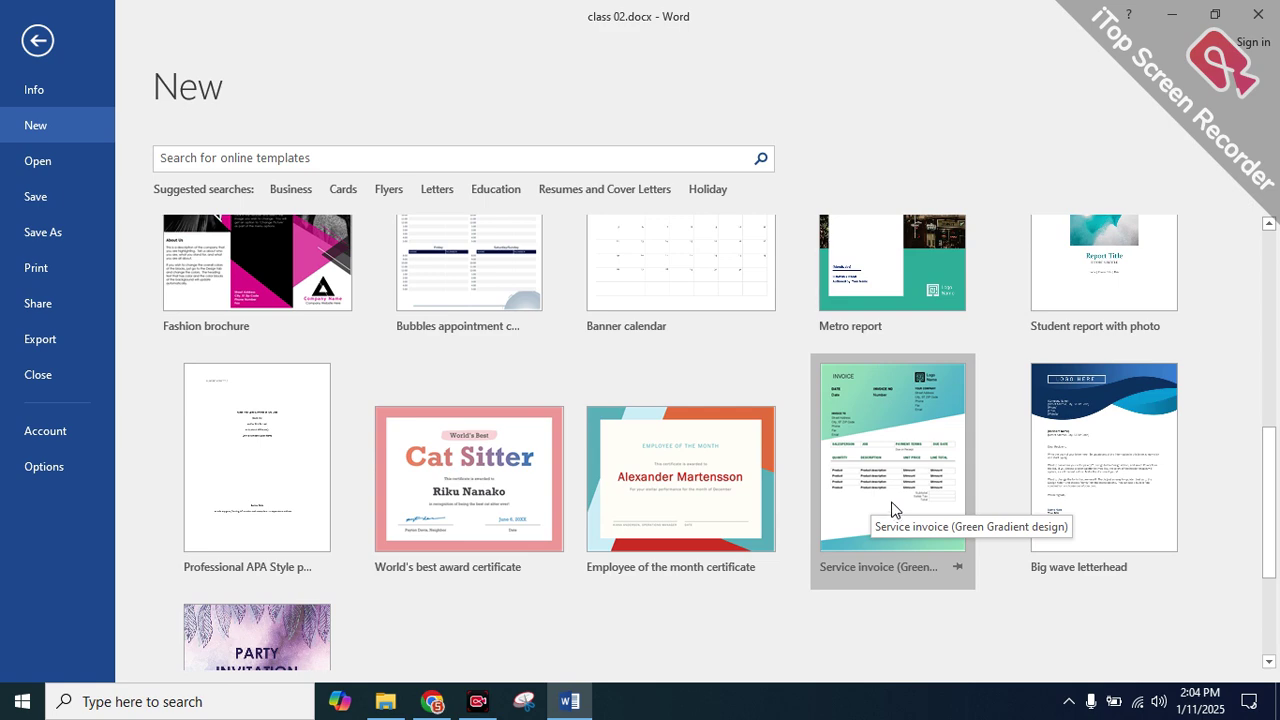
double_click(886, 406)
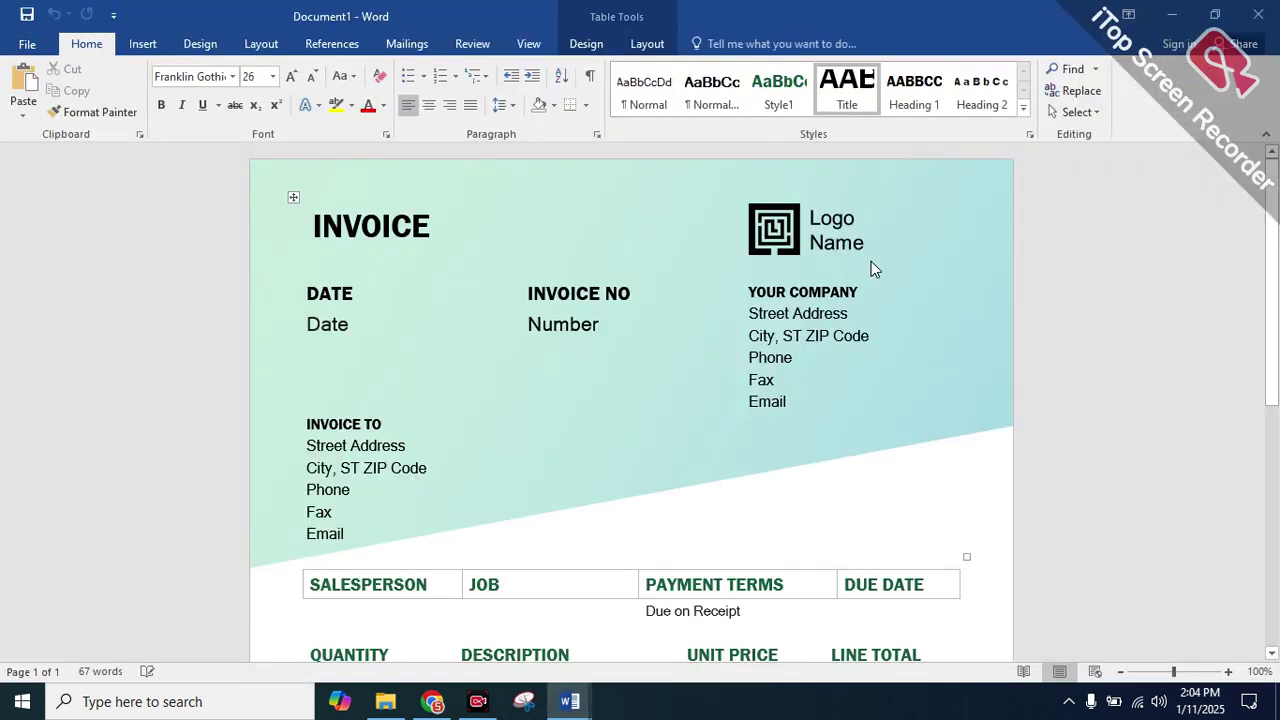
Replace the first Product description with filler text and set its line total to 50
left_click(775, 235)
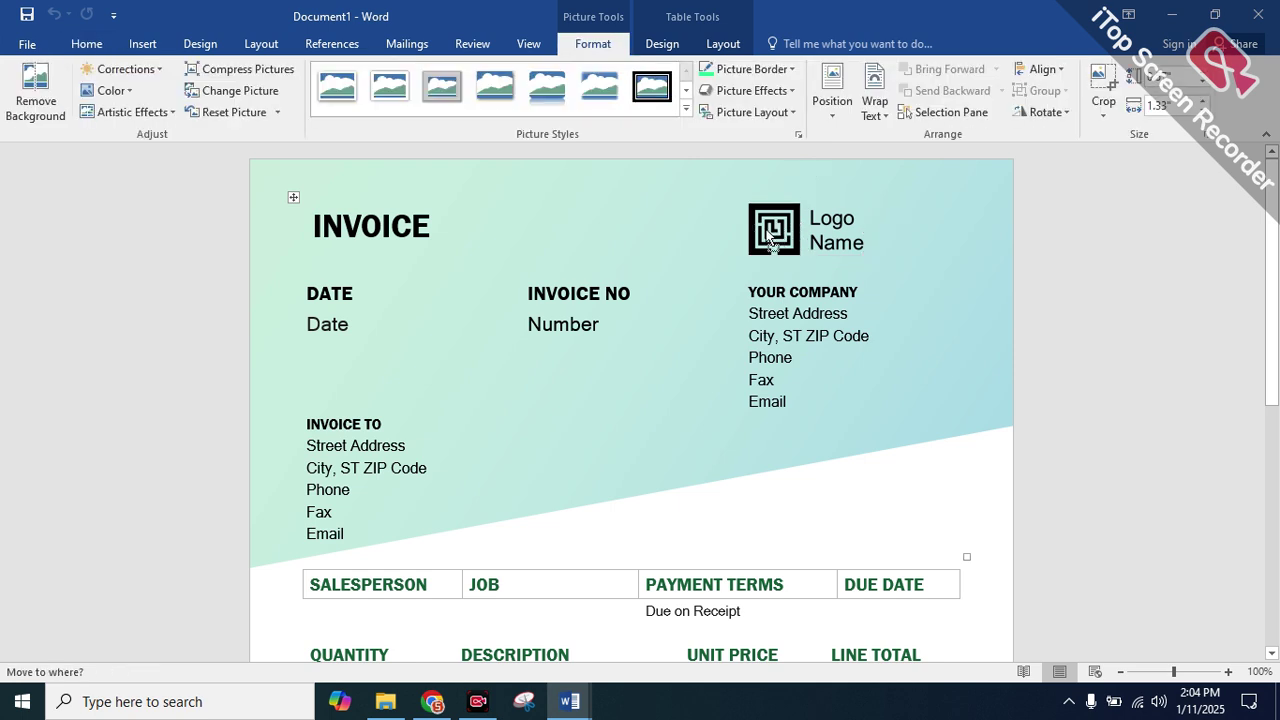
left_click(773, 230)
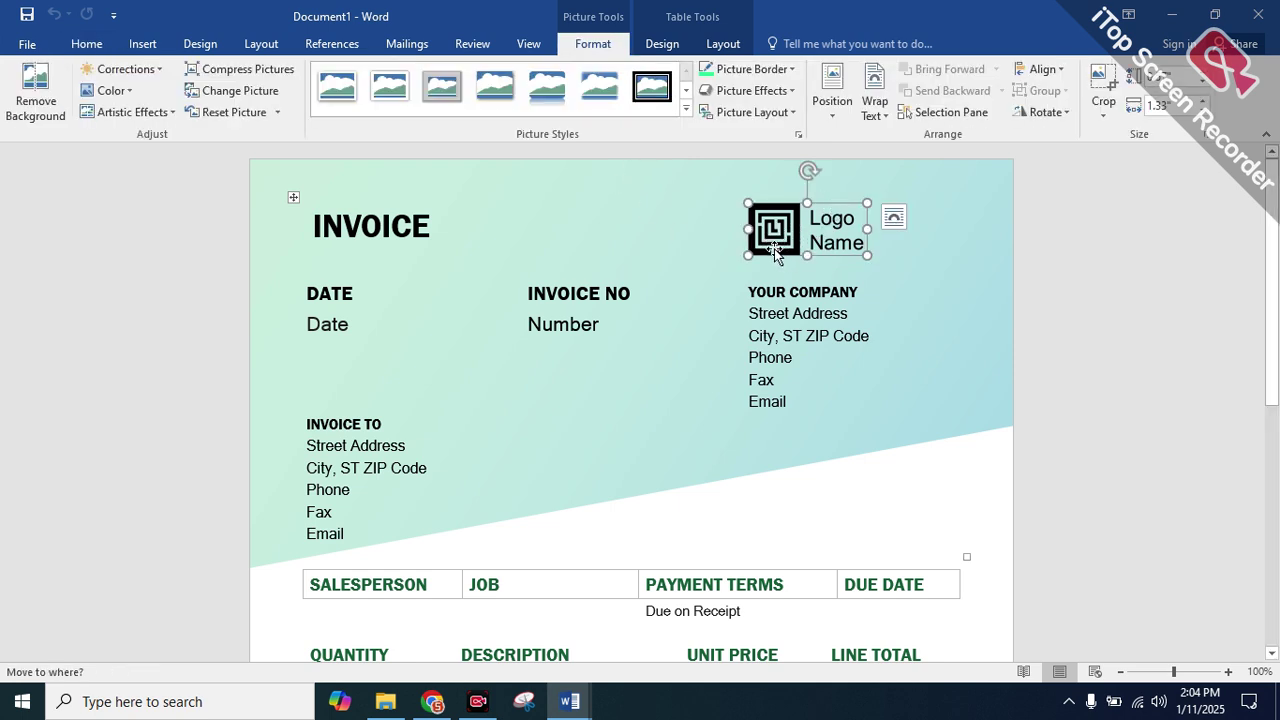
scroll(777, 253, "down", 6)
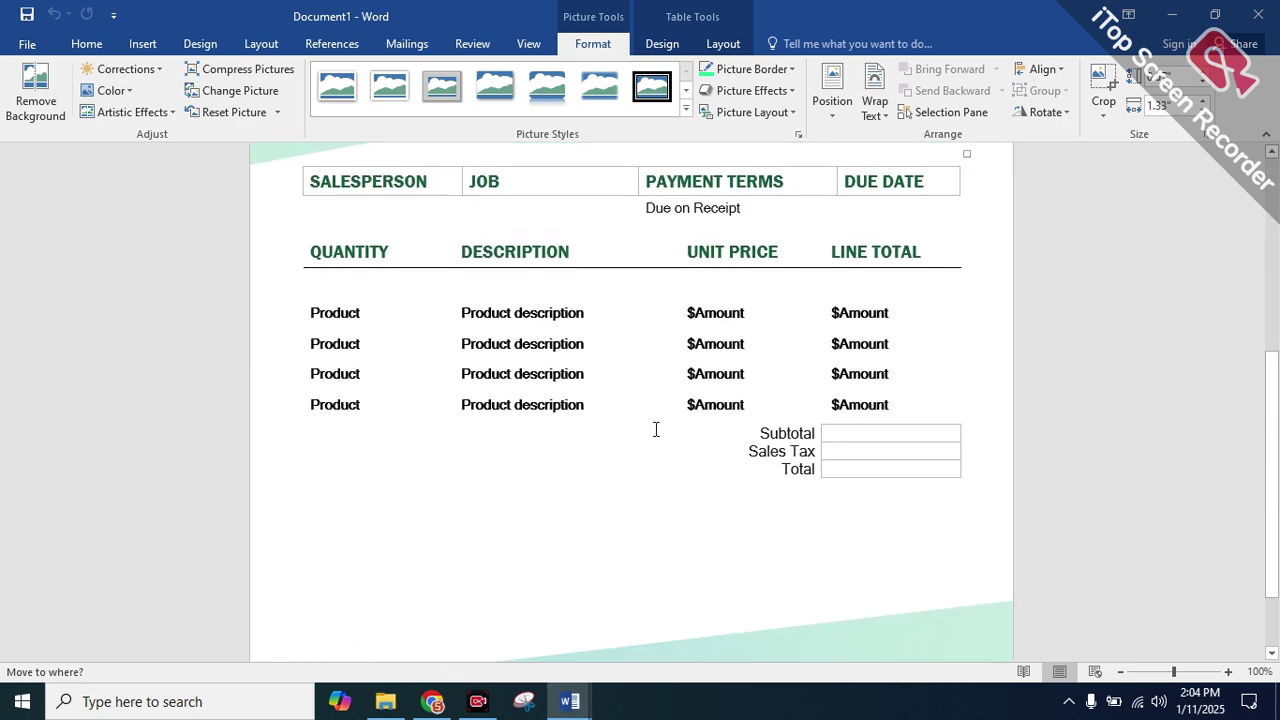
triple_click(564, 305)
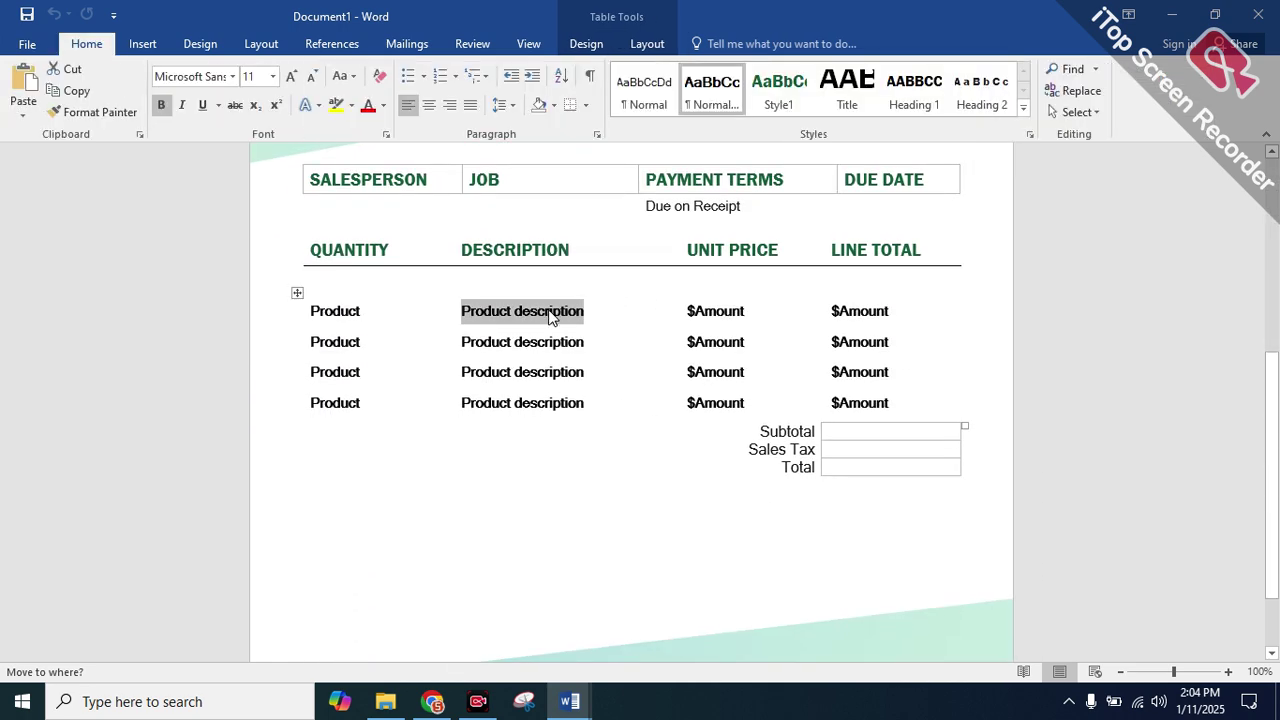
type("d")
key("BackSpace")
type("sdkflsdfjklsd")
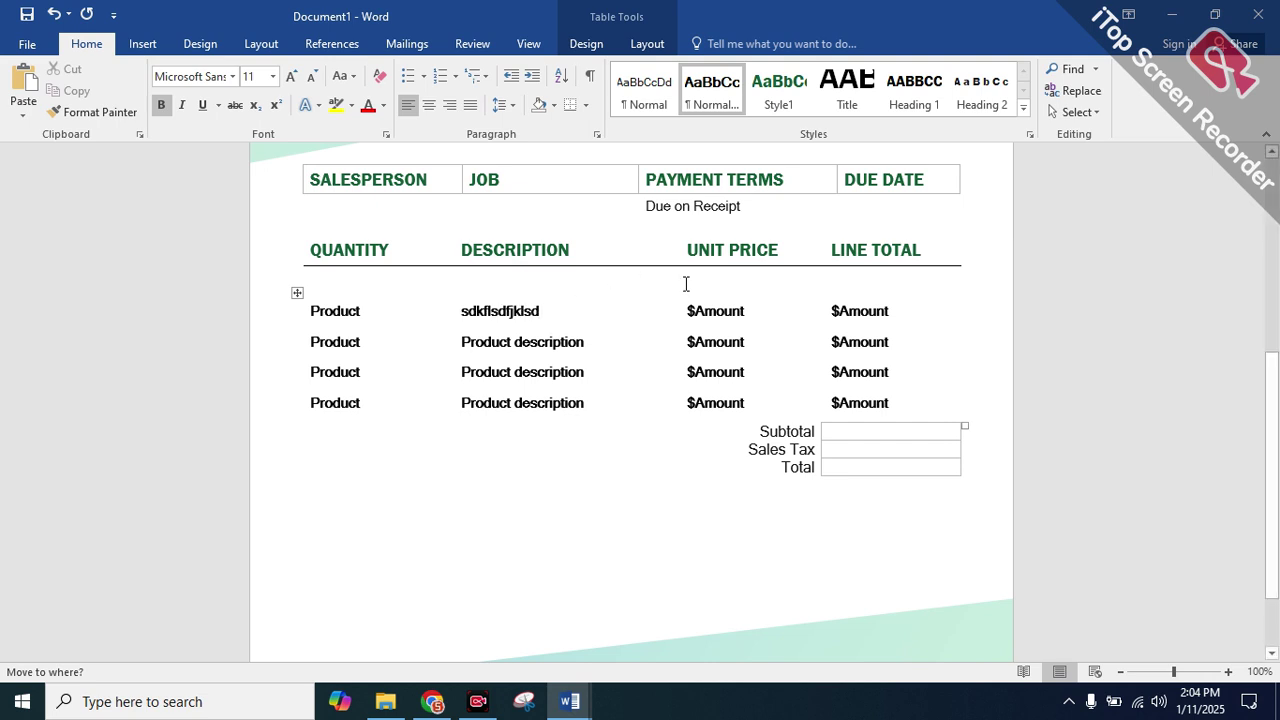
double_click(866, 316)
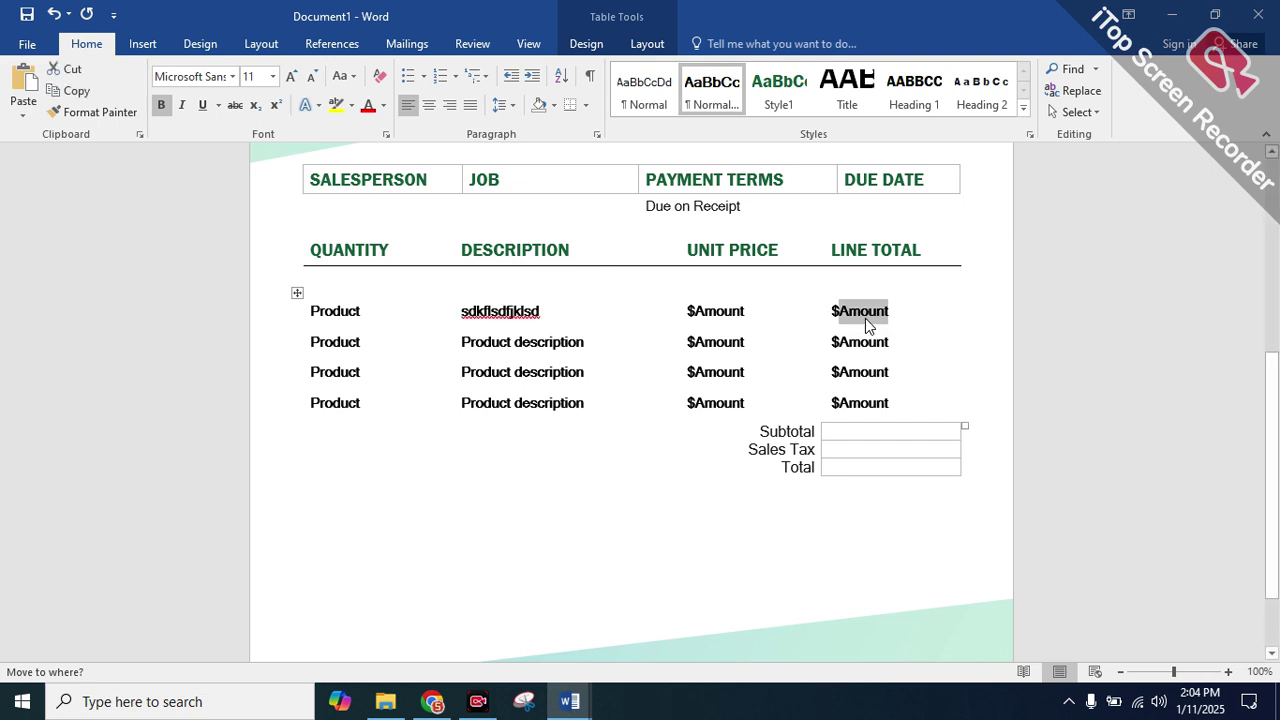
type("50")
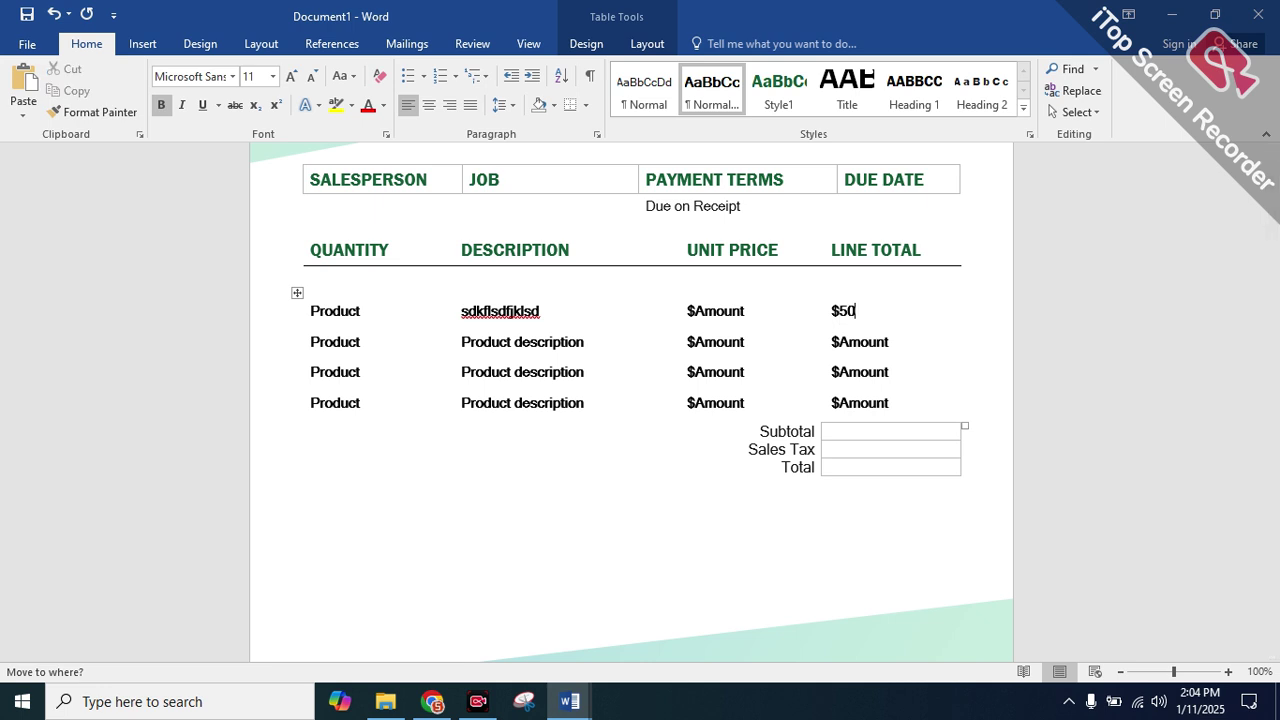
Select the logo, INVOICE title and invoice number in the header, then close the invoice
scroll(726, 289, "up", 7)
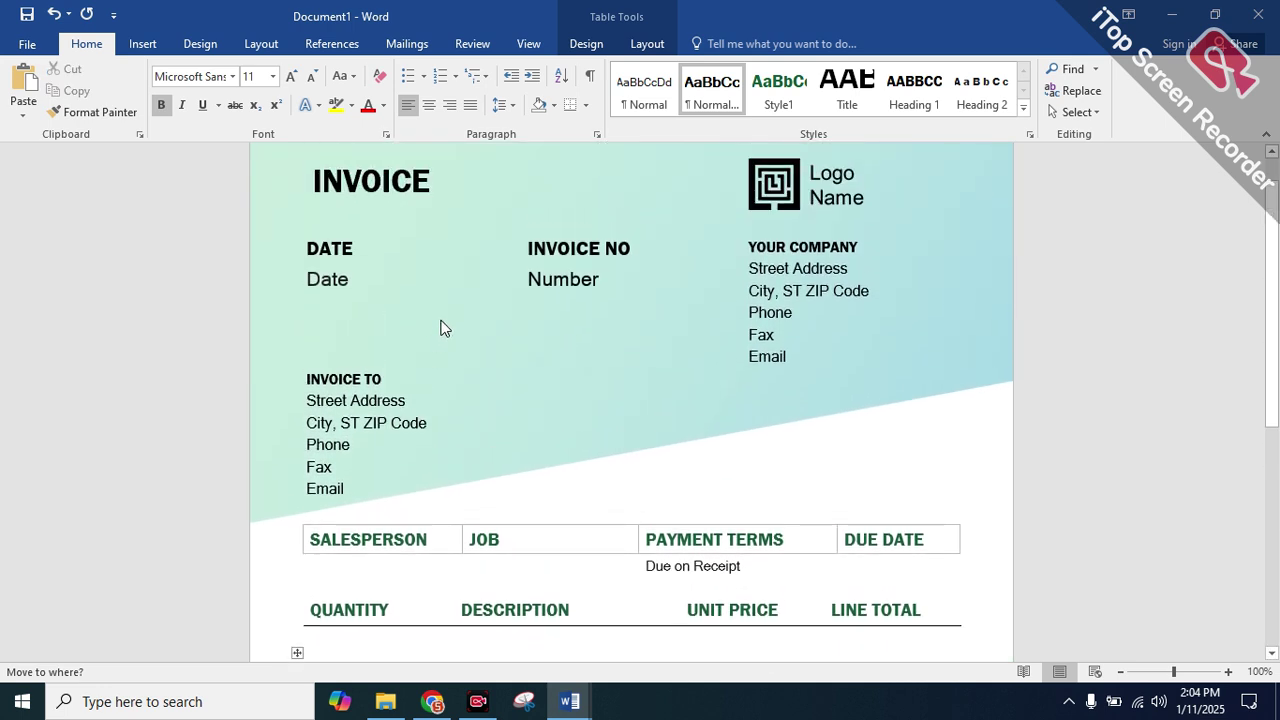
left_click(815, 240)
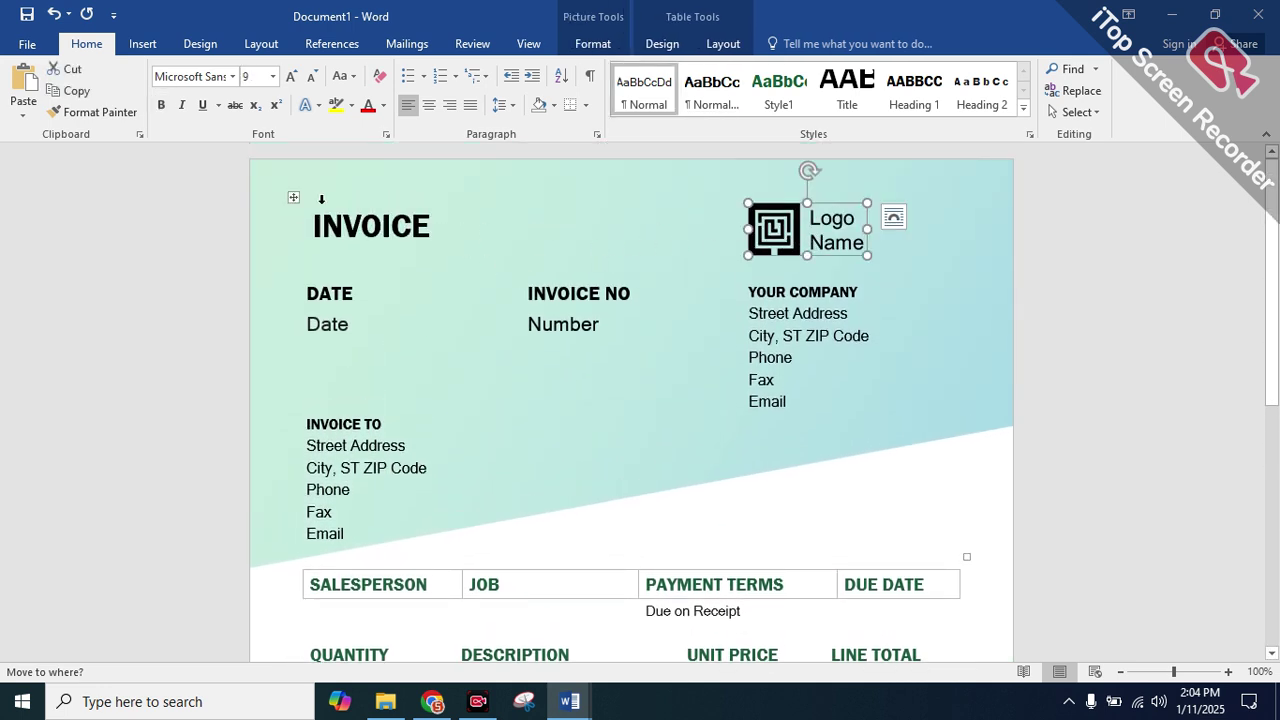
double_click(350, 218)
left_click(770, 230)
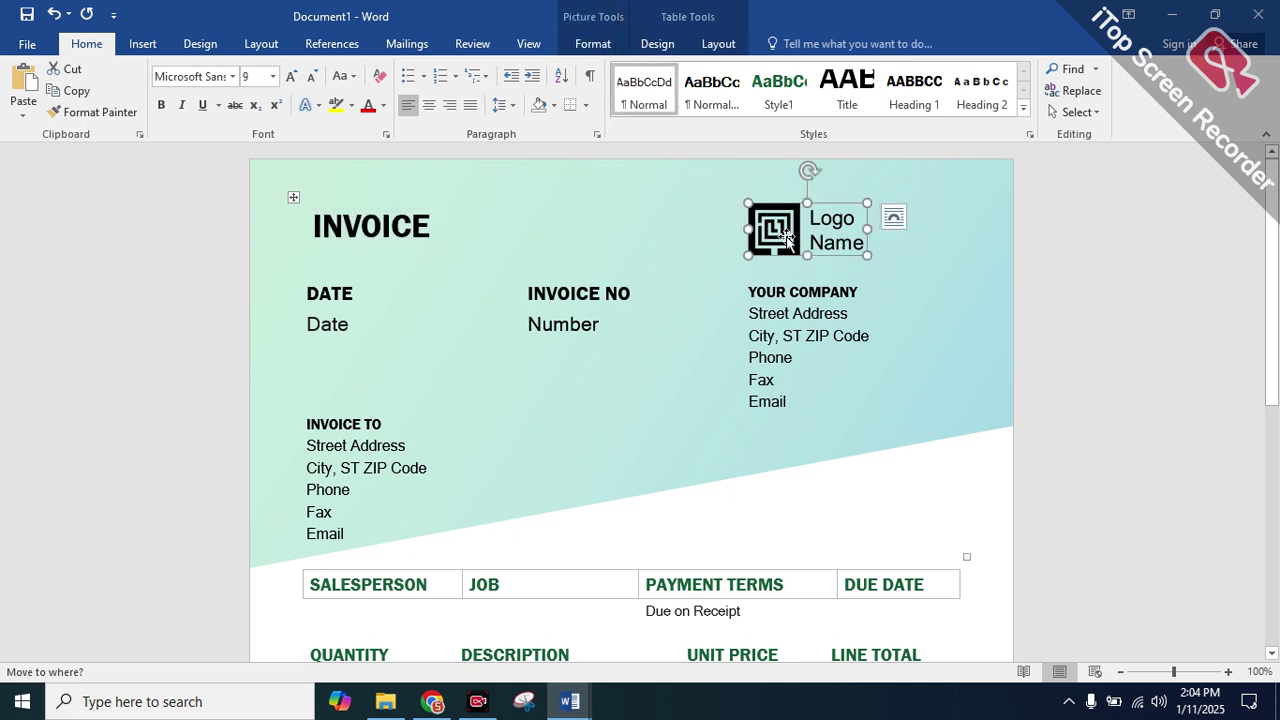
triple_click(546, 300)
double_click(576, 324)
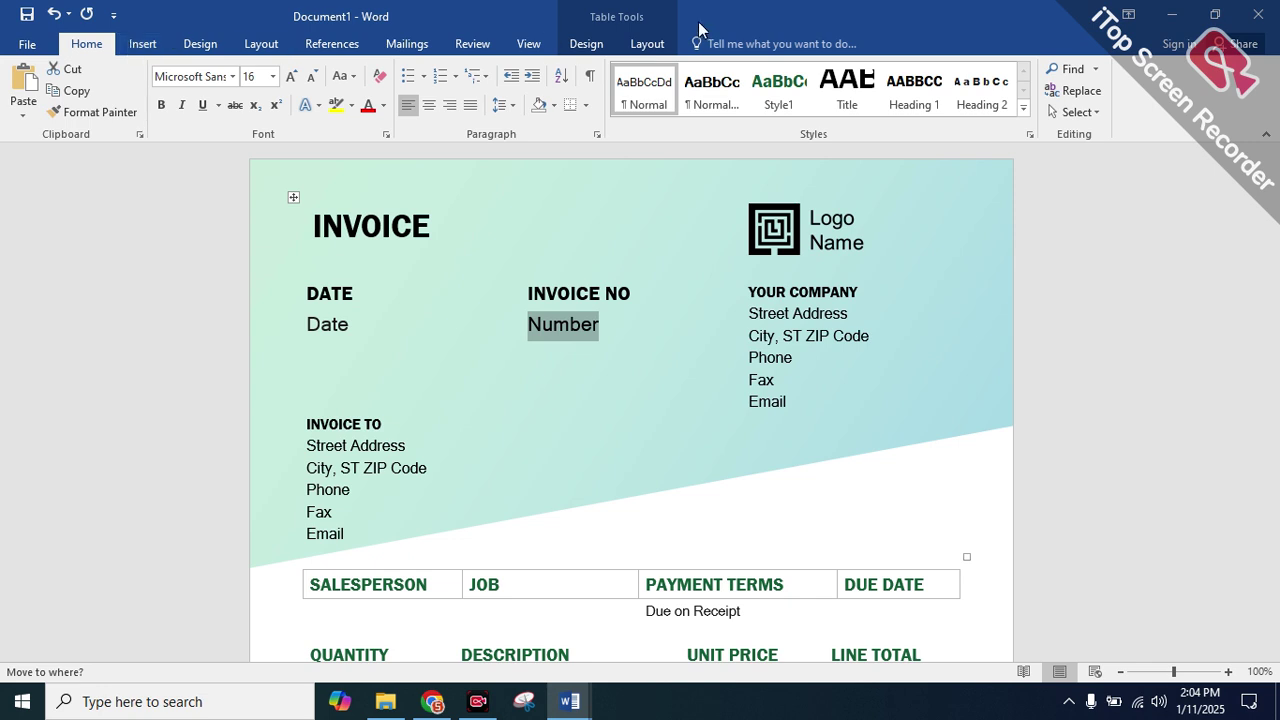
left_click(1258, 14)
left_click(634, 383)
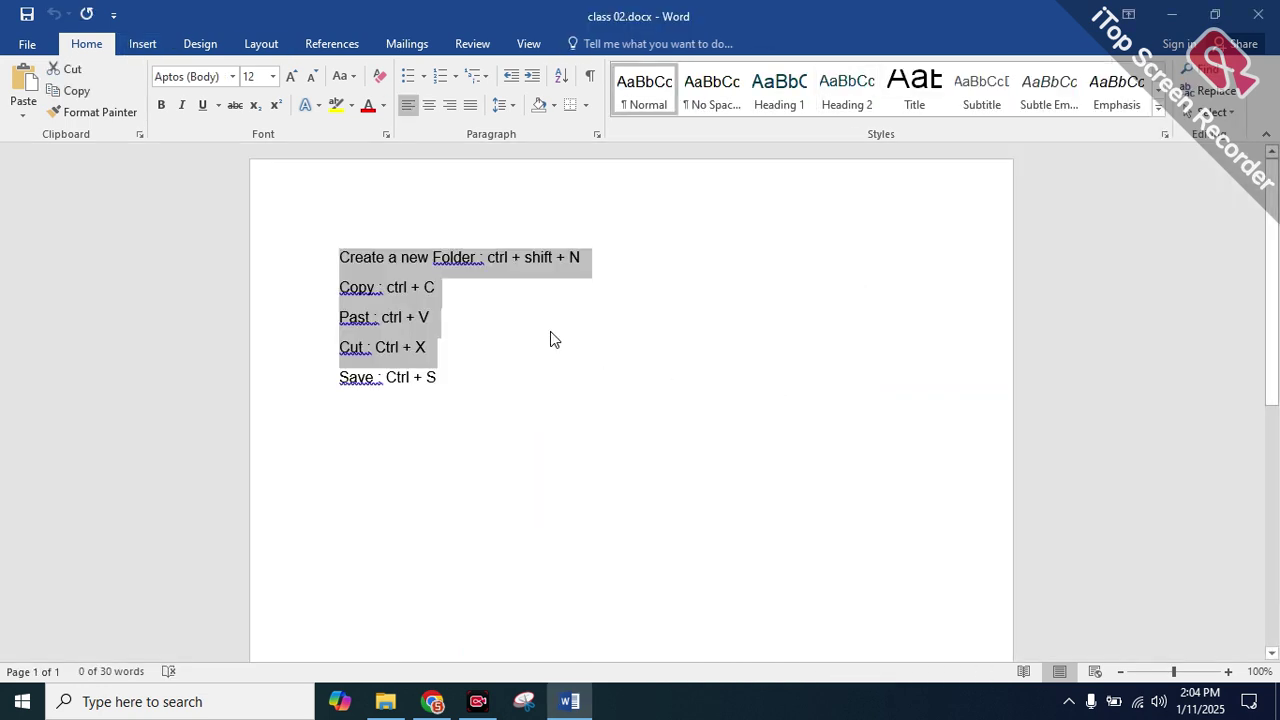
left_click(454, 386)
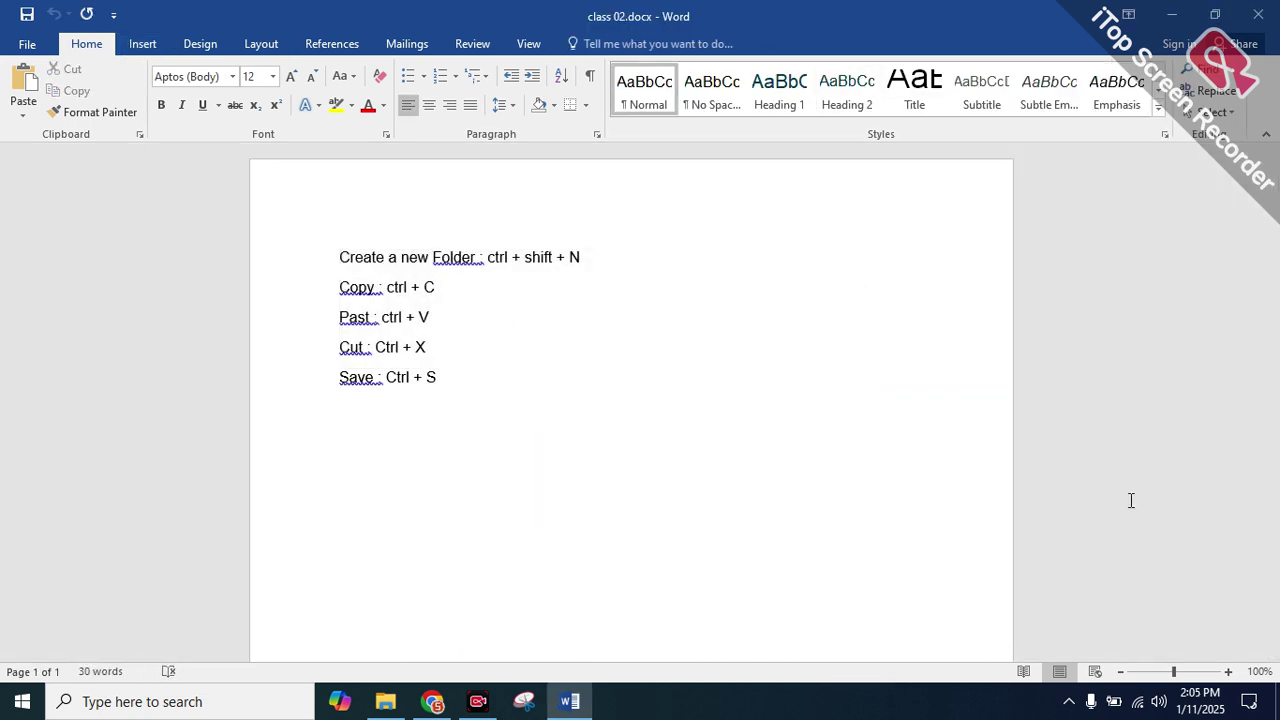
scroll(472, 574, "down", 3)
scroll(474, 571, "up", 3)
scroll(968, 263, "up", 1)
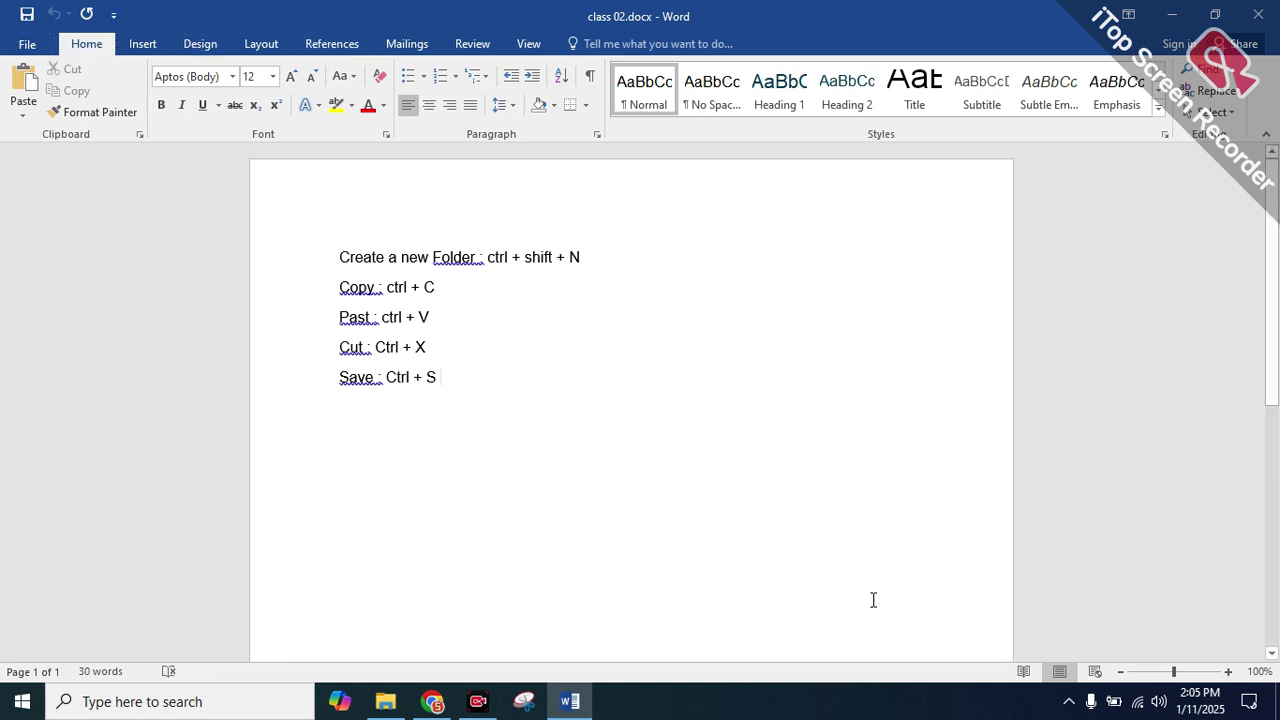
left_click(30, 44)
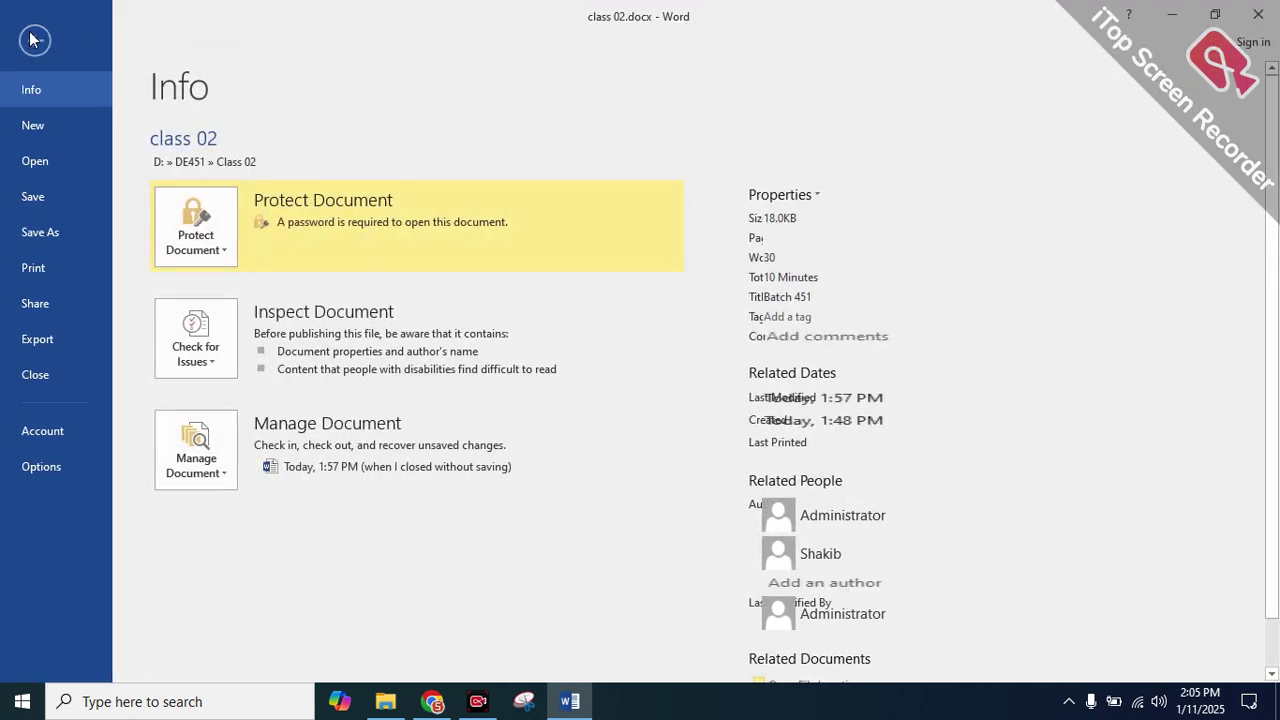
left_click(33, 41)
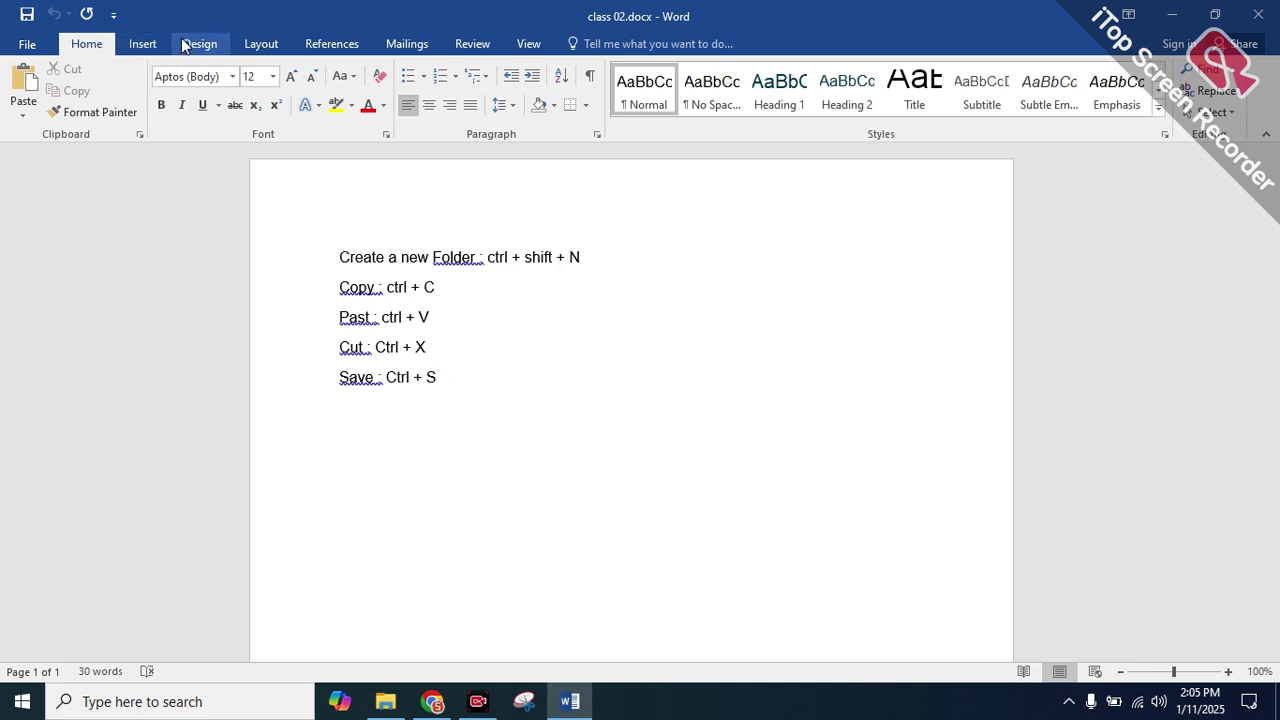
left_click(268, 40)
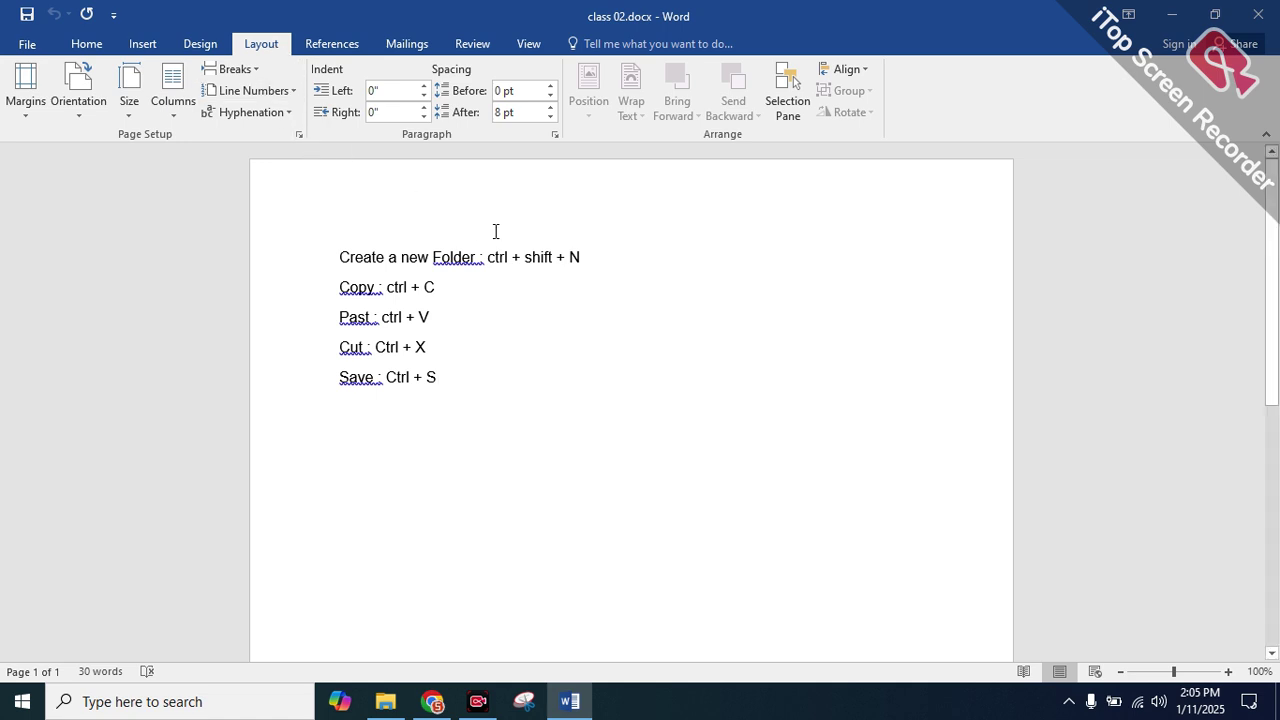
scroll(457, 303, "down", 6)
scroll(455, 302, "up", 2)
scroll(455, 300, "up", 3)
left_click(183, 44)
left_click(332, 44)
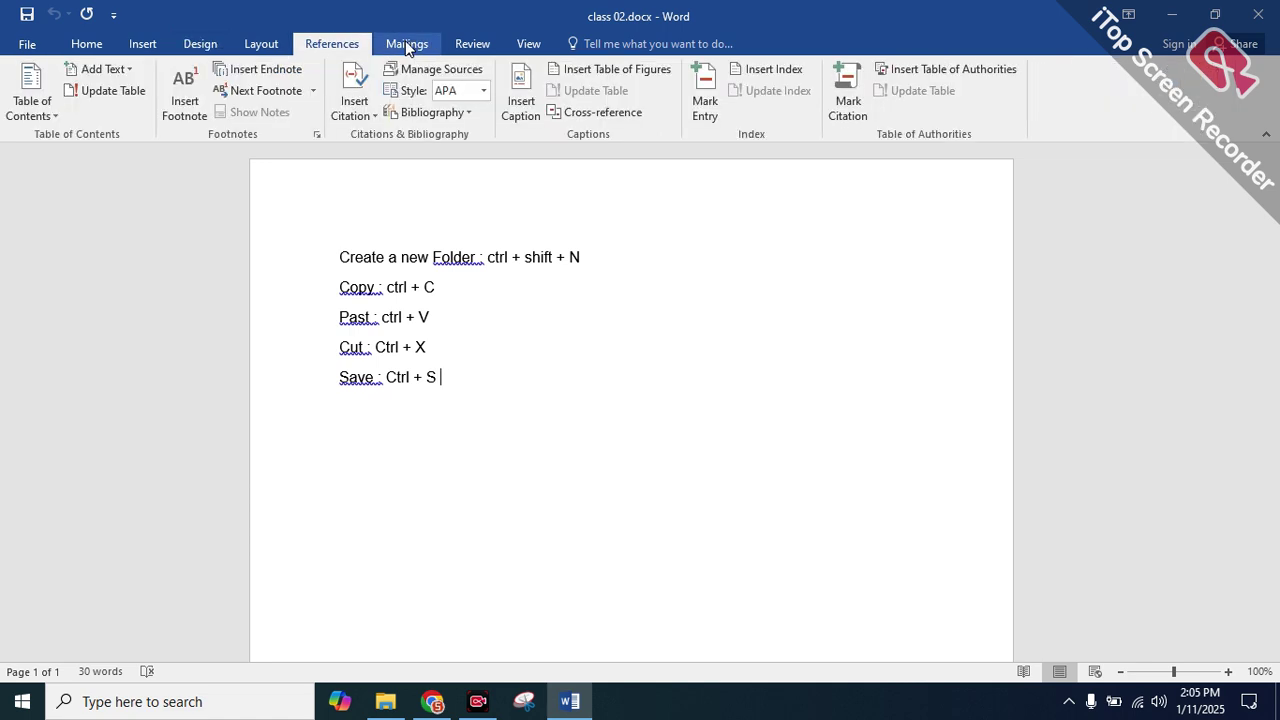
left_click(405, 44)
left_click(343, 46)
left_click(406, 44)
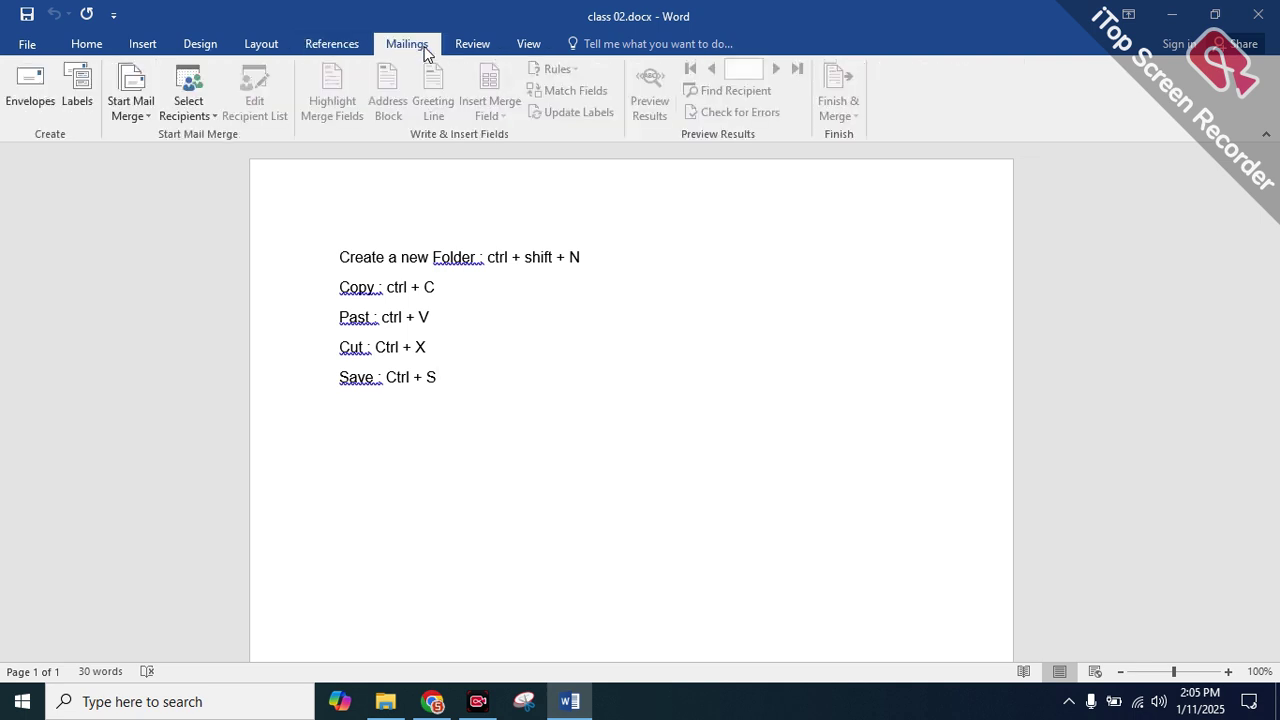
left_click(474, 43)
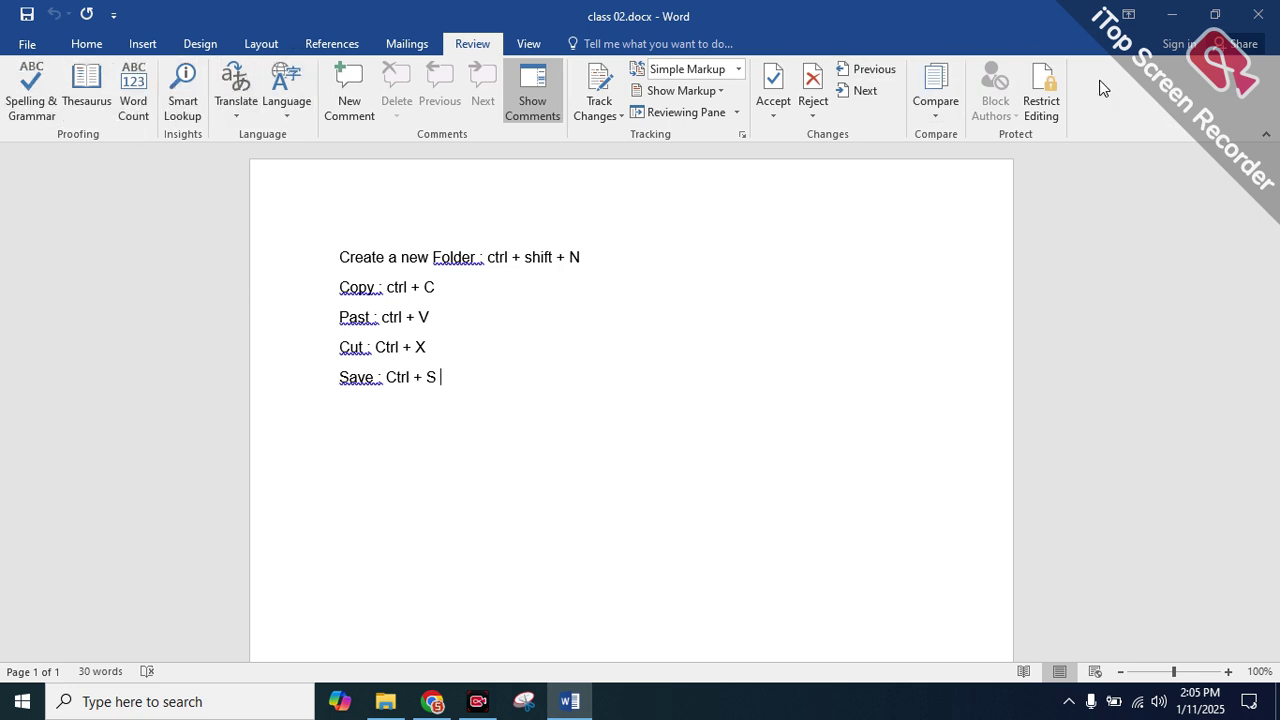
left_click(529, 45)
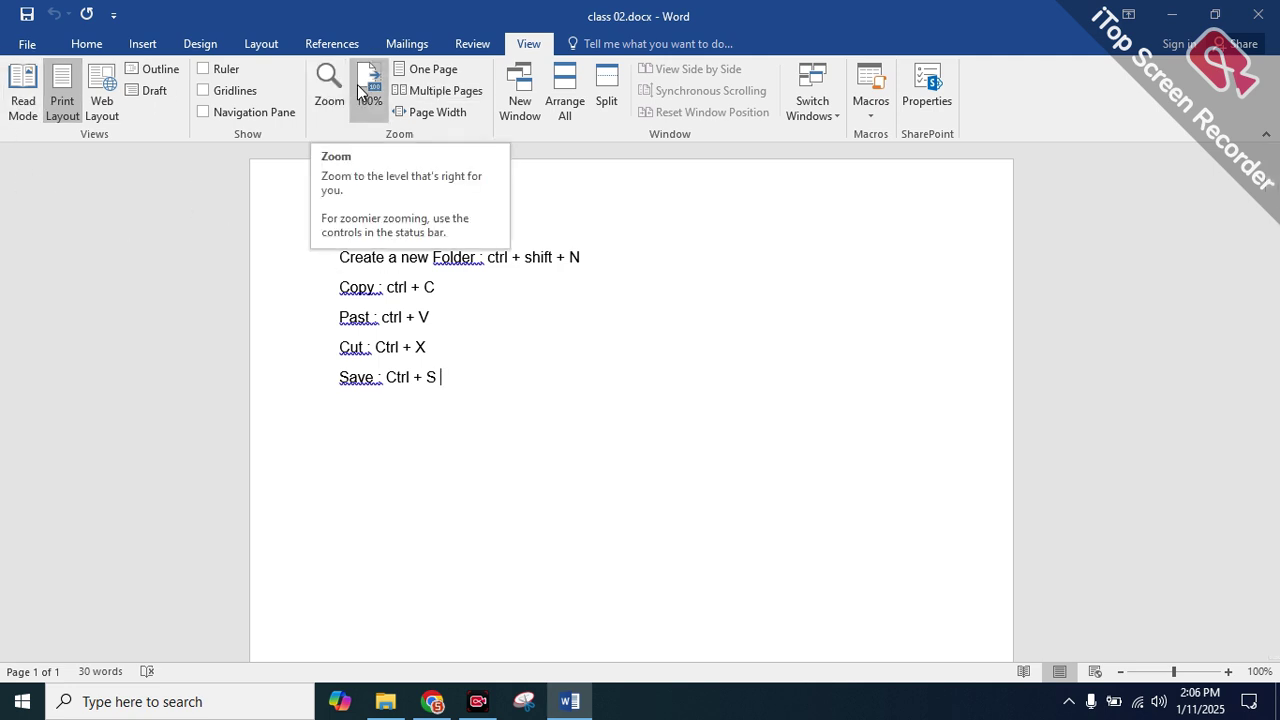
left_click(87, 45)
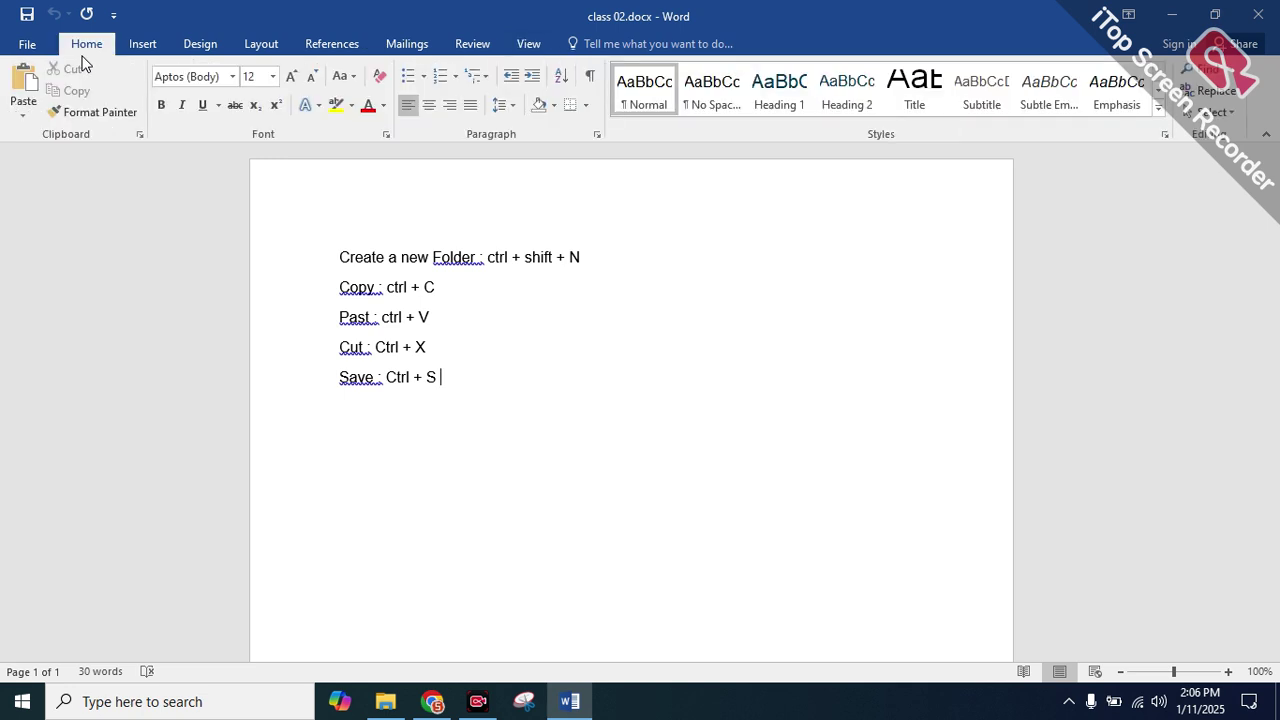
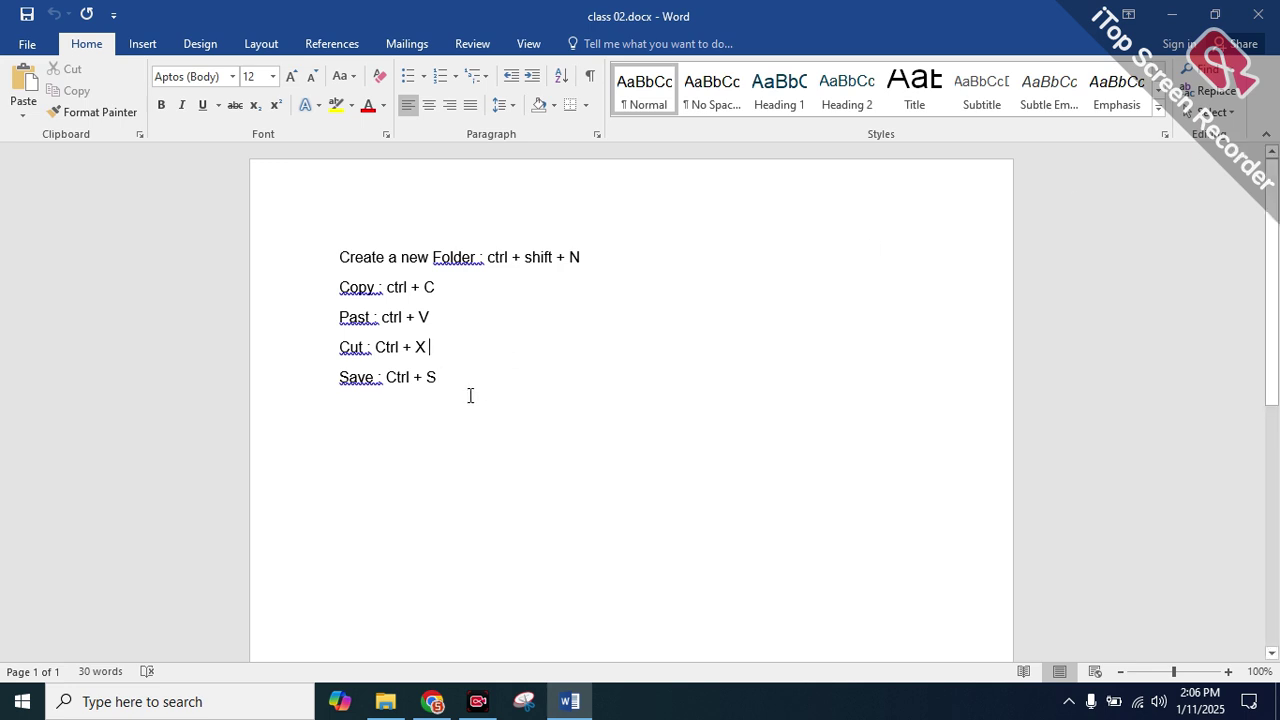
Practice selecting the first line and the Copy, Cut and Save shortcut lines
left_click_drag(452, 377, 328, 271)
left_click(318, 270)
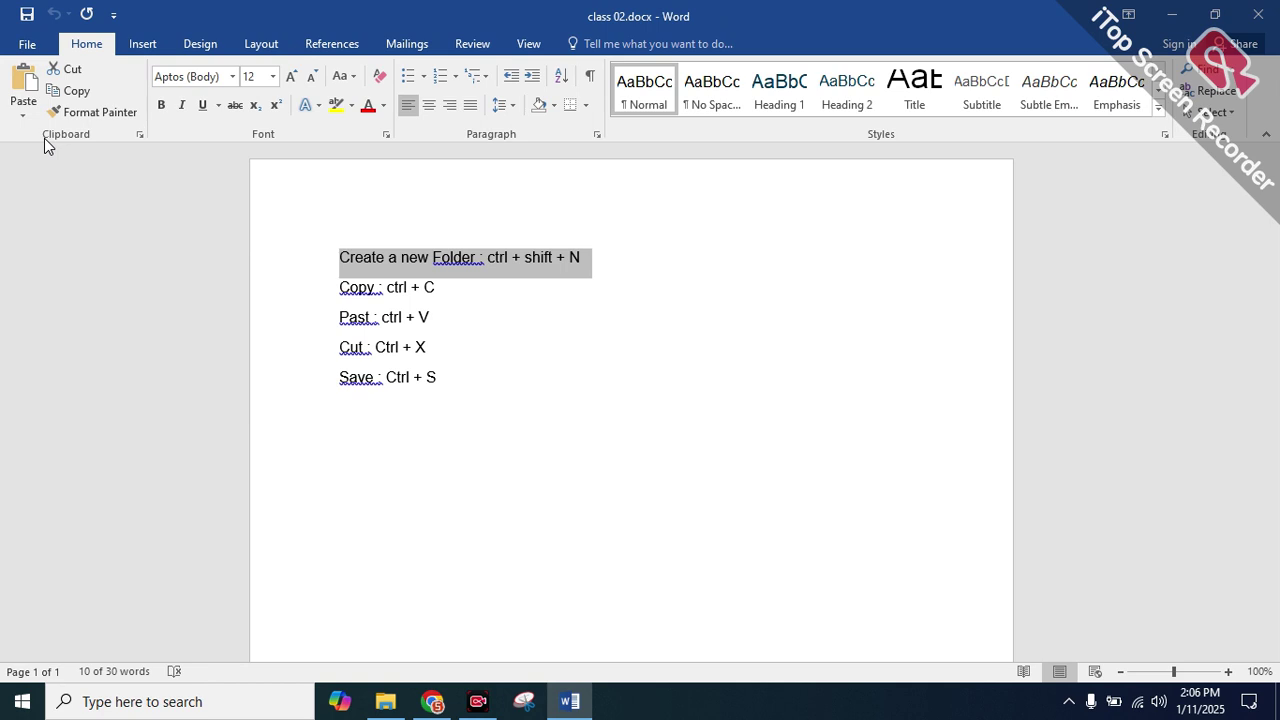
left_click_drag(440, 288, 329, 291)
left_click(329, 291)
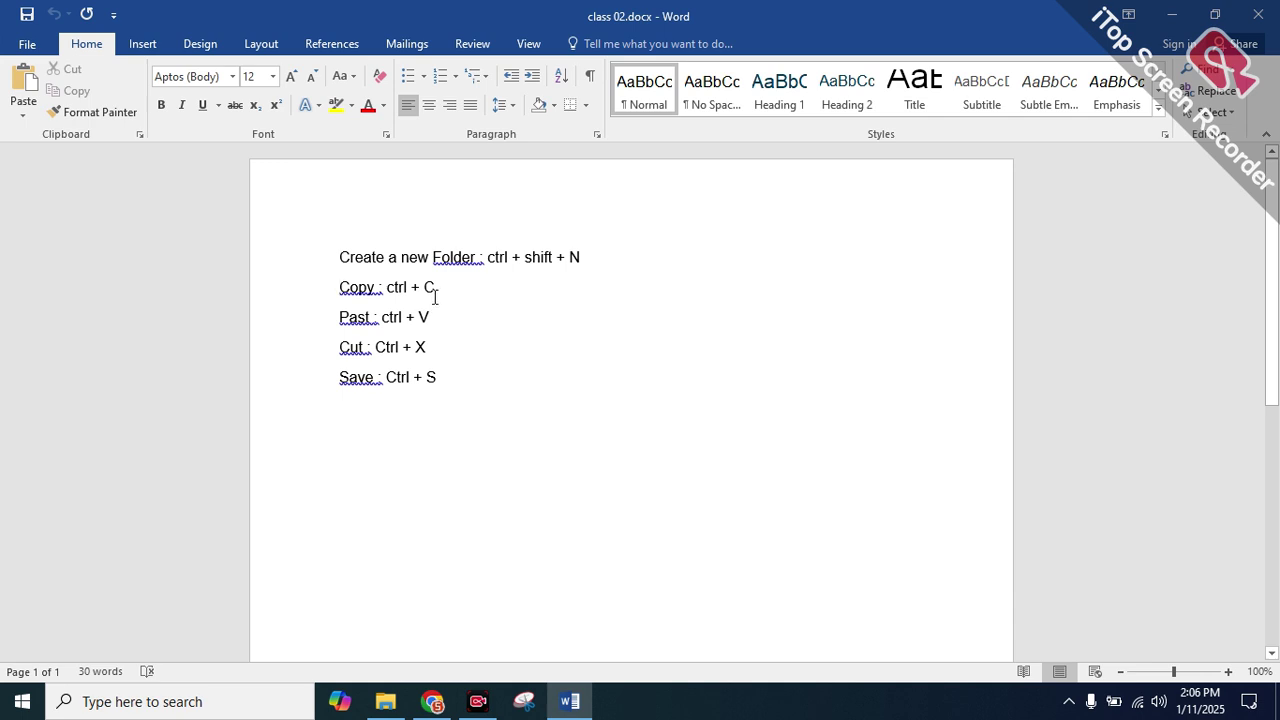
left_click_drag(435, 347, 300, 354)
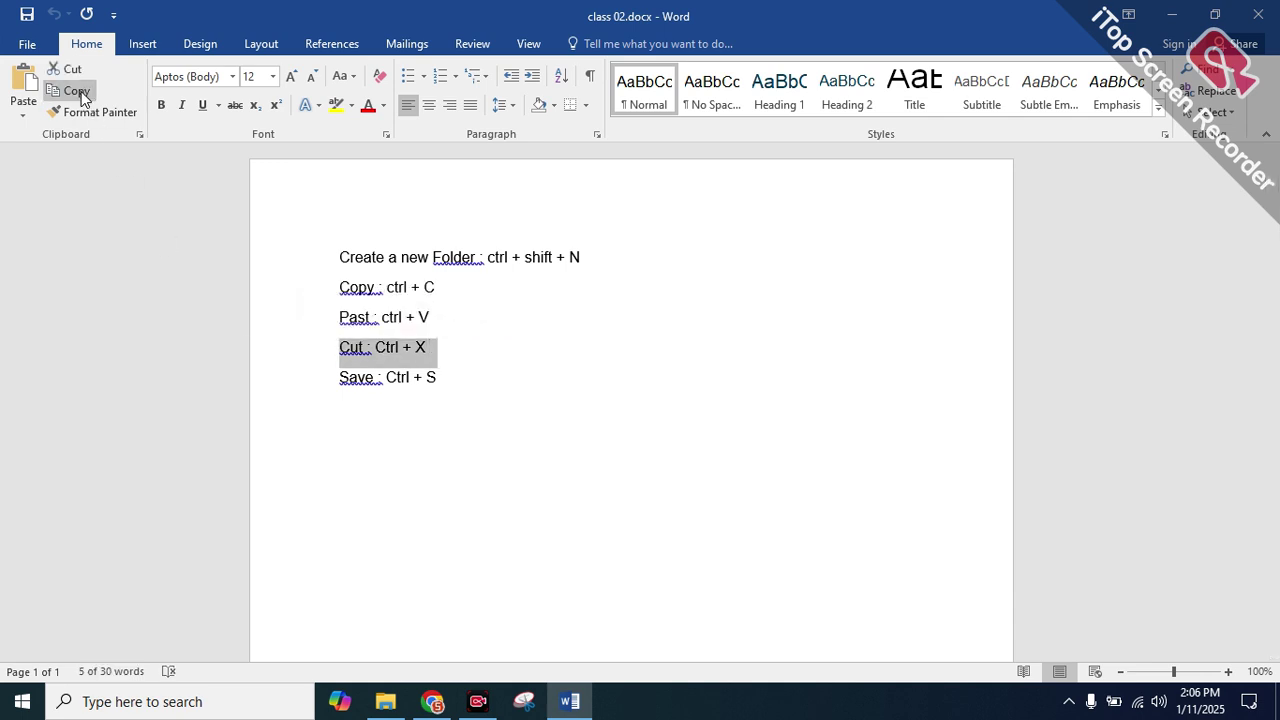
left_click(443, 377)
left_click_drag(443, 377, 340, 377)
left_click(350, 377)
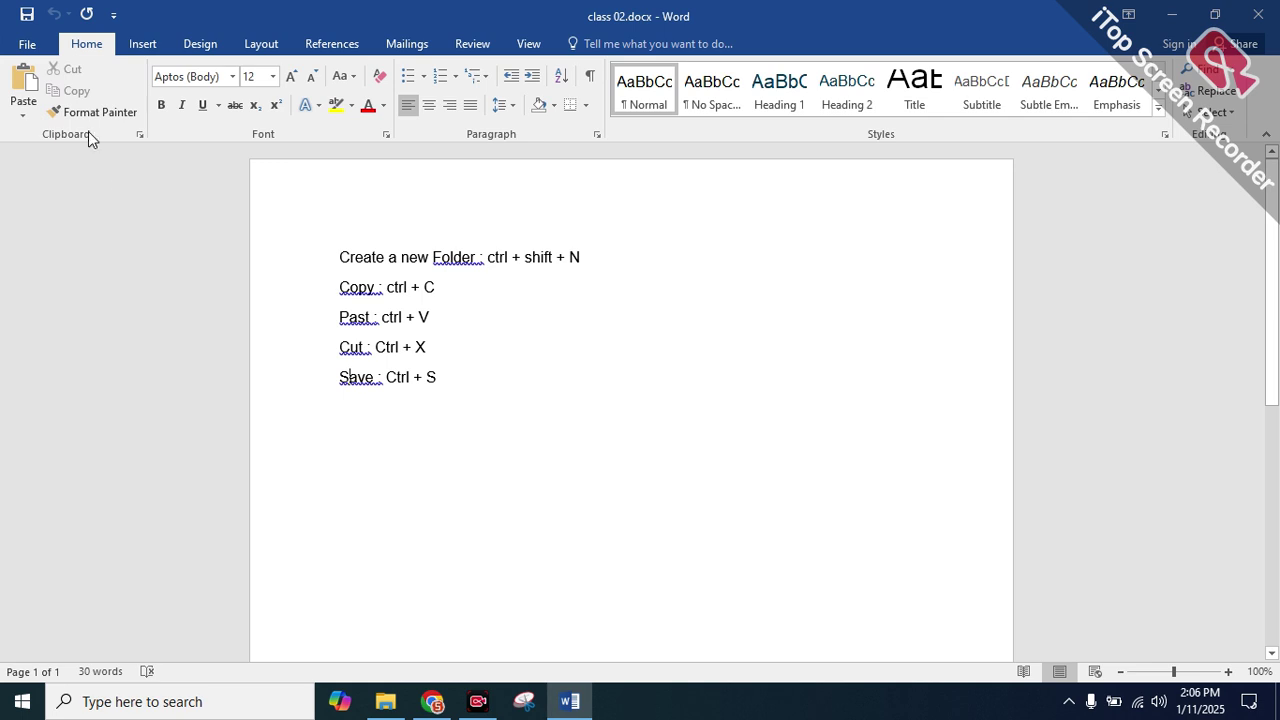
Insert an empty line after 'Create a new Folder : ctrl + shift + N'
double_click(600, 246)
double_click(508, 301)
double_click(580, 254)
left_click(580, 254)
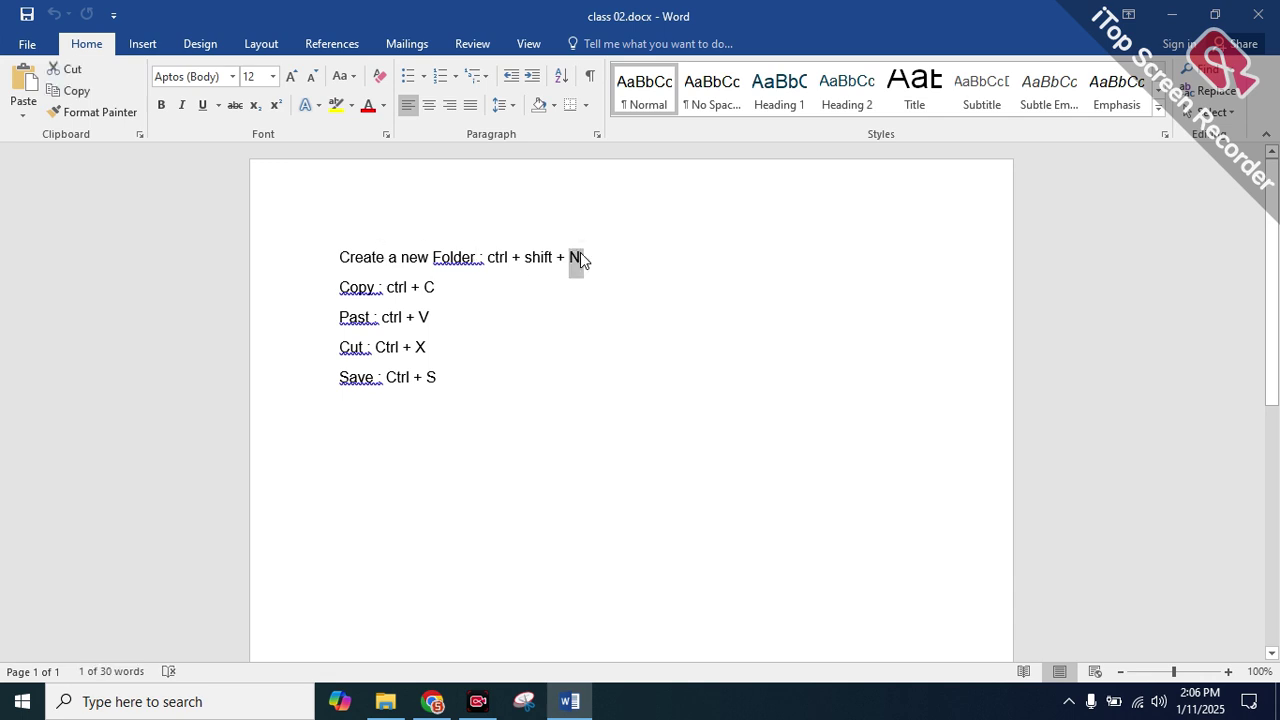
key("Return")
key("Return")
key("Return")
key("Return")
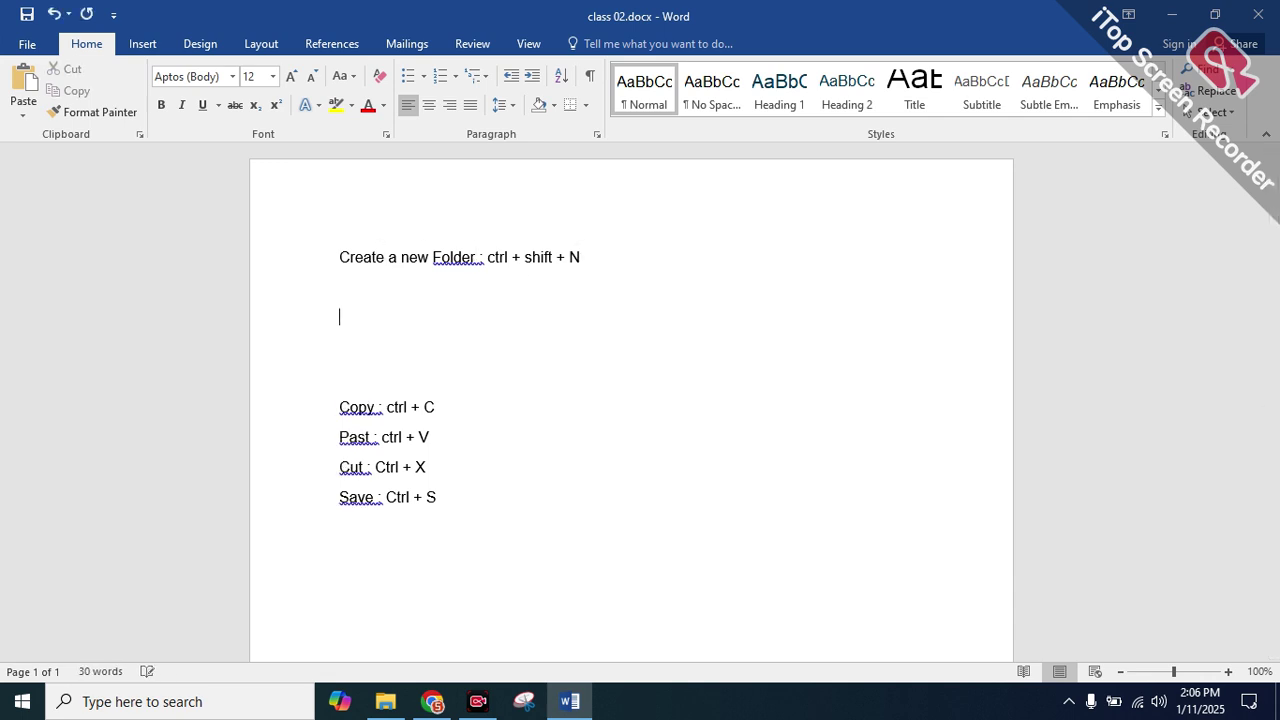
Type 'Selection' on the new line below the Create a new Folder shortcut
type("Selection")
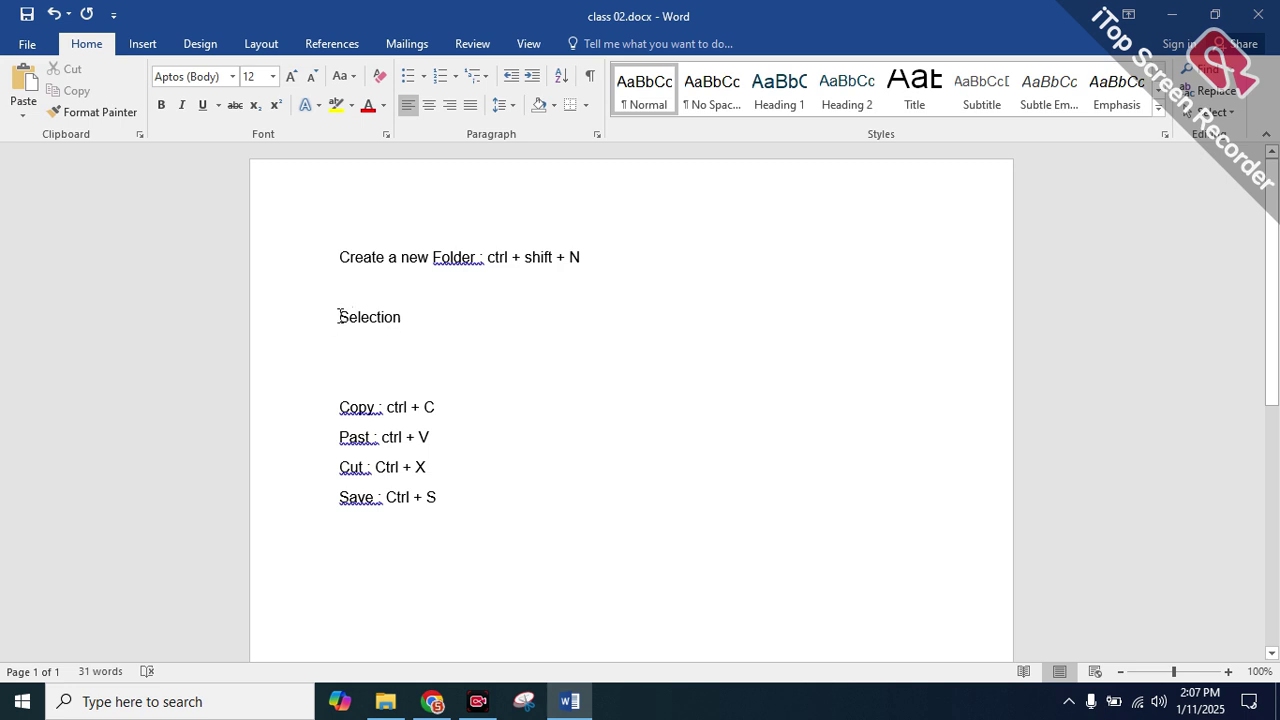
left_click_drag(340, 316, 405, 314)
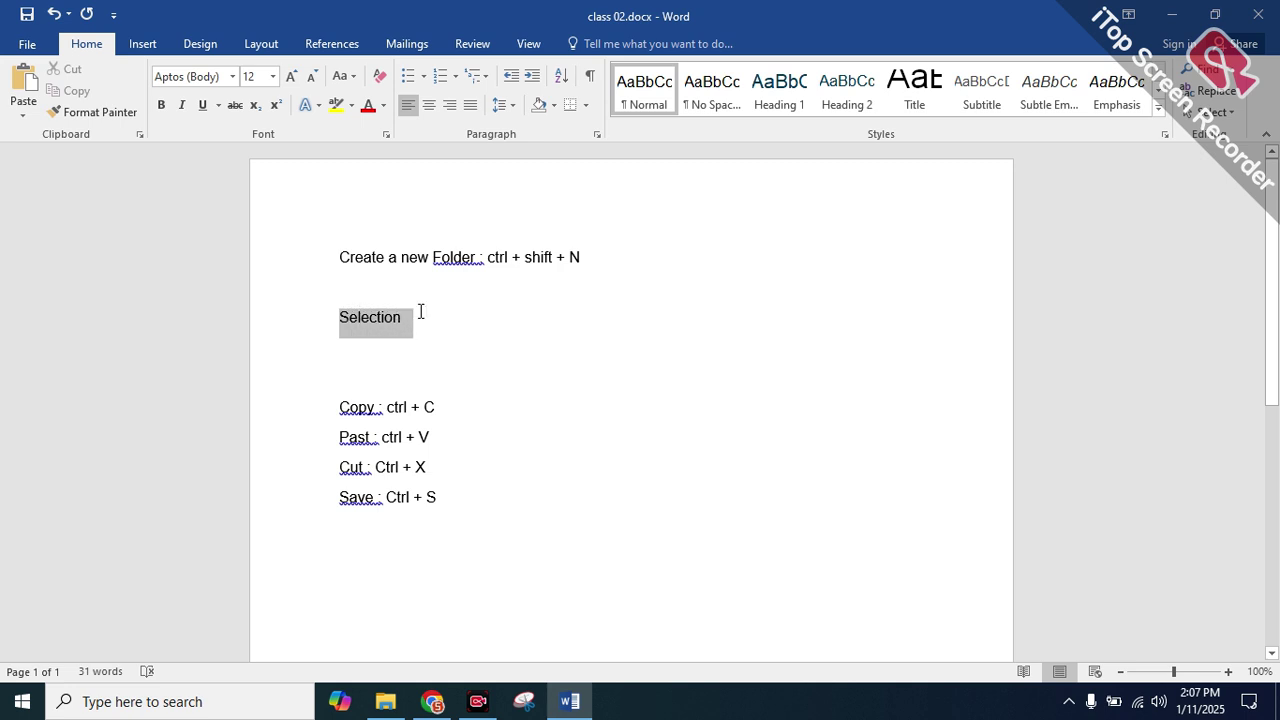
left_click(638, 324)
left_click(523, 346)
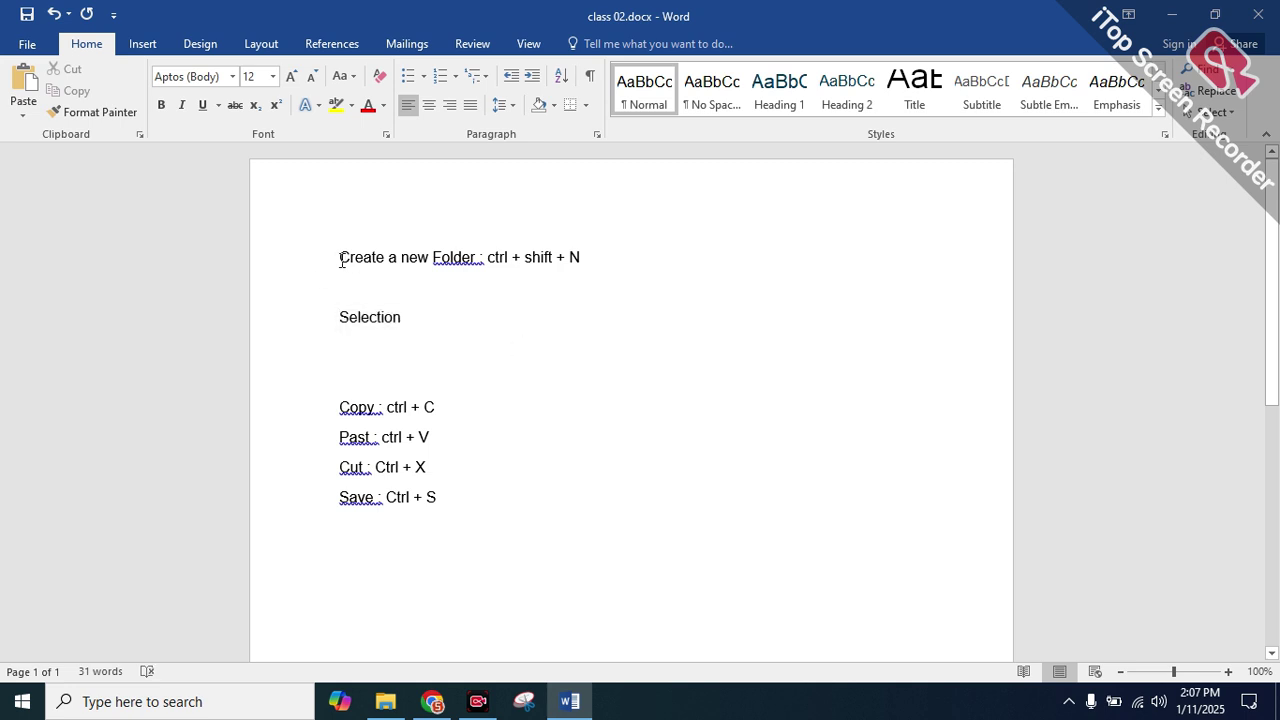
Practice selecting the first line's text and the word 'new' by dragging
left_click_drag(341, 260, 596, 256)
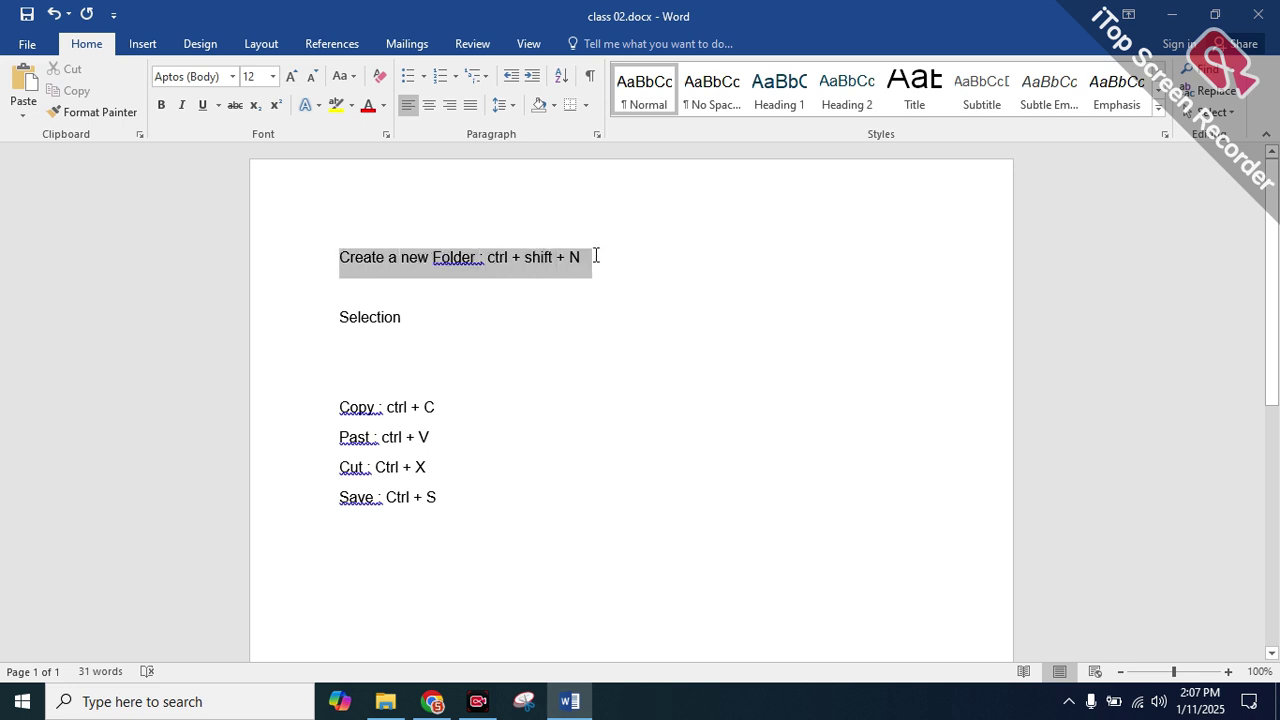
left_click(596, 256)
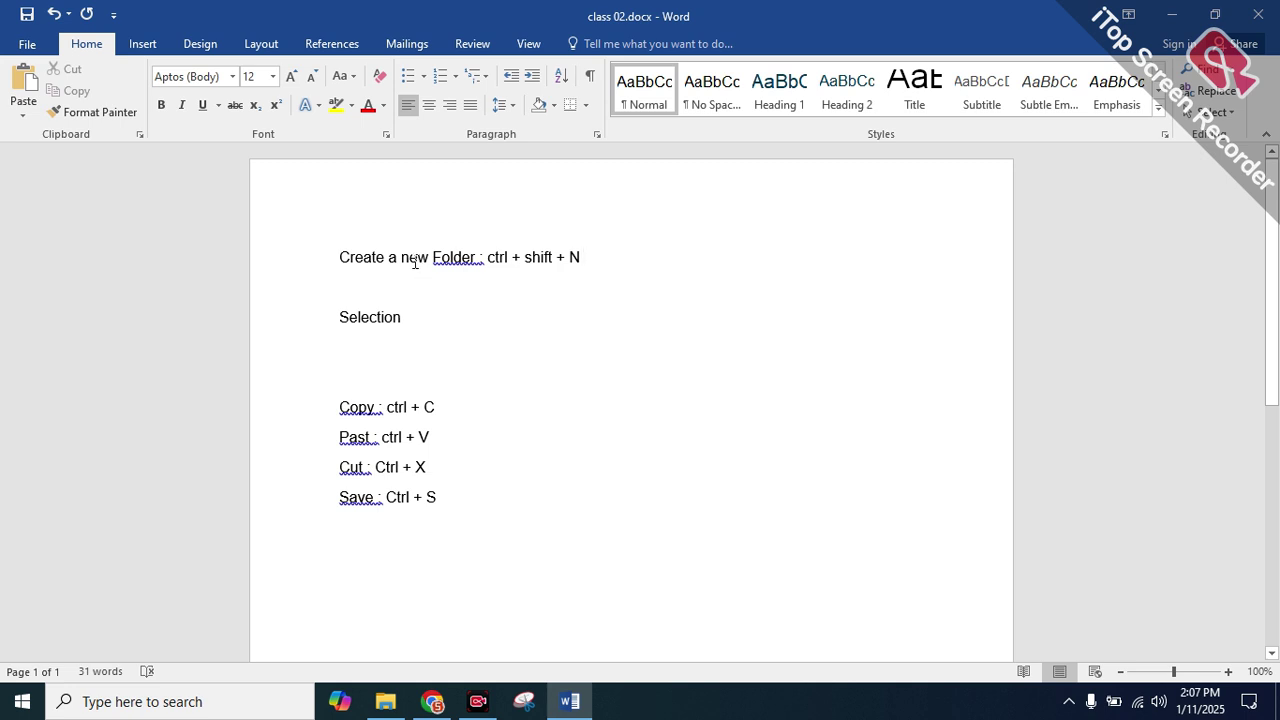
left_click_drag(402, 260, 430, 262)
left_click(425, 295)
left_click_drag(591, 262, 338, 256)
left_click(340, 272)
left_click(617, 257)
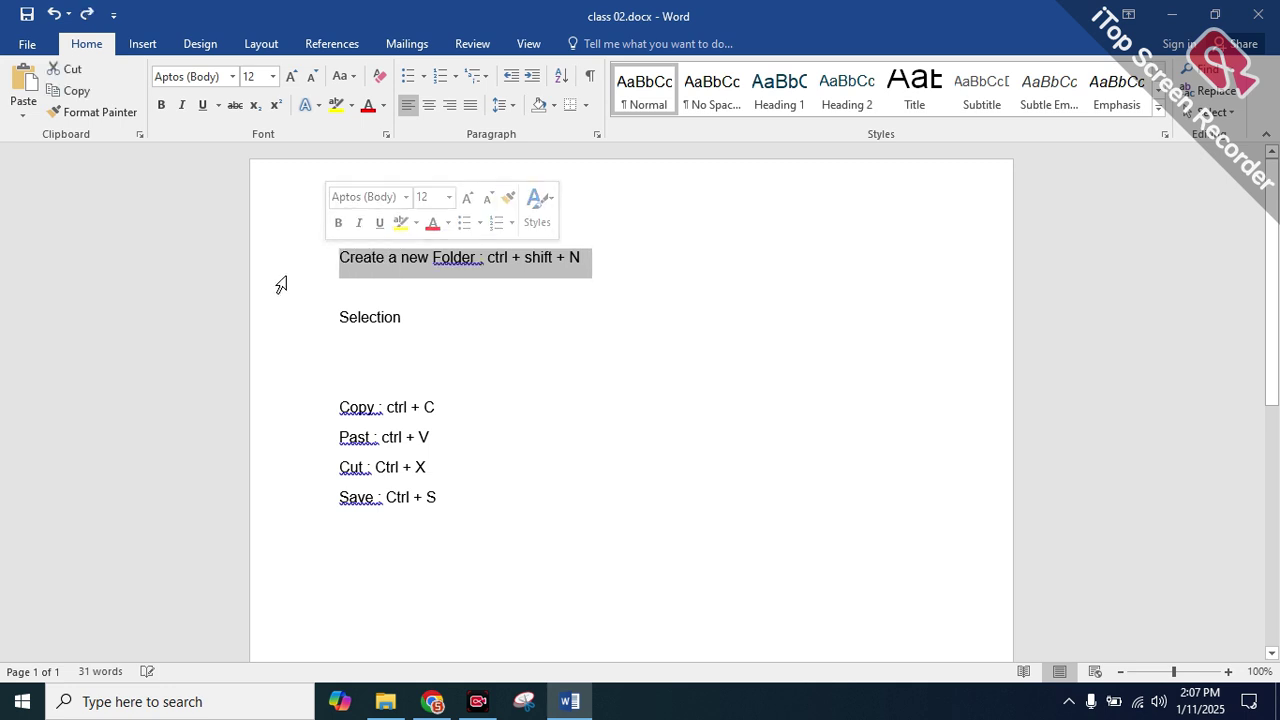
left_click(406, 293)
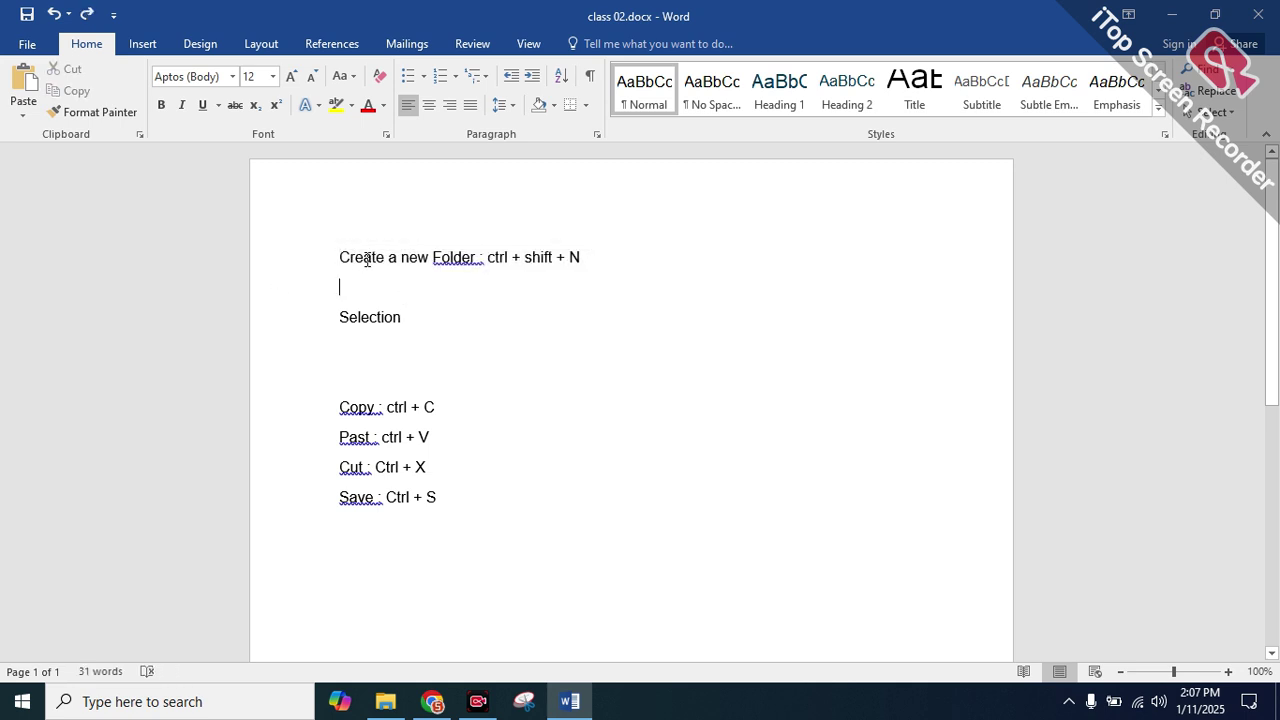
left_click_drag(339, 257, 418, 266)
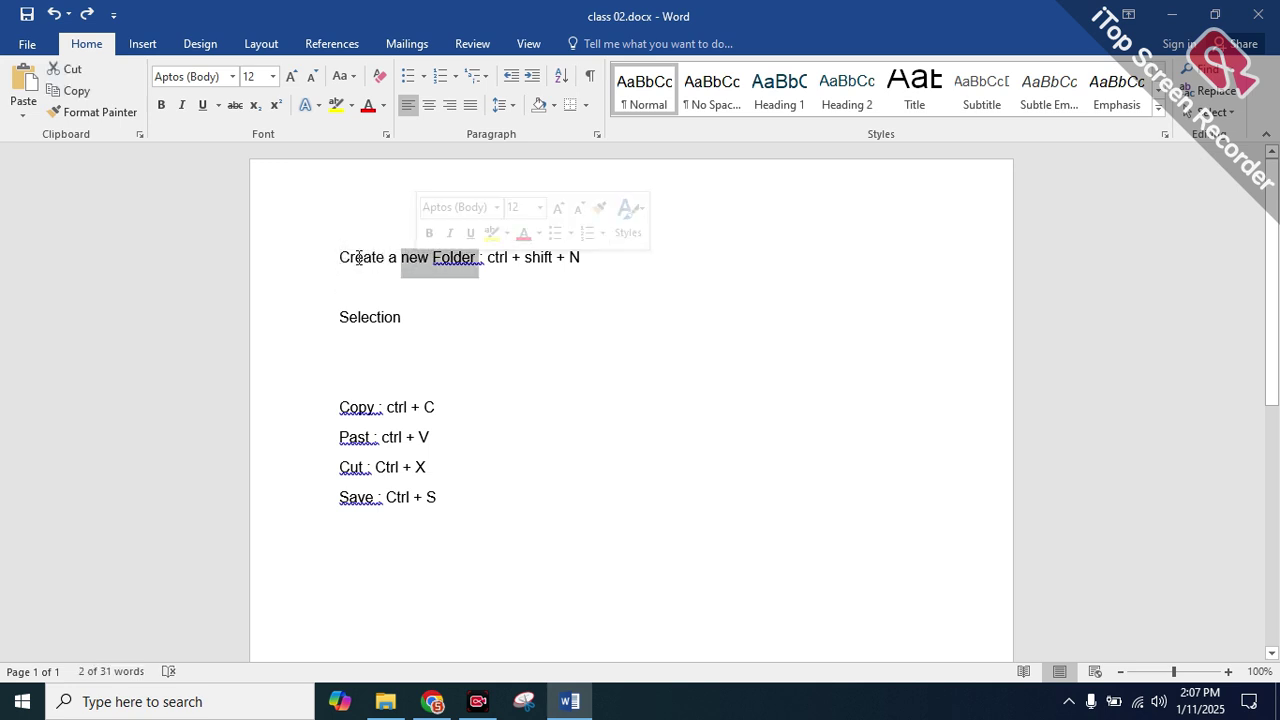
left_click_drag(341, 256, 411, 252)
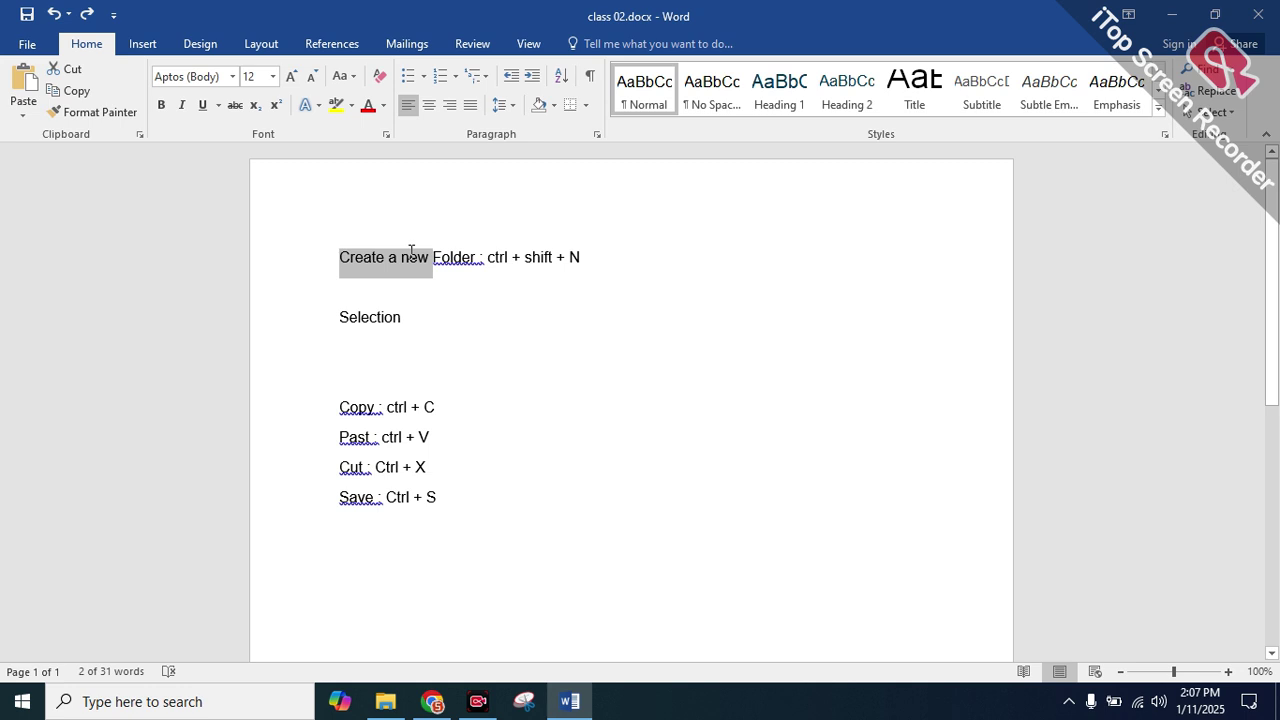
double_click(411, 252)
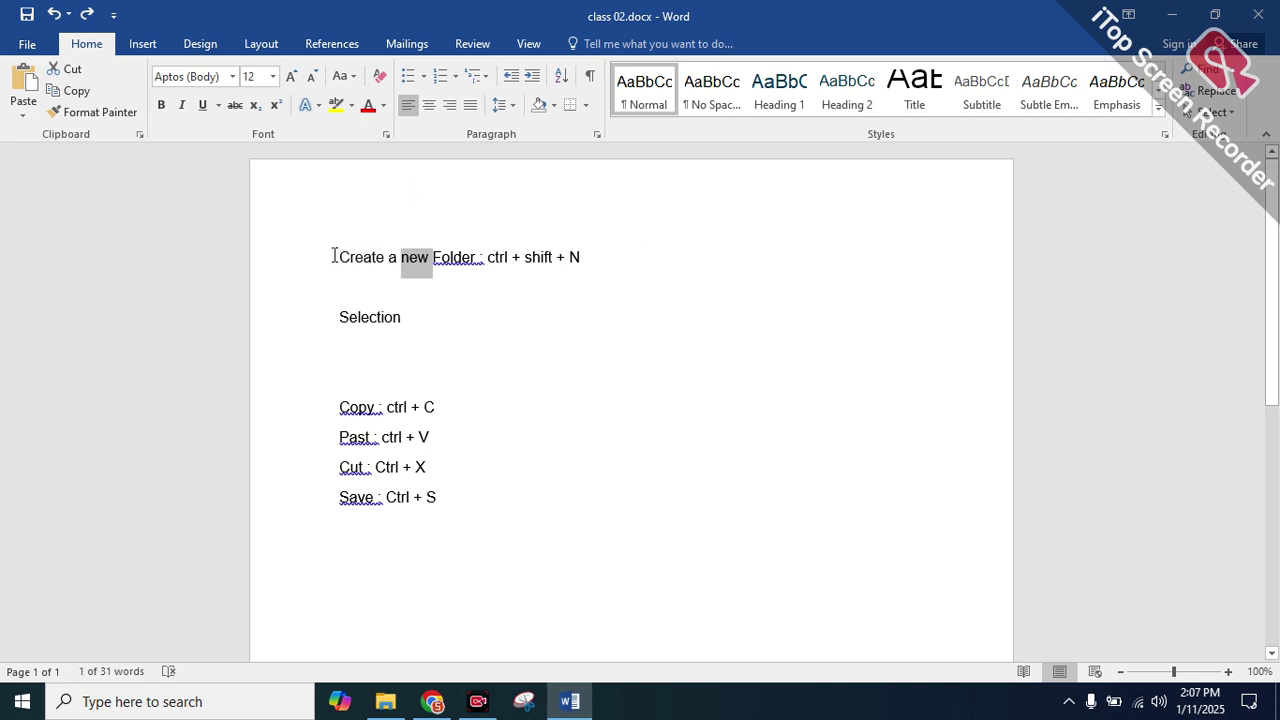
left_click_drag(333, 256, 395, 257)
left_click(381, 257)
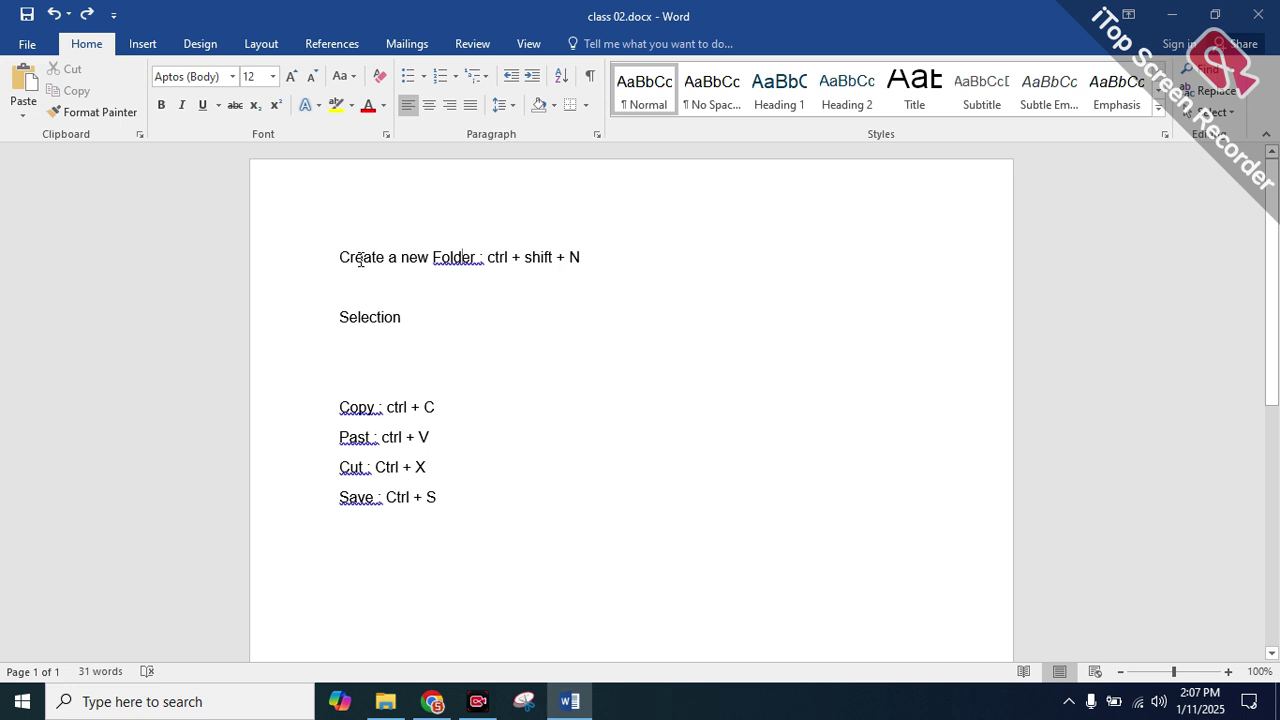
double_click(359, 259)
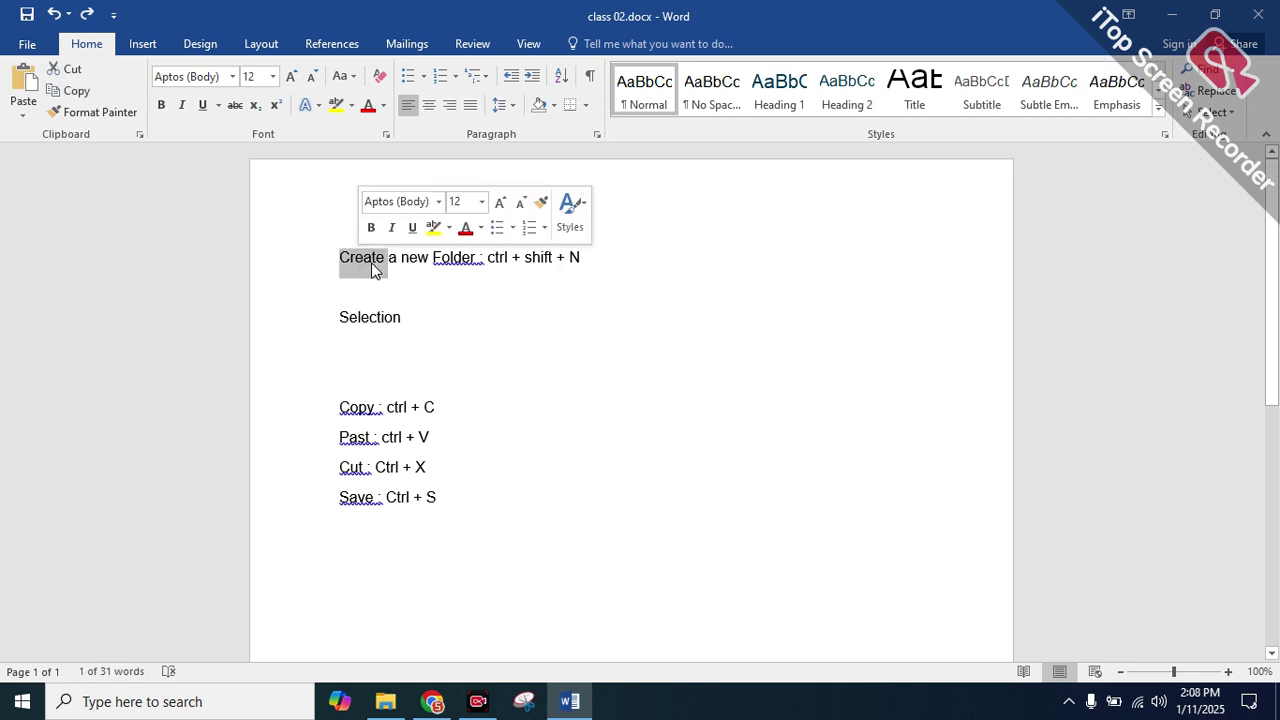
left_click(361, 259)
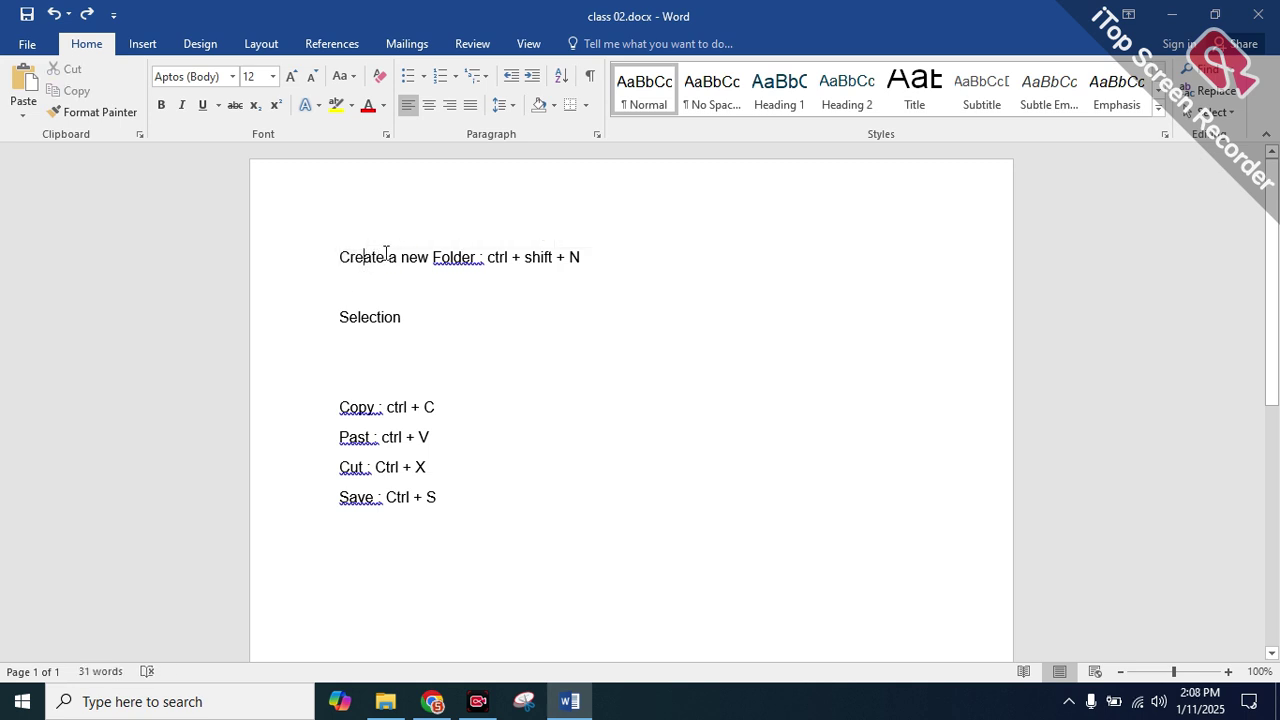
double_click(371, 256)
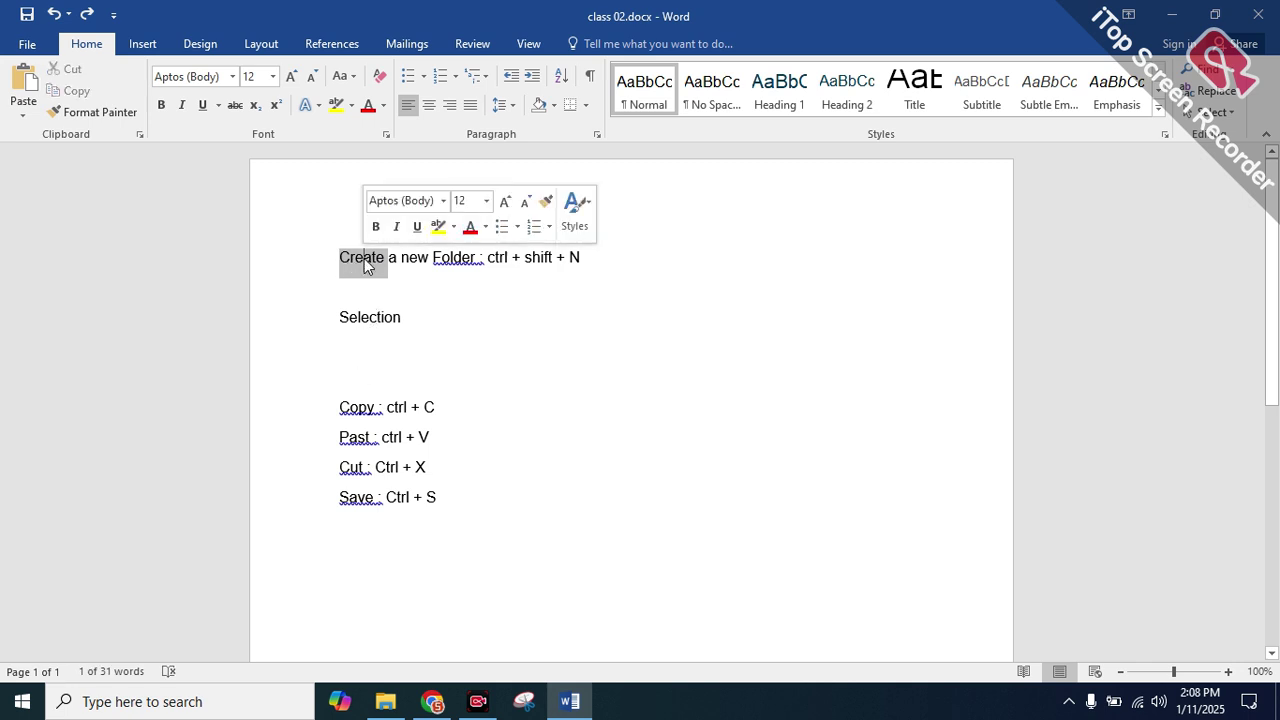
left_click(429, 289)
left_click_drag(340, 258, 714, 260)
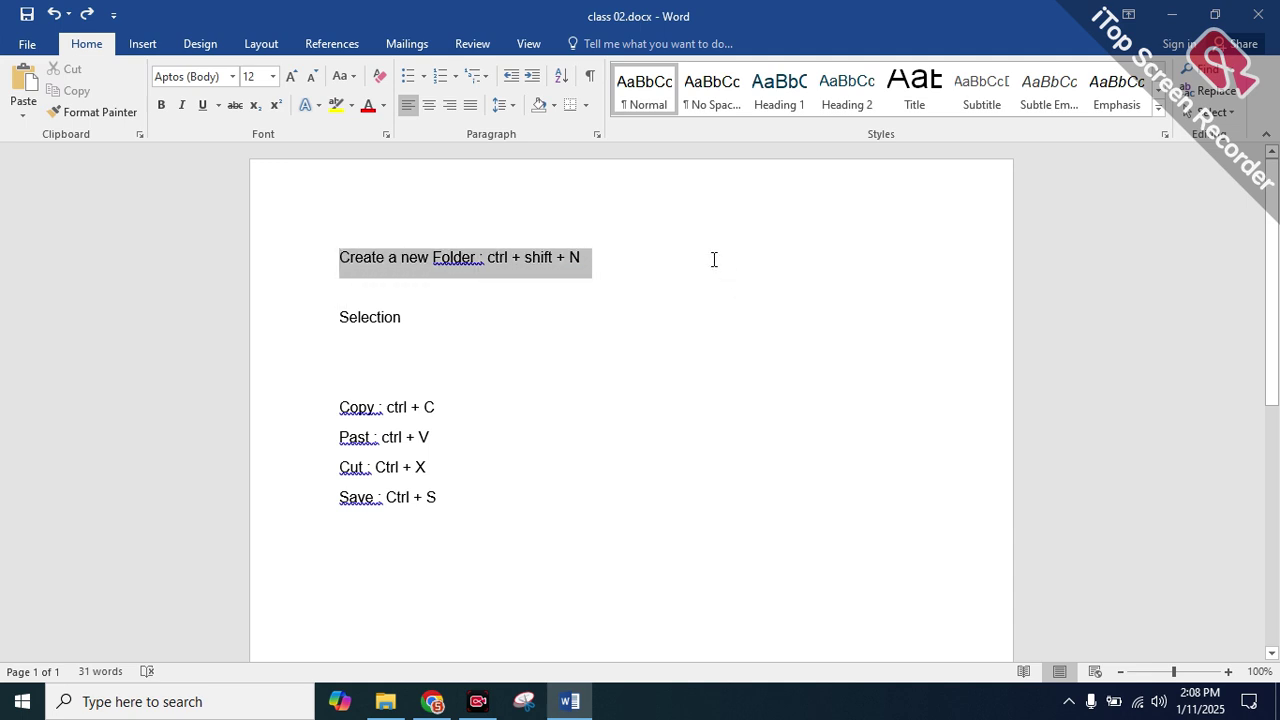
left_click(716, 260)
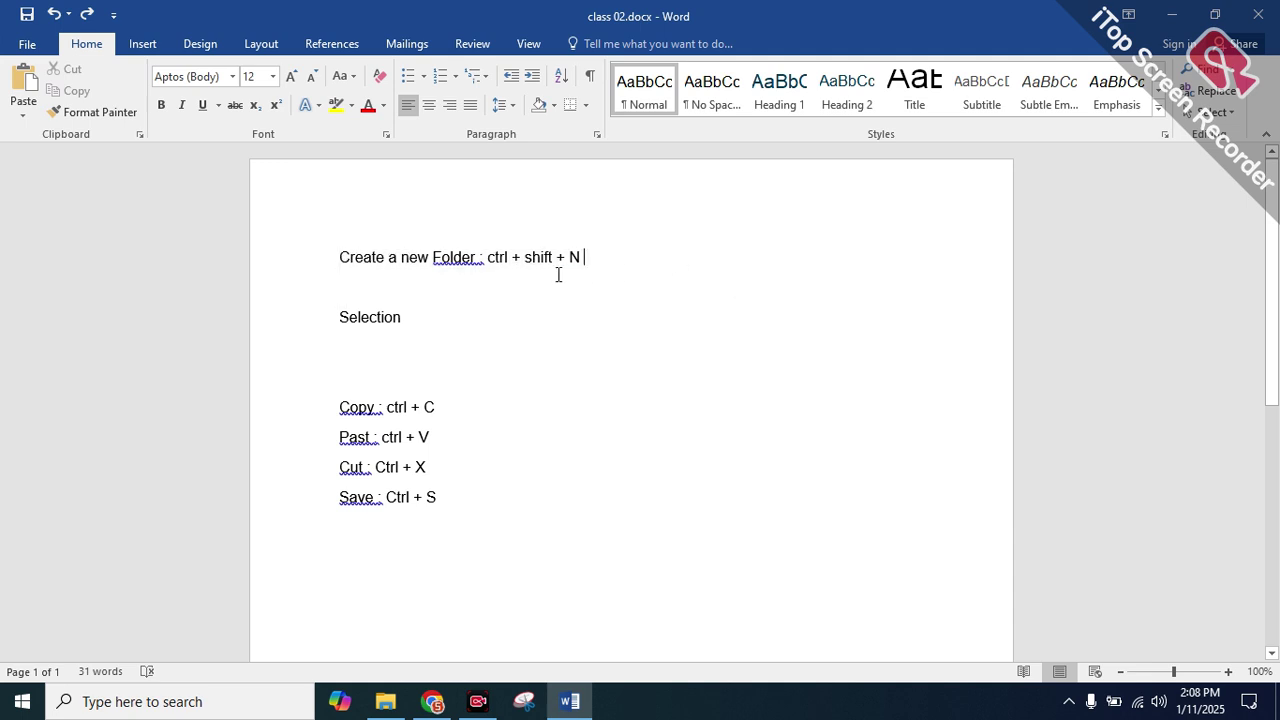
triple_click(366, 257)
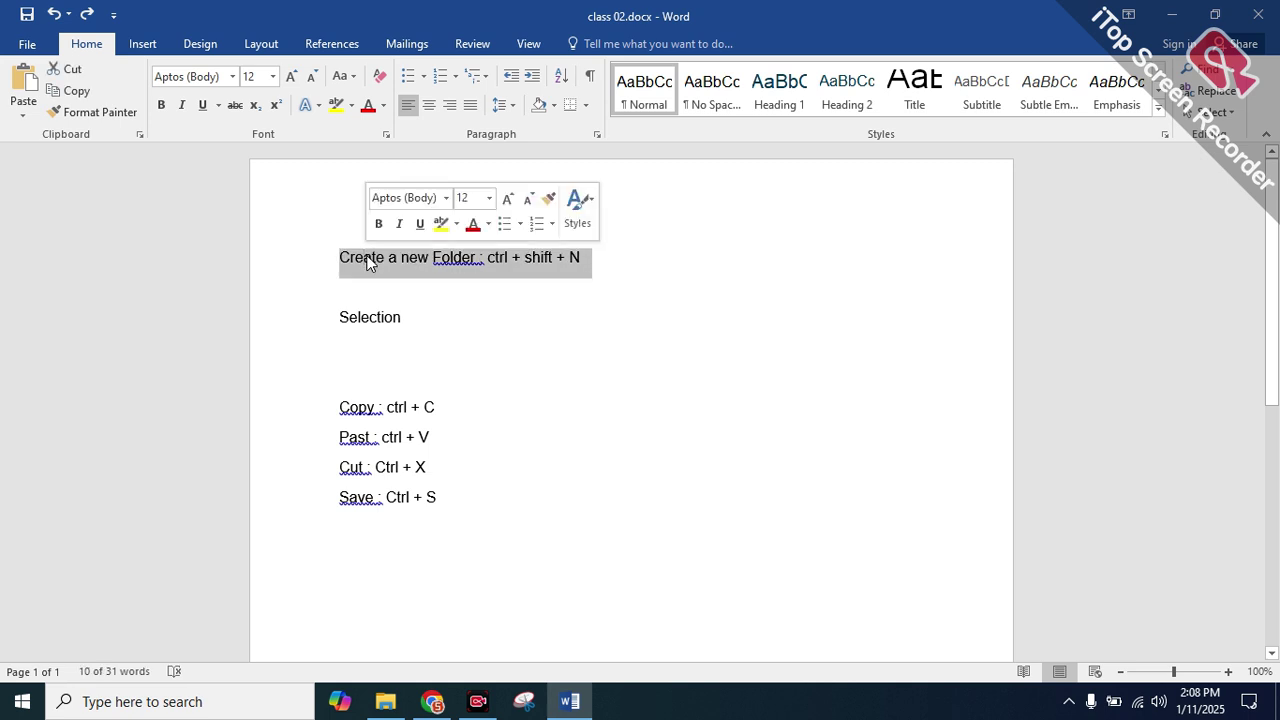
left_click(655, 270)
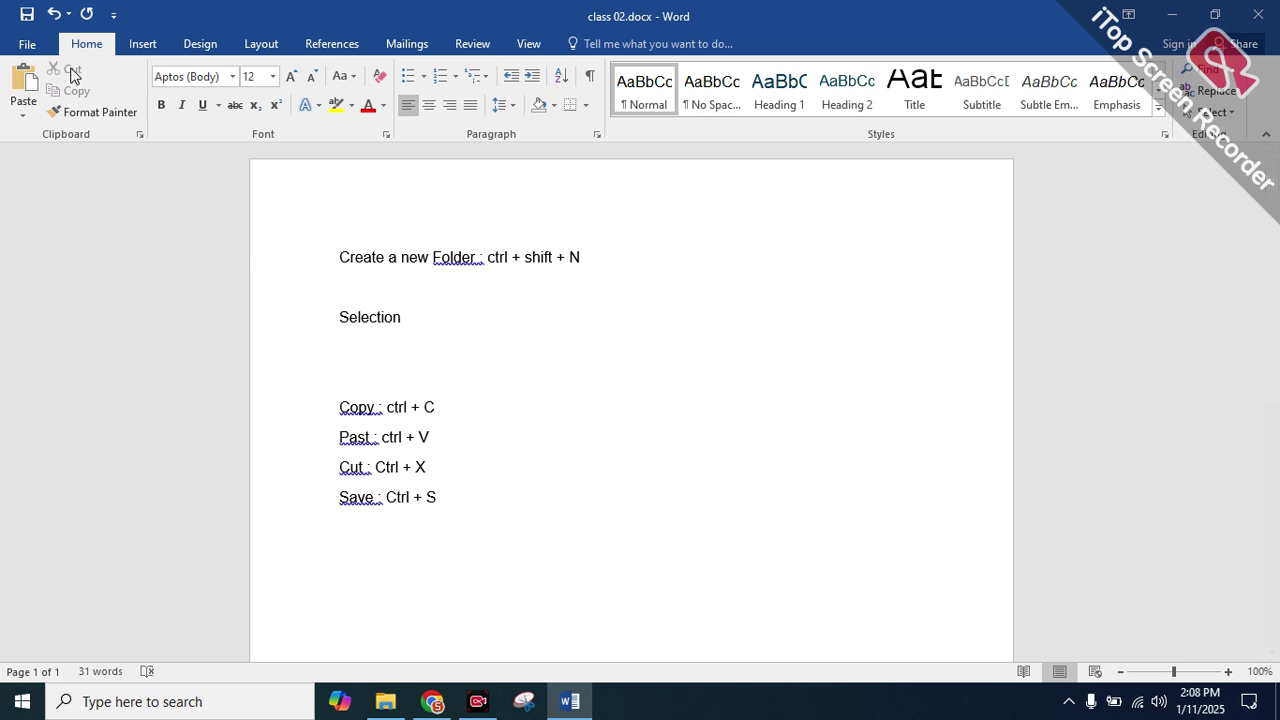
left_click_drag(339, 317, 412, 323)
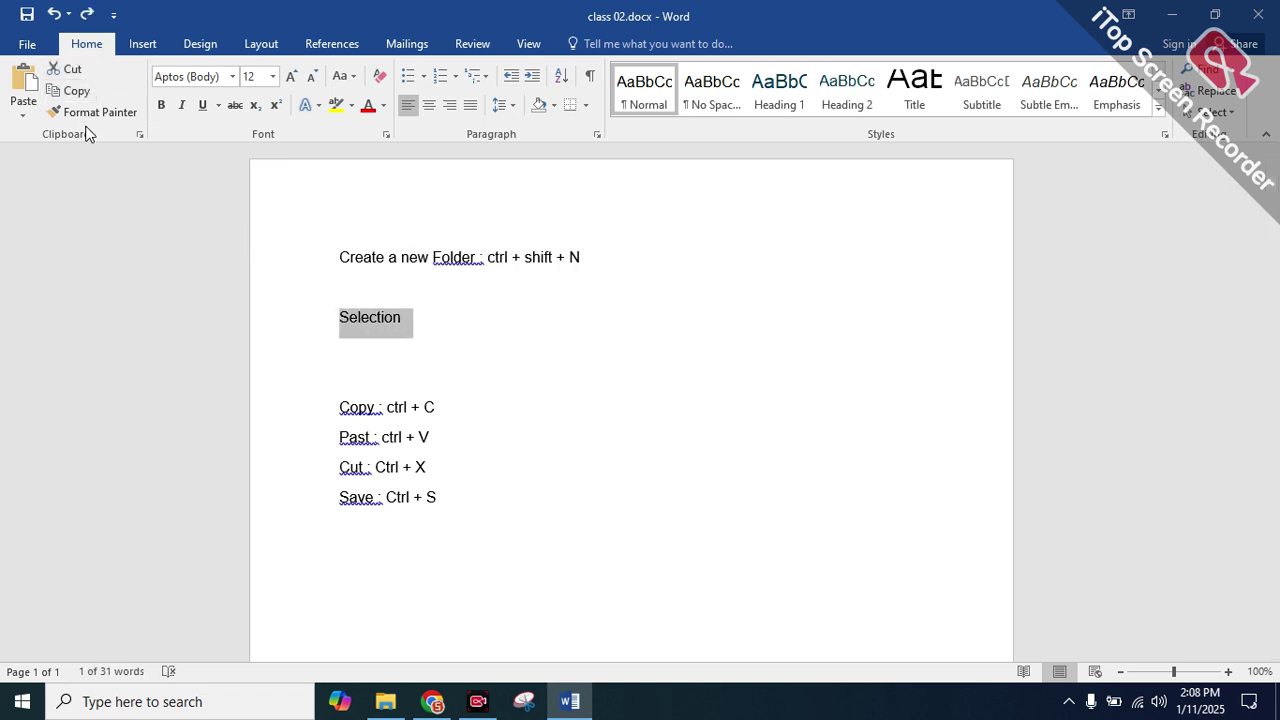
double_click(458, 258)
left_click(411, 285)
right_click(404, 290)
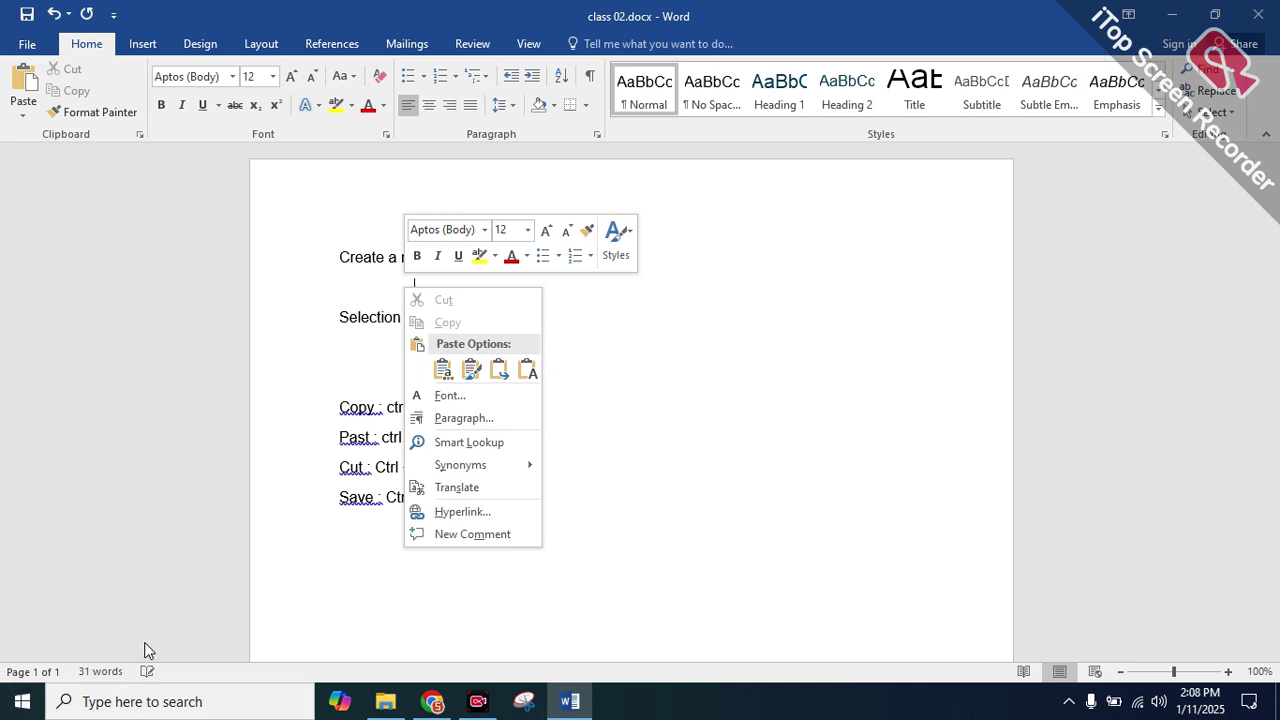
left_click(350, 330)
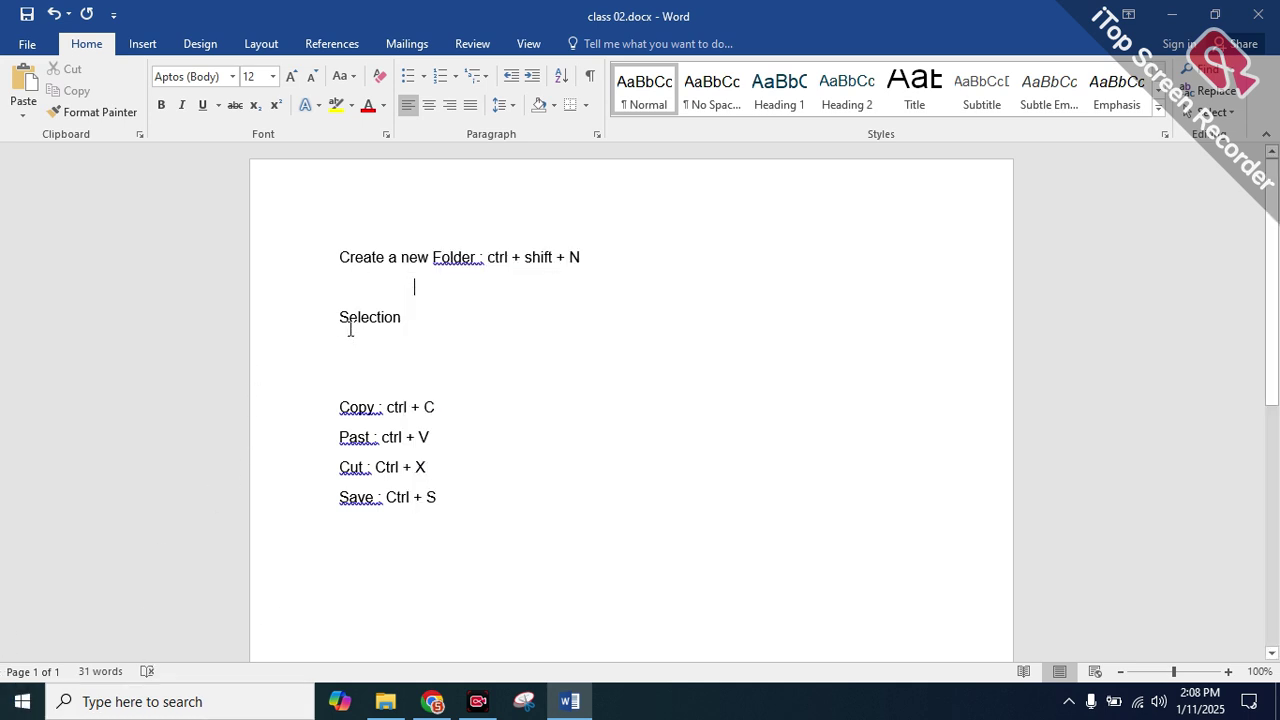
left_click_drag(337, 326, 409, 328)
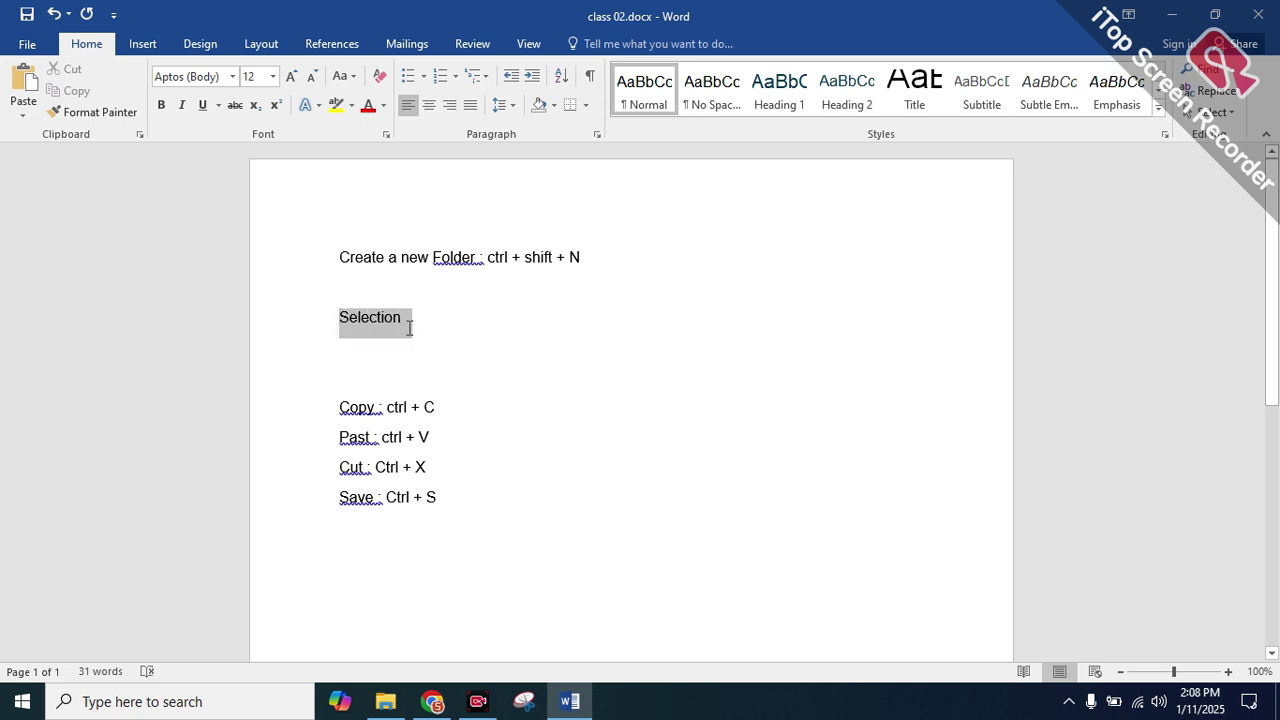
right_click(449, 332)
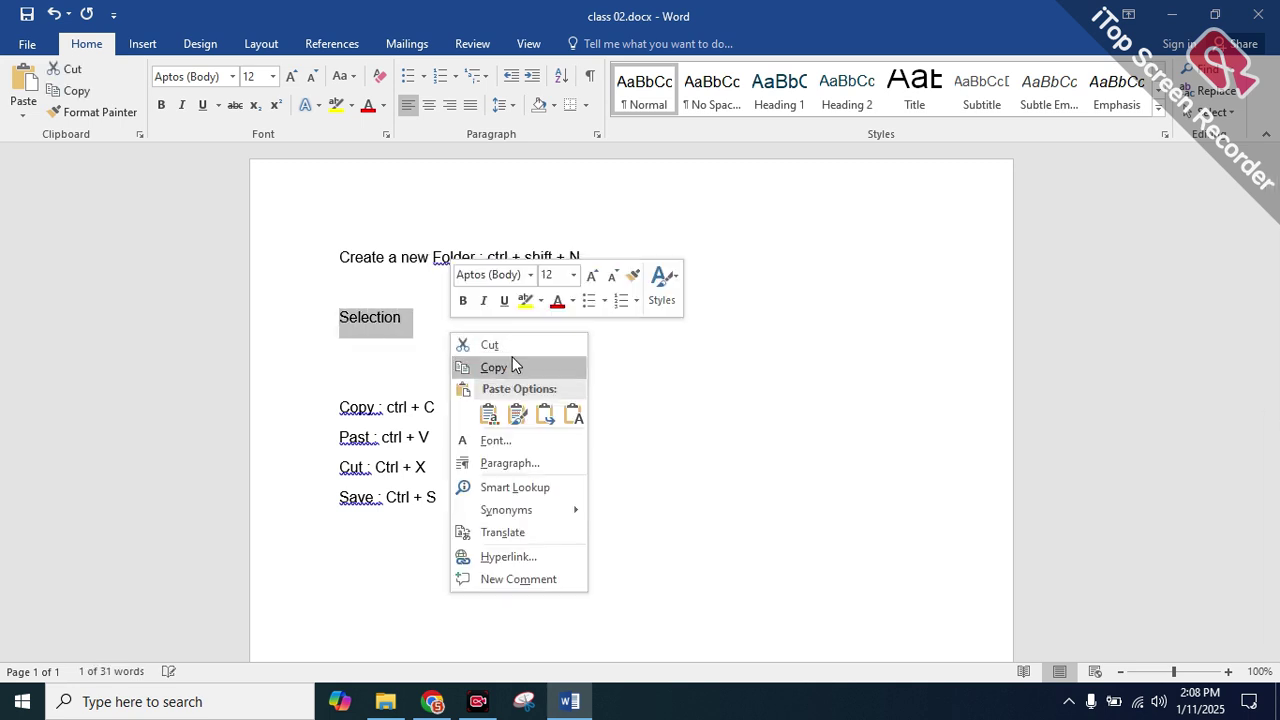
left_click(402, 349)
left_click_drag(423, 317, 243, 309)
left_click(420, 374)
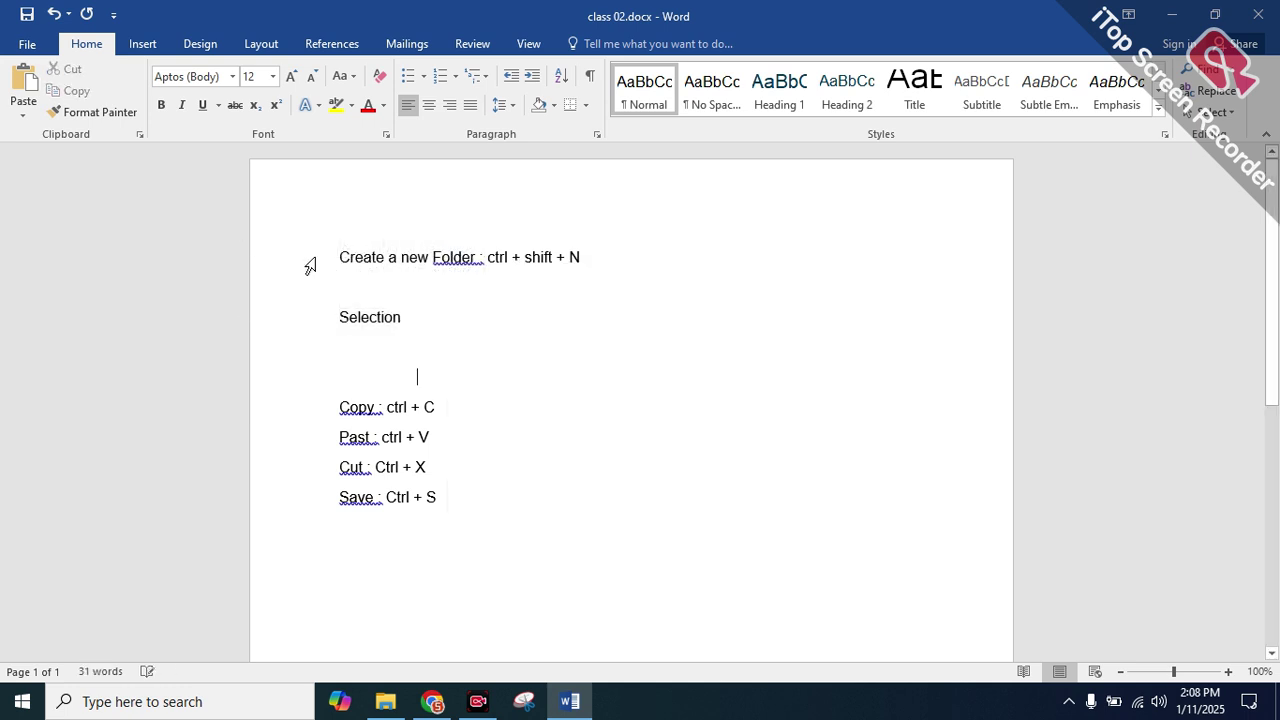
left_click_drag(337, 254, 263, 300)
left_click(606, 285)
double_click(352, 318)
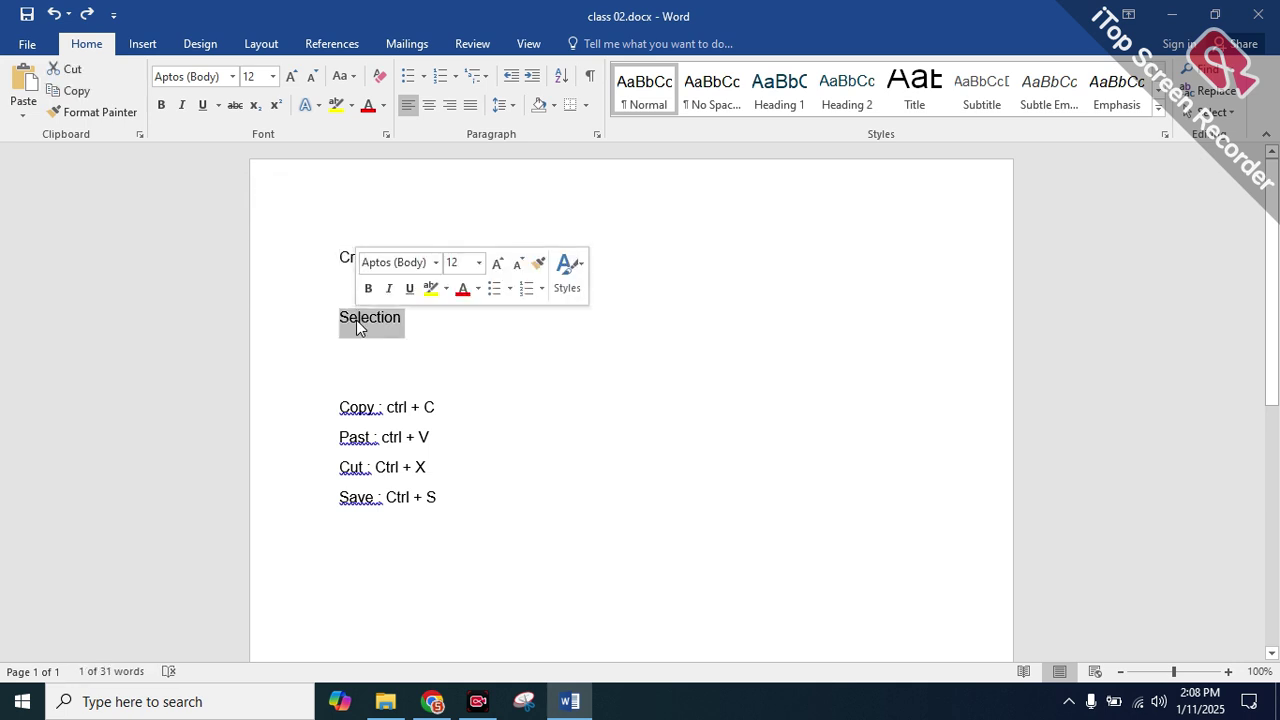
left_click(419, 346)
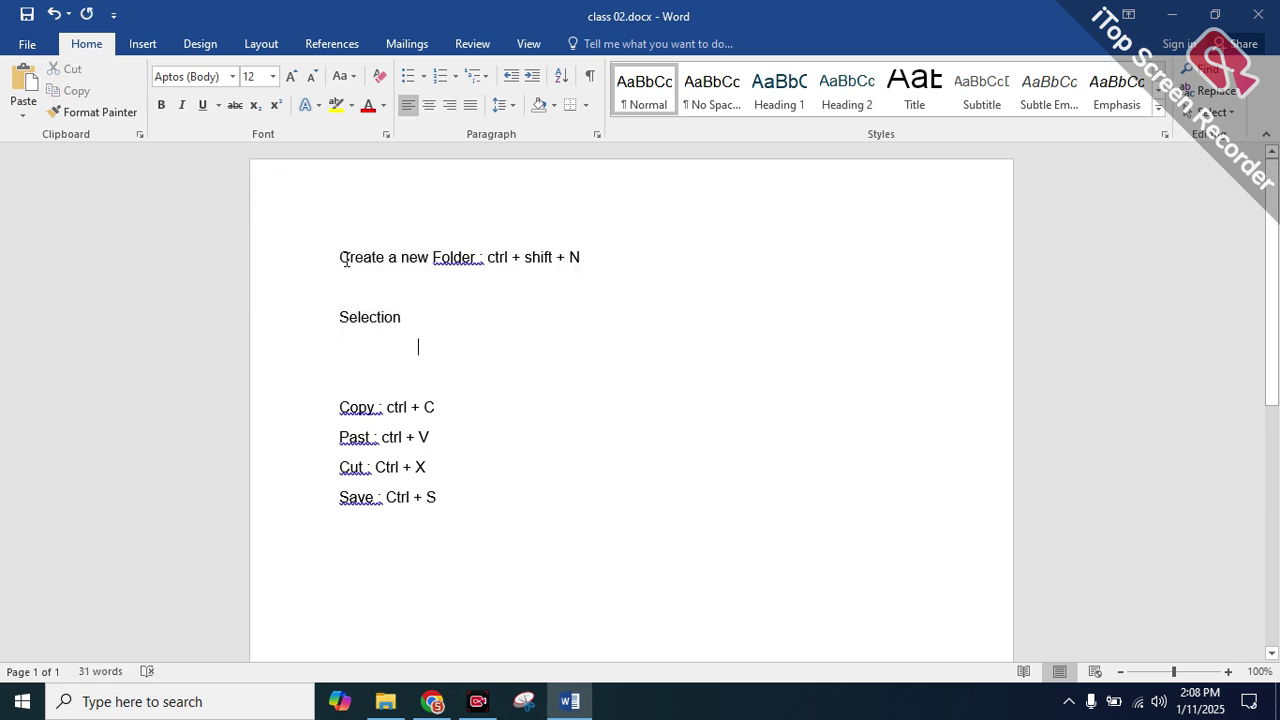
double_click(347, 259)
left_click(320, 263)
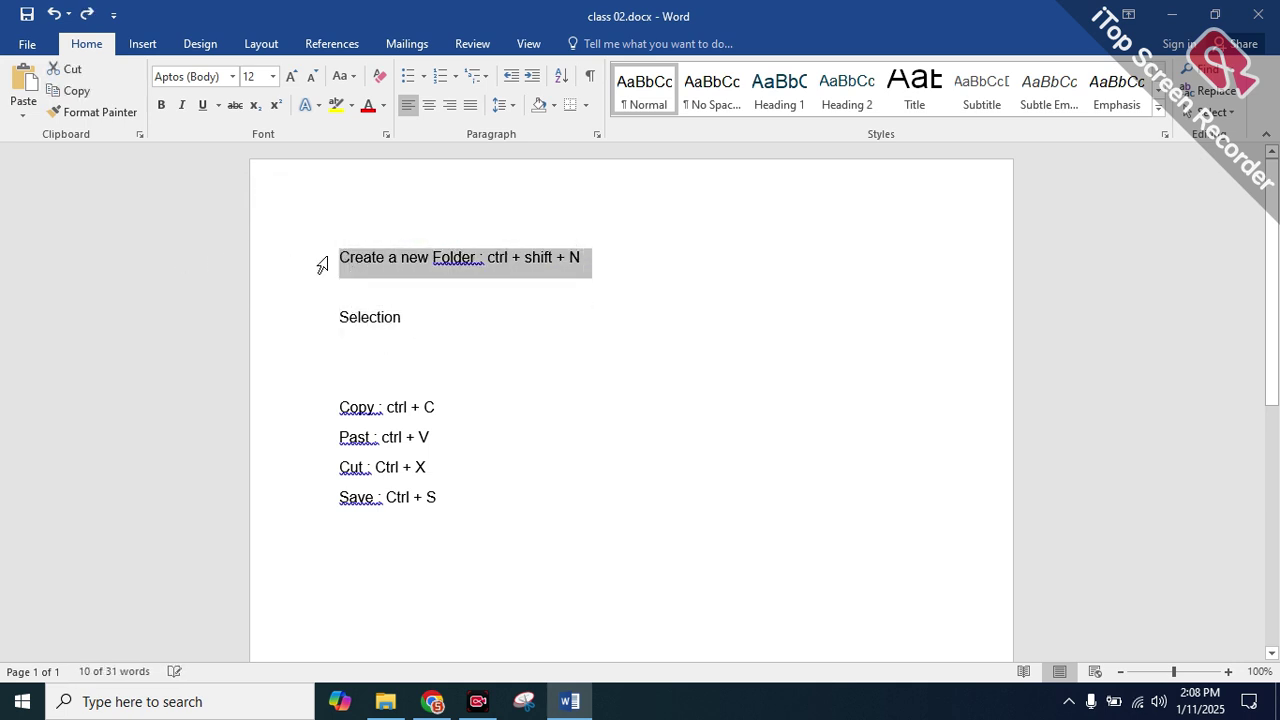
left_click(464, 320)
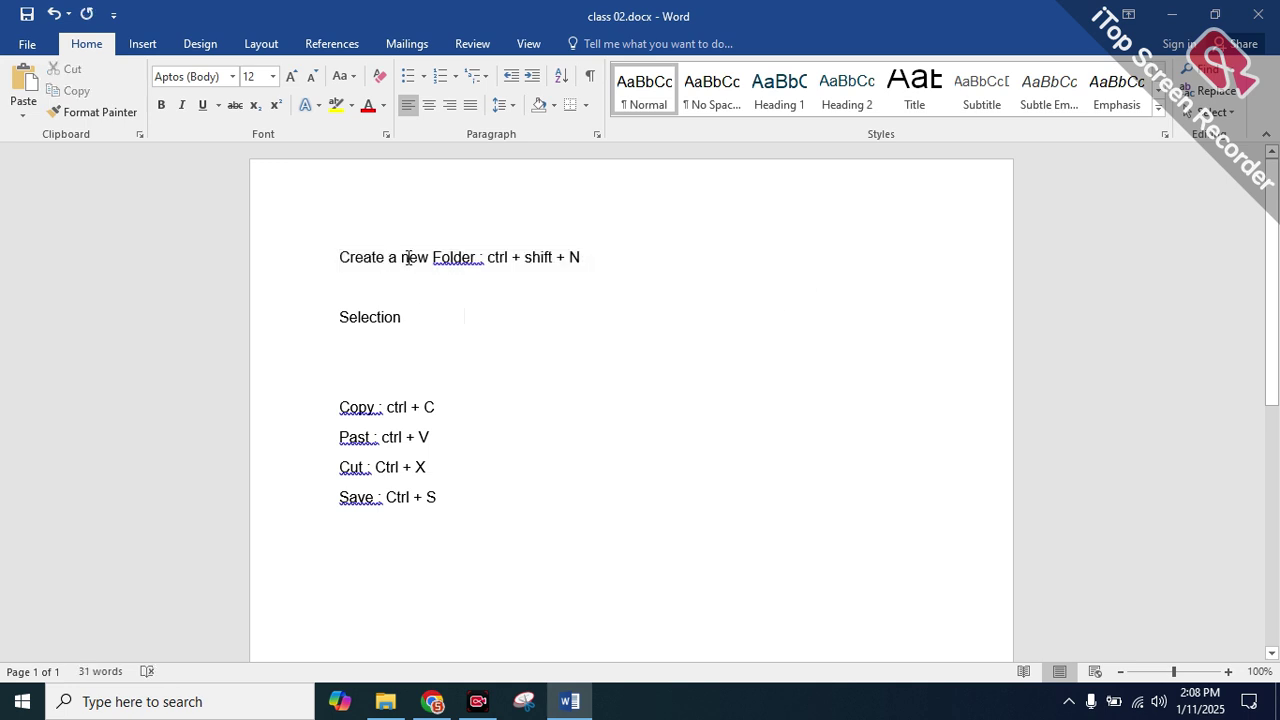
triple_click(409, 256)
left_click(409, 256)
triple_click(409, 256)
left_click(409, 256)
double_click(415, 258)
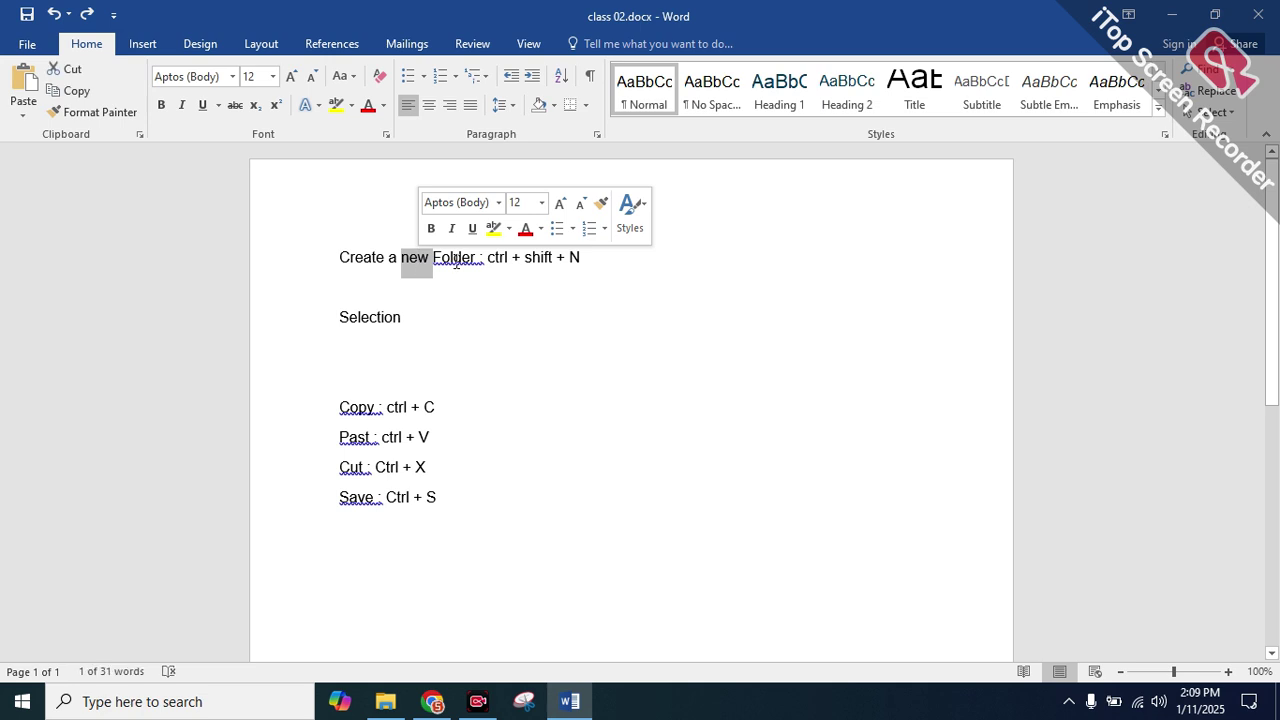
double_click(457, 260)
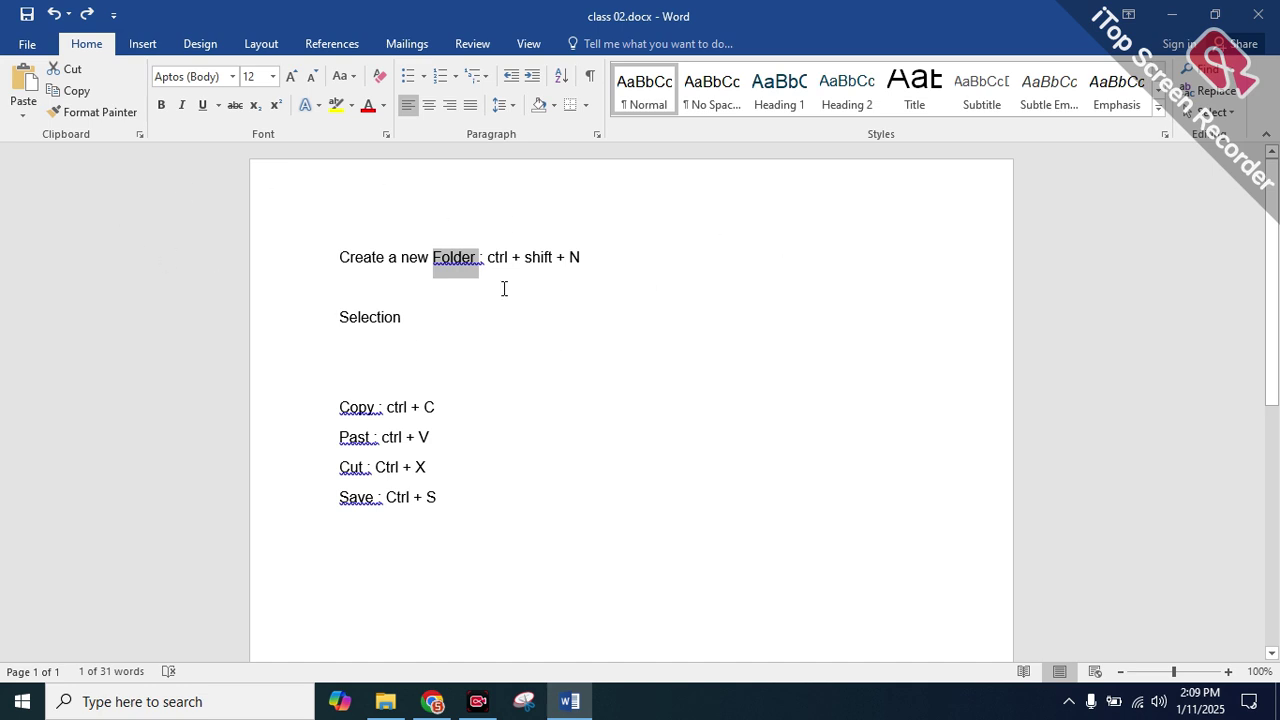
left_click(443, 287)
double_click(371, 262)
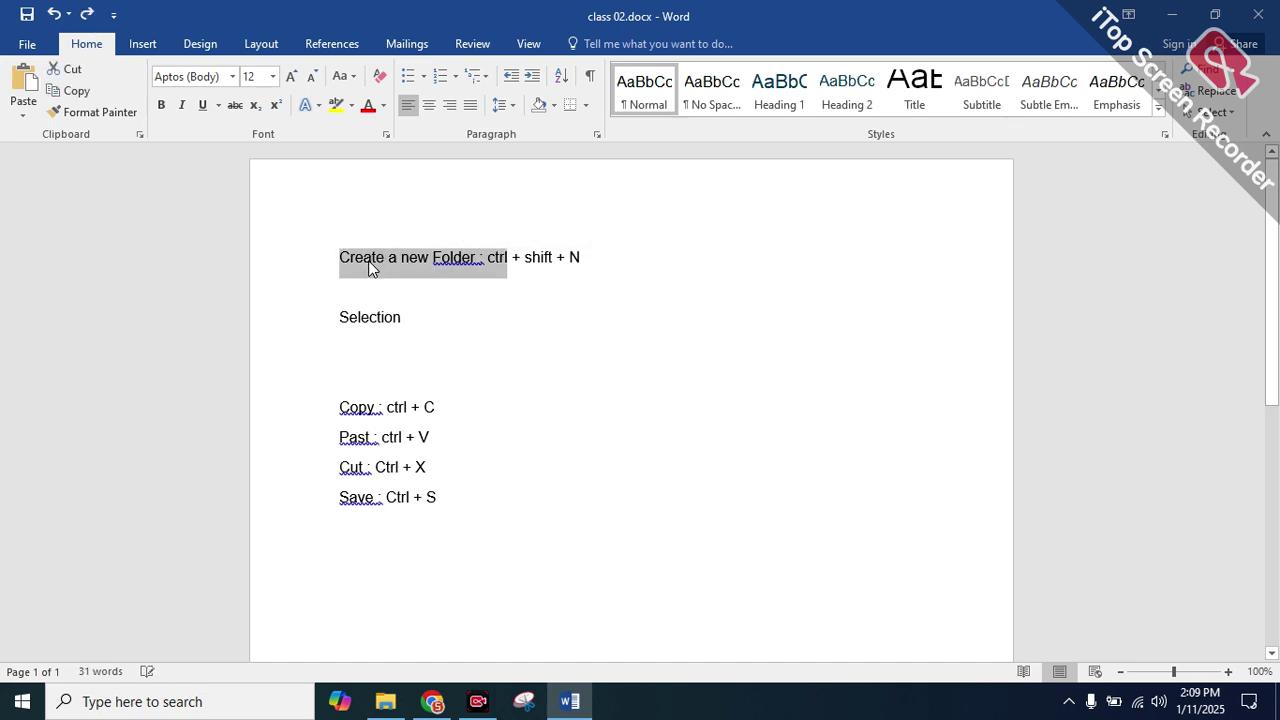
left_click(405, 357)
Add a line of random practice text below the Selection line
key("Return")
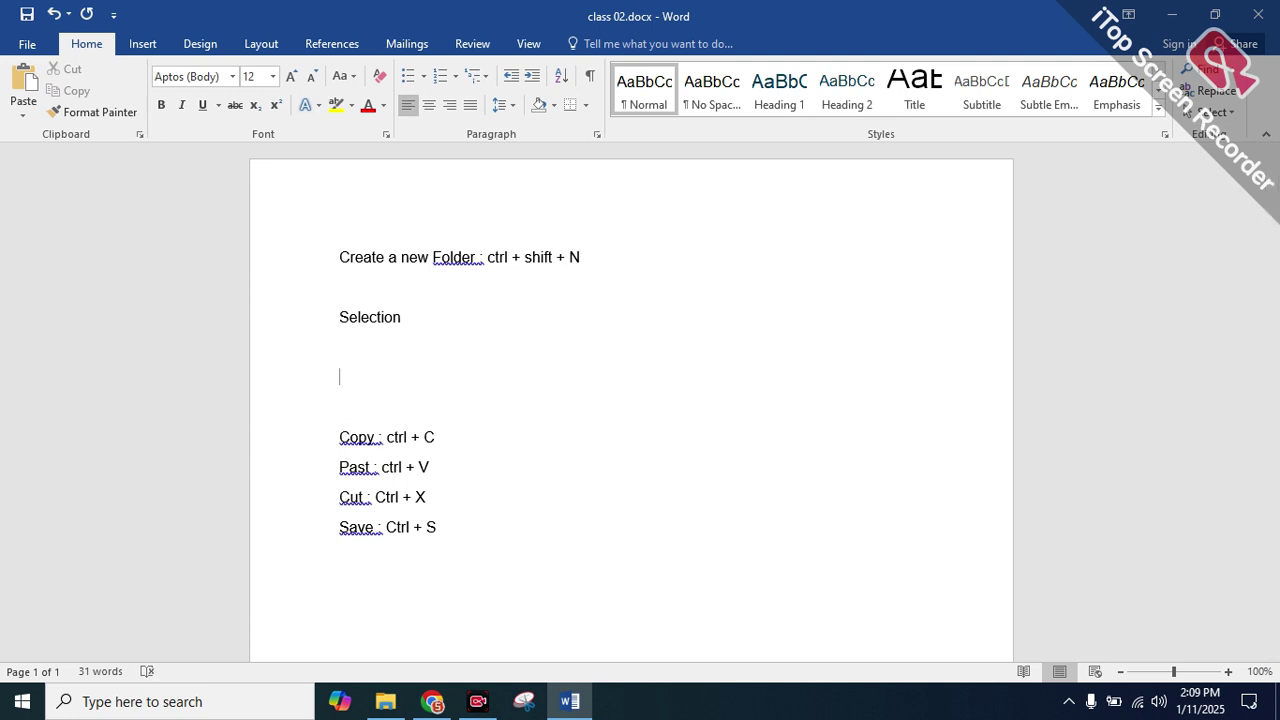
type("sententadfdflskdfjklsdjfklsdjfsdjfl")
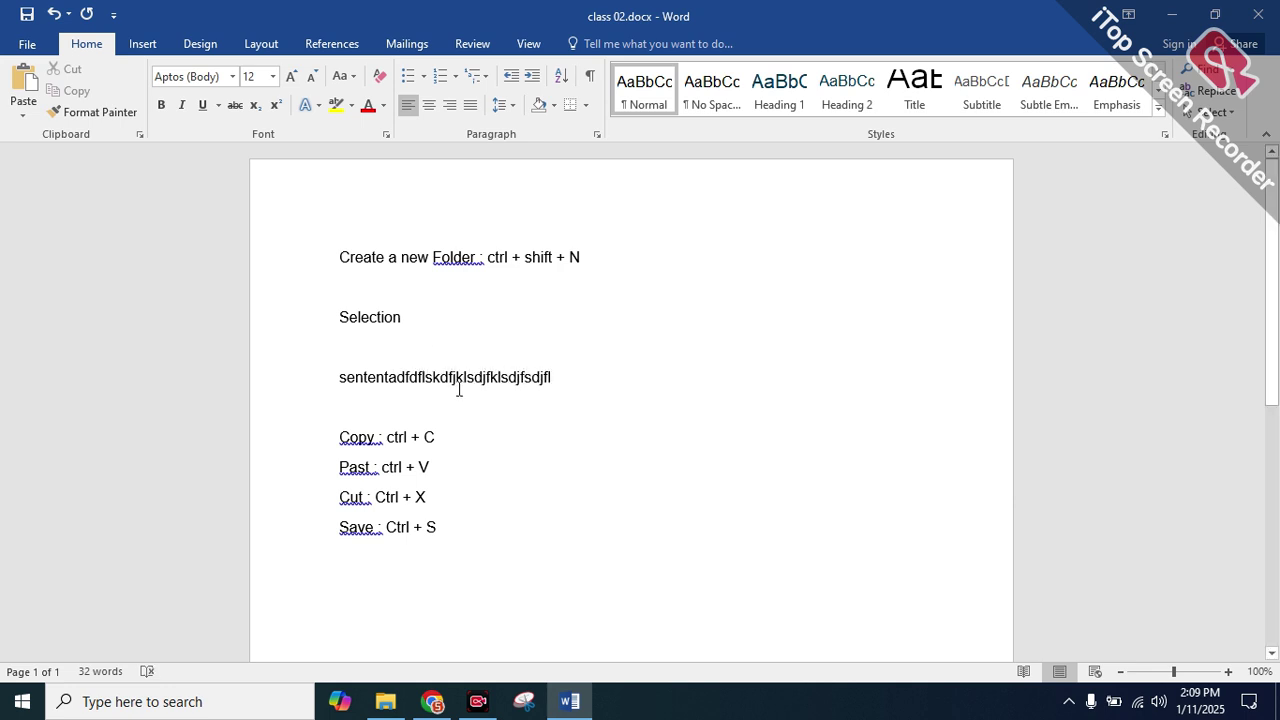
double_click(457, 376)
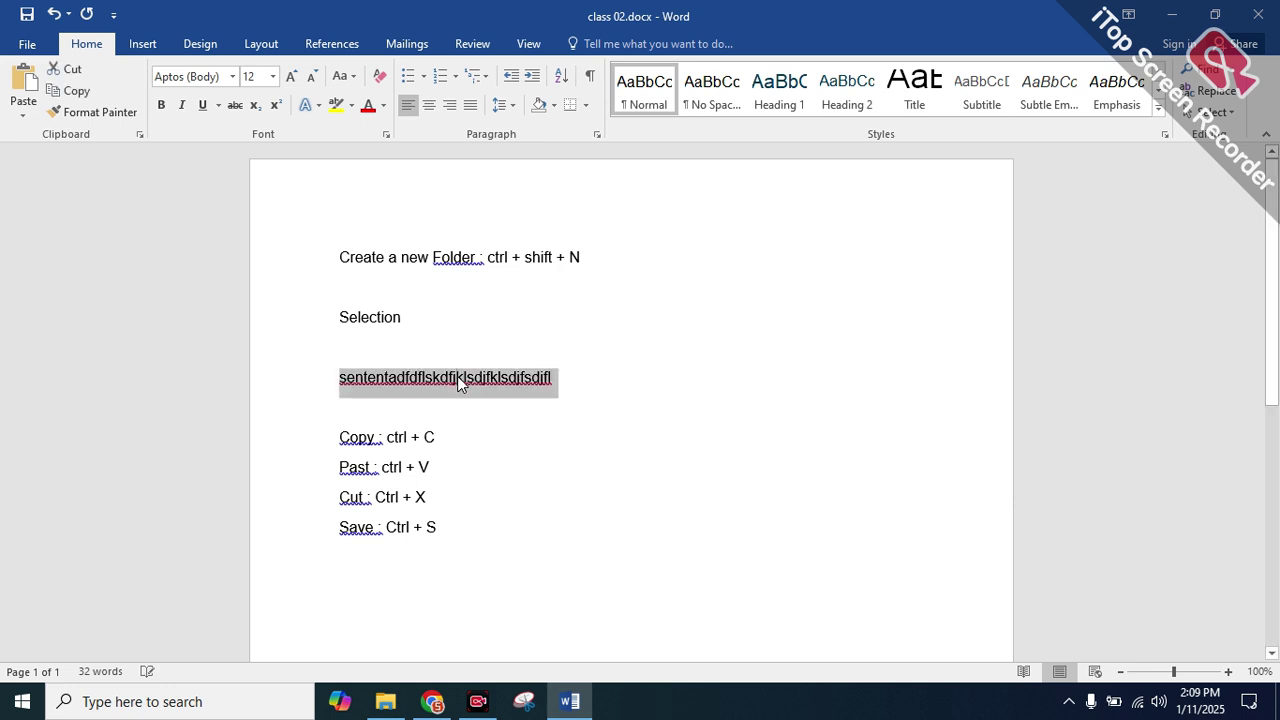
triple_click(572, 384)
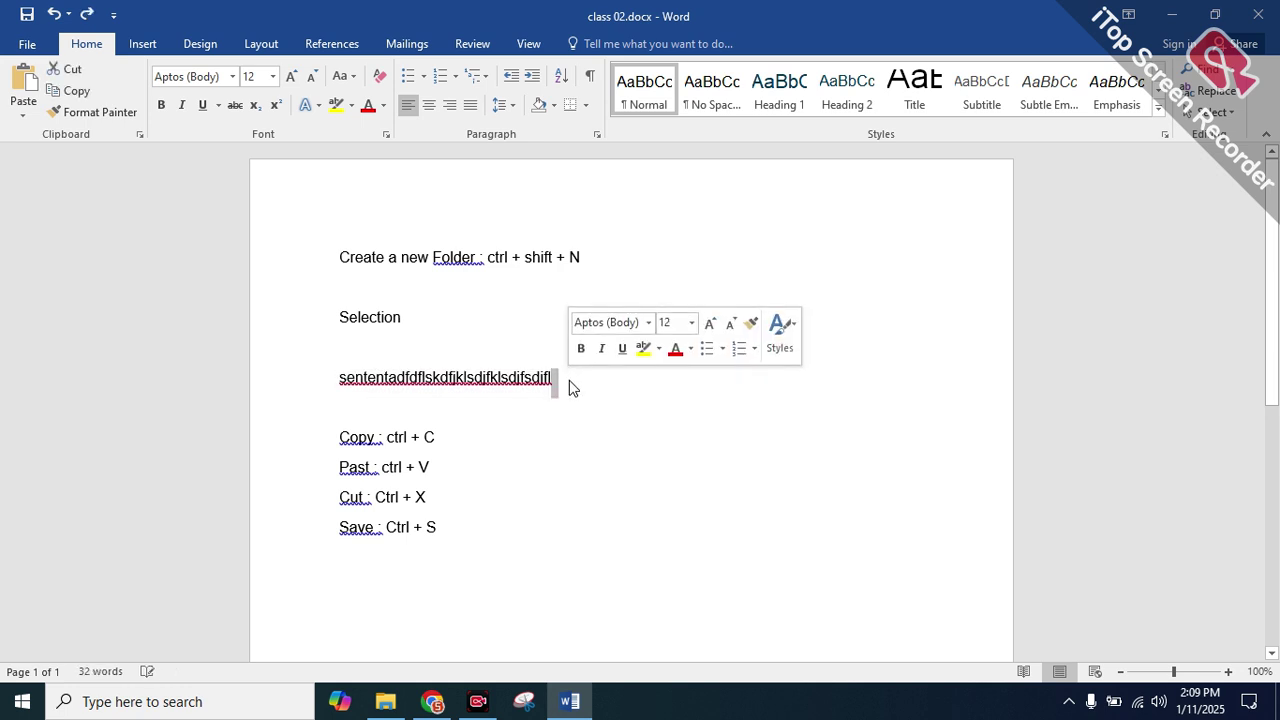
type("dsdfsdfsdf")
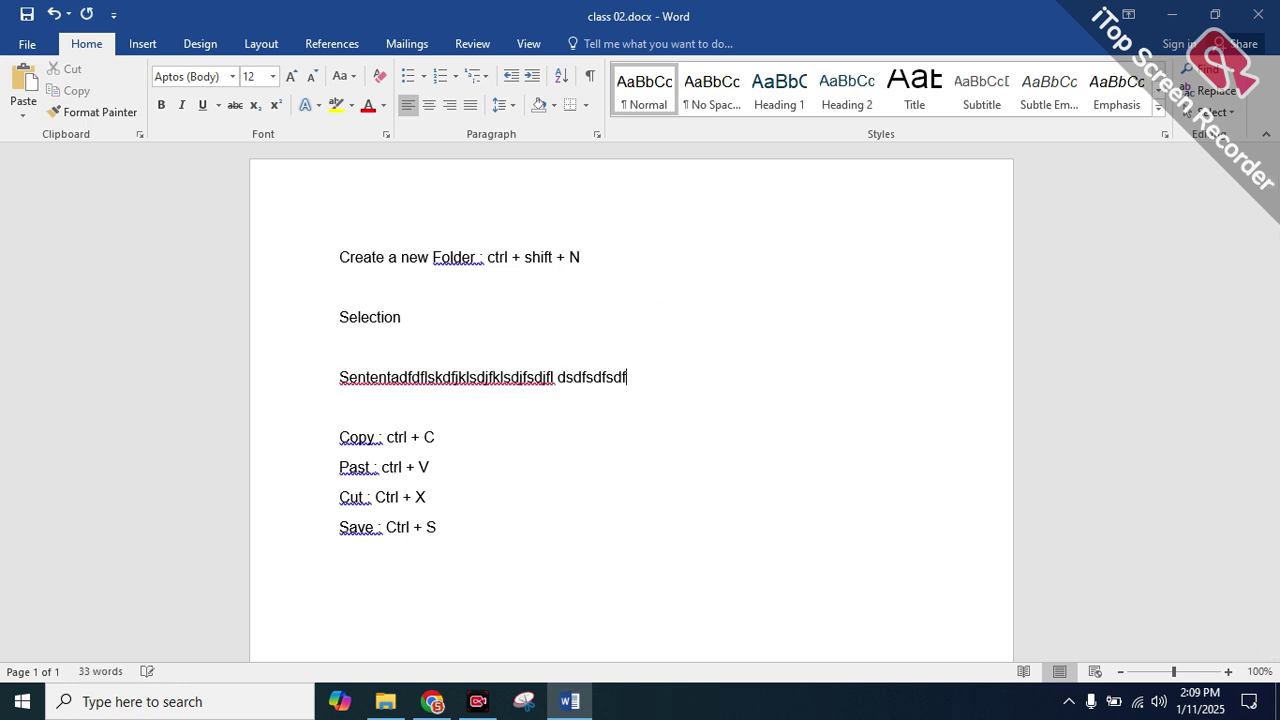
double_click(486, 383)
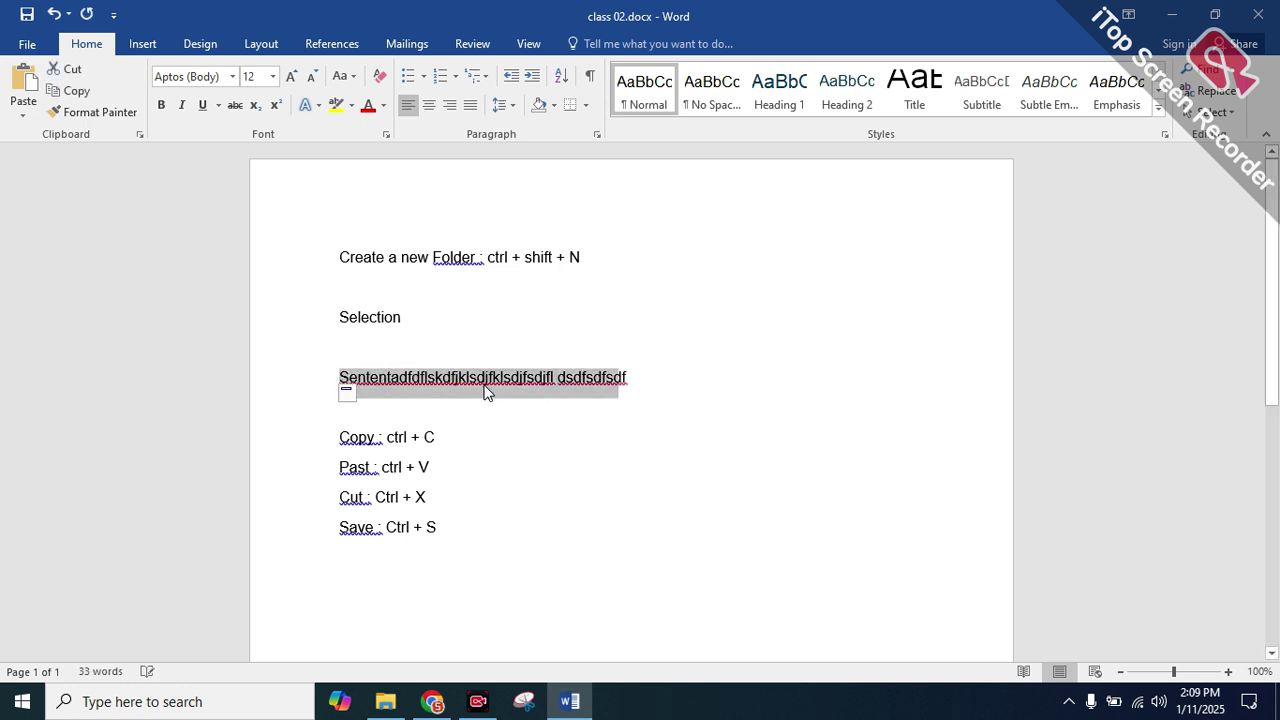
left_click(657, 387)
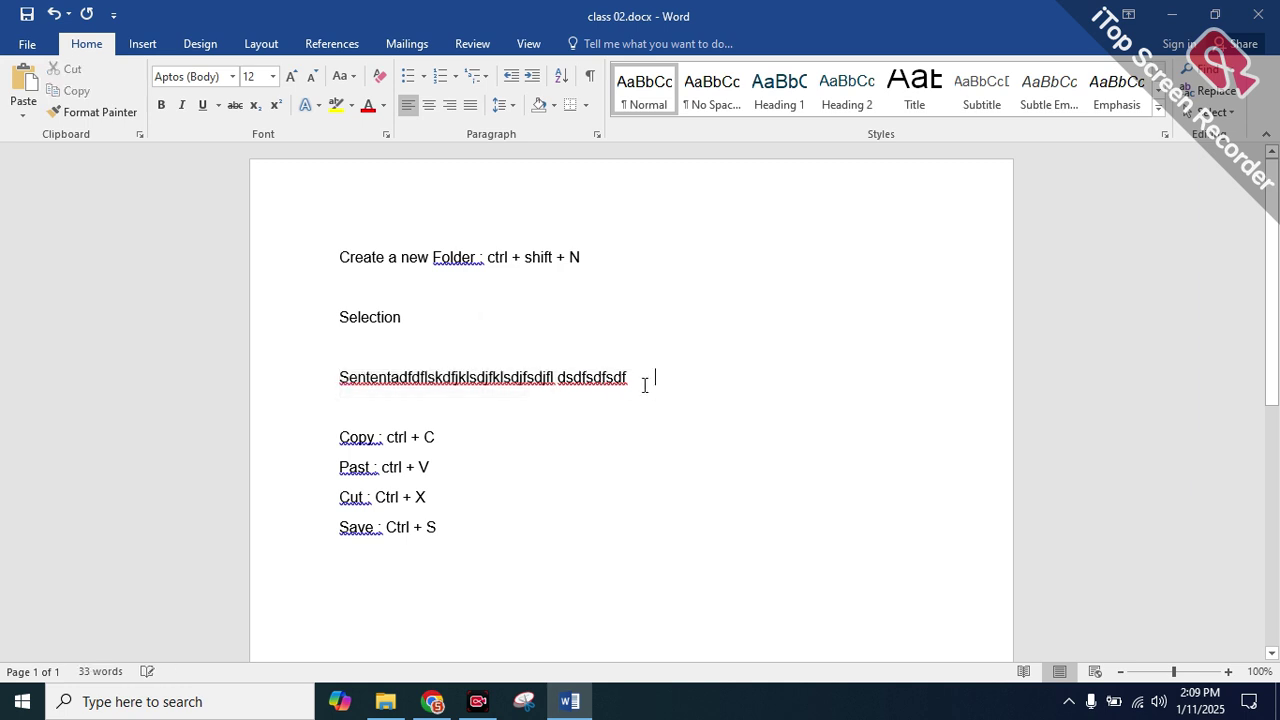
triple_click(509, 377)
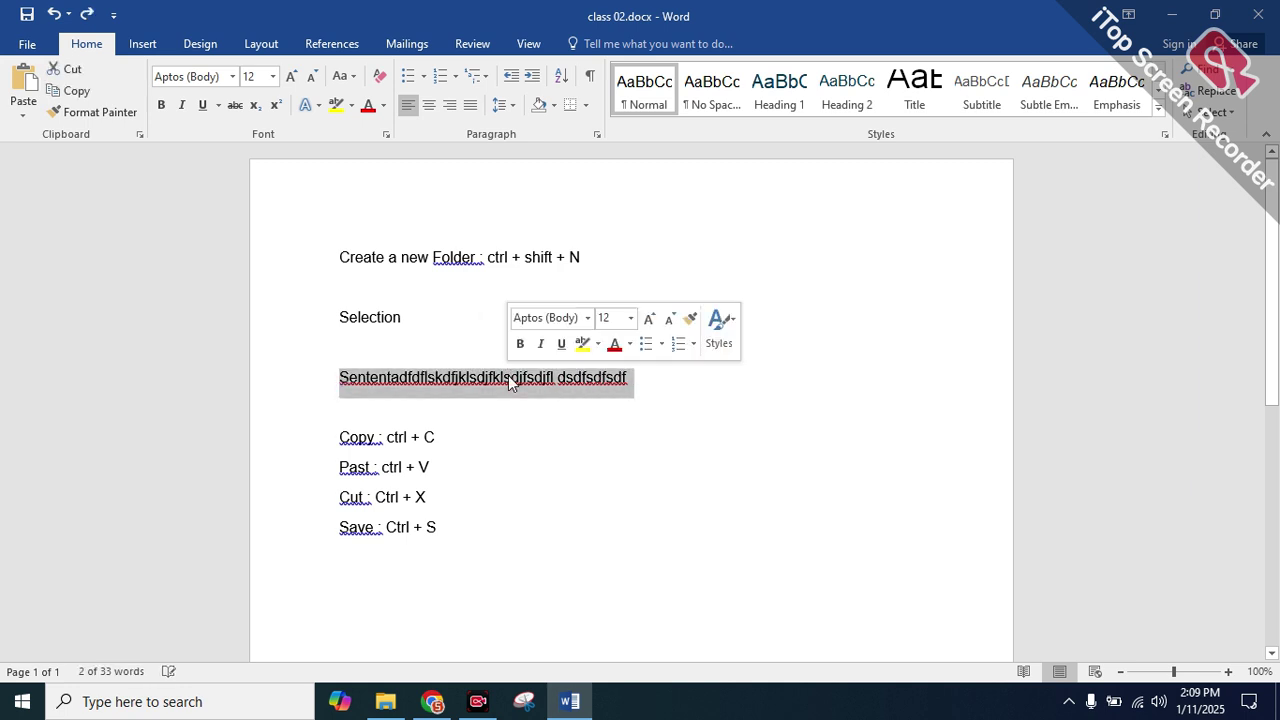
left_click(662, 378)
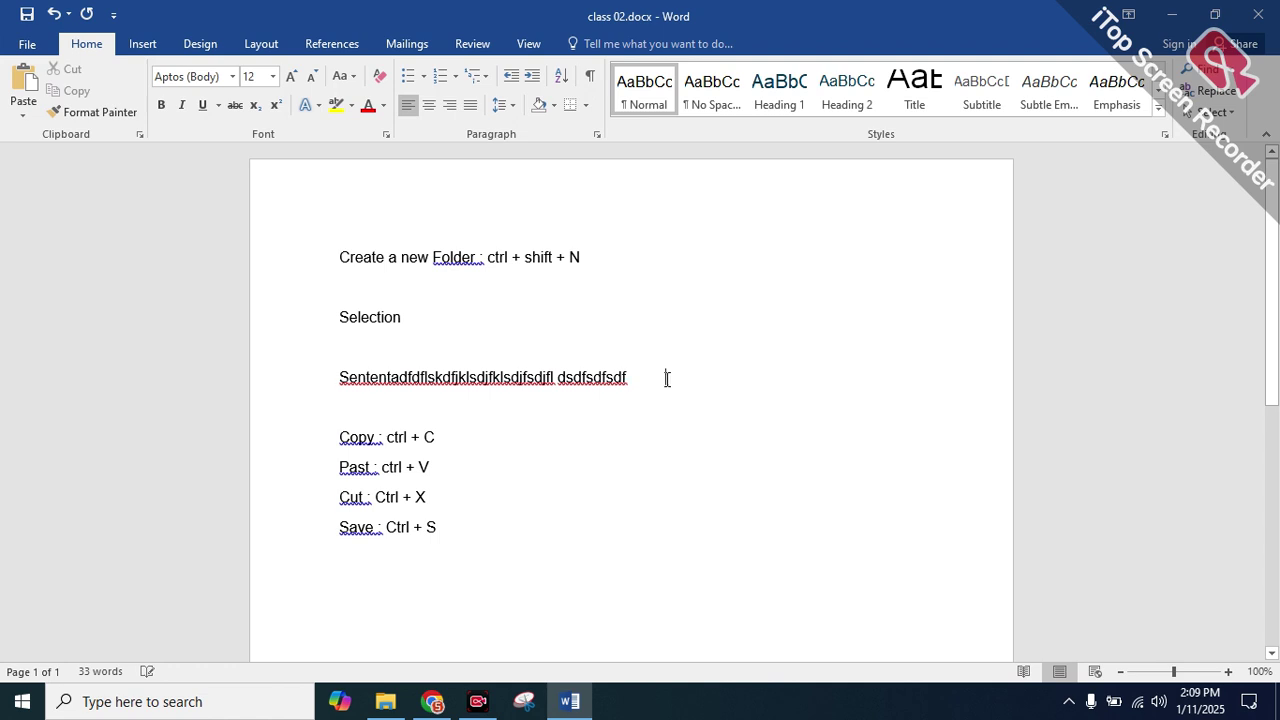
Delete the stray space after N at the end of the first line
left_click_drag(582, 262, 593, 277)
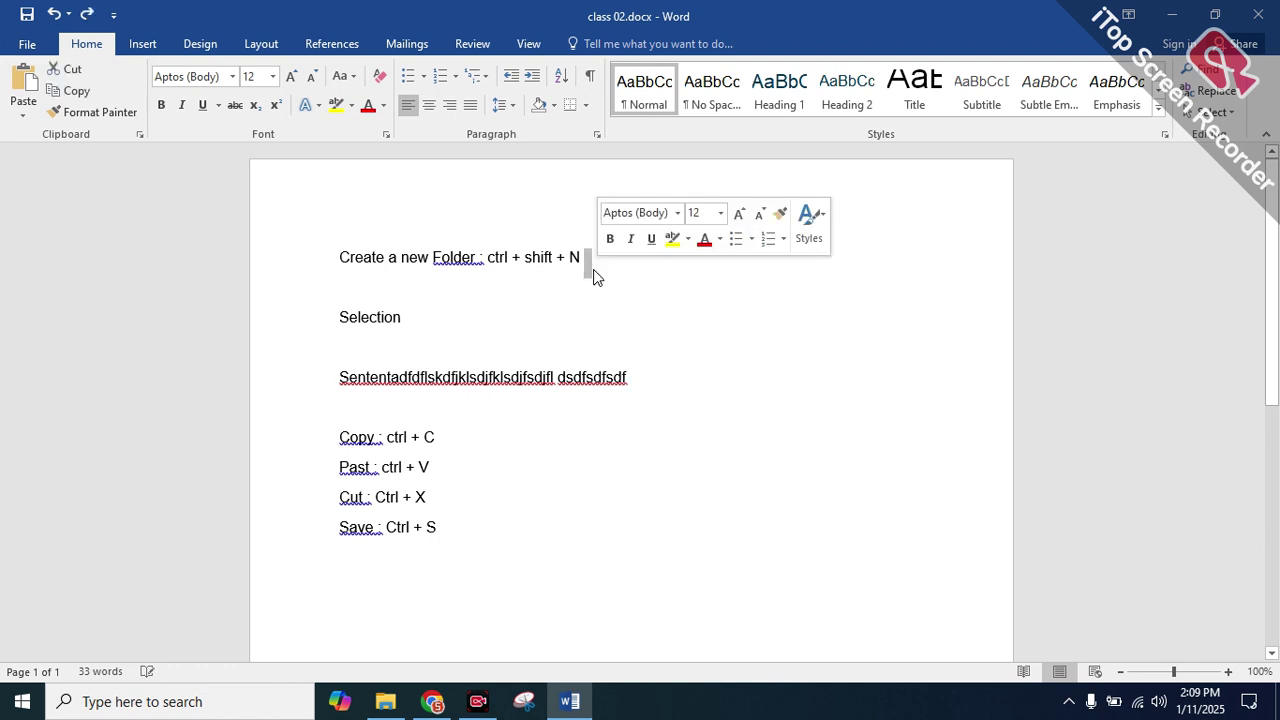
key("BackSpace")
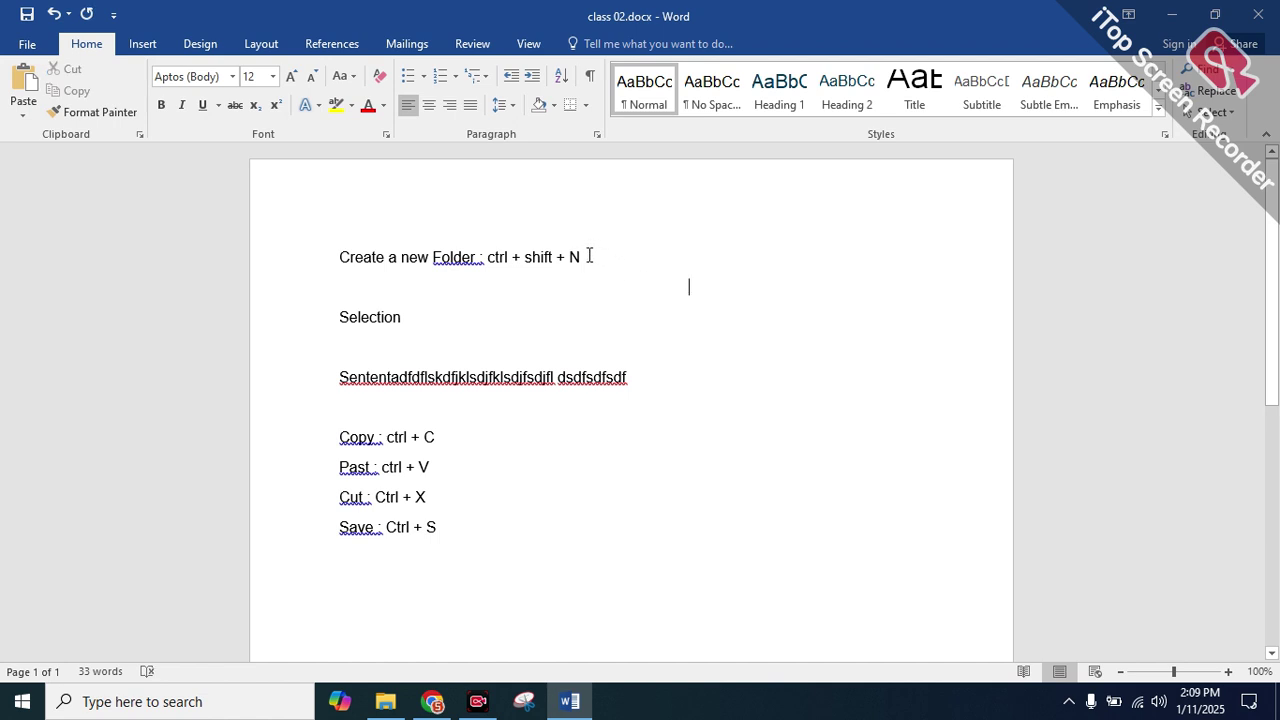
triple_click(589, 257)
double_click(356, 258)
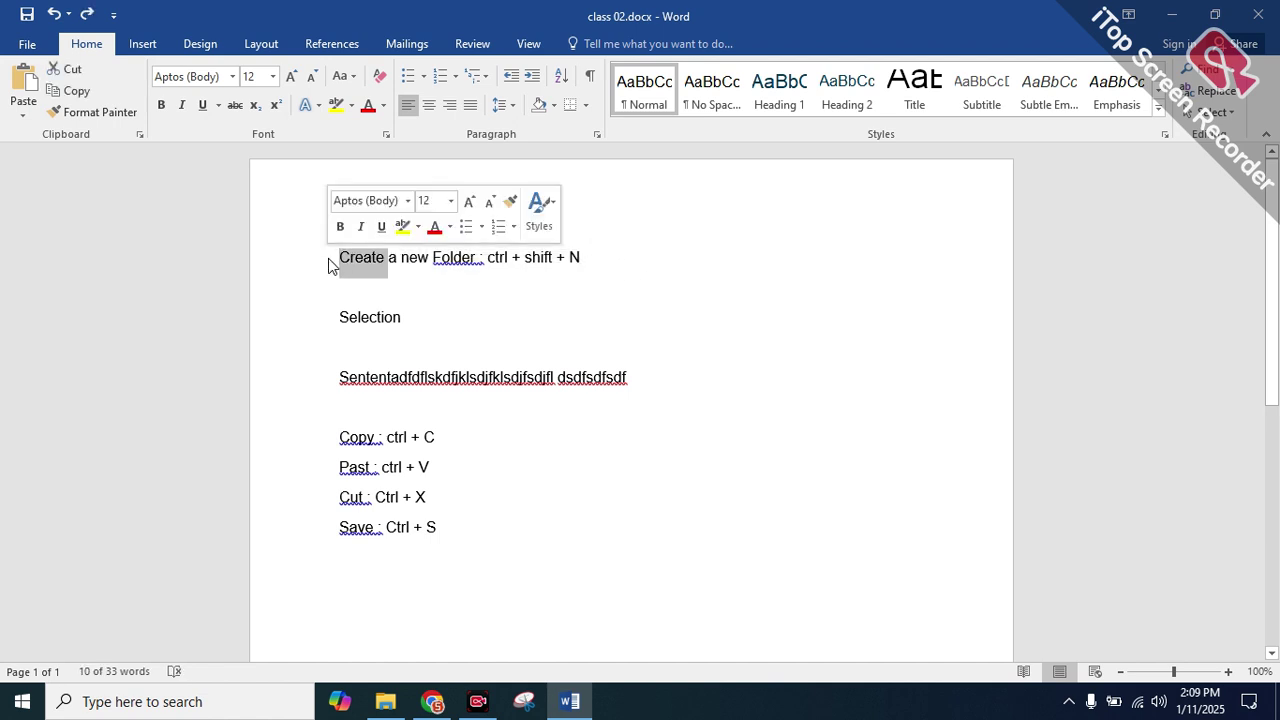
left_click(624, 257)
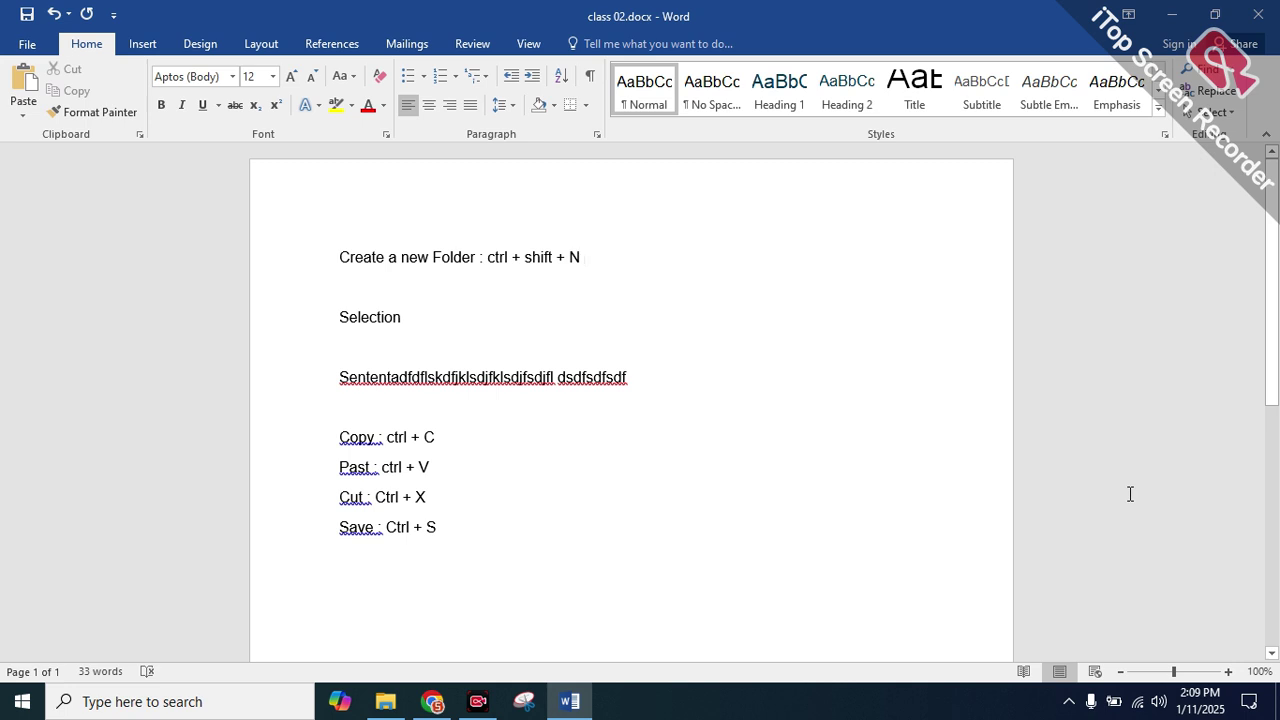
key("shift+Left")
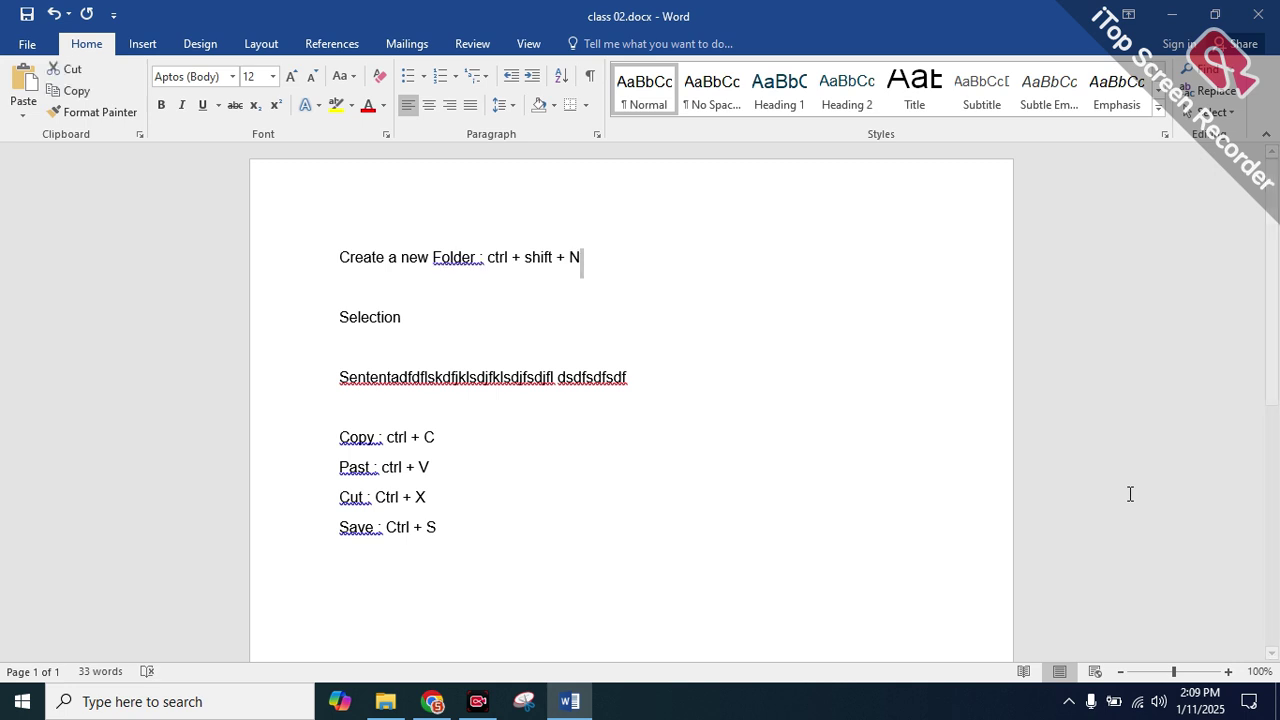
key("Left")
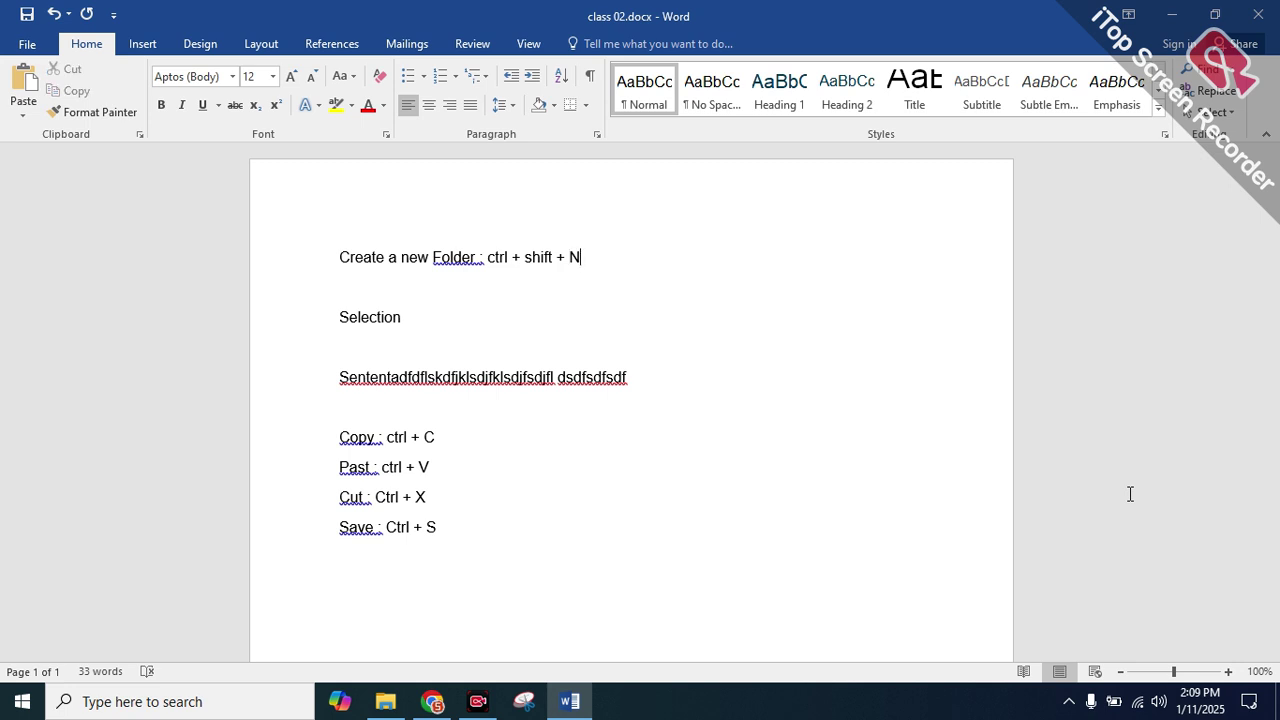
key("shift+Left")
key("shift+Left")
key("shift+Left")
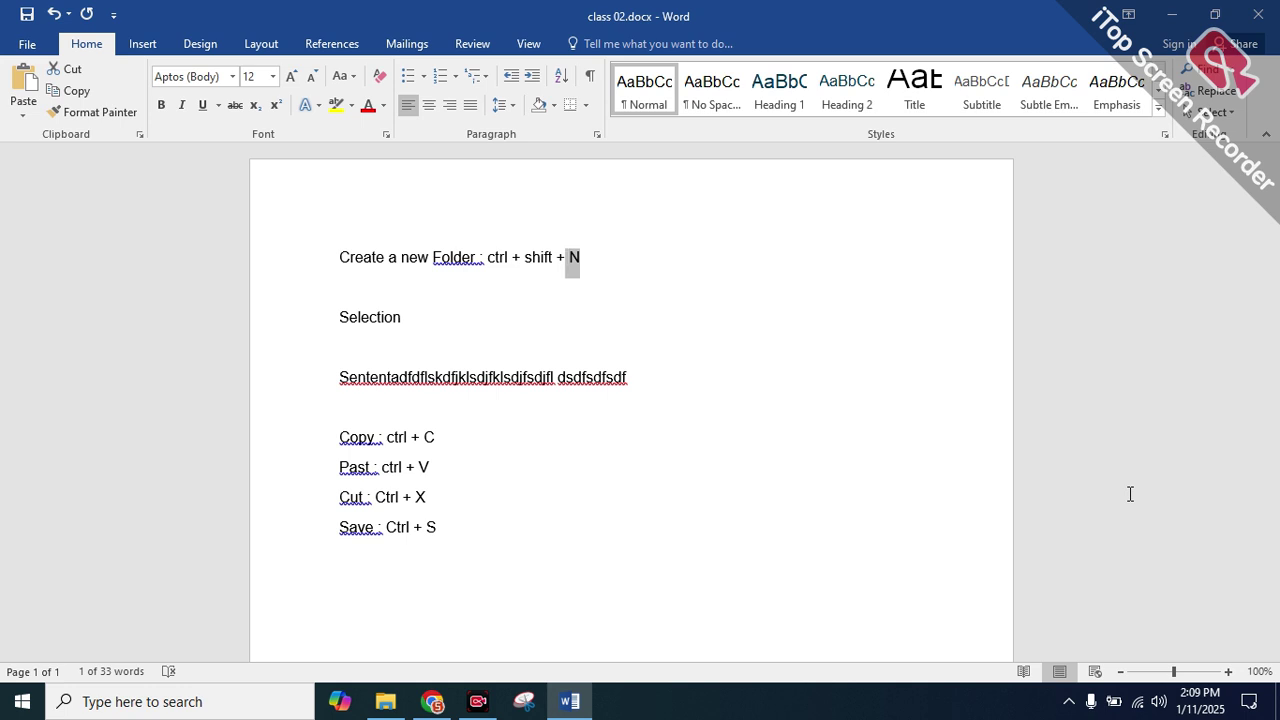
key("shift+Left")
key("shift+Left")
key("shift+Left")
key("shift+Left")
key("shift+Left")
key("shift+Left")
key("shift+Left")
key("shift+Left")
key("shift+Left")
key("shift+Left")
key("shift+Left")
key("shift+Left")
key("shift+Left")
key("shift+Left")
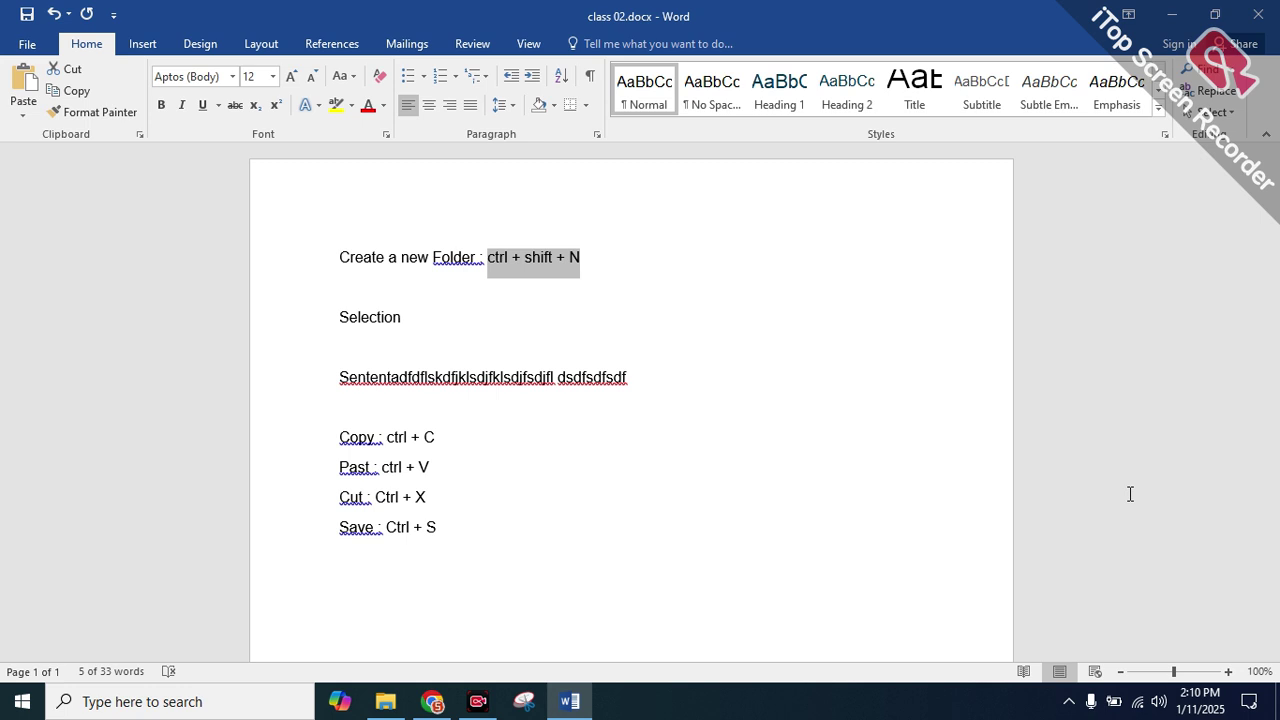
key("shift+Left")
key("shift+Left")
key("shift+Left")
key("shift+Left")
key("shift+Left")
key("shift+Left")
key("shift+Left")
key("shift+Left")
key("shift+Left")
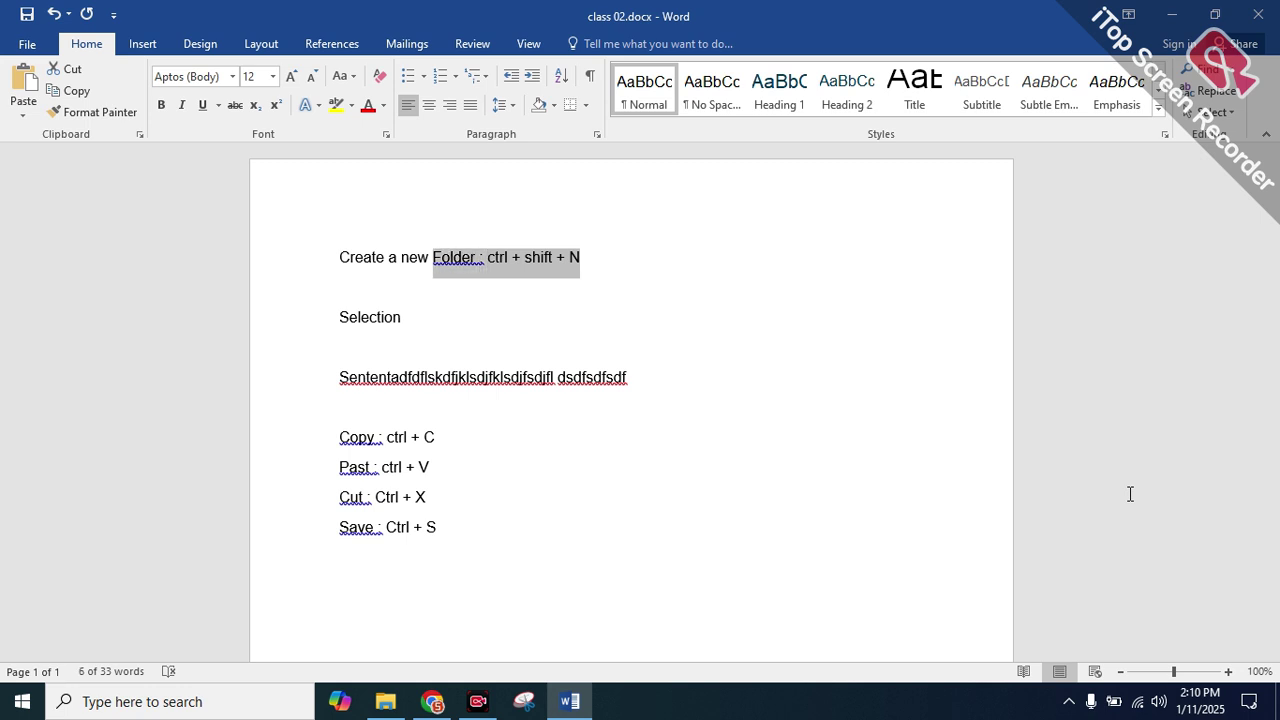
key("shift+Left")
key("shift+Left")
key("shift+Left")
key("shift+Left")
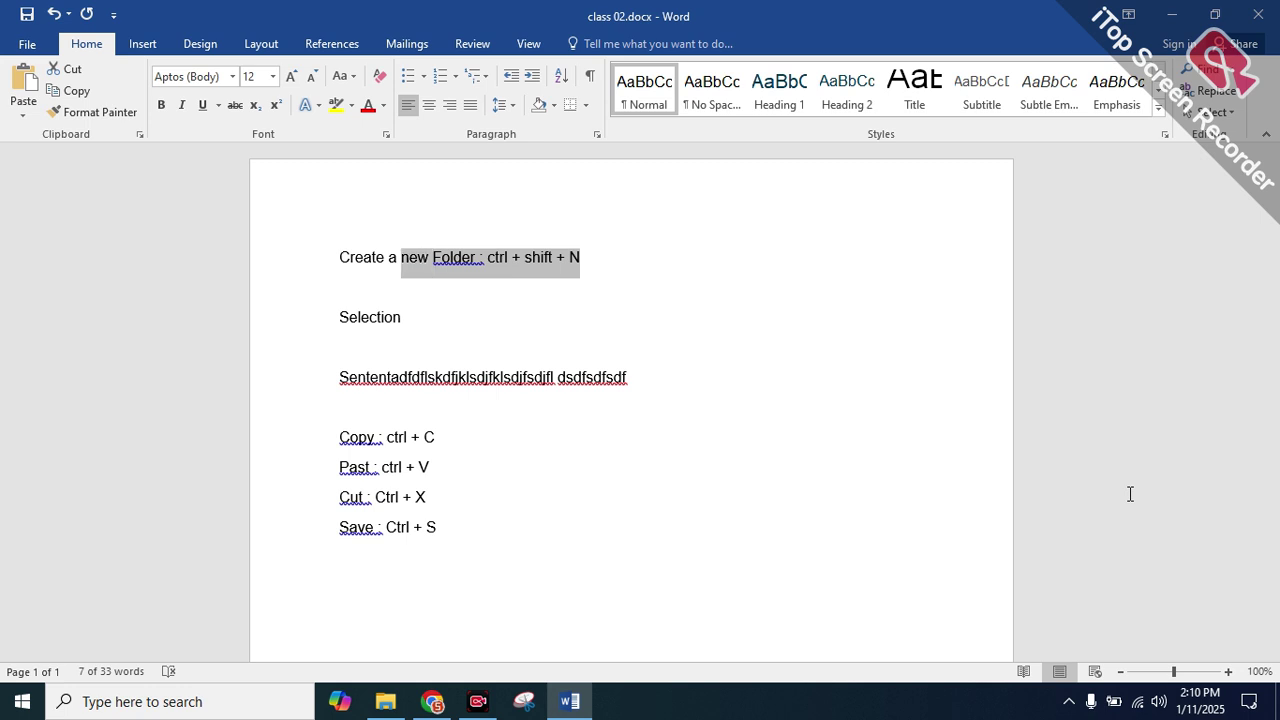
key("shift+Left")
key("shift+Left")
key("shift+Left")
key("shift+Left")
key("shift+Left")
key("shift+Left")
key("shift+Left")
key("shift+Left")
key("shift+Left")
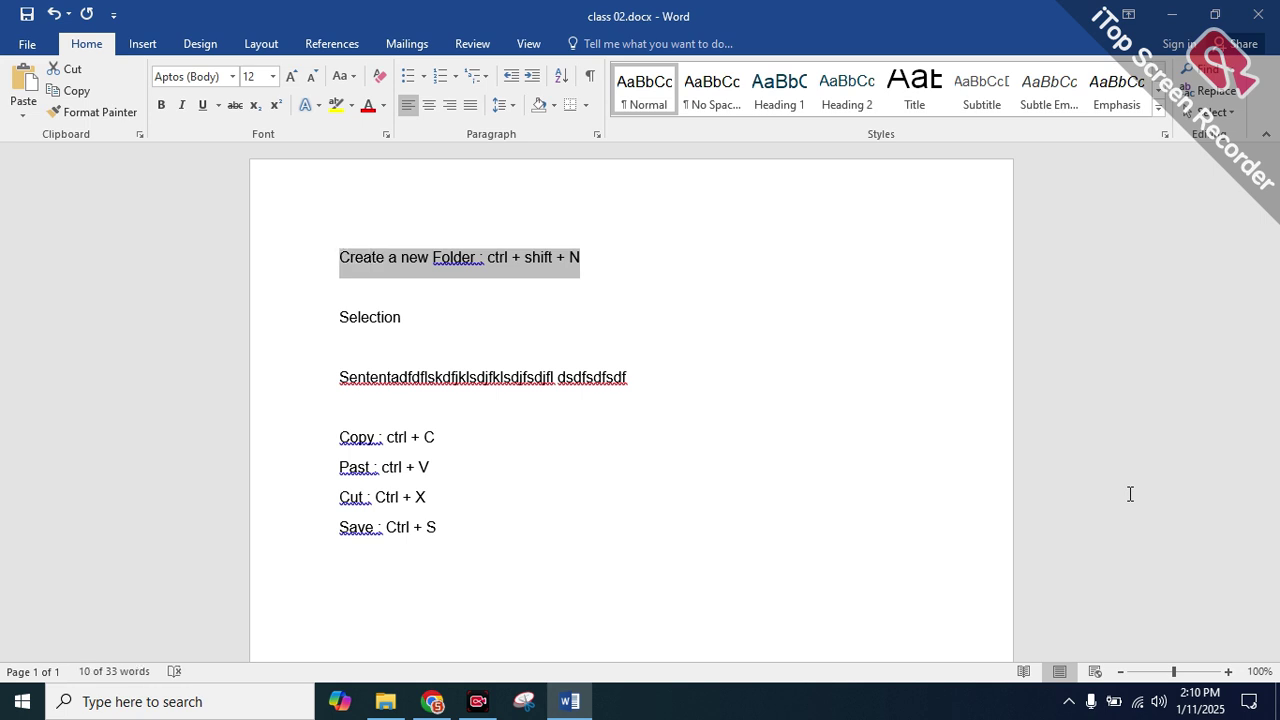
double_click(1089, 420)
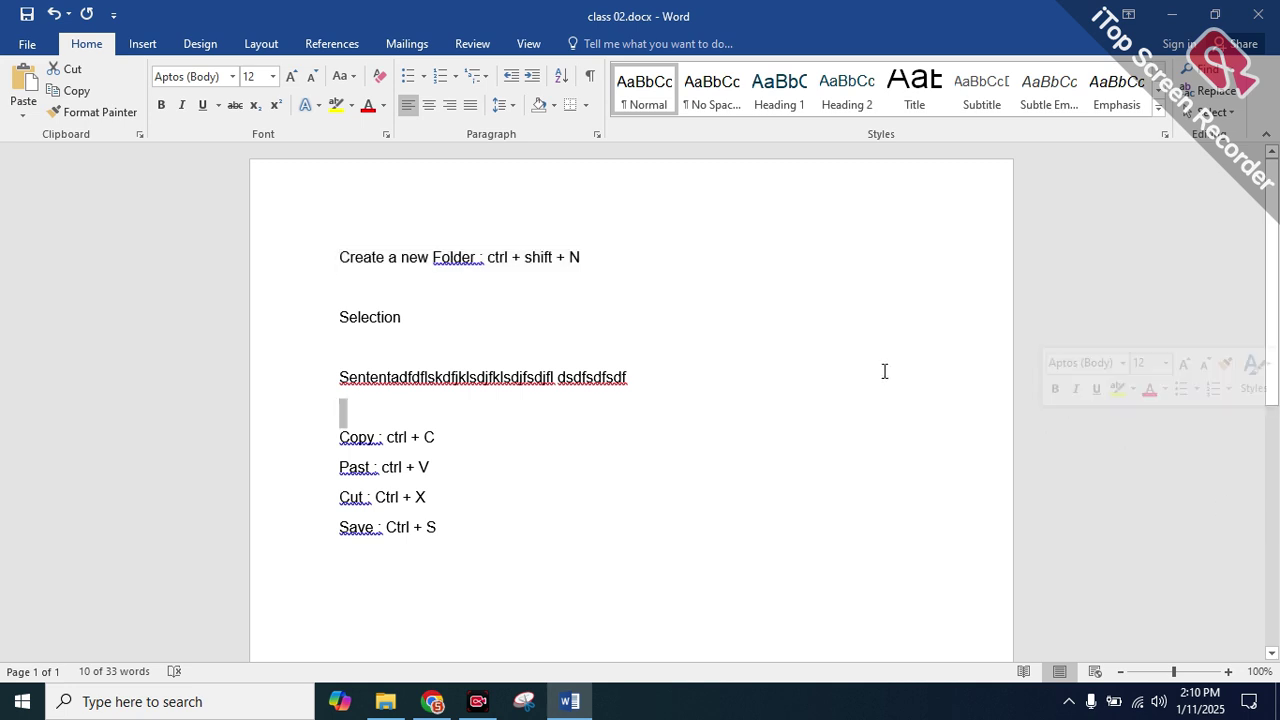
left_click(341, 257)
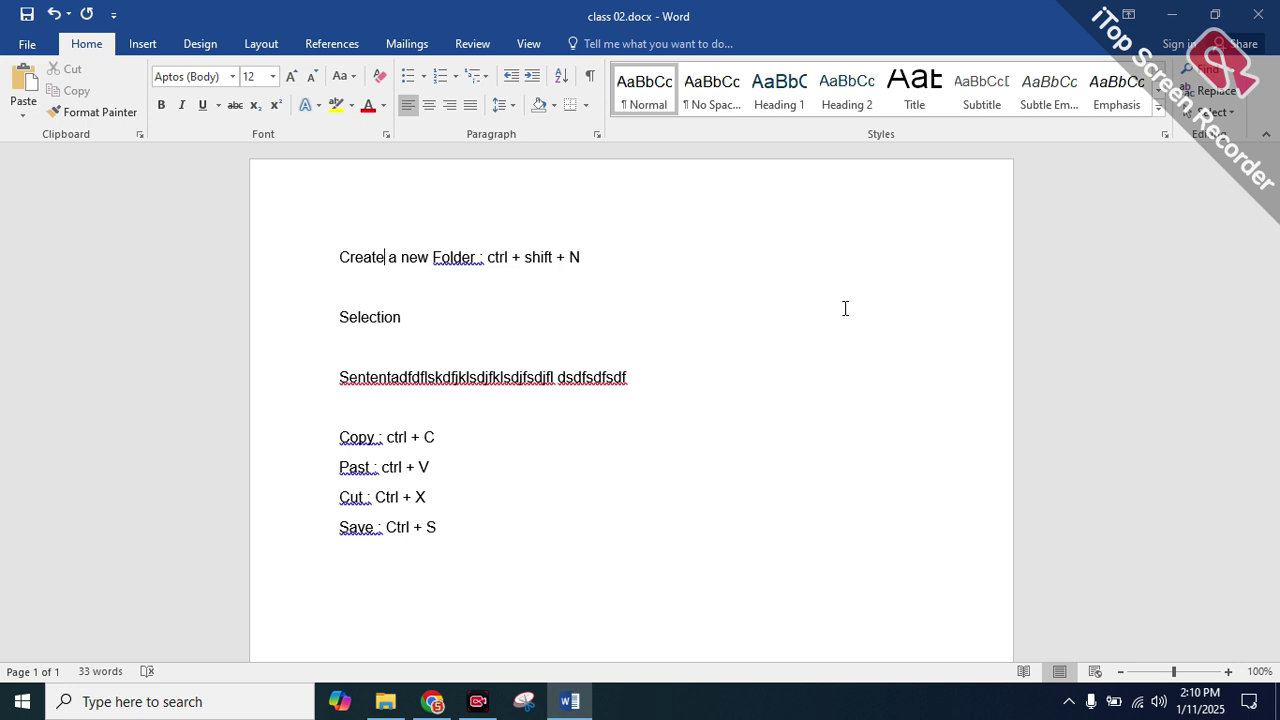
key("shift+Right")
key("Down")
key("Down")
left_click(335, 252)
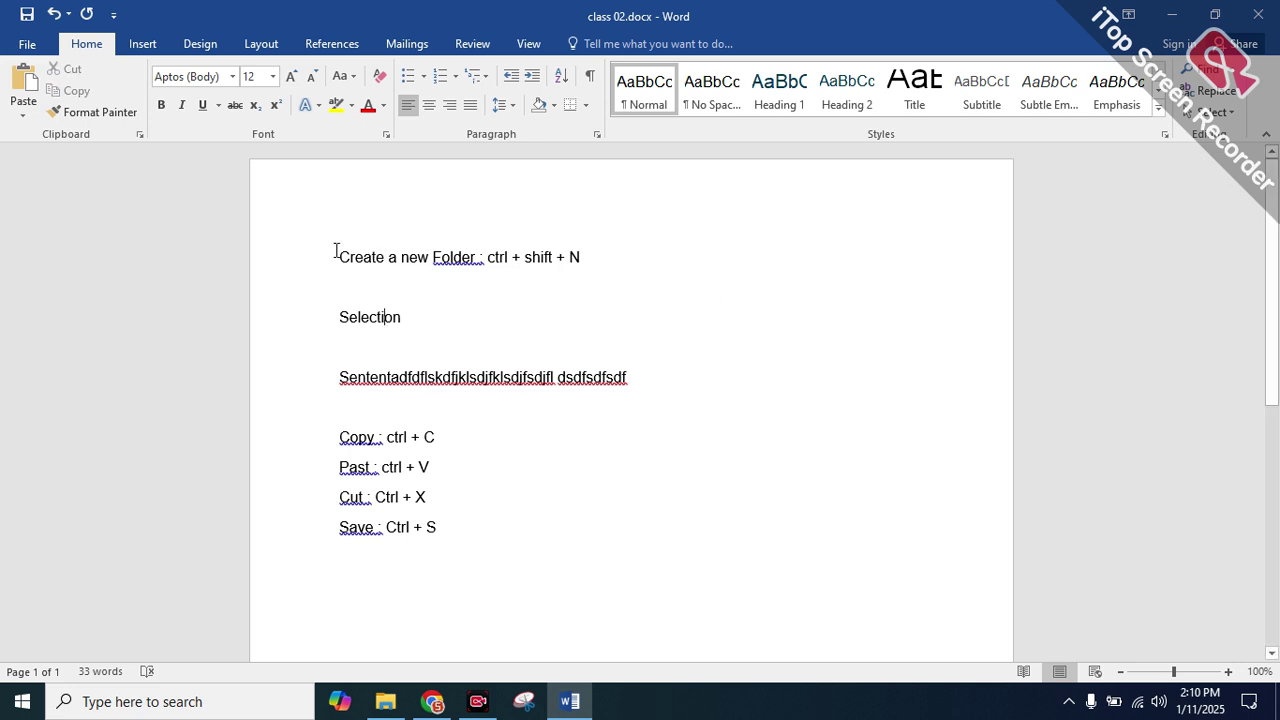
key("shift+Right")
key("shift+Right")
key("shift+Right")
key("shift+Right")
key("shift+Right")
key("shift+Right")
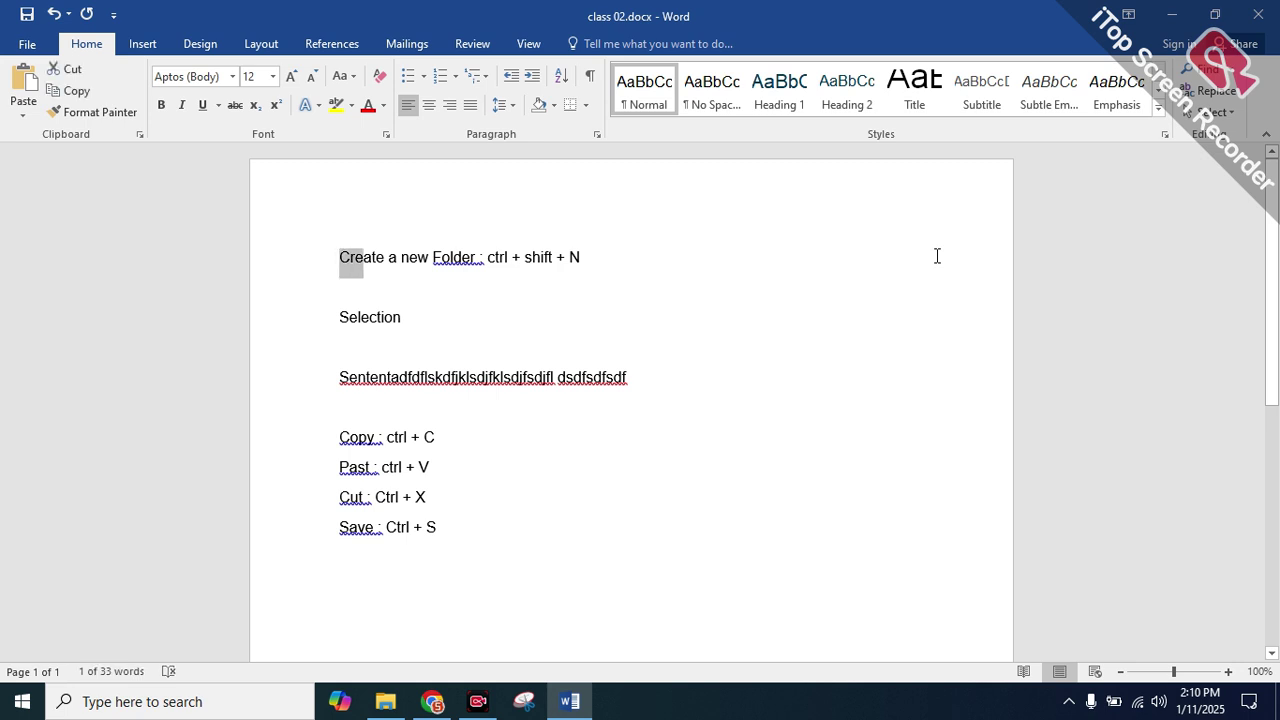
key("shift+Right")
key("shift+Right")
key("shift+Right")
key("shift+Right")
key("shift+Right")
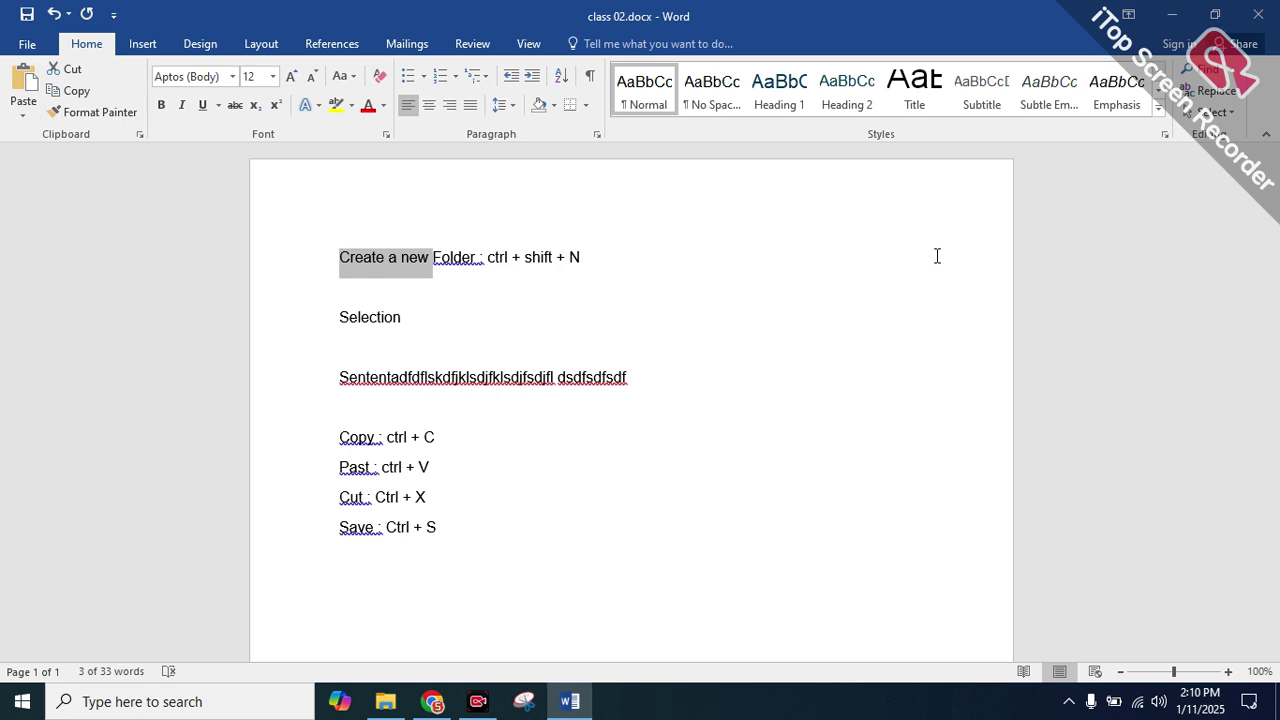
key("Left")
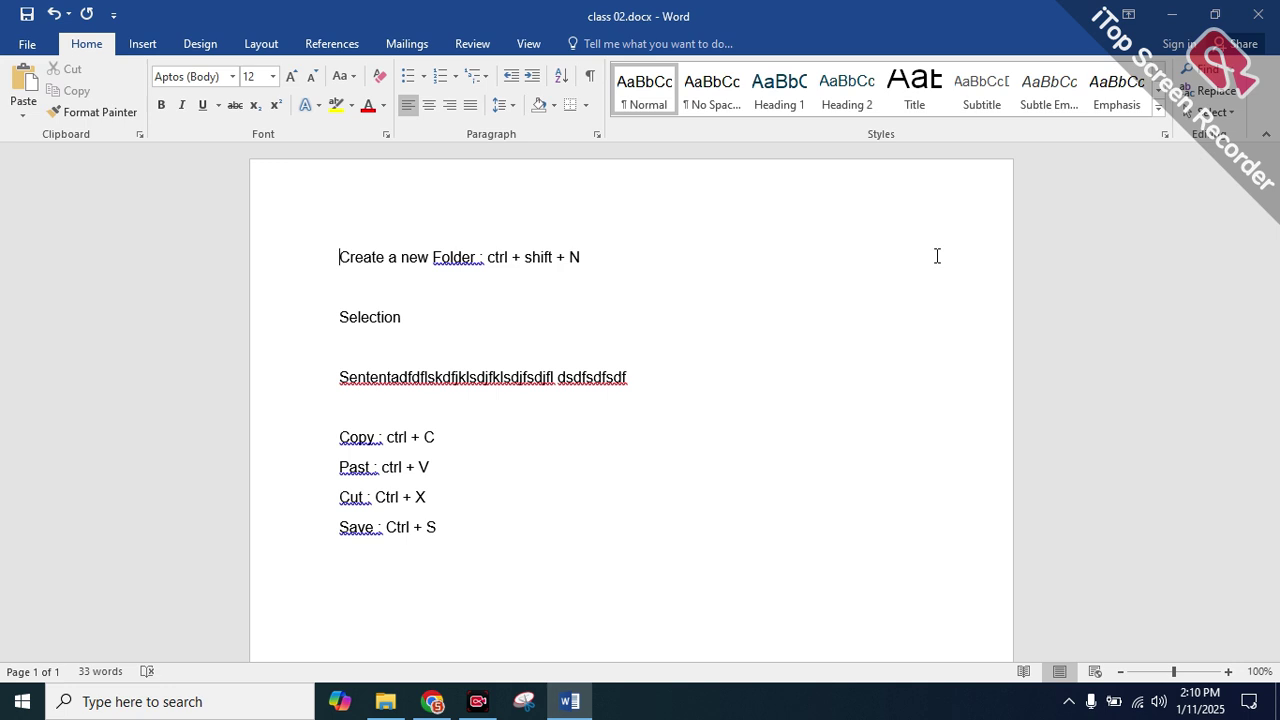
key("ctrl+shift+Right")
key("shift+Right")
key("shift+Right")
key("shift+Right")
key("shift+Right")
key("shift+Right")
key("shift+Right")
key("shift+Right")
key("shift+Right")
key("shift+Right")
key("shift+Right")
key("shift+Right")
key("shift+Right")
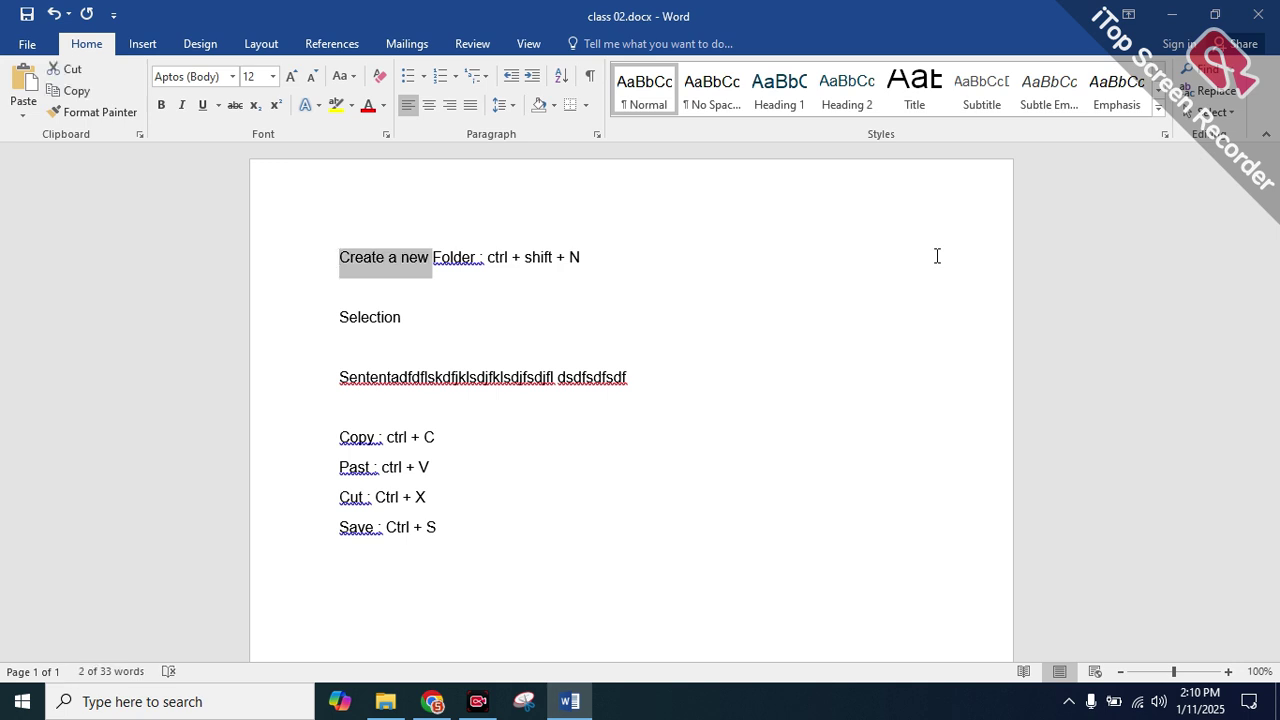
key("shift+Right")
key("shift+Right")
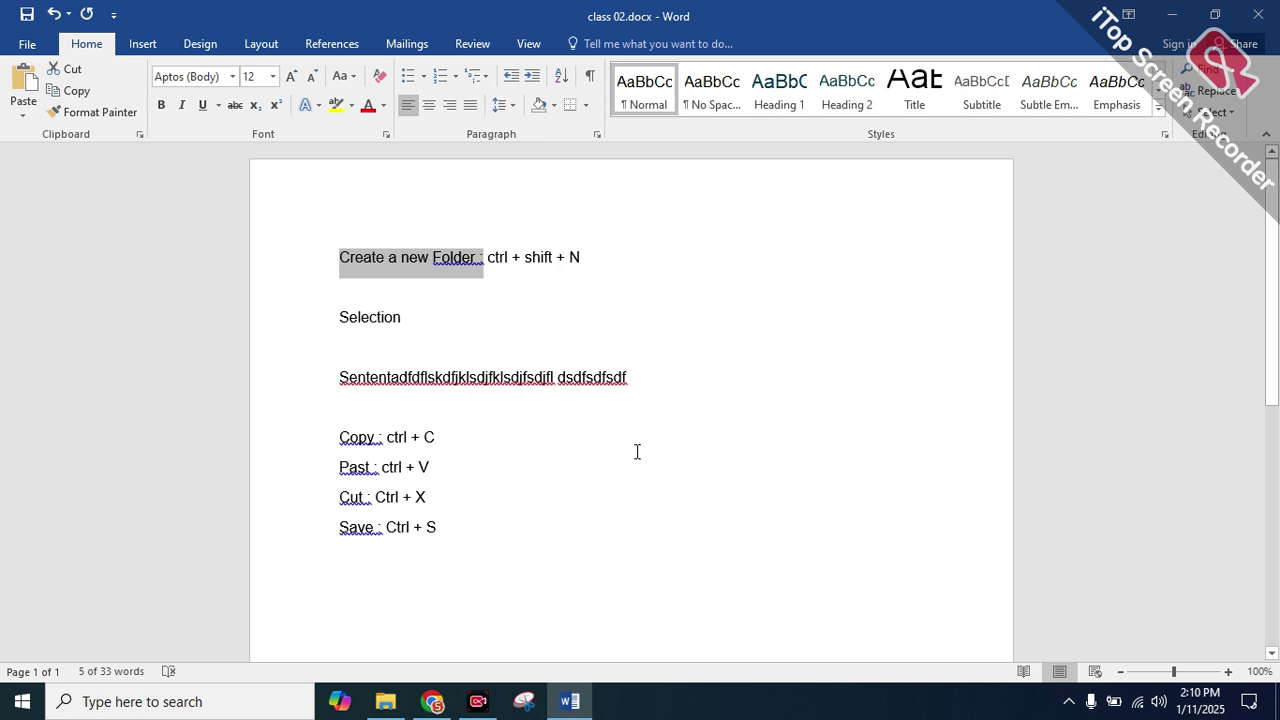
Type 'de' on the blank line and add ': shift + {→}' after Selection
left_click(361, 410)
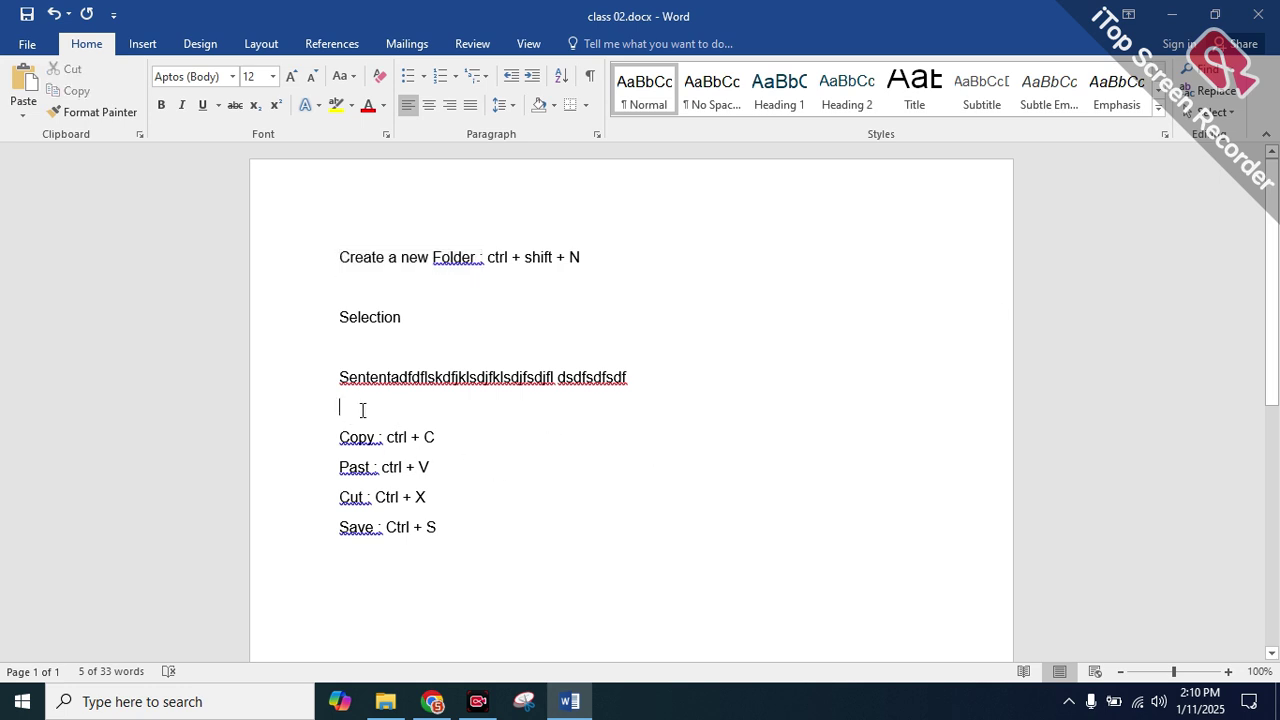
type("de")
left_click(459, 323)
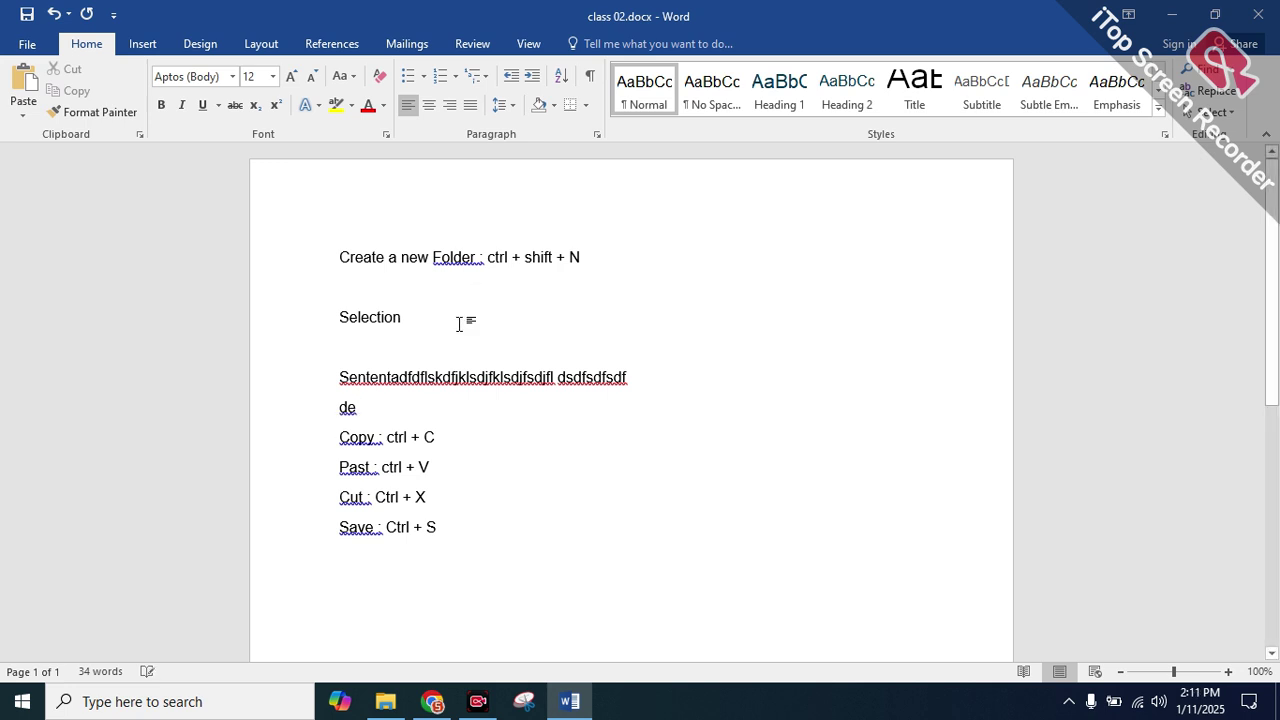
type(":")
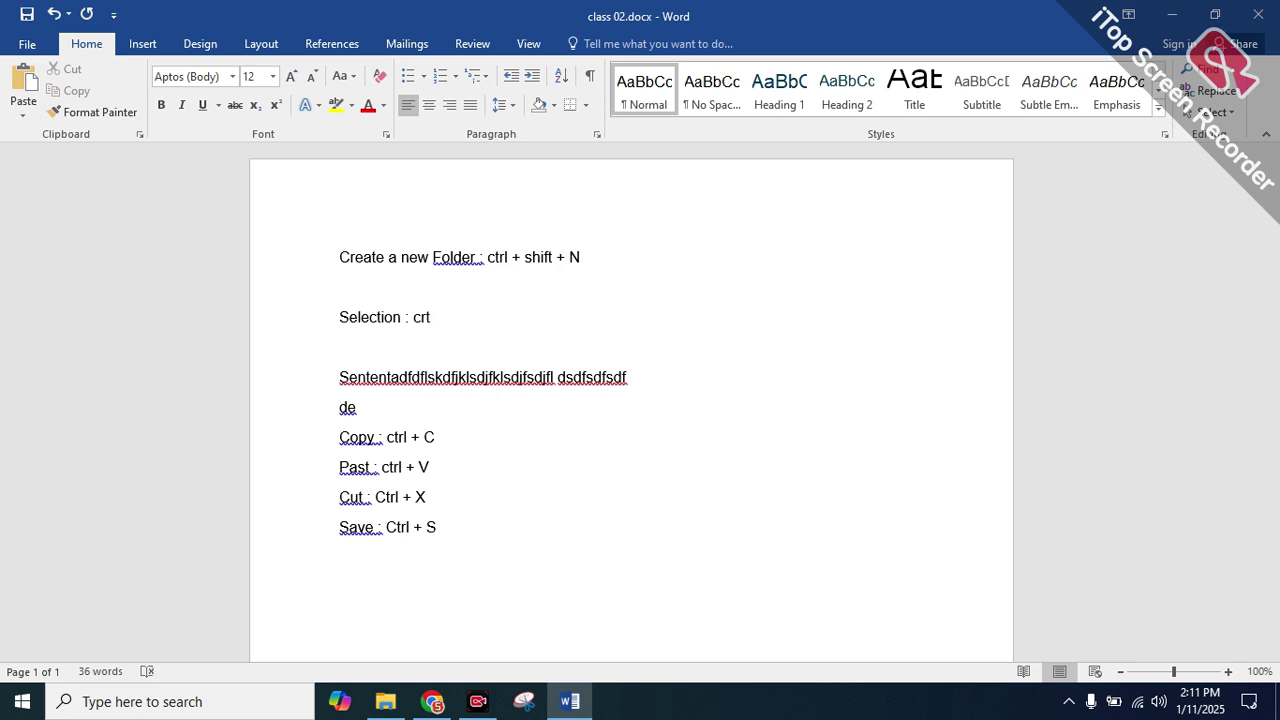
type("shift +")
key("BackSpace")
type("-->")
Insert 'by chracter' right after the word Selection
left_click(404, 317)
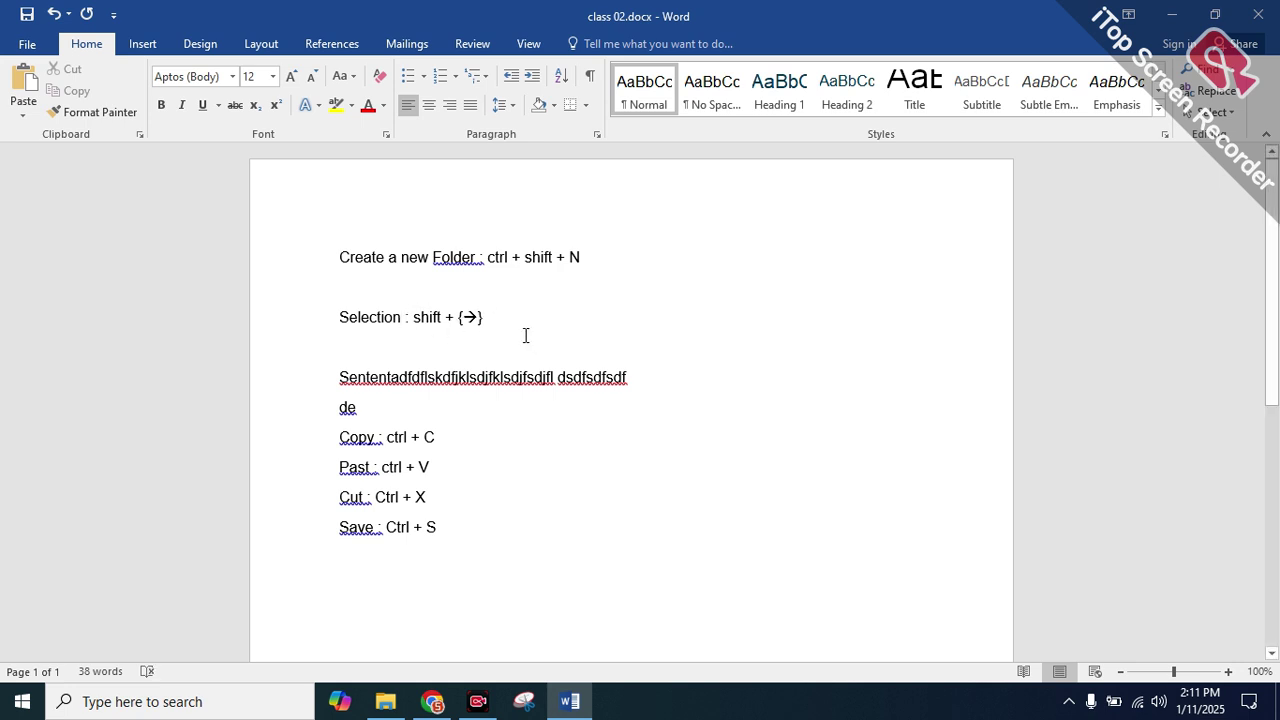
type("by cha")
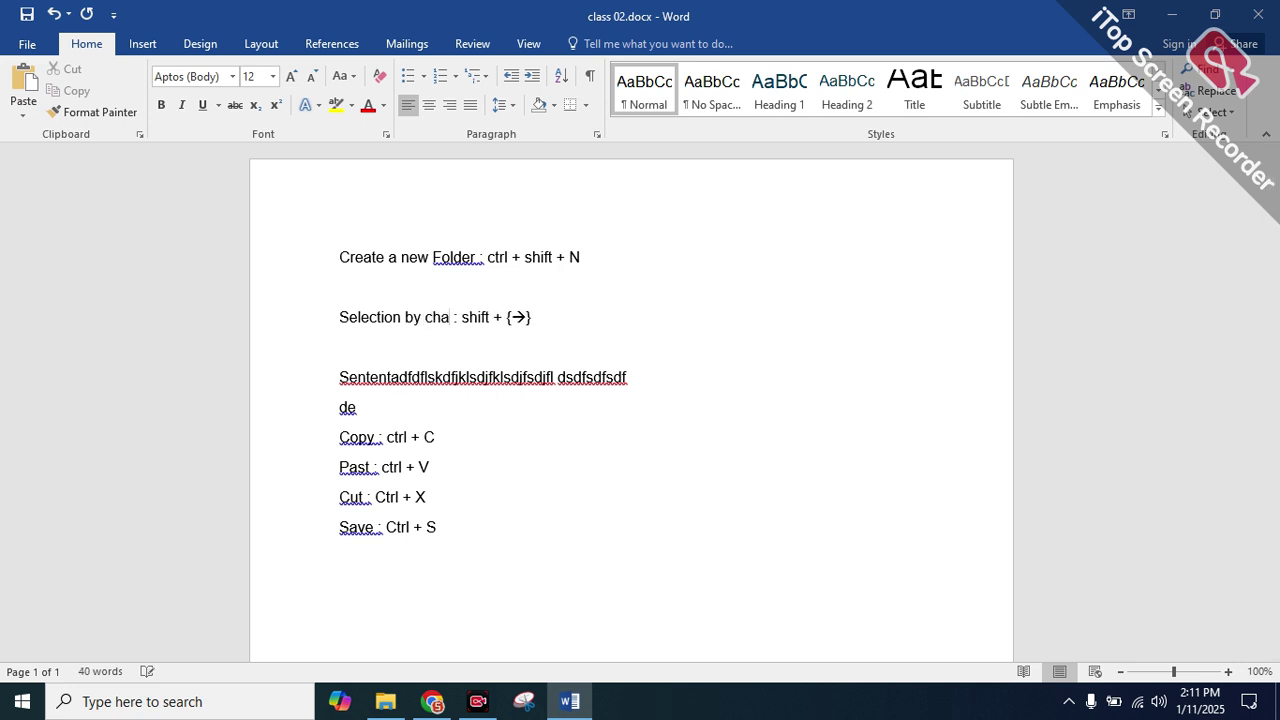
key("BackSpace")
type("racter")
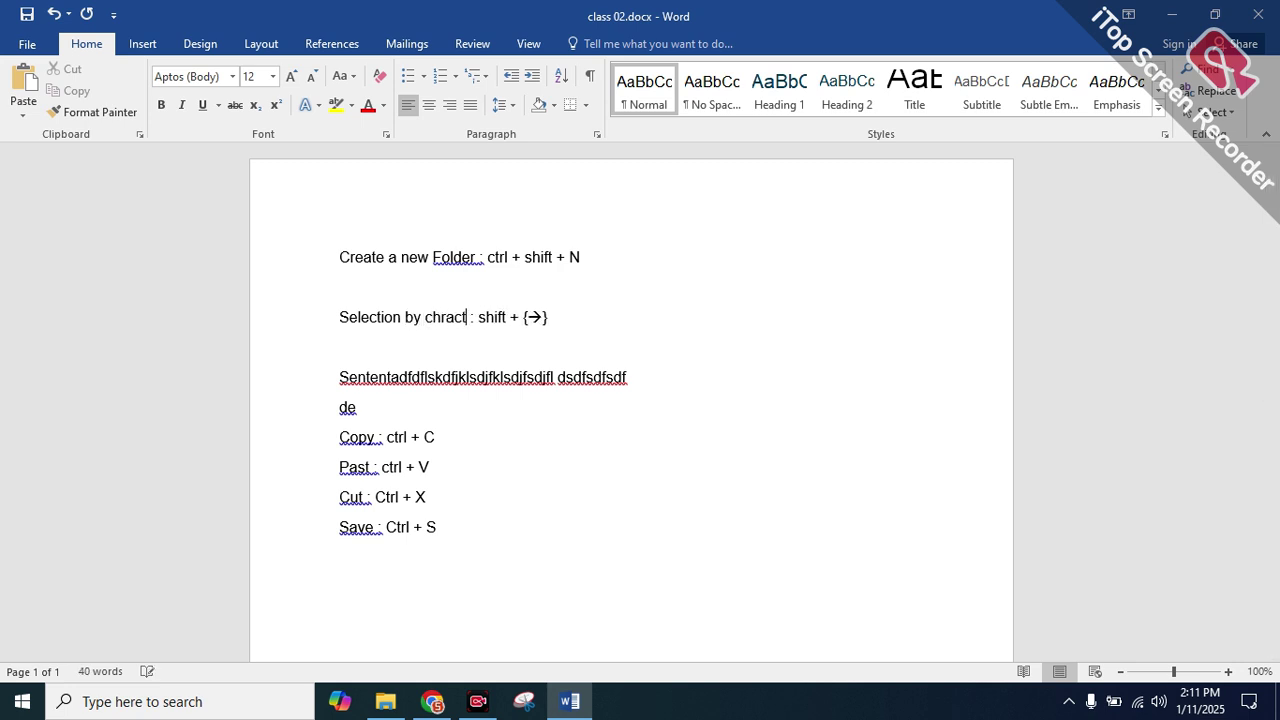
Delete the nonsense sentence and the blank line, leaving 'de' on its own line
left_click_drag(628, 378, 355, 400)
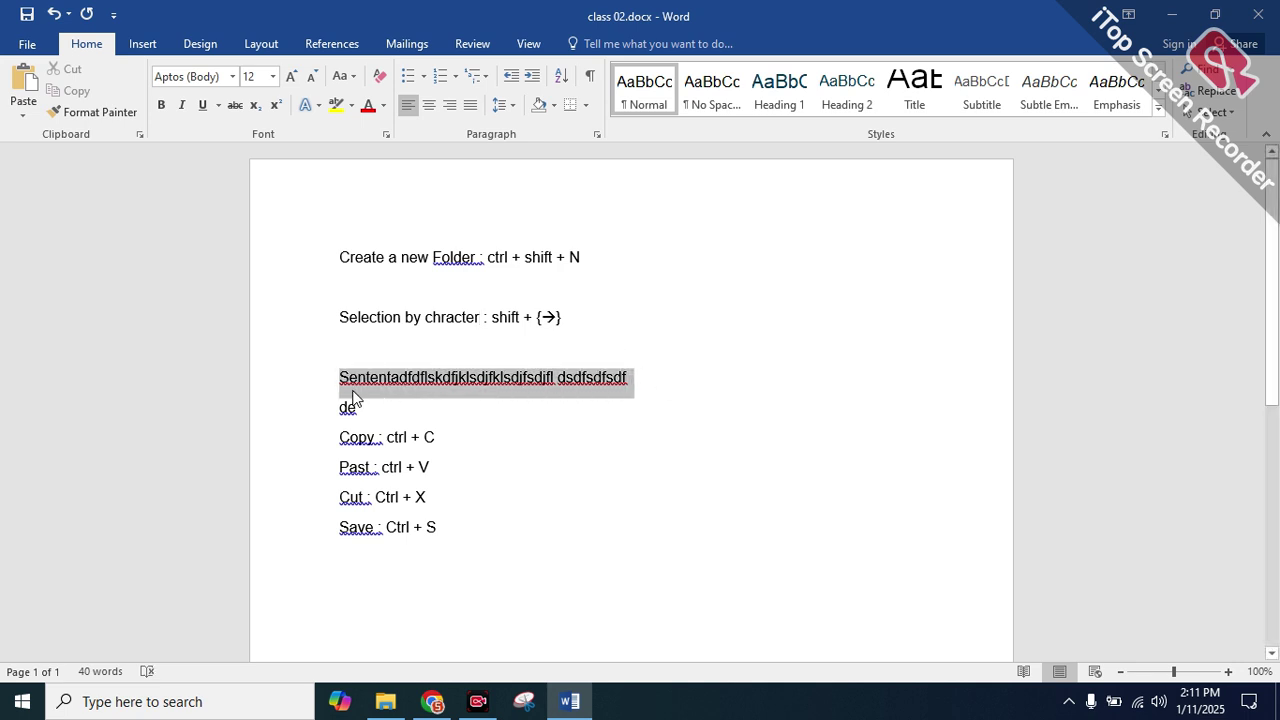
key("BackSpace")
left_click(328, 358)
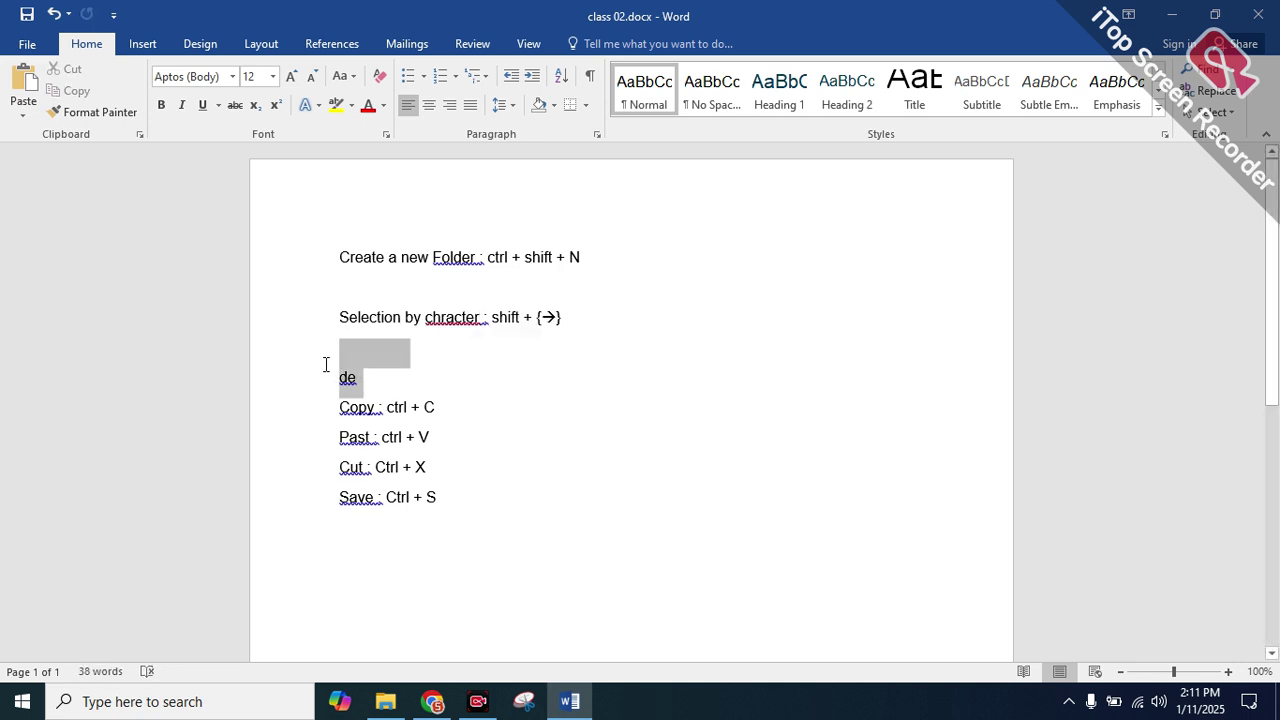
key("BackSpace")
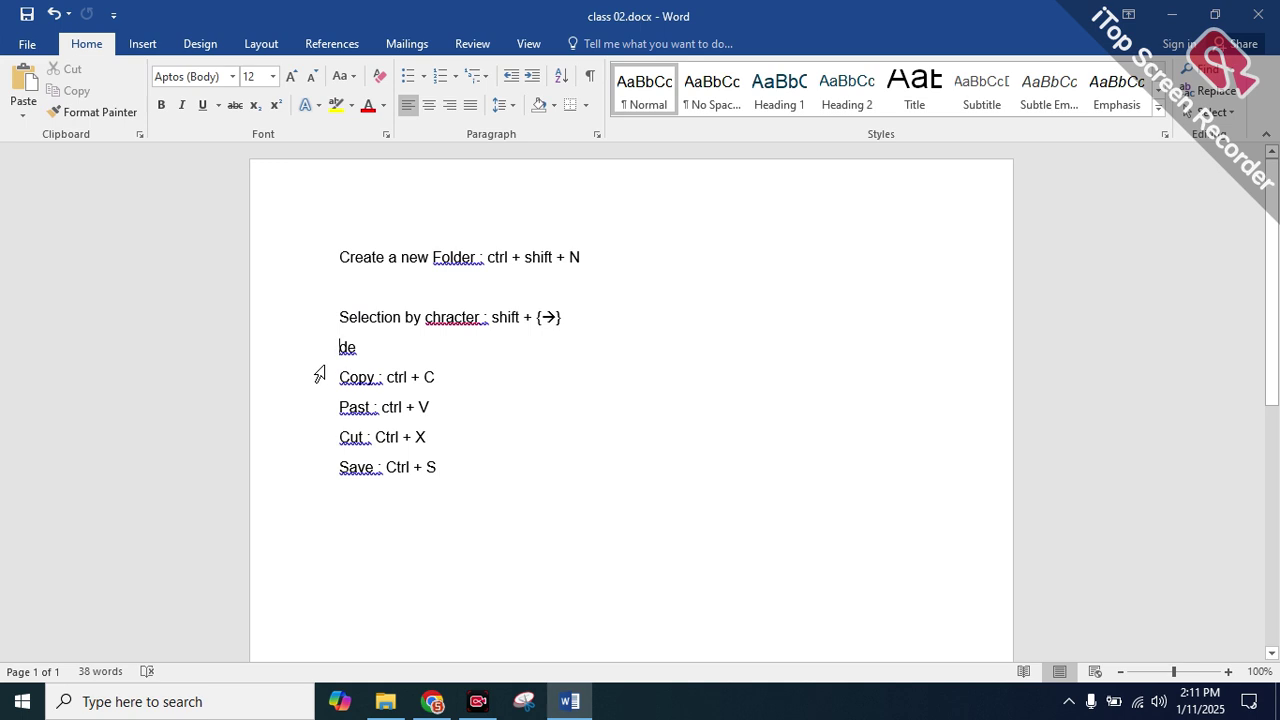
left_click_drag(380, 351, 346, 347)
left_click(338, 345)
key("BackSpace")
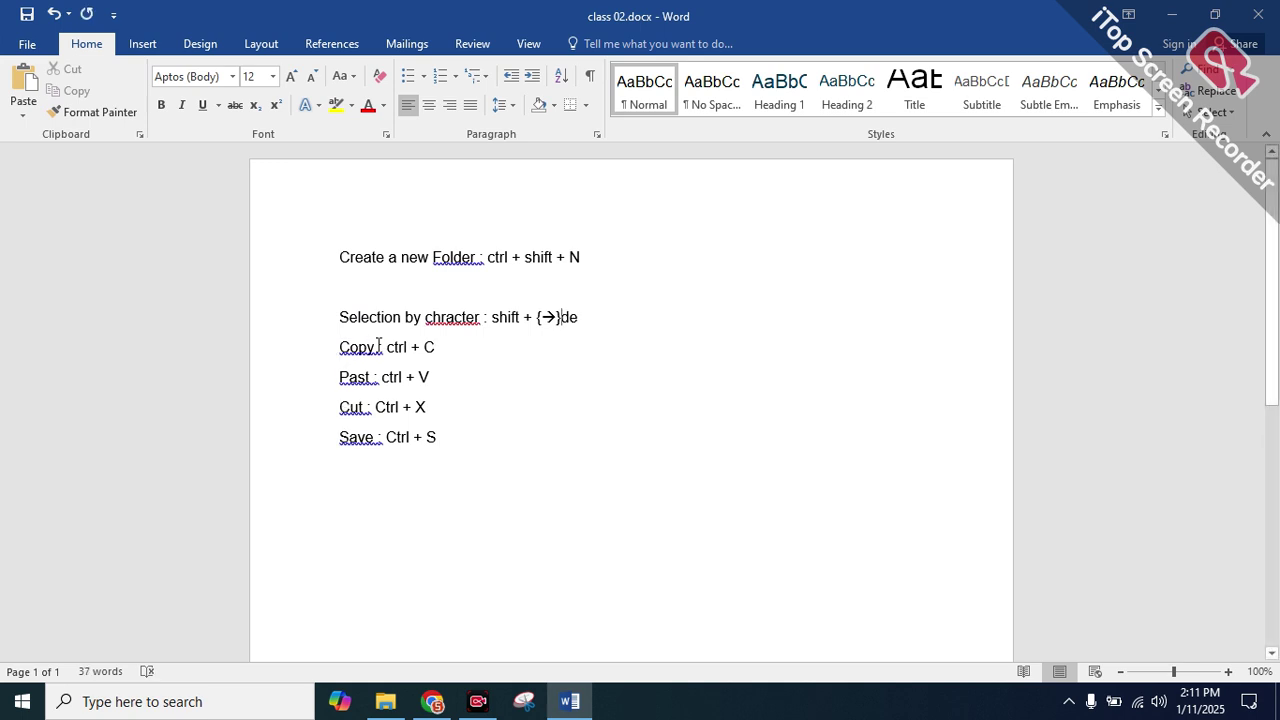
key("Return")
Replace 'de' with 'Selection by word : ctrl +'
key("BackSpace")
type("se")
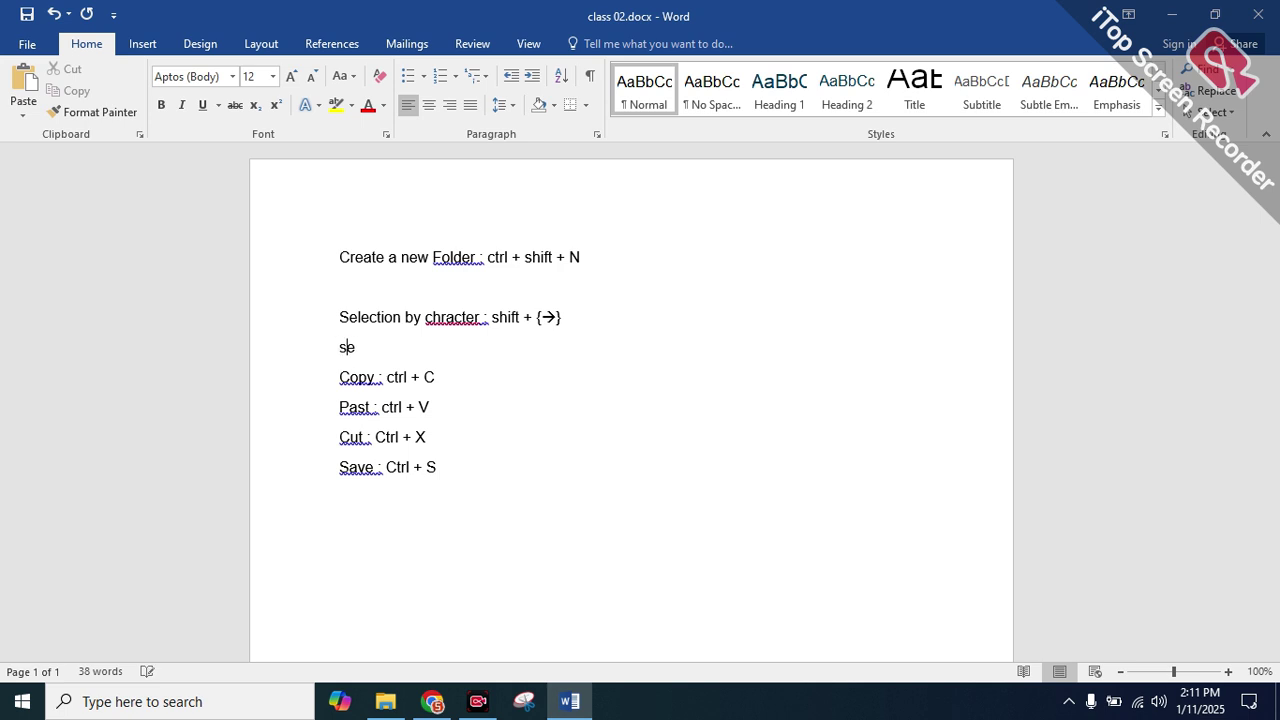
type("lection bt w")
key("BackSpace")
key("BackSpace")
key("BackSpace")
type("t")
key("BackSpace")
type("y word : ct")
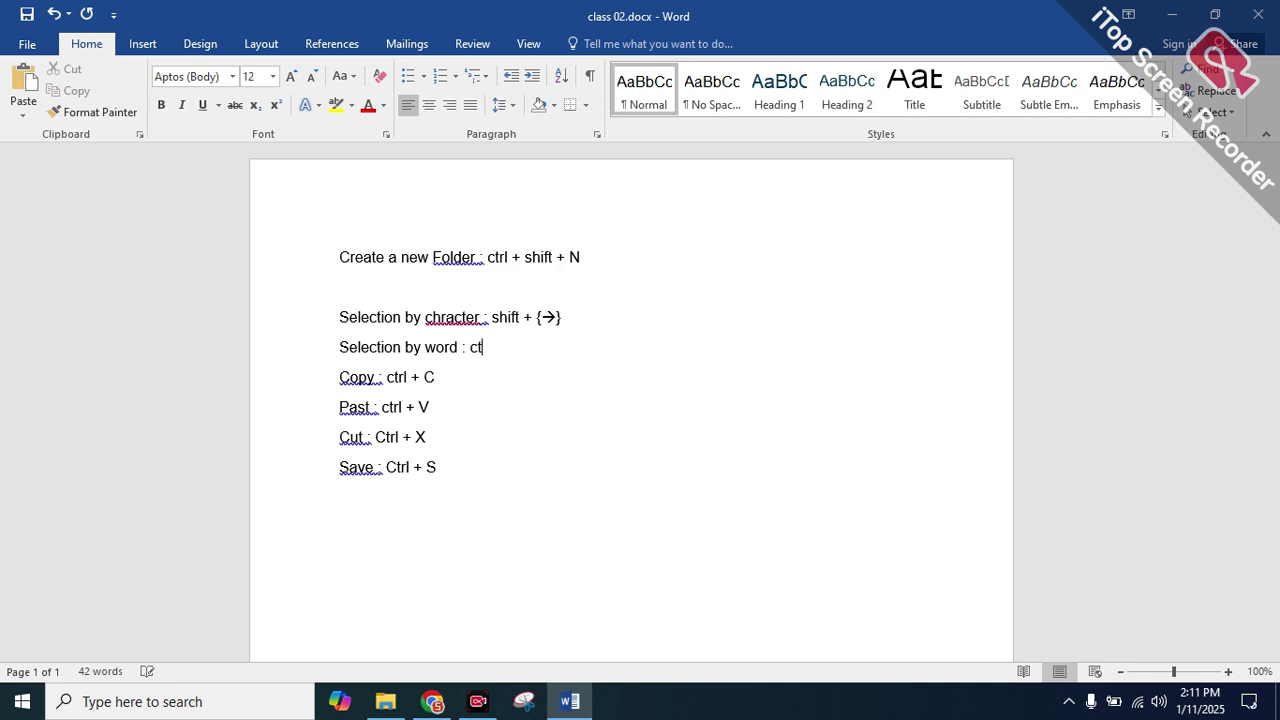
type("rl + sht")
key("BackSpace")
key("BackSpace")
key("BackSpace")
Copy 'shift + {→}' from the character line and paste it after 'ctrl +'
left_click_drag(494, 316, 562, 317)
left_click(585, 322)
left_click(574, 316)
left_click(516, 316)
left_click(524, 317)
double_click(506, 317)
left_click(506, 317)
double_click(506, 317)
key("shift+Right")
key("shift+Right")
key("shift+Right")
key("shift+Right")
key("shift+Right")
key("ctrl+c")
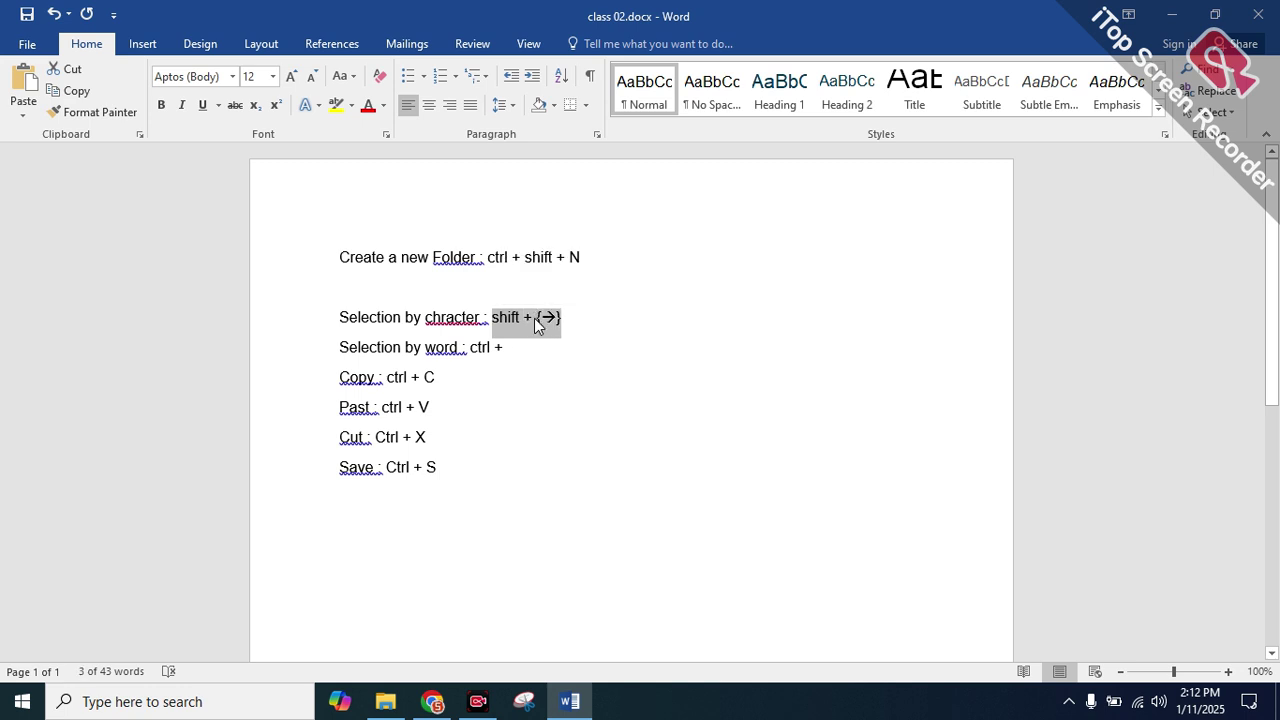
left_click(510, 348)
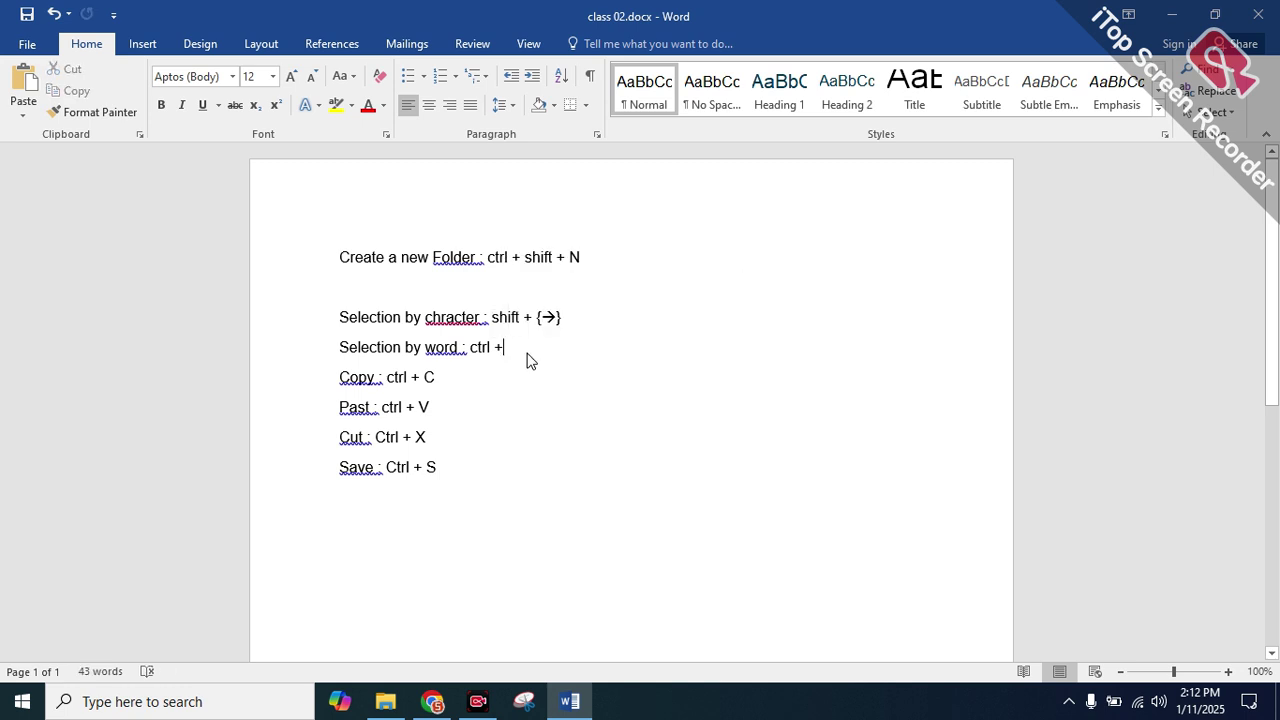
key("ctrl+v")
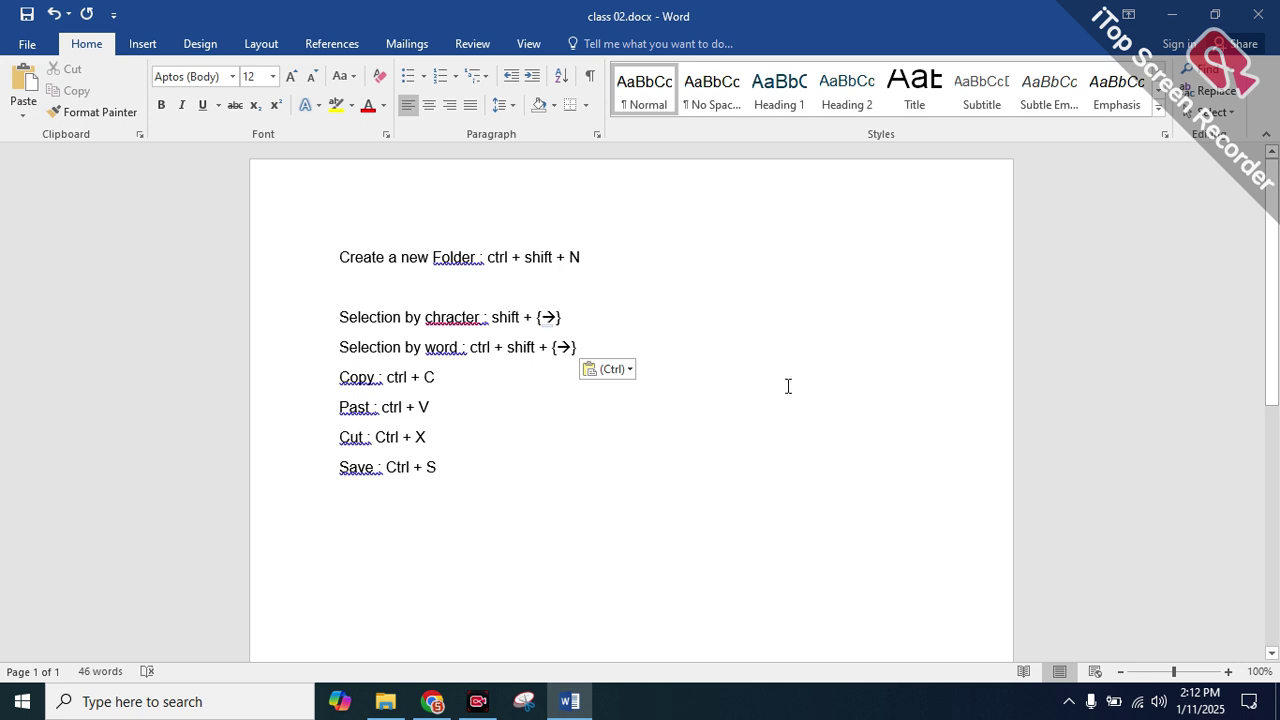
Try editing the arrow on the character line, then restore 'shift + {→}'
left_click(561, 317)
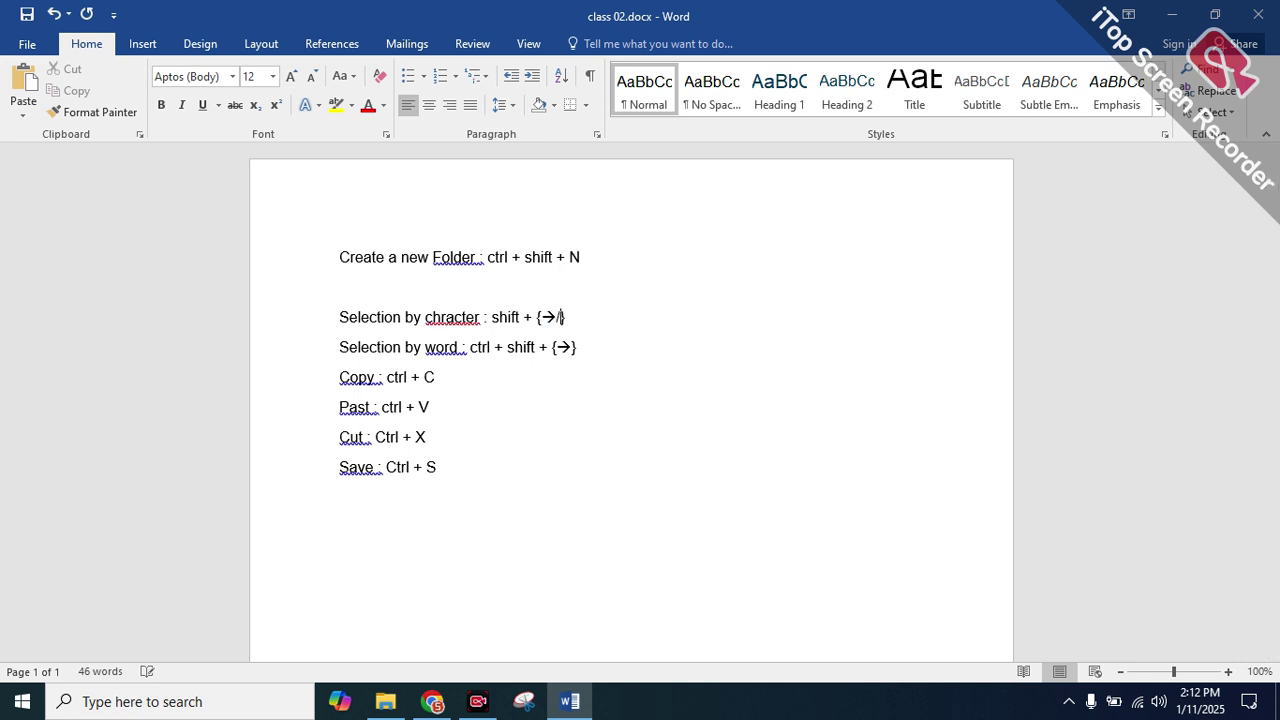
type("-")
key("BackSpace")
type("<--")
double_click(580, 347)
key("Tab")
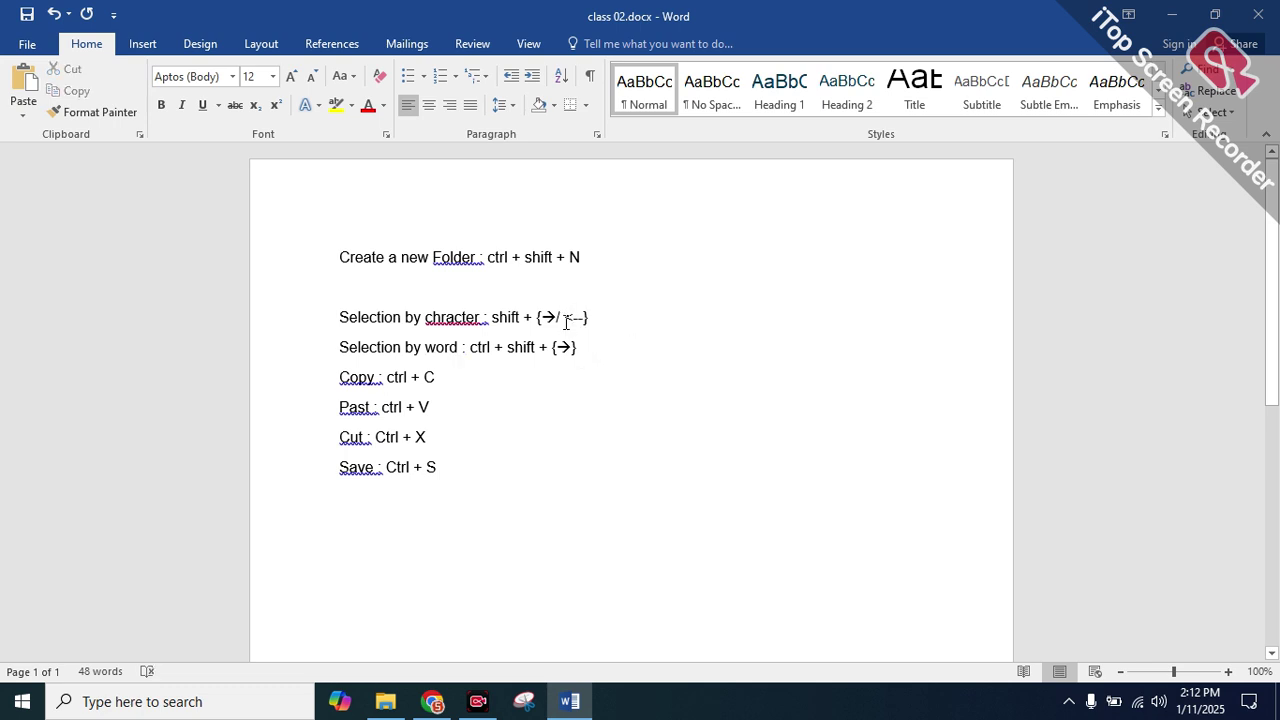
left_click(587, 317)
key("BackSpace")
key("BackSpace")
key("BackSpace")
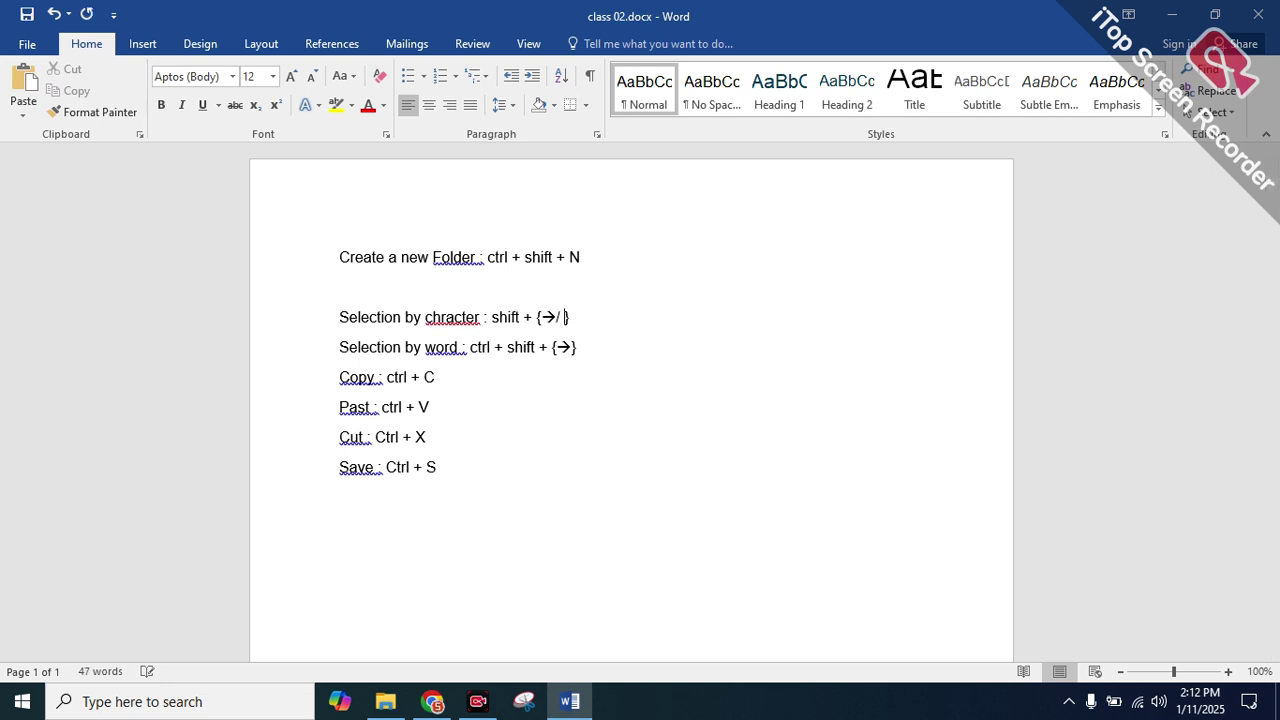
key("BackSpace")
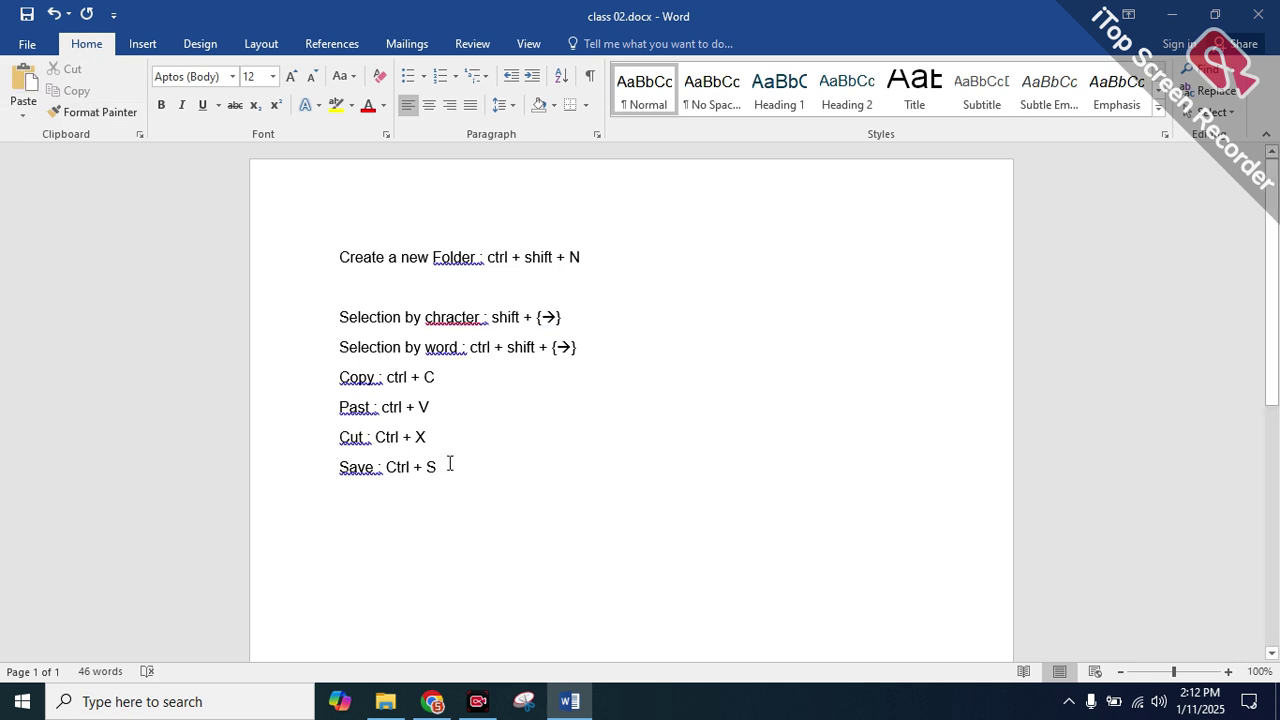
scroll(449, 463, "down", 1)
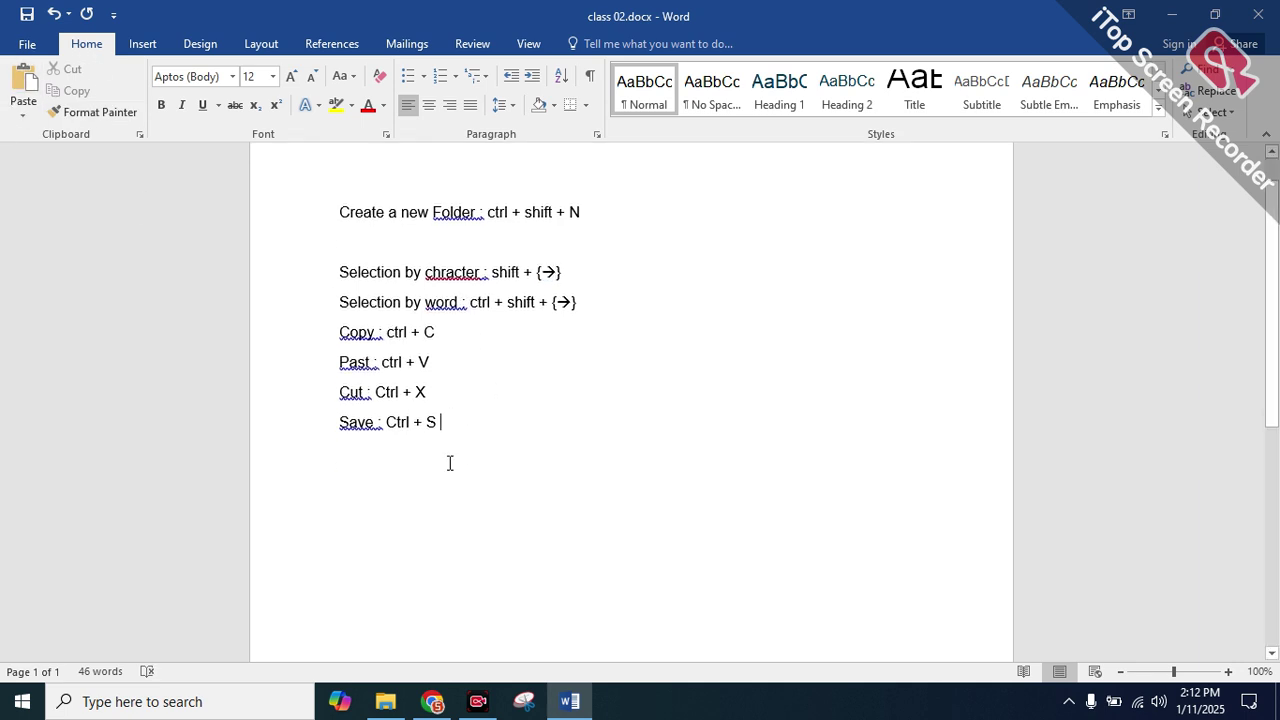
Switch to Chrome, open two new blank tabs, and return to the Gmail tab
left_click(432, 701)
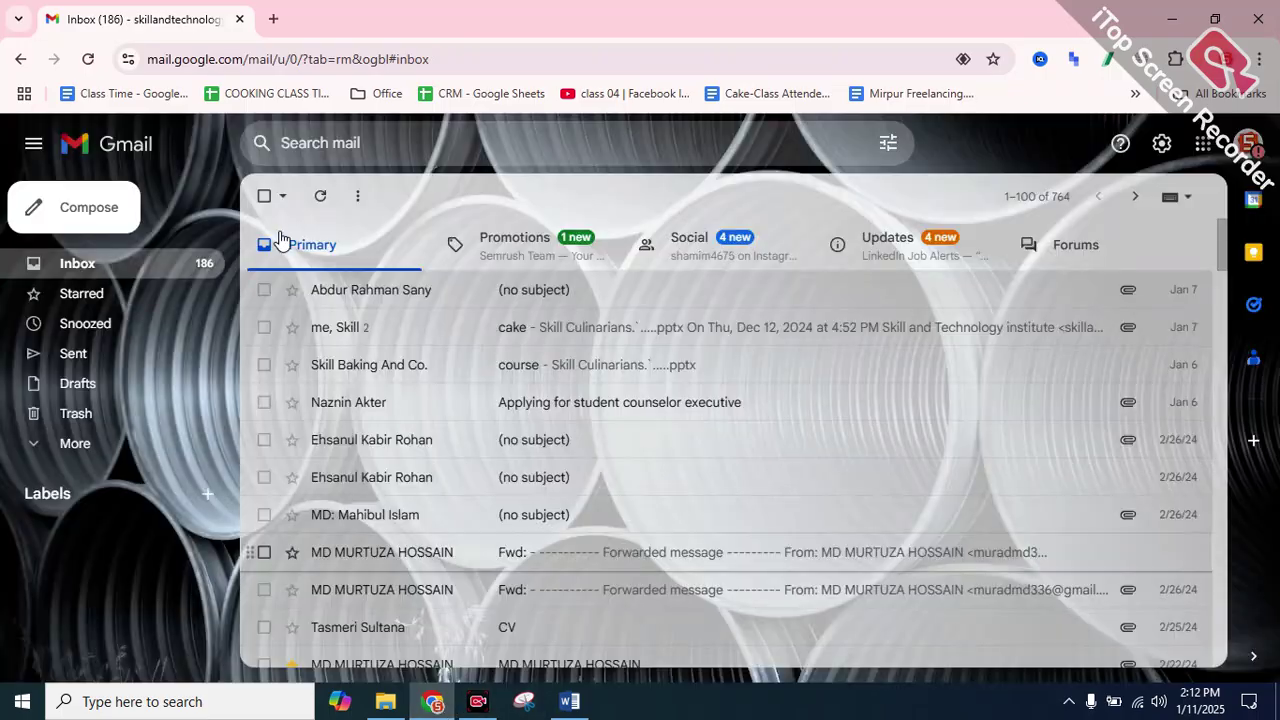
double_click(273, 19)
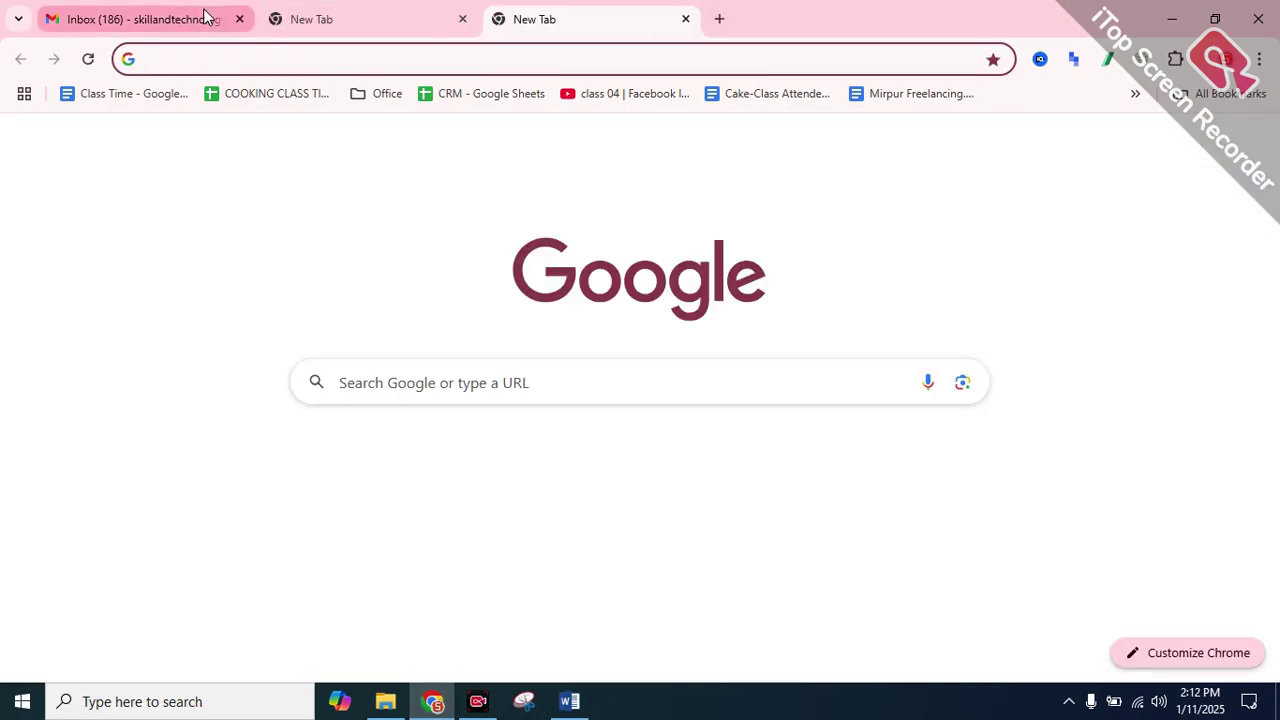
left_click(204, 17)
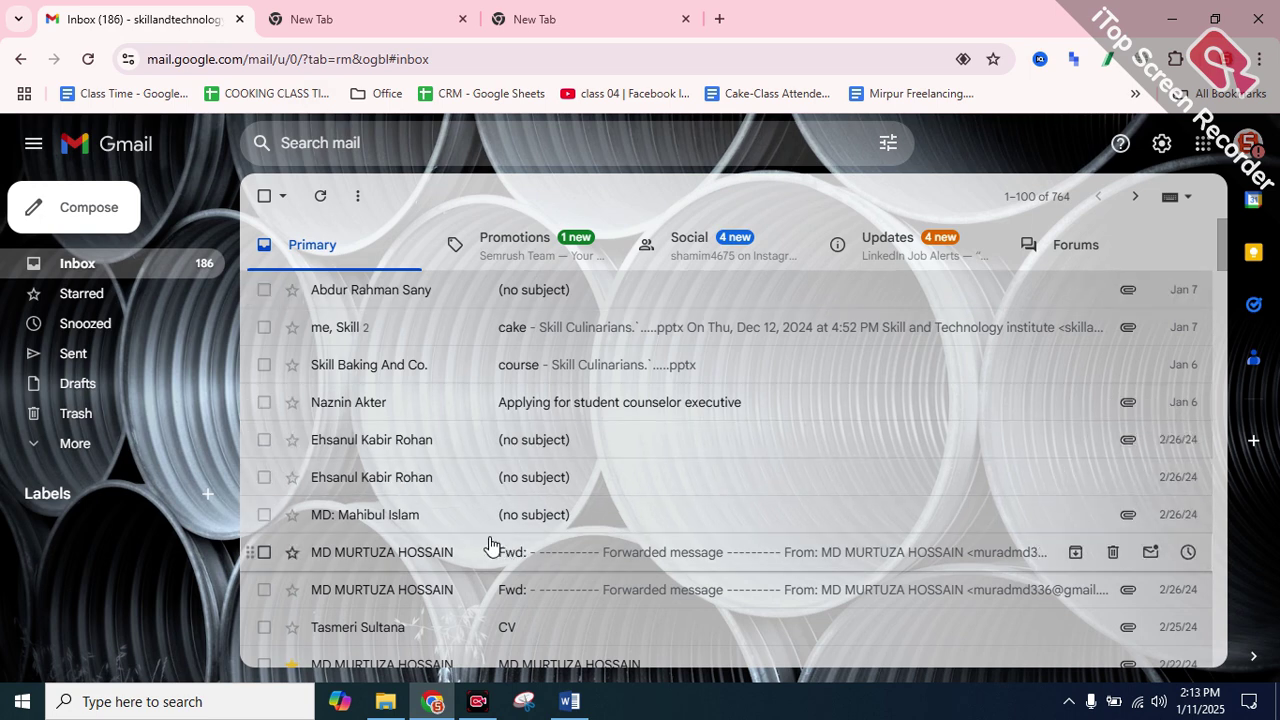
Open a no-subject email and the 'course' email, returning to the inbox each time
left_click(364, 477)
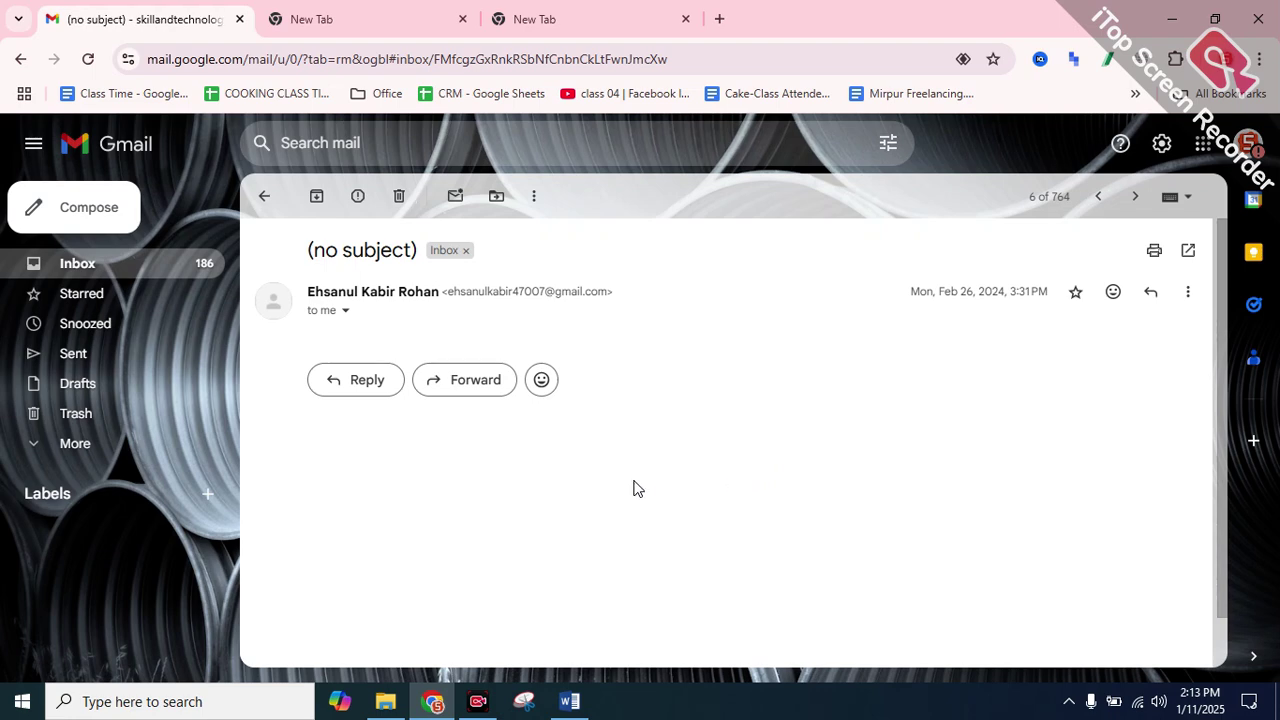
scroll(644, 487, "down", 1)
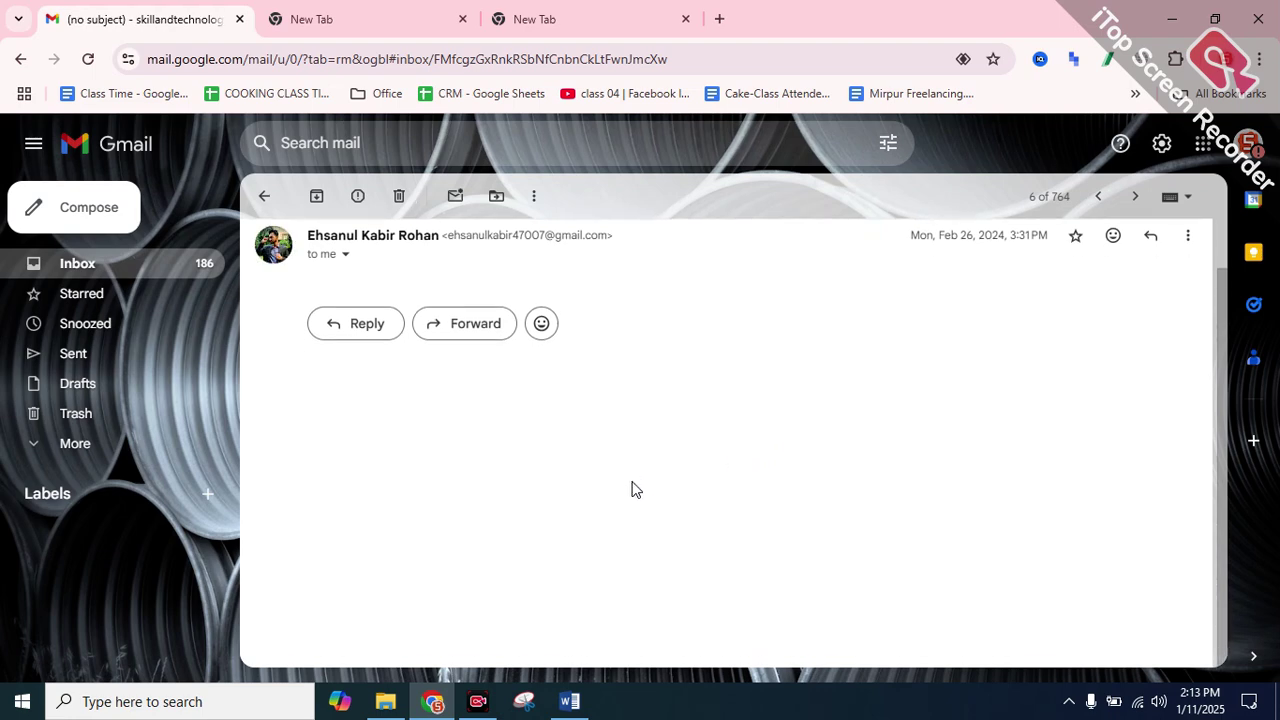
left_click(264, 196)
left_click(262, 196)
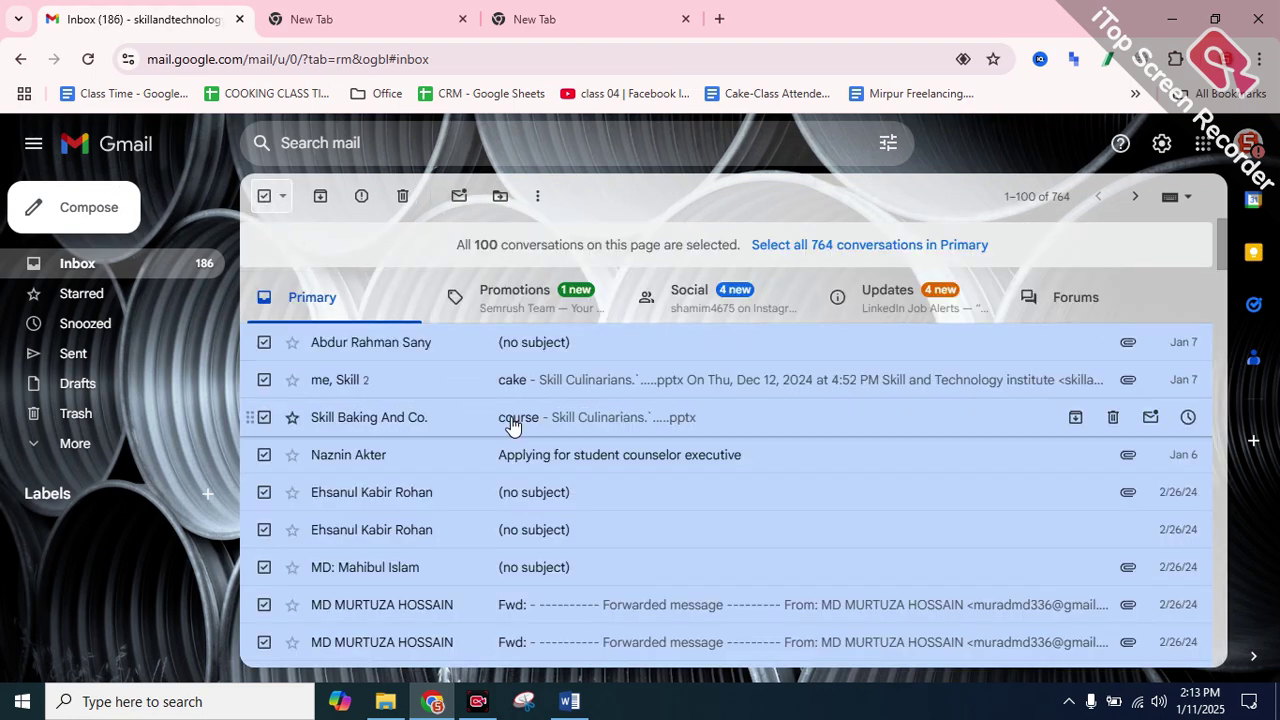
left_click(511, 422)
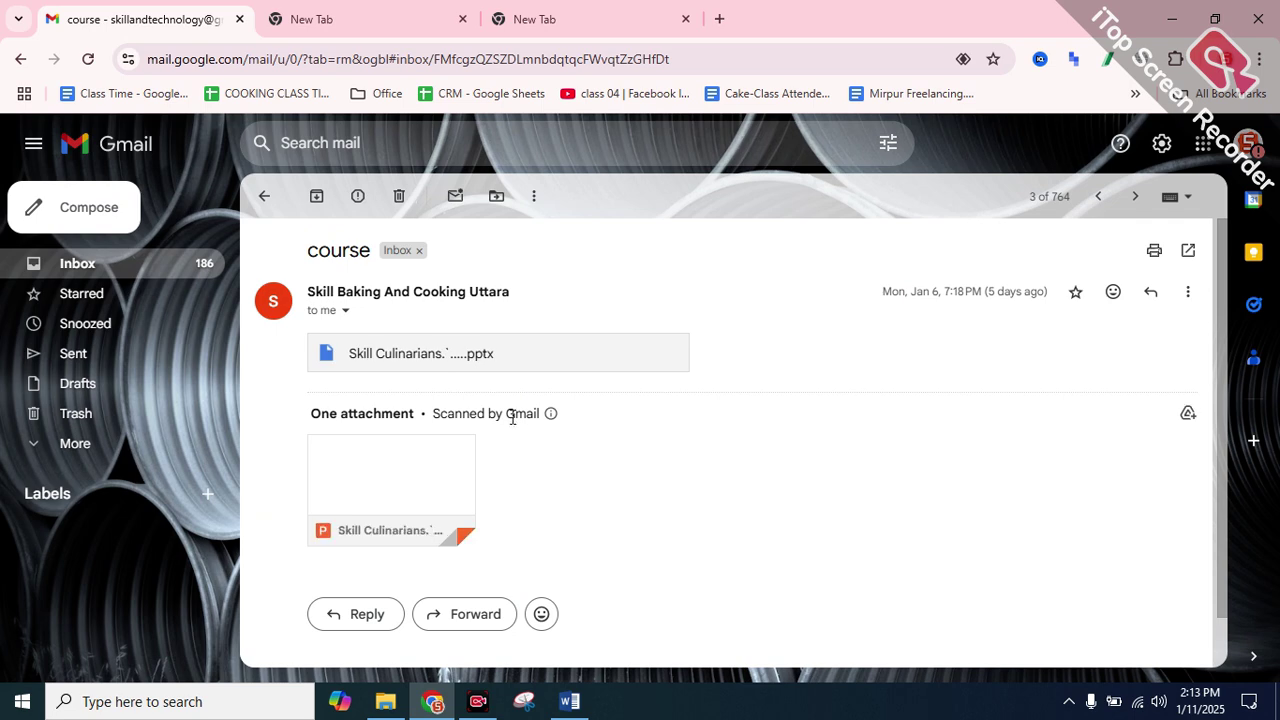
scroll(514, 420, "down", 1)
scroll(517, 410, "up", 1)
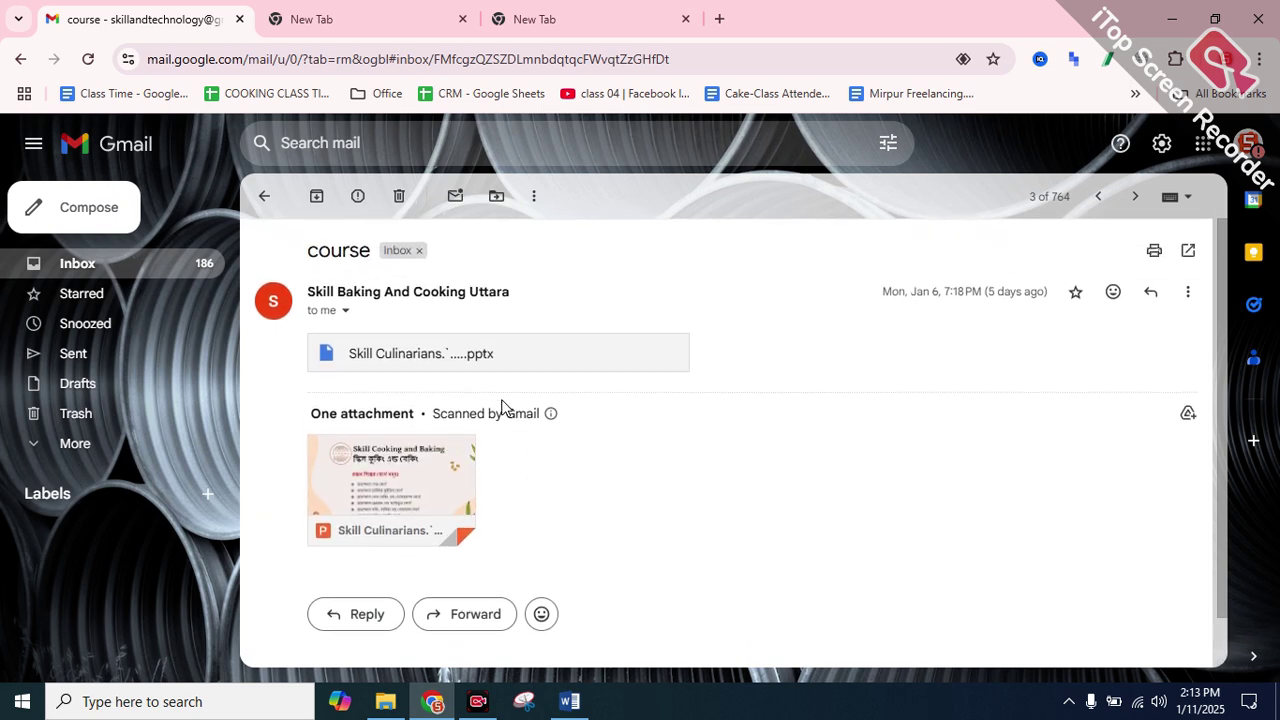
left_click(265, 200)
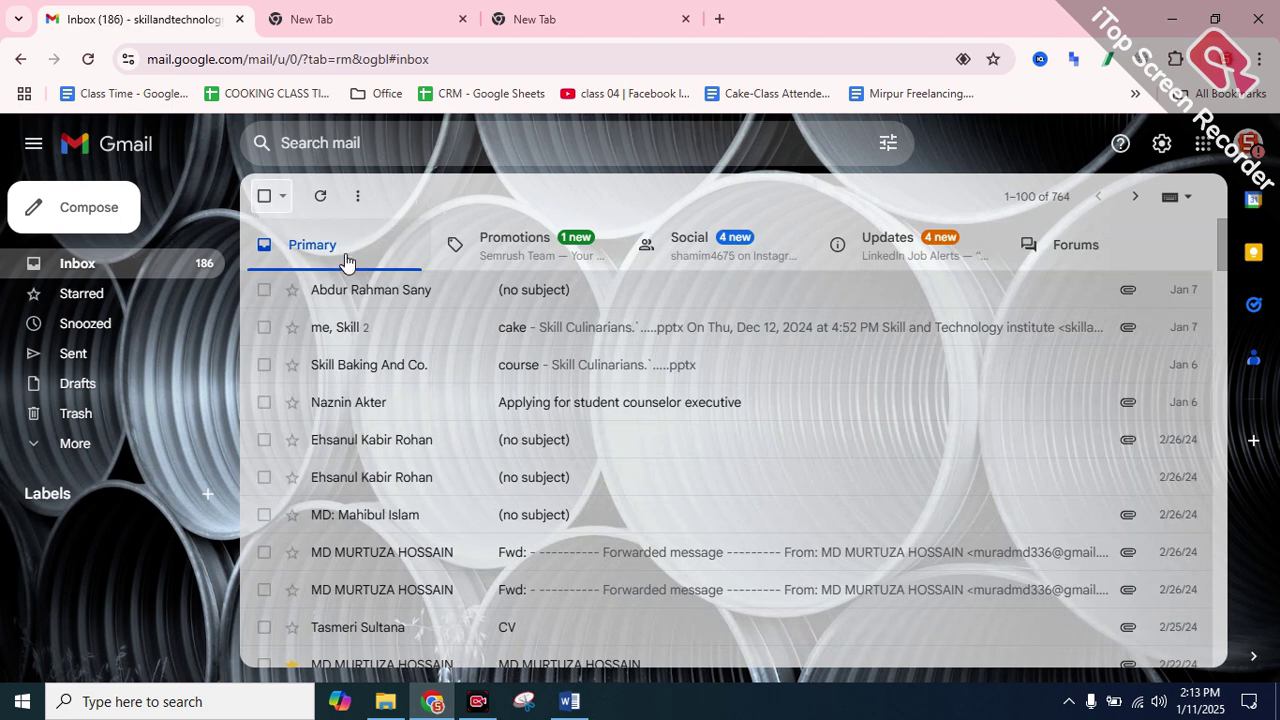
Search for 'gogle' in the second new tab
left_click(408, 12)
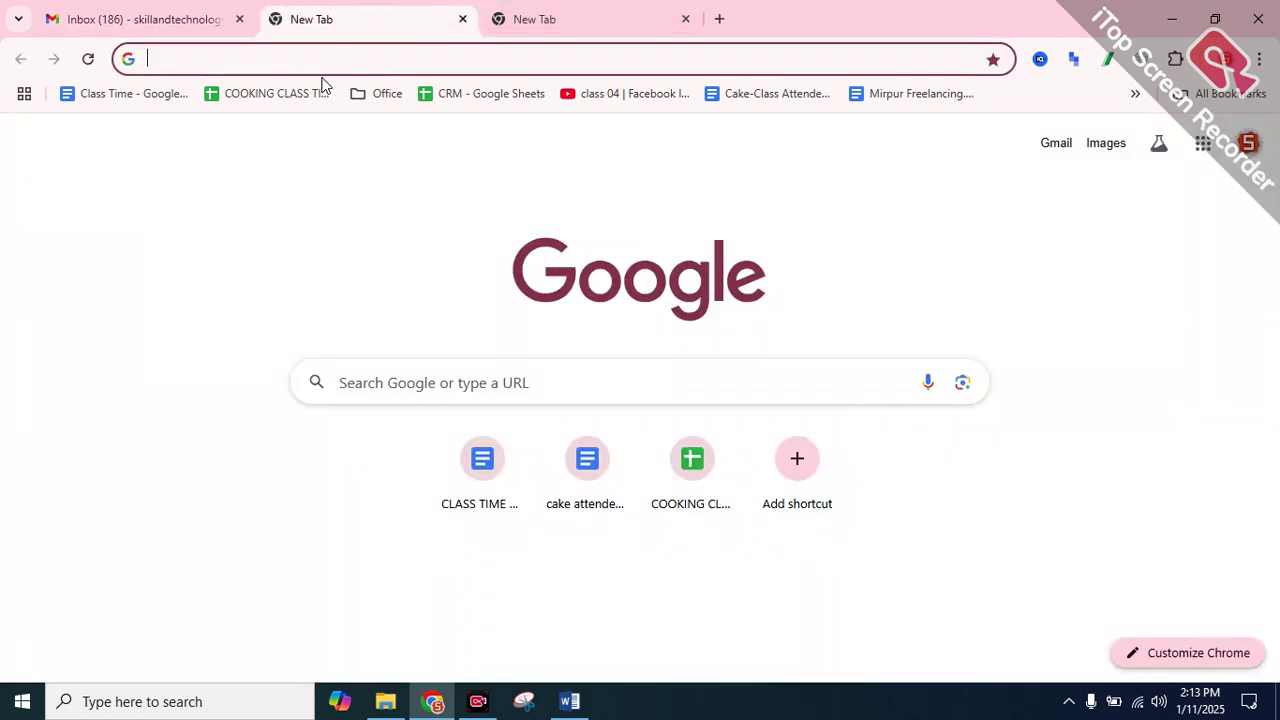
type("go")
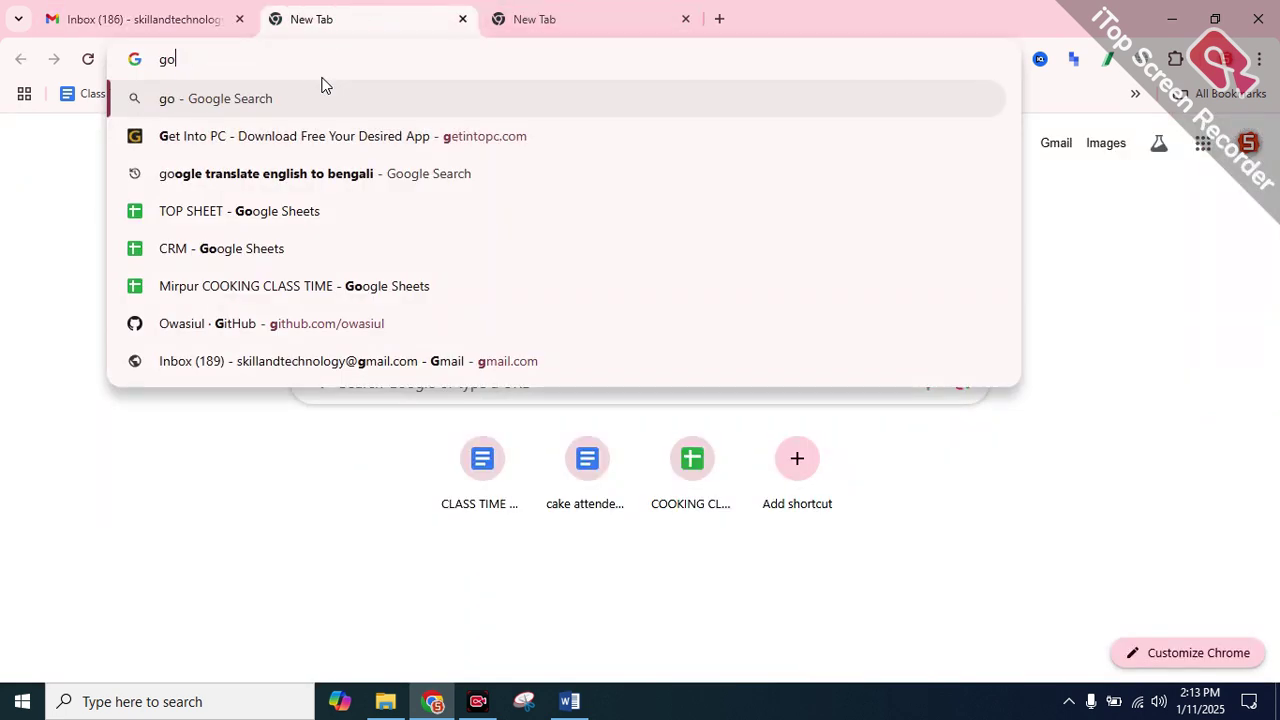
type("gle")
key("Return")
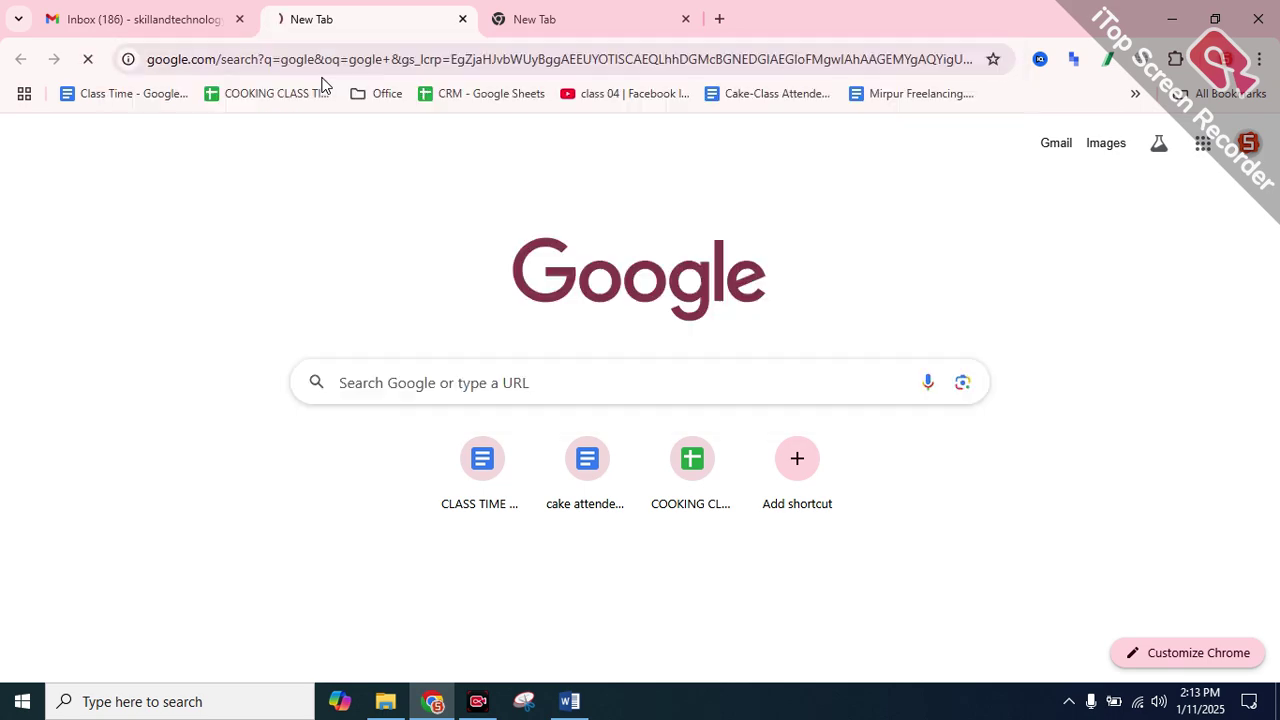
scroll(258, 345, "down", 1)
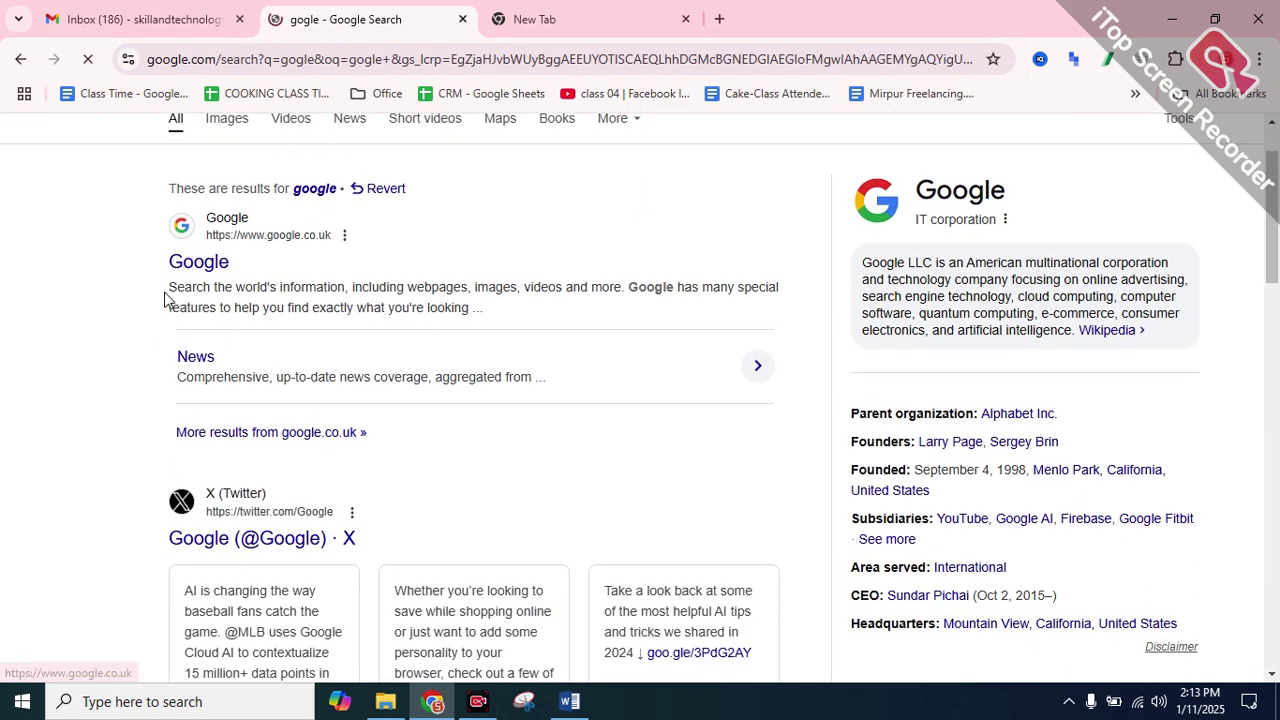
Copy the 'Learn More A' link text from the results and return to Gmail
left_click(210, 288)
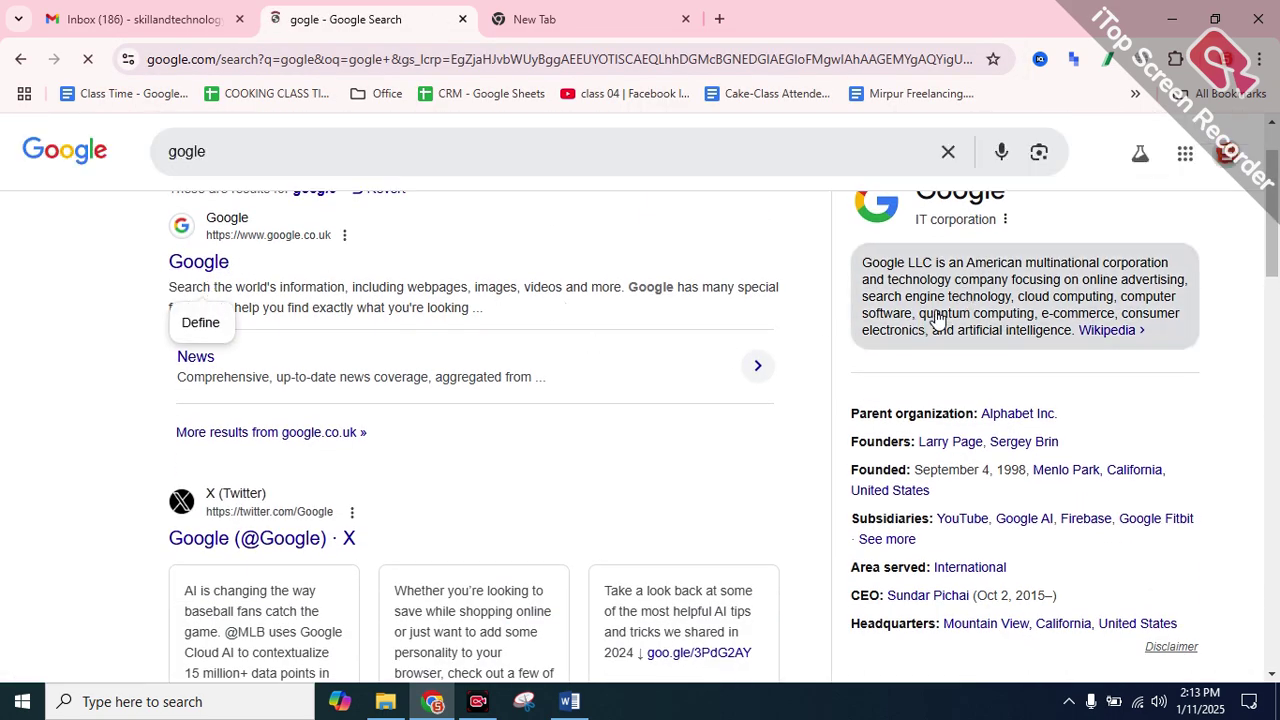
scroll(143, 360, "down", 6)
left_click_drag(155, 385, 245, 385)
right_click(245, 385)
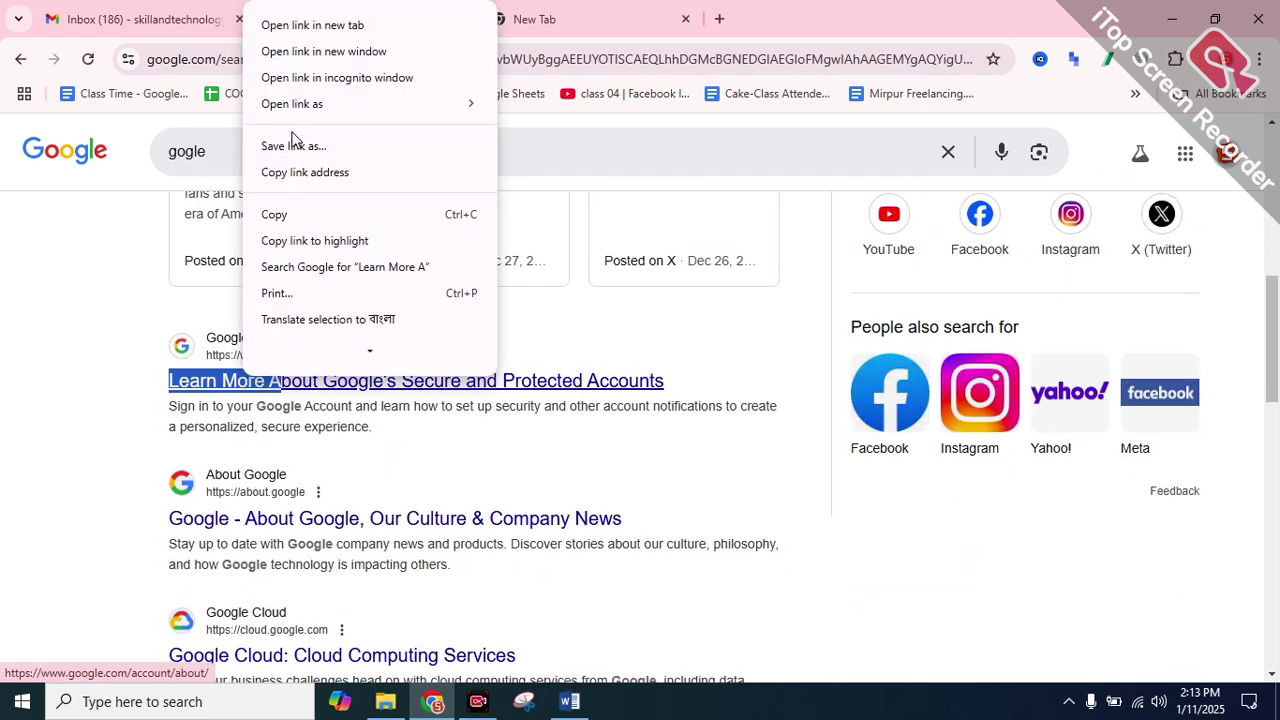
left_click(286, 212)
scroll(147, 355, "down", 1)
scroll(147, 355, "down", 1)
left_click(140, 19)
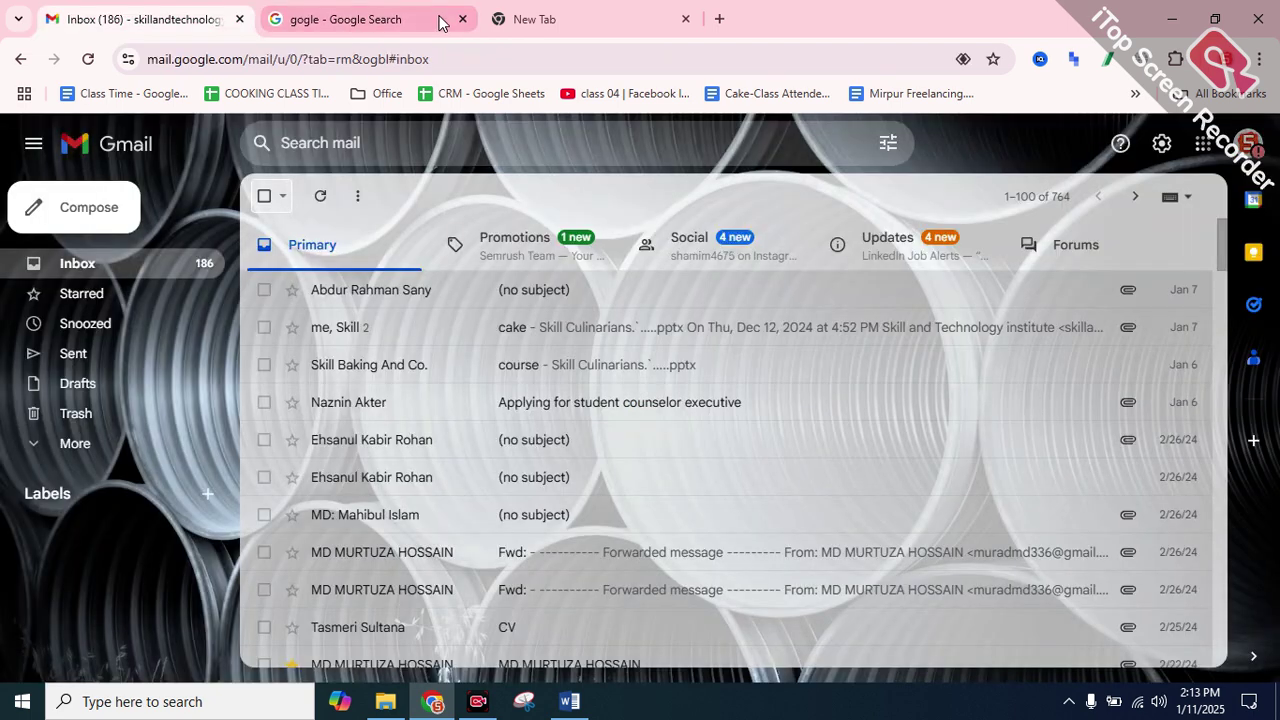
Paste 'Learn More A' into class 02.docx, then copy the 'Google S' link text
left_click(566, 706)
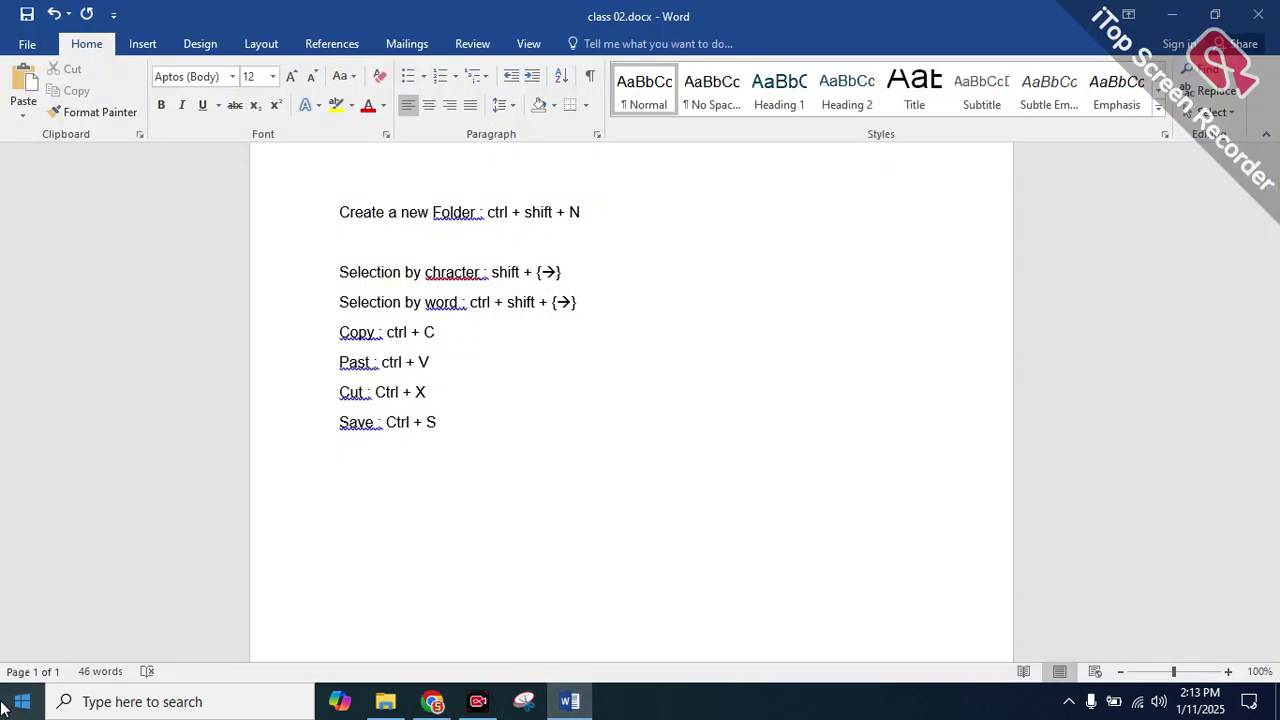
key("ctrl+v")
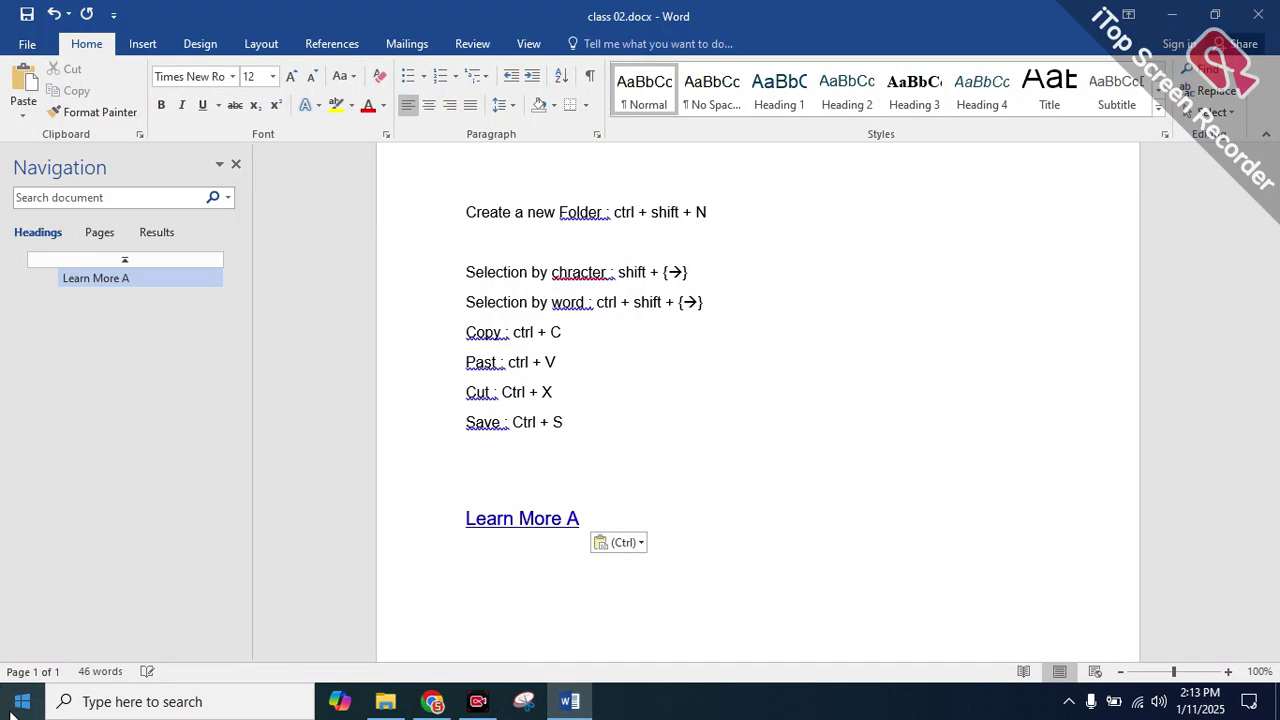
left_click(433, 700)
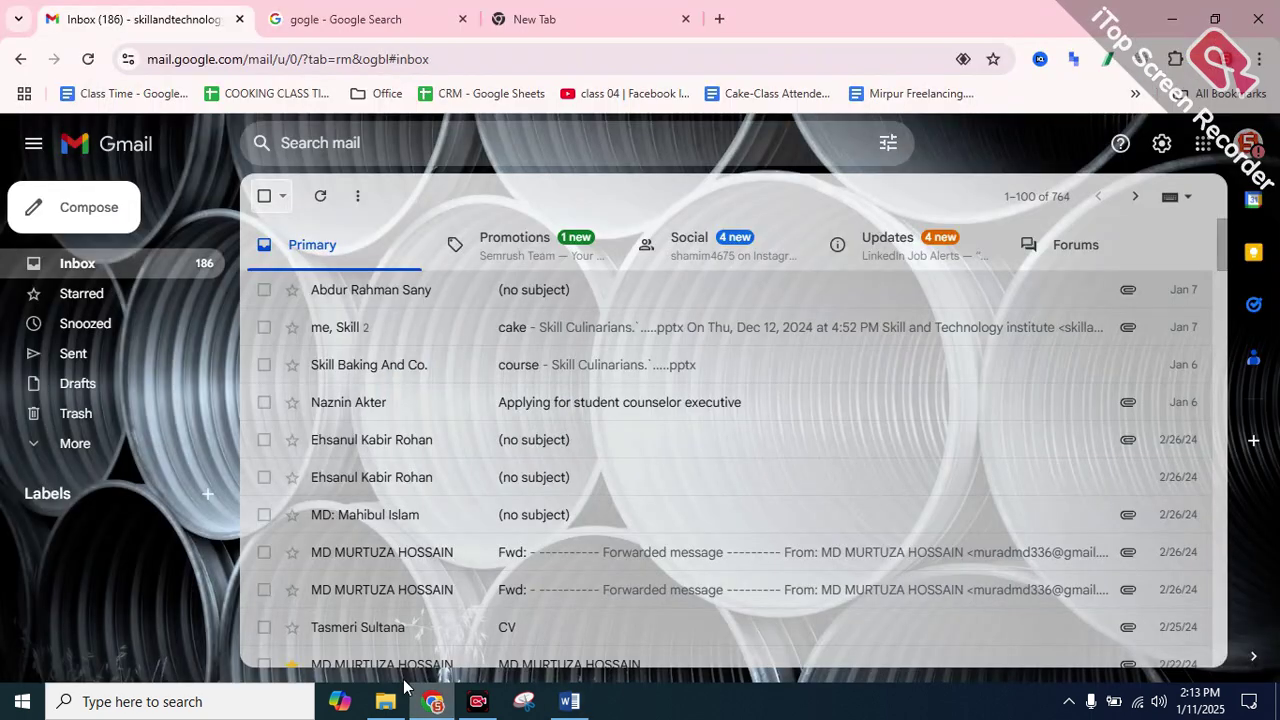
left_click(380, 19)
scroll(157, 526, "down", 4)
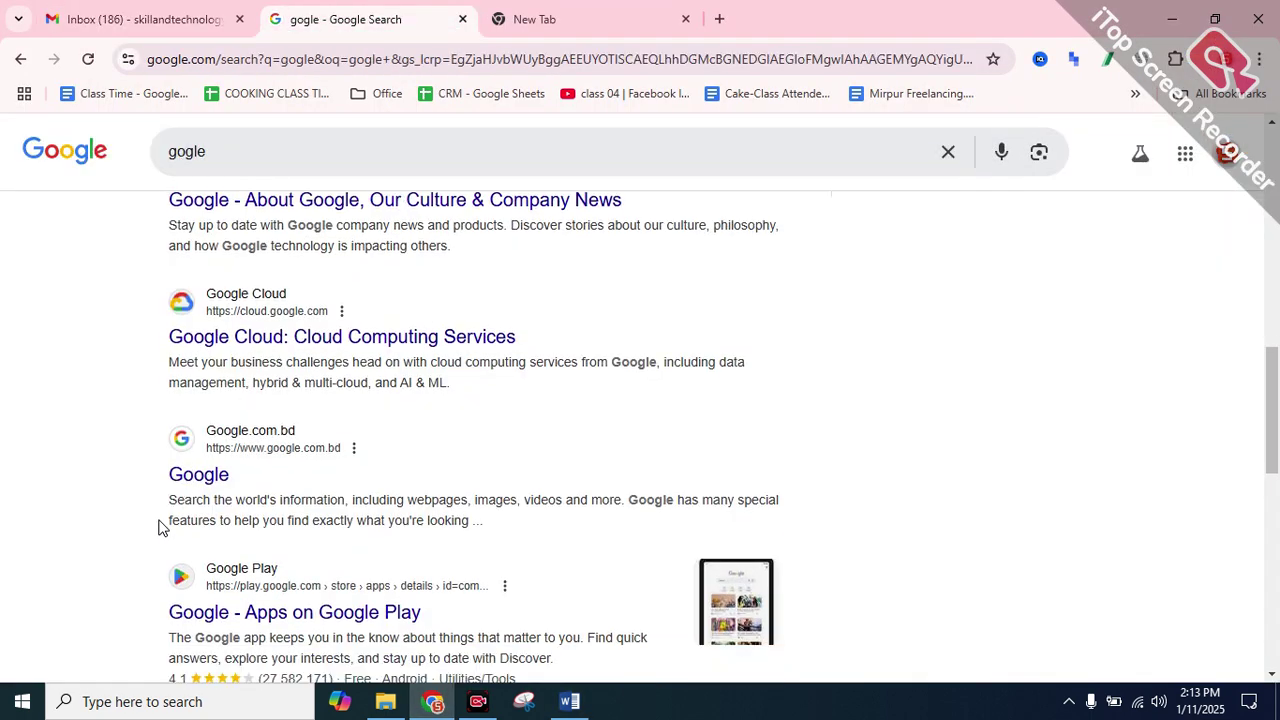
left_click_drag(158, 568, 235, 568)
right_click(236, 570)
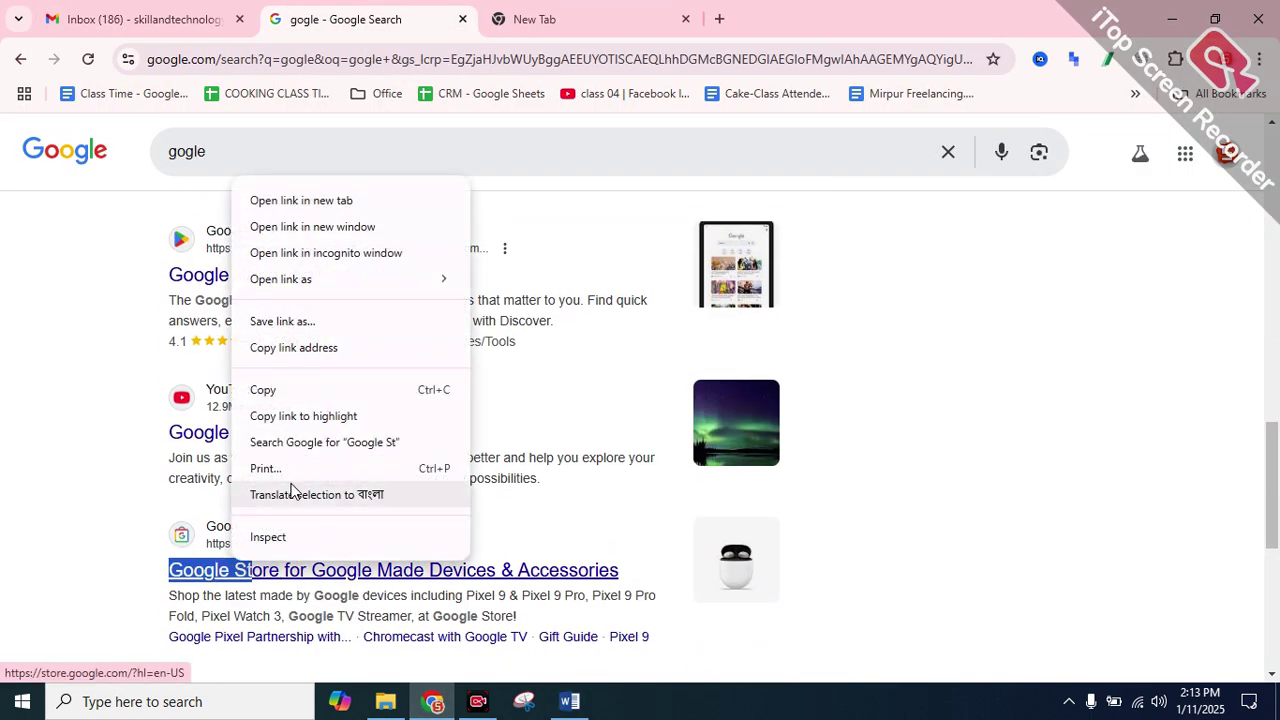
left_click(286, 389)
Paste the Google St link below Learn More A in the document
left_click(569, 701)
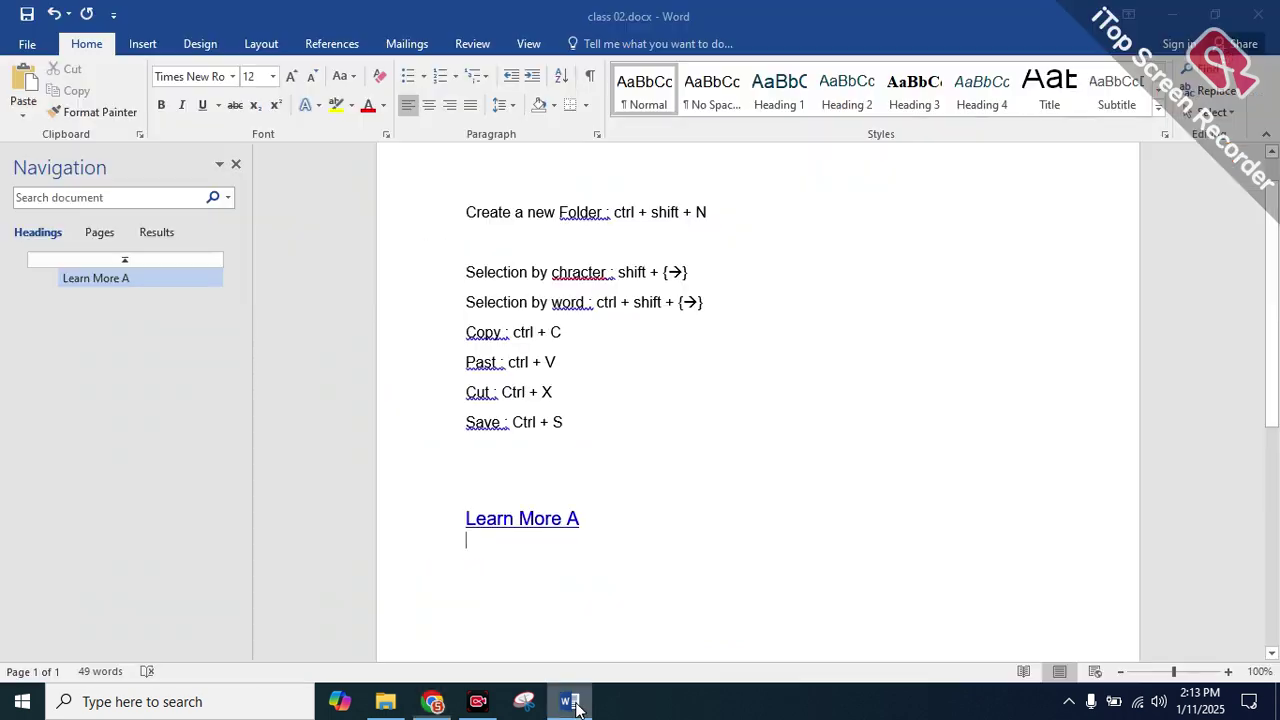
left_click(524, 581)
key("ctrl+v")
key("Return")
key("Return")
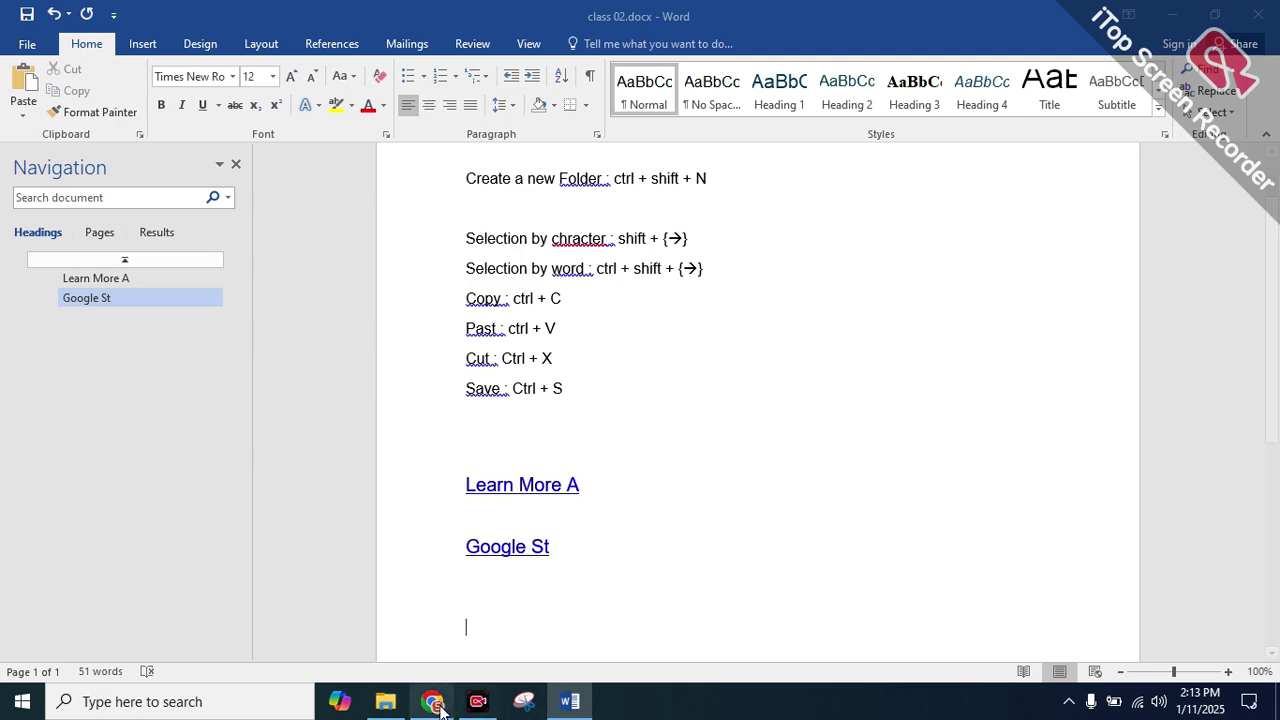
left_click(432, 701)
scroll(76, 421, "down", 5)
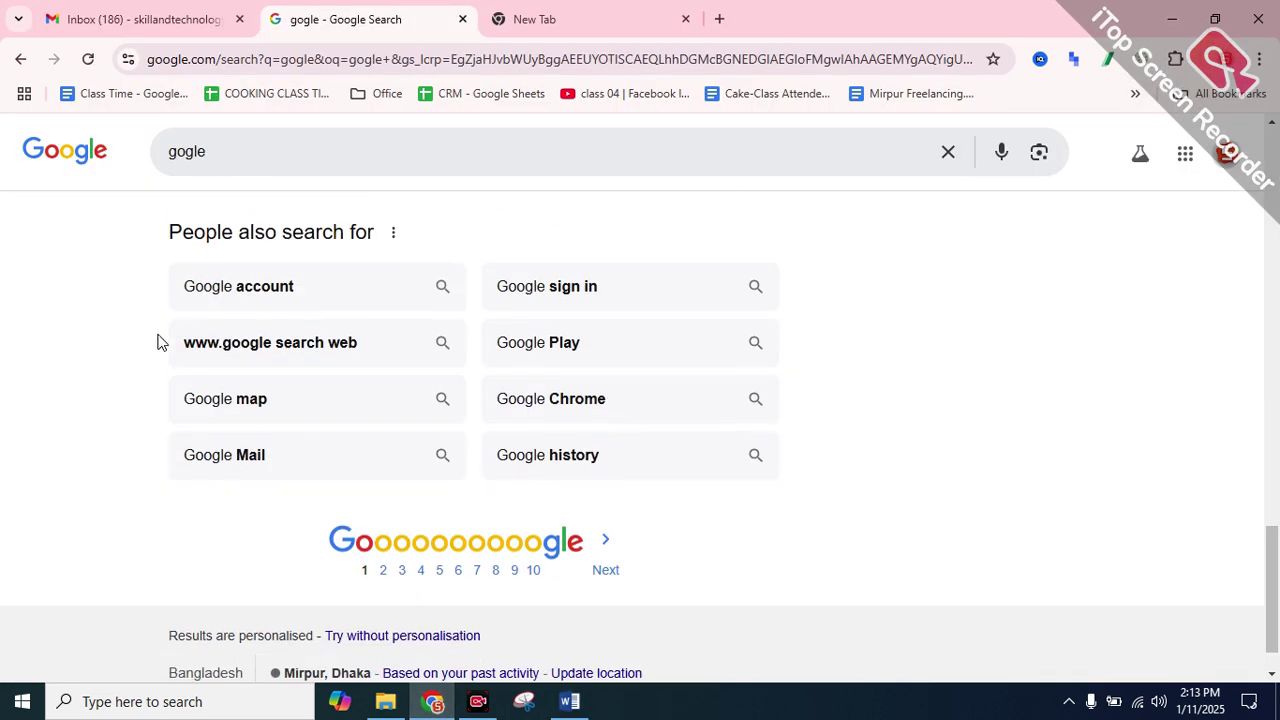
Search Google for 'email marketing'
left_click_drag(165, 295, 286, 286)
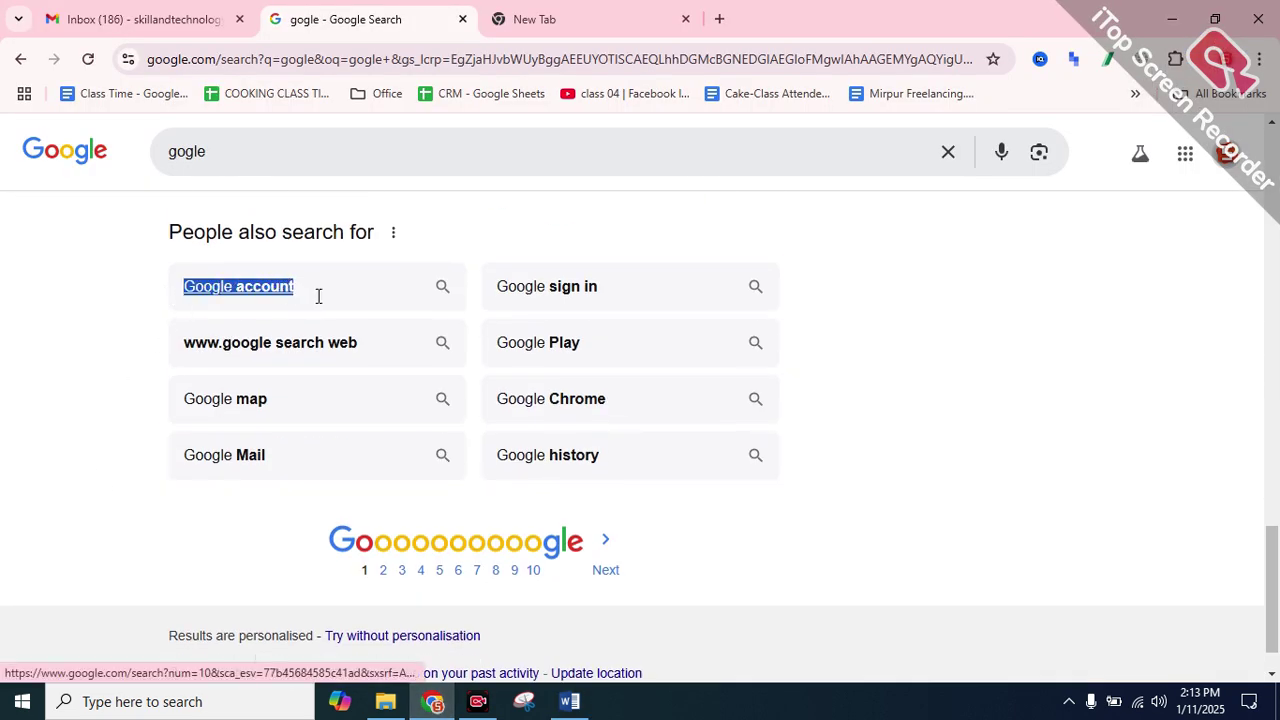
left_click(237, 297)
right_click(232, 297)
left_click(291, 163)
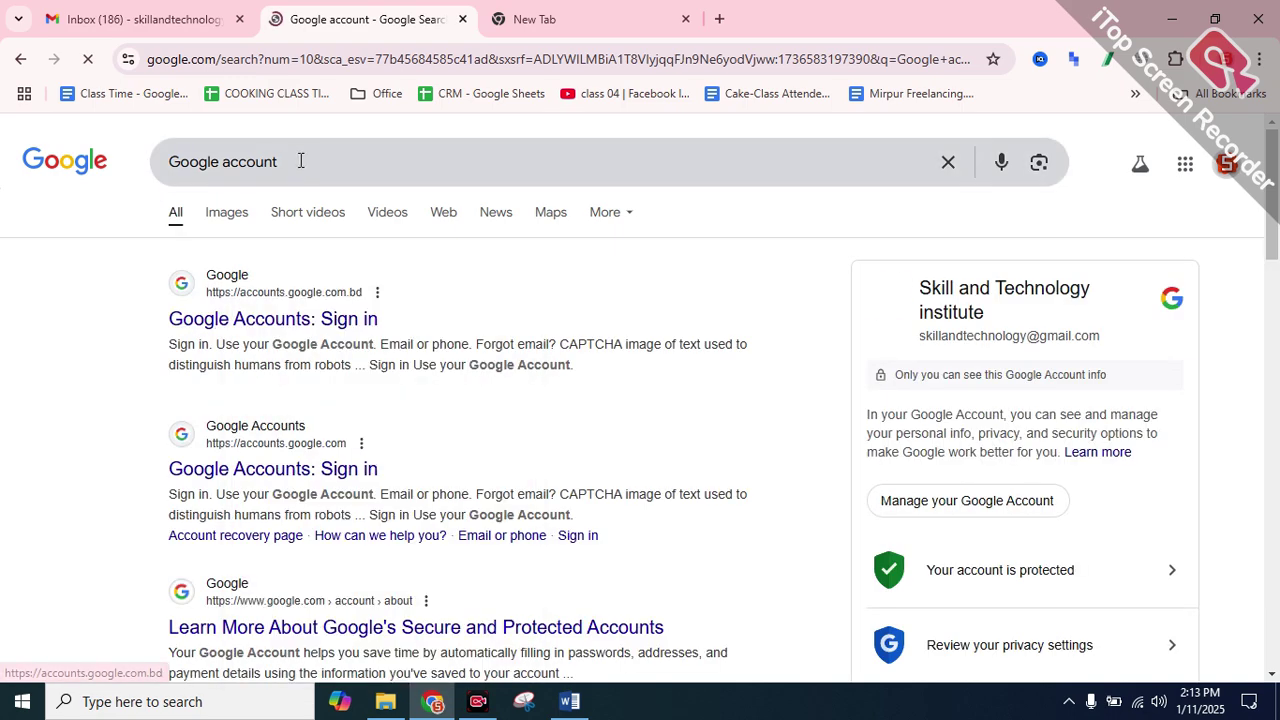
left_click(178, 62)
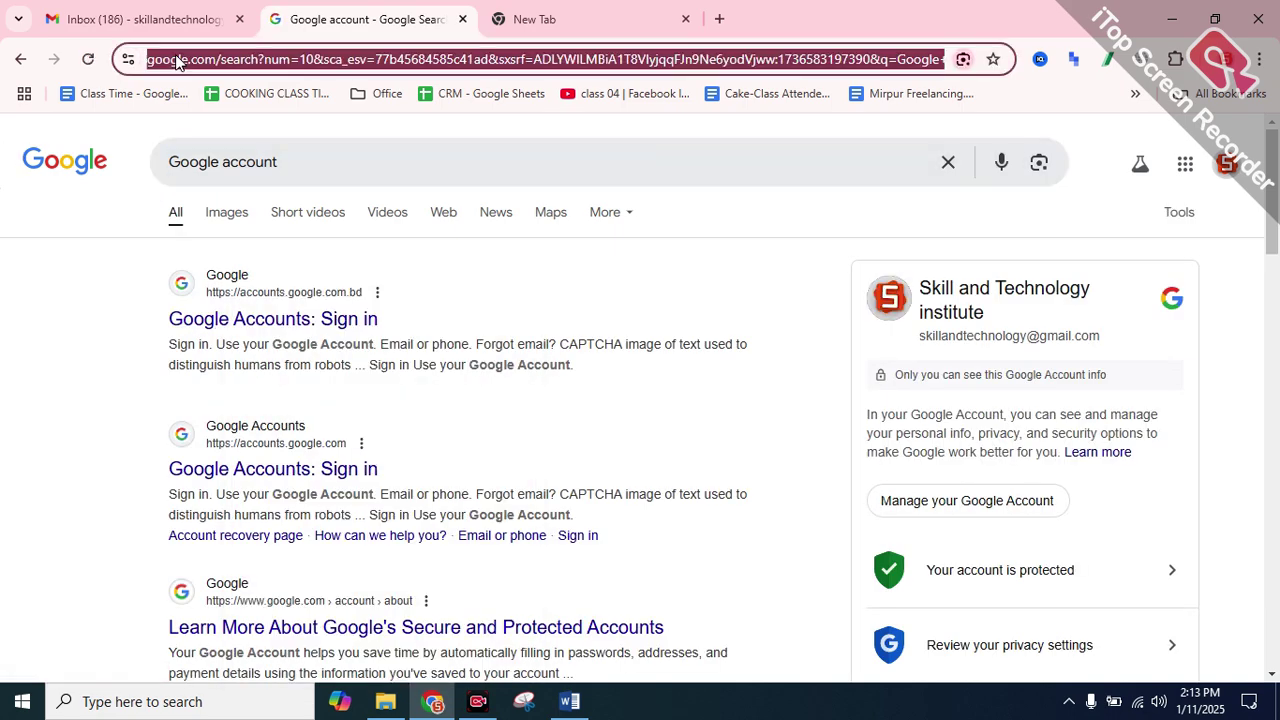
type("email ")
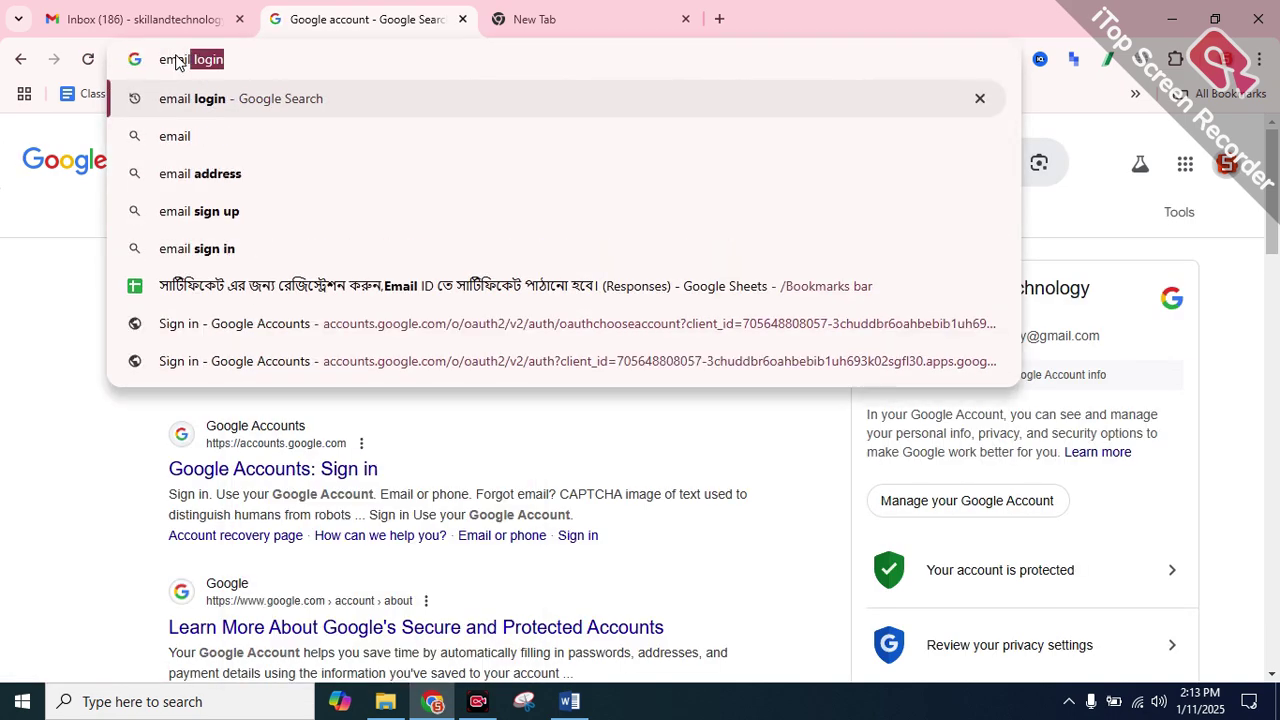
type("marketi")
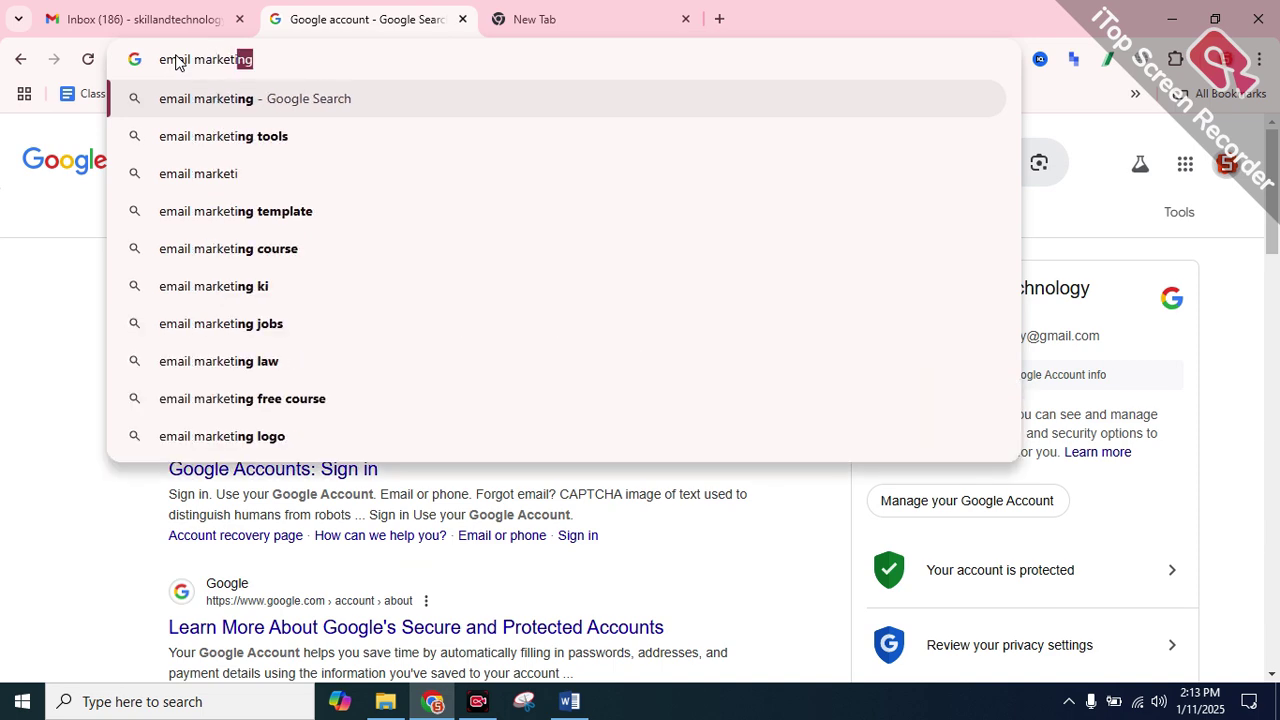
key("Return")
Open the Zapier article on free email marketing services from the results
scroll(226, 272, "down", 3)
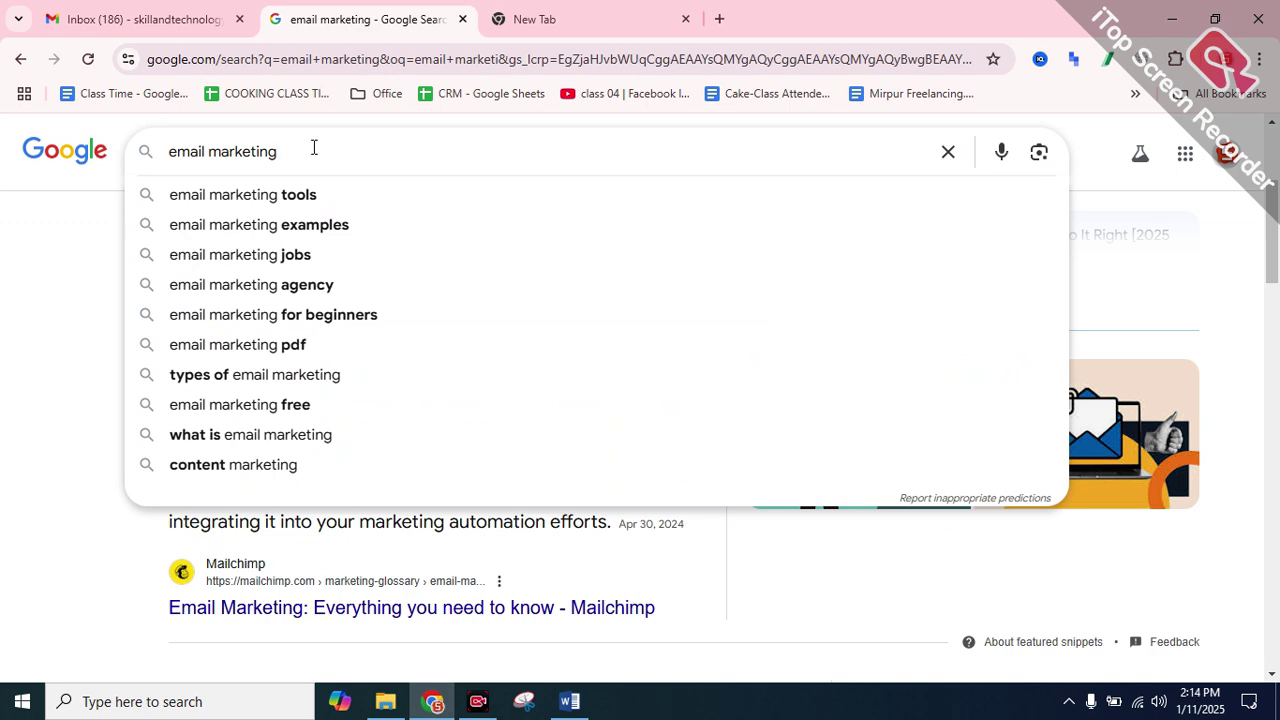
left_click(309, 194)
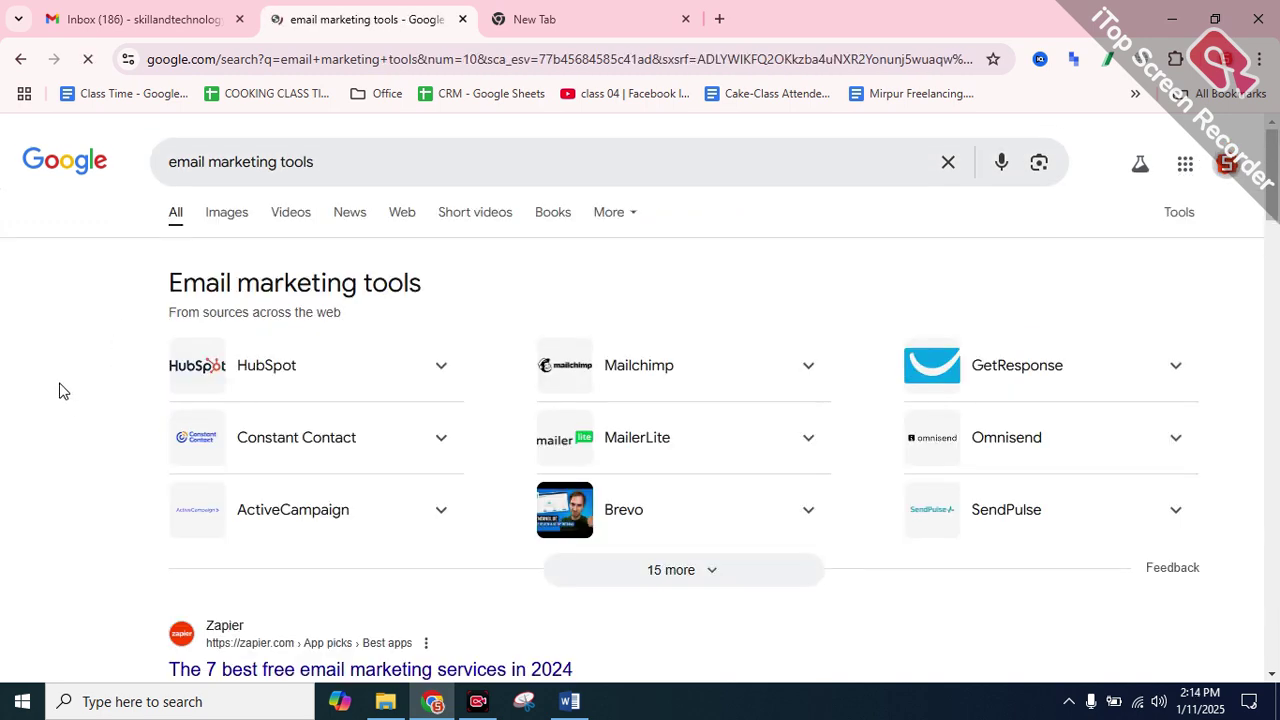
scroll(226, 280, "down", 2)
scroll(226, 362, "up", 2)
scroll(238, 373, "down", 2)
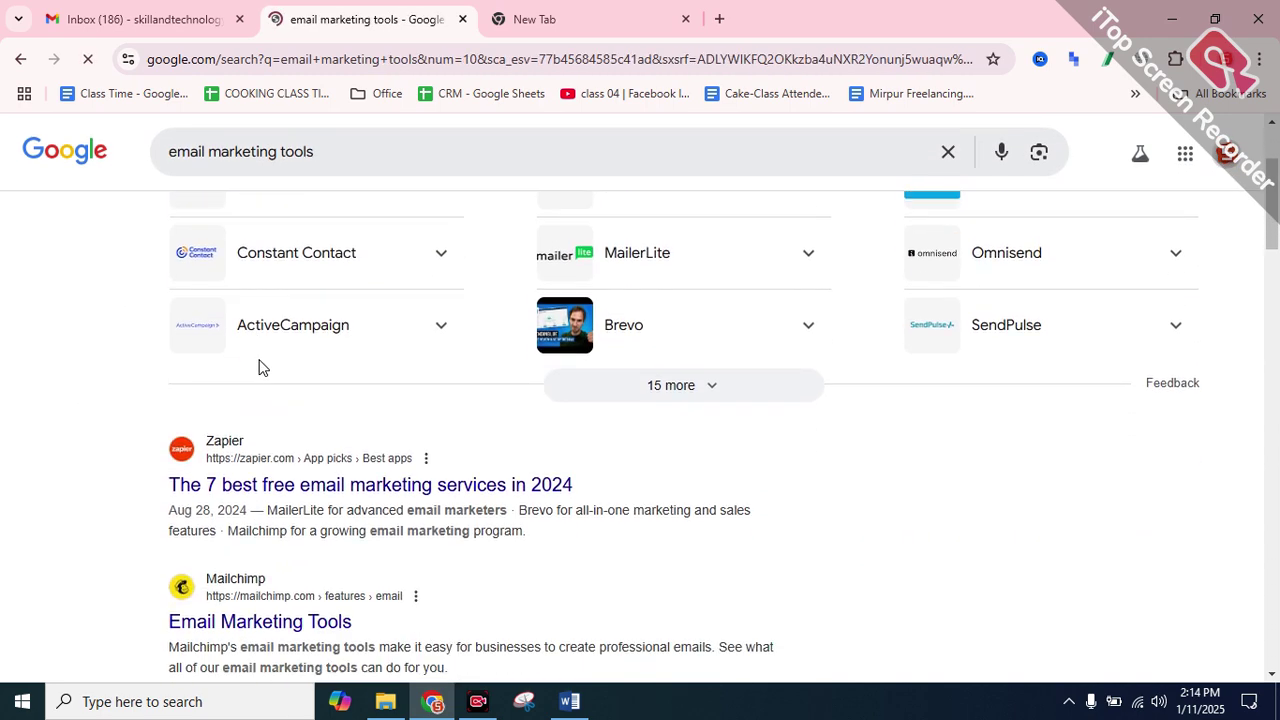
left_click(247, 484)
Go back to the search results and open the Mailtrap email marketing result
scroll(480, 455, "down", 12)
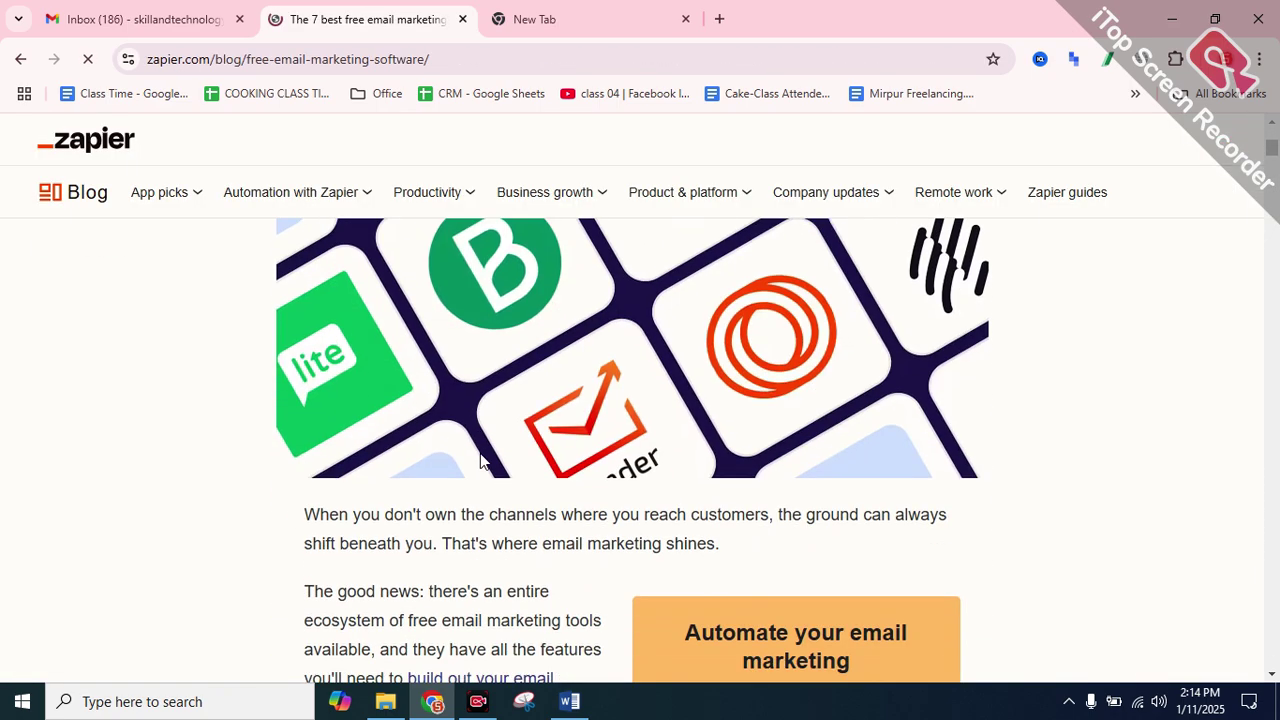
scroll(350, 420, "up", 3)
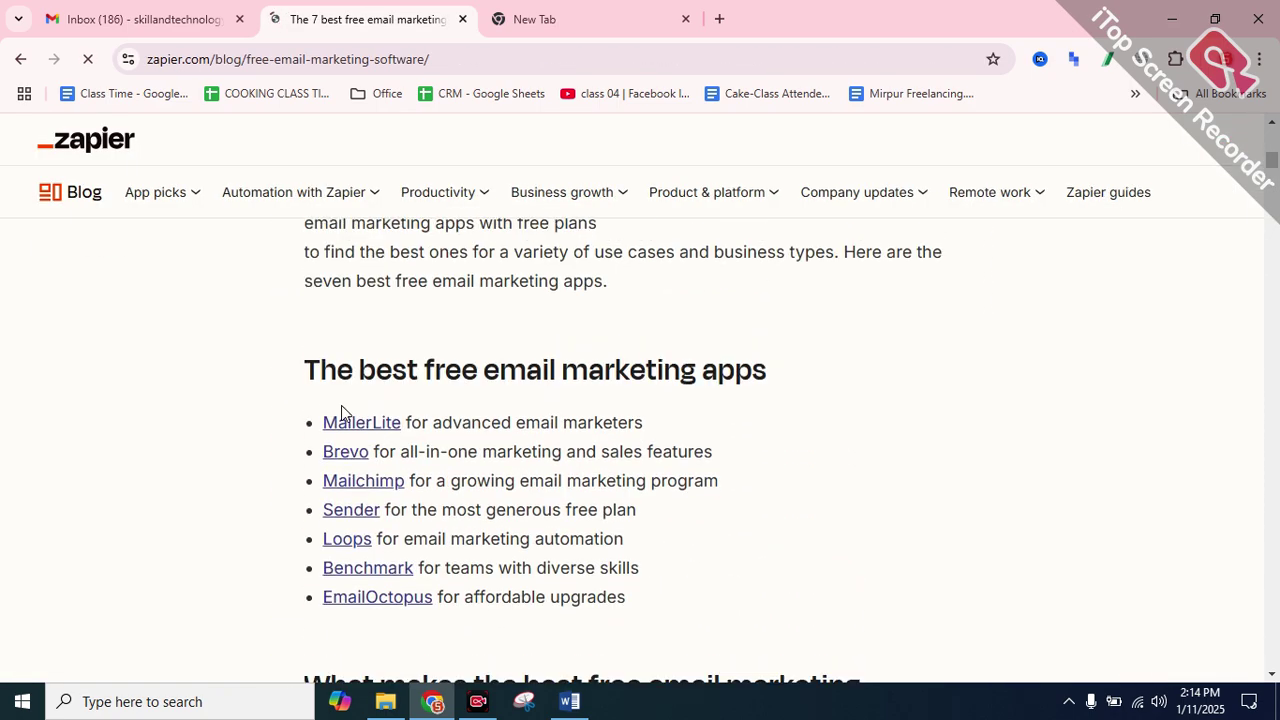
scroll(357, 425, "down", 5)
scroll(462, 425, "down", 6)
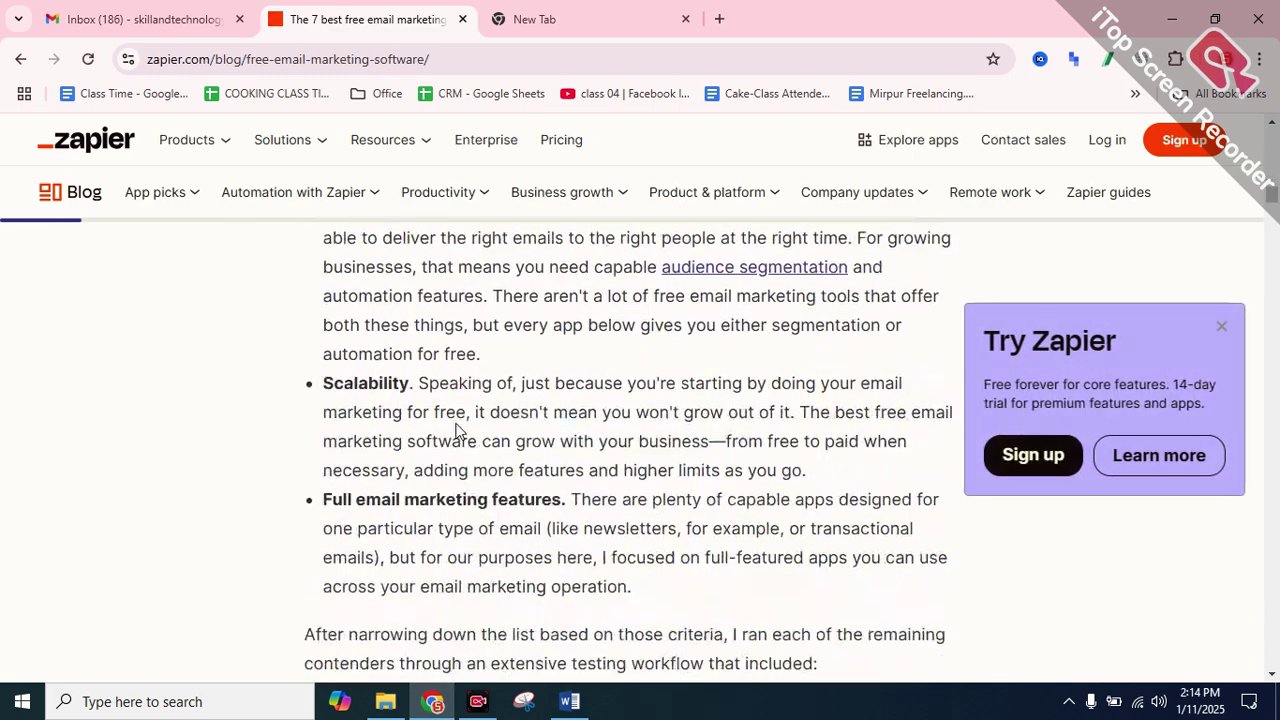
left_click(20, 59)
scroll(246, 371, "down", 10)
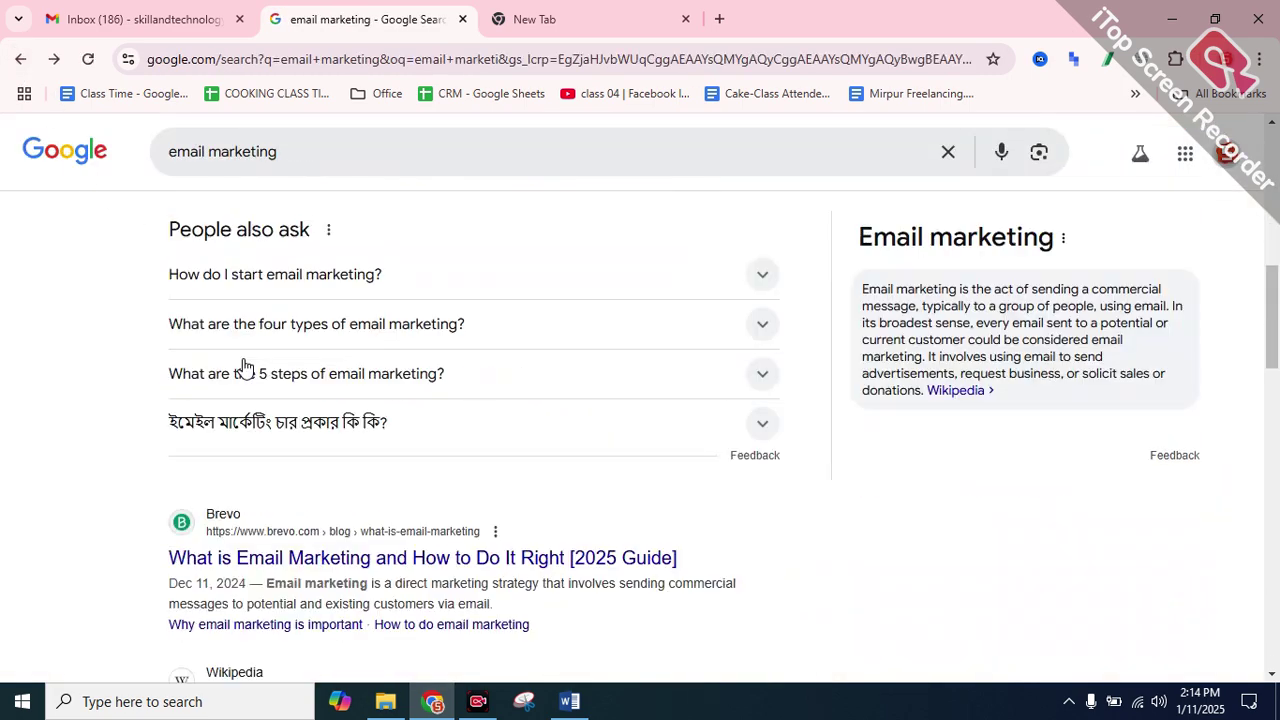
left_click(229, 519)
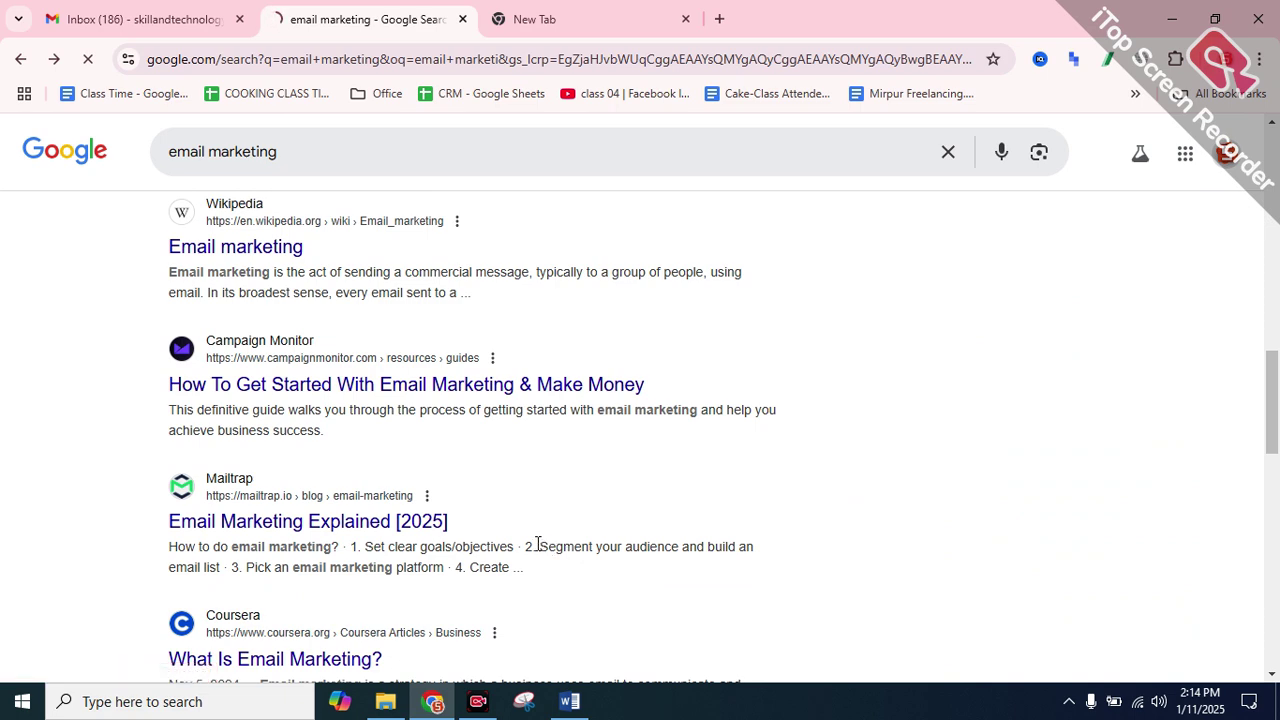
Open the HubSpot result in a new tab and switch to it
scroll(524, 540, "down", 3)
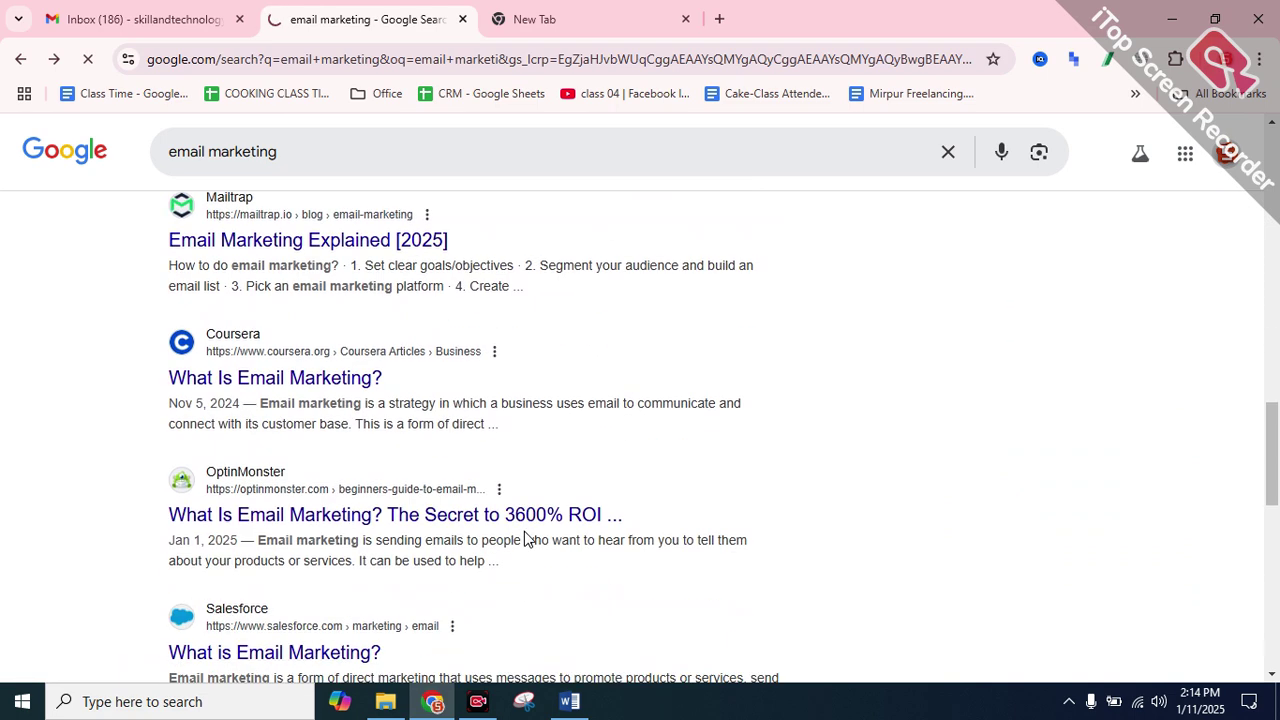
scroll(524, 540, "down", 4)
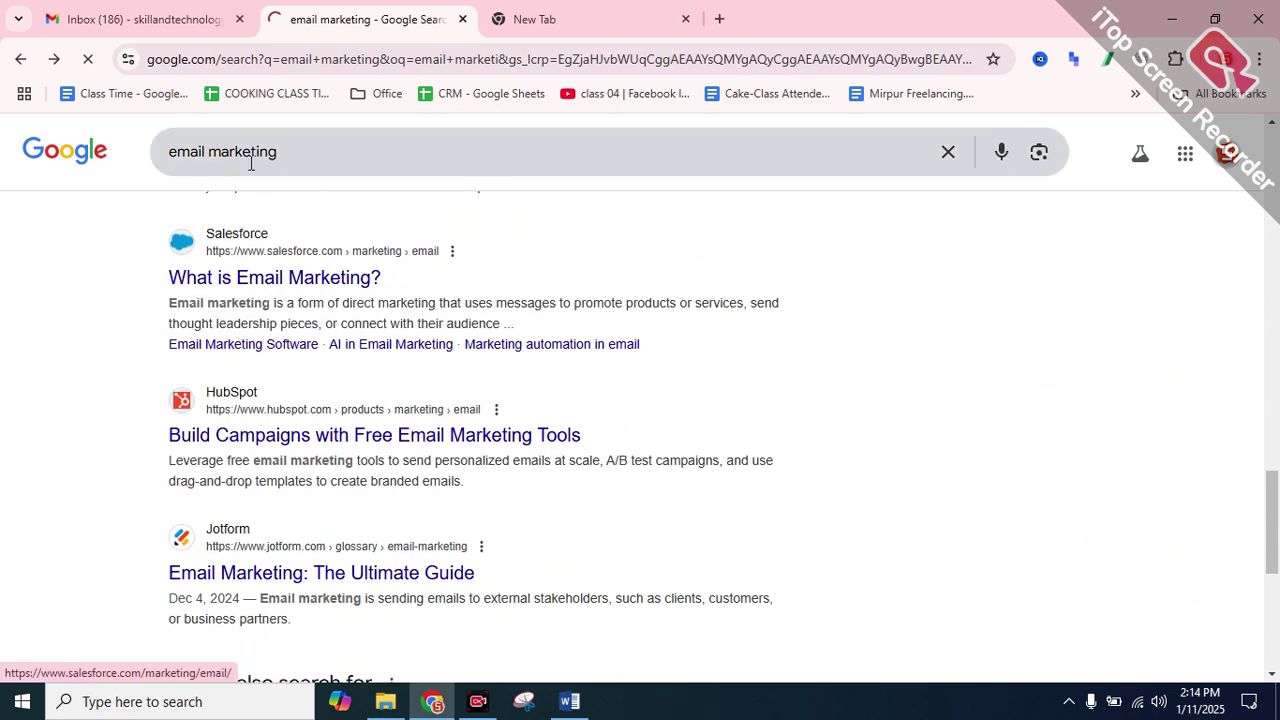
right_click(266, 440)
left_click(377, 461)
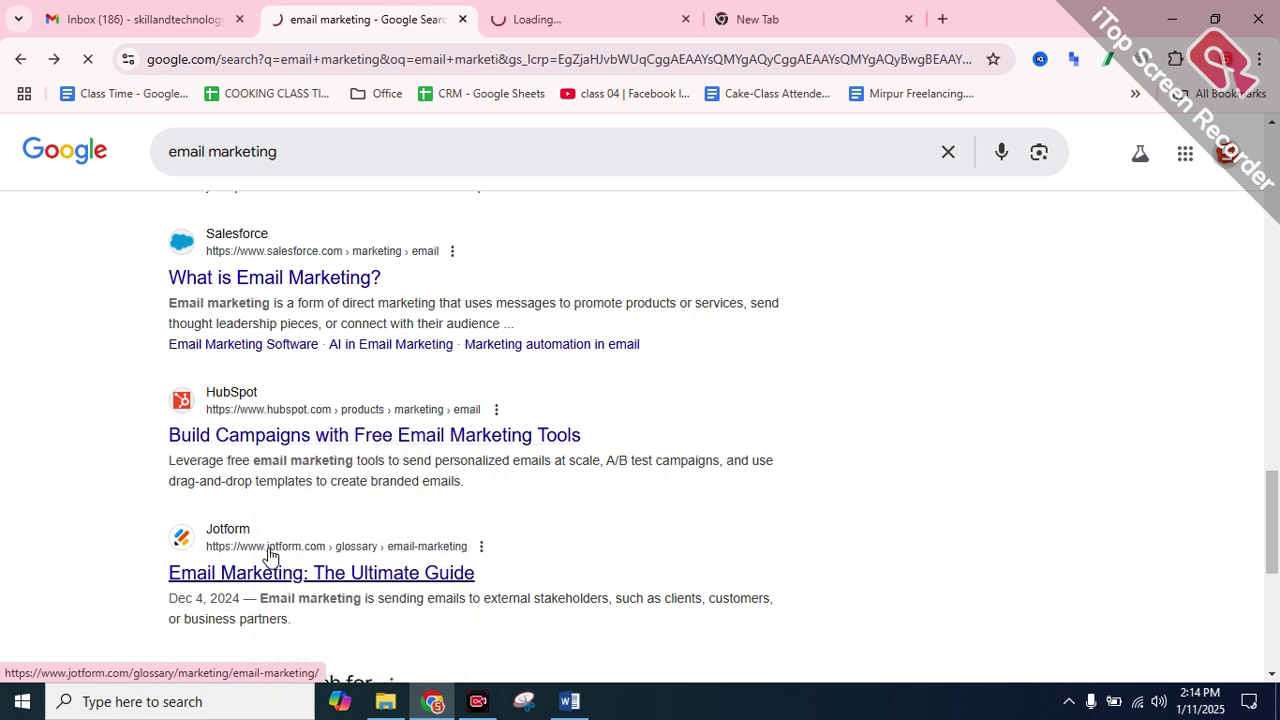
right_click(255, 578)
left_click(515, 28)
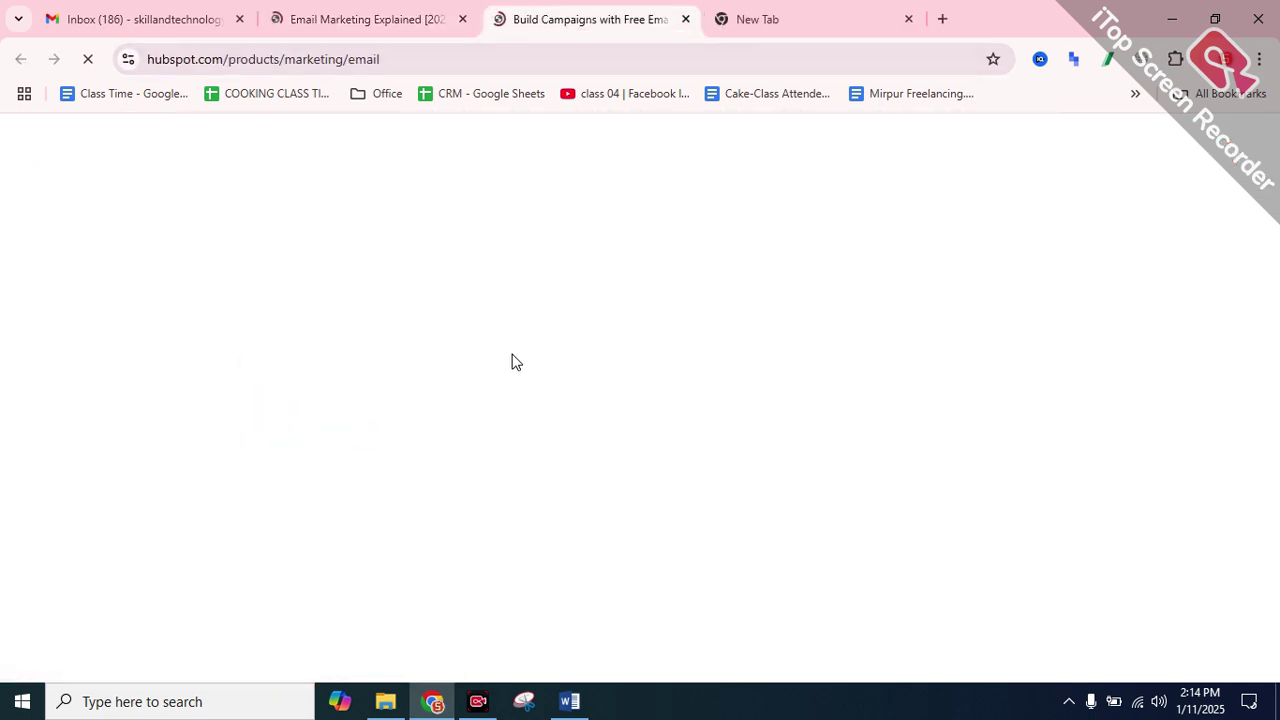
Copy the 'Free Email Marketing Tools' heading from the HubSpot page
scroll(446, 246, "down", 4)
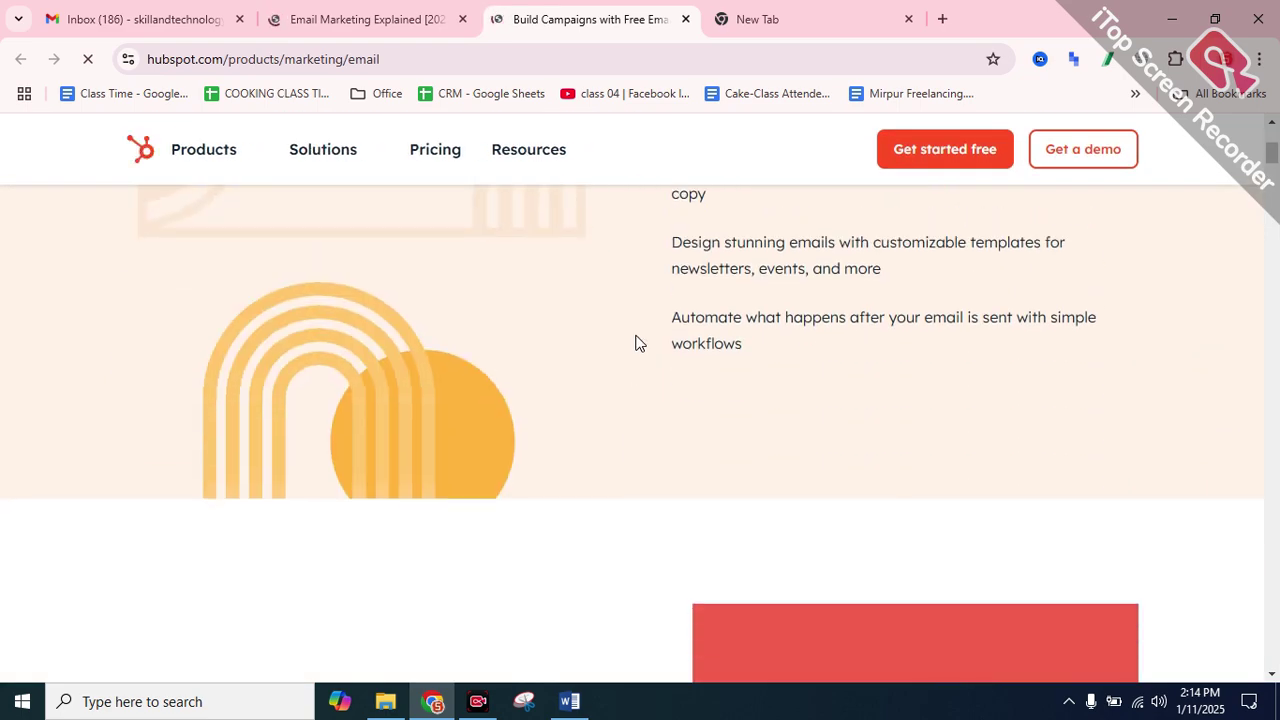
scroll(634, 341, "down", 10)
scroll(680, 400, "down", 1)
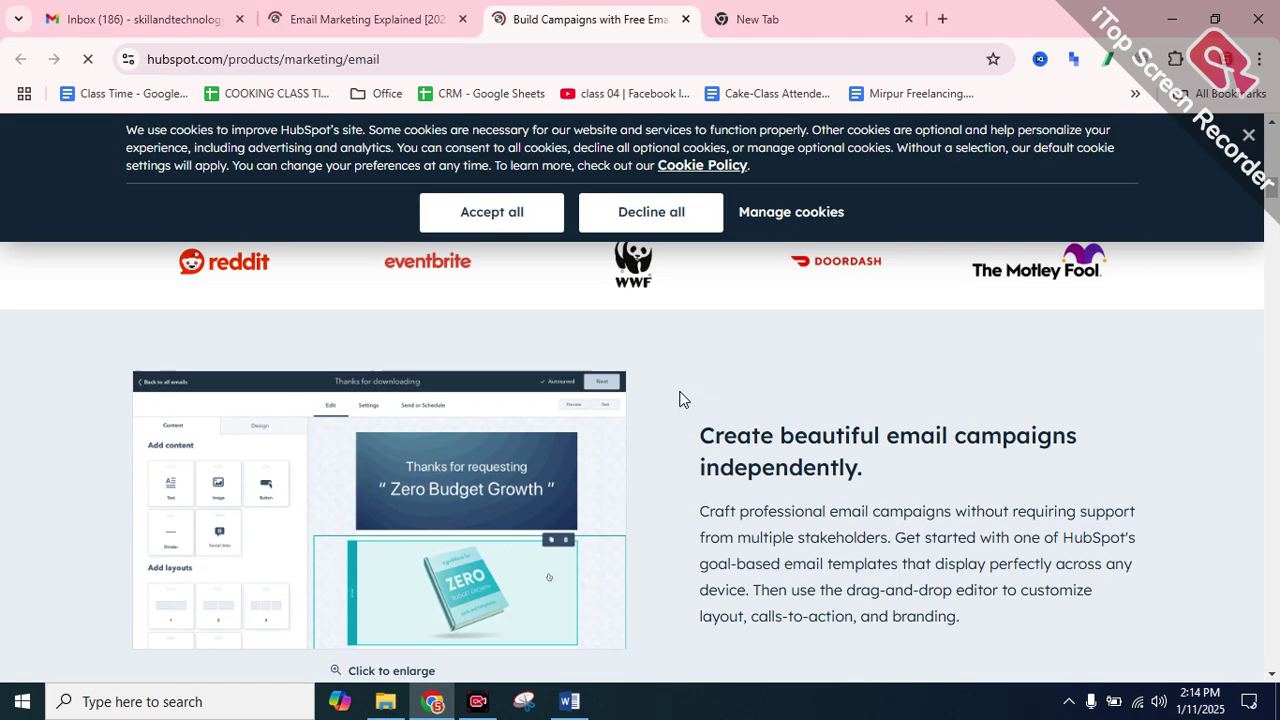
scroll(680, 400, "up", 15)
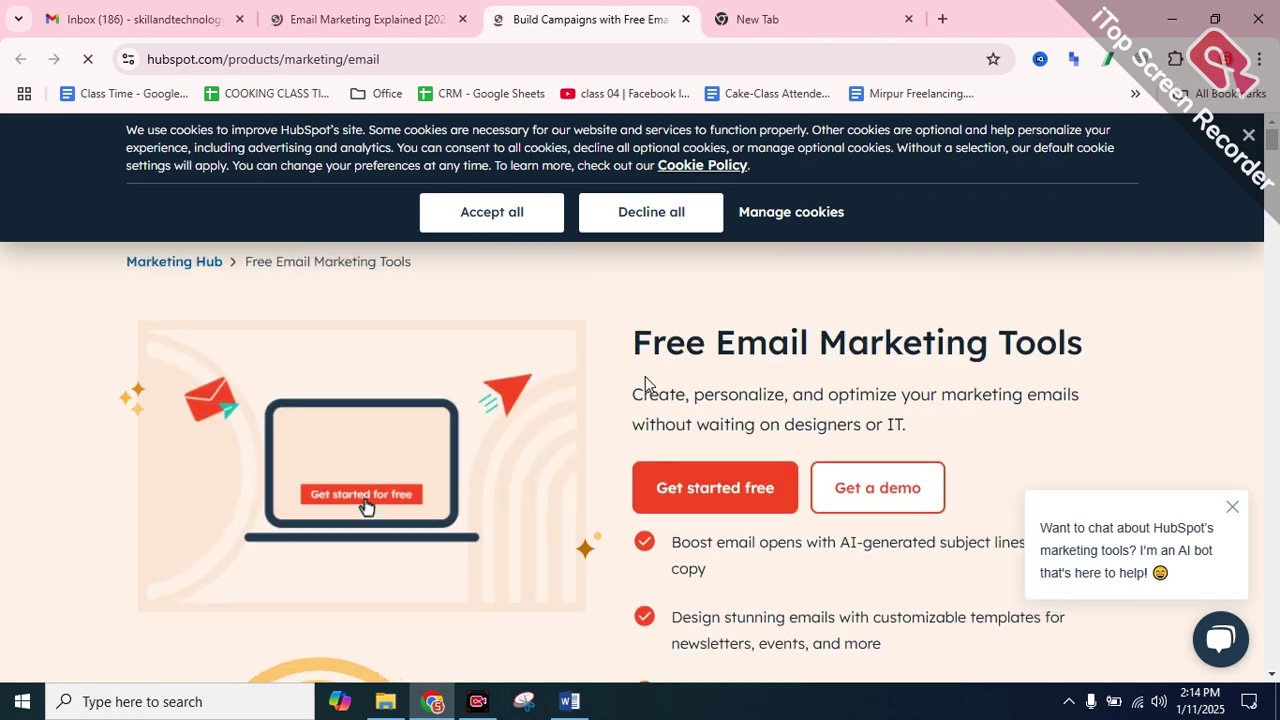
left_click_drag(630, 342, 1086, 347)
right_click(1050, 350)
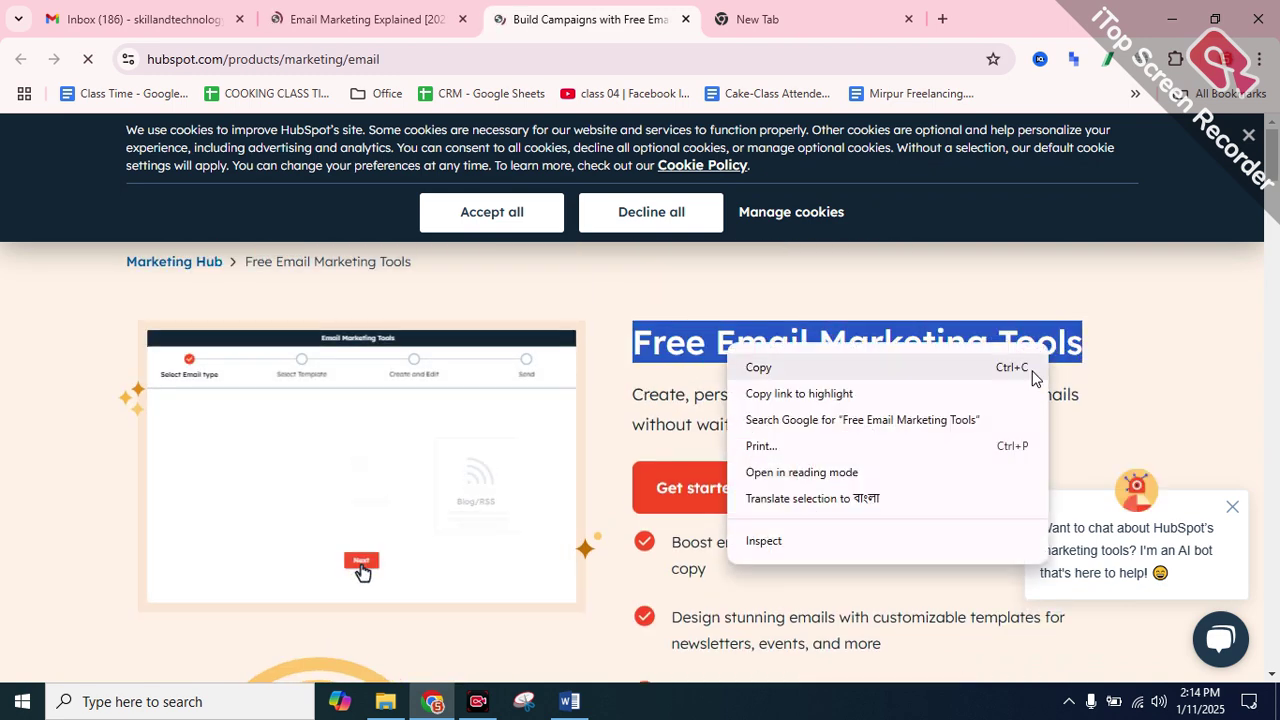
left_click(1034, 372)
On the Mailtrap tab, accept the cookie notice and reveal the Product menu
left_click(330, 15)
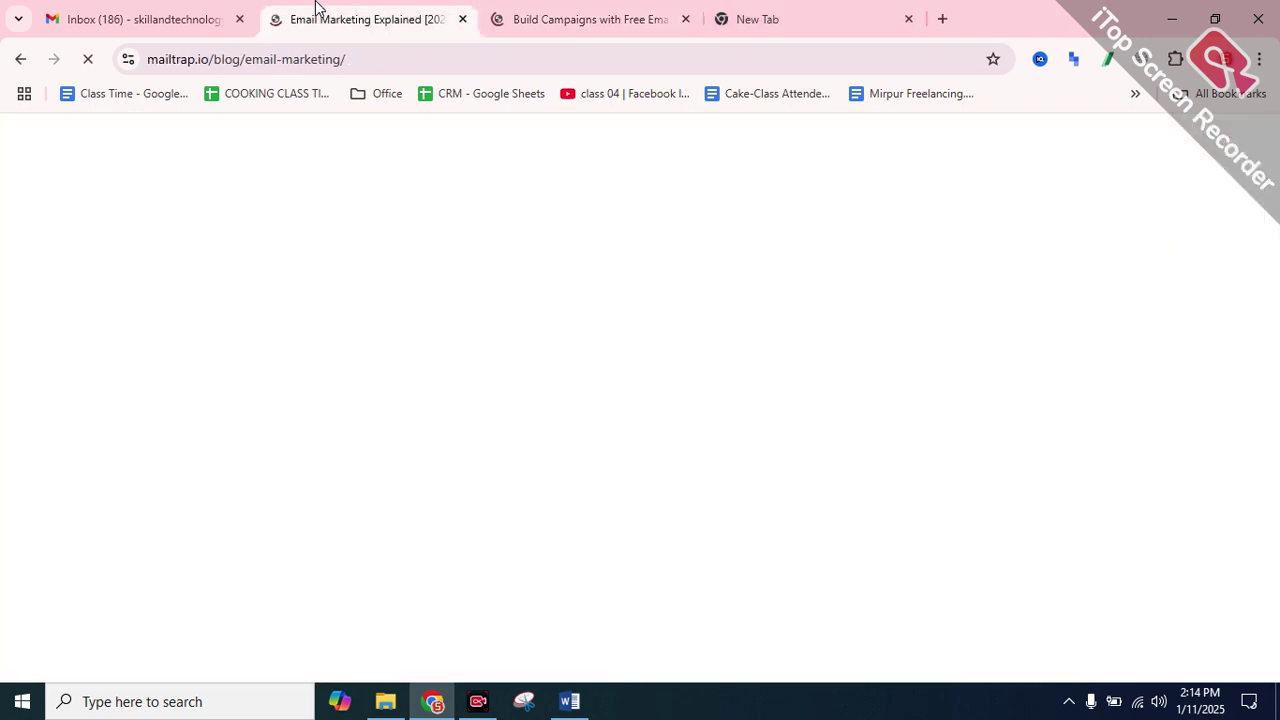
scroll(440, 396, "down", 5)
scroll(460, 395, "down", 2)
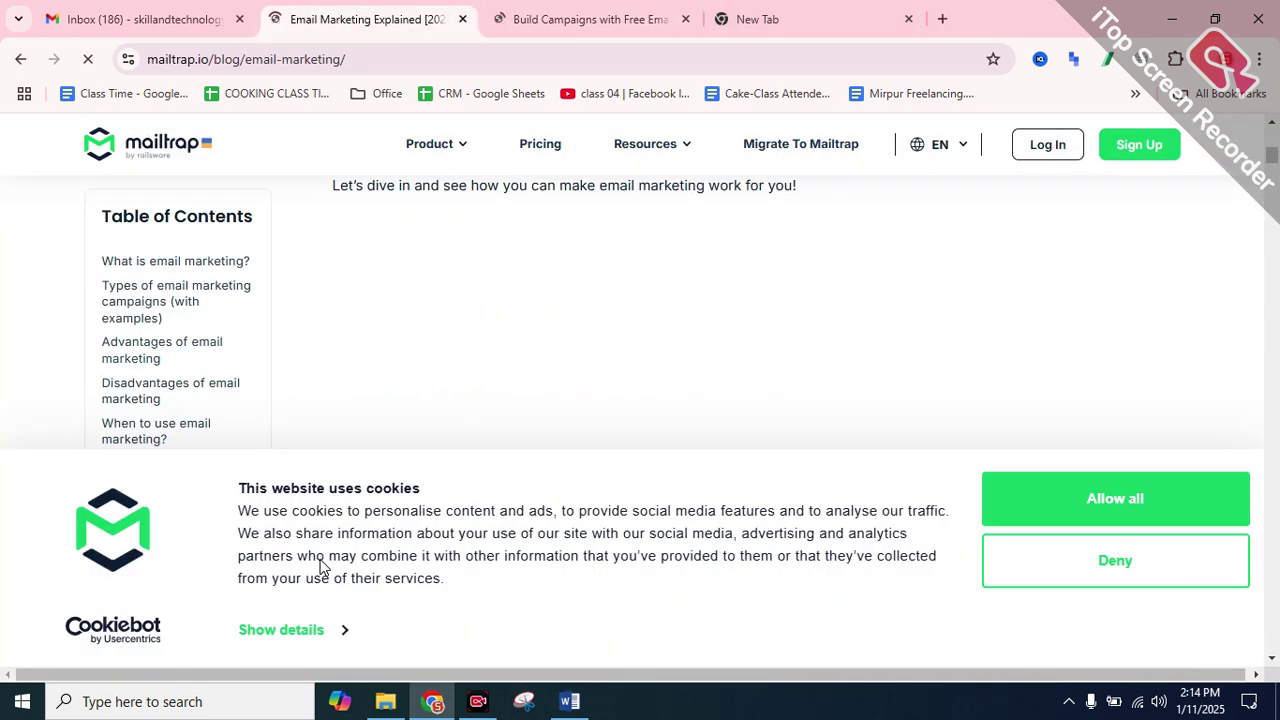
left_click(1100, 515)
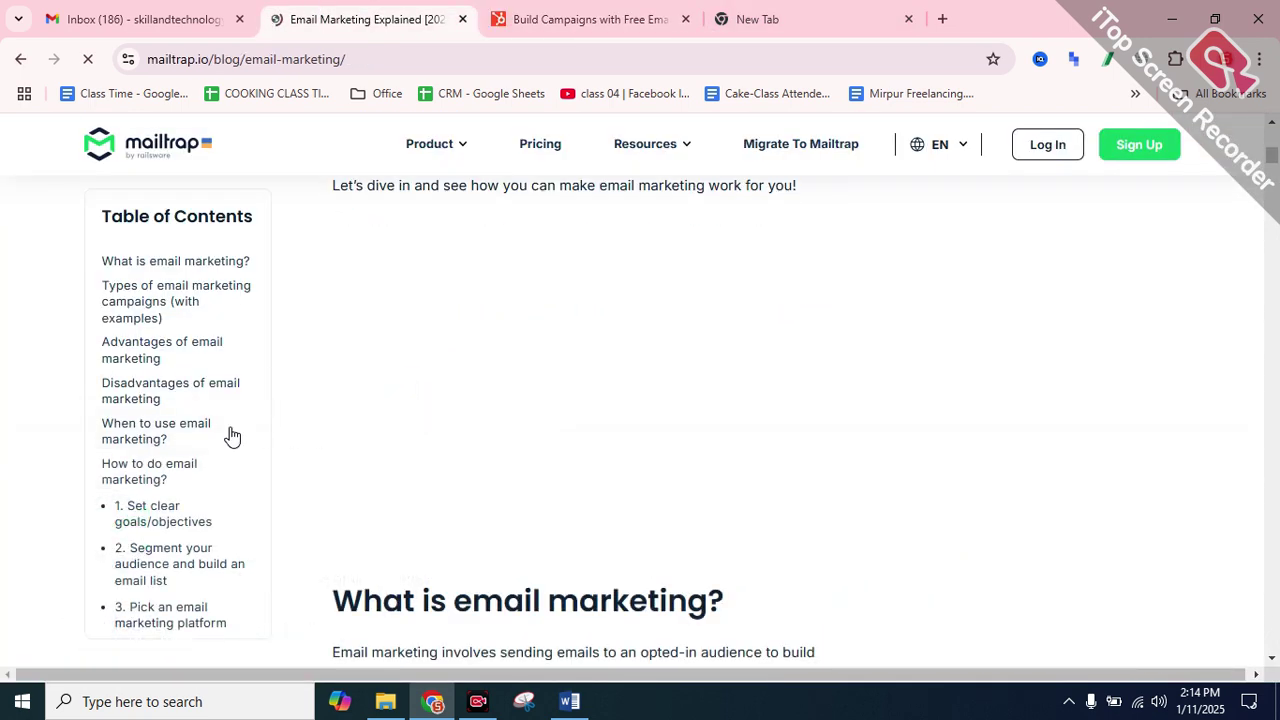
scroll(257, 431, "up", 10)
scroll(357, 235, "down", 5)
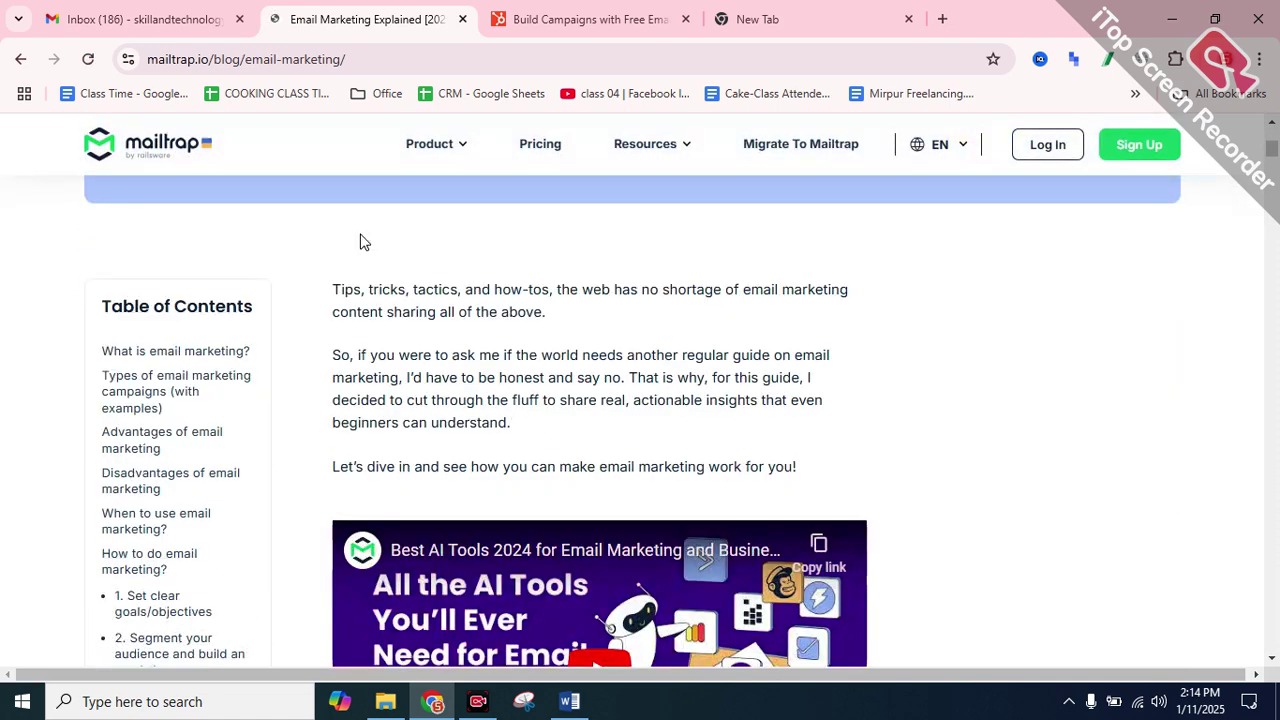
mouse_move(432, 150)
Copy the Fake SMTP, HTML Checker, Spam Checker and QA Automation product names one by one
left_click_drag(393, 331, 485, 326)
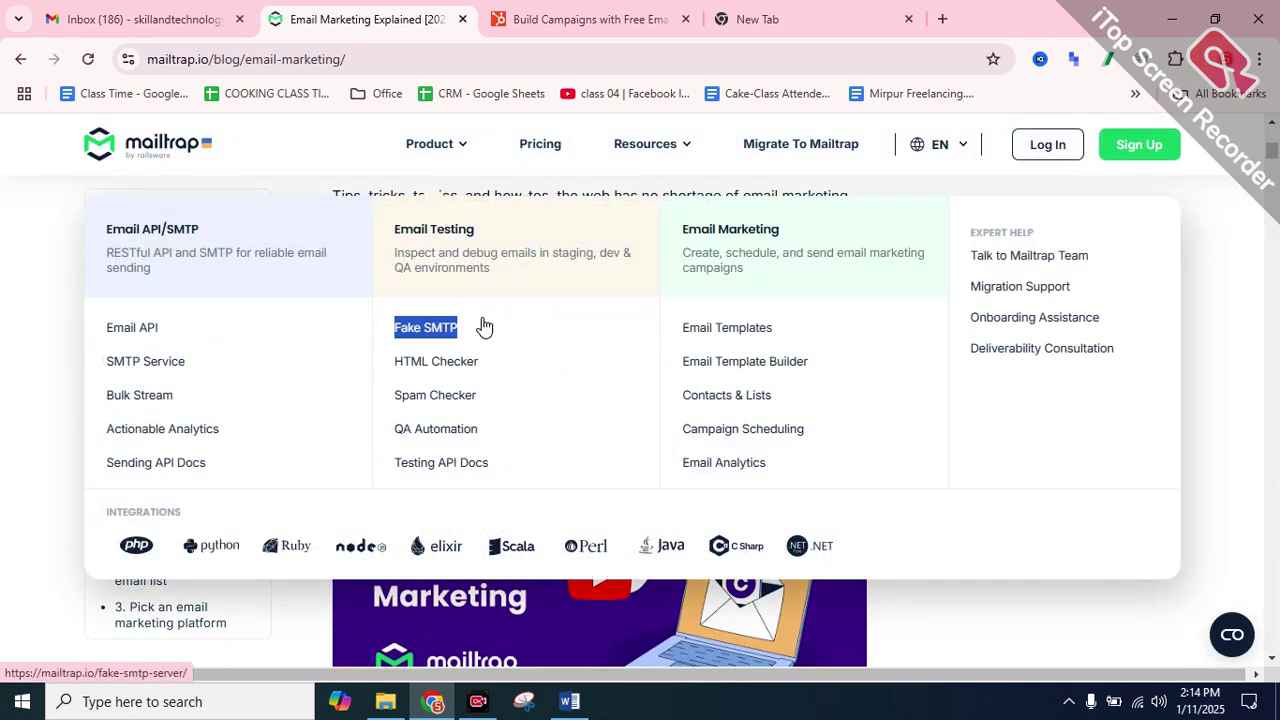
right_click(435, 337)
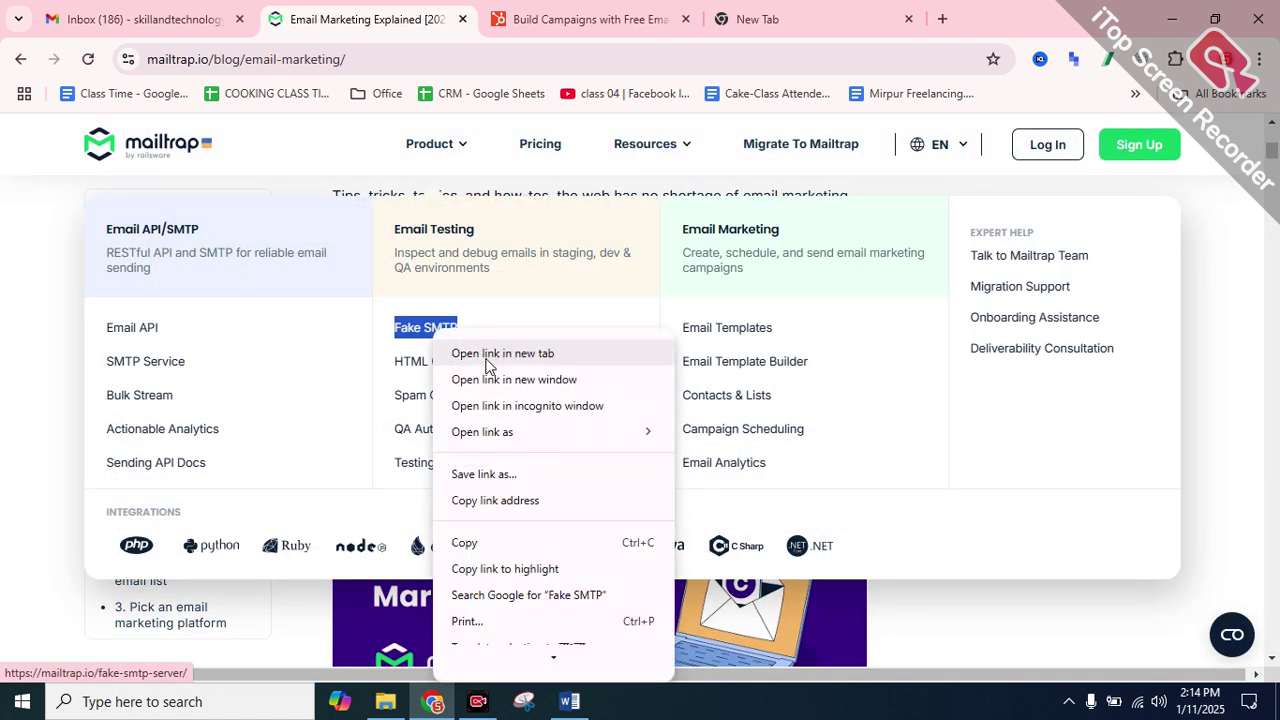
left_click(491, 540)
left_click_drag(392, 364, 495, 357)
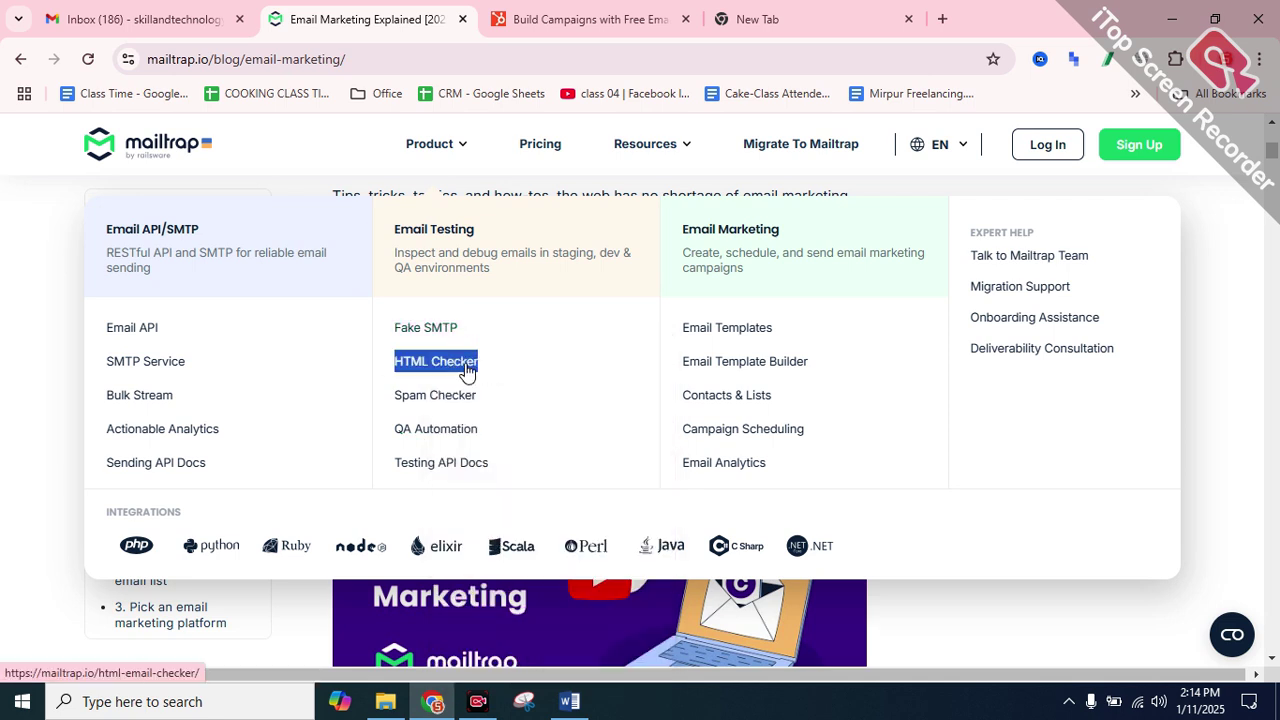
right_click(466, 369)
left_click(510, 236)
left_click_drag(386, 398, 498, 400)
right_click(465, 401)
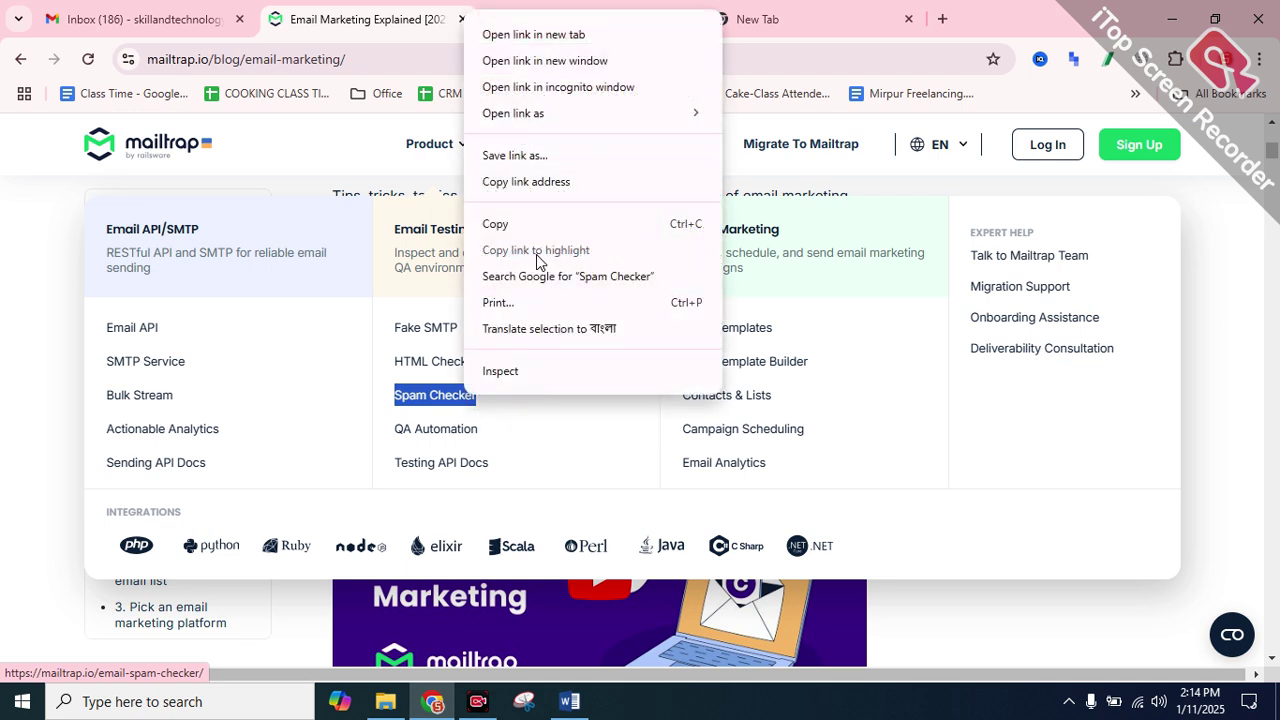
left_click(500, 222)
left_click_drag(379, 436, 500, 438)
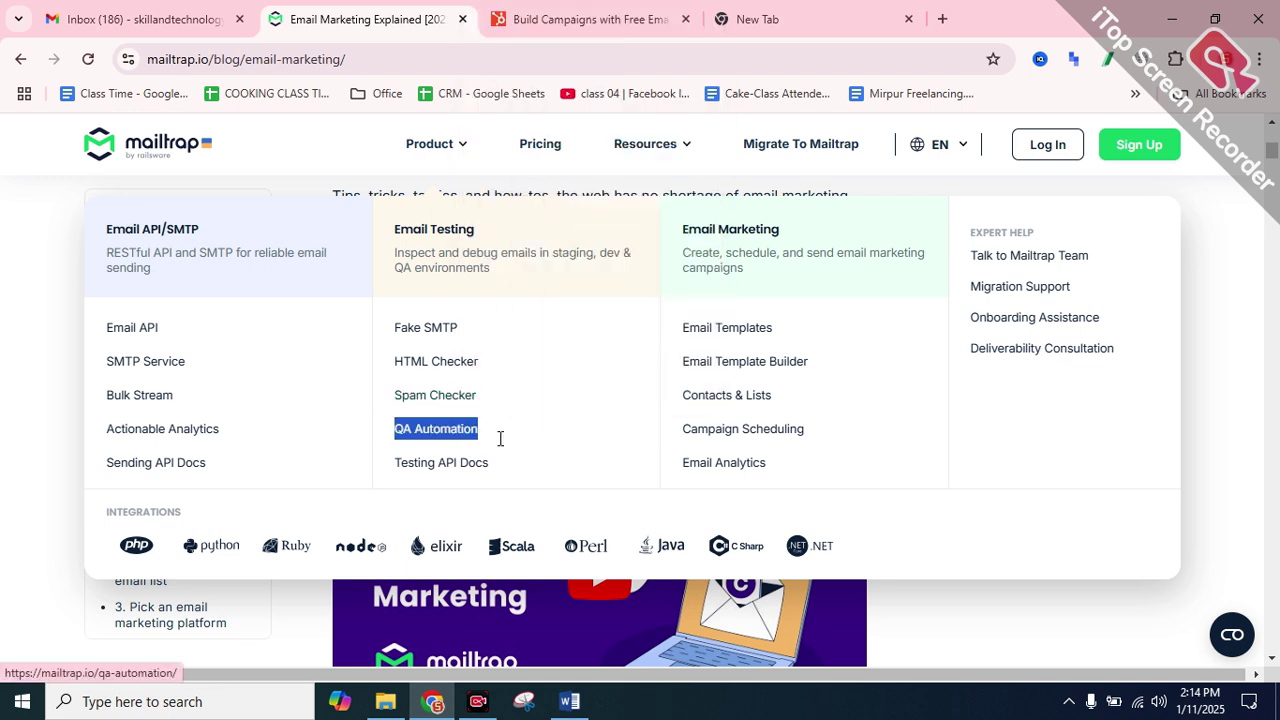
right_click(465, 438)
left_click(500, 260)
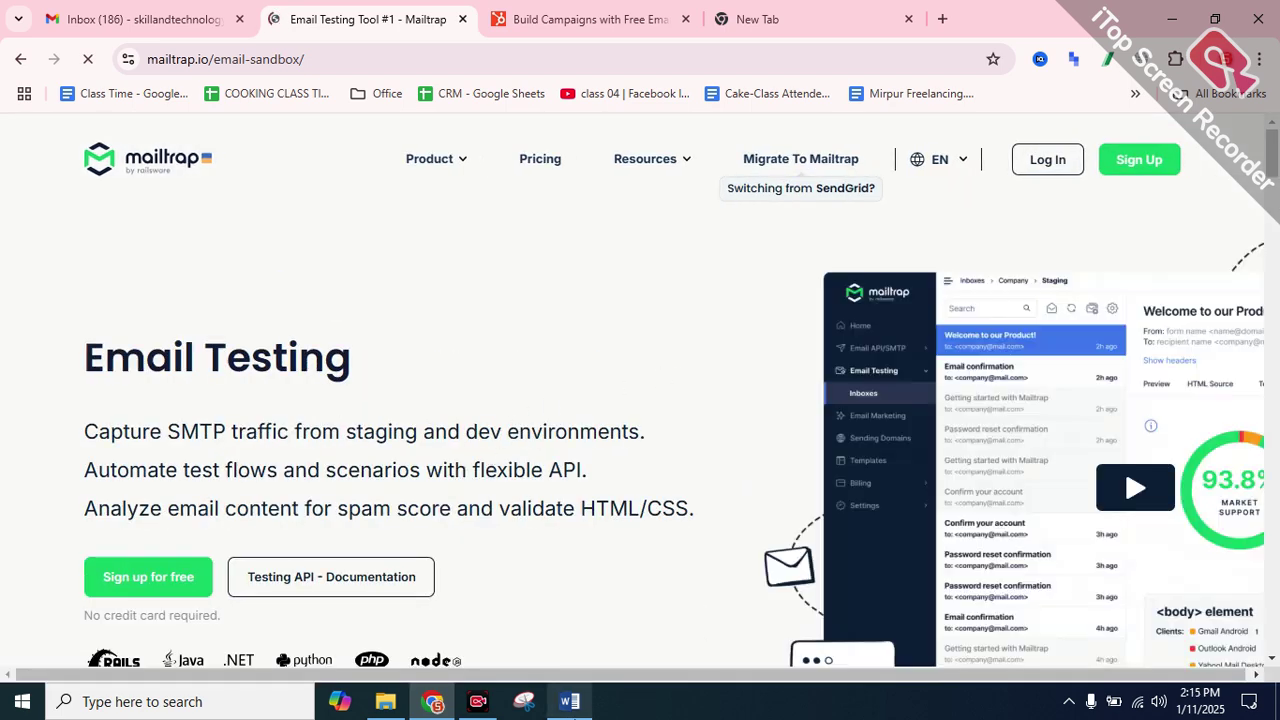
In class 02.docx, delete the Learn More A and Google St headings, pasting QA Automation
left_click(569, 702)
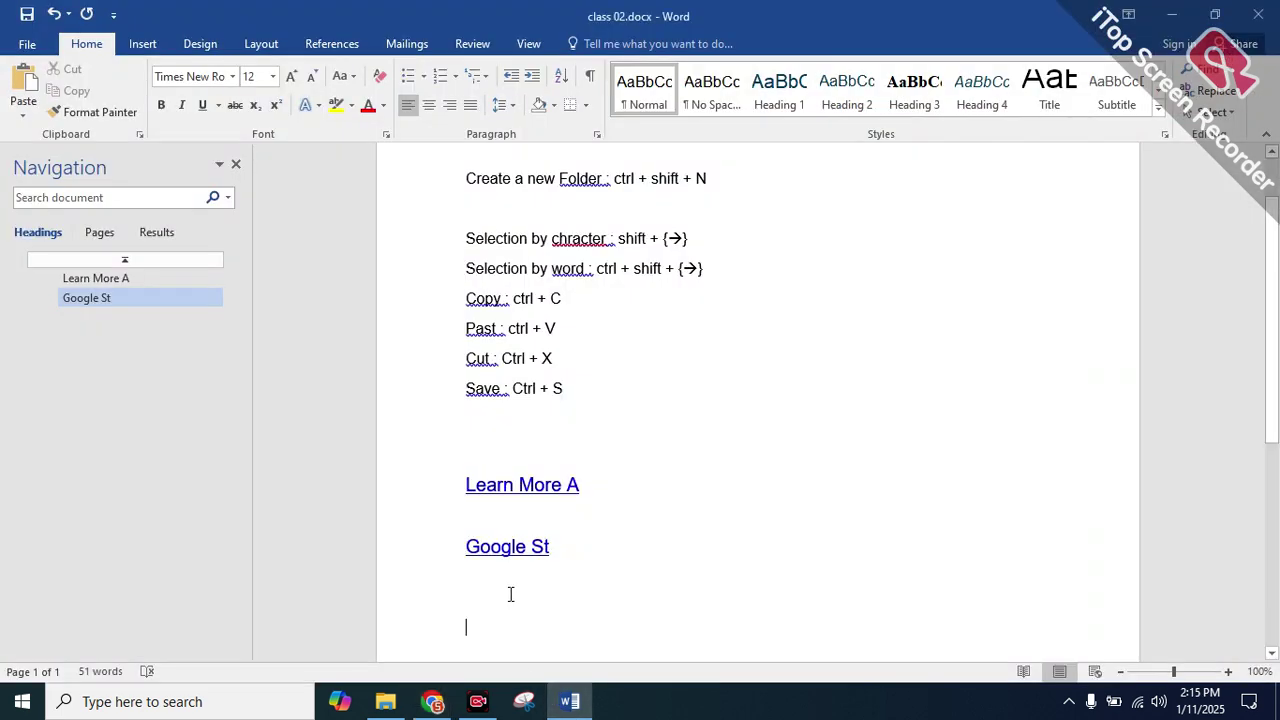
left_click_drag(549, 560, 389, 477)
left_click(380, 485)
key("Delete")
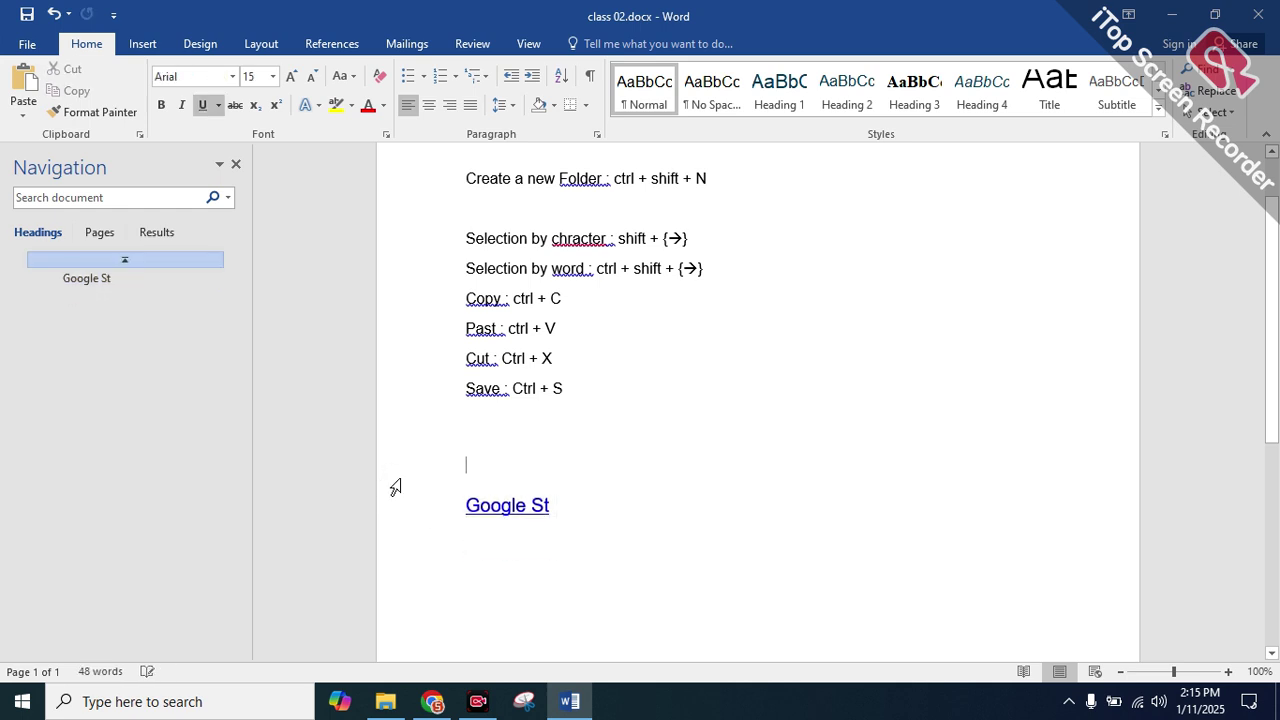
key("ctrl+v")
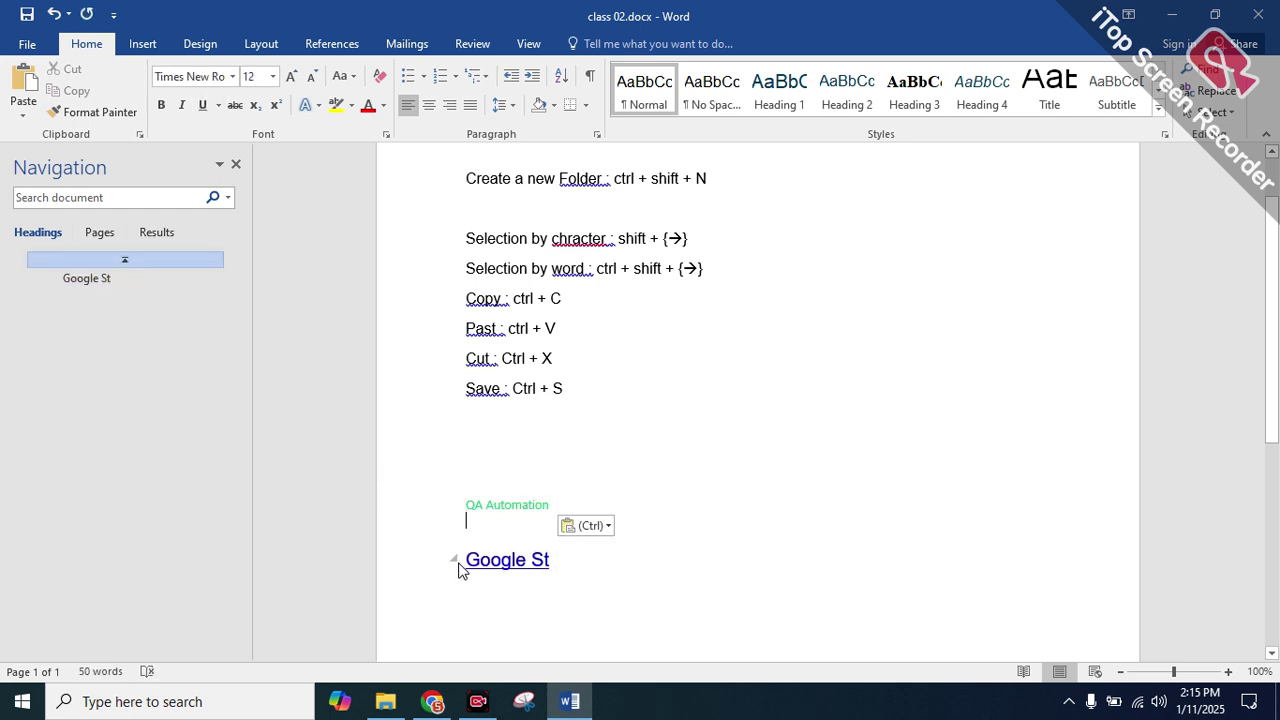
left_click_drag(574, 565, 458, 560)
key("Delete")
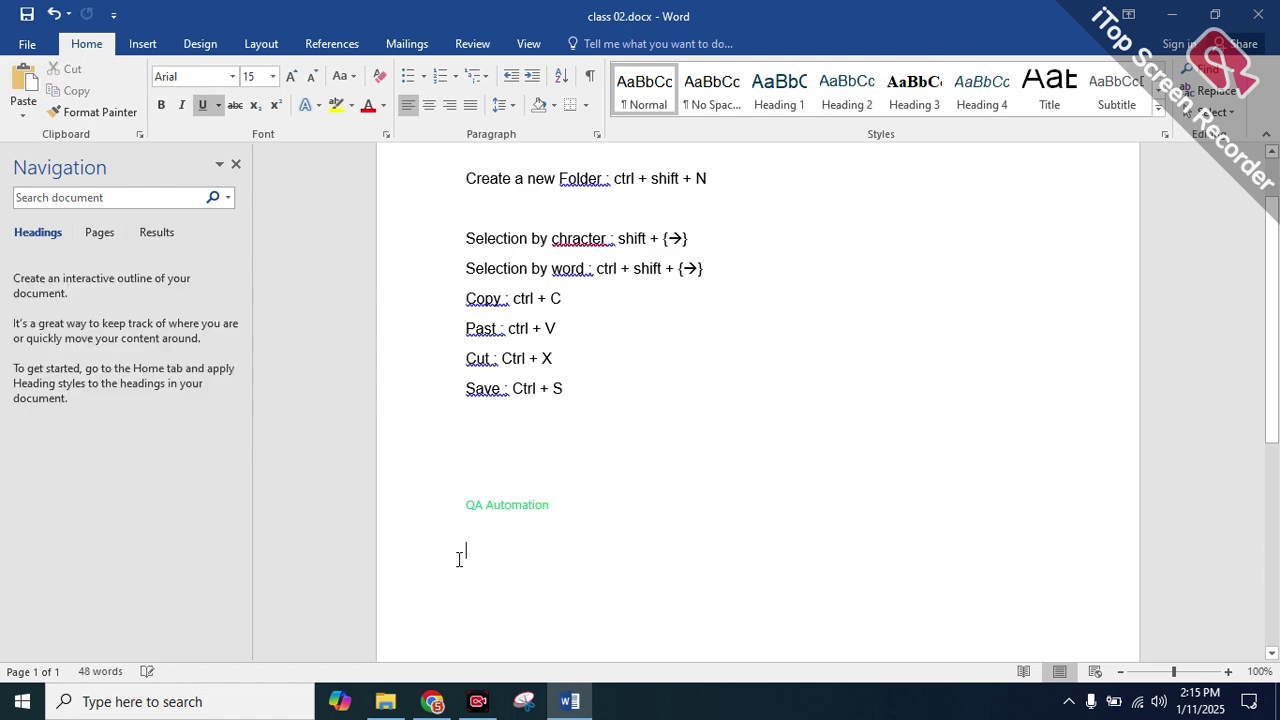
Maximize the class 02.docx Word window
left_click(573, 700)
left_click(573, 700)
left_click(573, 700)
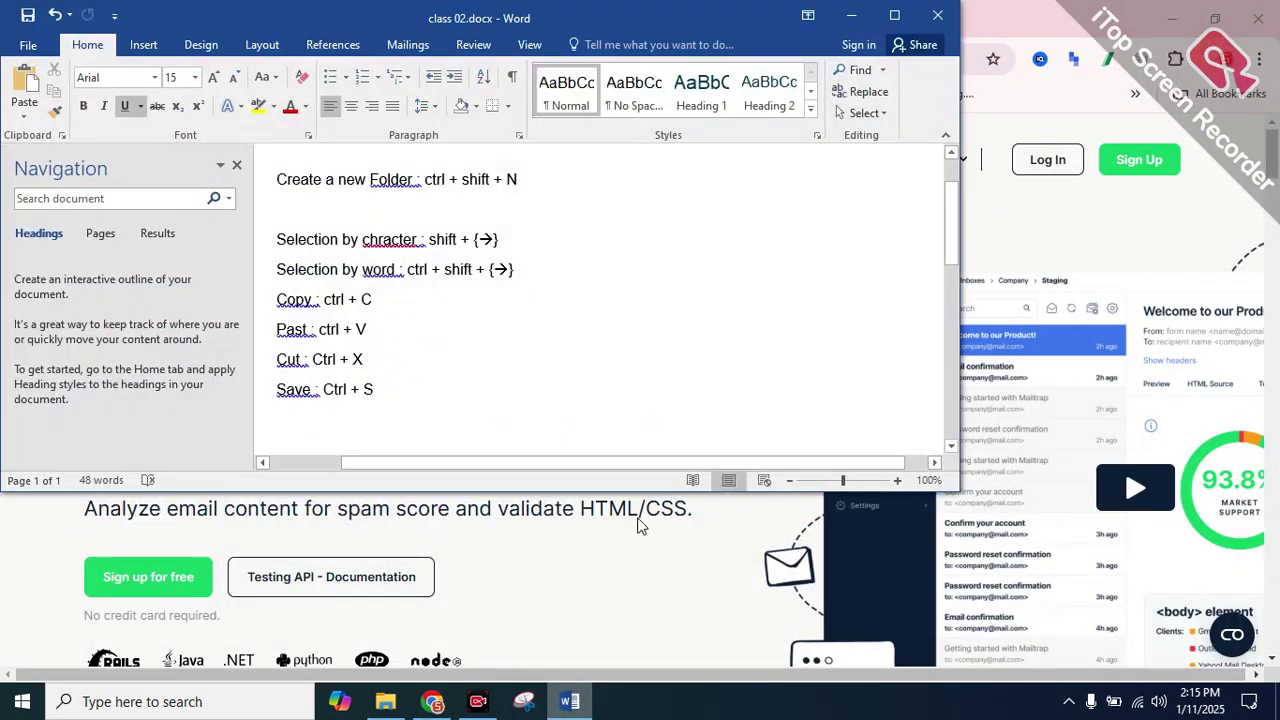
double_click(884, 15)
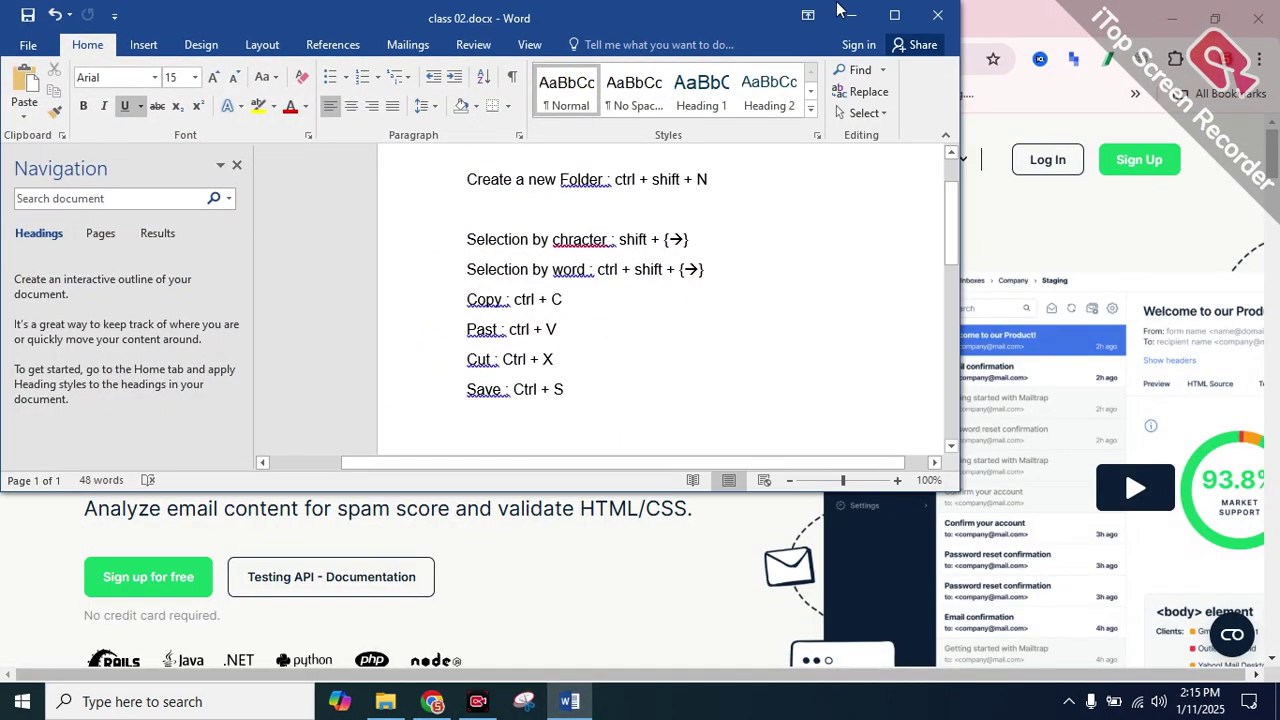
left_click(894, 15)
left_click(894, 15)
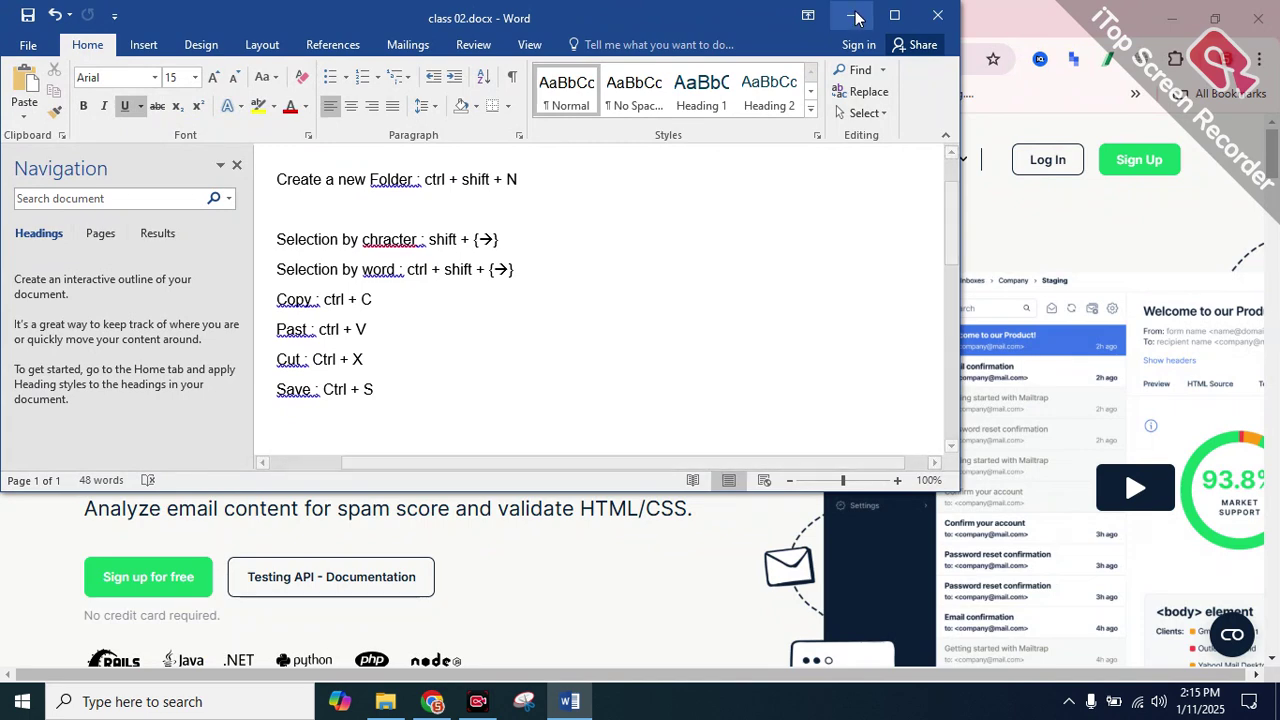
left_click(894, 15)
left_click(894, 15)
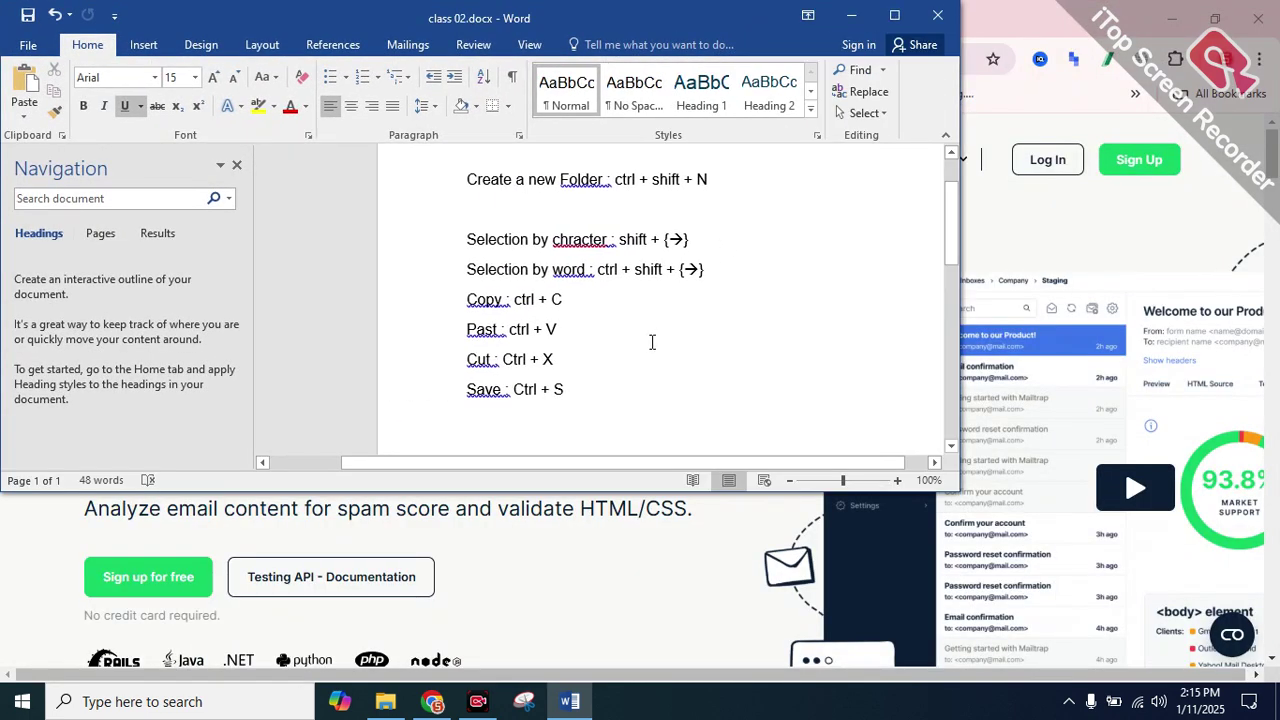
left_click(896, 15)
left_click(896, 15)
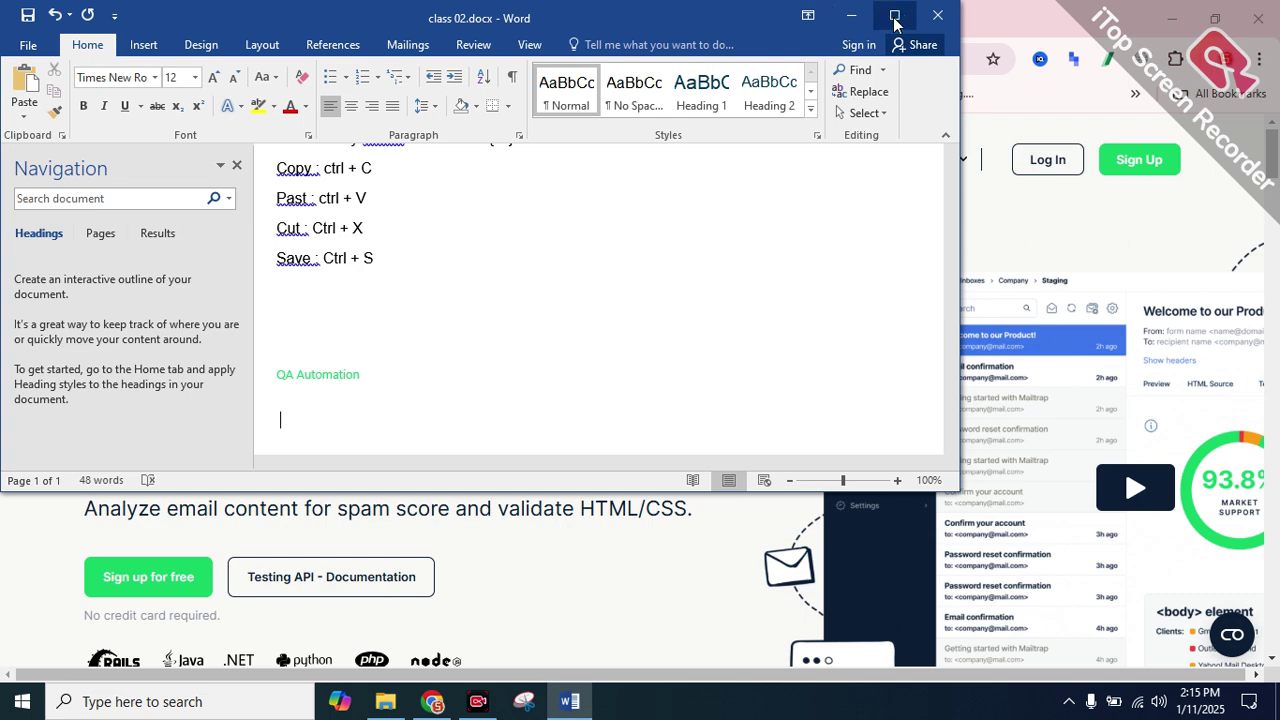
left_click(895, 15)
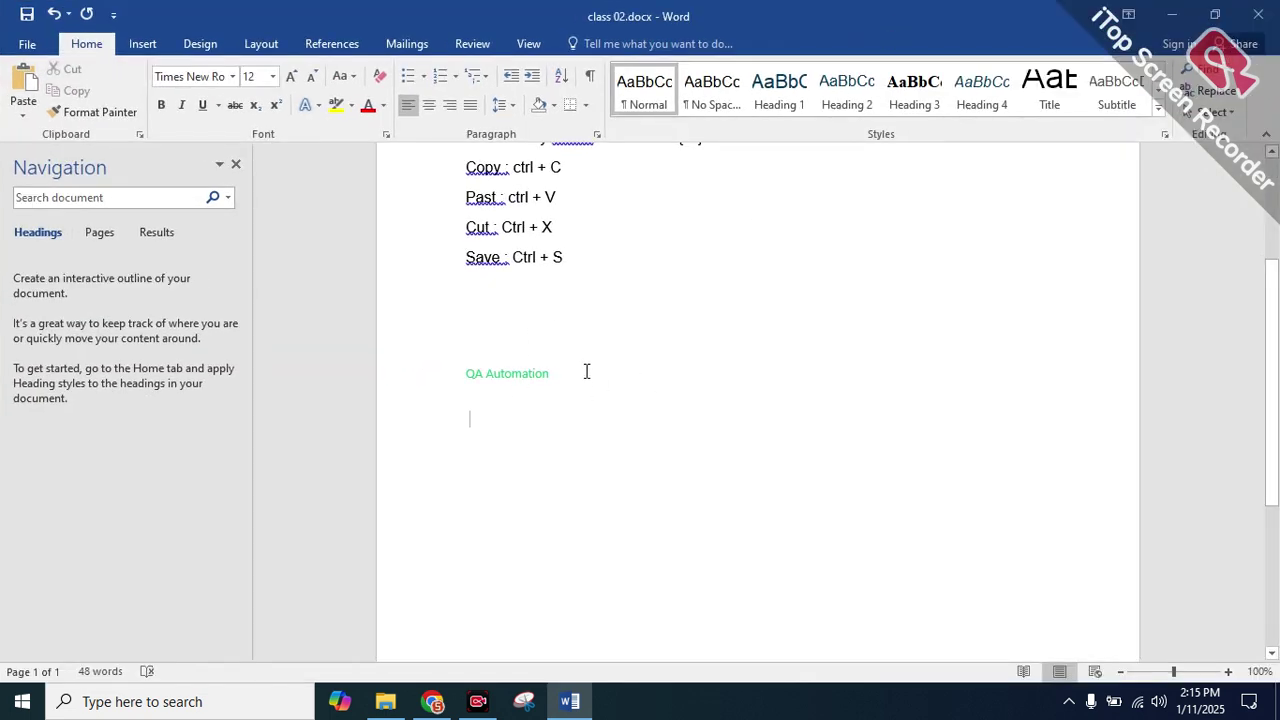
Delete the QA Automation line and place the cursor on the empty line below Save
left_click_drag(587, 371, 400, 366)
key("super+c")
key("Delete")
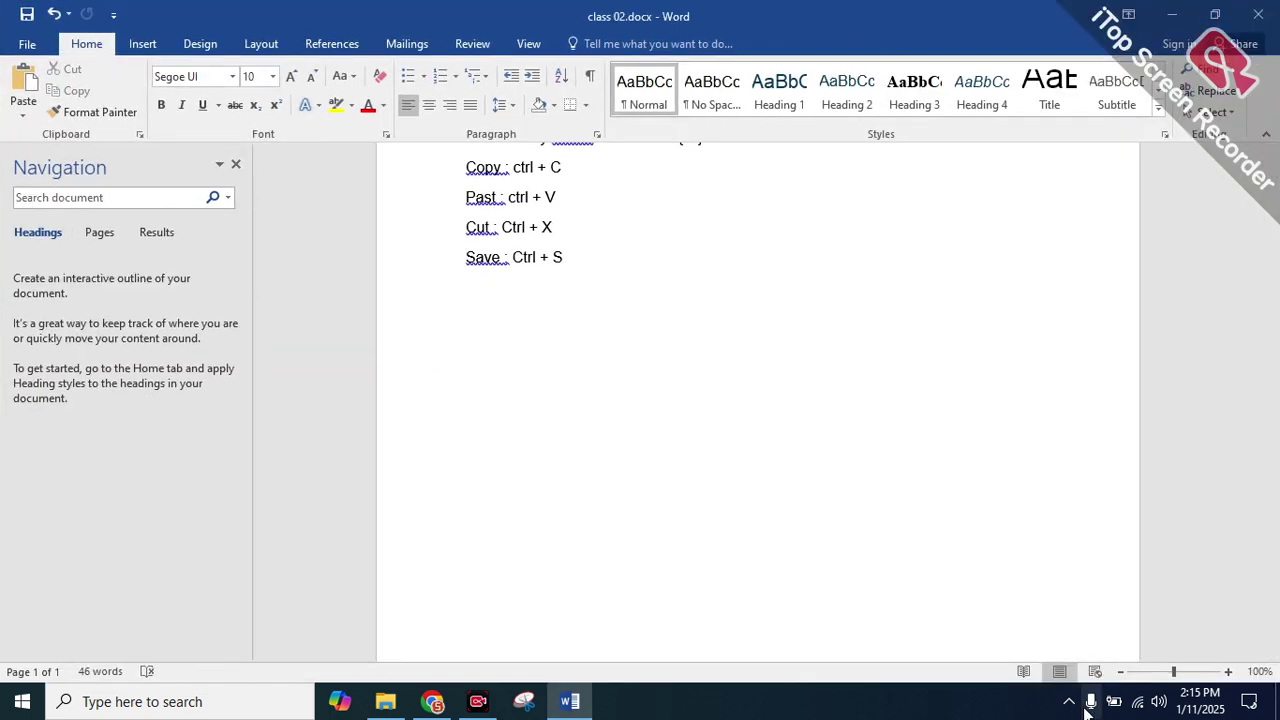
scroll(897, 494, "up", 2)
double_click(500, 390)
double_click(573, 420)
Check the Mailtrap Product menu in Chrome, then return to class 02.docx in Word
left_click(432, 701)
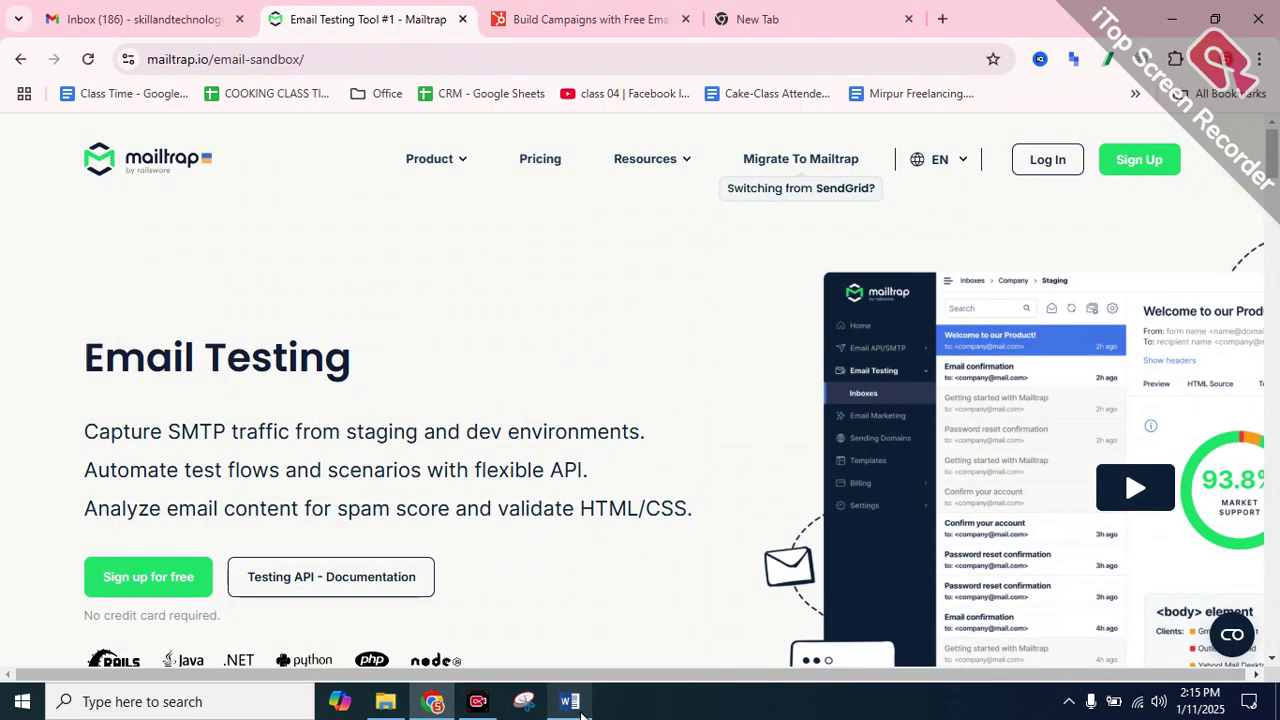
mouse_move(434, 158)
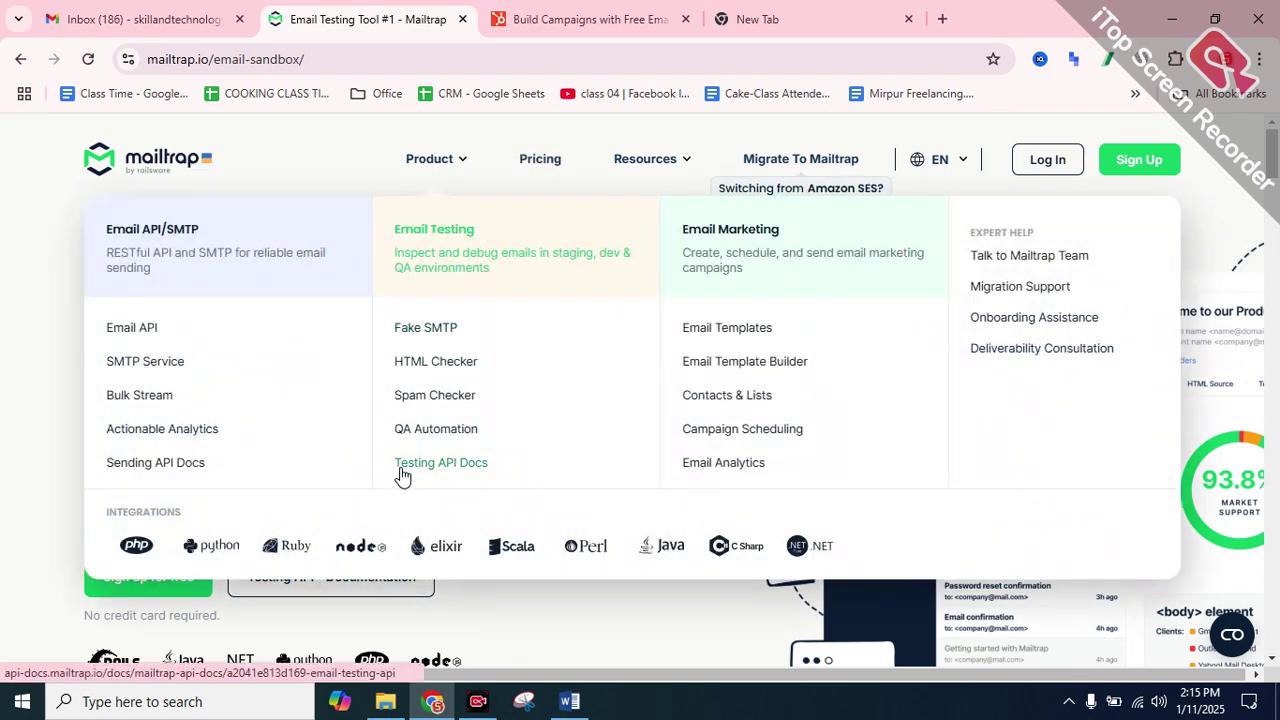
left_click(569, 701)
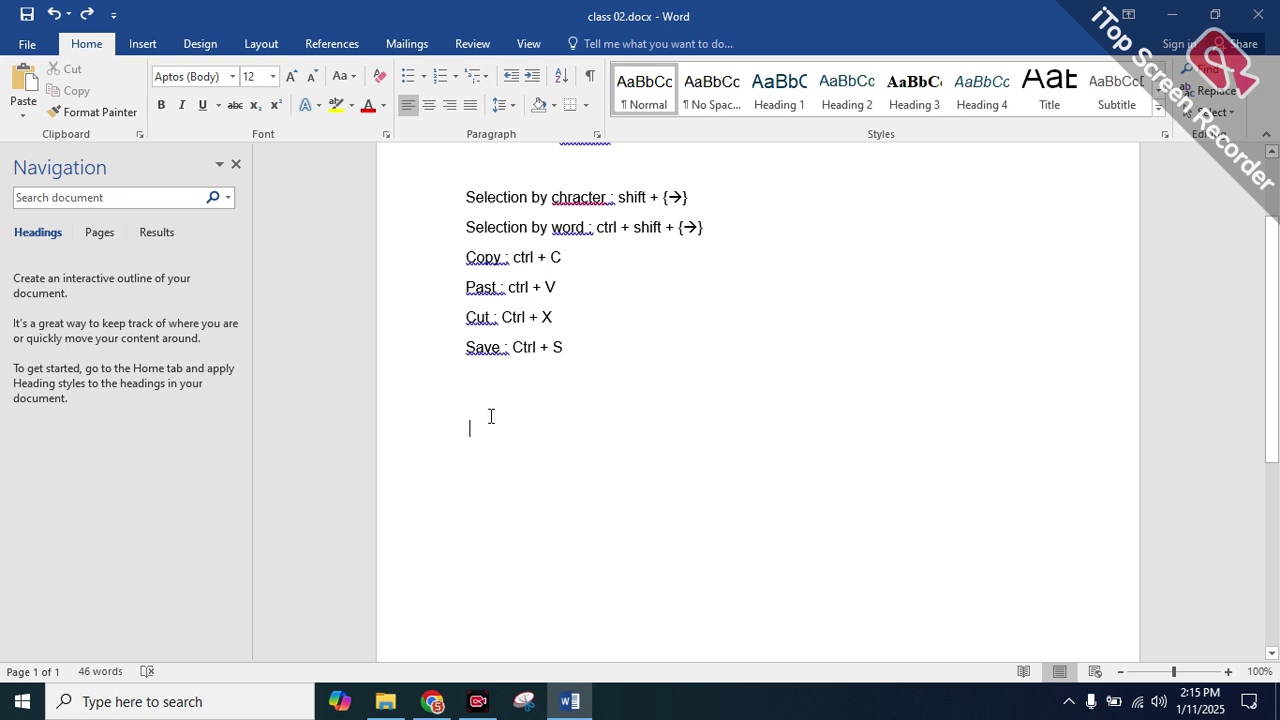
Paste 'Free Email Marketing Tools' and 'Fake SMTP' from clipboard history (Windows+V)
key("super+v")
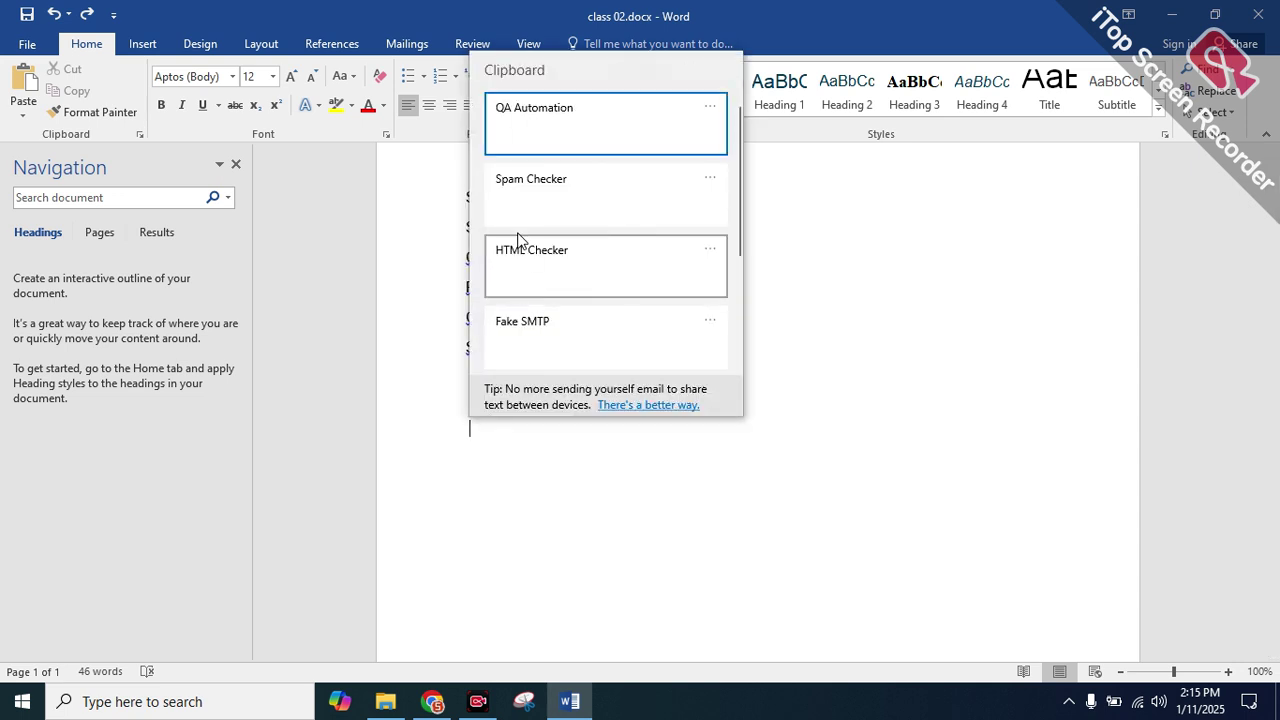
scroll(636, 222, "down", 4)
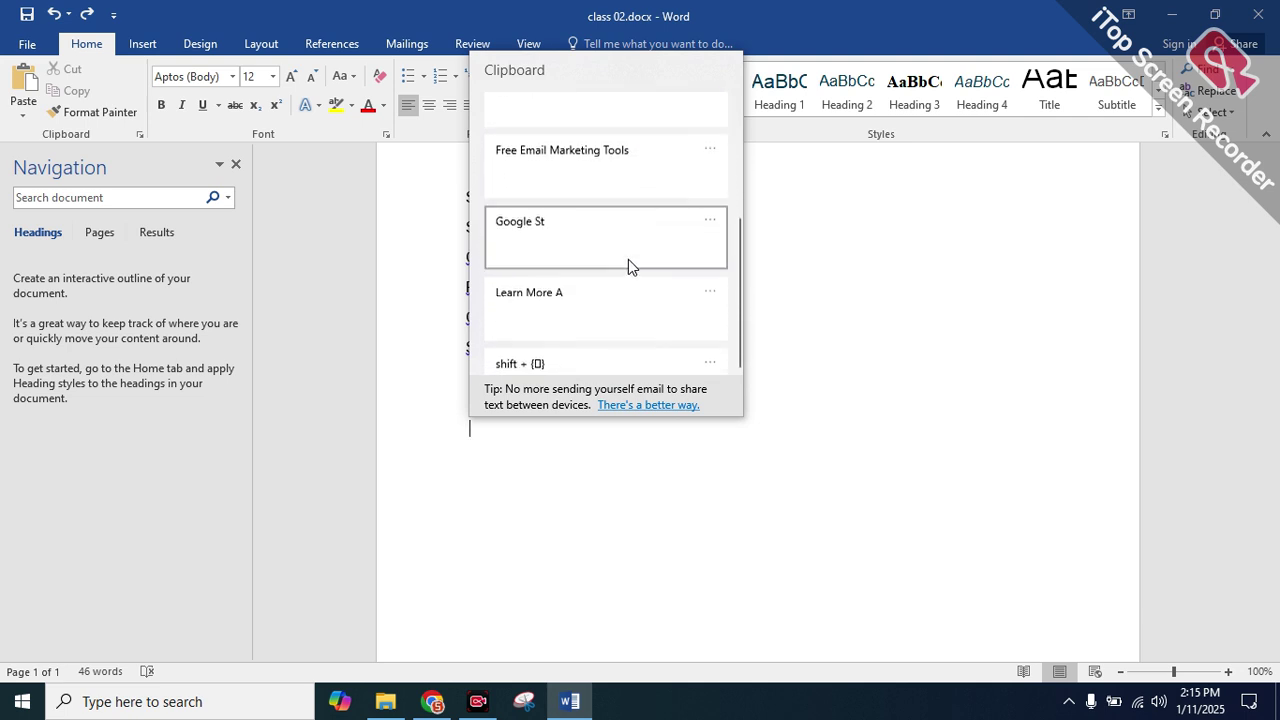
scroll(626, 285, "up", 4)
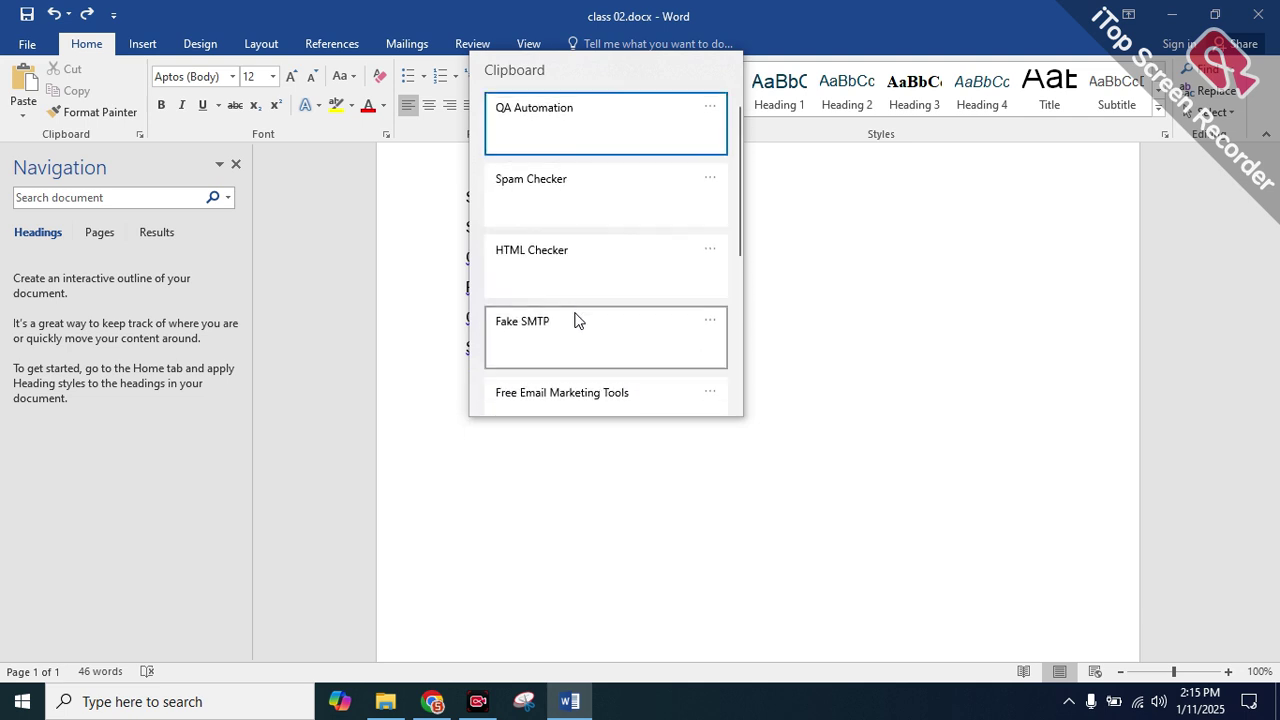
scroll(579, 316, "down", 5)
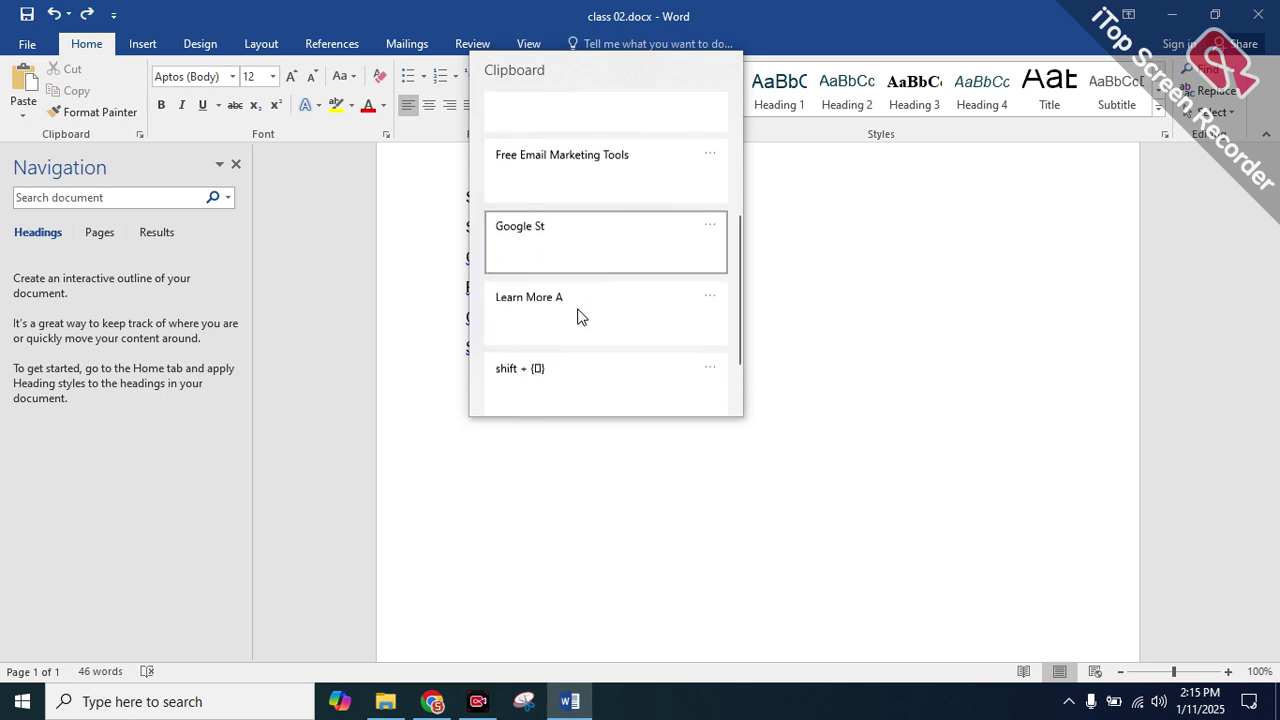
scroll(598, 255, "up", 5)
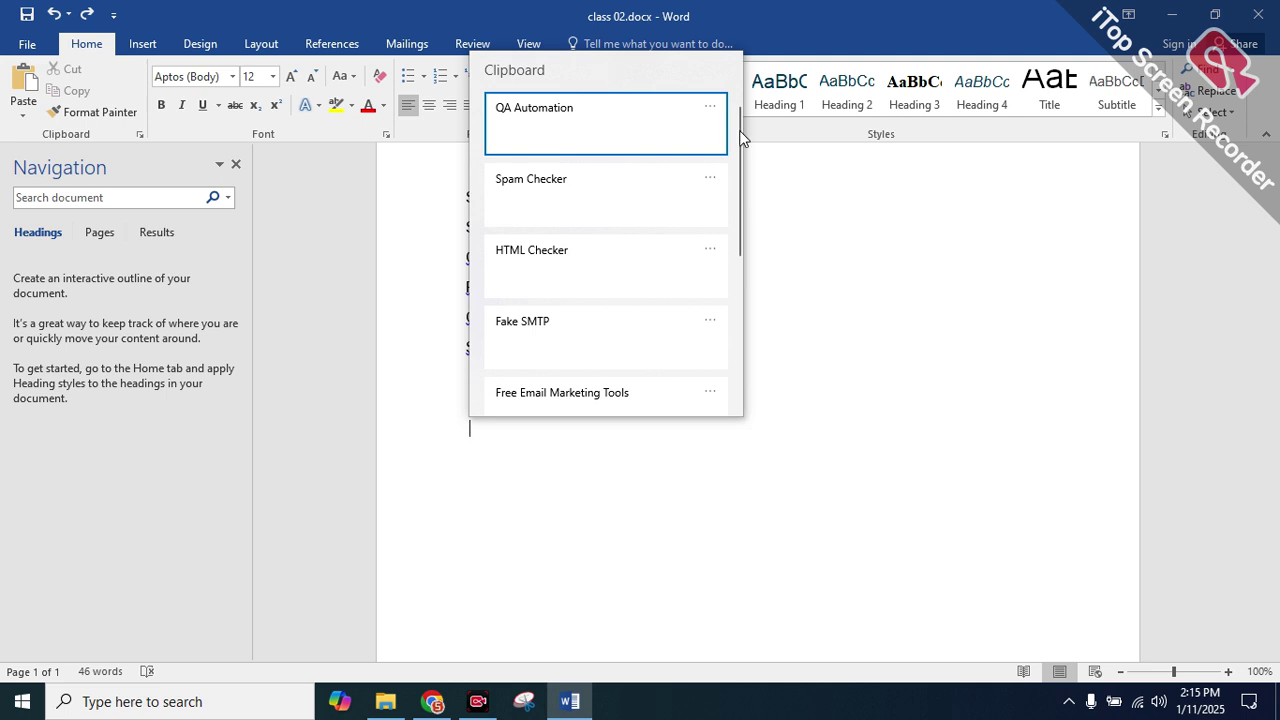
scroll(575, 300, "down", 2)
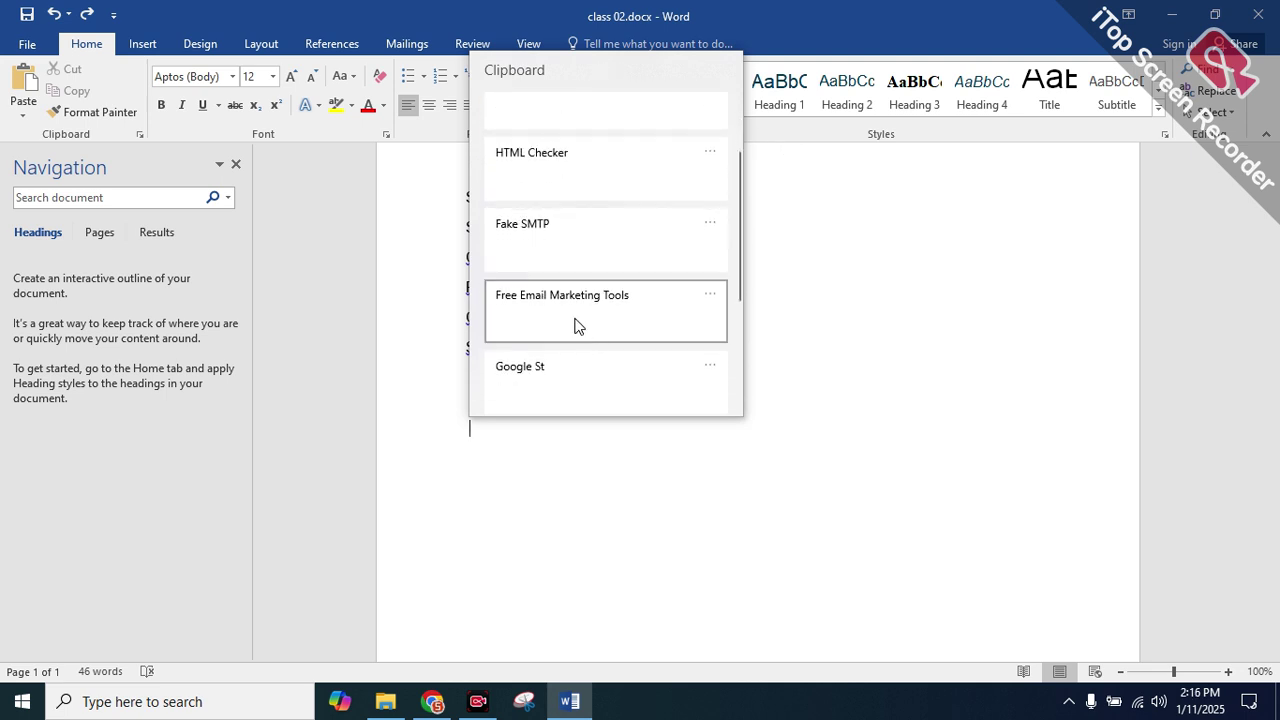
left_click(620, 314)
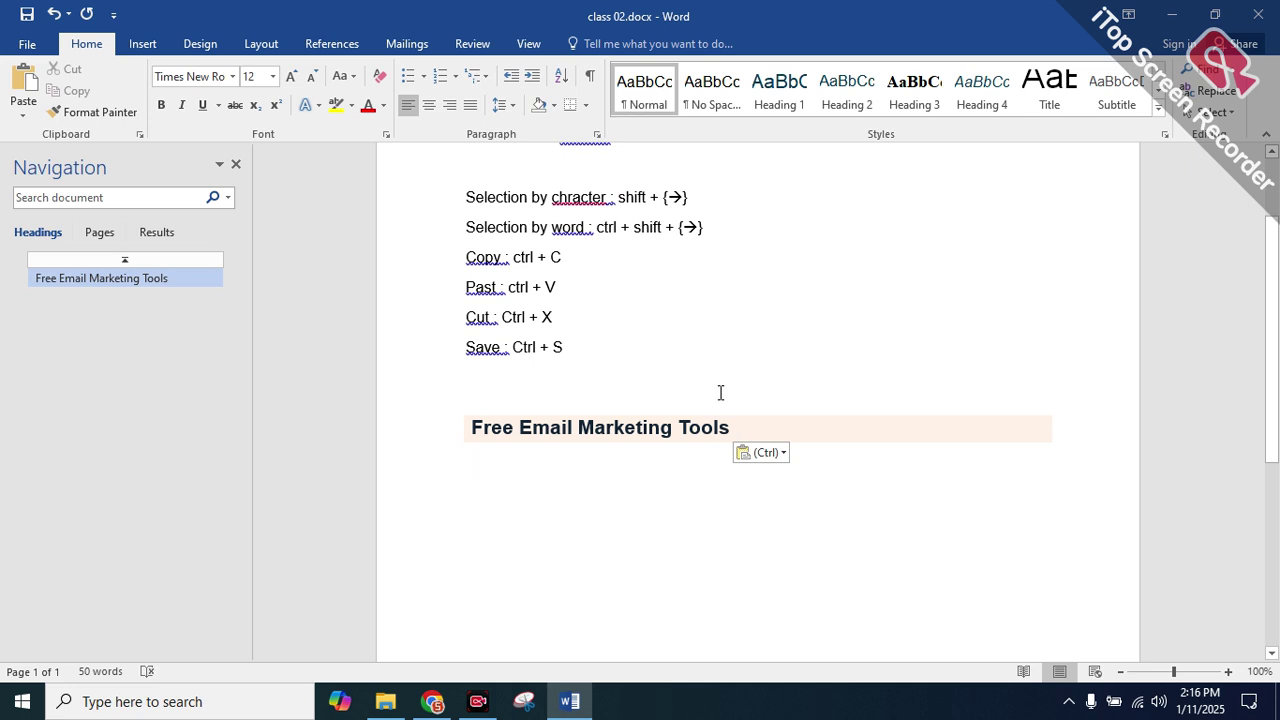
key("super+v")
left_click(528, 352)
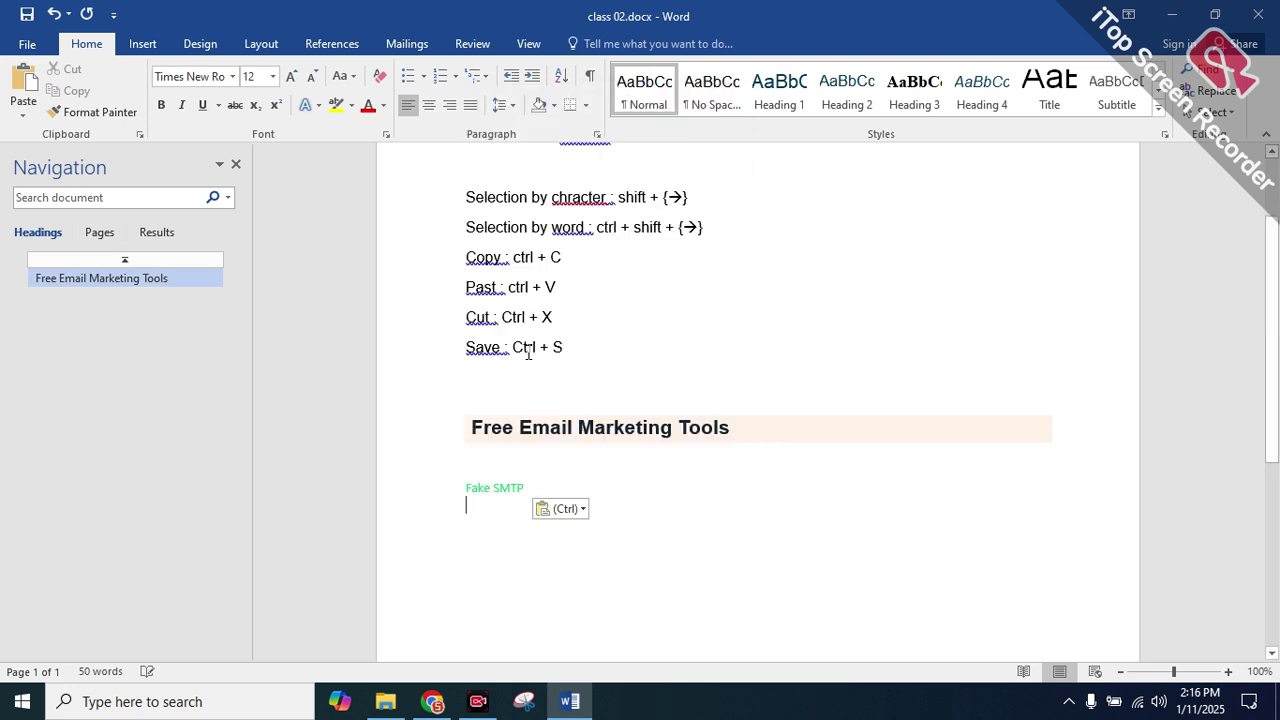
Paste HTML Checker, Spam Checker and QA Automation beneath, then select the new lines
key("super+v")
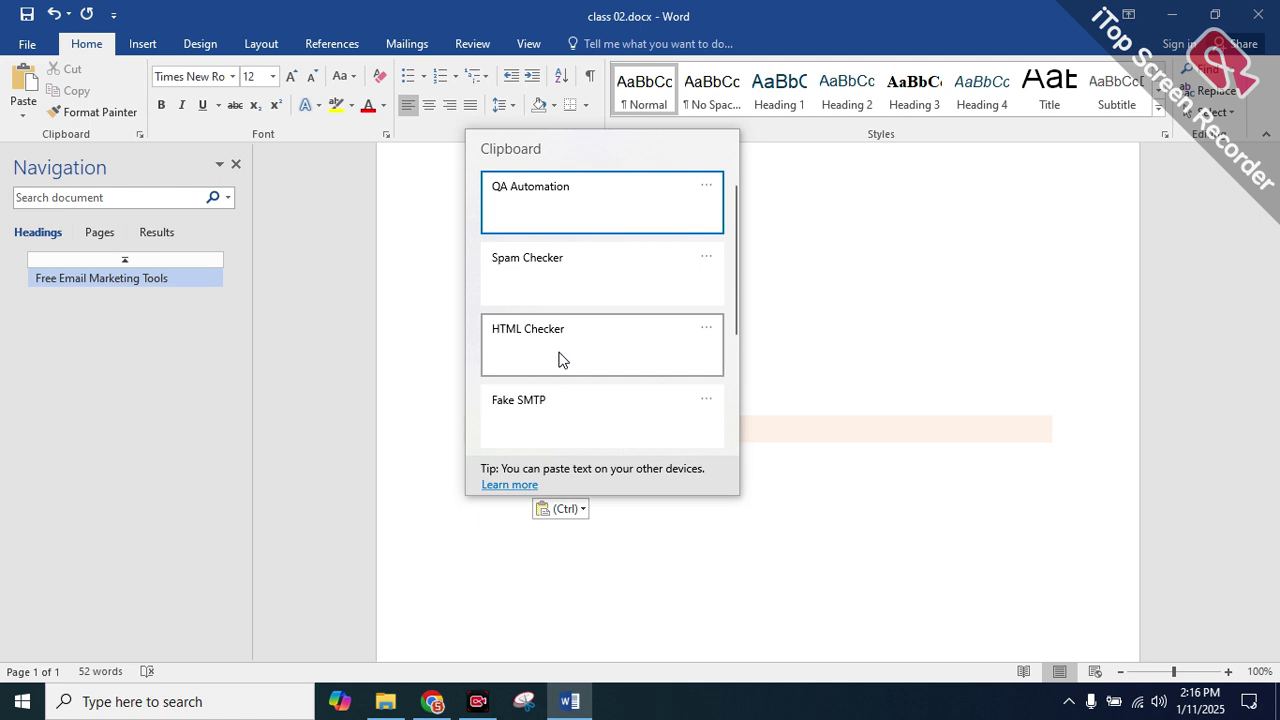
left_click(560, 359)
key("super+v")
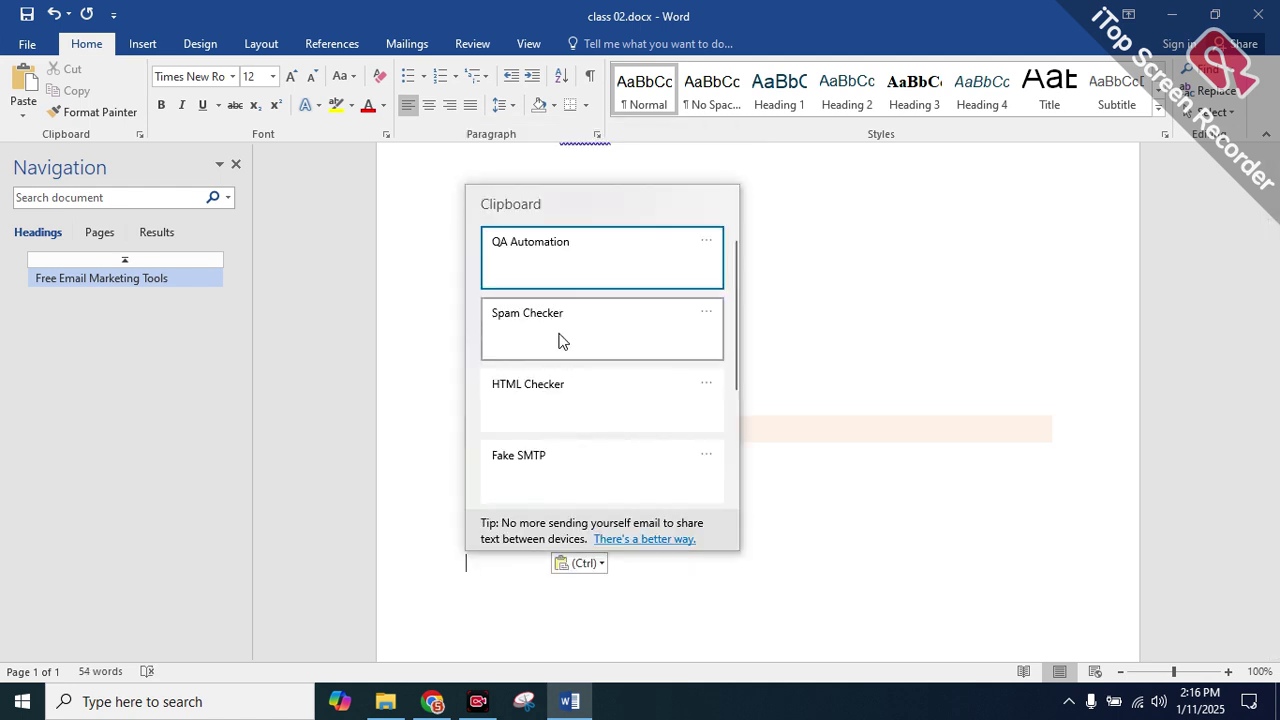
left_click(560, 338)
key("super+v")
left_click(563, 329)
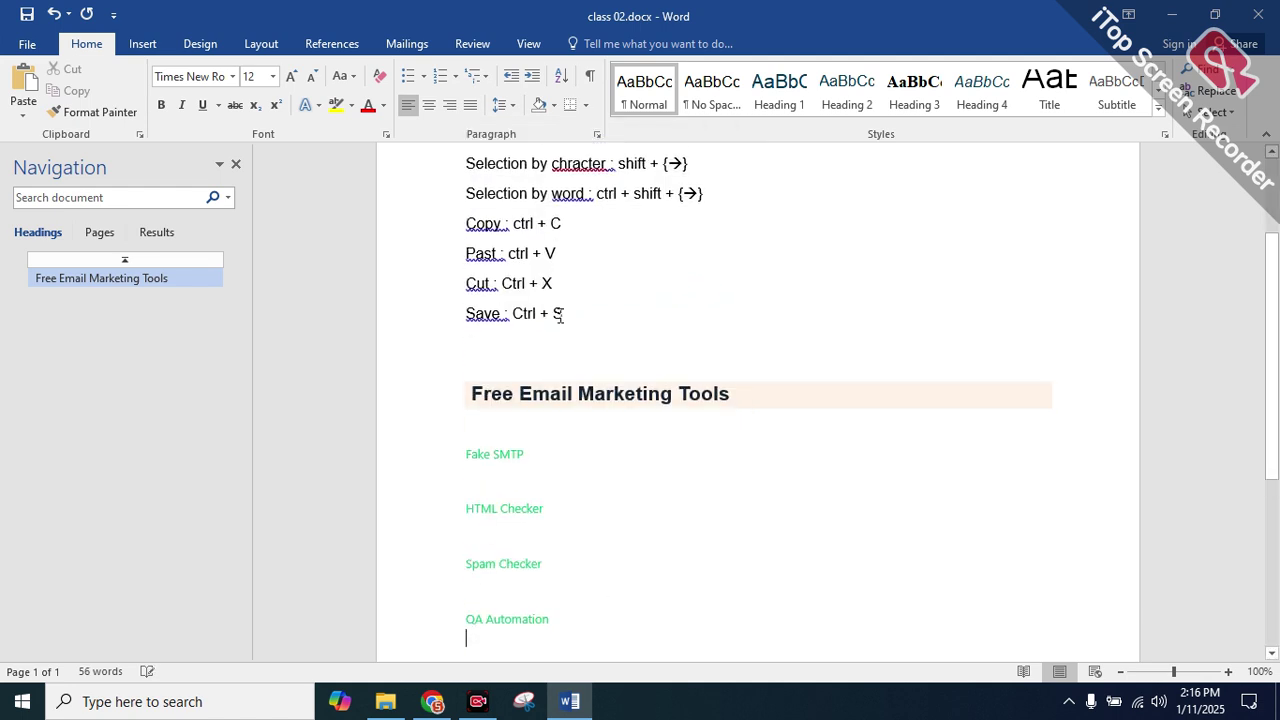
left_click_drag(557, 566, 449, 340)
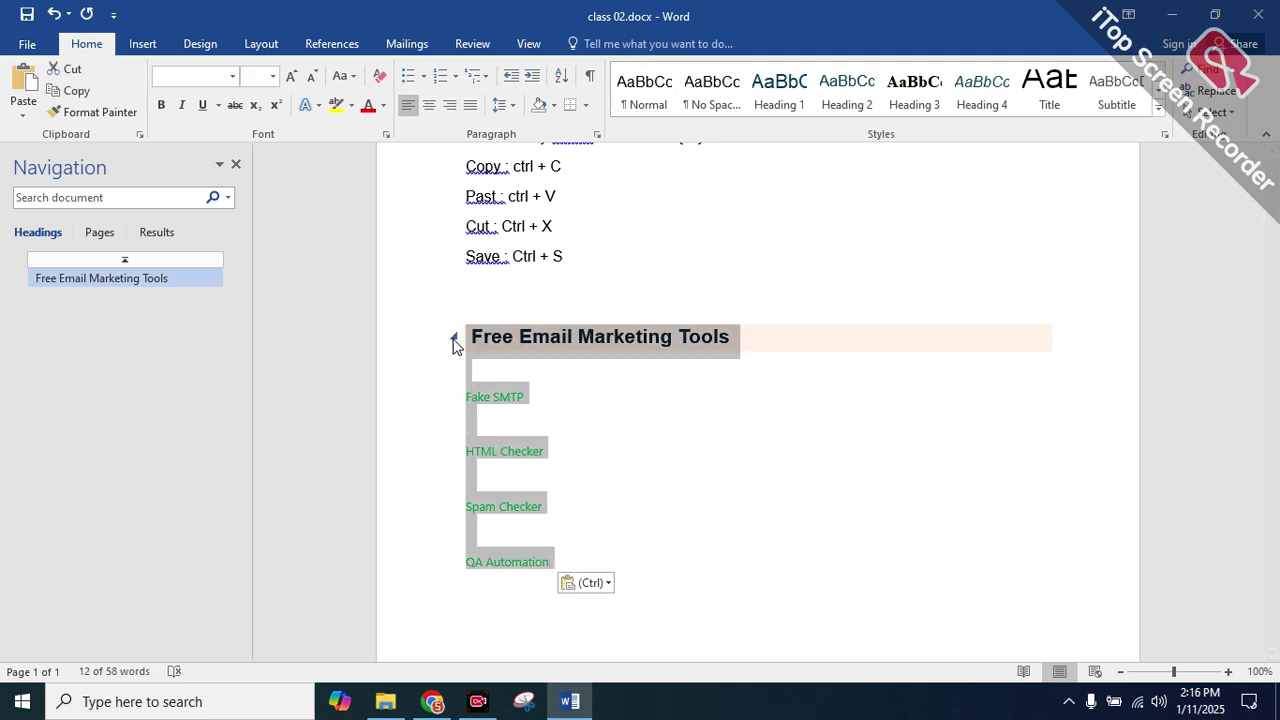
left_click(452, 338)
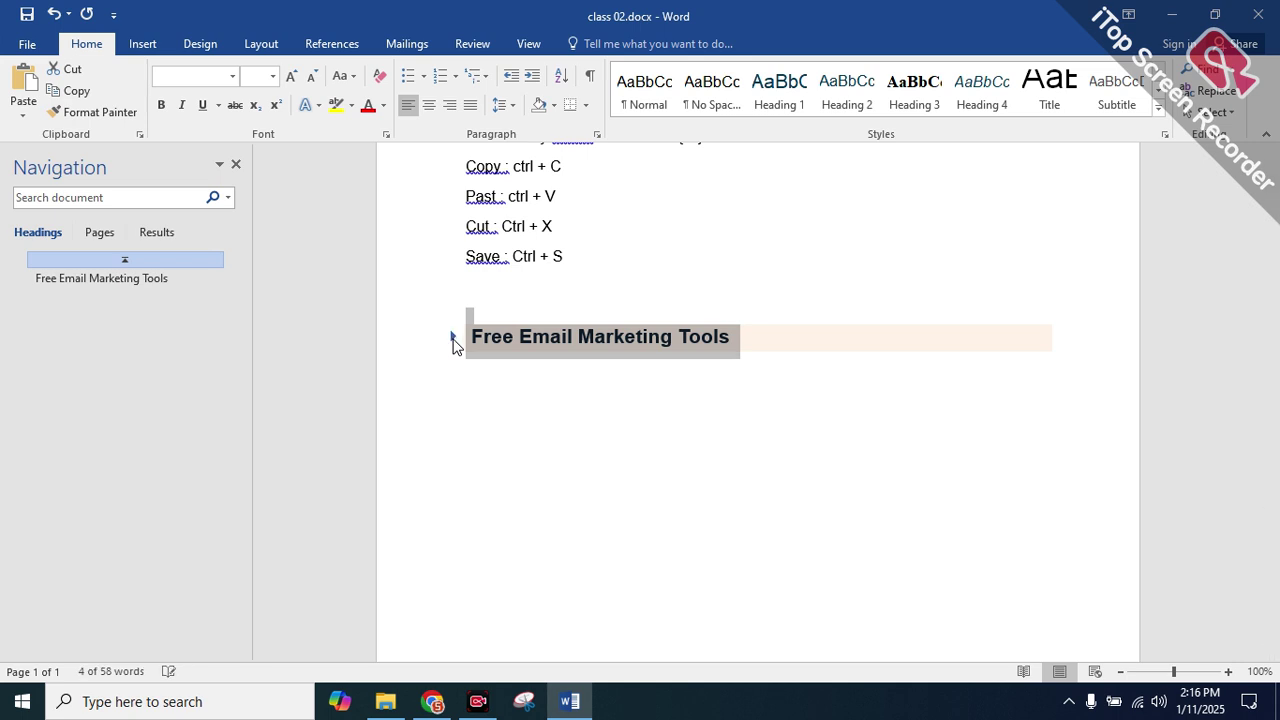
double_click(716, 401)
left_click(748, 432)
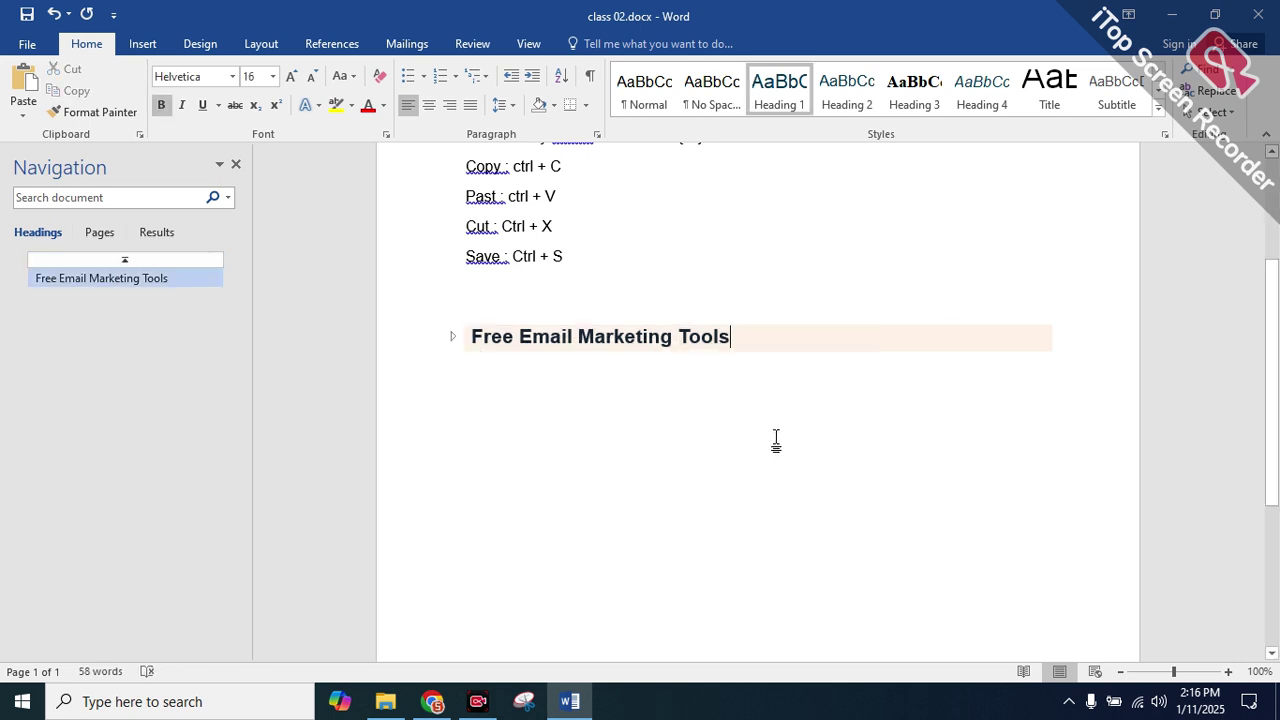
scroll(530, 334, "down", 1)
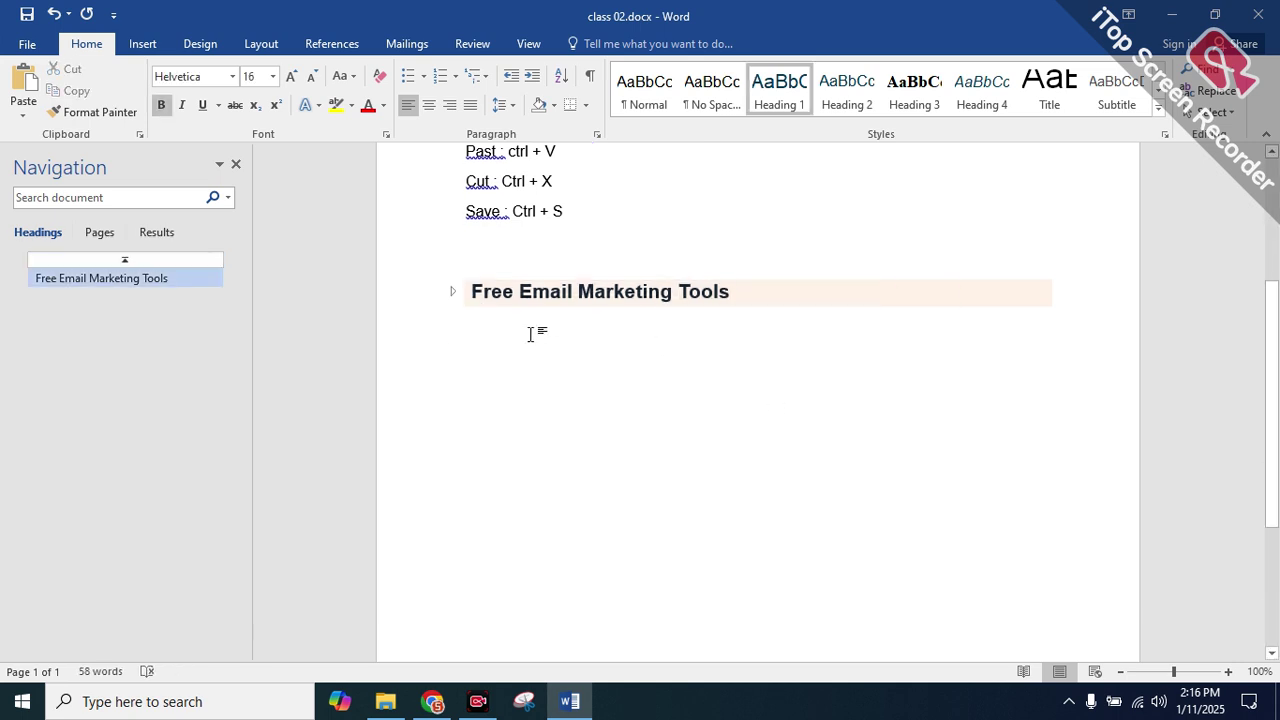
left_click(236, 164)
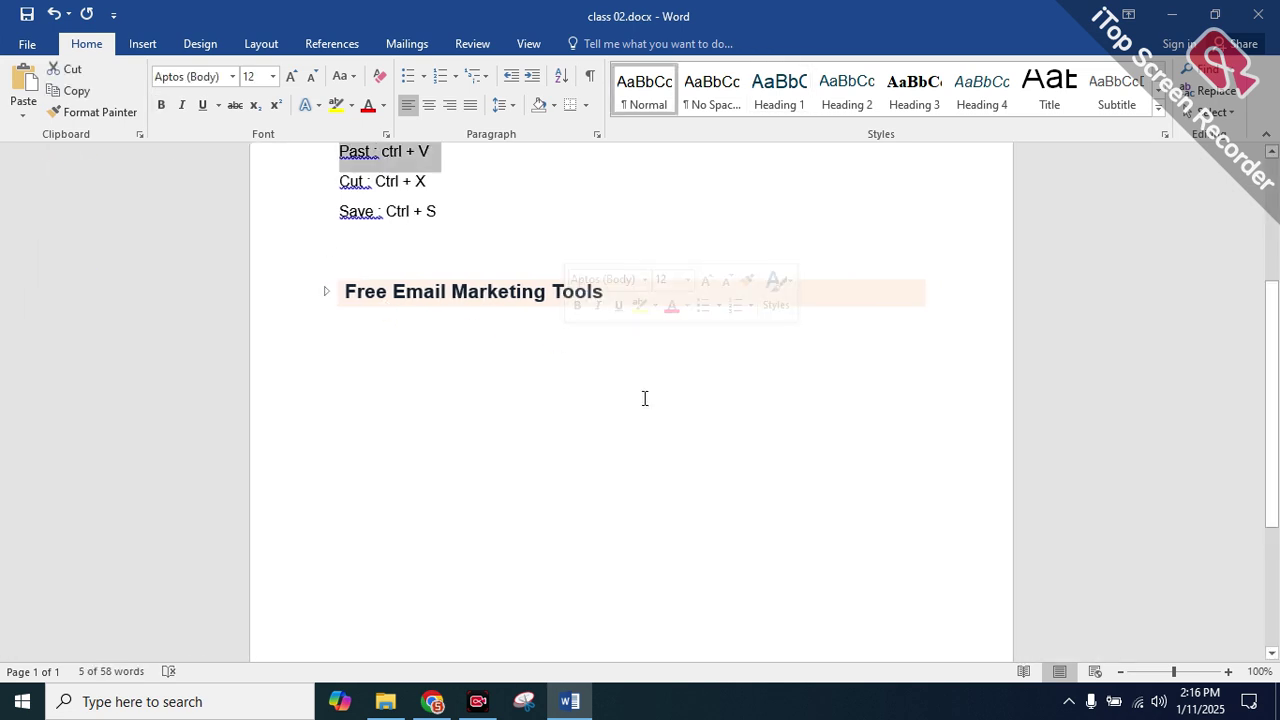
key("super+v")
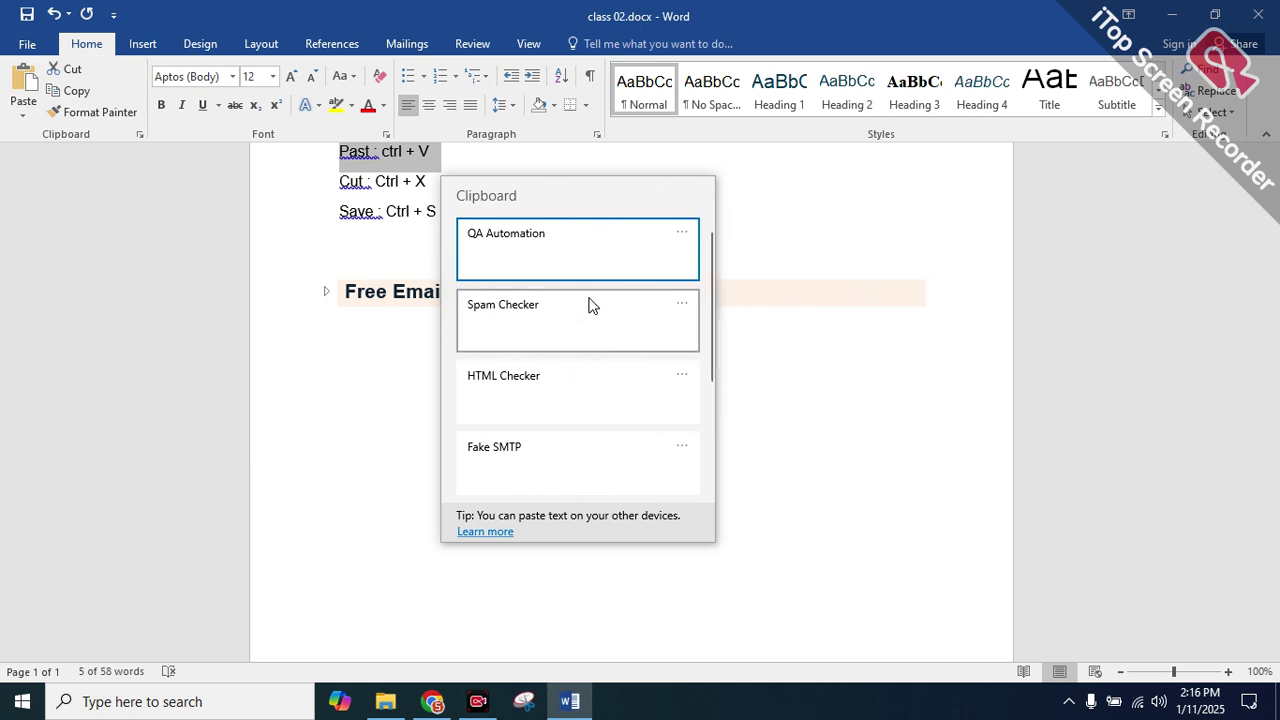
left_click(823, 347)
left_click(553, 708)
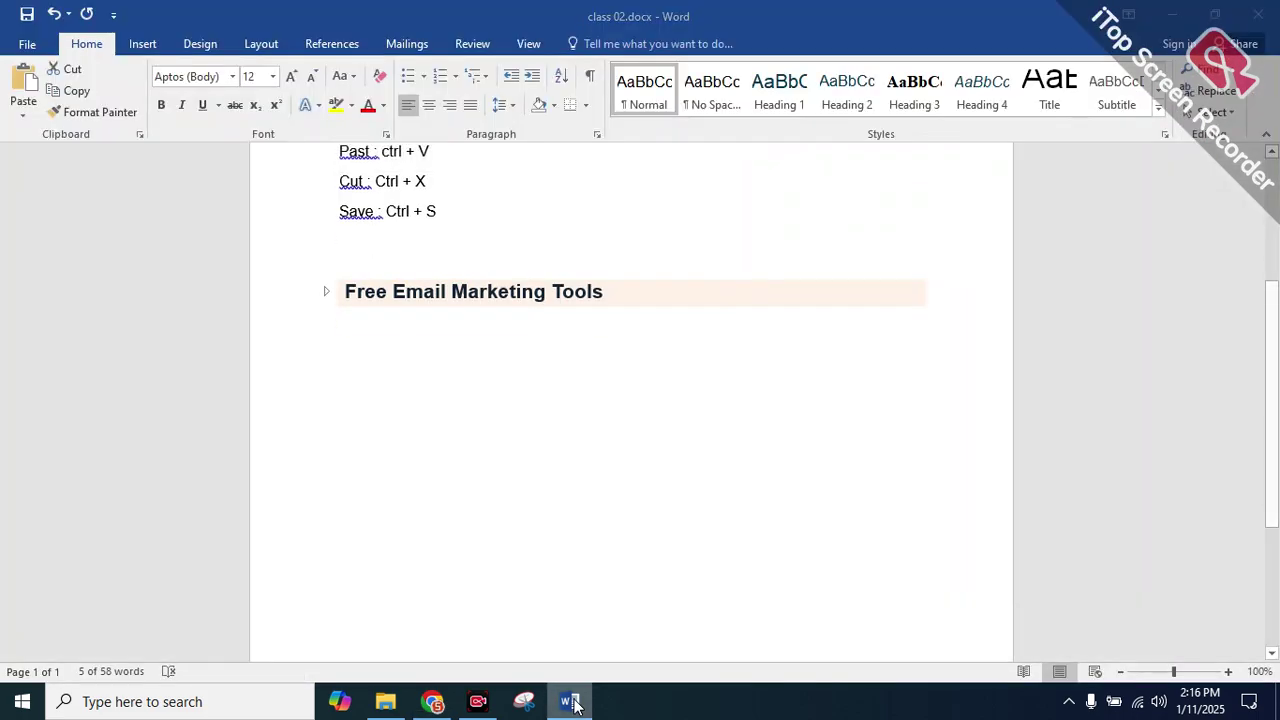
left_click(575, 706)
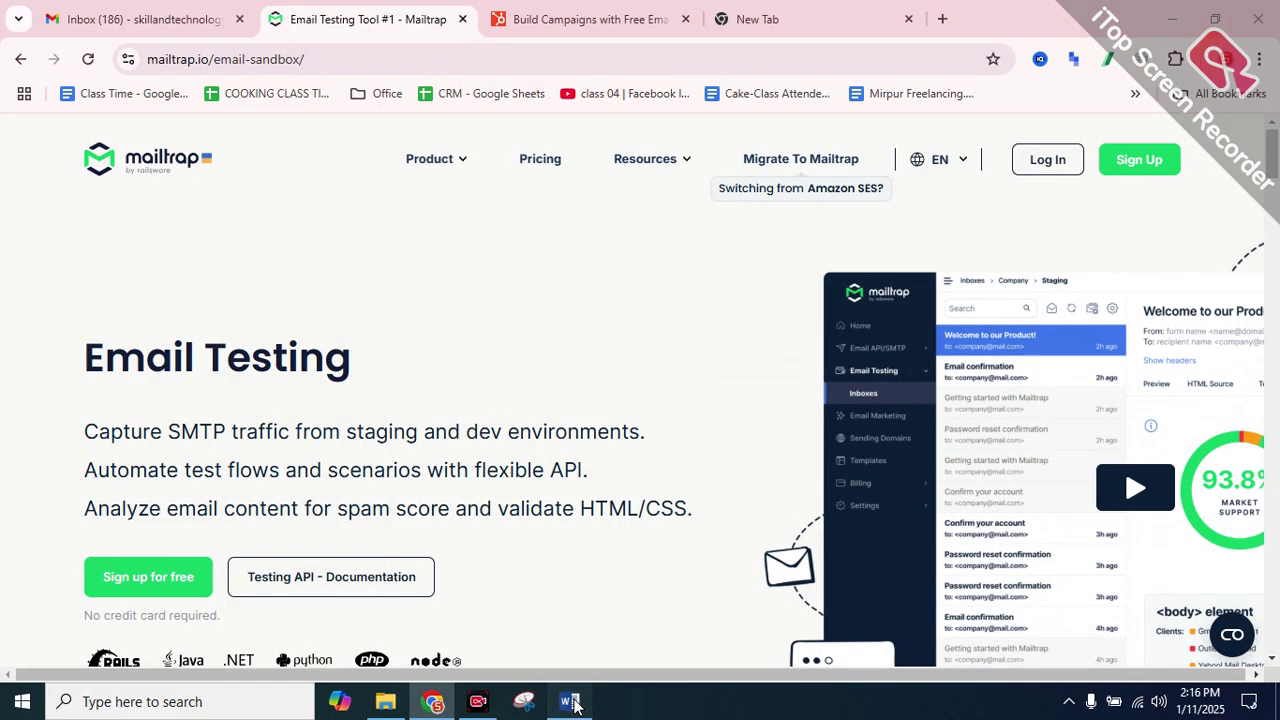
left_click(570, 703)
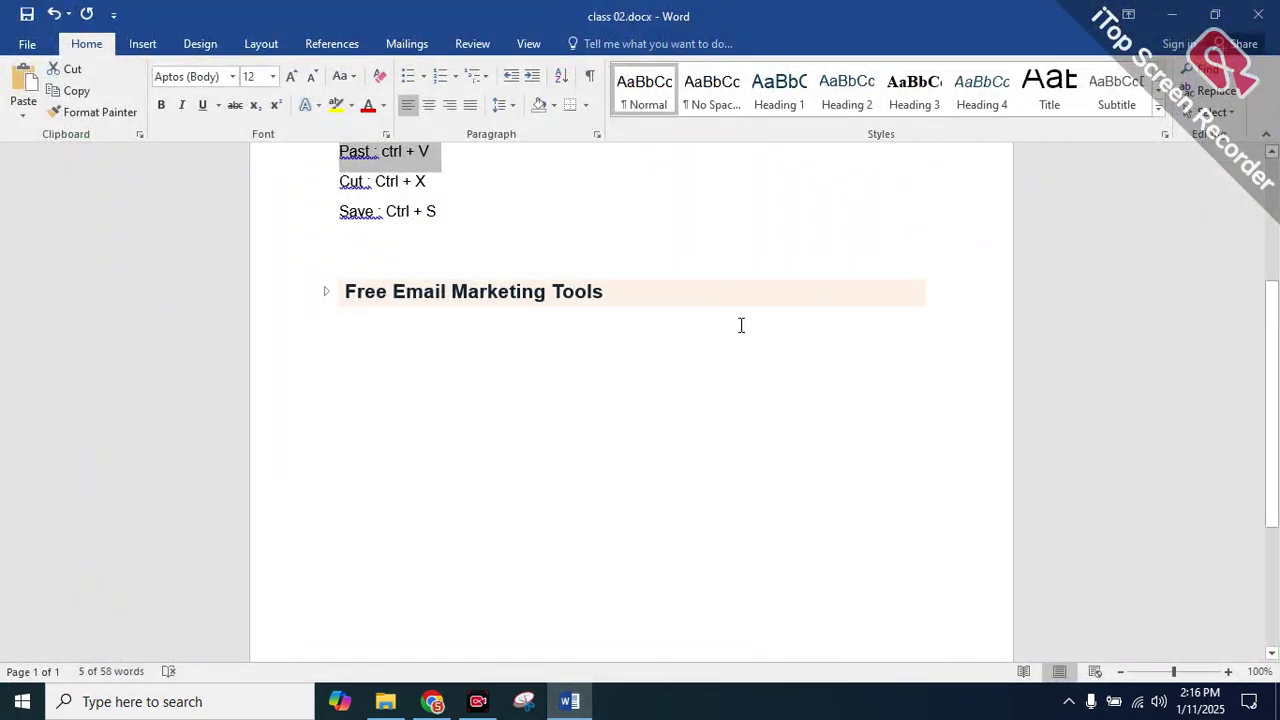
key("super+v")
scroll(580, 350, "down", 5)
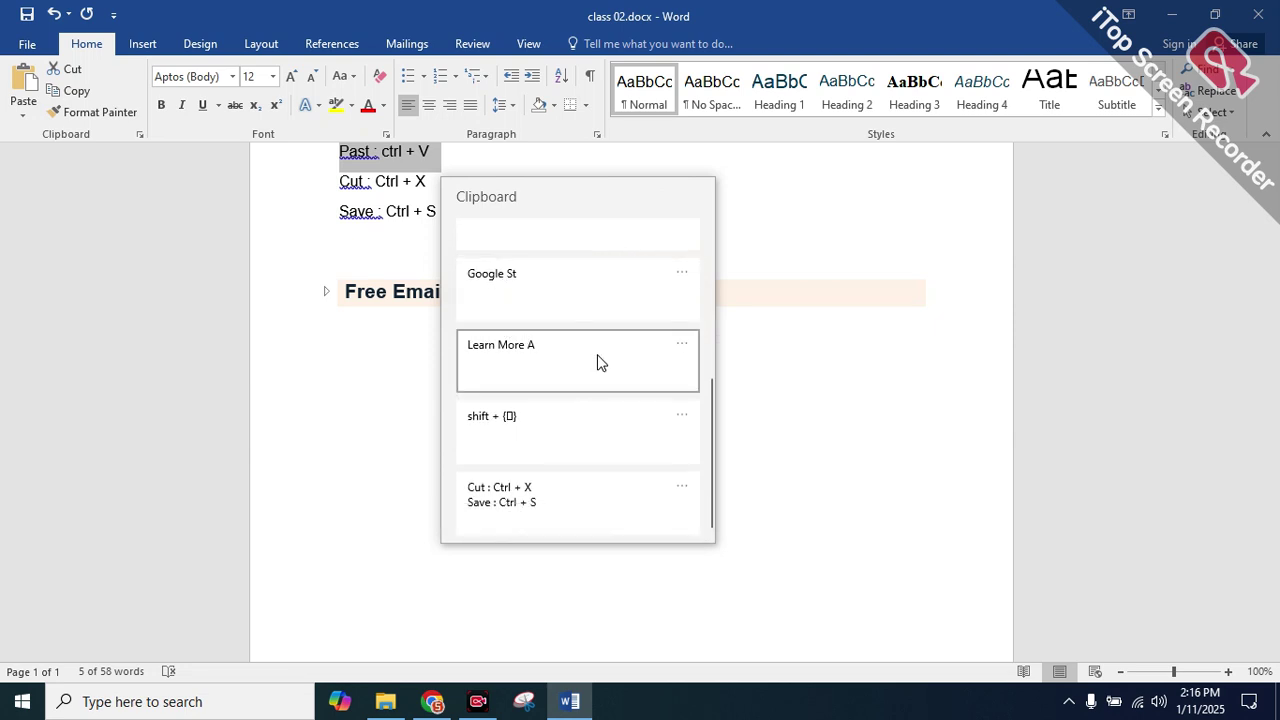
scroll(528, 518, "down", 1)
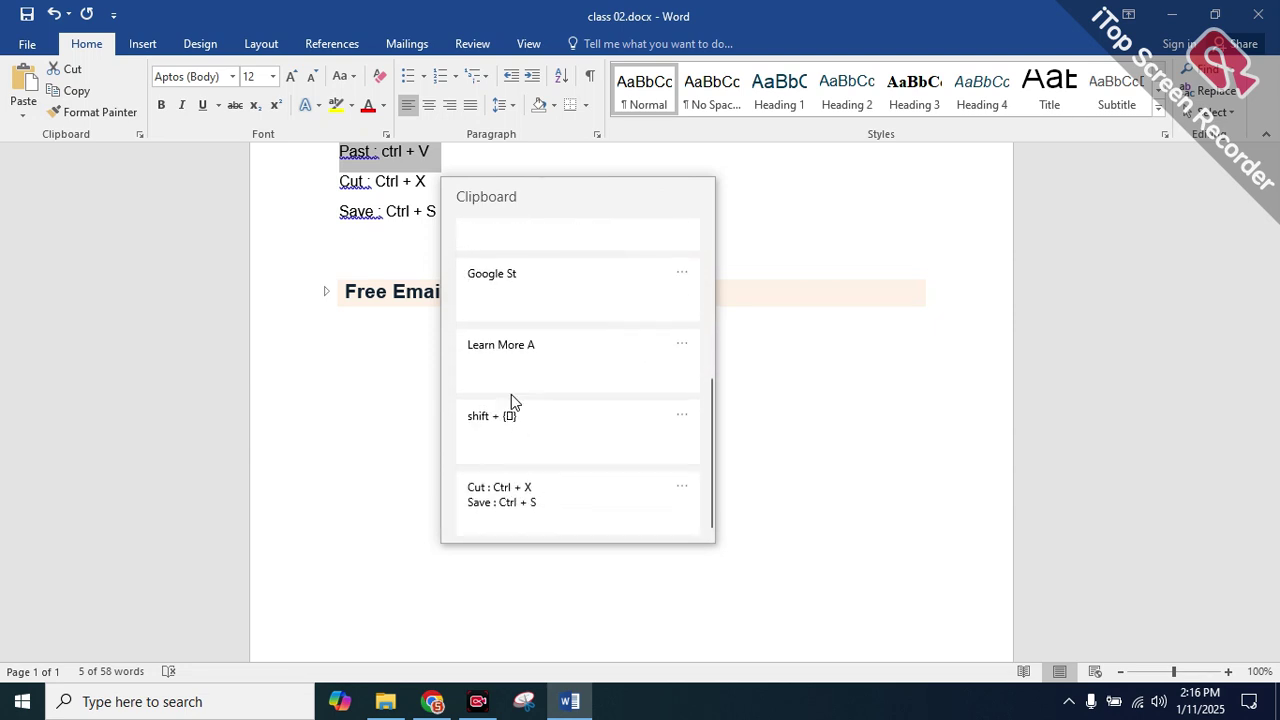
scroll(517, 371, "up", 1)
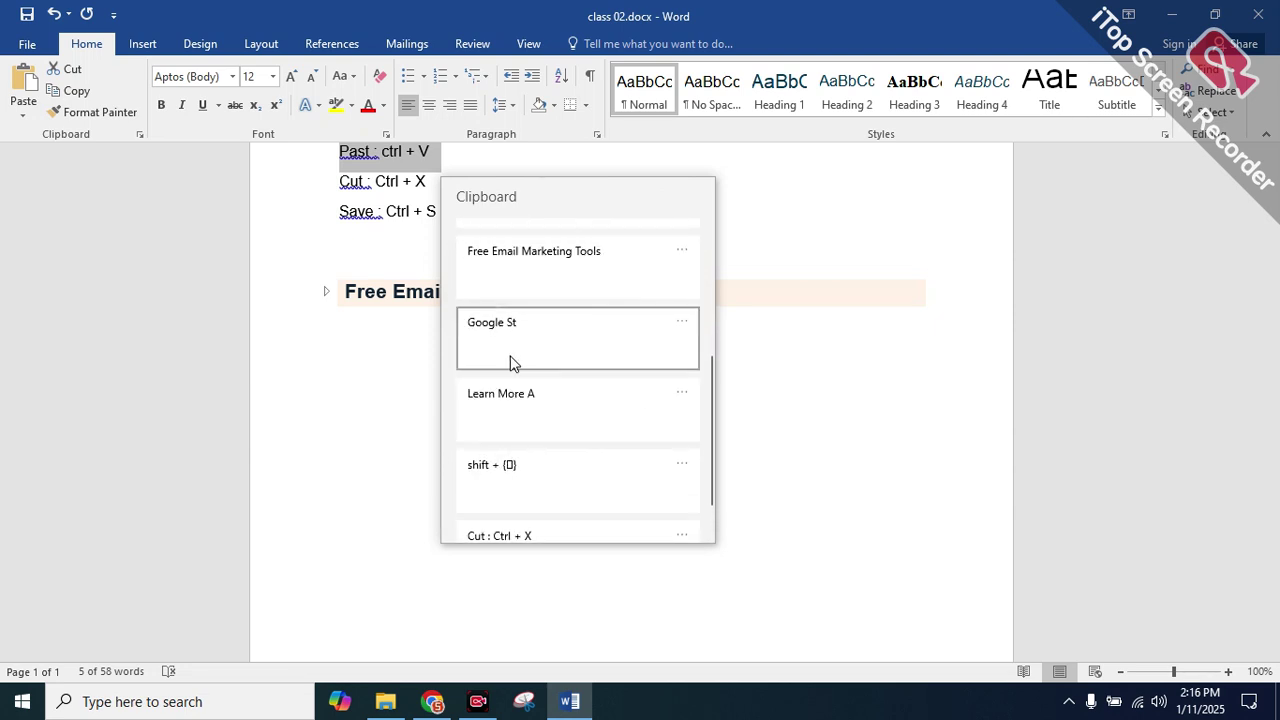
scroll(557, 470, "down", 1)
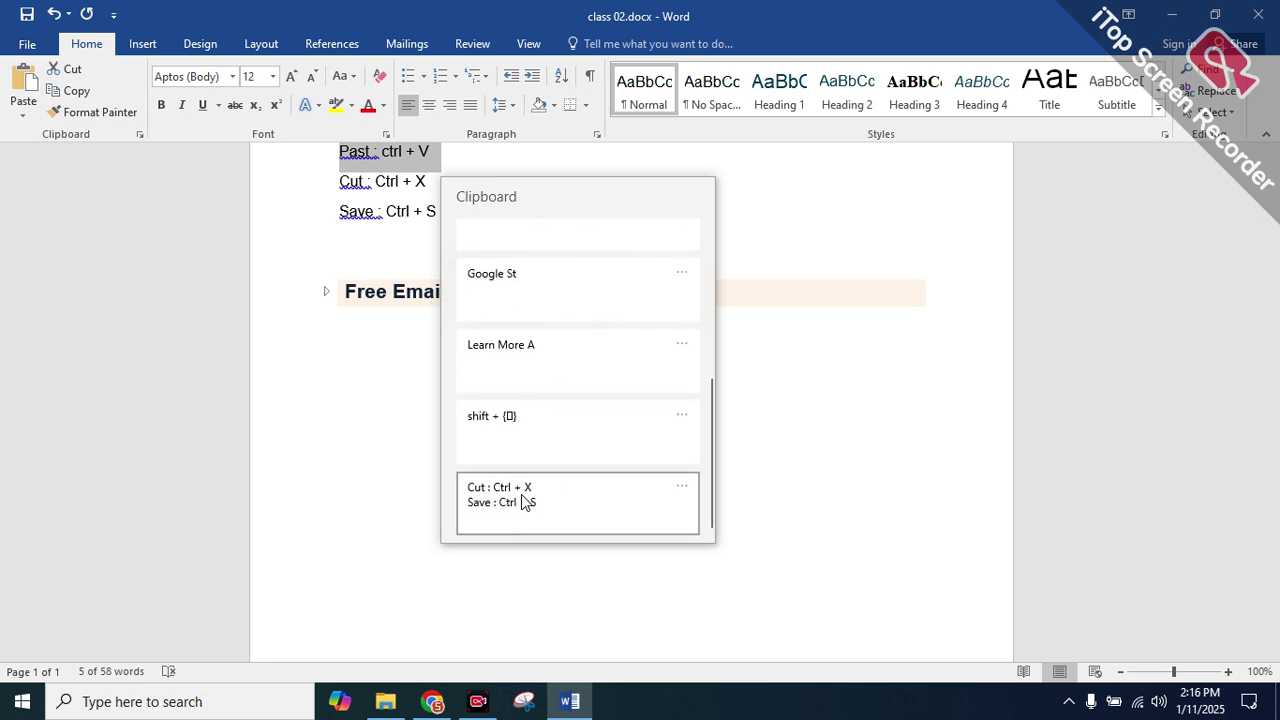
scroll(637, 326, "up", 5)
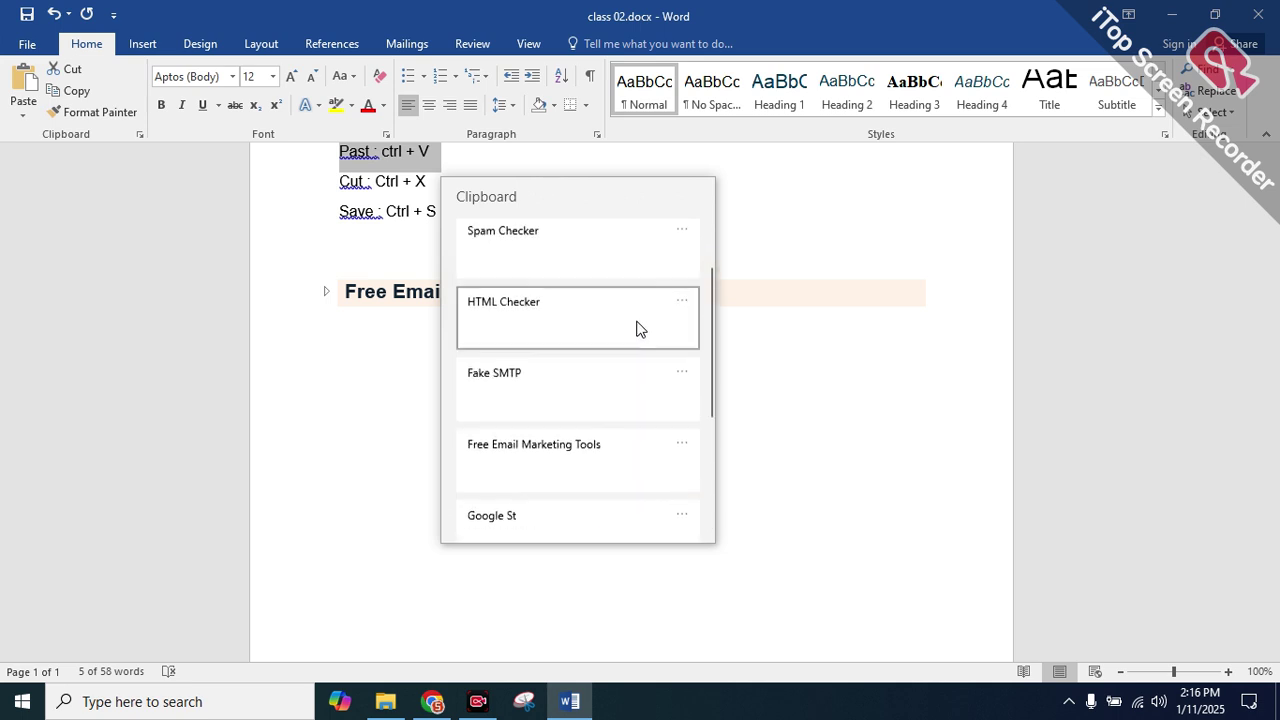
left_click(784, 301)
left_click(432, 307)
left_click(393, 245)
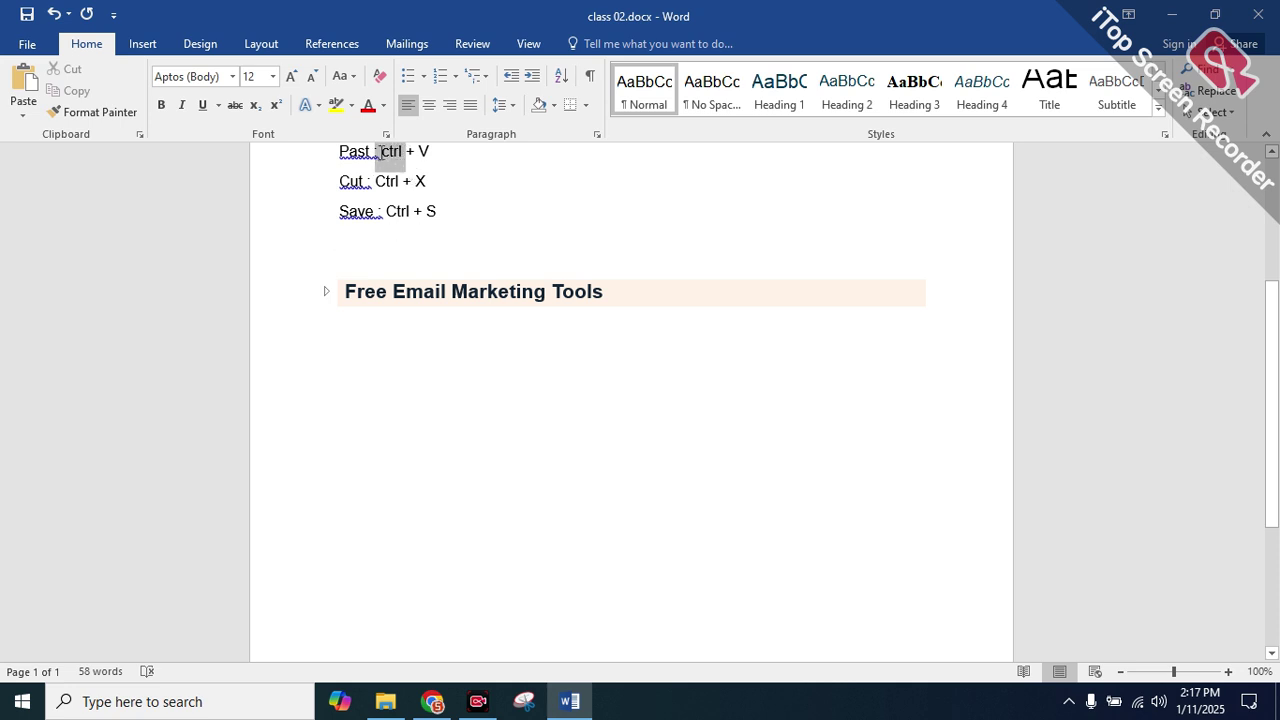
scroll(434, 182, "up", 1)
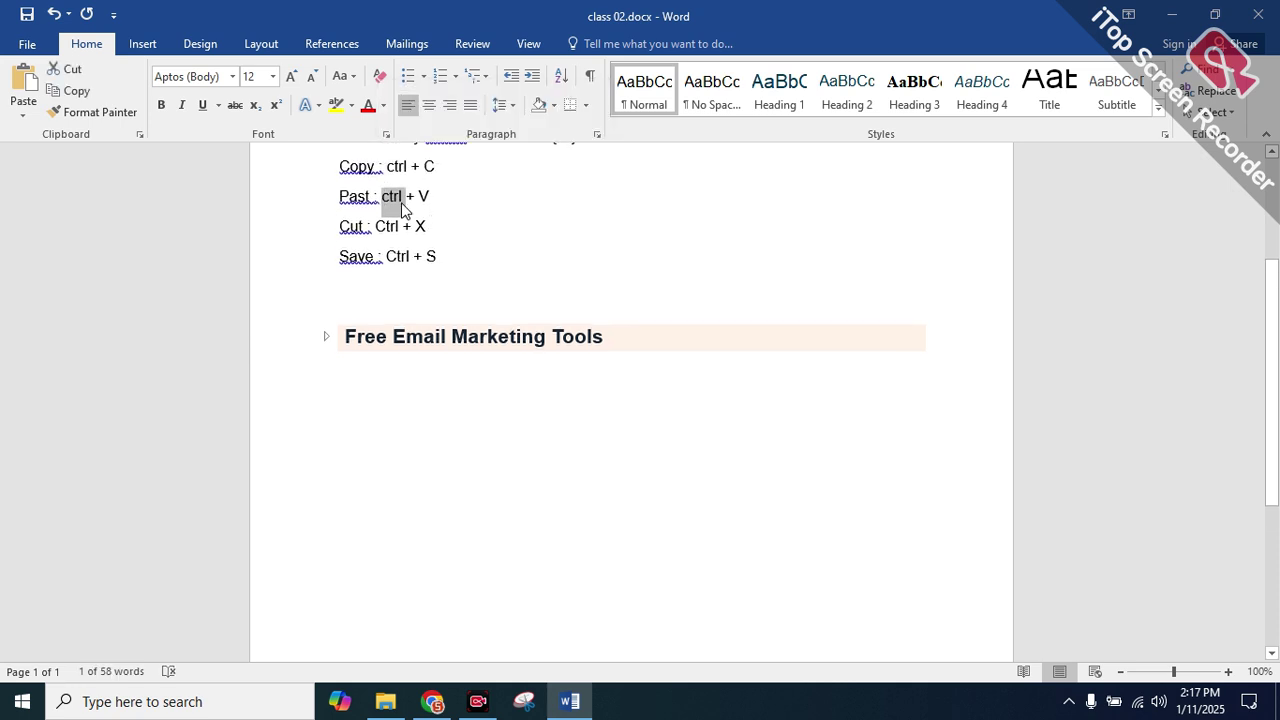
Type 'Clipboard : window + V' on the empty line below Save : Ctrl + S
left_click(377, 287)
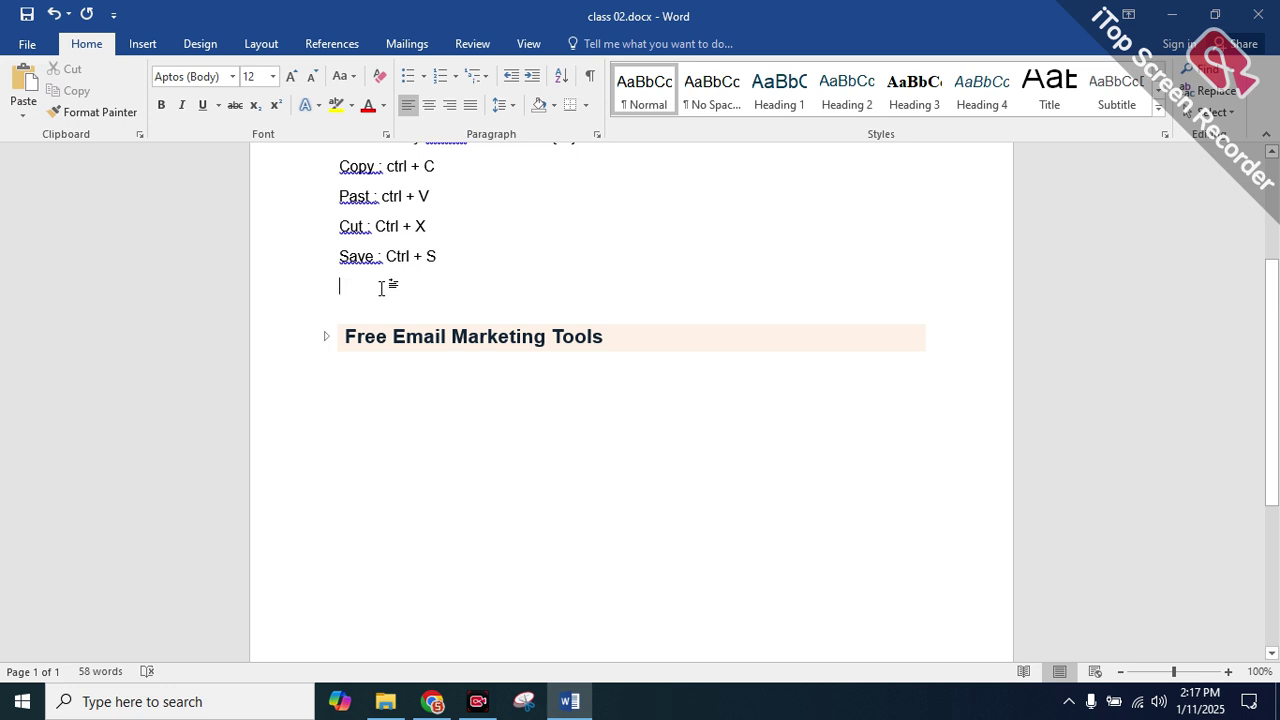
type("cl")
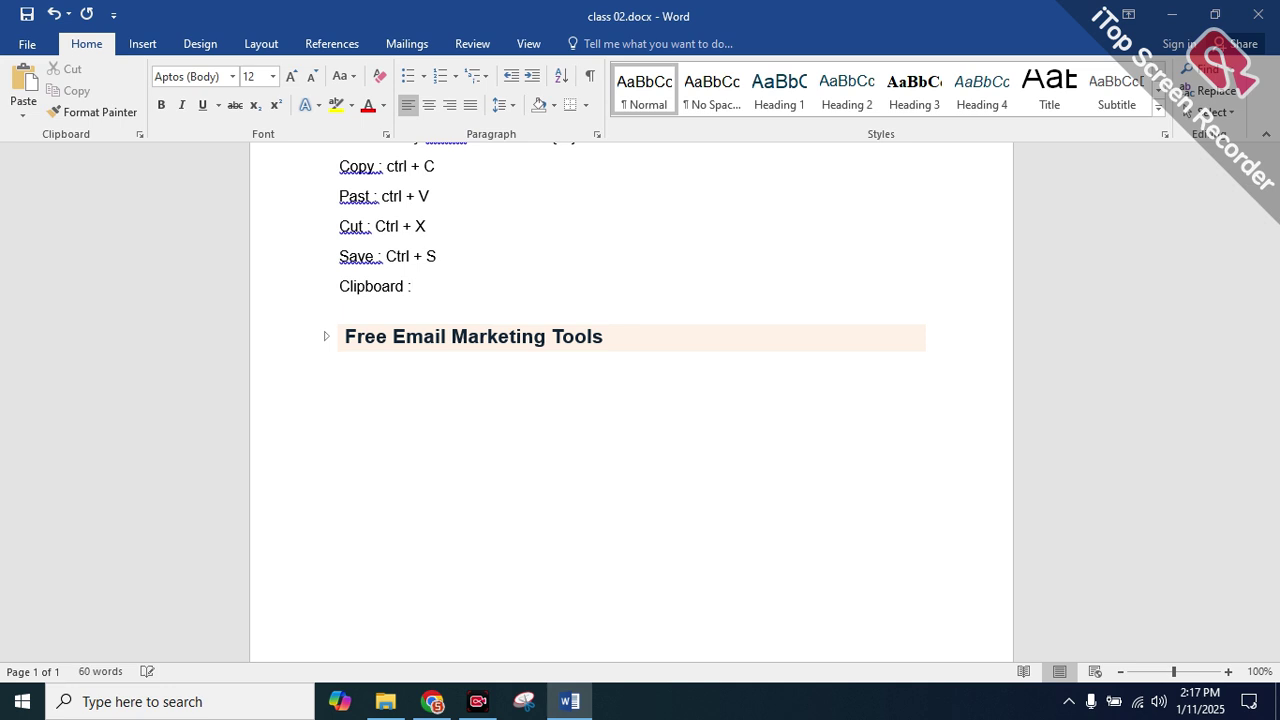
type("wi")
type("ndo")
type("x")
key("BackSpace")
type("w + V")
scroll(541, 354, "up", 4)
left_click_drag(517, 486, 340, 487)
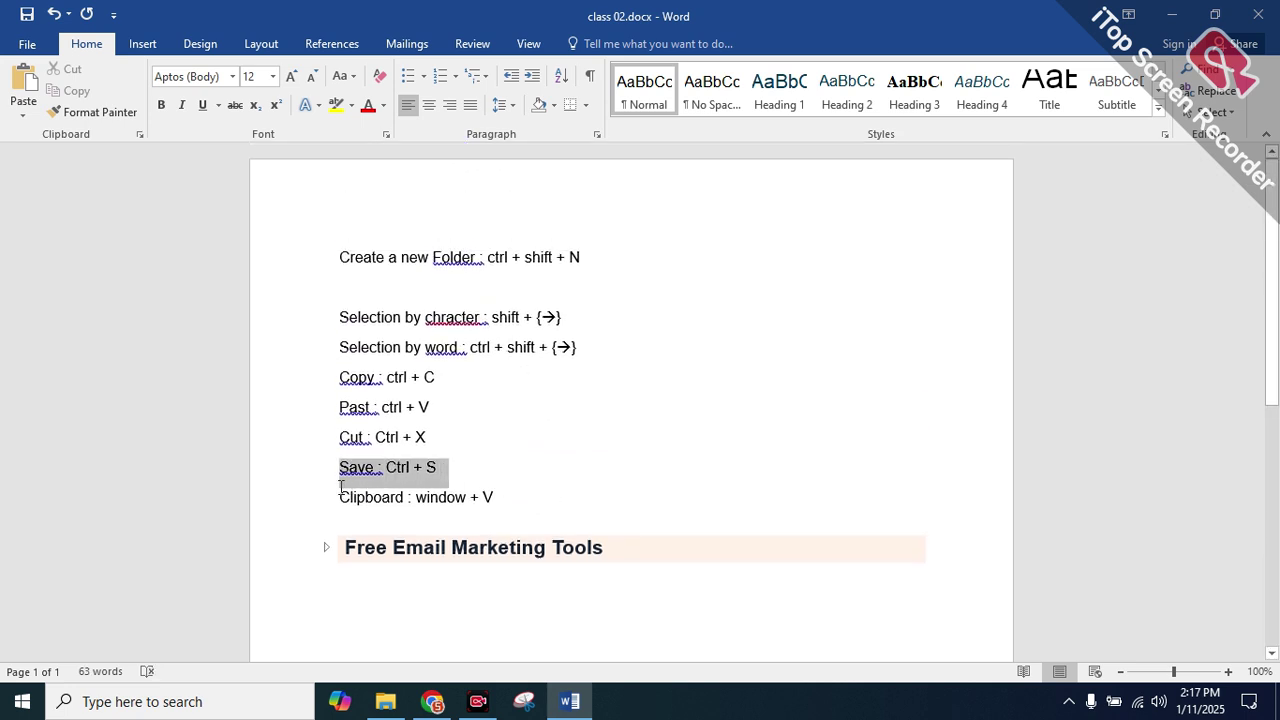
Expand the Free Email Marketing Tools heading and add an empty paragraph below it
left_click(505, 500)
scroll(480, 494, "down", 2)
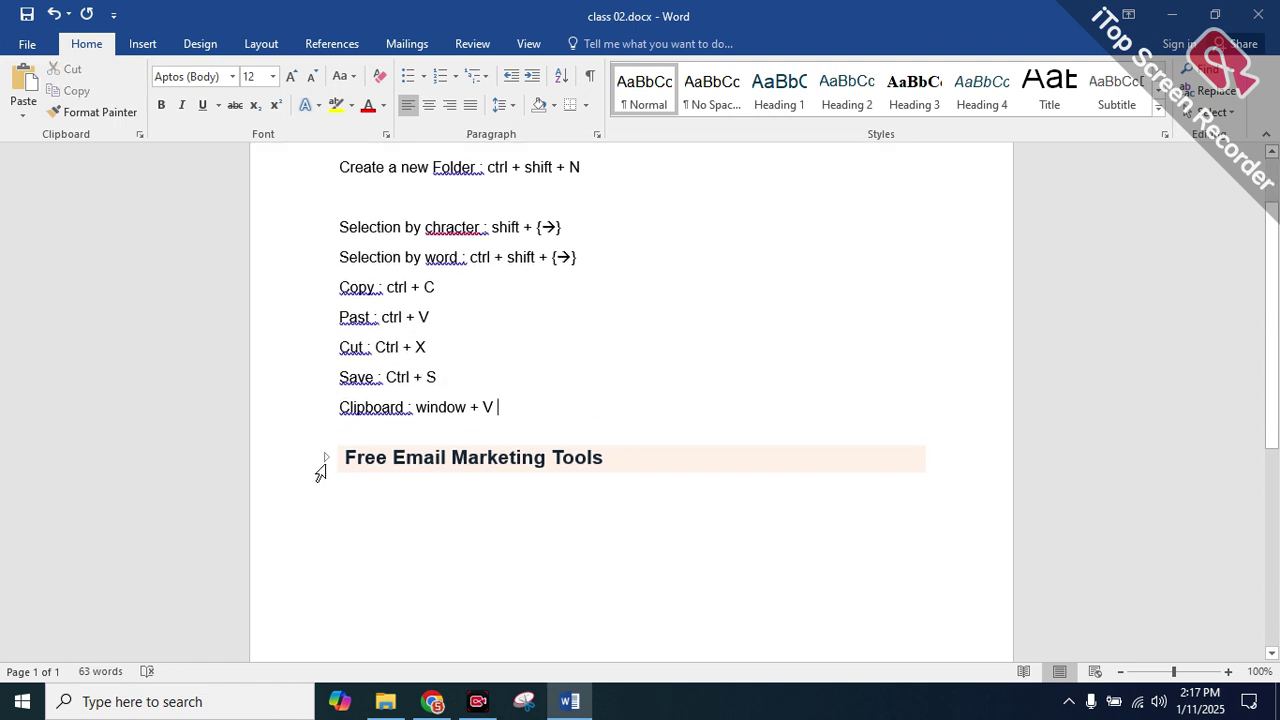
left_click(320, 467)
left_click(370, 535)
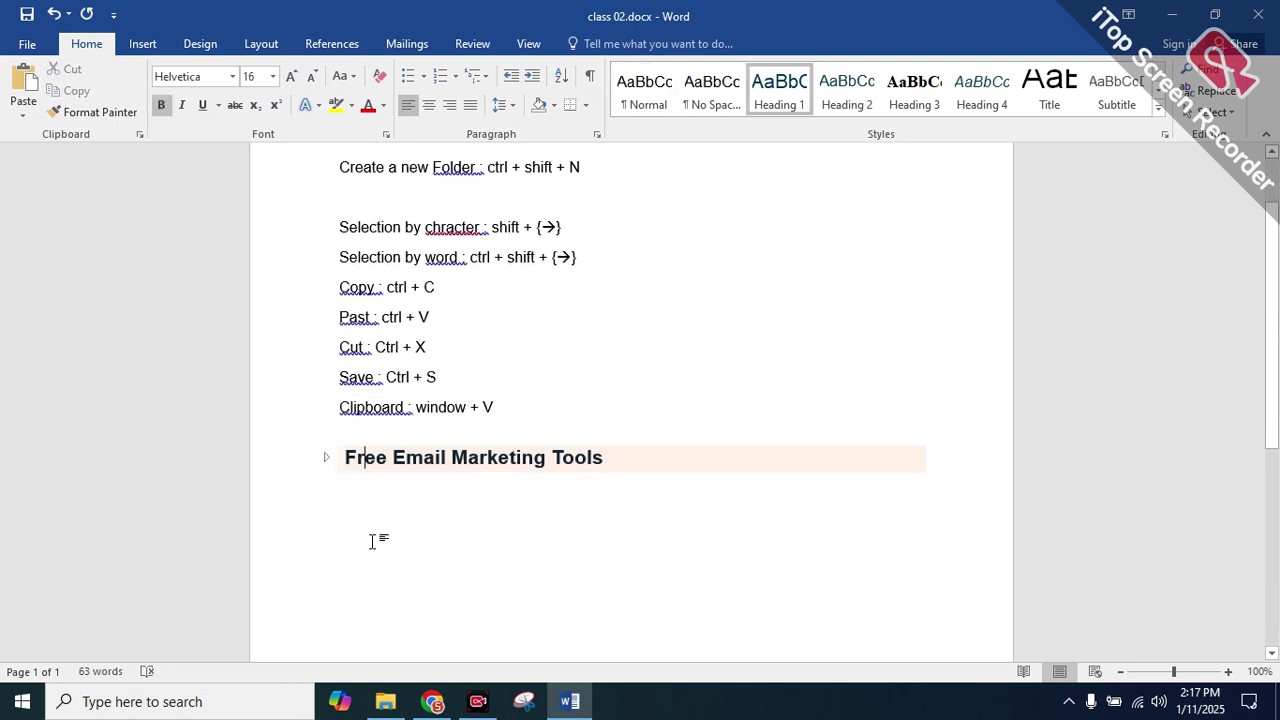
scroll(374, 523, "down", 2)
left_click(676, 370)
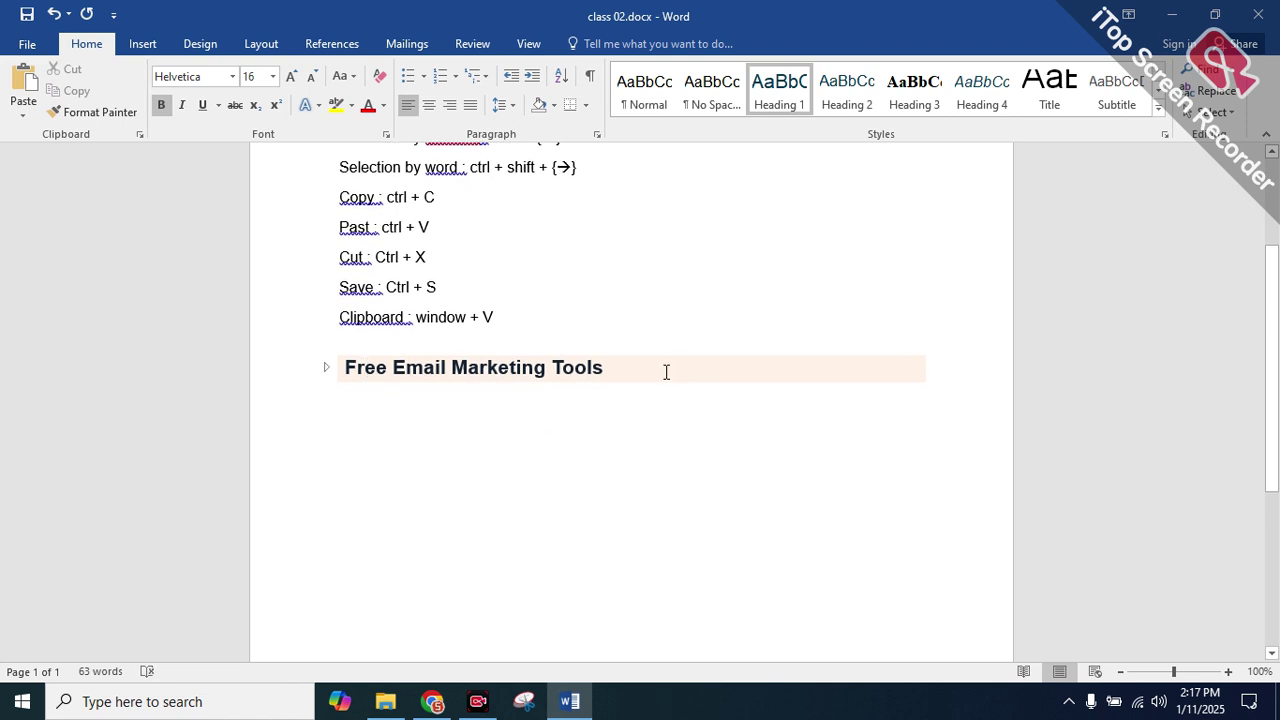
key("Delete")
key("Return")
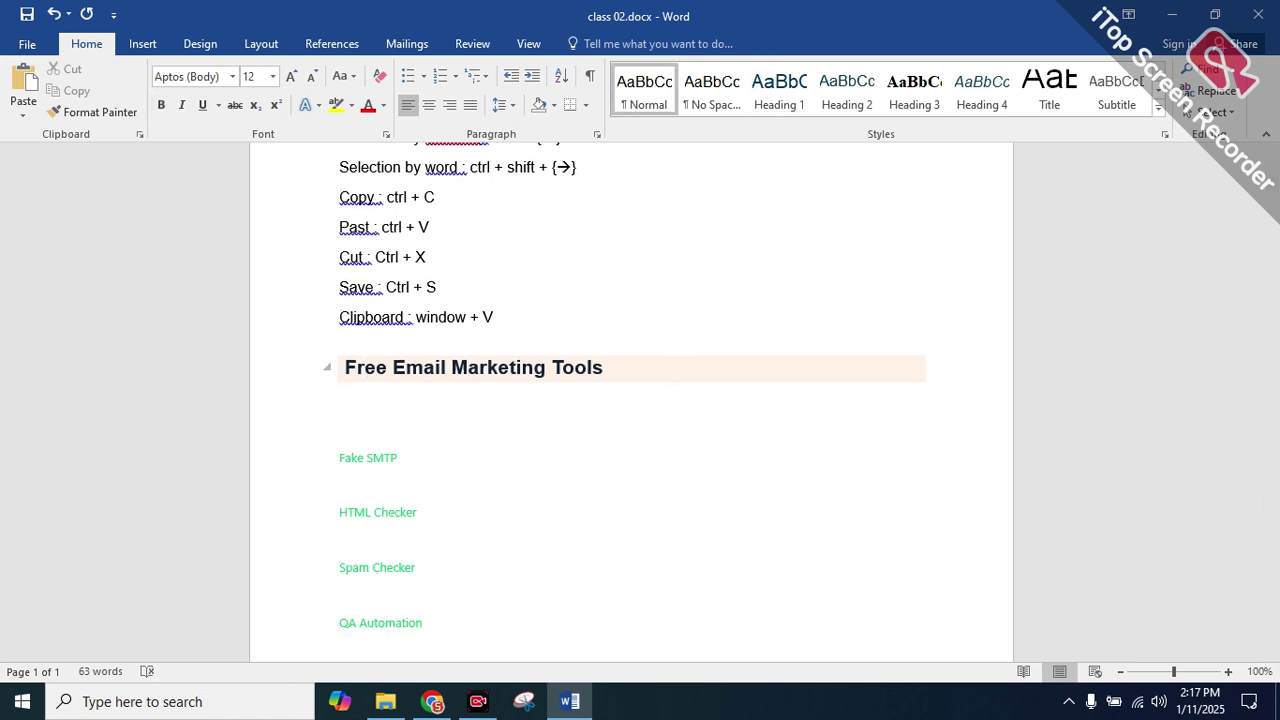
scroll(623, 314, "down", 1)
scroll(646, 320, "up", 4)
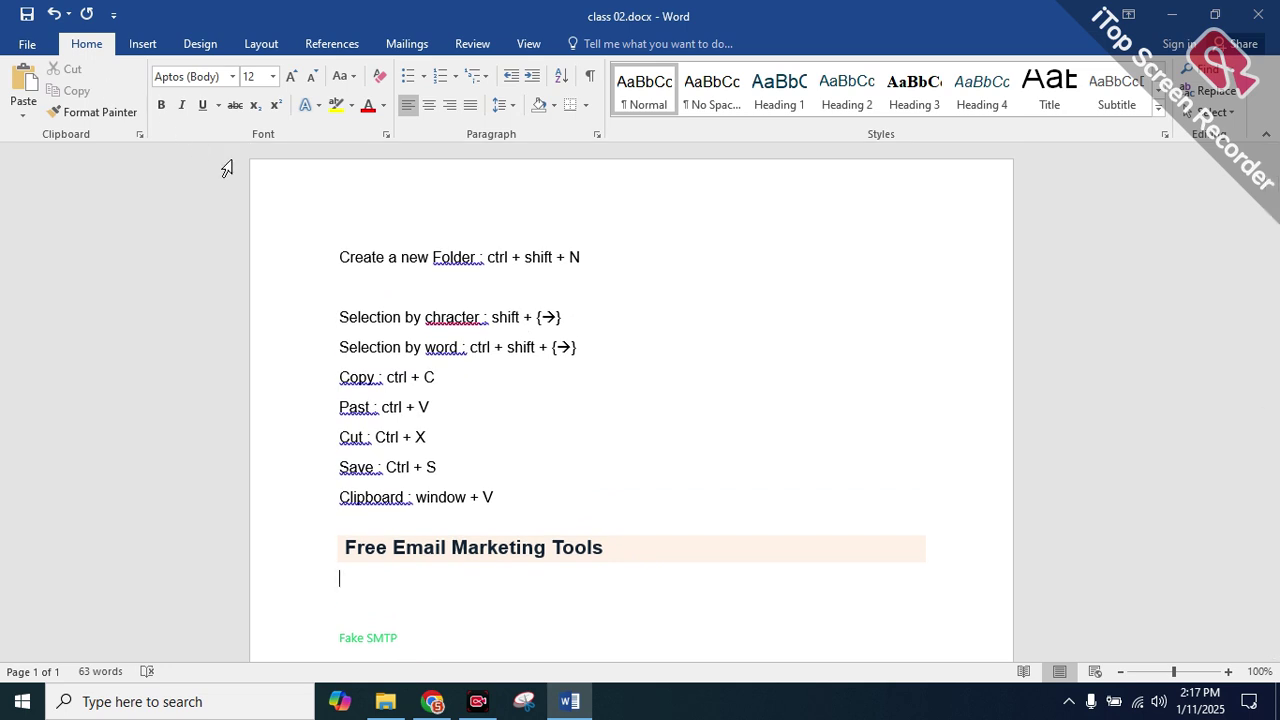
scroll(532, 310, "down", 2)
scroll(532, 310, "down", 8)
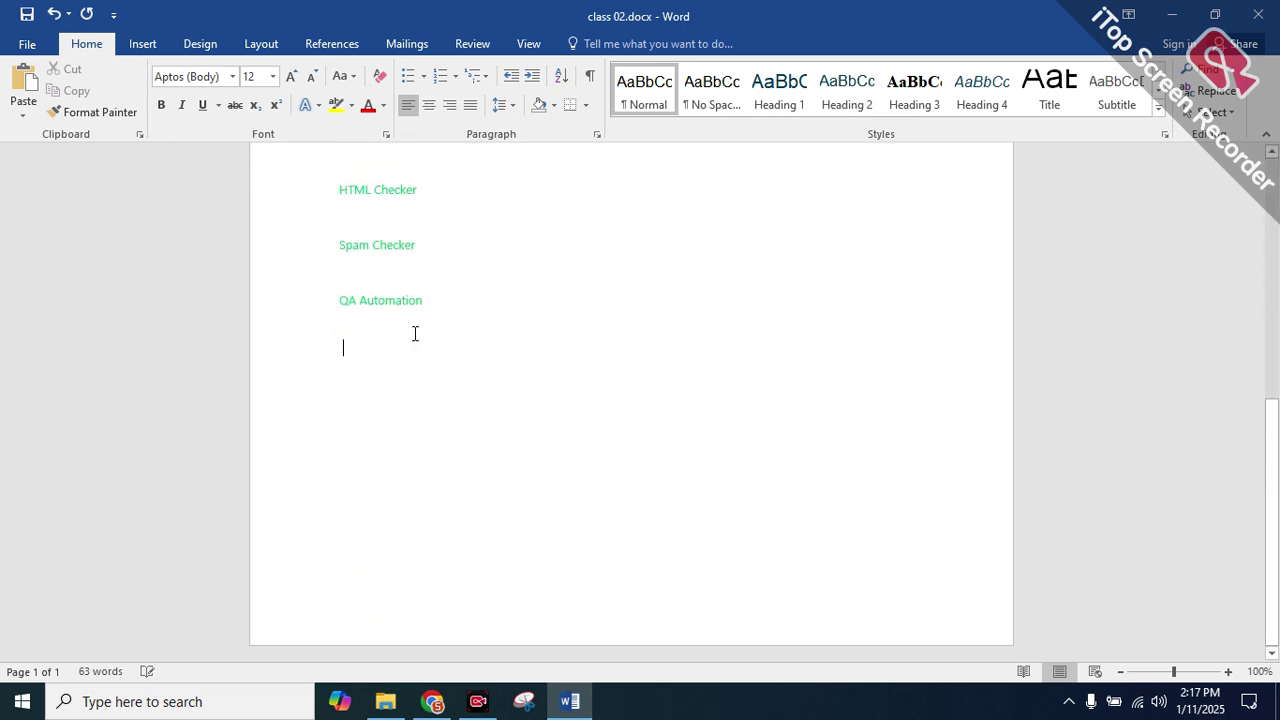
scroll(400, 330, "up", 6)
Collapse the heading, then add blank lines below it and after the Clipboard line
left_click(327, 360)
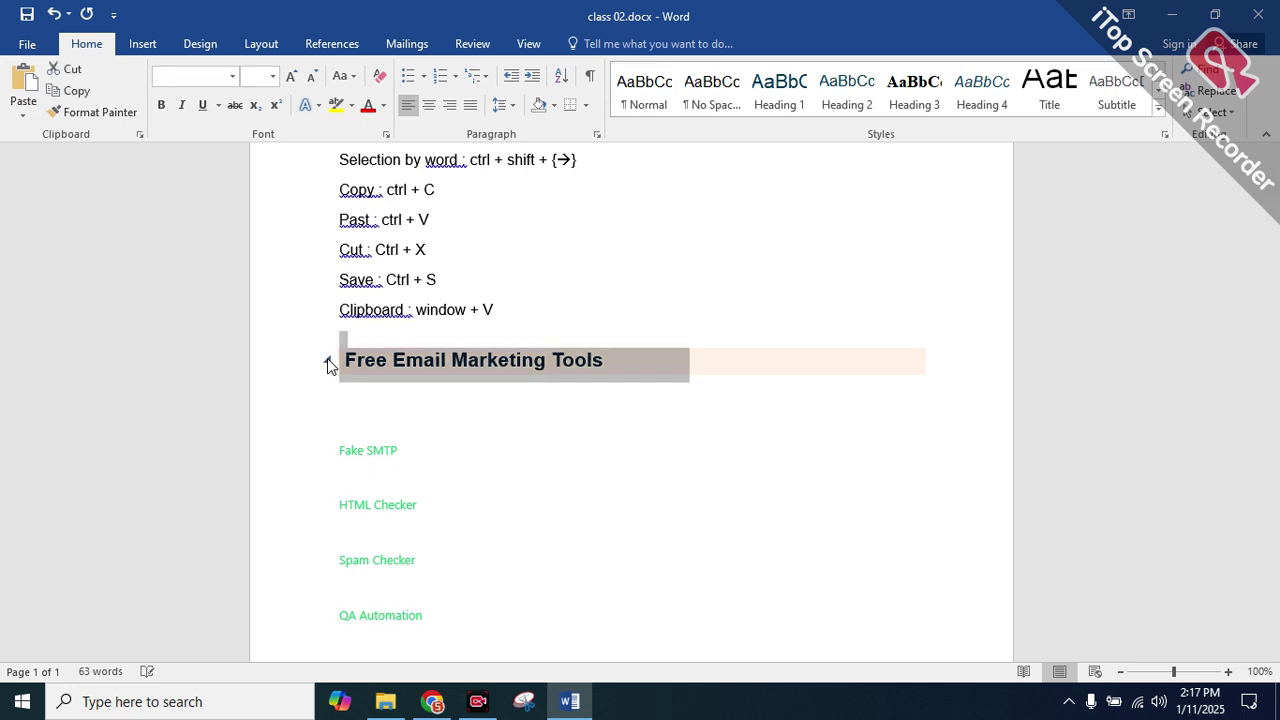
left_click(329, 359)
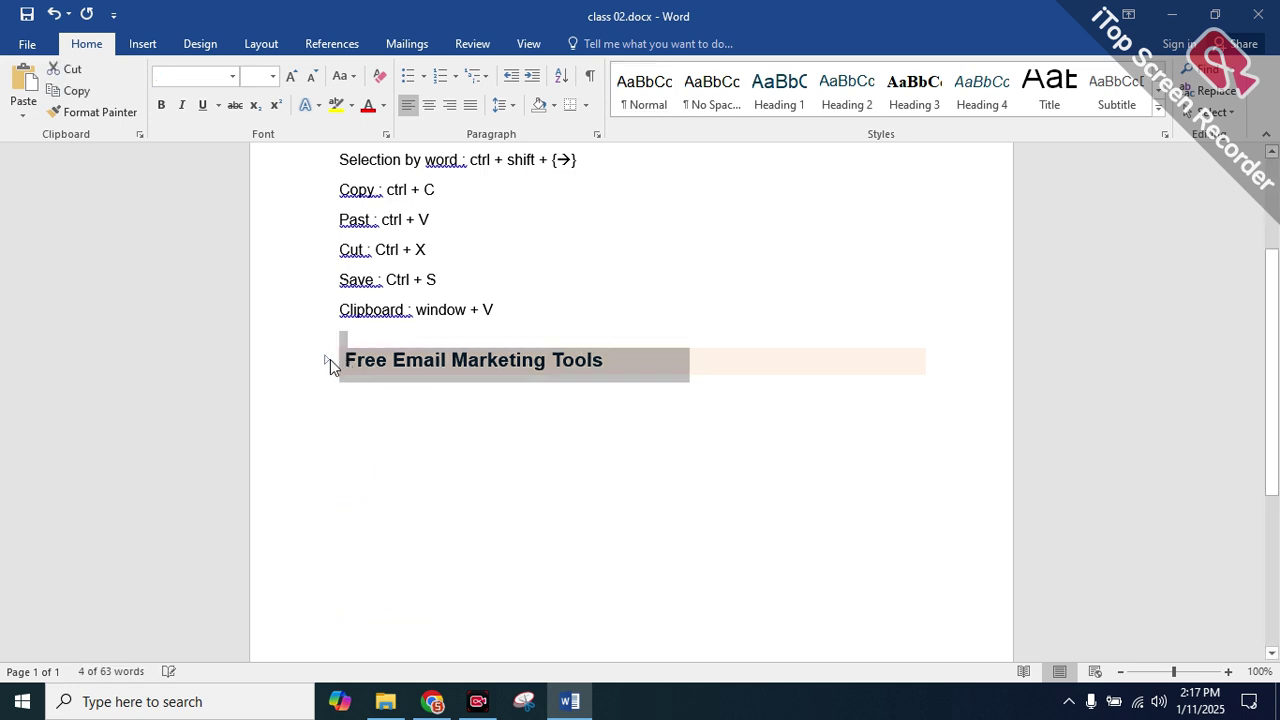
left_click(500, 414)
left_click(577, 317)
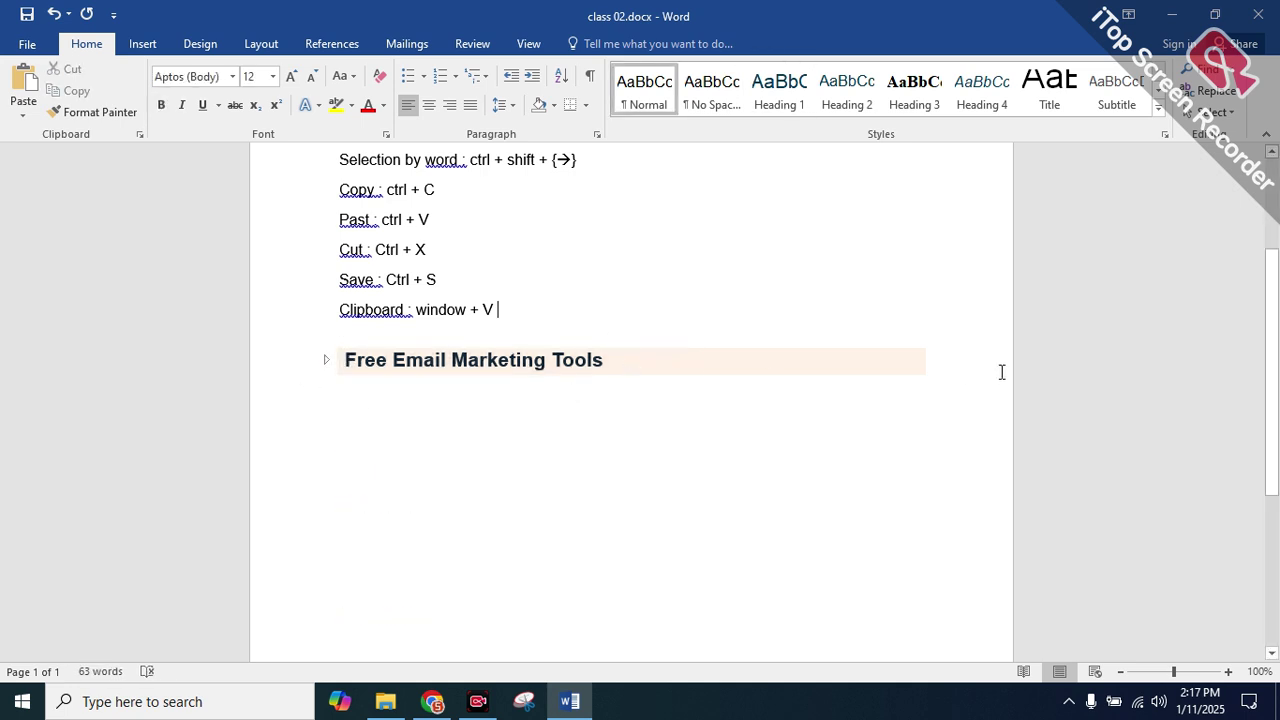
left_click(913, 360)
key("Return")
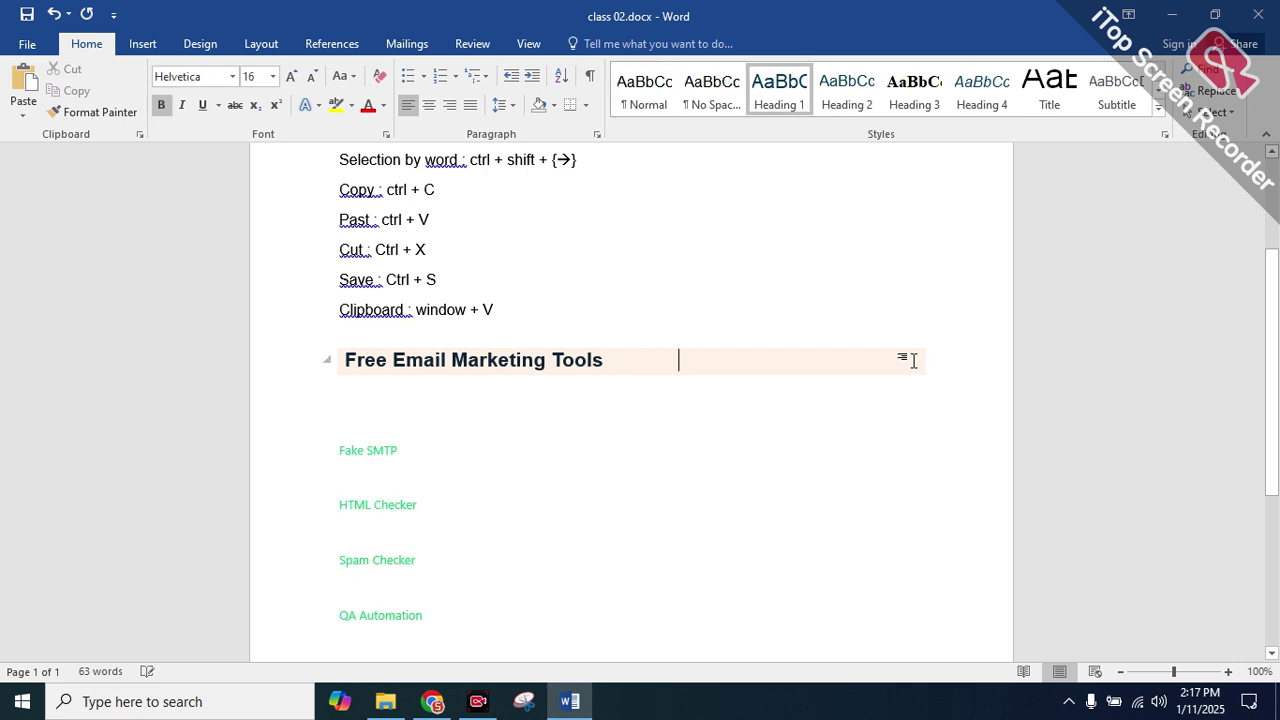
key("Return")
key("Return")
key("Return")
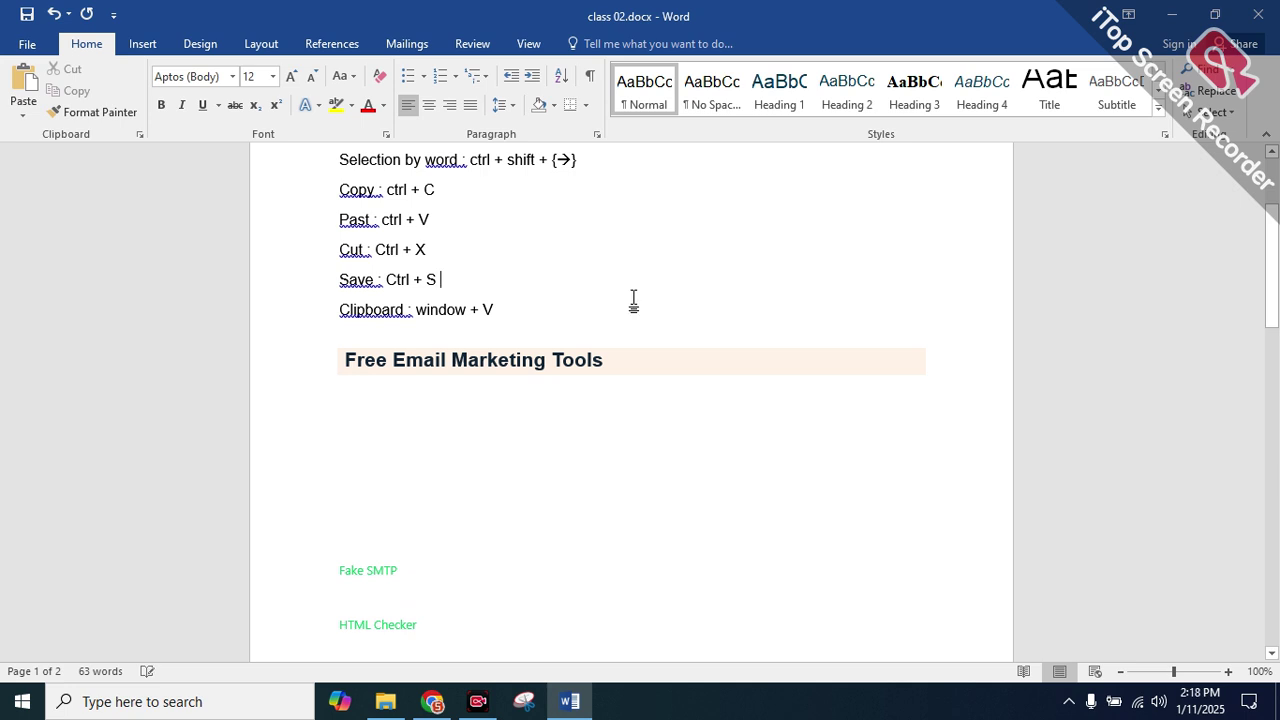
left_click(514, 312)
key("Return")
key("Return")
key("Return")
key("Return")
key("Return")
key("Return")
key("Return")
key("Return")
key("Return")
key("Return")
key("Return")
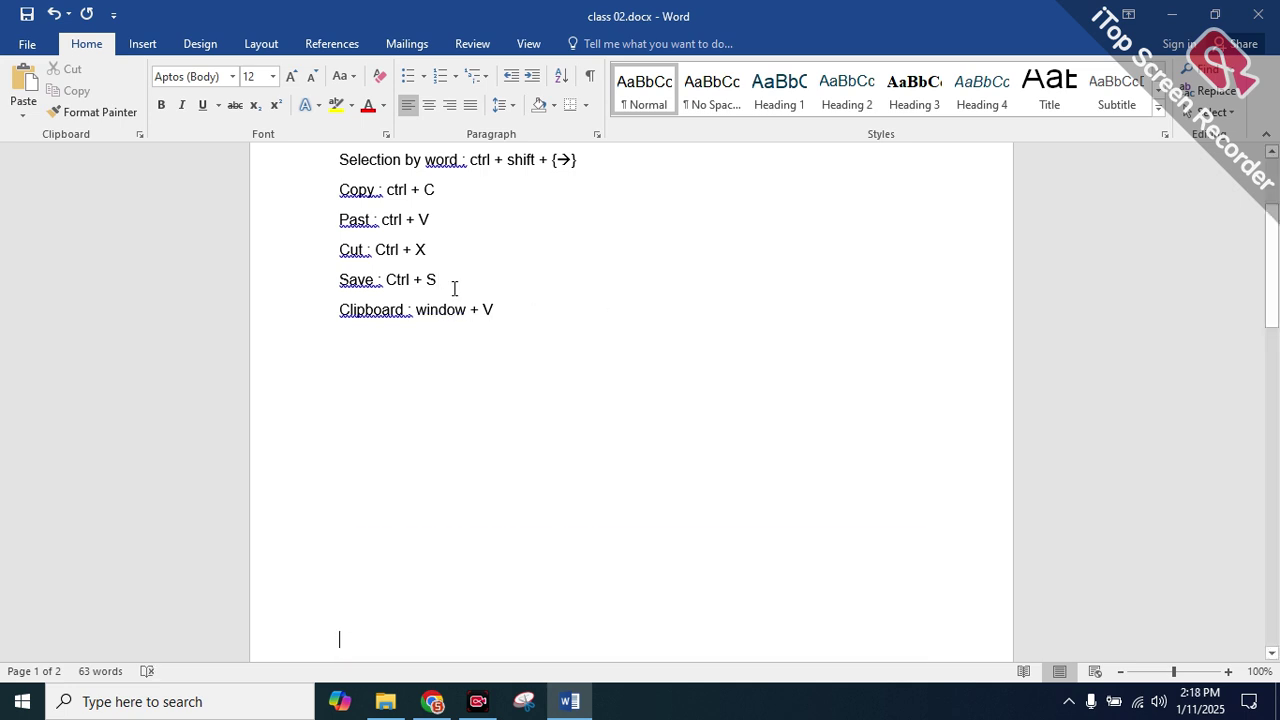
Undo the extra blank lines and type 'Font _-' and 'Style :' lines
key("ctrl+z")
type("Fb")
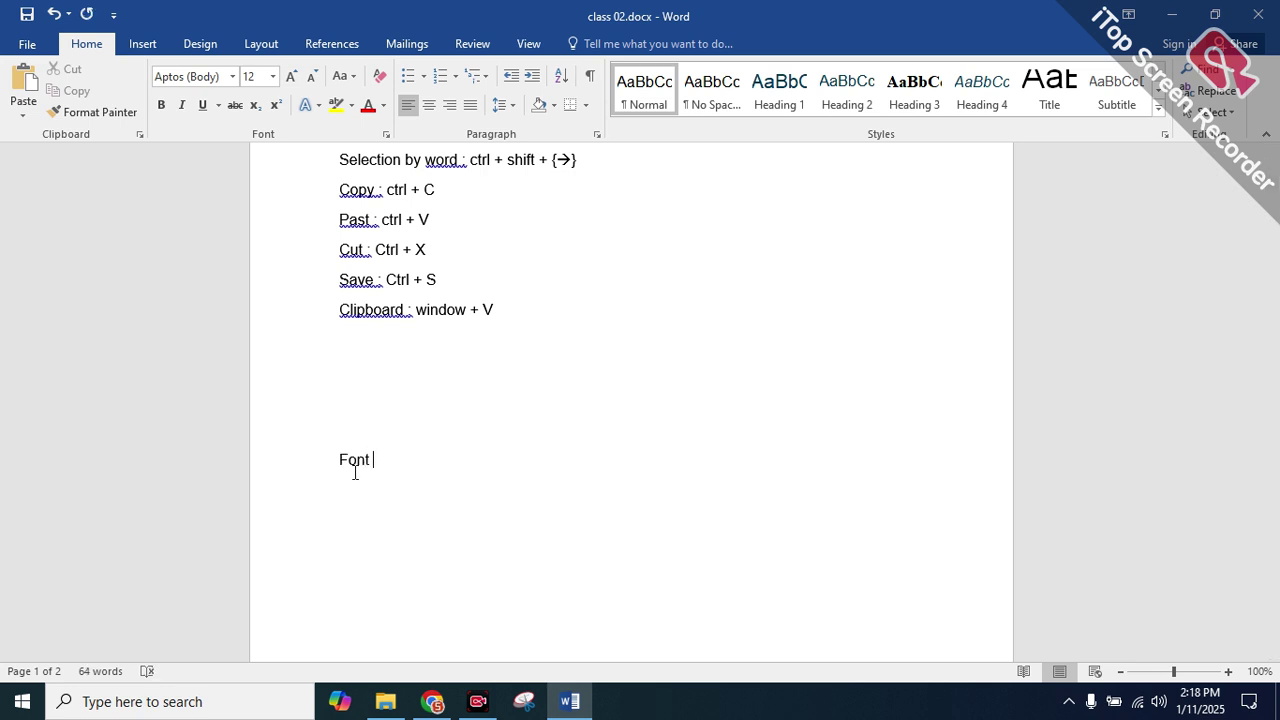
type("_-")
key("Return")
key("Return")
type("volo")
key("BackSpace")
key("BackSpace")
type("style :")
Add Color, Background and Size lines below Style, fixing the typo in Size
key("Return")
type("color")
key("Return")
type("background")
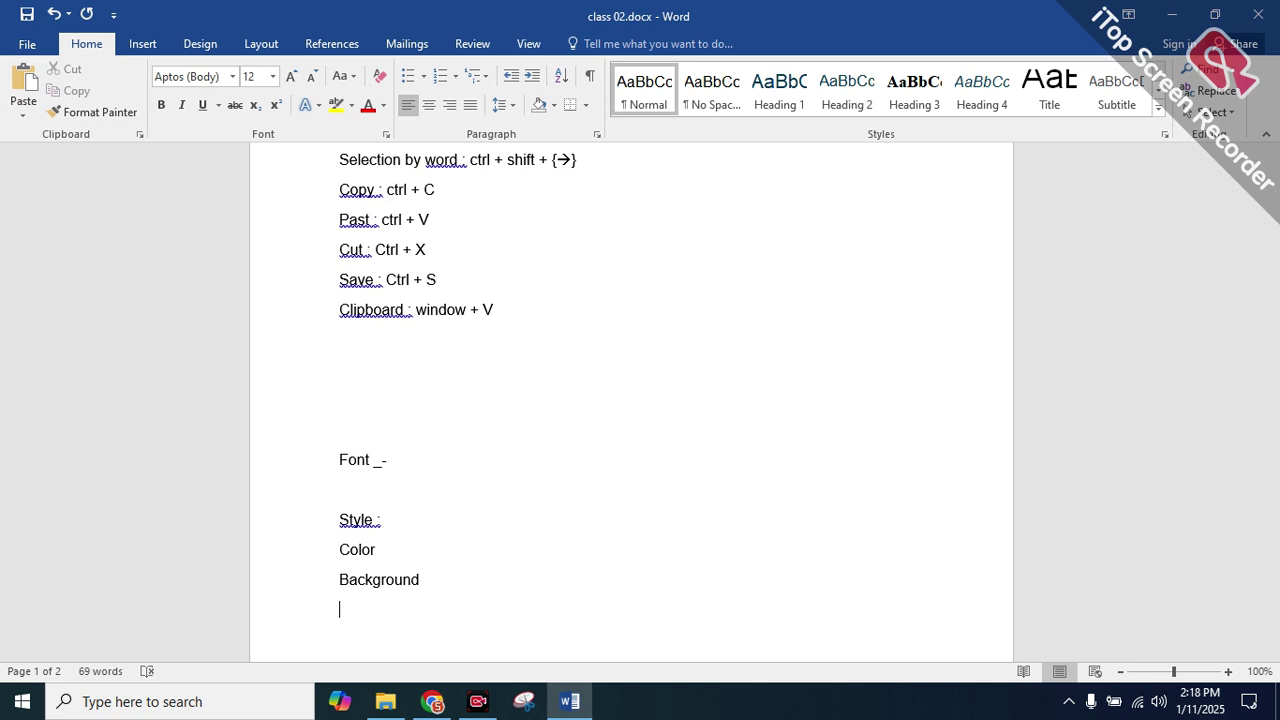
type("sixe")
key("BackSpace")
key("BackSpace")
key("BackSpace")
type("iz")
scroll(411, 492, "down", 1)
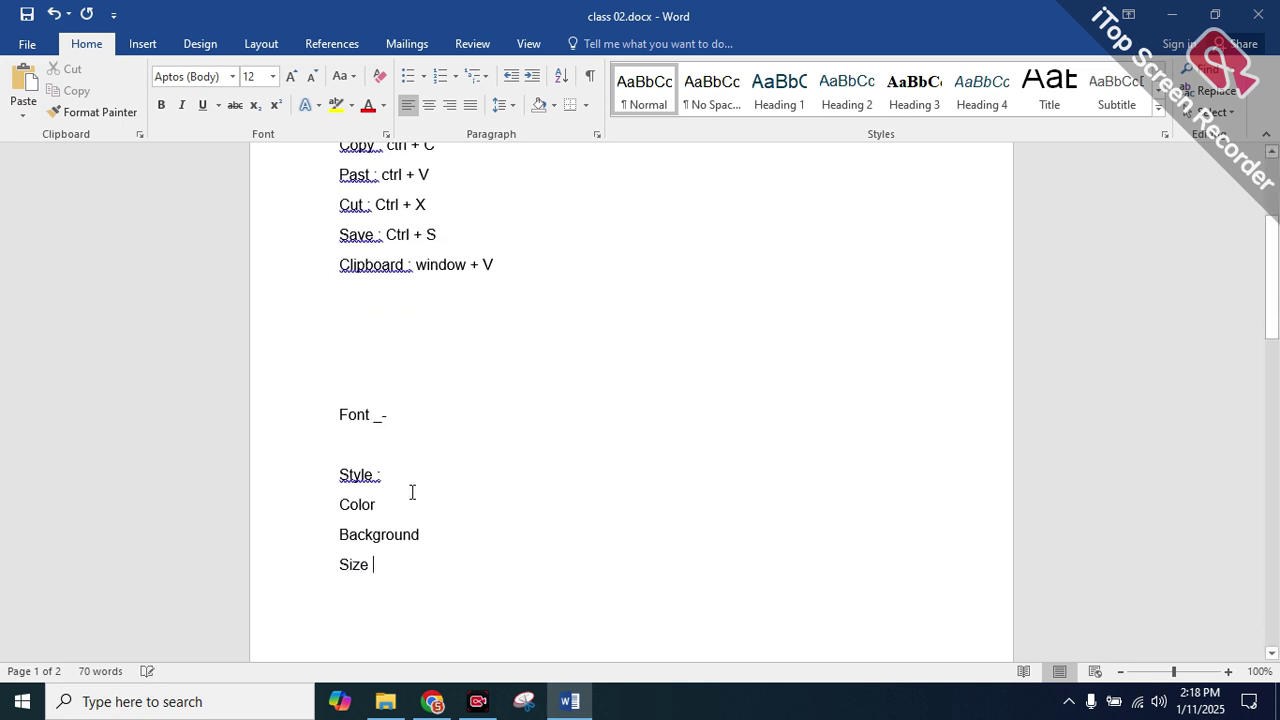
double_click(405, 418)
Select the 'Font _-' line and open the font name box, currently showing Aptos (Body)
left_click(405, 420)
left_click(323, 414)
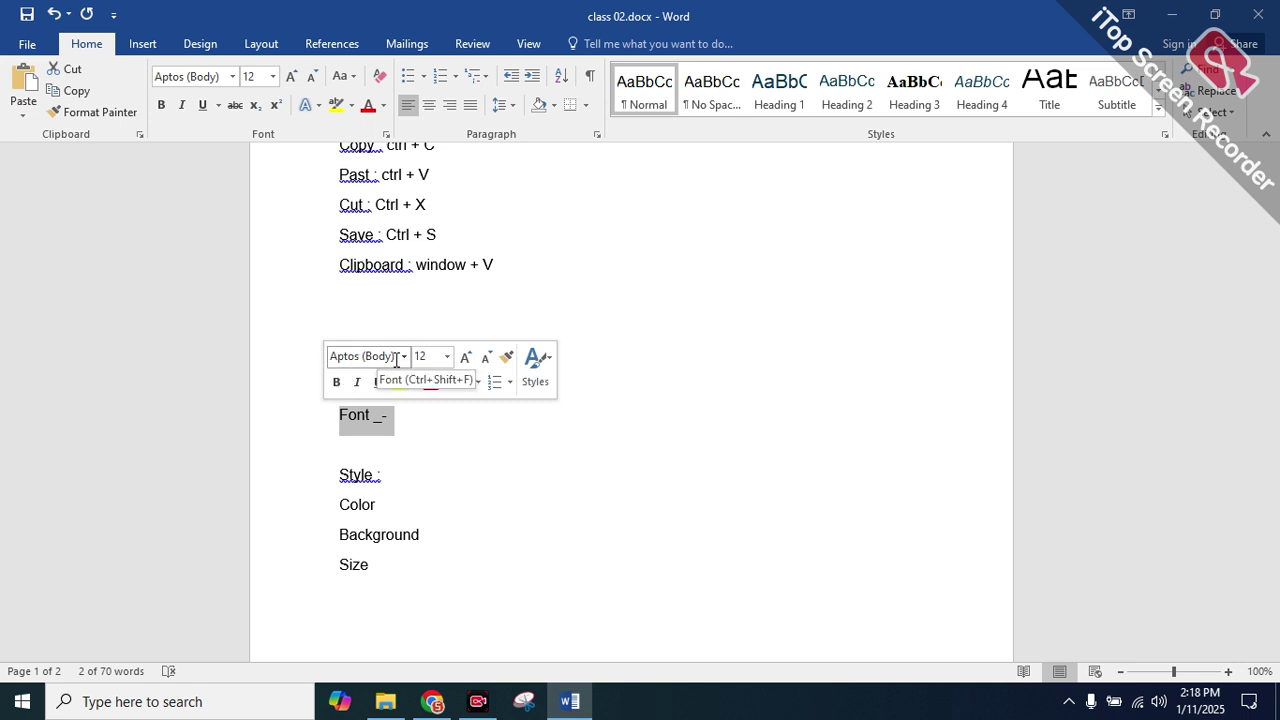
left_click(365, 358)
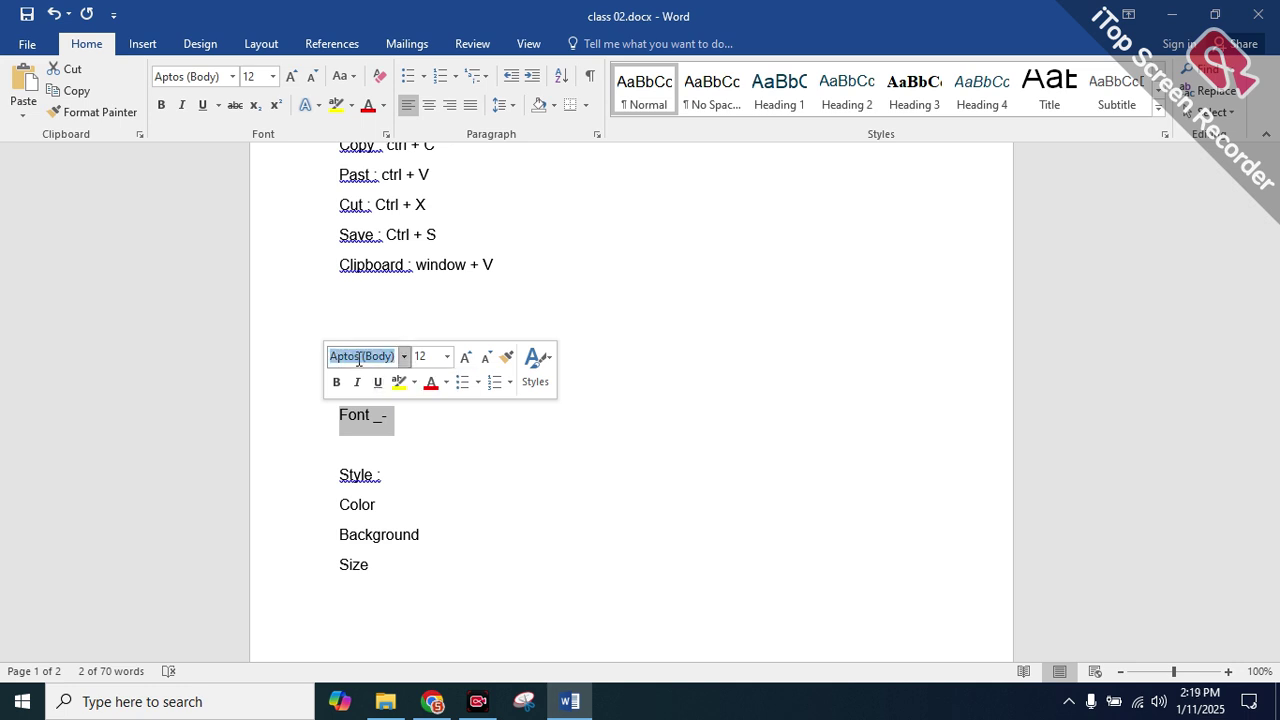
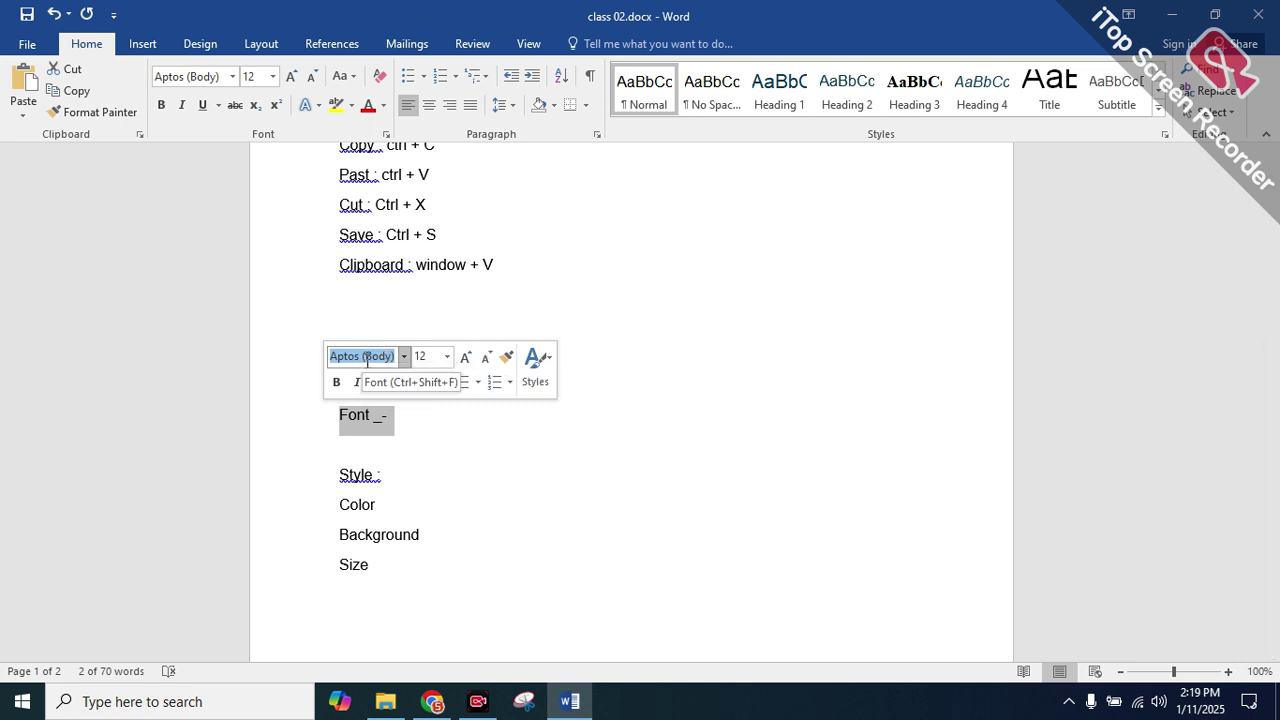
Select the 'Font _-' line and browse the font list without changing the font
left_click(559, 504)
left_click_drag(403, 417, 314, 411)
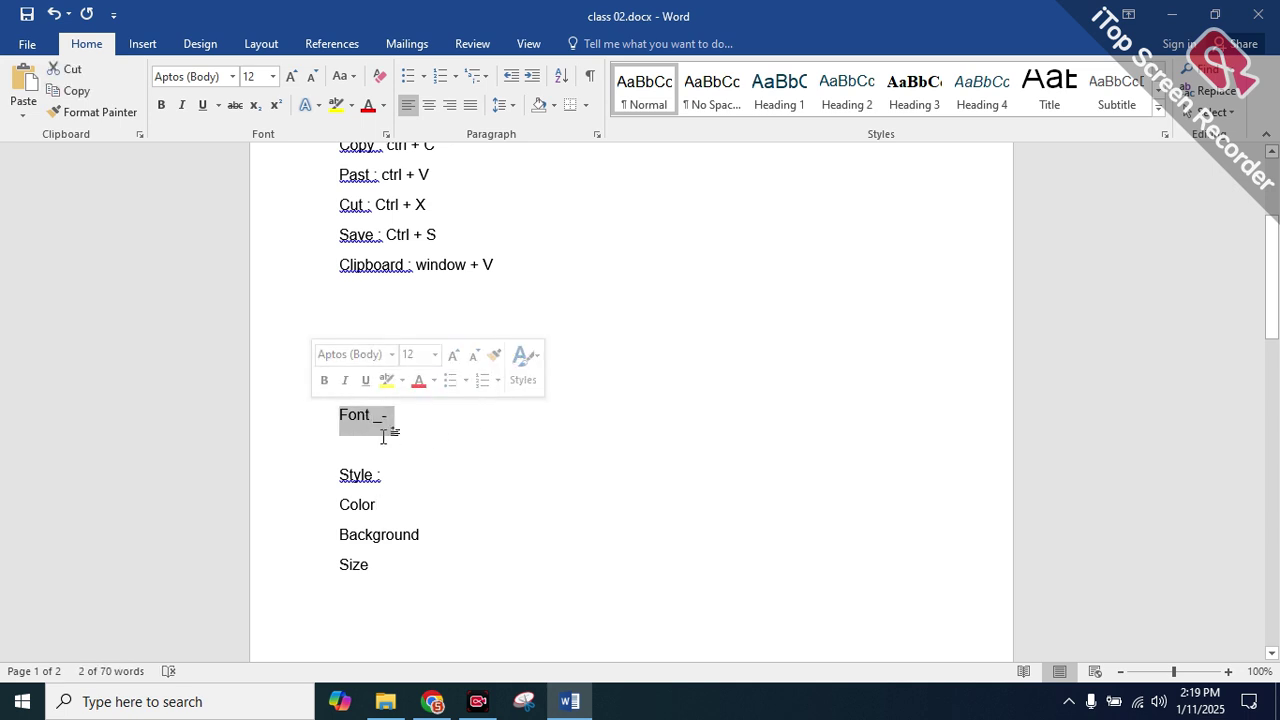
left_click_drag(398, 420, 354, 420)
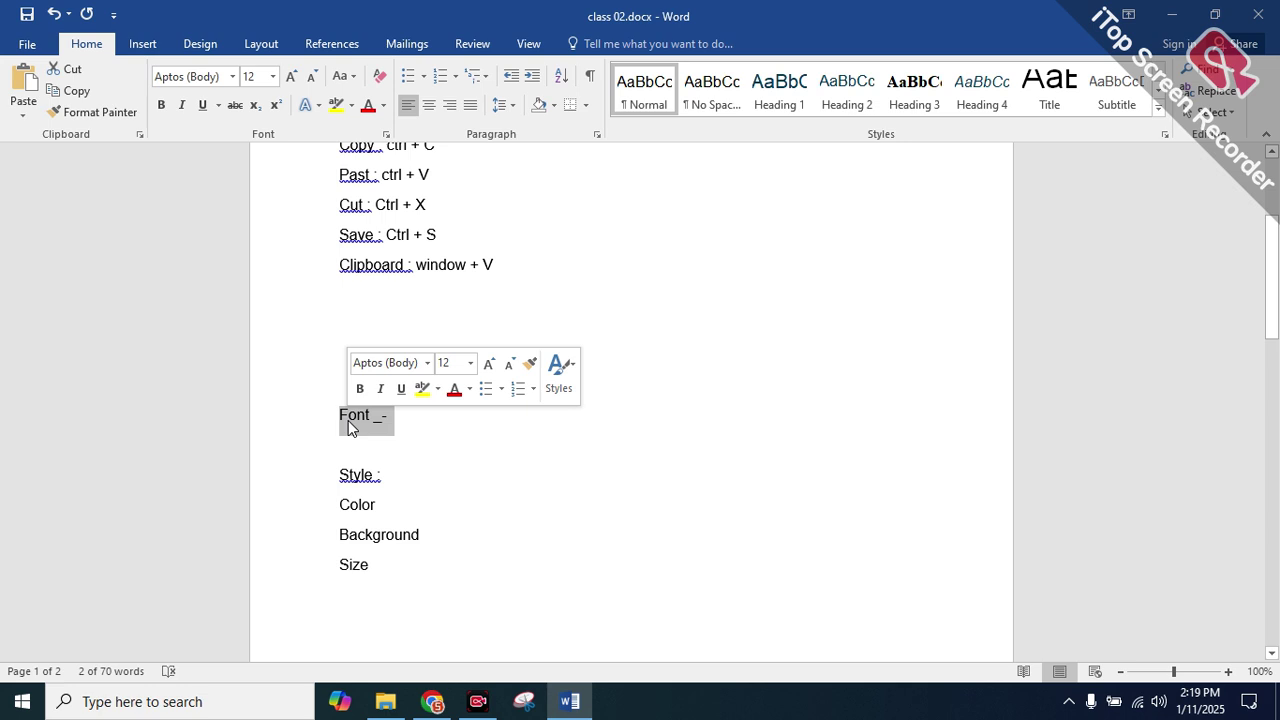
left_click(193, 77)
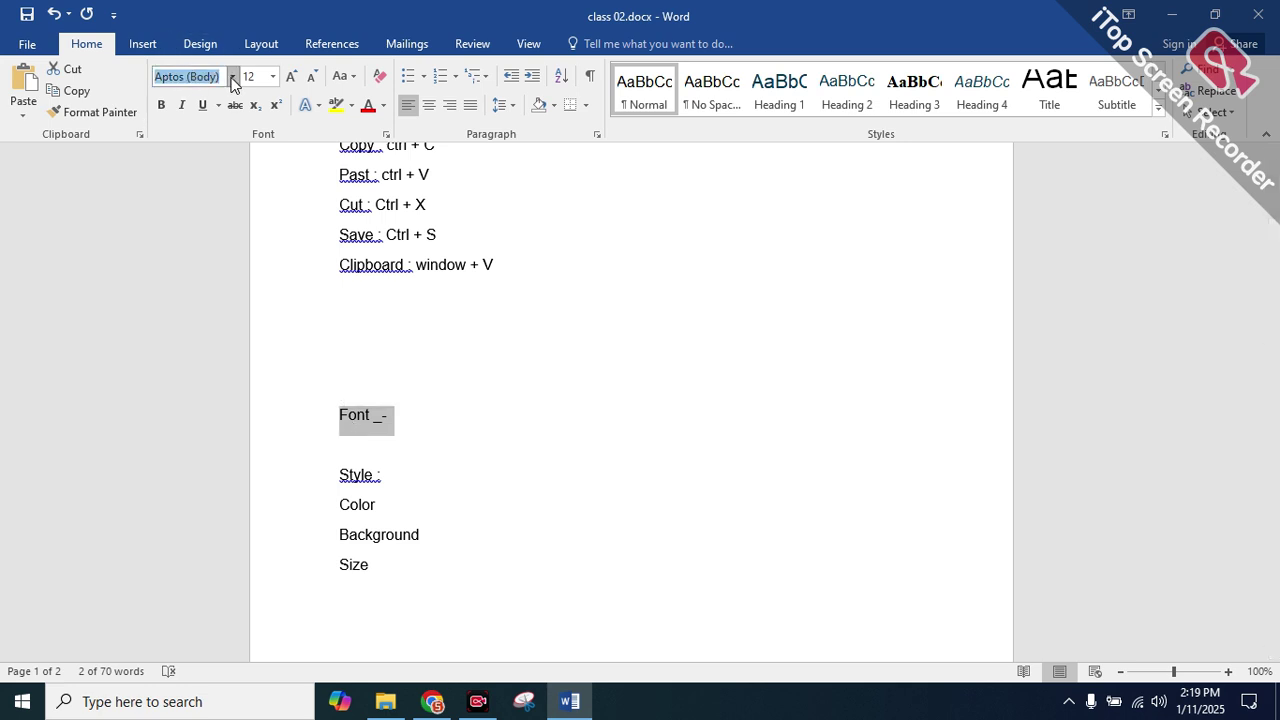
double_click(212, 77)
left_click(233, 77)
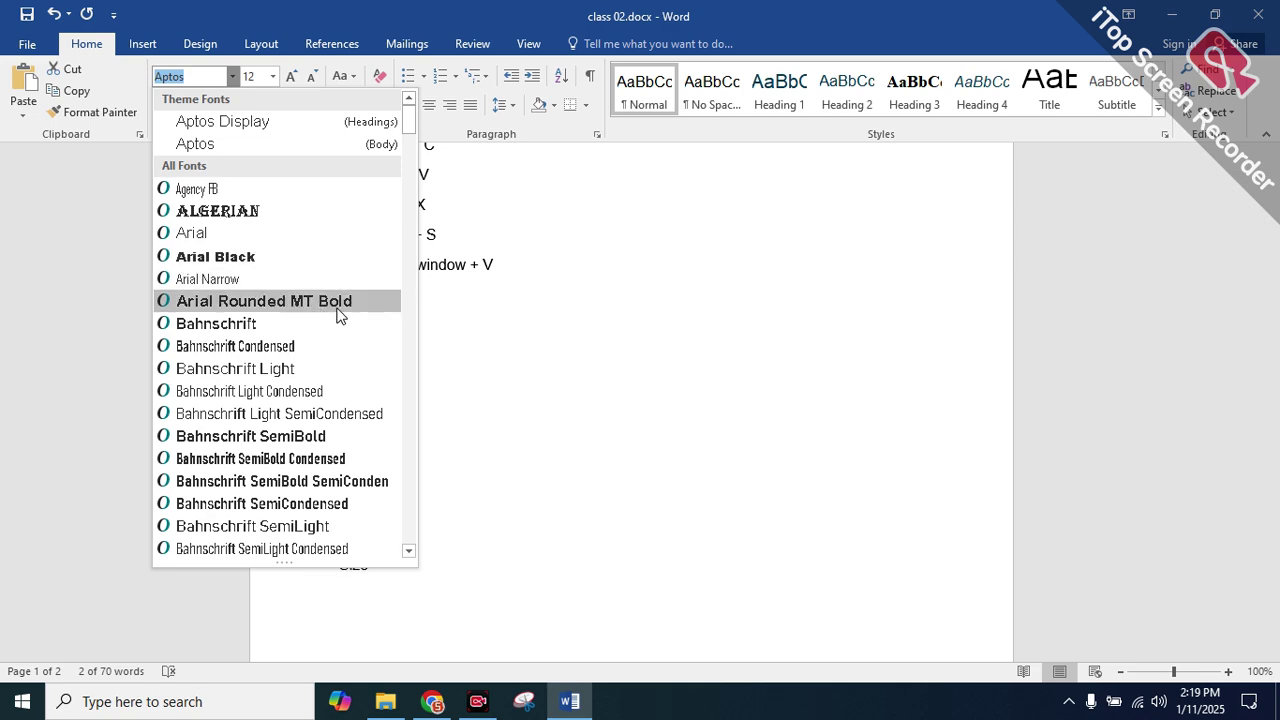
scroll(355, 318, "down", 8)
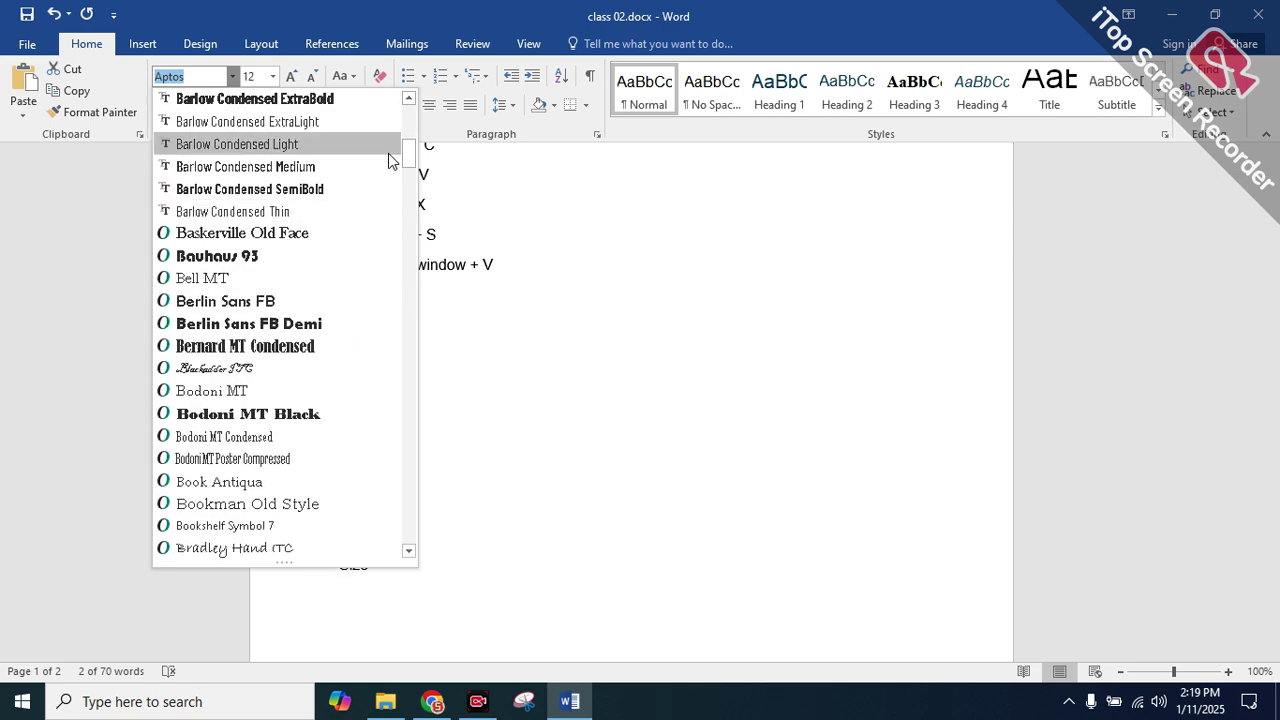
left_click_drag(406, 152, 430, 421)
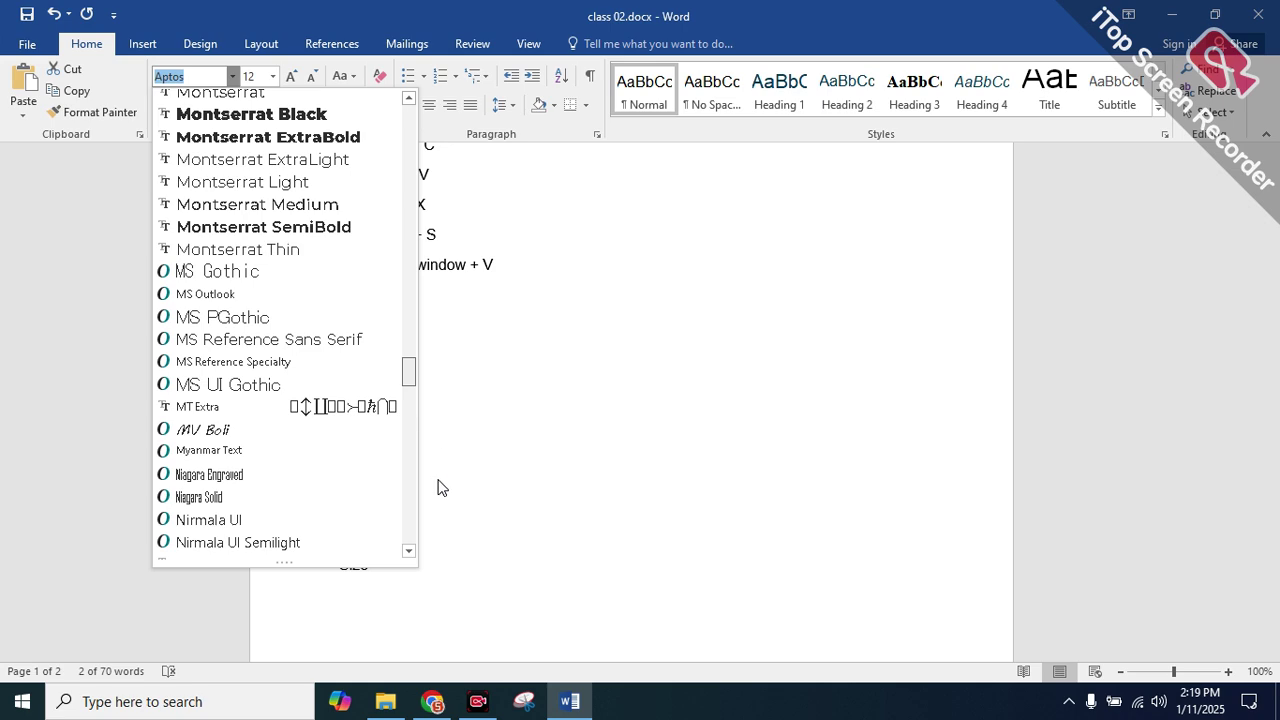
left_click_drag(408, 378, 401, 466)
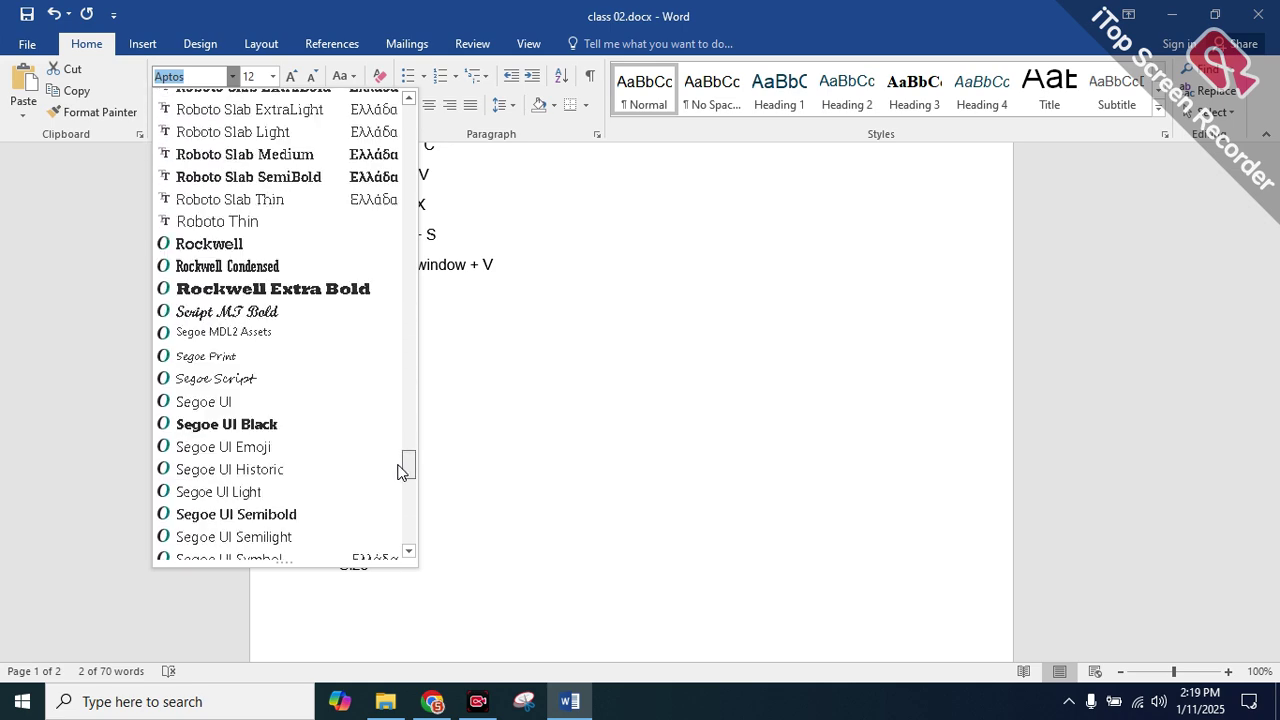
key("Escape")
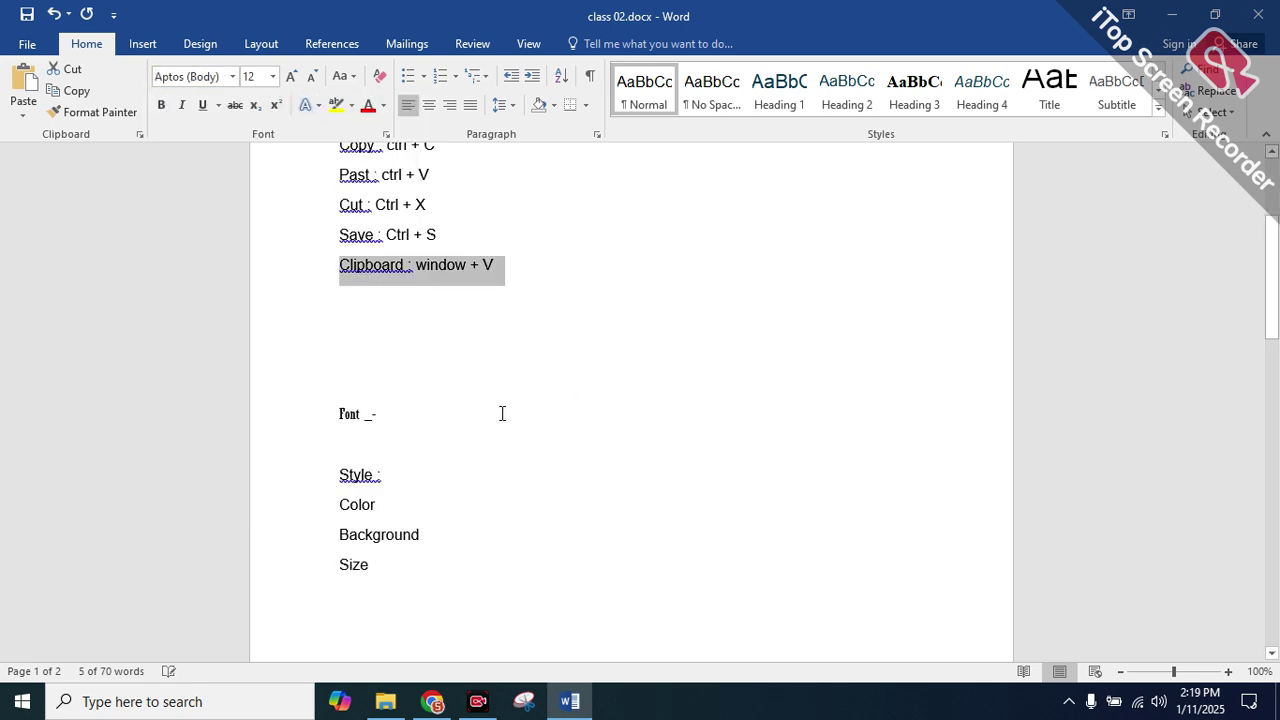
Try Arial Rounded MT Bold and Rockwell Condensed on the line, then settle on Algerian
left_click_drag(400, 414, 314, 420)
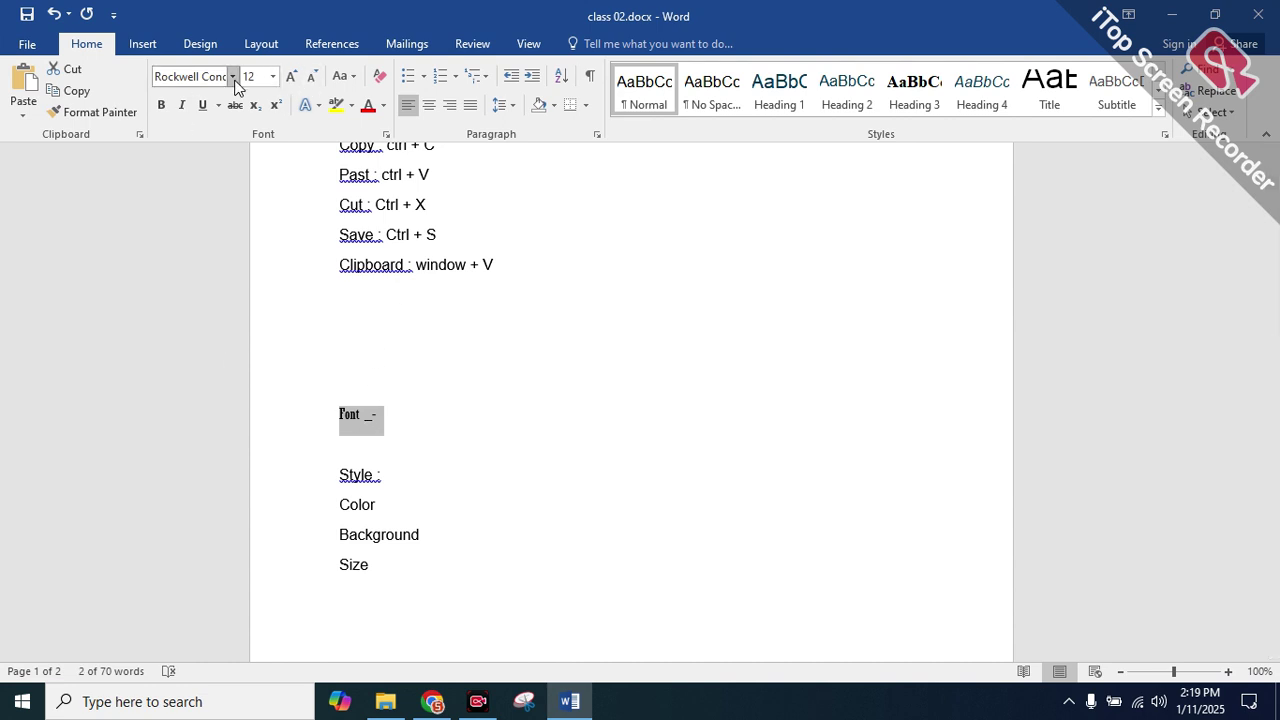
left_click(232, 76)
left_click(248, 343)
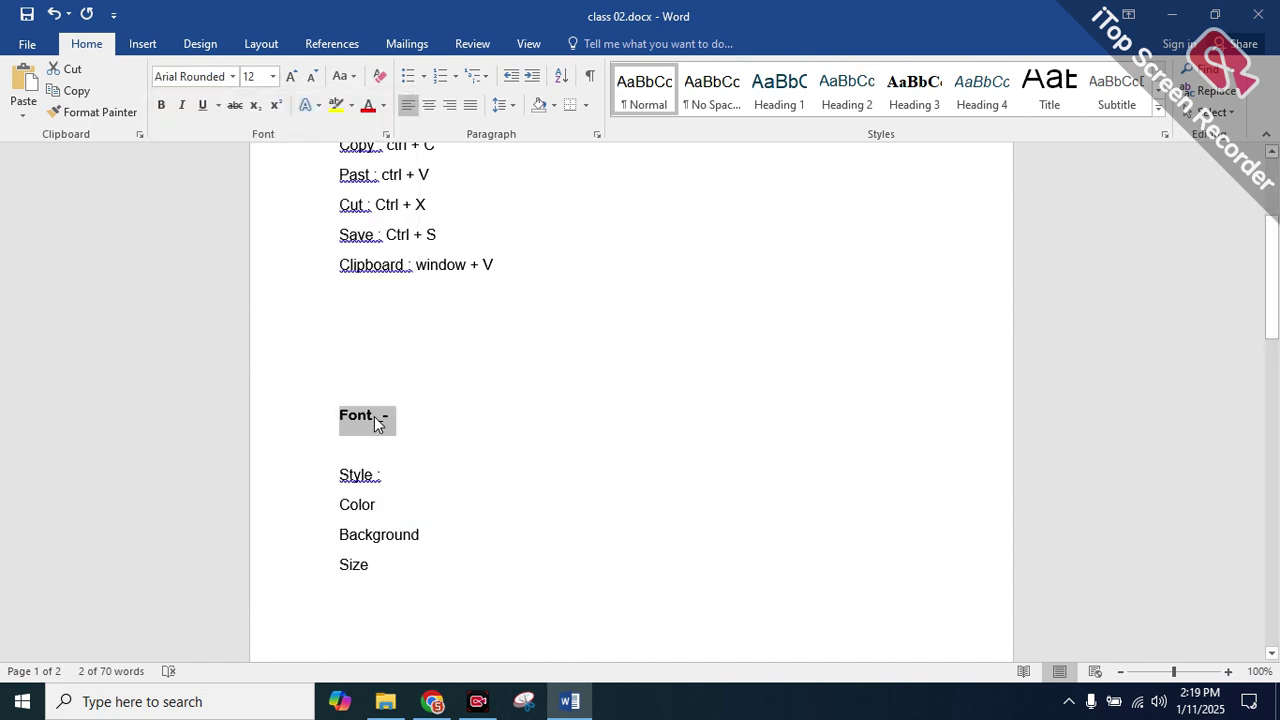
left_click(231, 77)
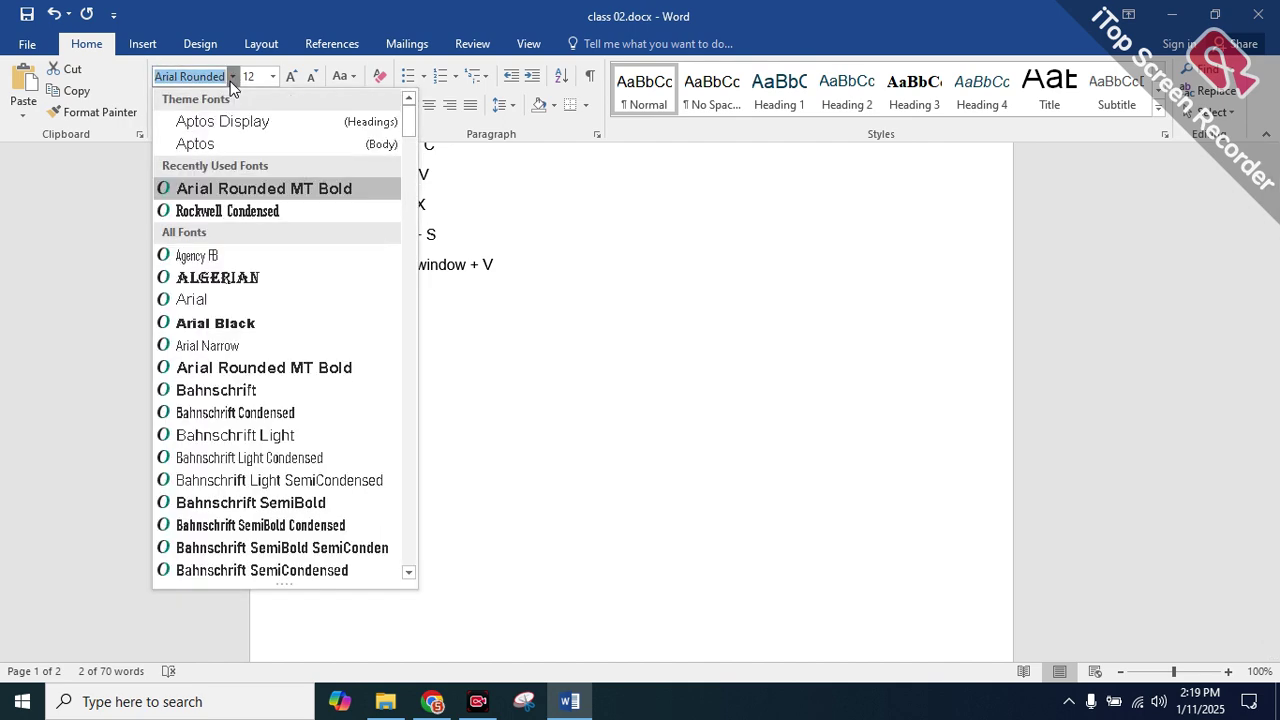
left_click(226, 211)
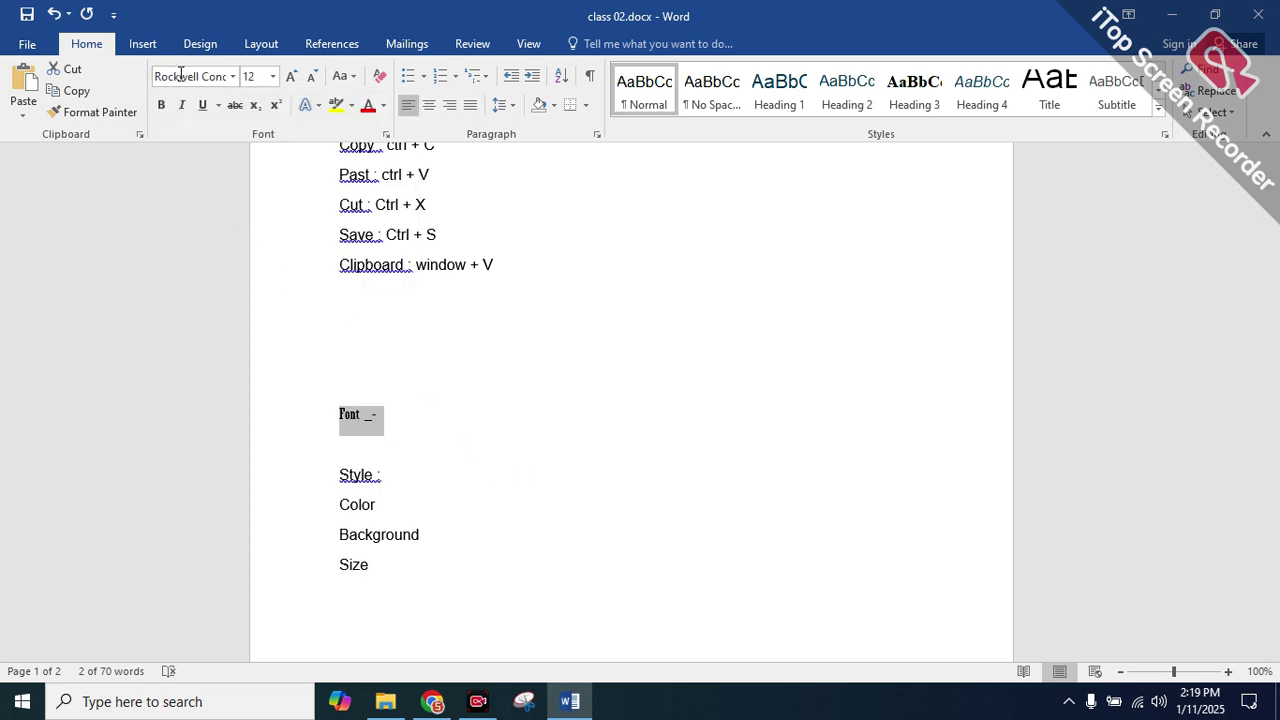
left_click(231, 77)
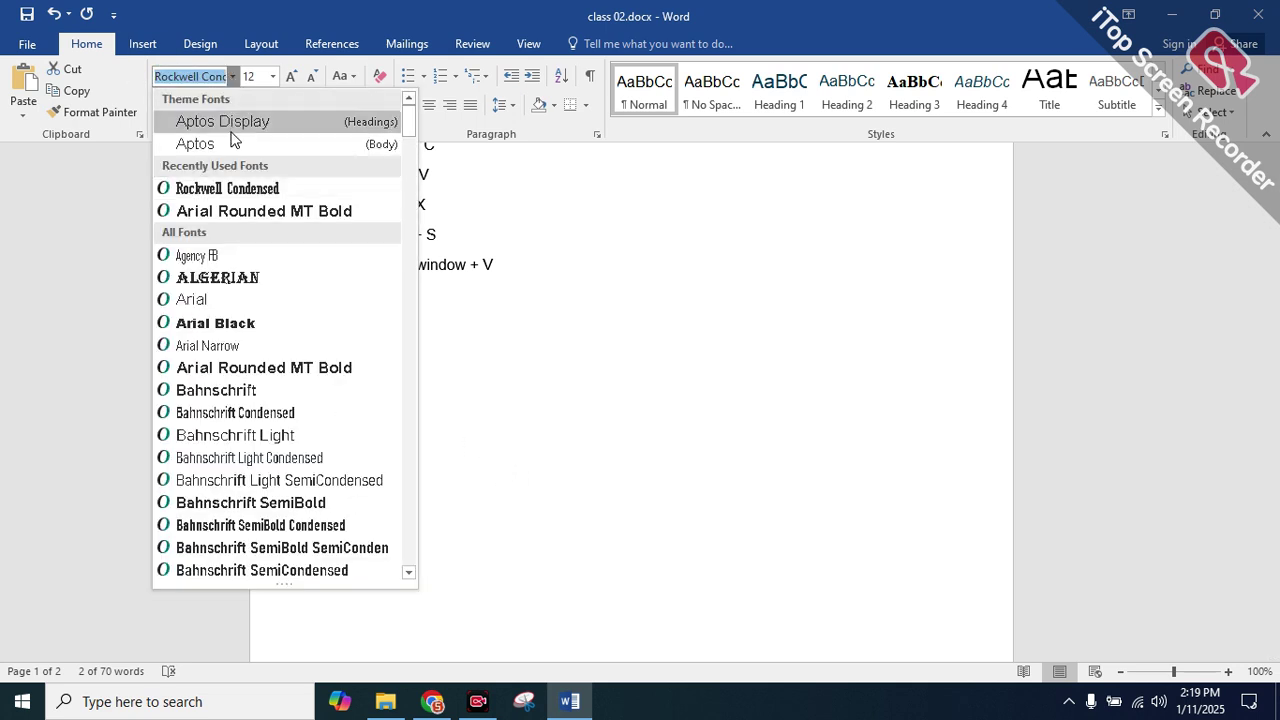
left_click(216, 277)
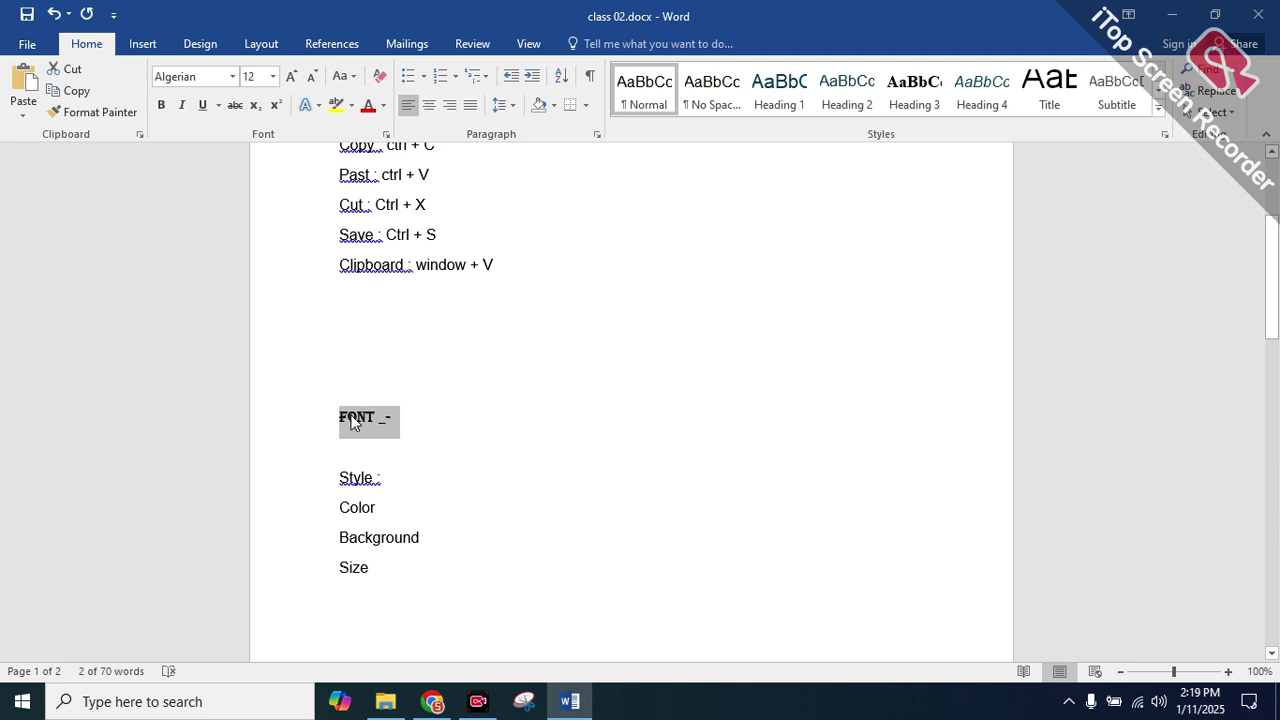
left_click(410, 418)
left_click_drag(410, 418, 313, 420)
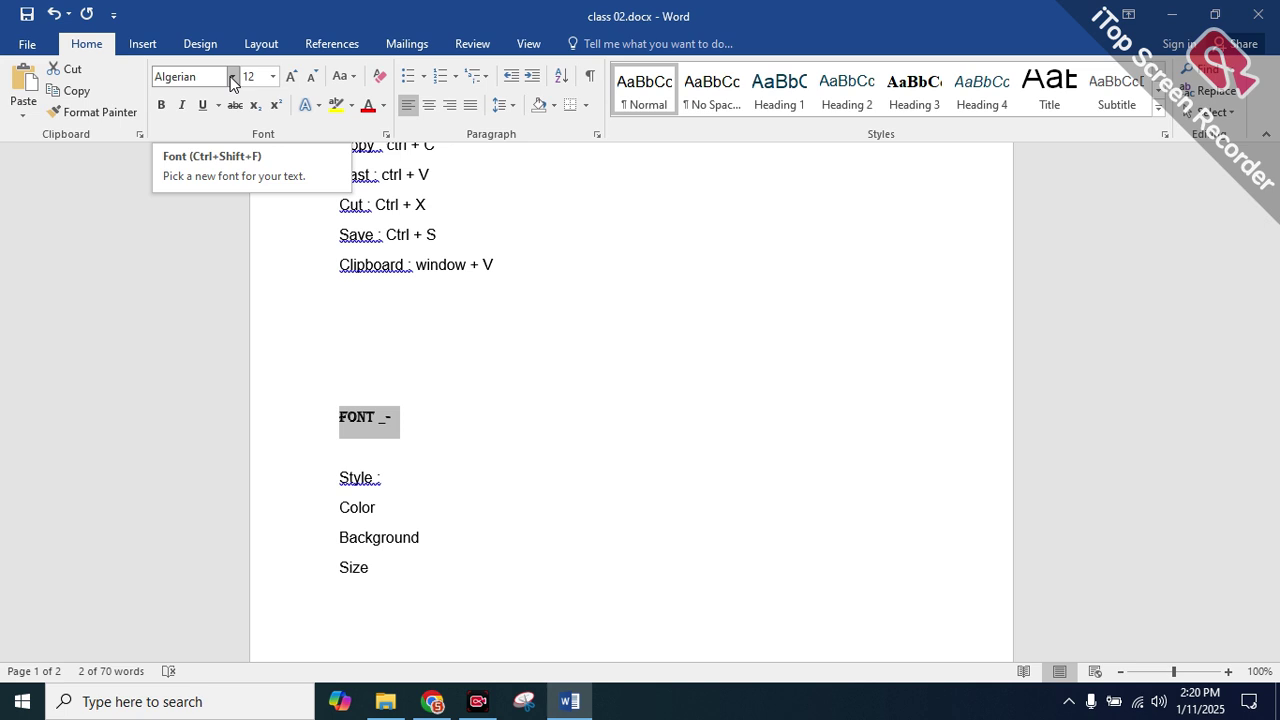
left_click(410, 417)
Start a new line below the Clipboard 'window + V' entry and type 'Font :'
left_click(336, 280)
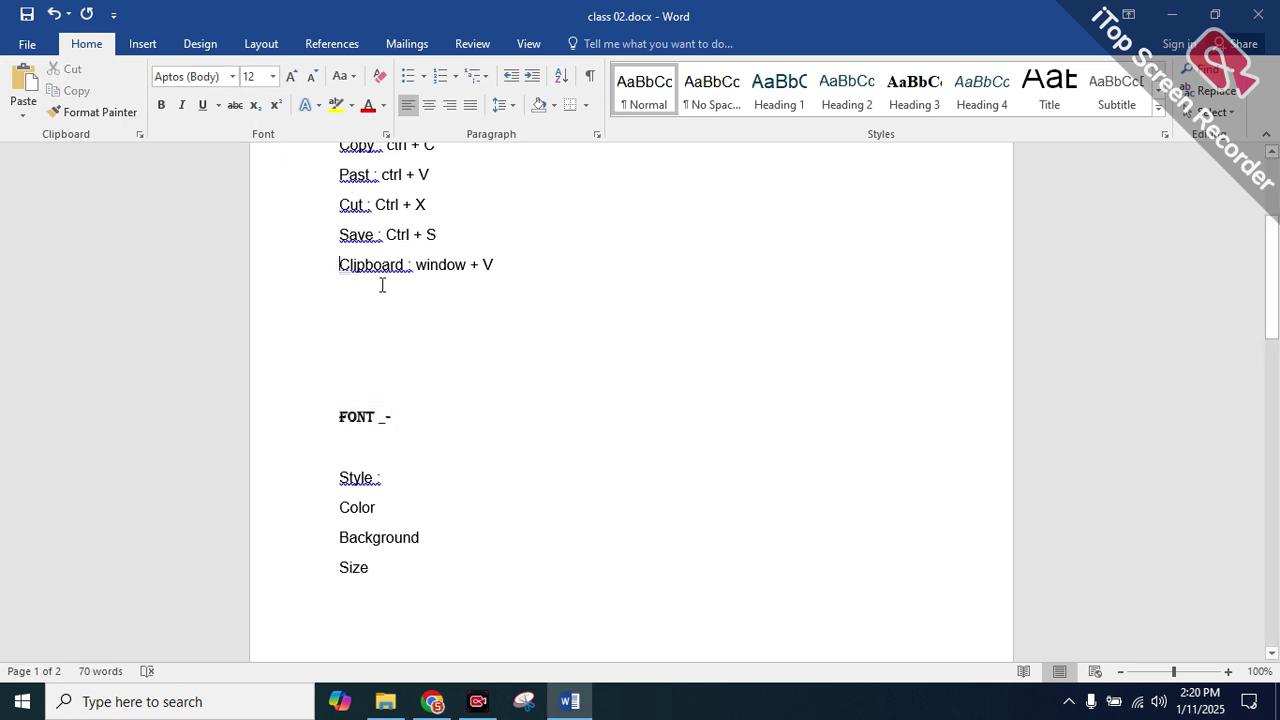
double_click(489, 264)
left_click(500, 264)
key("Return")
type("F")
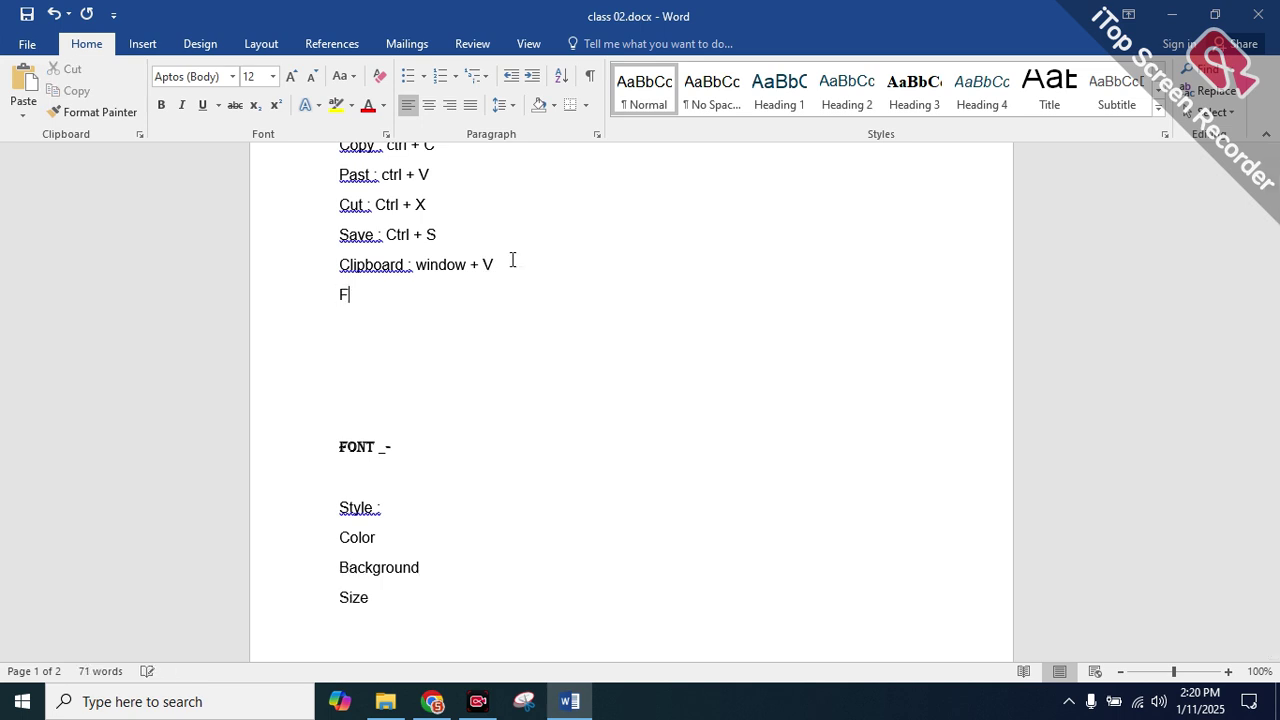
type("ont :")
Inspect the Font dialog and its Text Effects settings via Ctrl+D, closing without changes
key("ctrl+d")
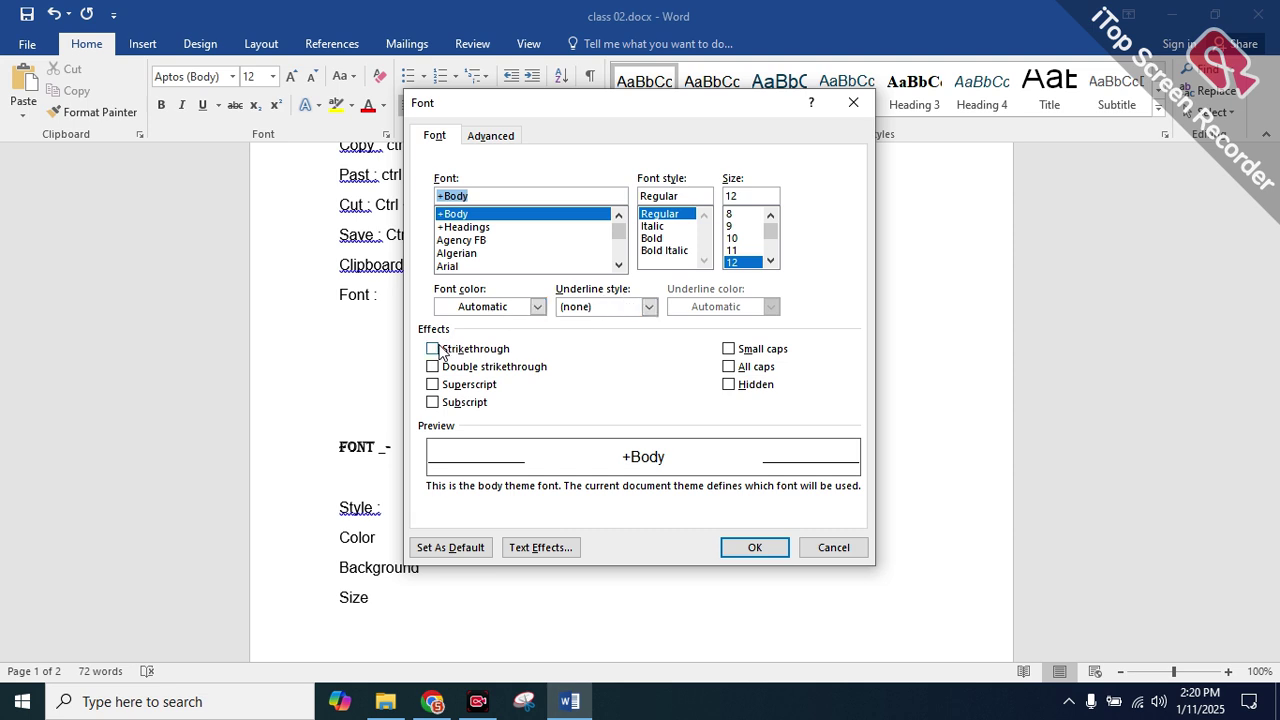
scroll(468, 400, "down", 5)
scroll(470, 407, "down", 10)
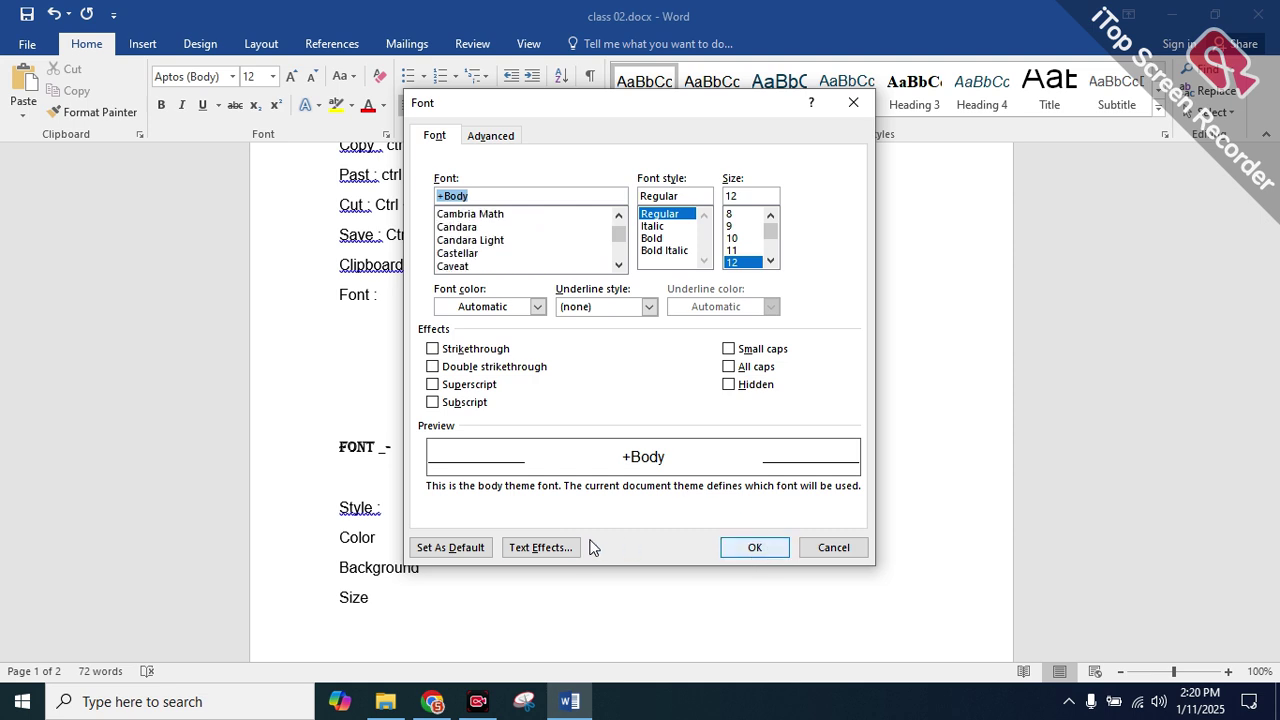
left_click(540, 547)
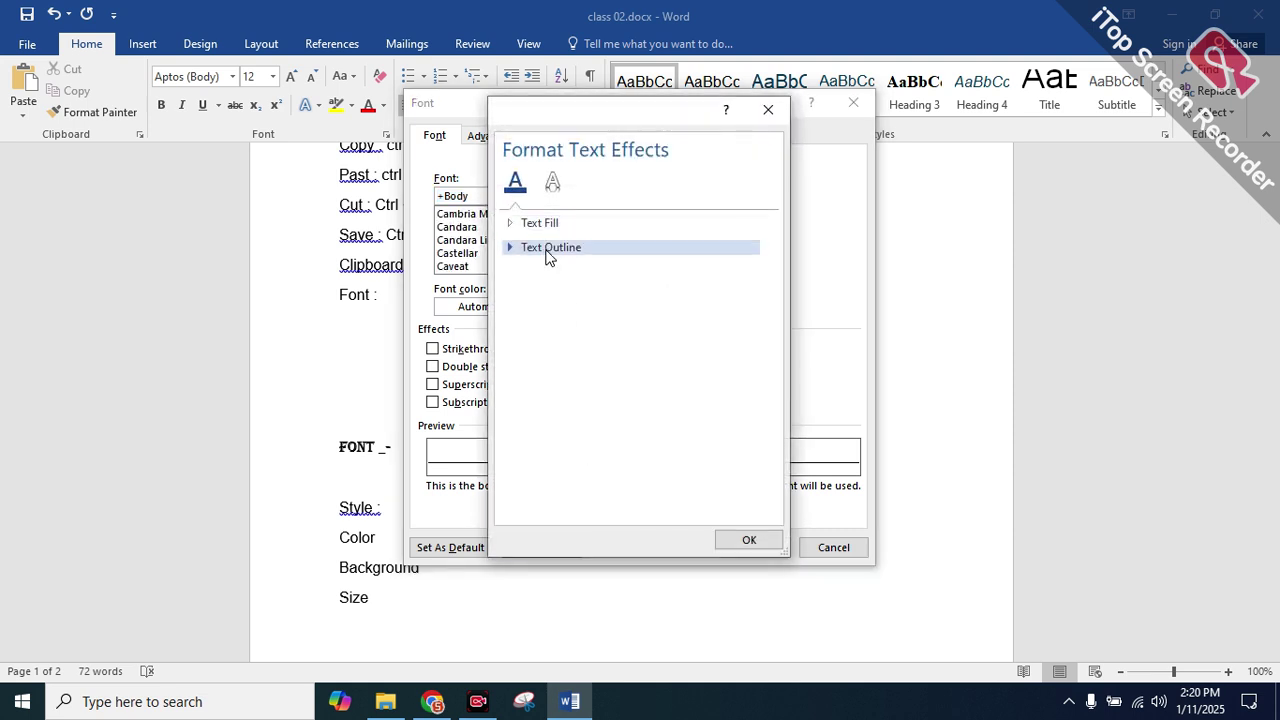
left_click(852, 103)
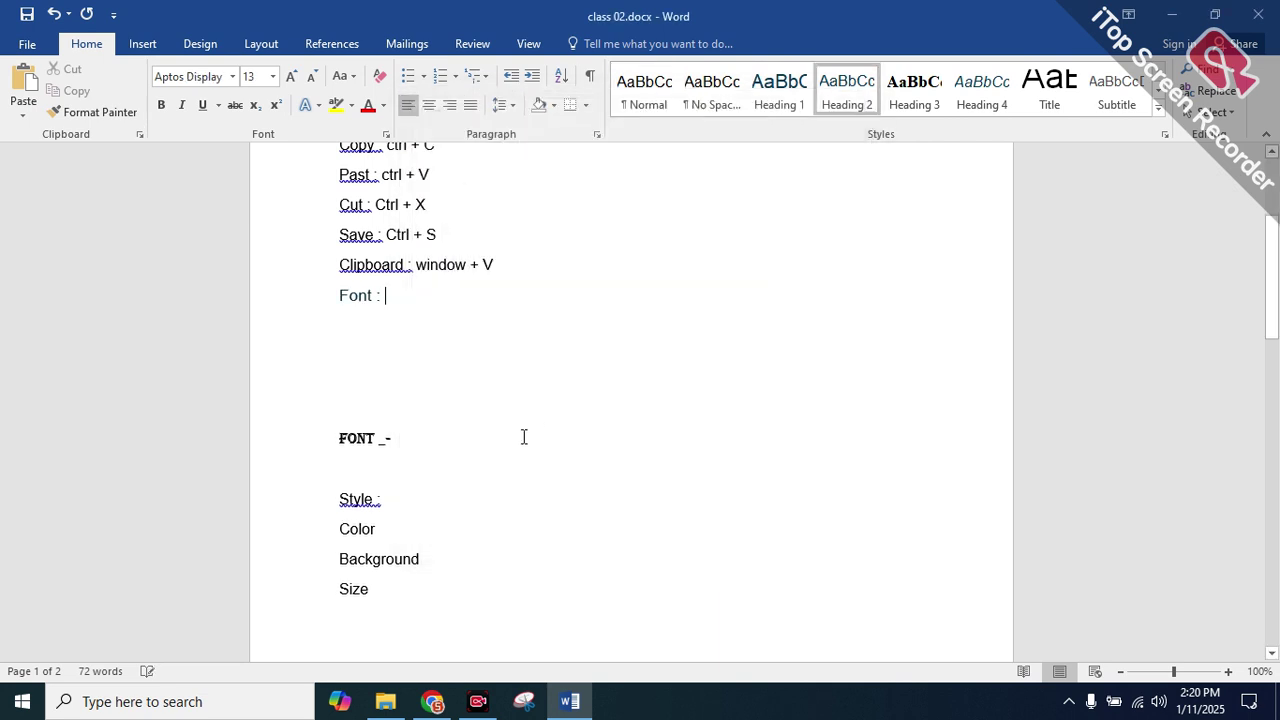
Complete the line as 'Font : ctrl + shift + F' and test the shortcut
type("c")
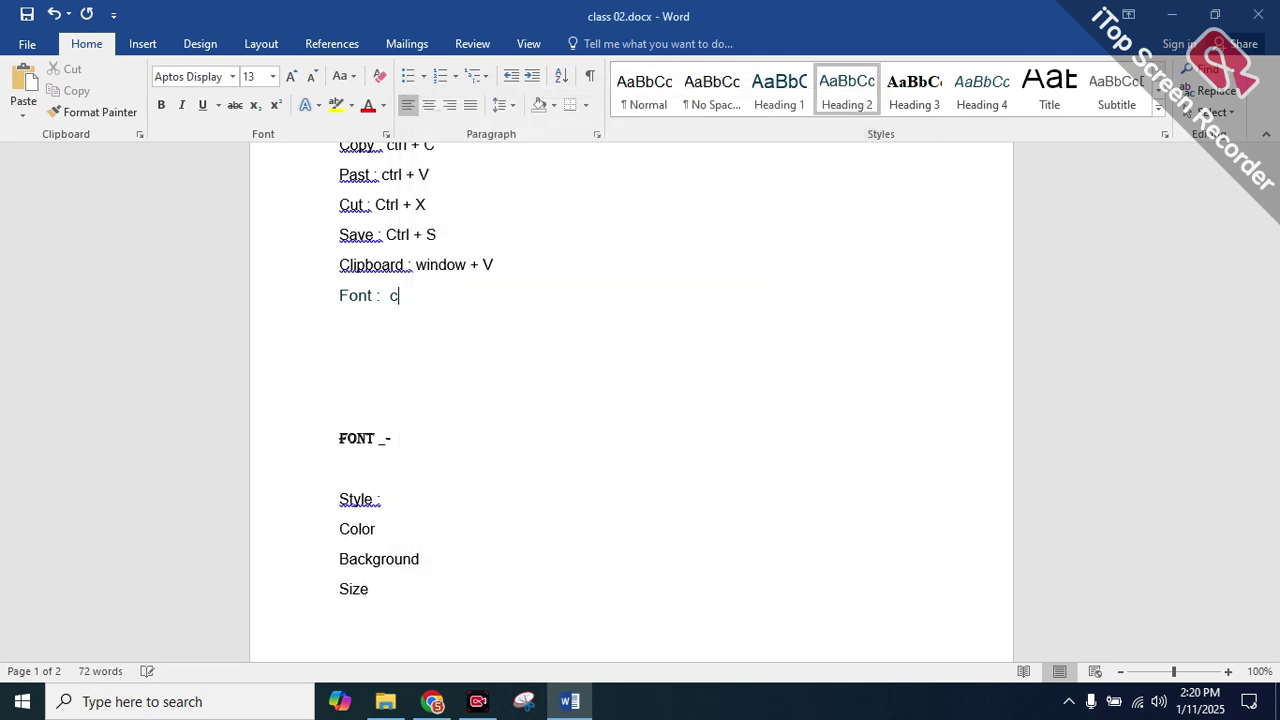
type("trl +")
key("alt+space")
key("Escape")
type("h")
key("BackSpace")
type("shift +F")
key("BackSpace")
key("BackSpace")
type("F")
double_click(446, 298)
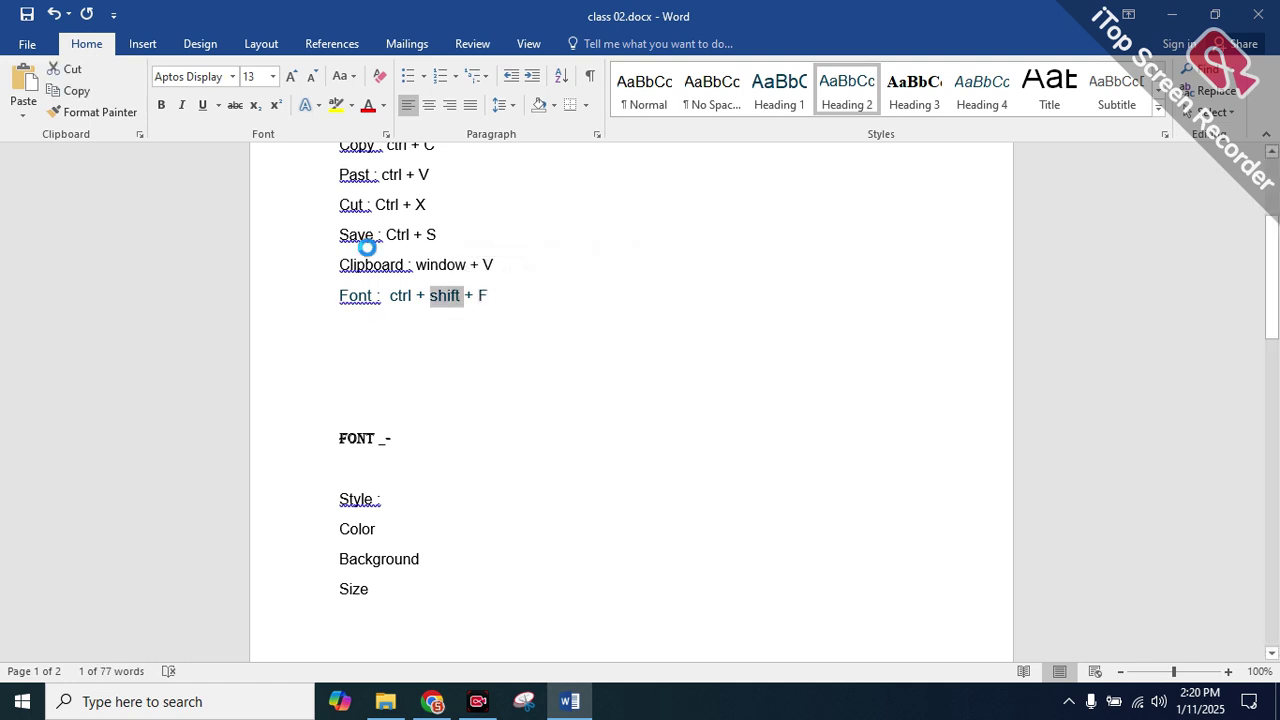
key("ctrl+shift+f")
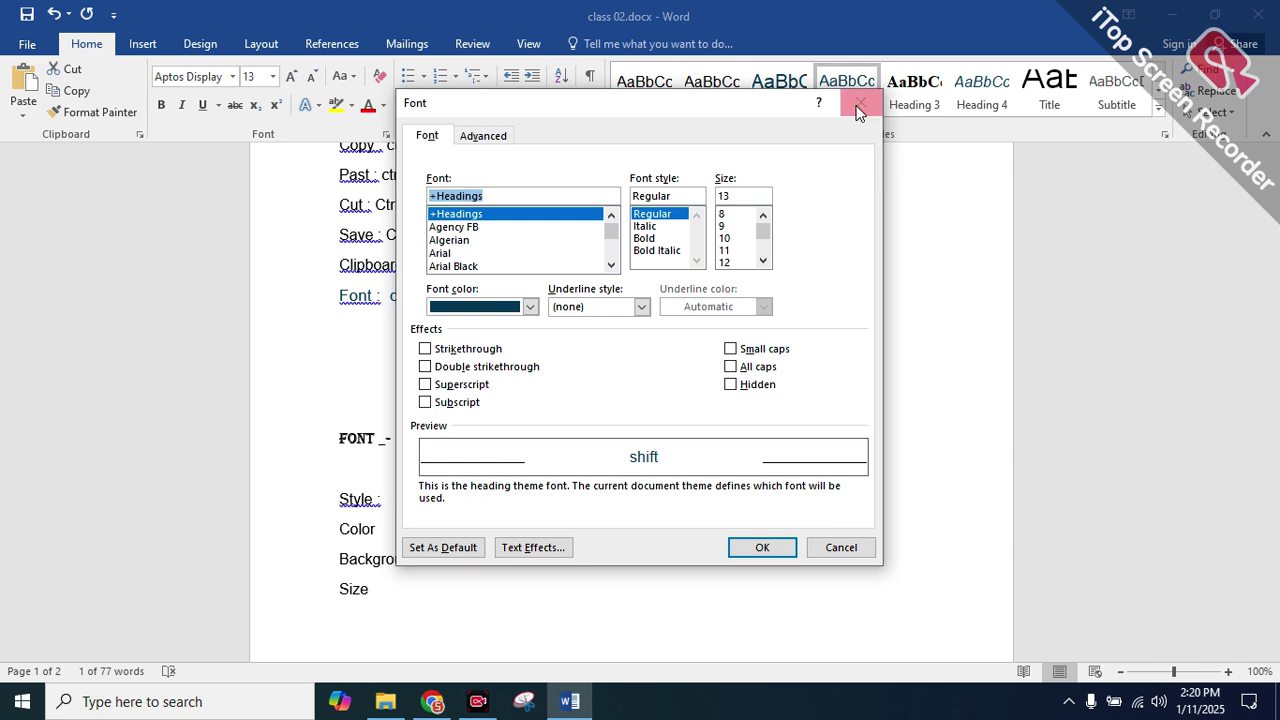
left_click(859, 104)
left_click_drag(314, 482, 374, 594)
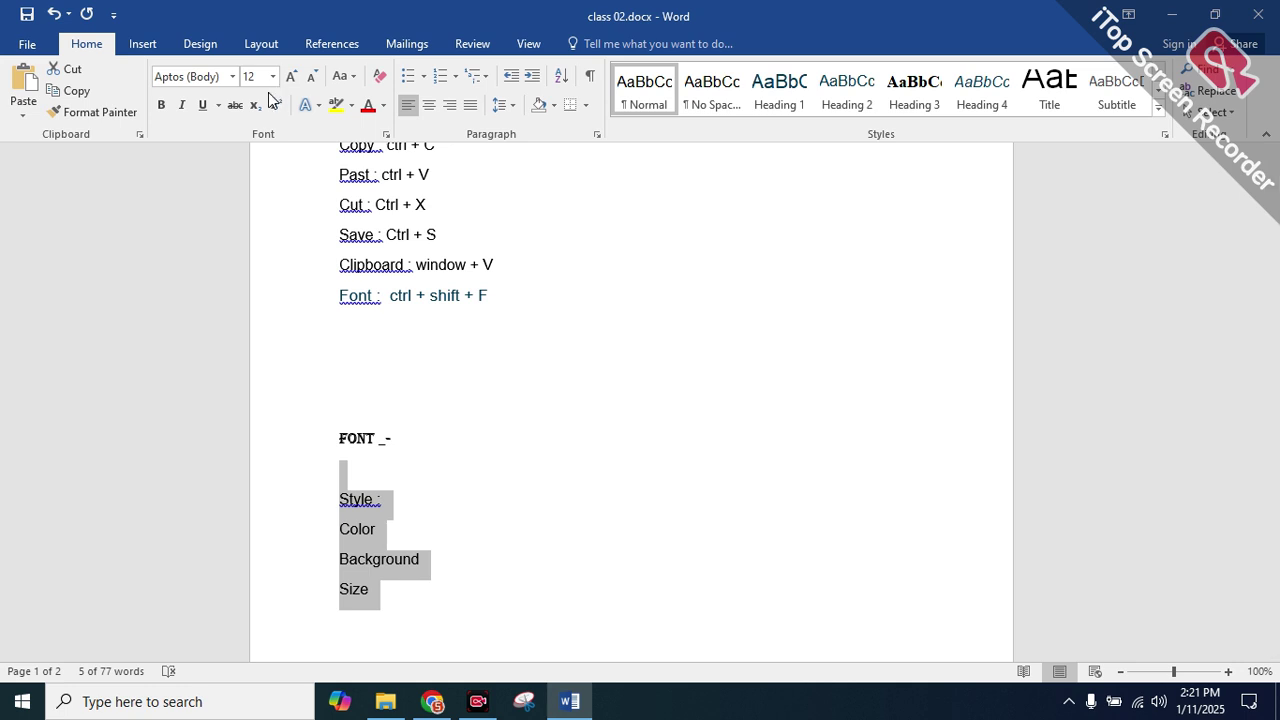
Select the FONT _- heading, undoing stray typing, superscript and deletion to keep it intact
left_click(383, 340)
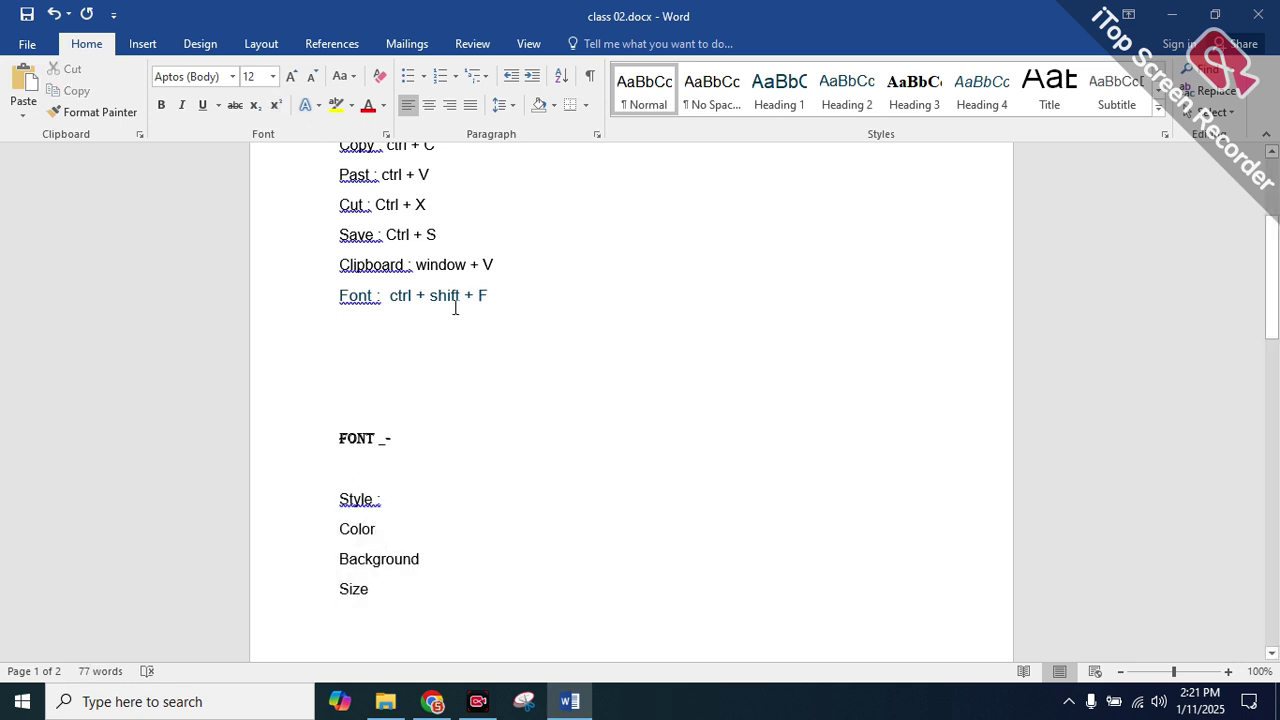
left_click_drag(503, 295, 394, 298)
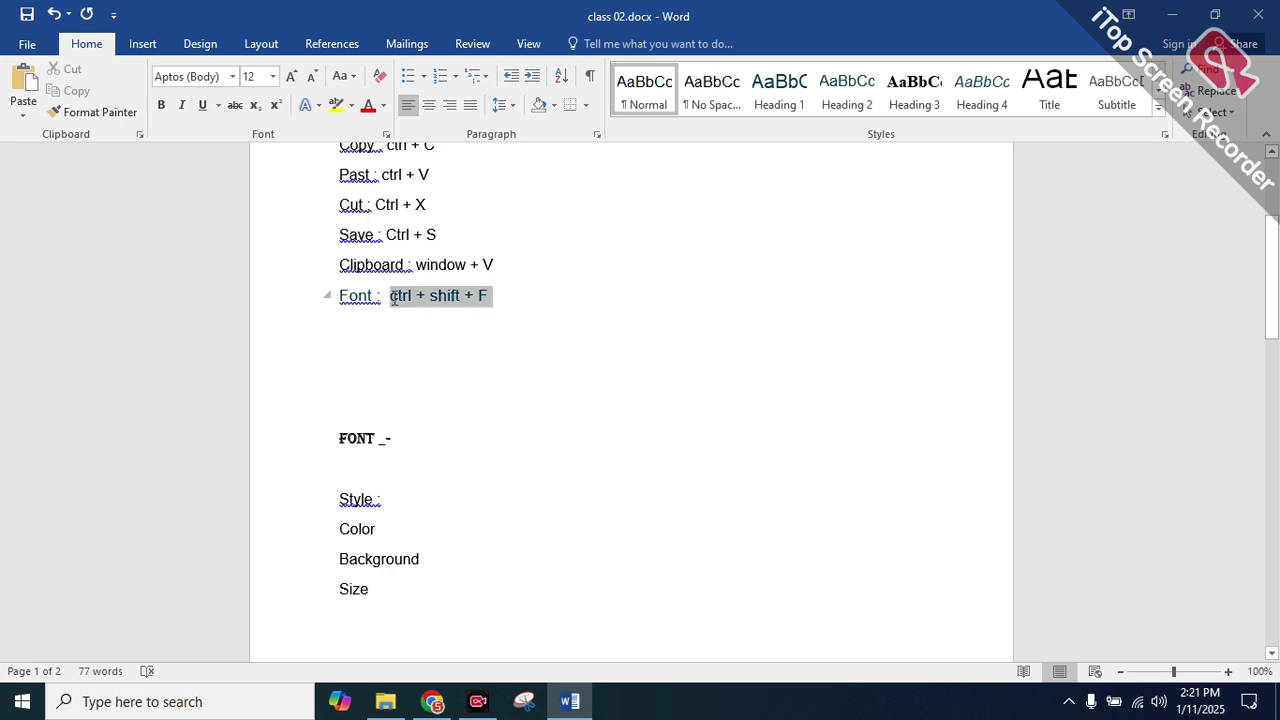
left_click(393, 298)
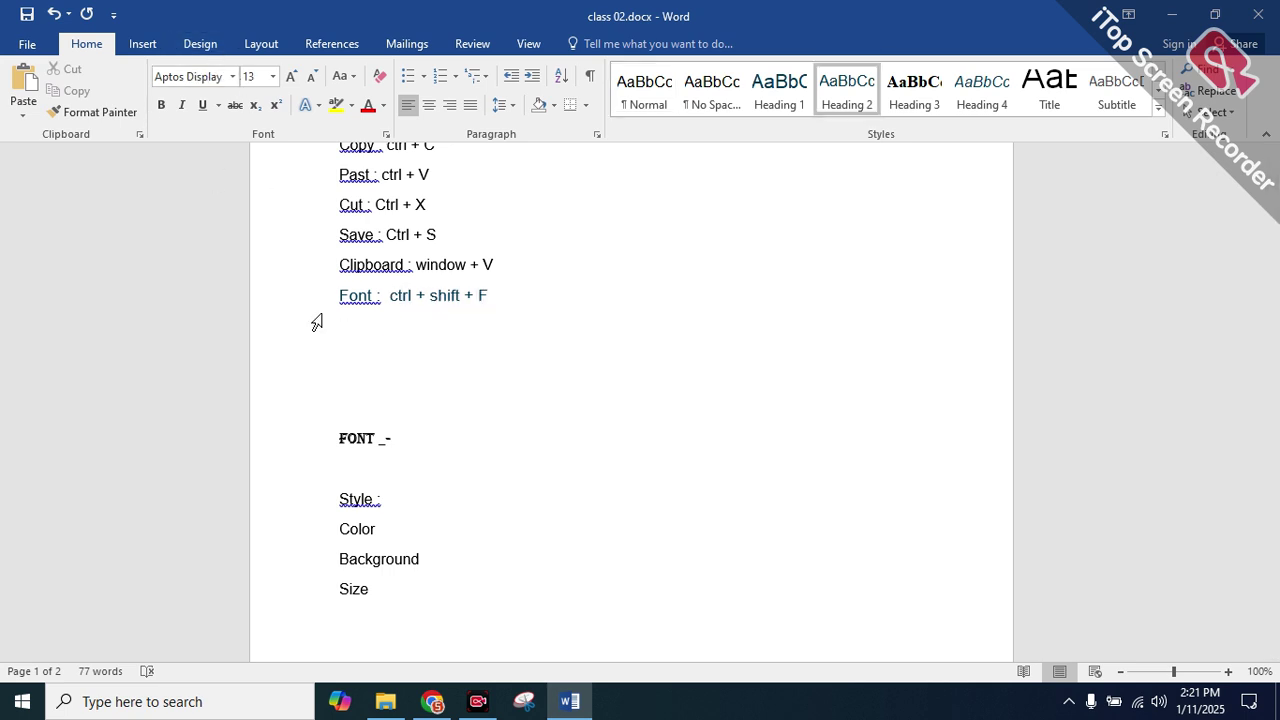
left_click_drag(411, 443, 283, 437)
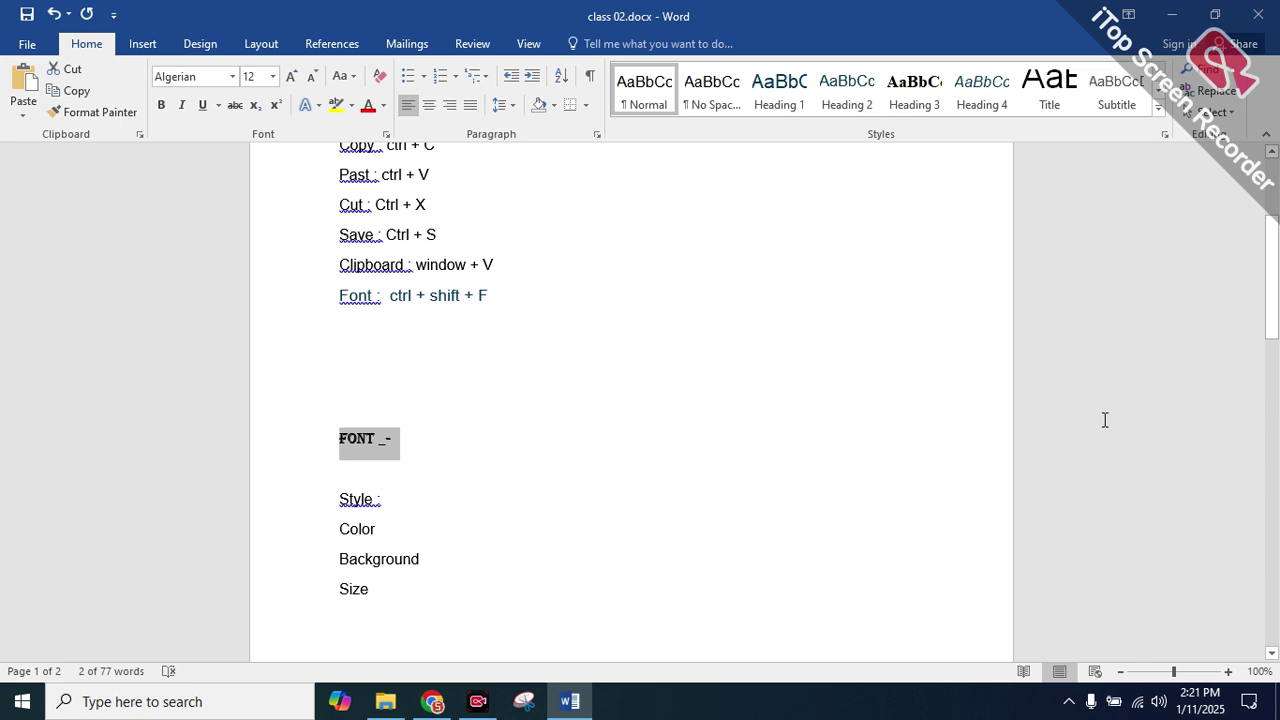
type("3")
key("BackSpace")
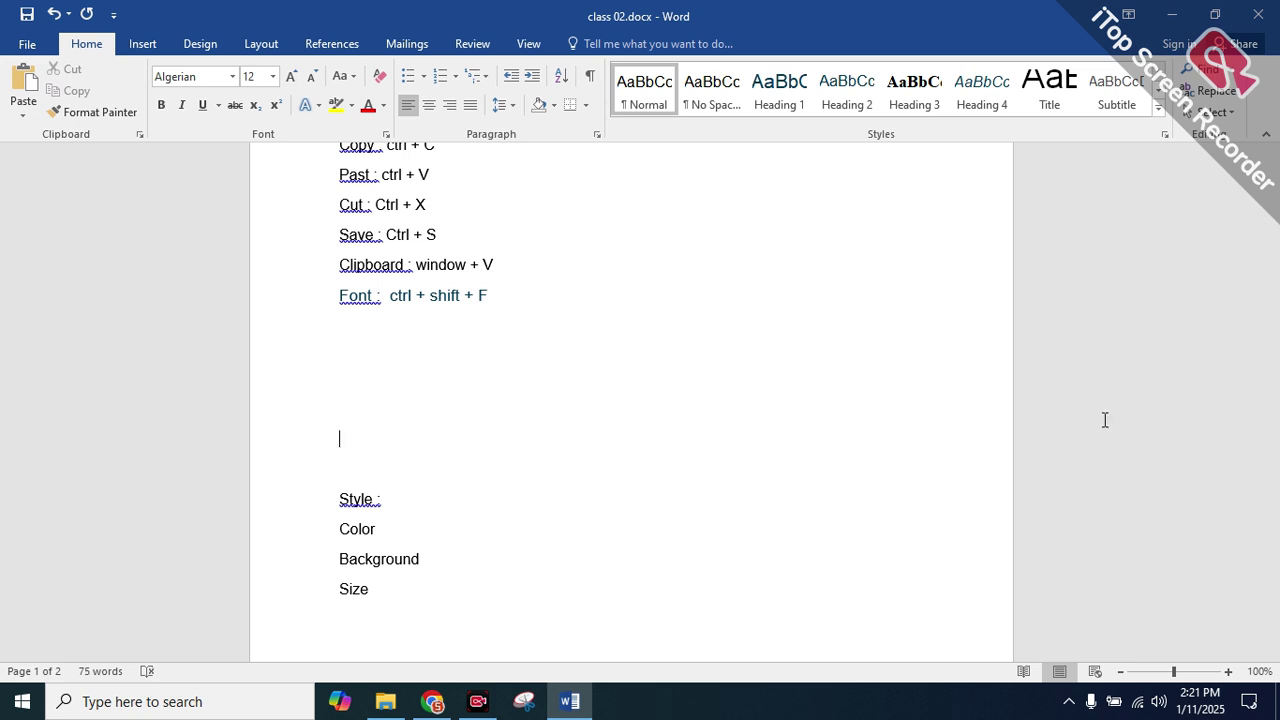
key("ctrl+z")
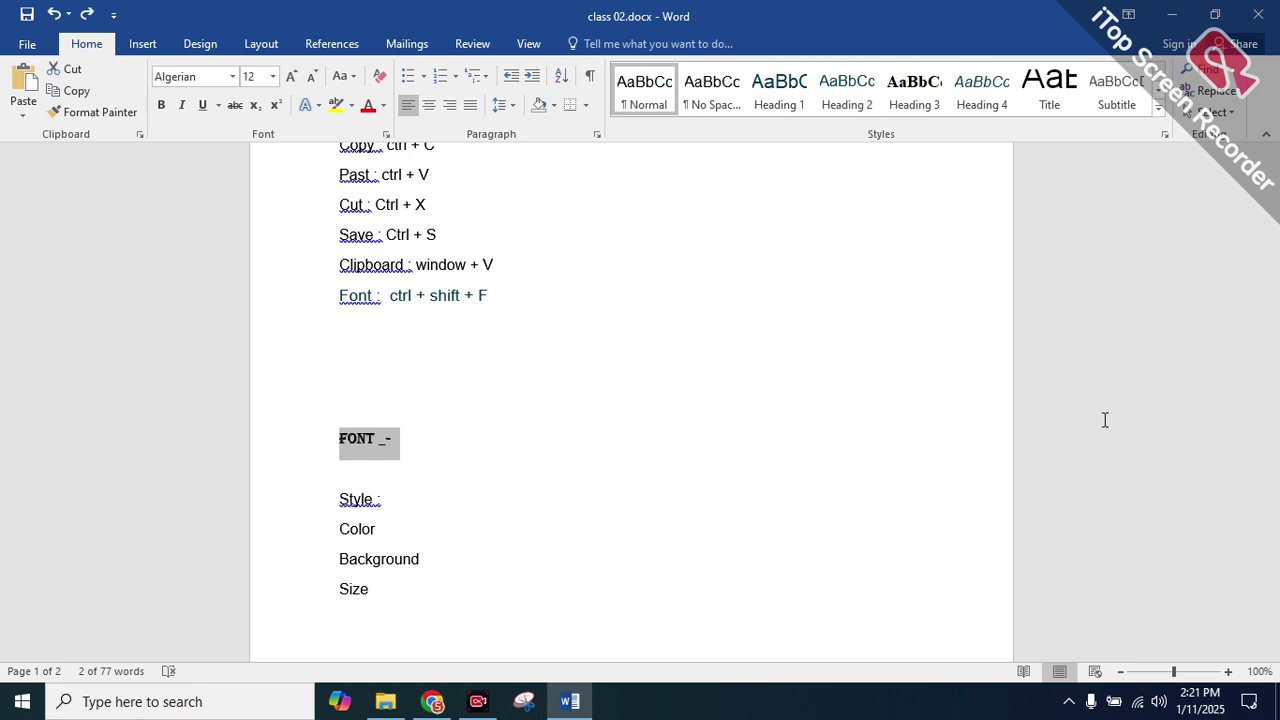
key("ctrl+shift+equal")
key("ctrl+z")
key("BackSpace")
key("ctrl+z")
type("3")
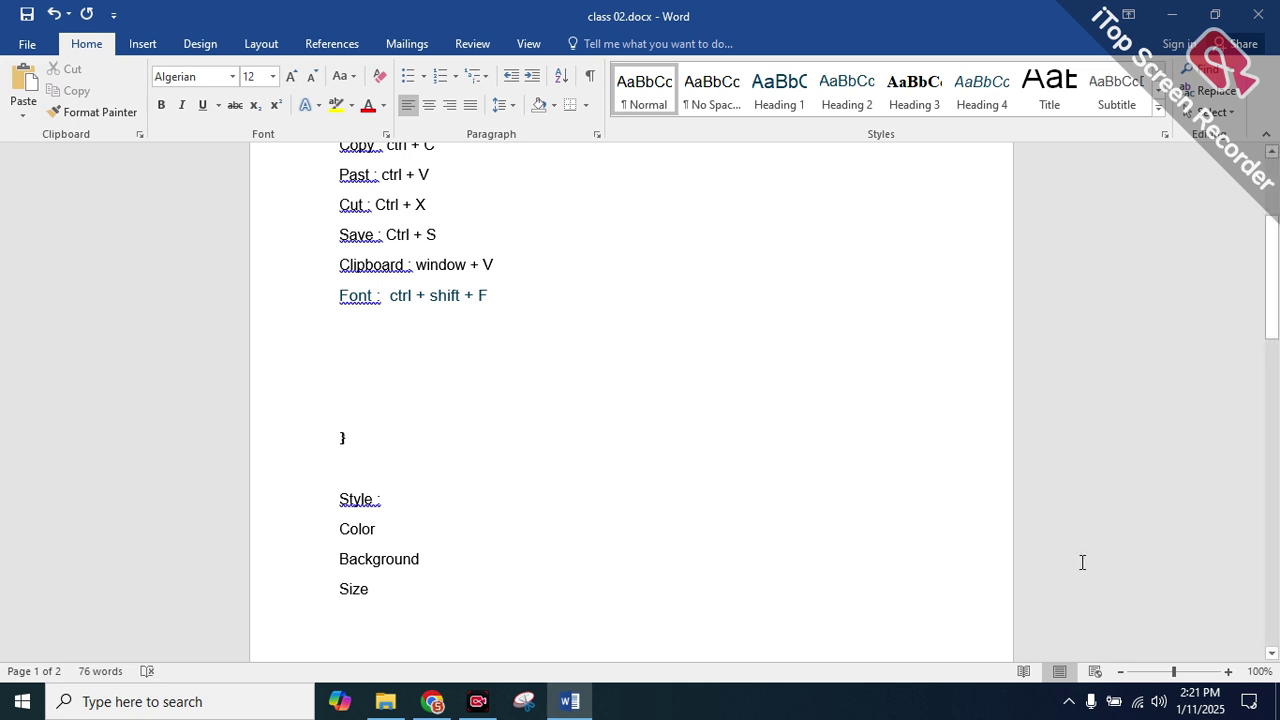
key("ctrl+z")
Enlarge the FONT _- heading with Ctrl+] from 12 through 16, 24, 29 to 37 pt
key("ctrl+bracketright")
key("ctrl+bracketright")
key("ctrl+bracketright")
key("ctrl+bracketright")
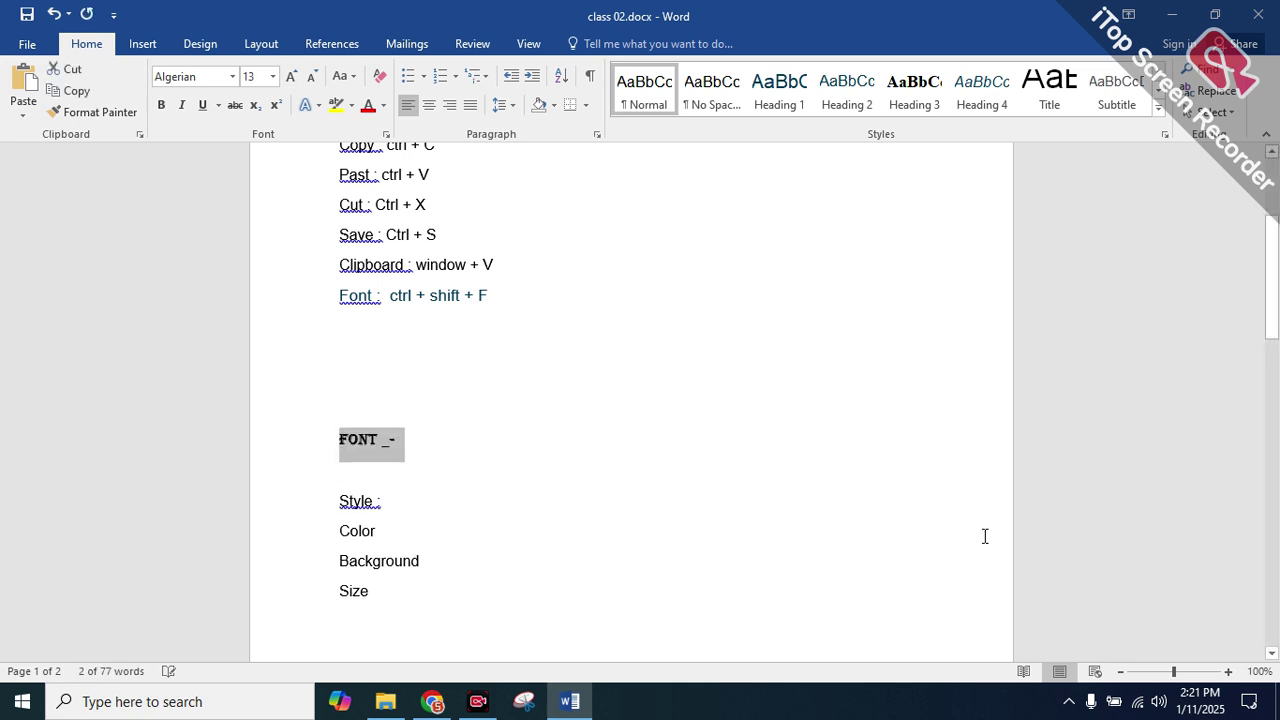
key("ctrl+bracketright")
key("ctrl+bracketright")
key("ctrl+bracketright")
key("ctrl+bracketright")
key("ctrl+bracketright")
key("ctrl+bracketright")
key("ctrl+bracketright")
key("ctrl+bracketright")
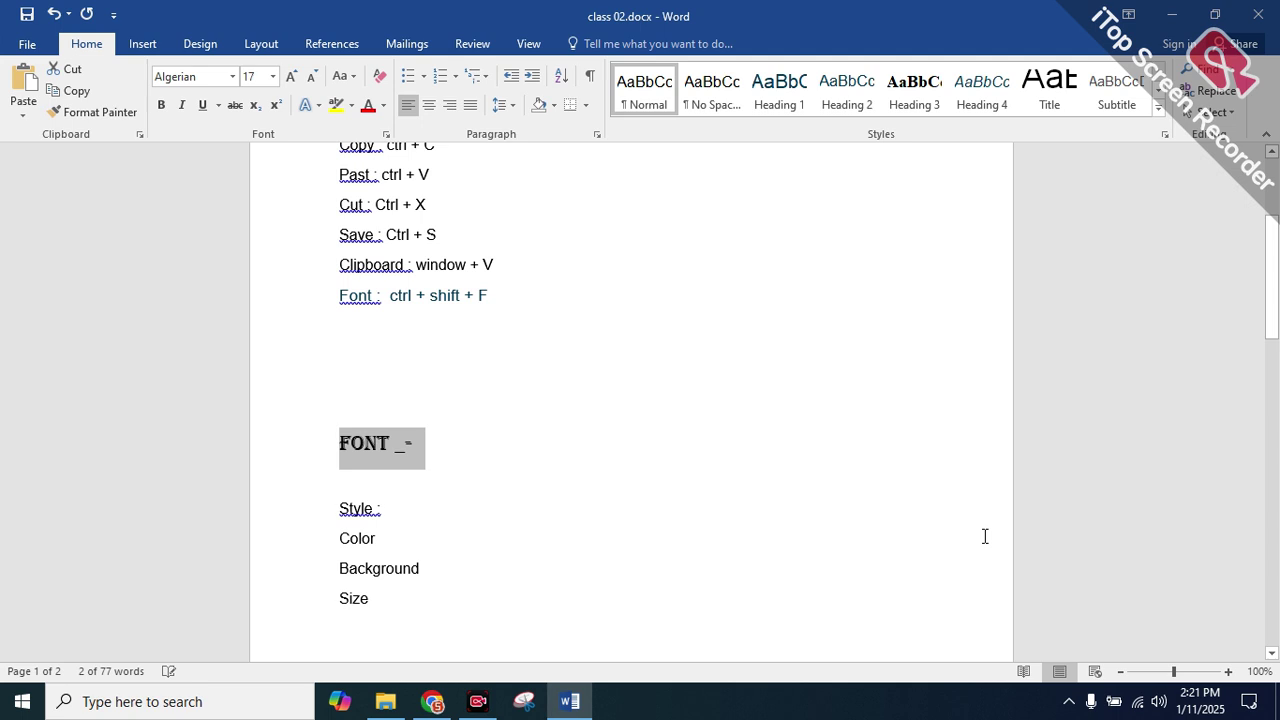
key("ctrl+bracketright")
key("ctrl+bracketright")
key("ctrl+bracketright")
key("ctrl+bracketright")
key("ctrl+bracketright")
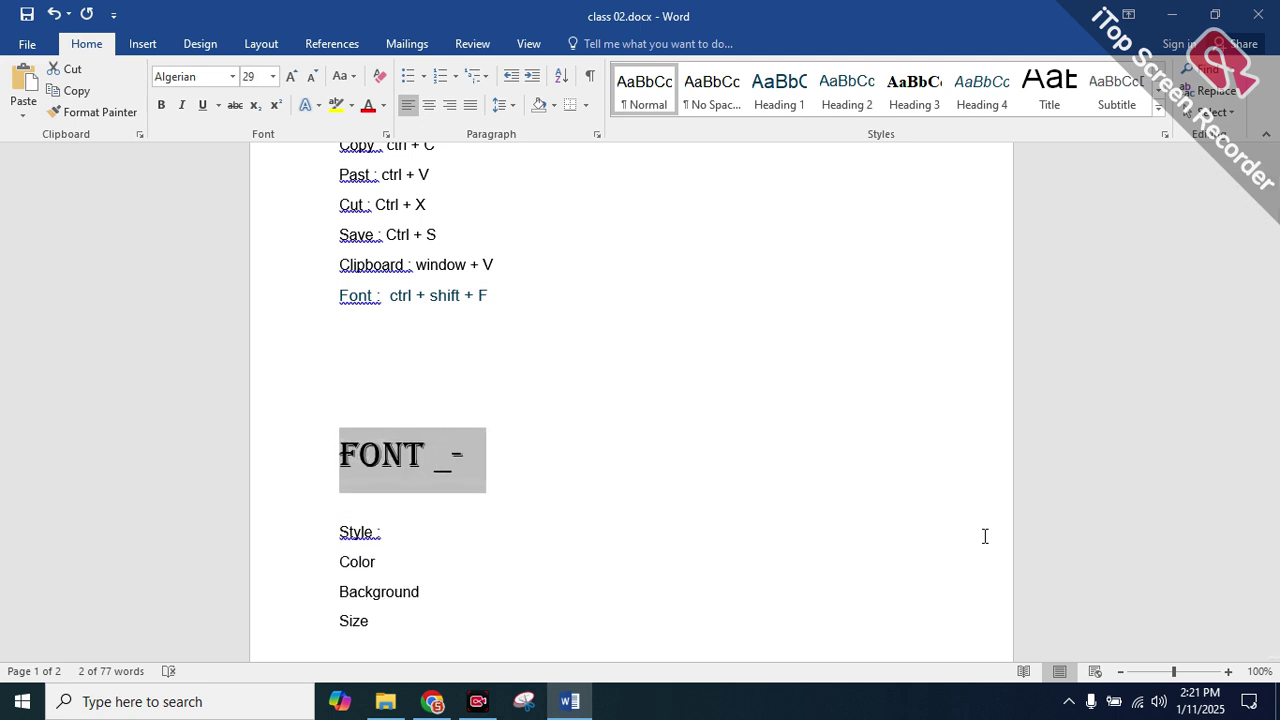
key("ctrl+bracketright")
key("ctrl+bracketright")
key("ctrl+bracketright")
key("ctrl+bracketright")
key("ctrl+bracketright")
key("ctrl+bracketright")
key("ctrl+bracketright")
key("ctrl+bracketright")
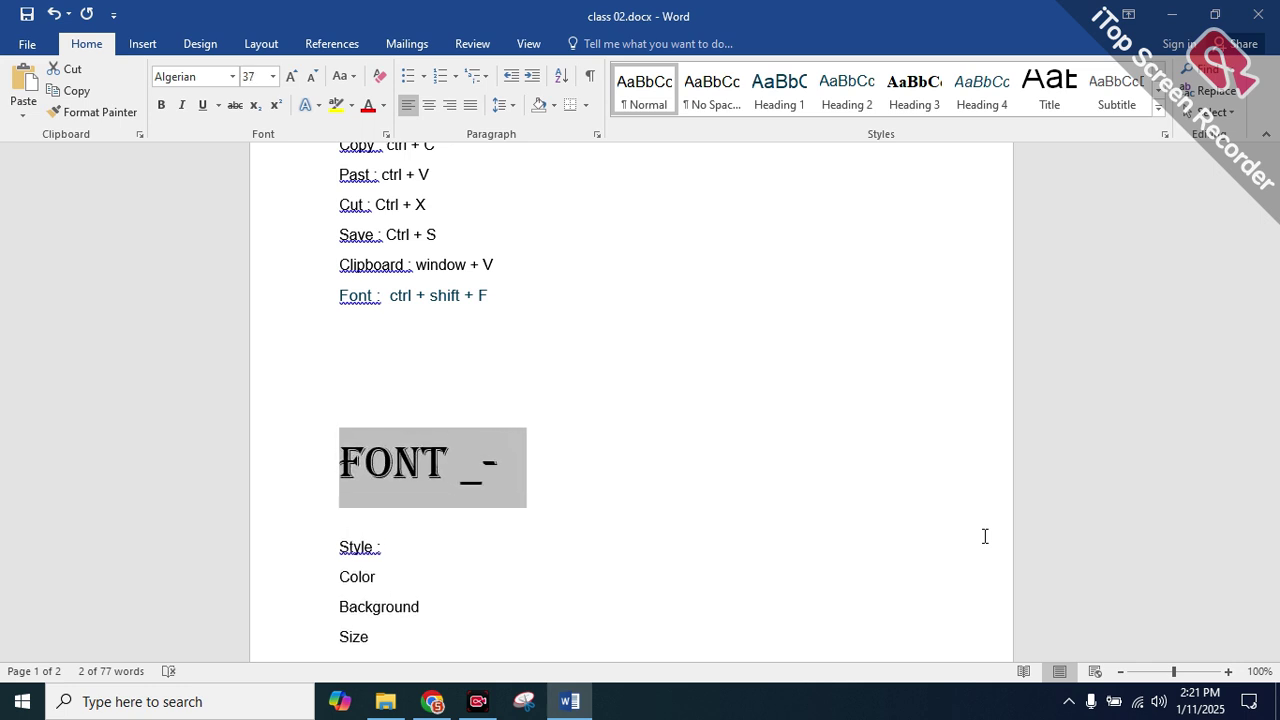
Type 'Font size increage : ctrl + ]' on the empty line below the Font shortcut
double_click(358, 332)
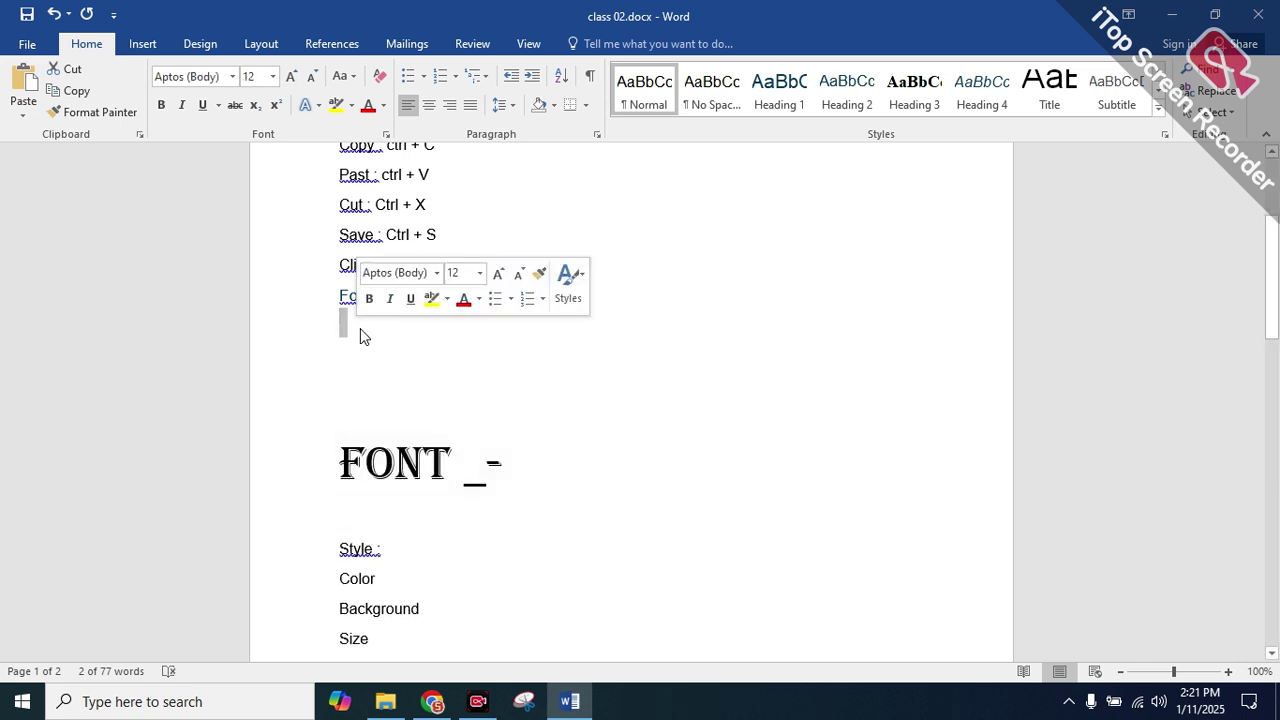
type("Fon t")
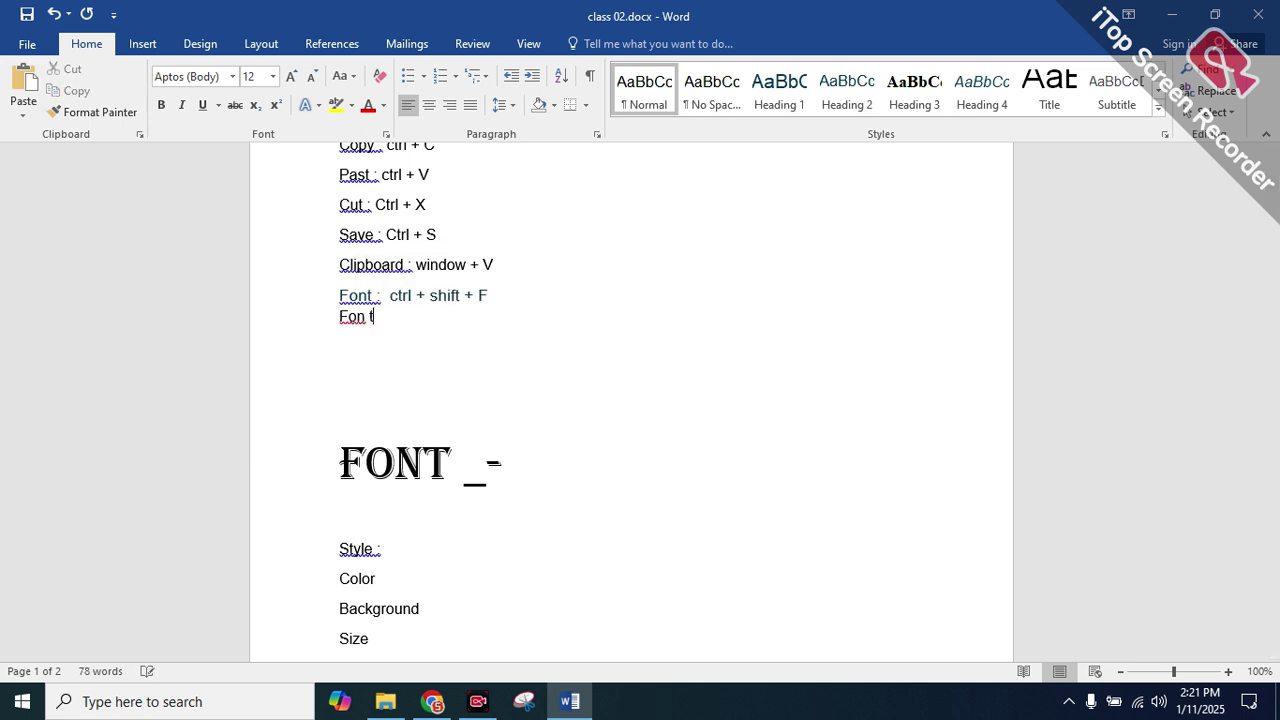
key("BackSpace")
key("BackSpace")
type("t siz")
key("BackSpace")
key("BackSpace")
type("ze")
key("BackSpace")
key("BackSpace")
type("ize increage :")
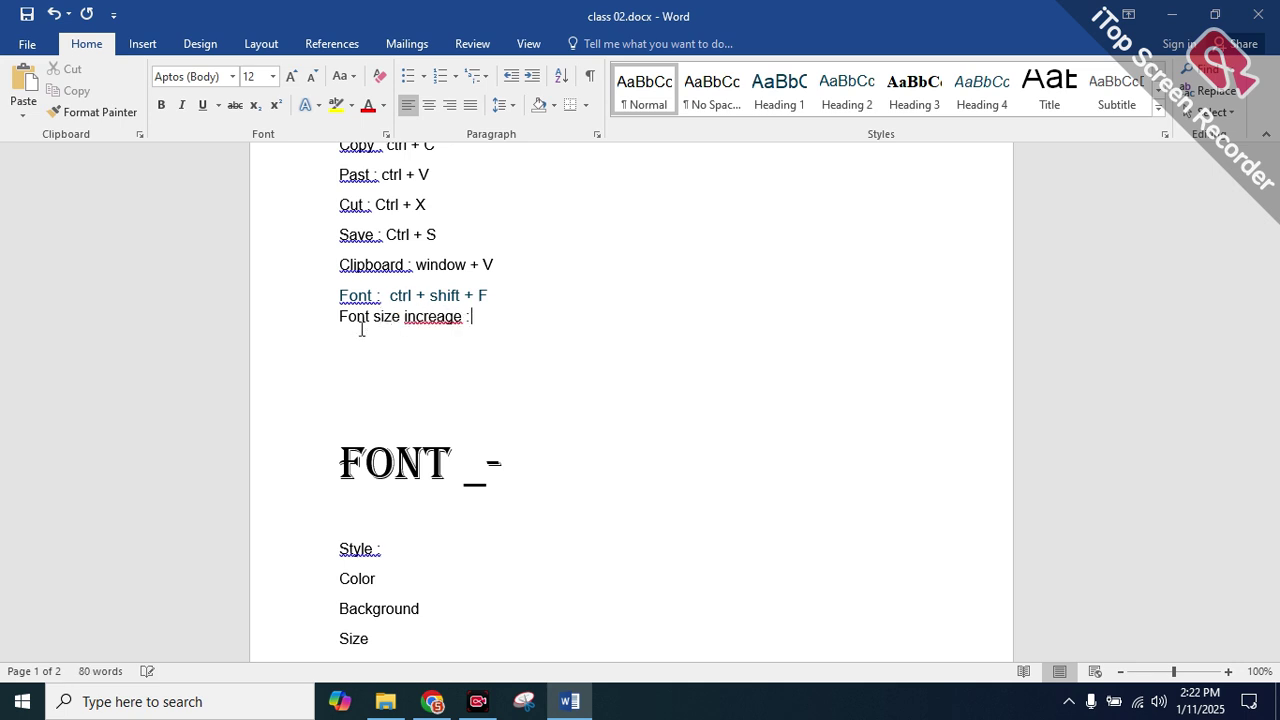
type(" ctrl + ]")
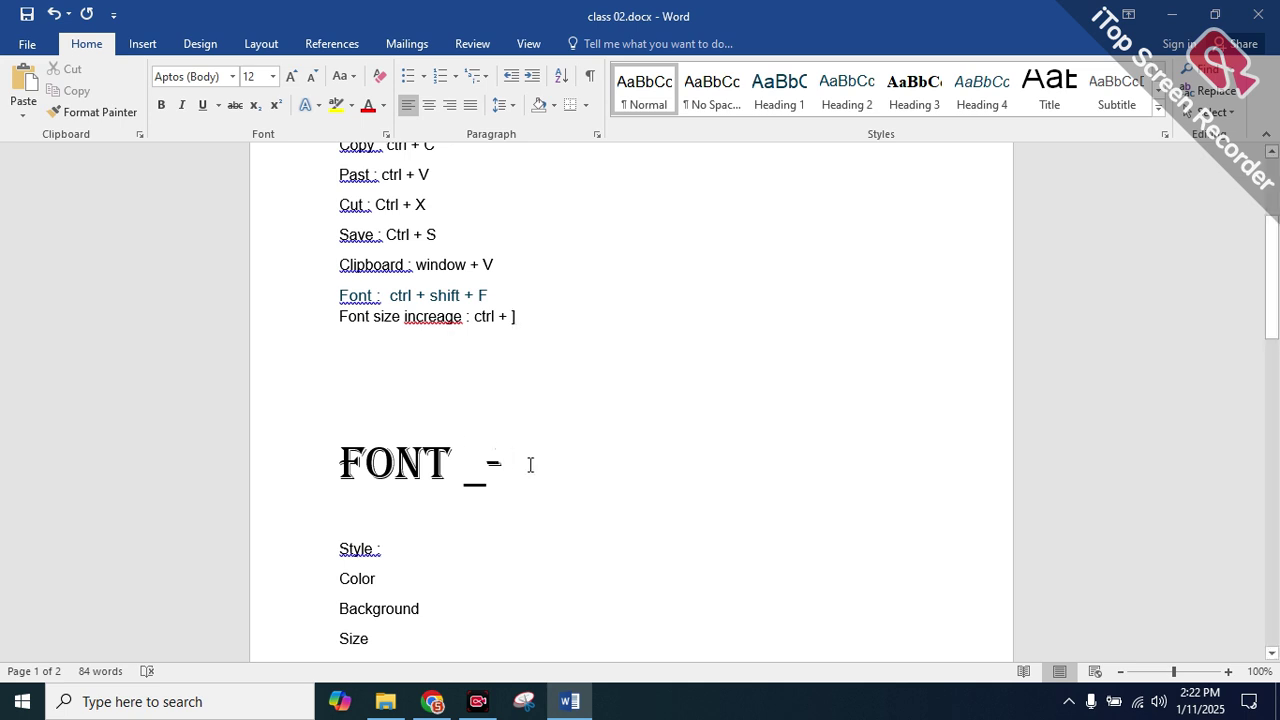
Shrink the FONT _- heading from 38 back to 37, then paste onto a new line below the increase shortcut
left_click_drag(528, 463, 303, 466)
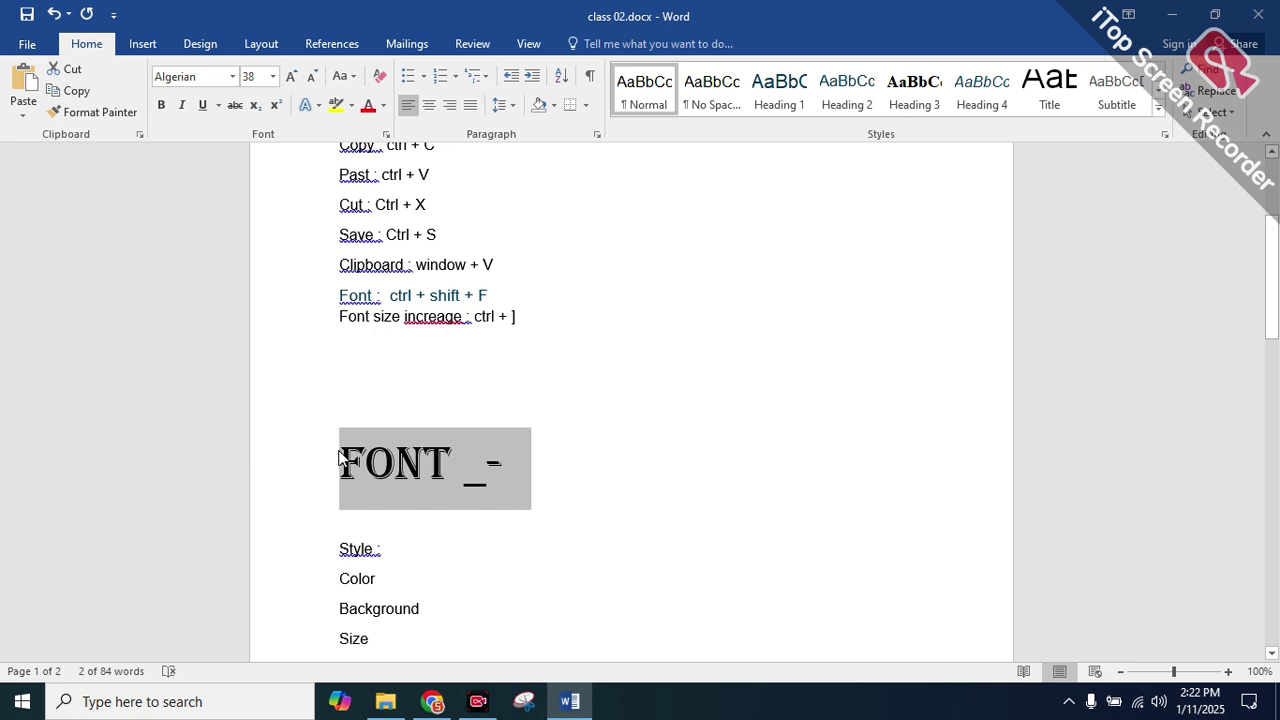
key("ctrl+bracketleft")
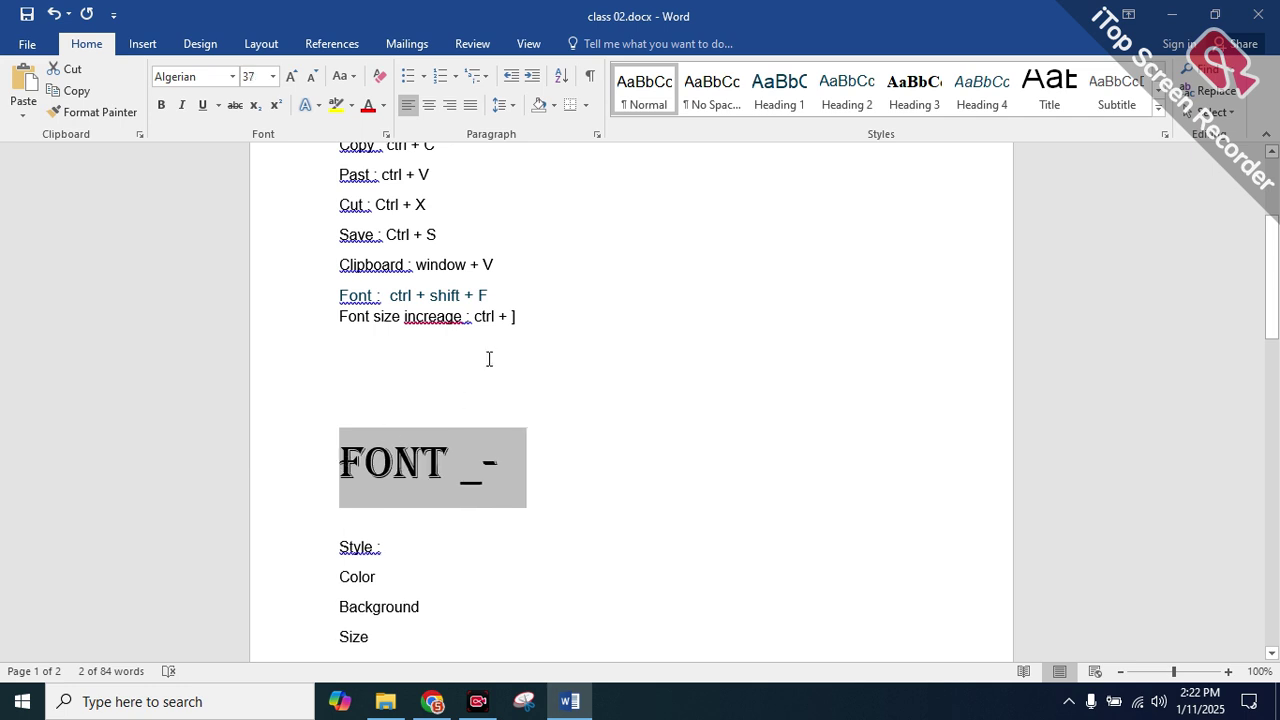
left_click_drag(537, 316, 340, 316)
left_click(343, 316)
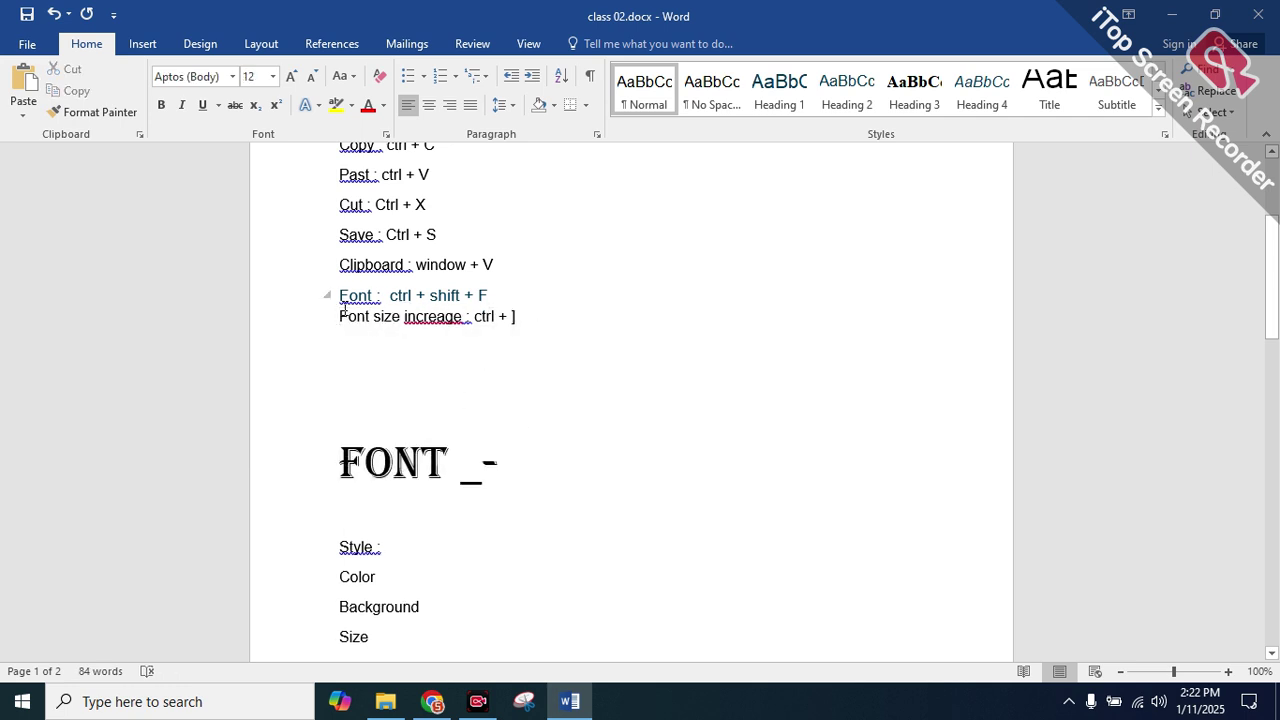
left_click_drag(513, 317, 519, 320)
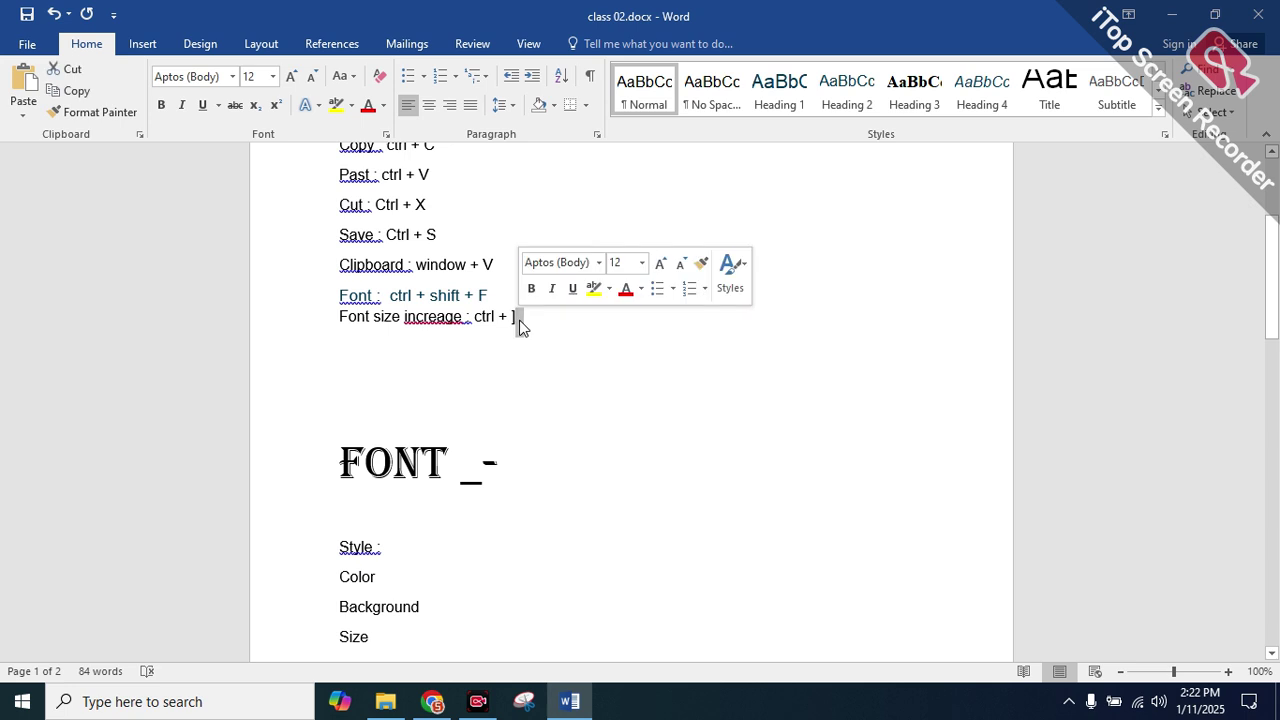
key("Return")
type("QA Automation")
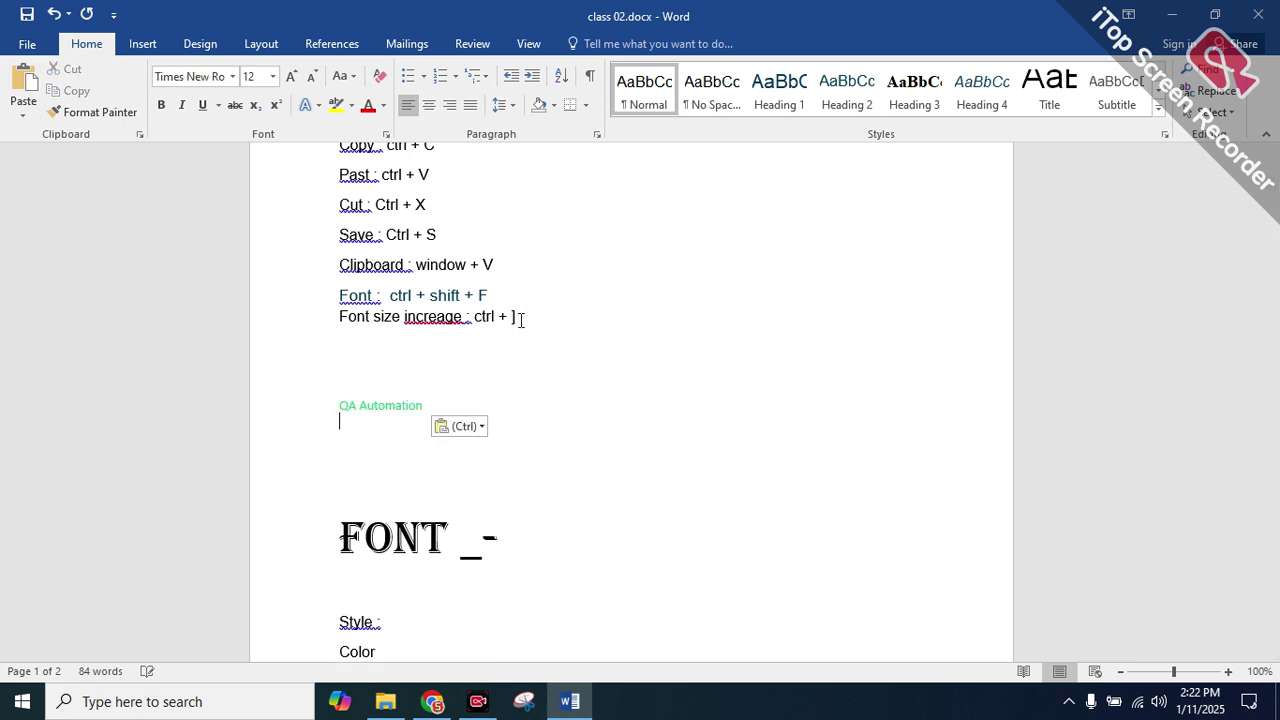
Copy the 'Font size increage' line below itself and delete the stray QA Automation text
left_click_drag(526, 304, 331, 311)
right_click(350, 313)
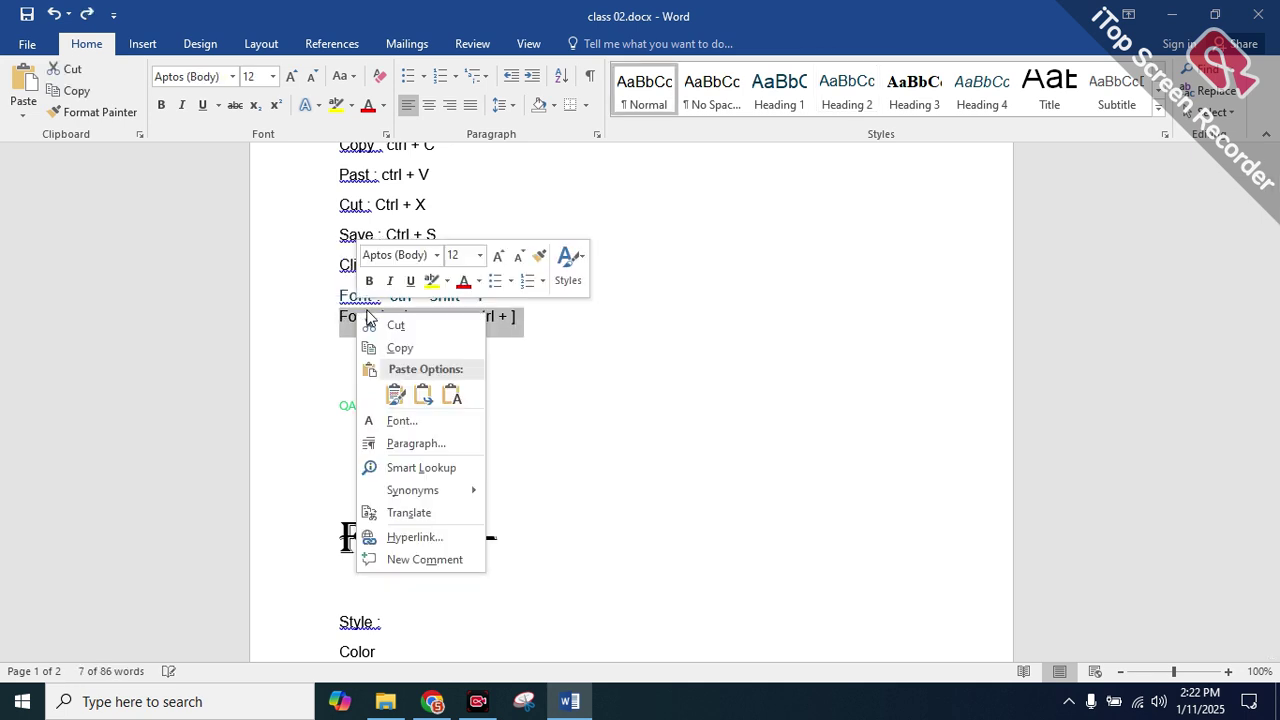
left_click(382, 346)
left_click(348, 364)
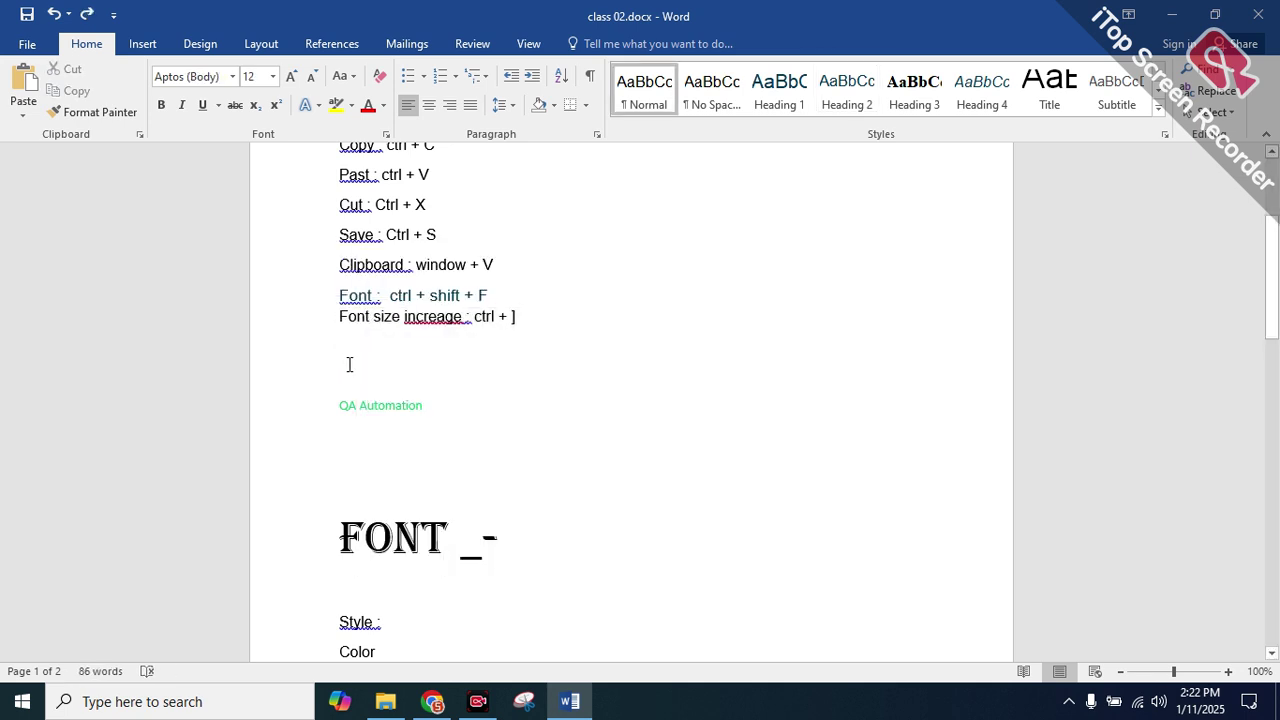
key("ctrl+v")
left_click_drag(334, 428, 484, 444)
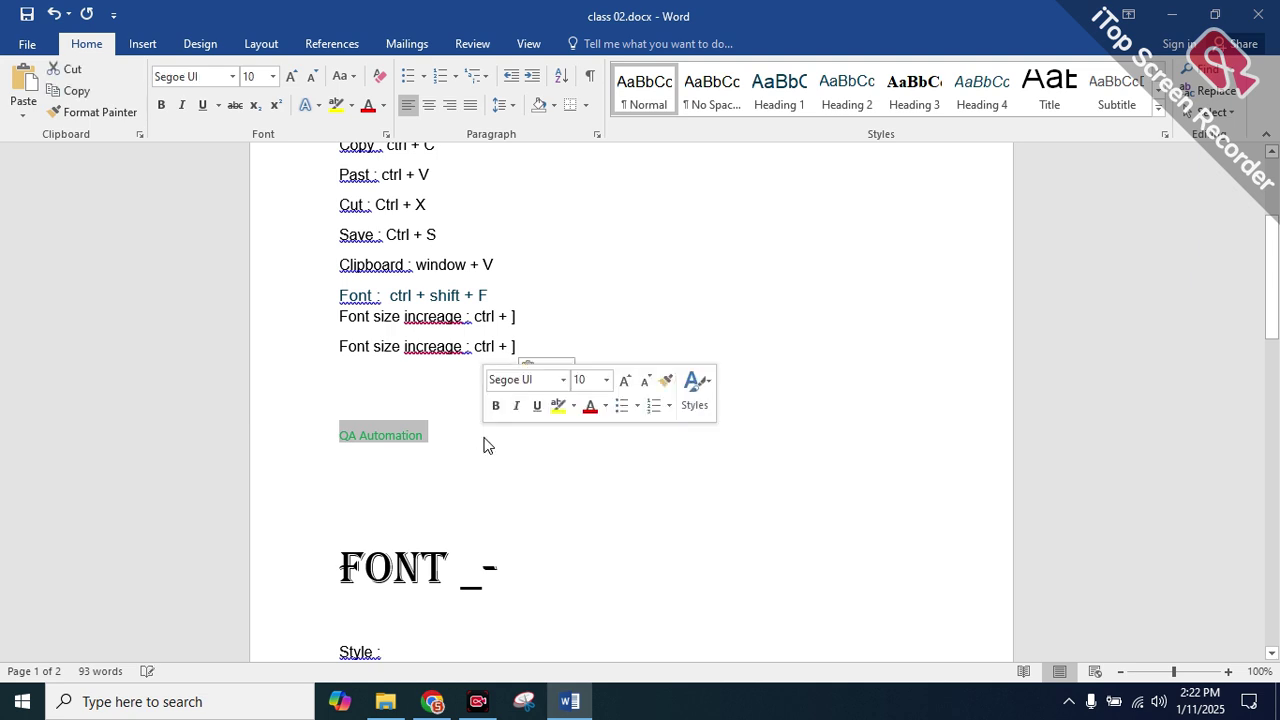
key("Delete")
Edit the copy to read 'Font size decreage : ctrl + [' instead of increage and ']'
double_click(410, 347)
left_click(415, 347)
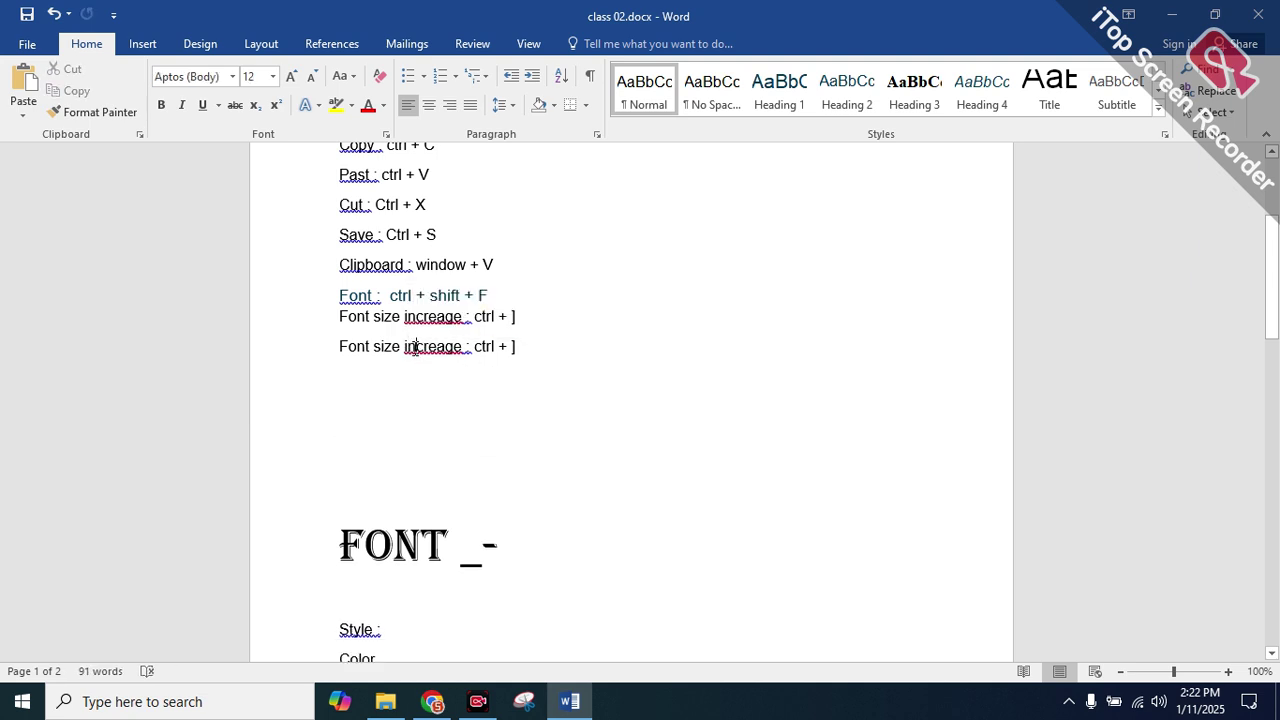
key("BackSpace")
key("BackSpace")
type("de")
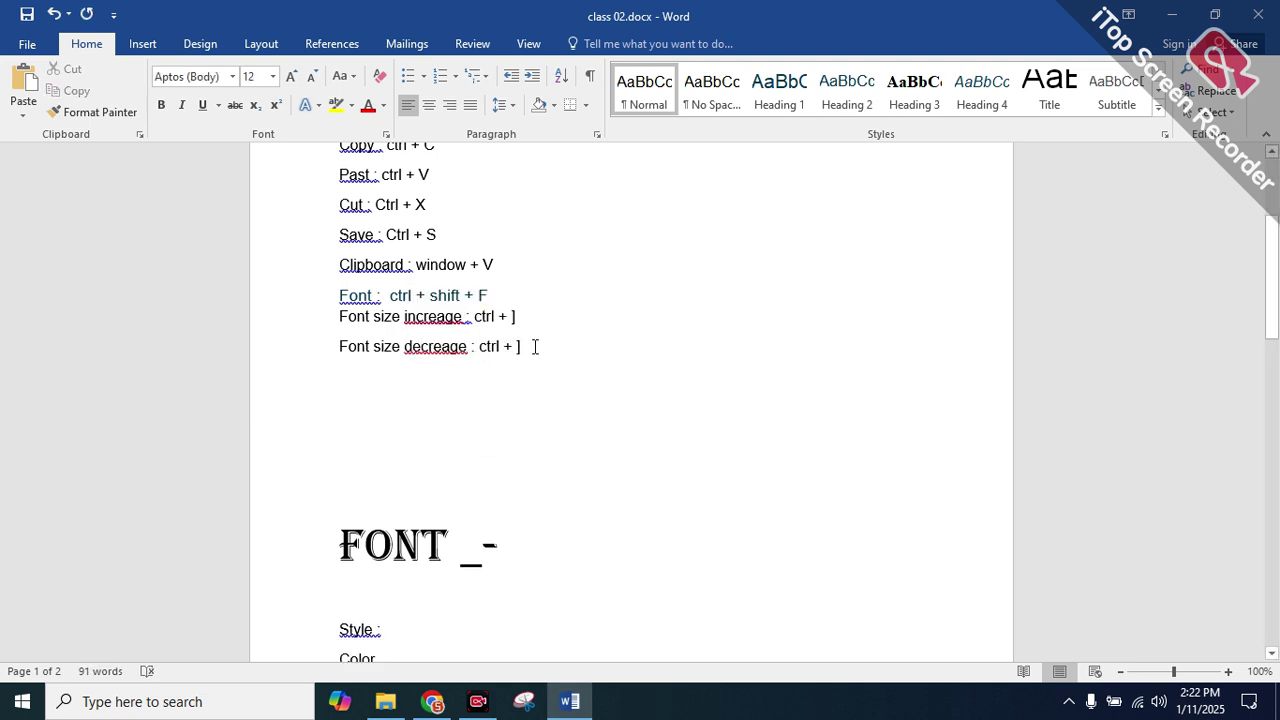
left_click_drag(531, 346, 533, 355)
key("Delete")
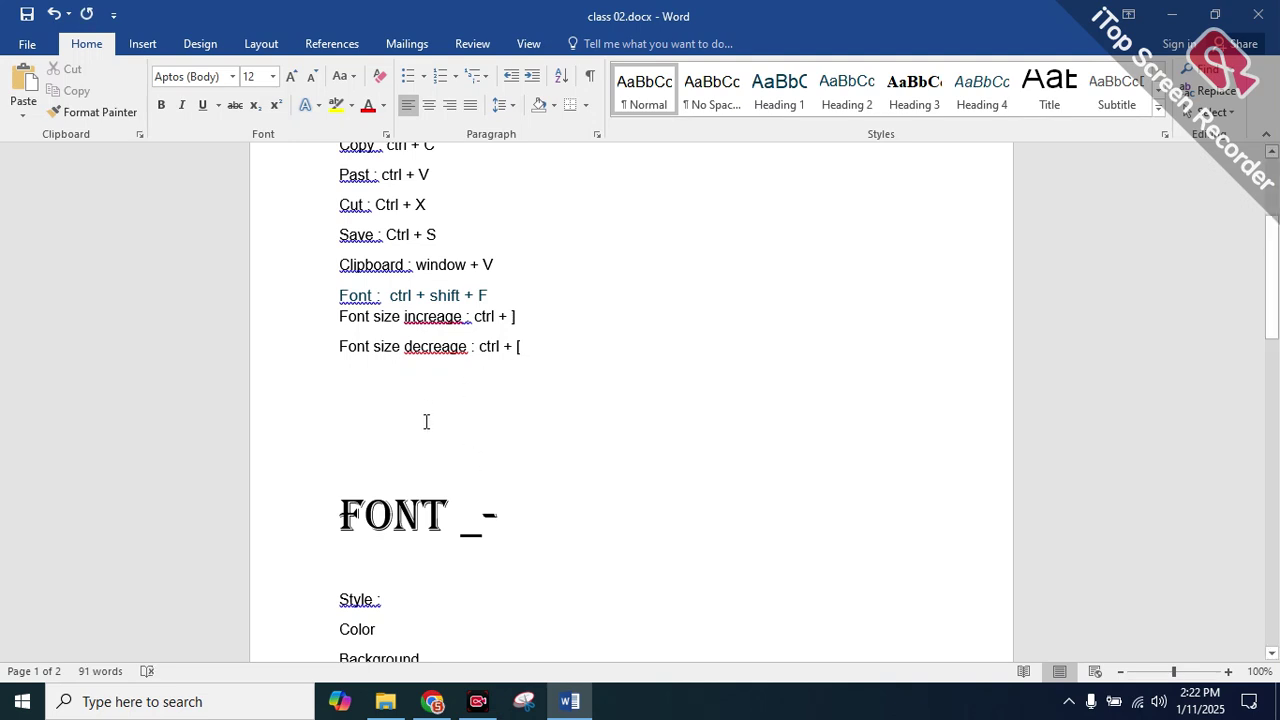
scroll(426, 423, "down", 1)
left_click_drag(522, 470, 304, 455)
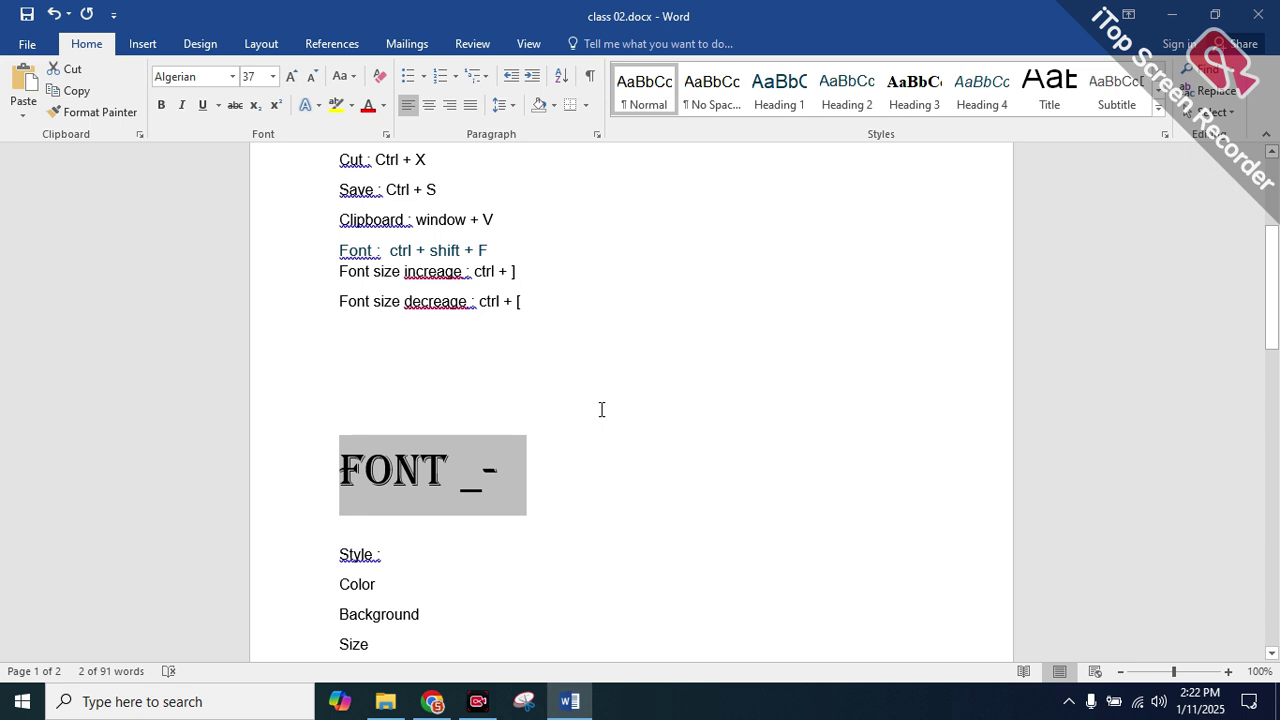
Nudge the FONT _- heading size up and down between 48 and 28 with grow/shrink controls
left_click(292, 78)
left_click(292, 78)
left_click(292, 78)
left_click(292, 78)
left_click(309, 78)
left_click(309, 78)
left_click(309, 78)
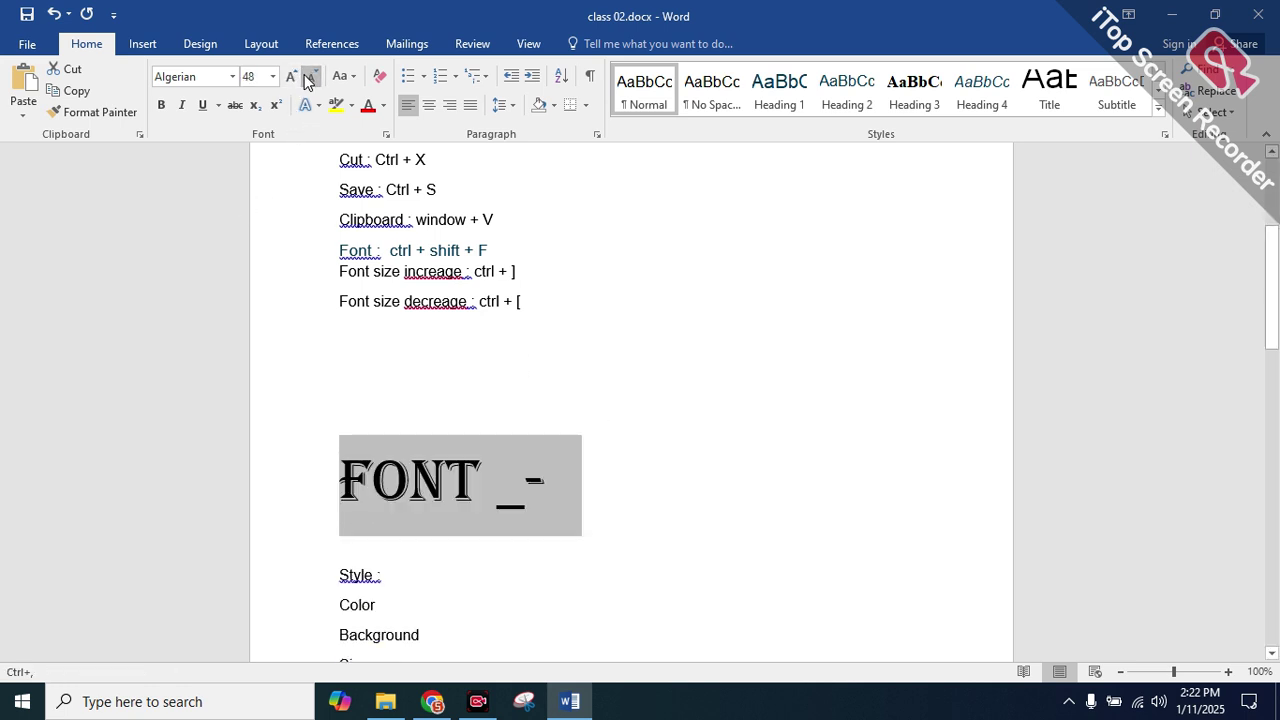
left_click(309, 80)
left_click(309, 80)
left_click(289, 78)
left_click(311, 77)
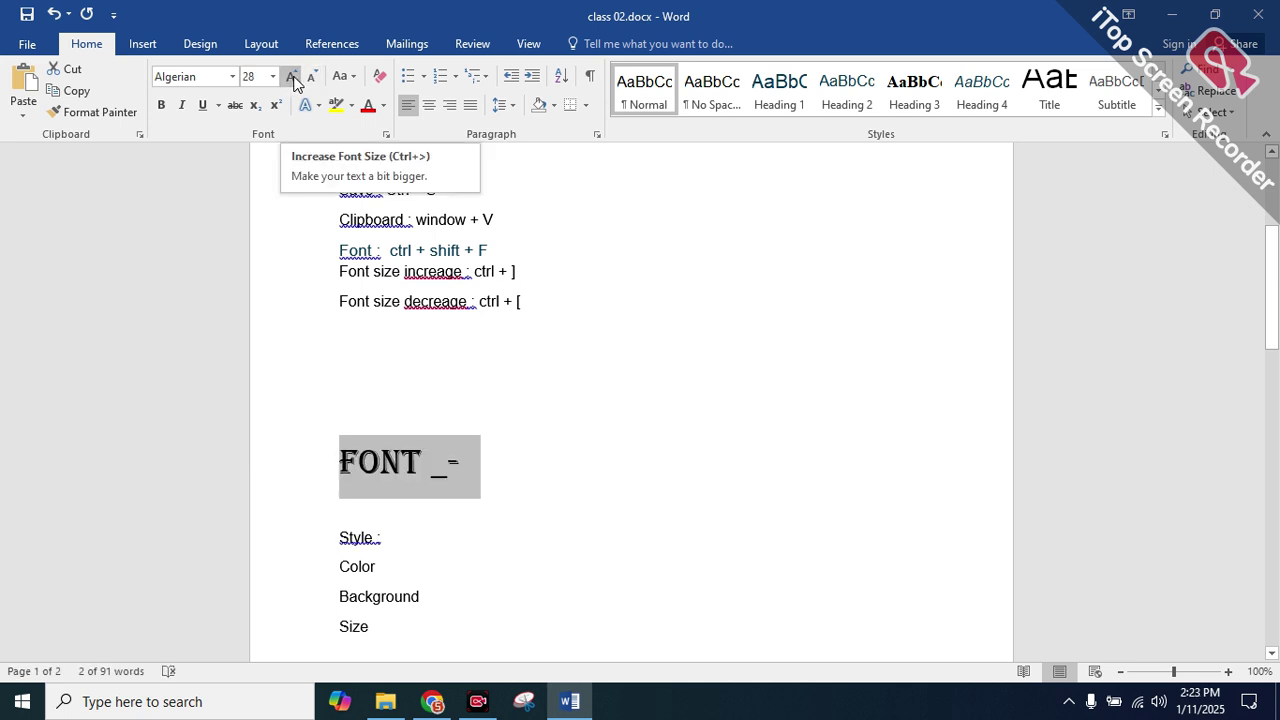
type("]]]")
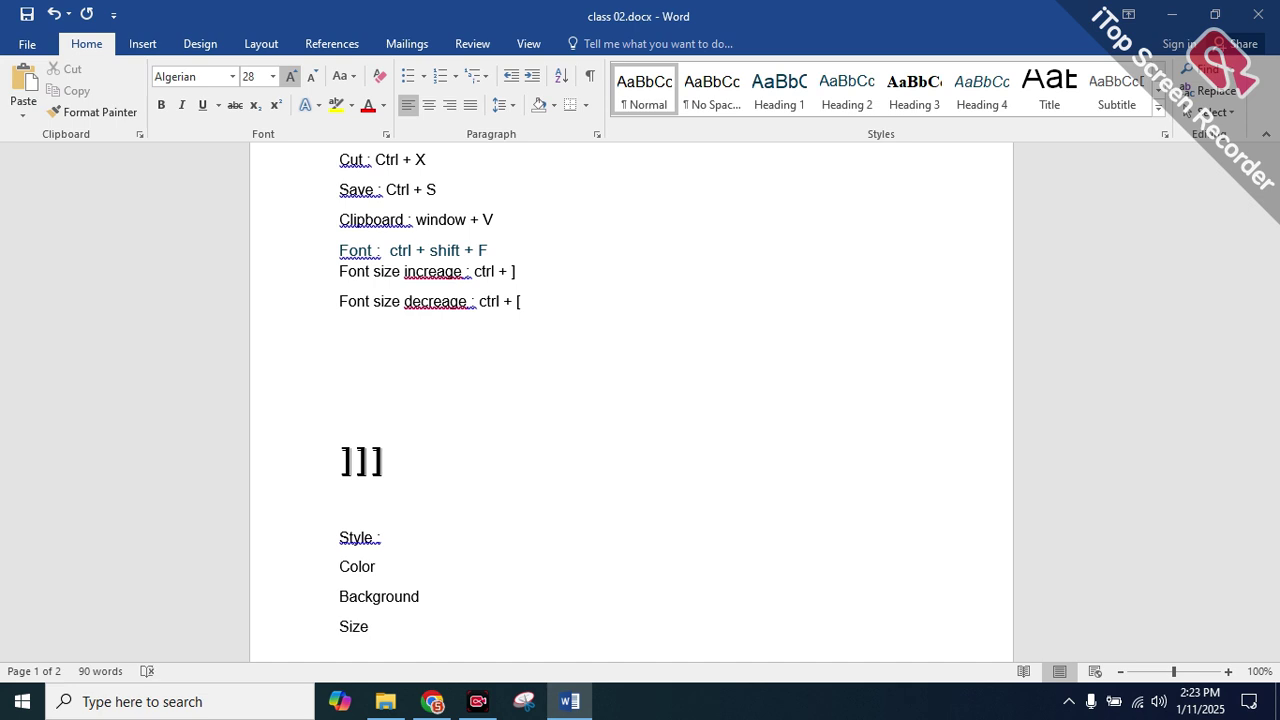
key("ctrl+z")
key("ctrl+bracketright")
key("ctrl+bracketright")
key("ctrl+bracketright")
key("ctrl+bracketright")
key("ctrl+bracketright")
key("ctrl+bracketright")
key("ctrl+bracketright")
key("ctrl+bracketright")
key("ctrl+bracketright")
key("ctrl+bracketright")
key("ctrl+bracketright")
key("ctrl+bracketright")
key("ctrl+bracketright")
key("ctrl+bracketright")
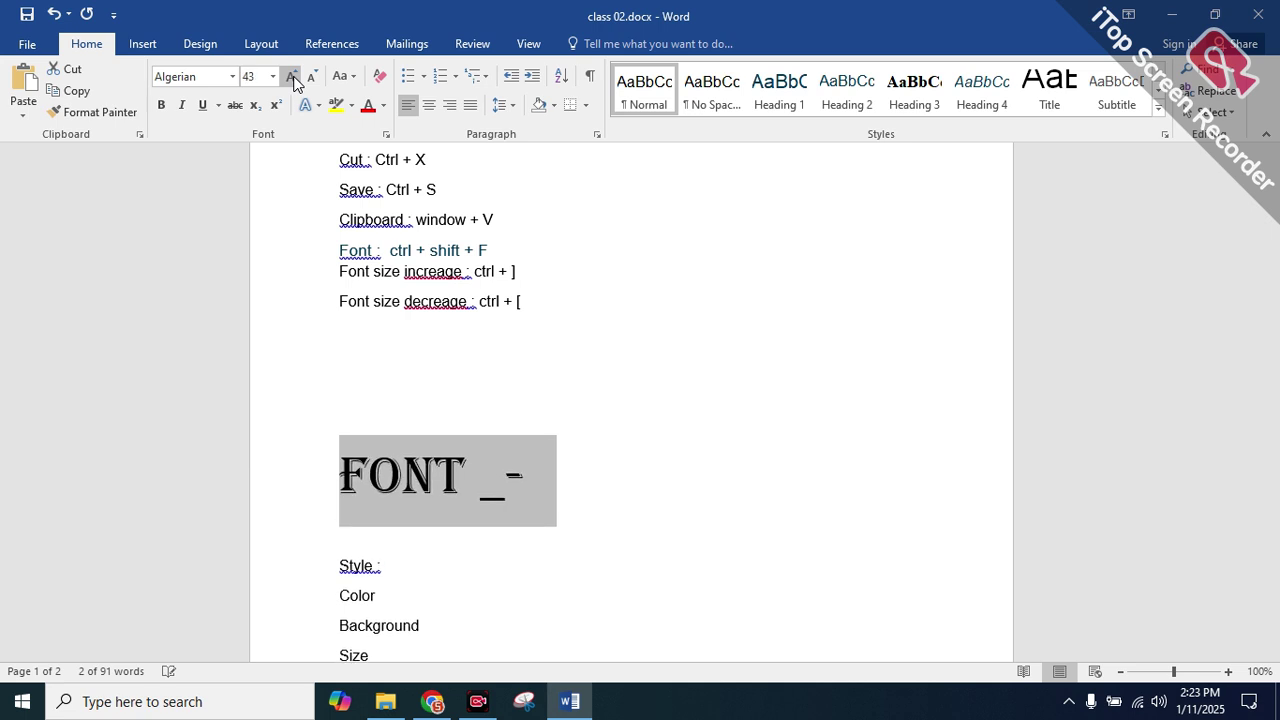
key("ctrl+bracketleft")
key("ctrl+bracketleft")
key("ctrl+bracketleft")
key("ctrl+bracketleft")
key("ctrl+bracketleft")
key("ctrl+bracketleft")
key("ctrl+bracketleft")
key("ctrl+bracketleft")
key("ctrl+bracketleft")
key("ctrl+bracketleft")
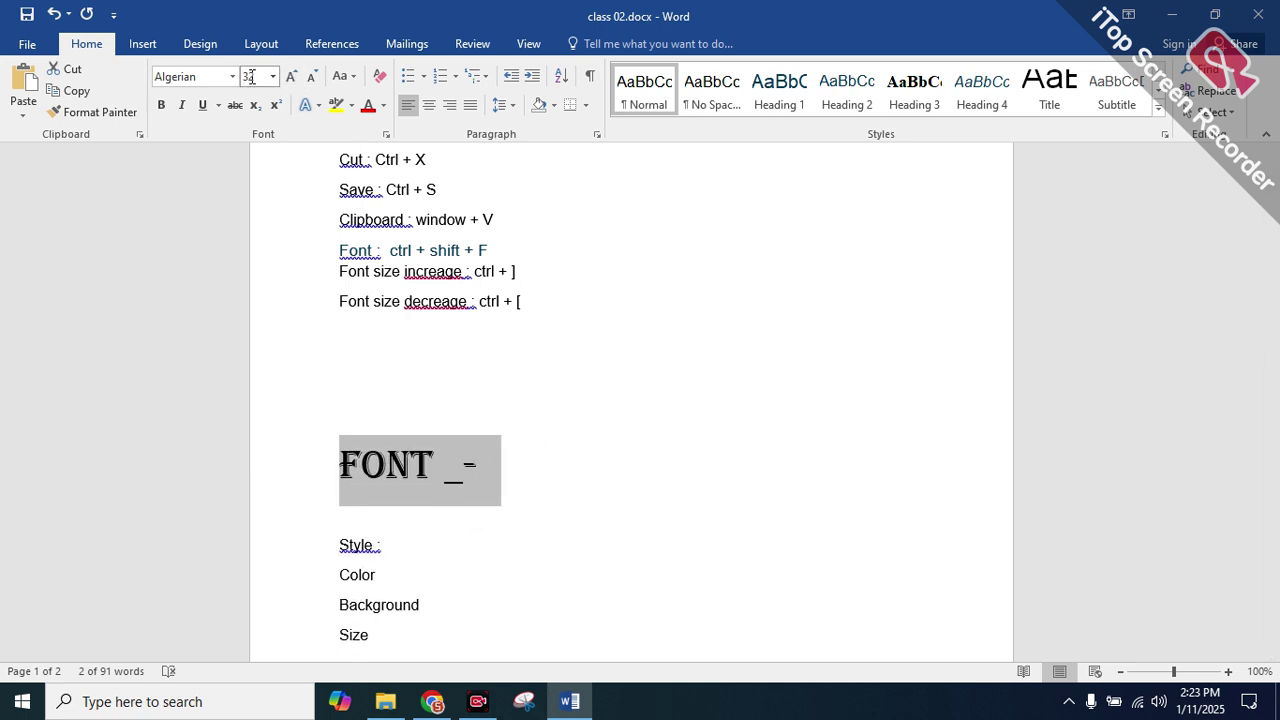
Set the FONT _- heading to 72 pt from the size list, then to 128 pt
left_click(272, 76)
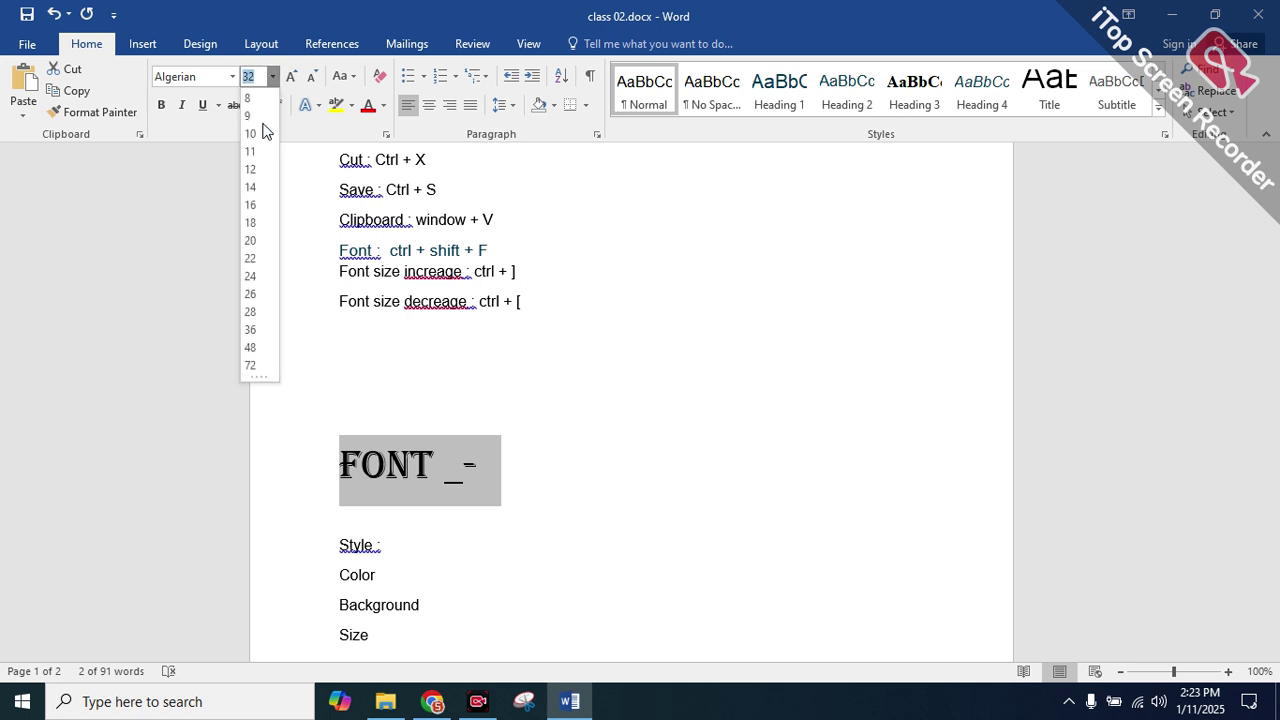
left_click(253, 366)
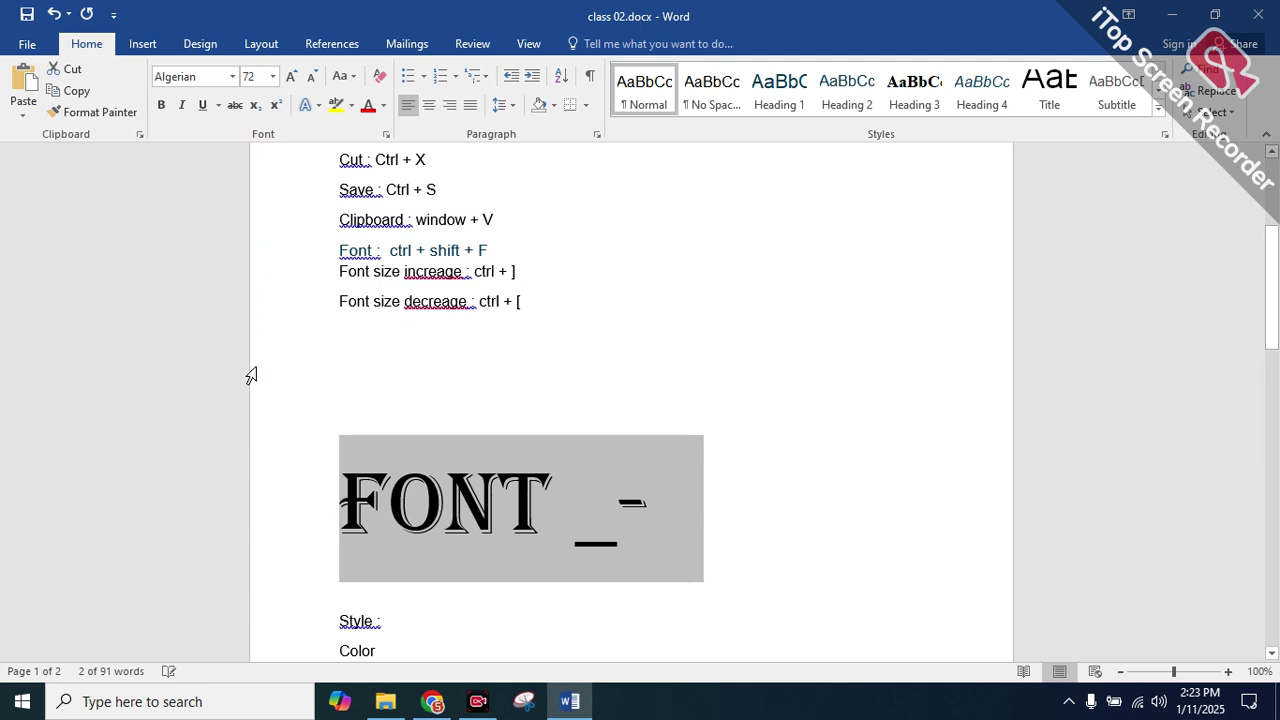
scroll(346, 360, "down", 1)
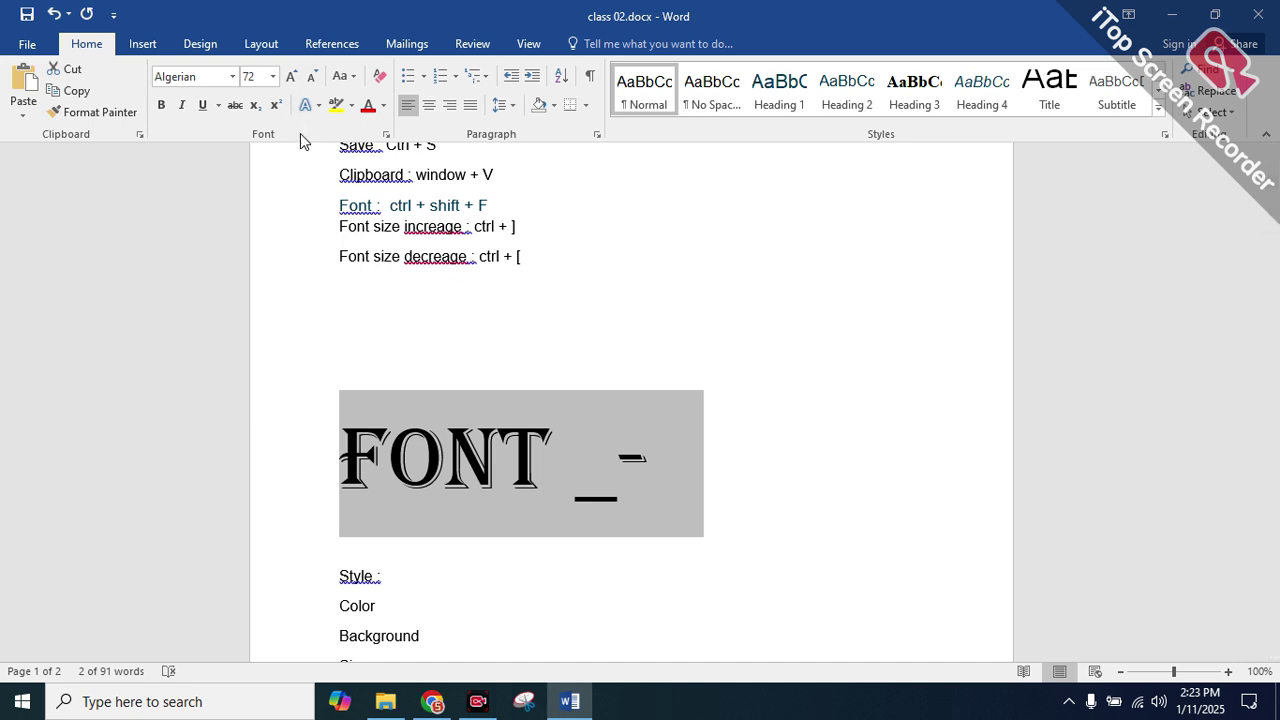
scroll(488, 384, "down", 2)
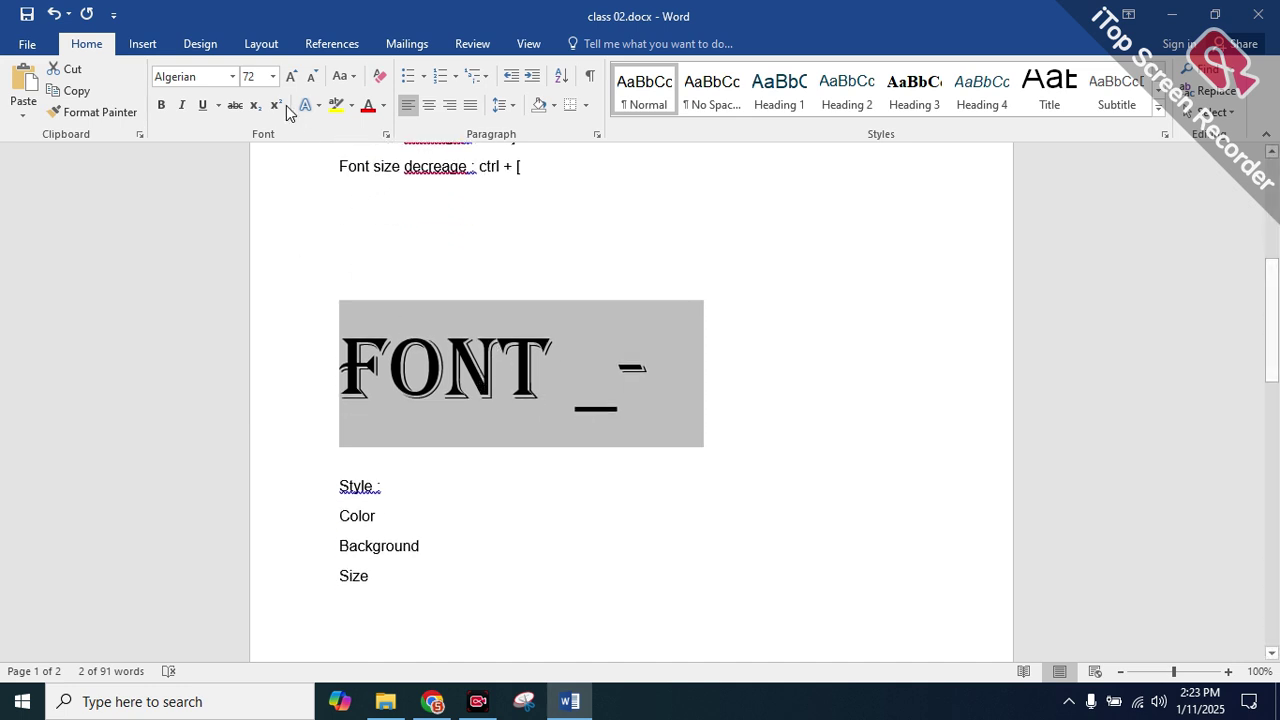
left_click(252, 77)
left_click(256, 78)
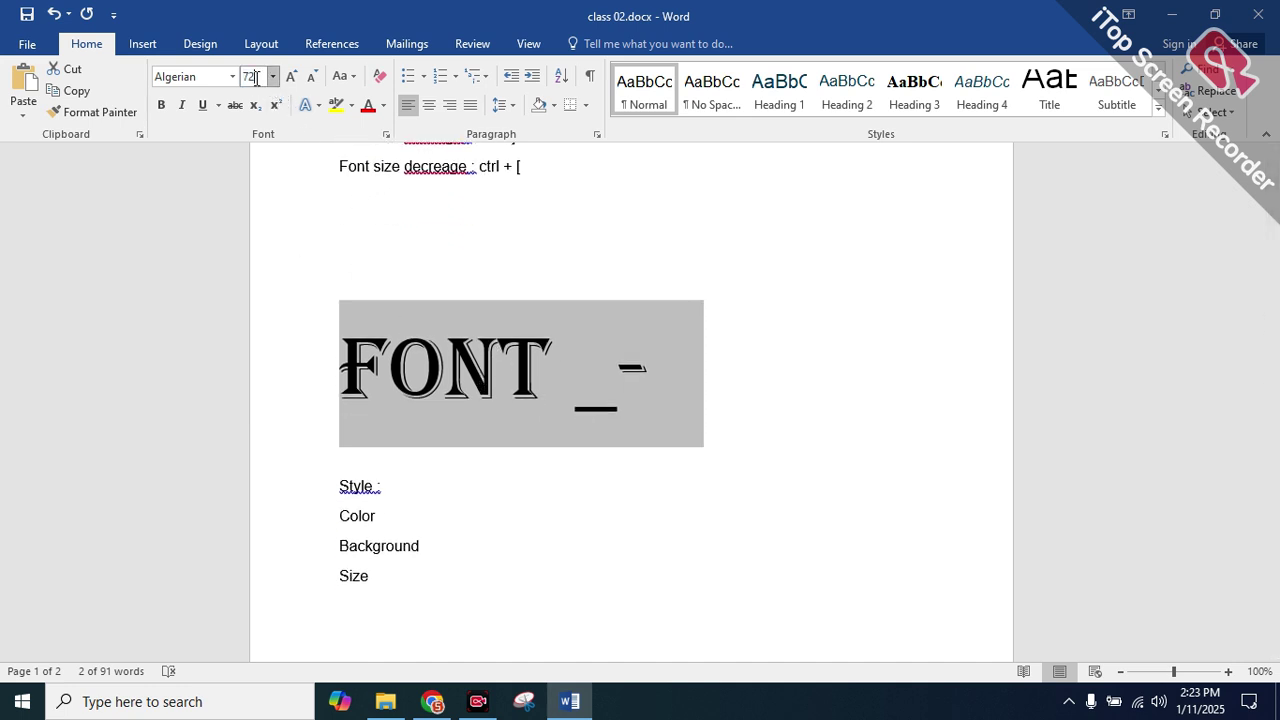
key("BackSpace")
type("128")
key("Return")
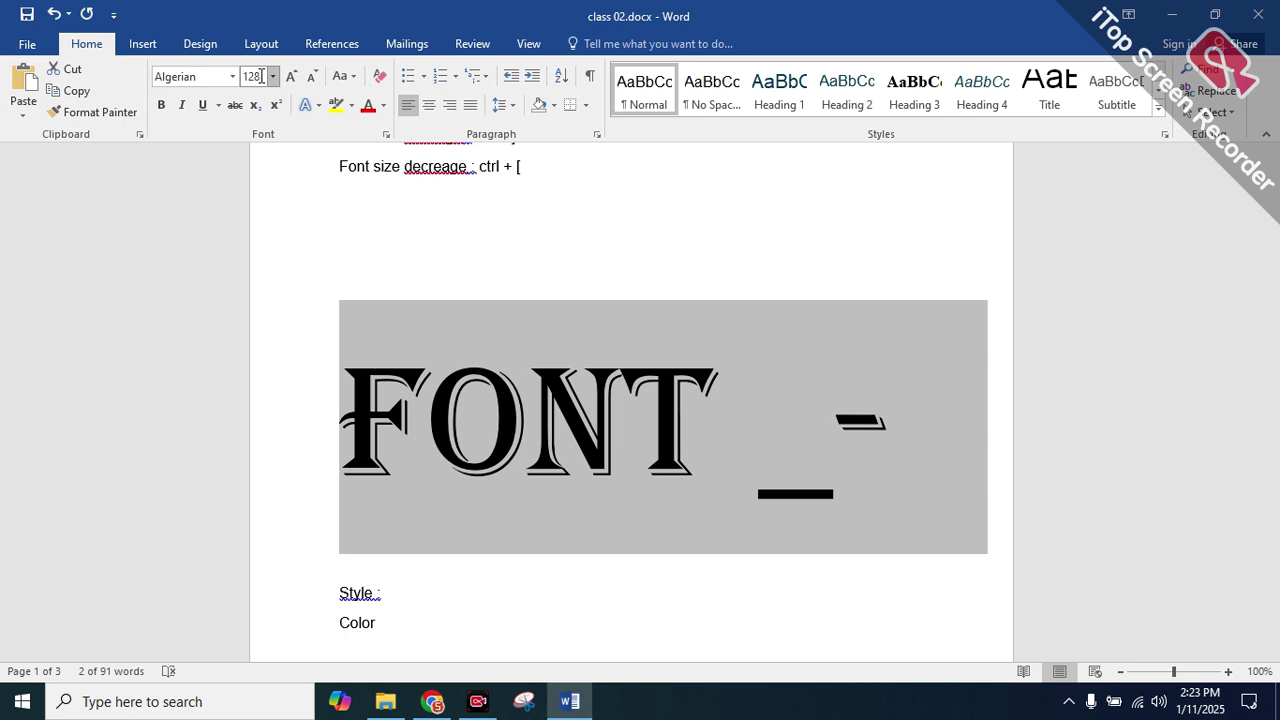
Replace the heading's Algerian font name with 63.8, accepting the unavailable-font prompt
left_click(224, 76)
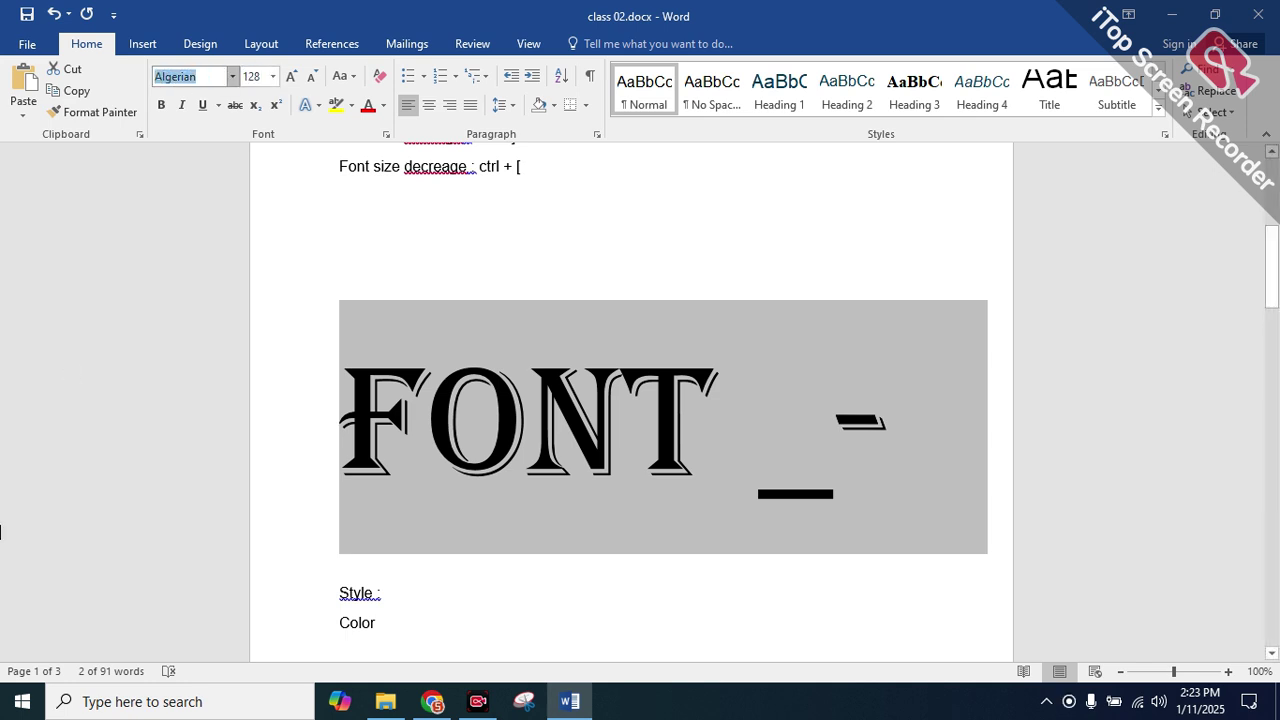
type("63.8")
key("Return")
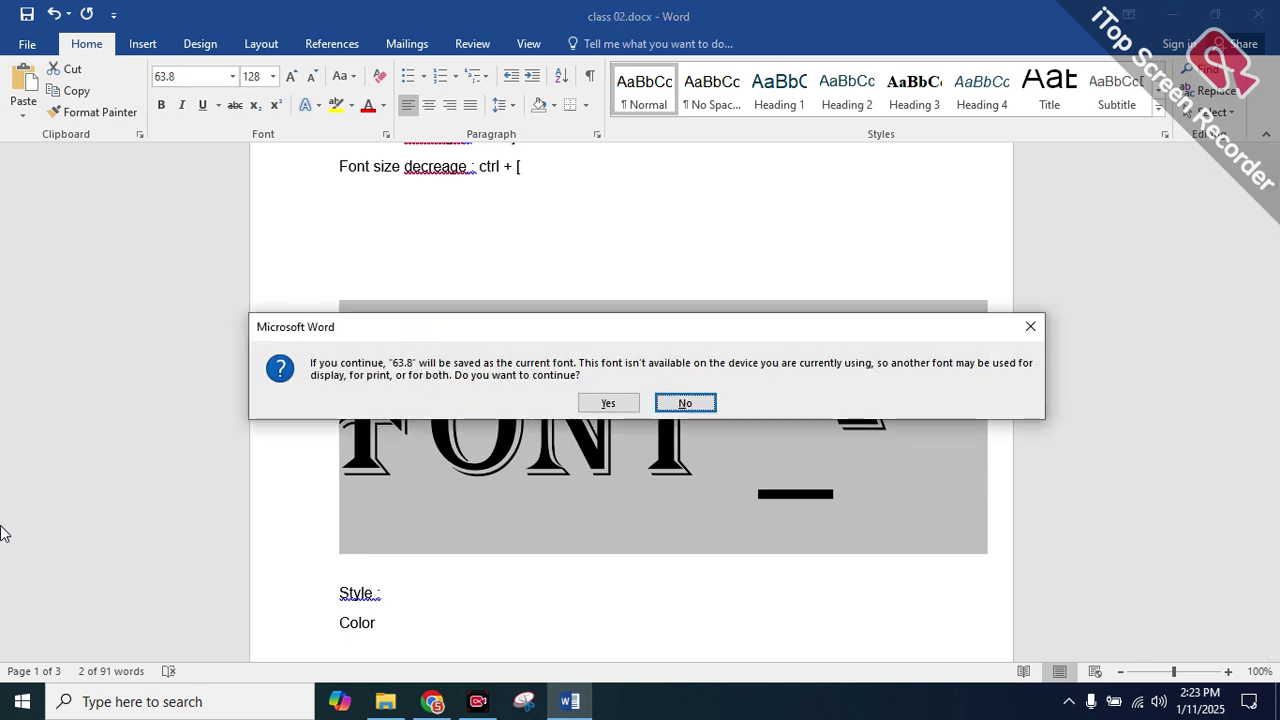
left_click(610, 402)
left_click(207, 76)
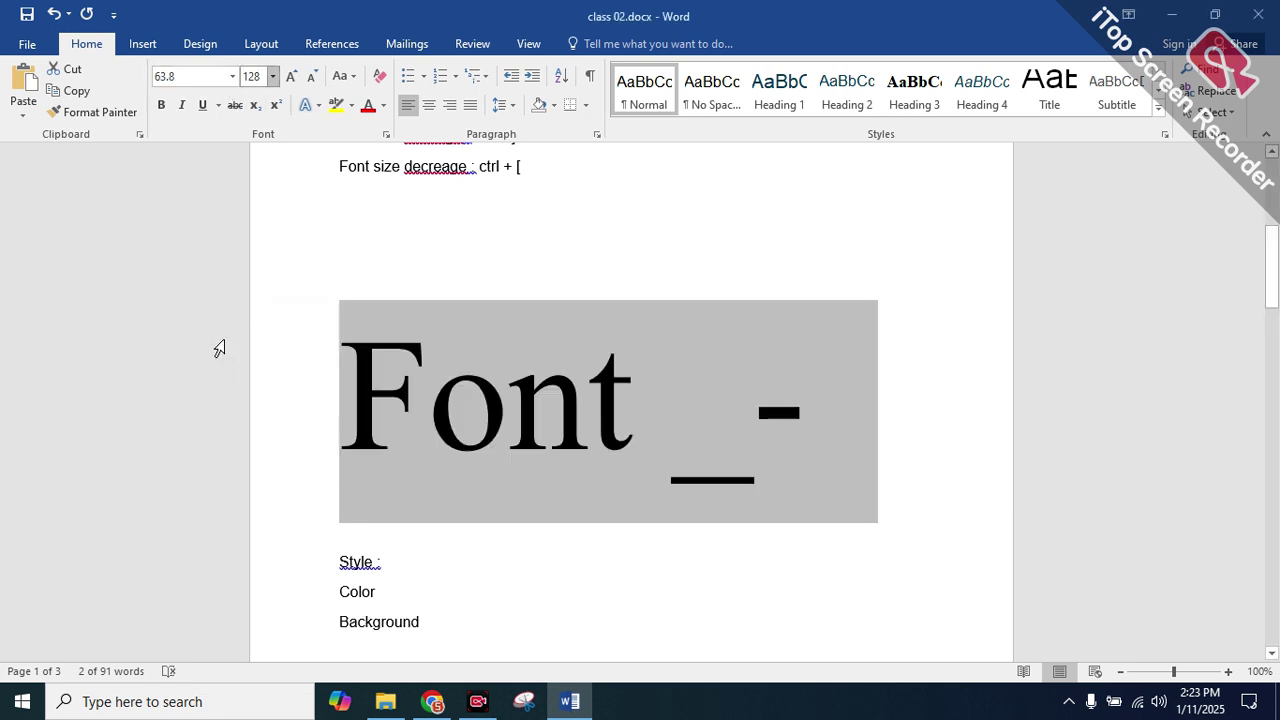
left_click(168, 256)
left_click(253, 76)
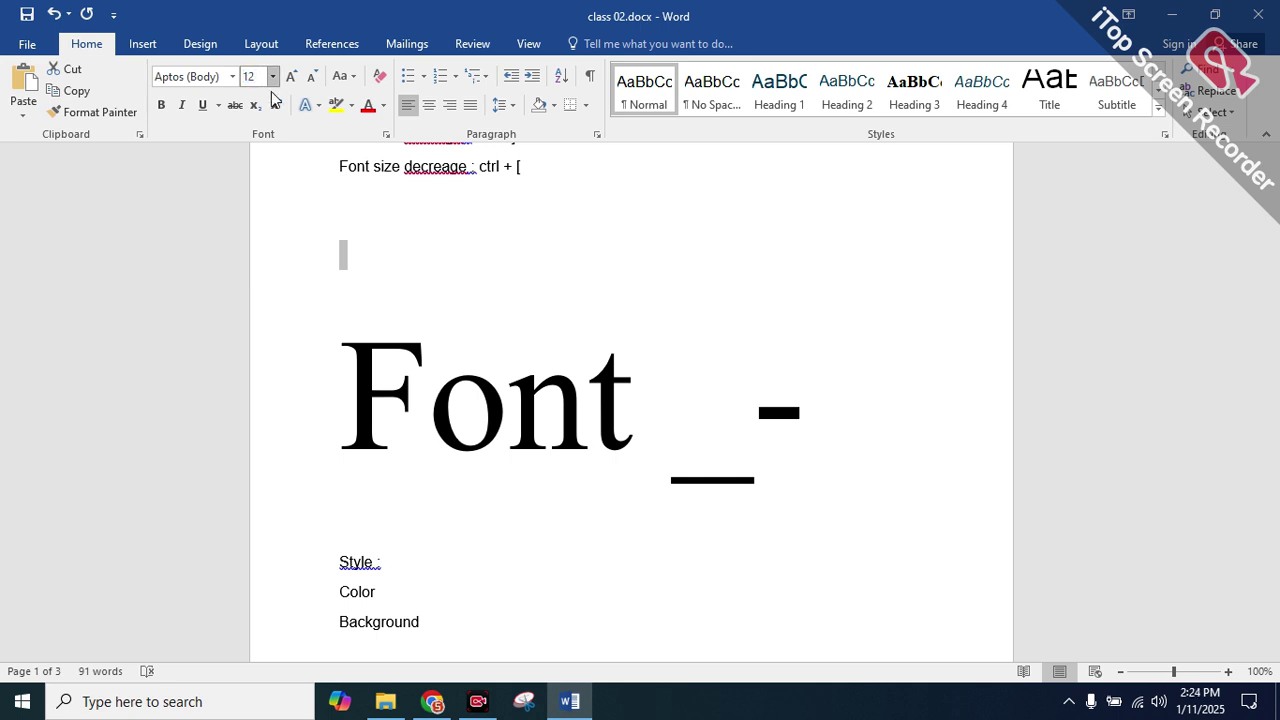
Try font sizes 12.8, 63 and 64 on the Font _- heading
type(".8")
key("Return")
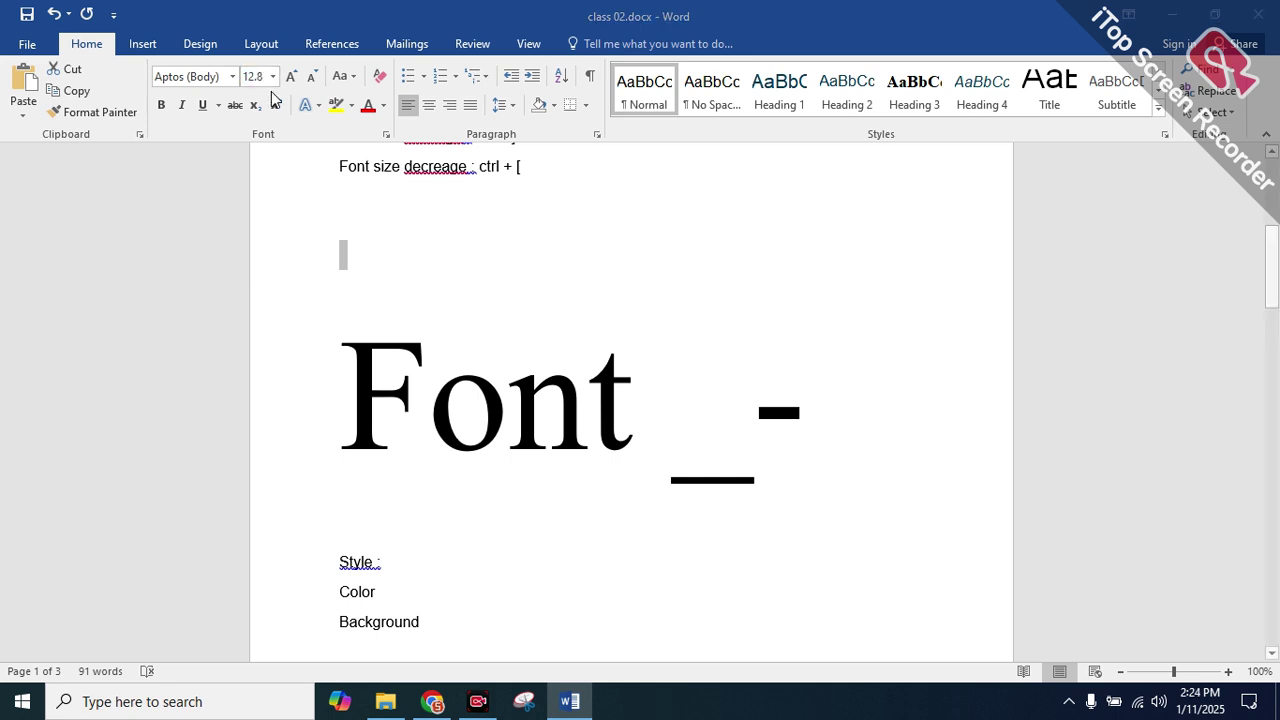
left_click(648, 403)
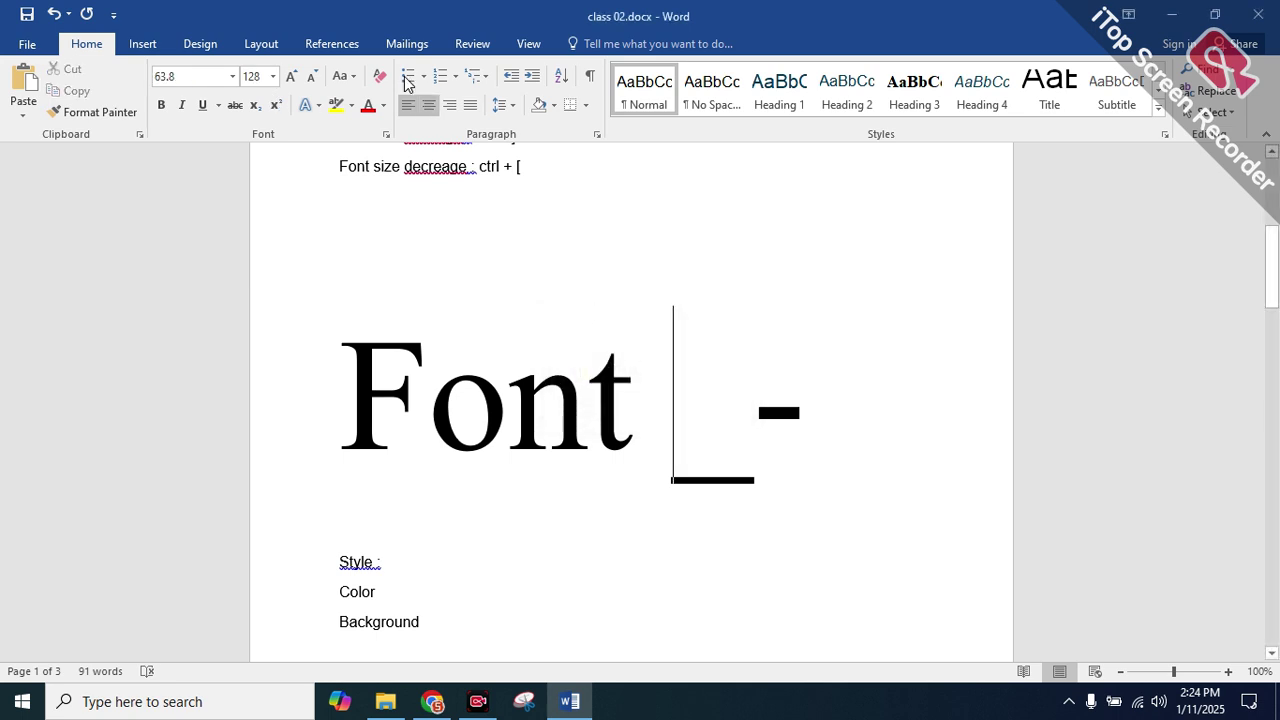
left_click(262, 81)
key("BackSpace")
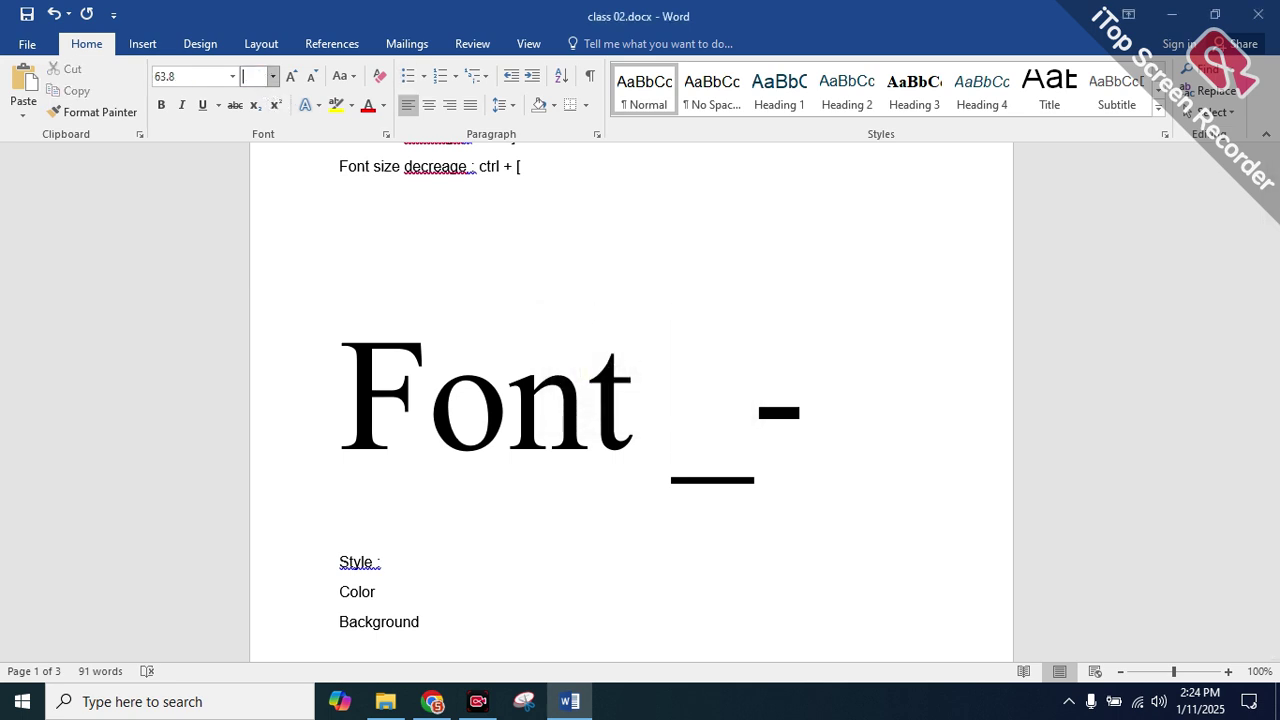
type("63")
key("Return")
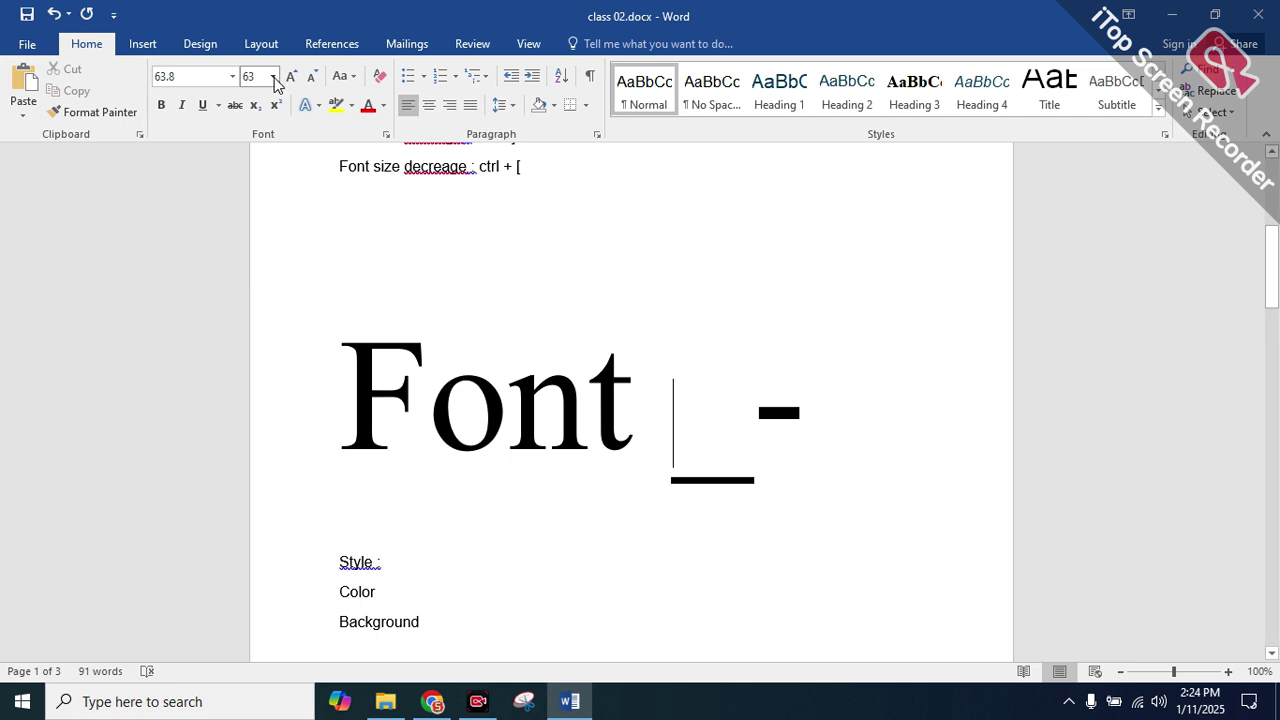
key("Home")
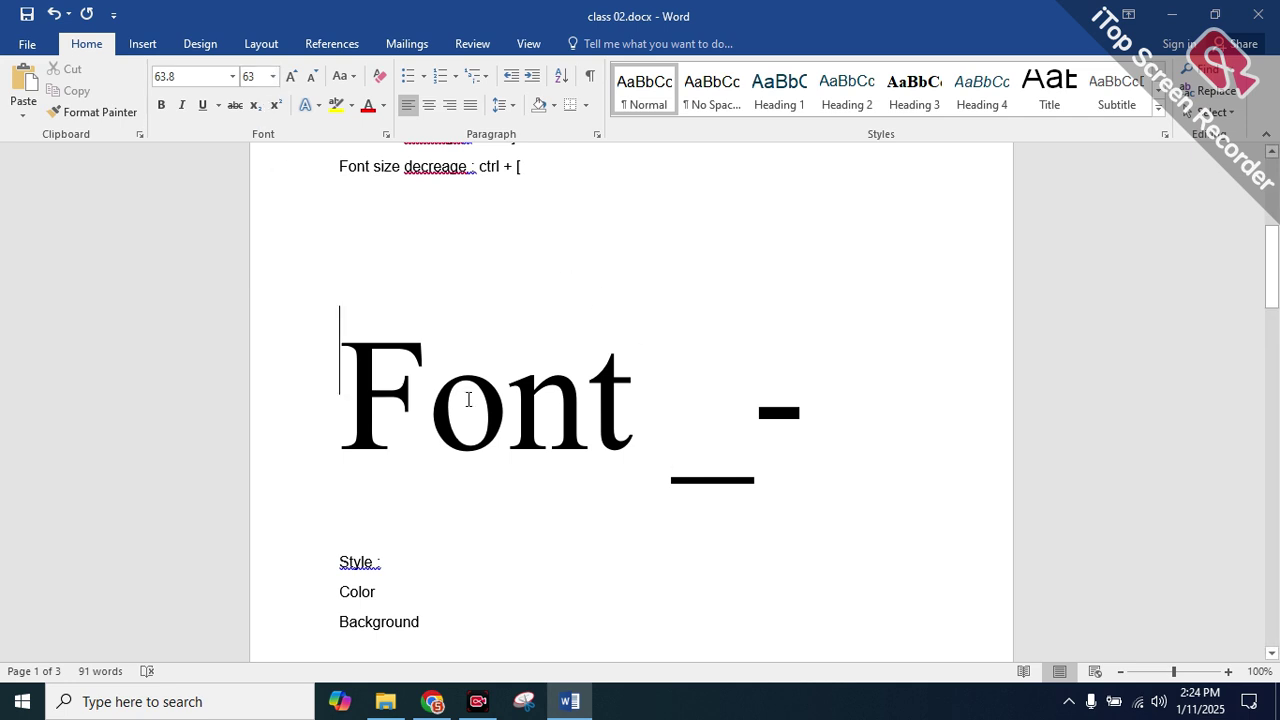
key("shift+End")
left_click(265, 81)
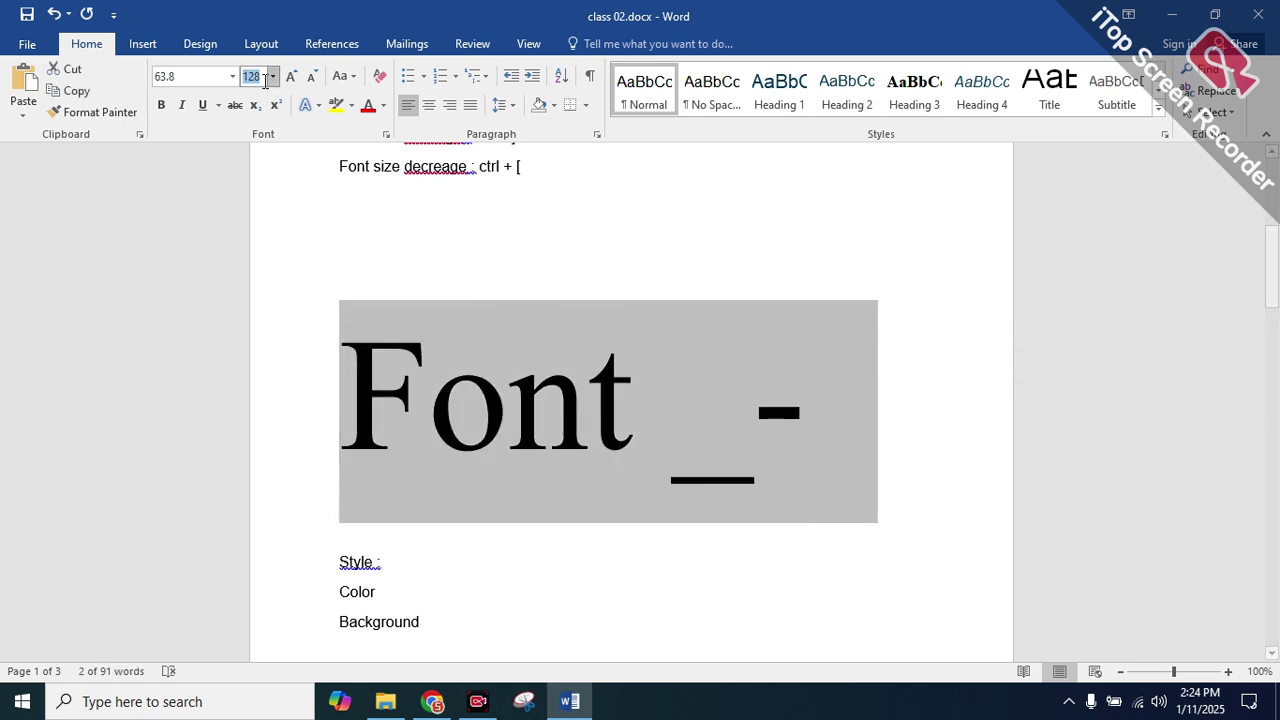
type("6")
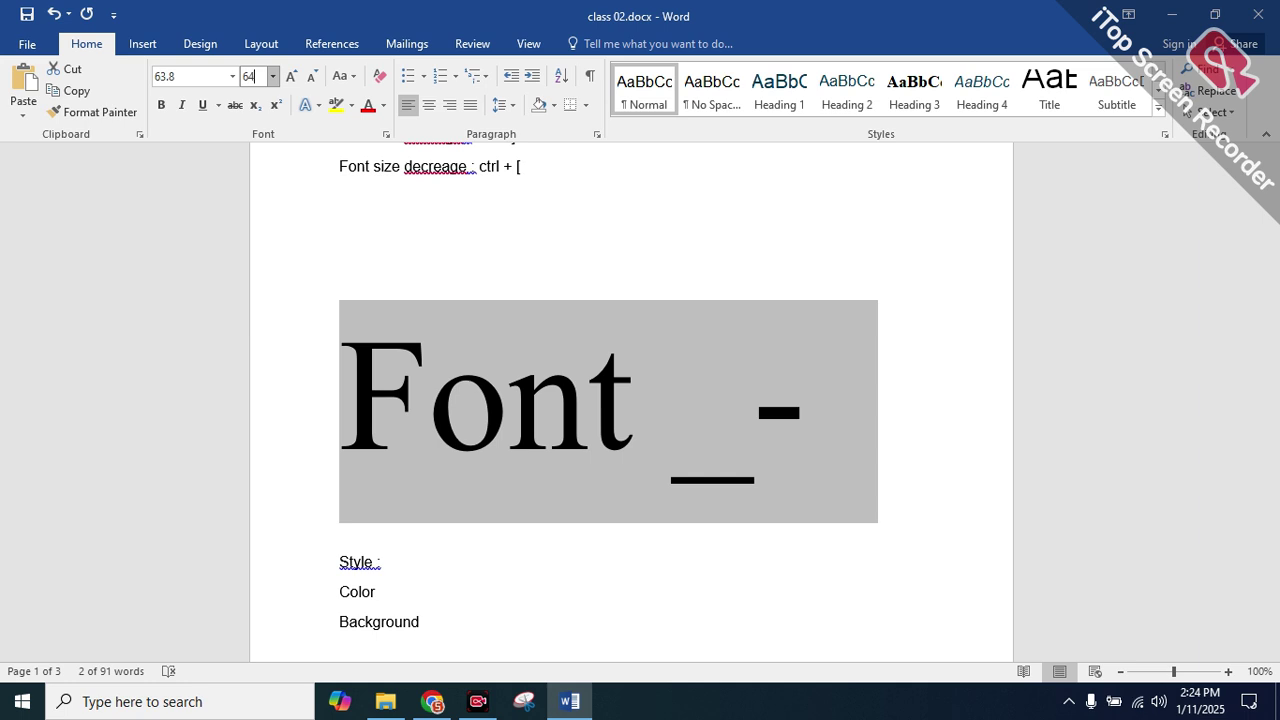
type("4")
key("Return")
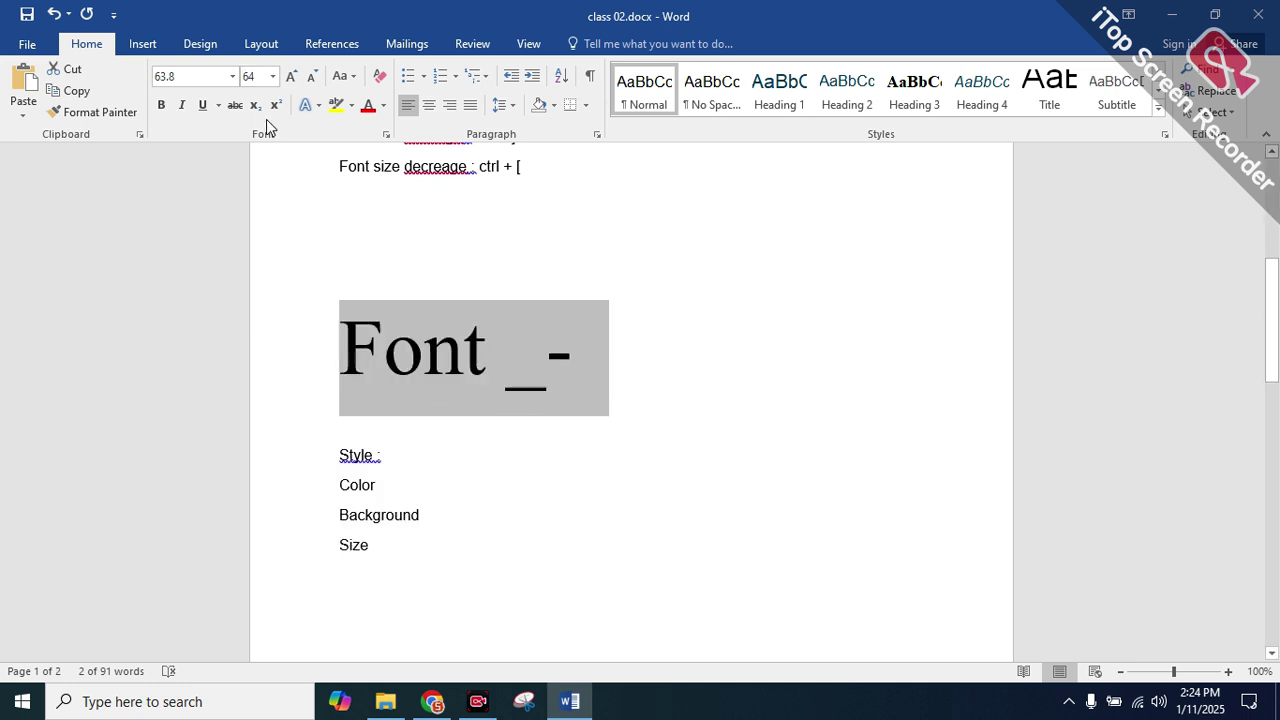
Undo the accidental heading text replacement and apply size 61
key("BackSpace")
type("1")
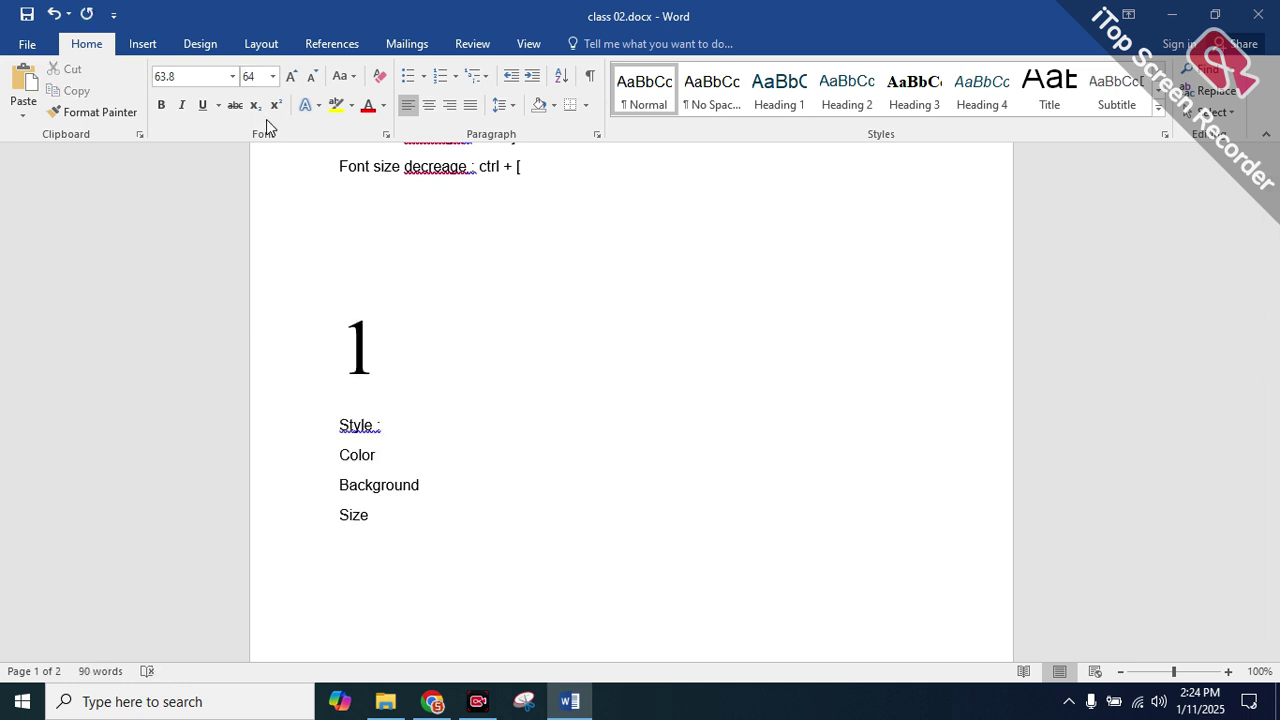
key("ctrl+z")
key("ctrl+z")
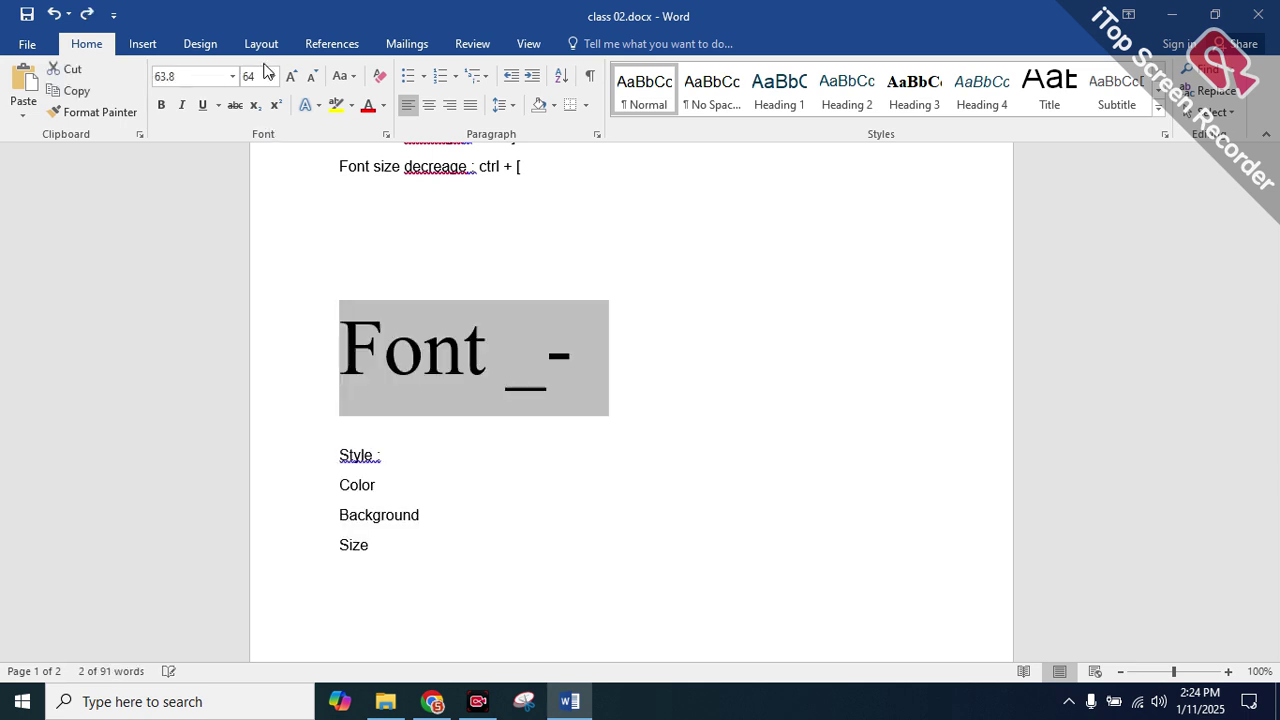
key("ctrl+shift+p")
type("6")
key("Return")
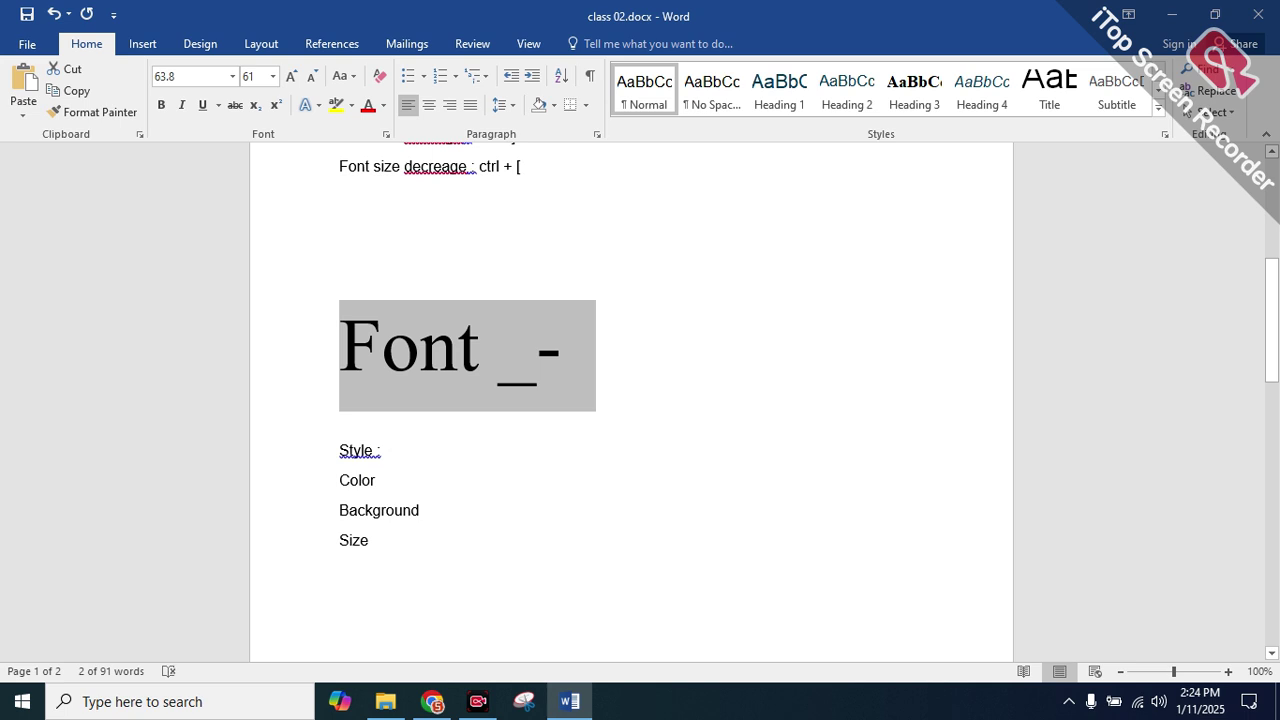
Reselect the Font _- heading and step it to 62 pt with Grow and Shrink Font
left_click(474, 482)
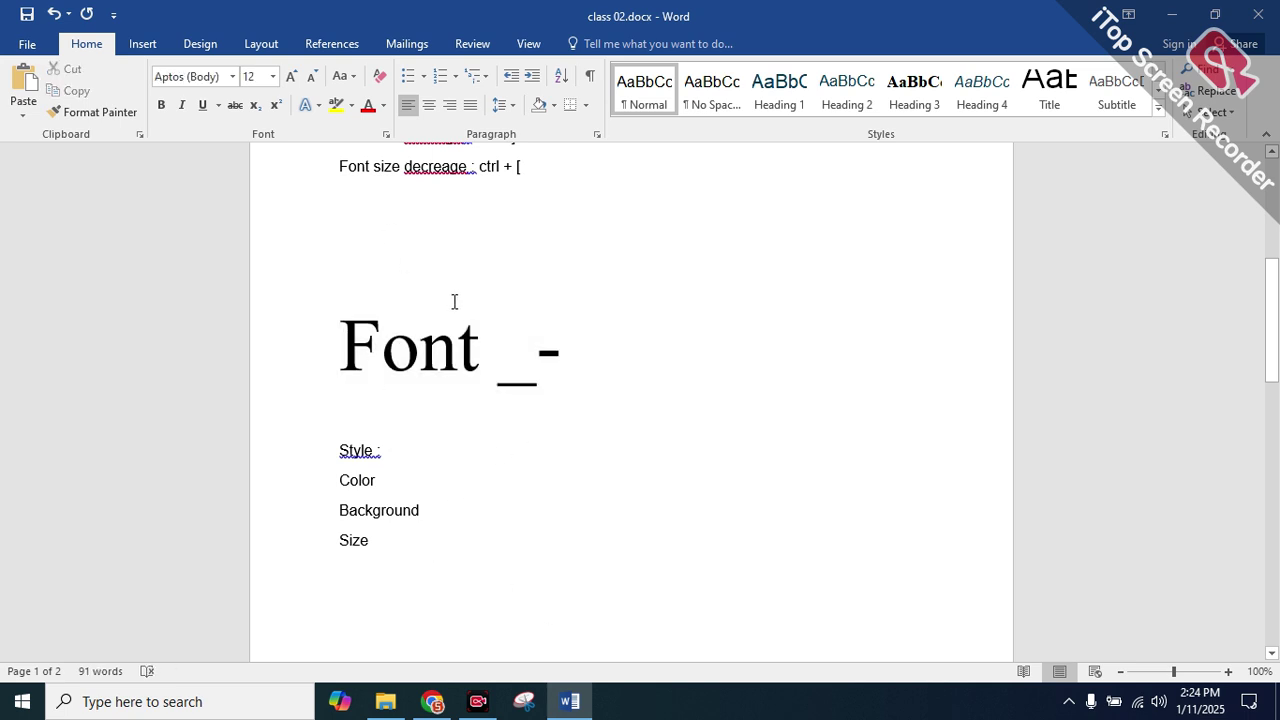
triple_click(566, 351)
double_click(413, 345)
left_click(611, 349)
left_click(258, 350)
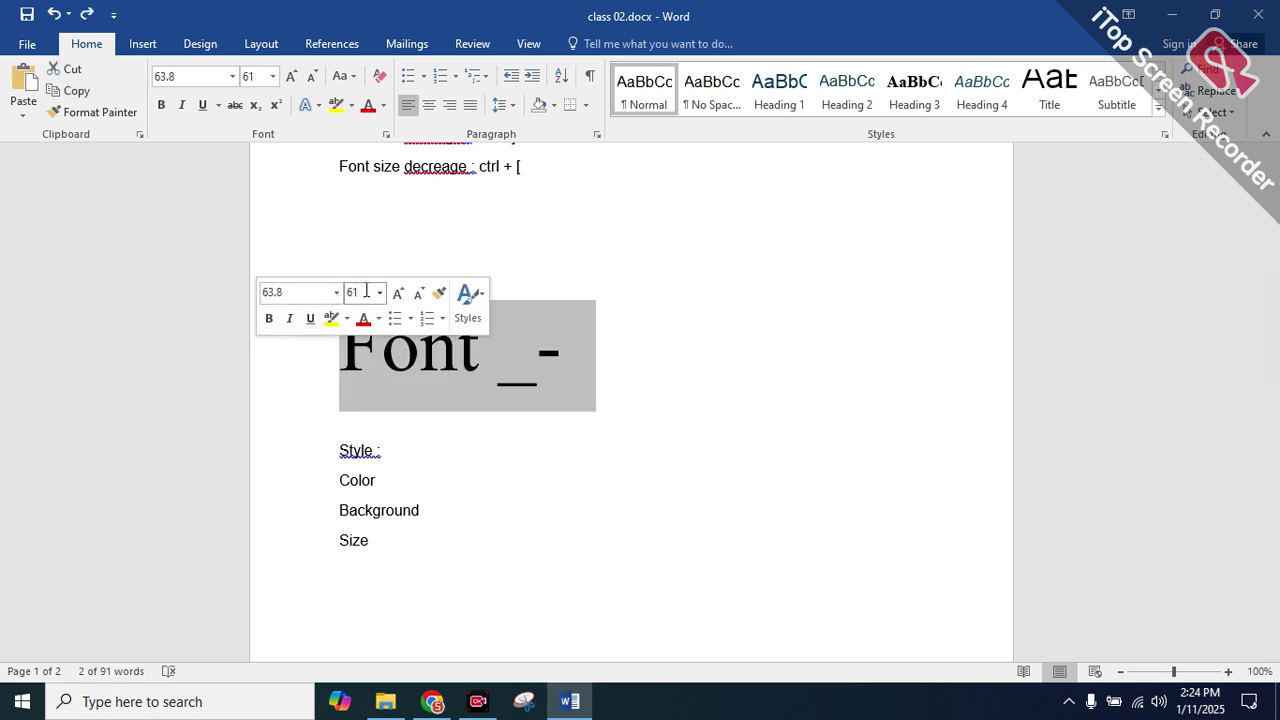
key("ctrl+bracketright")
key("ctrl+bracketright")
key("ctrl+bracketright")
key("ctrl+bracketright")
key("ctrl+bracketright")
key("ctrl+bracketright")
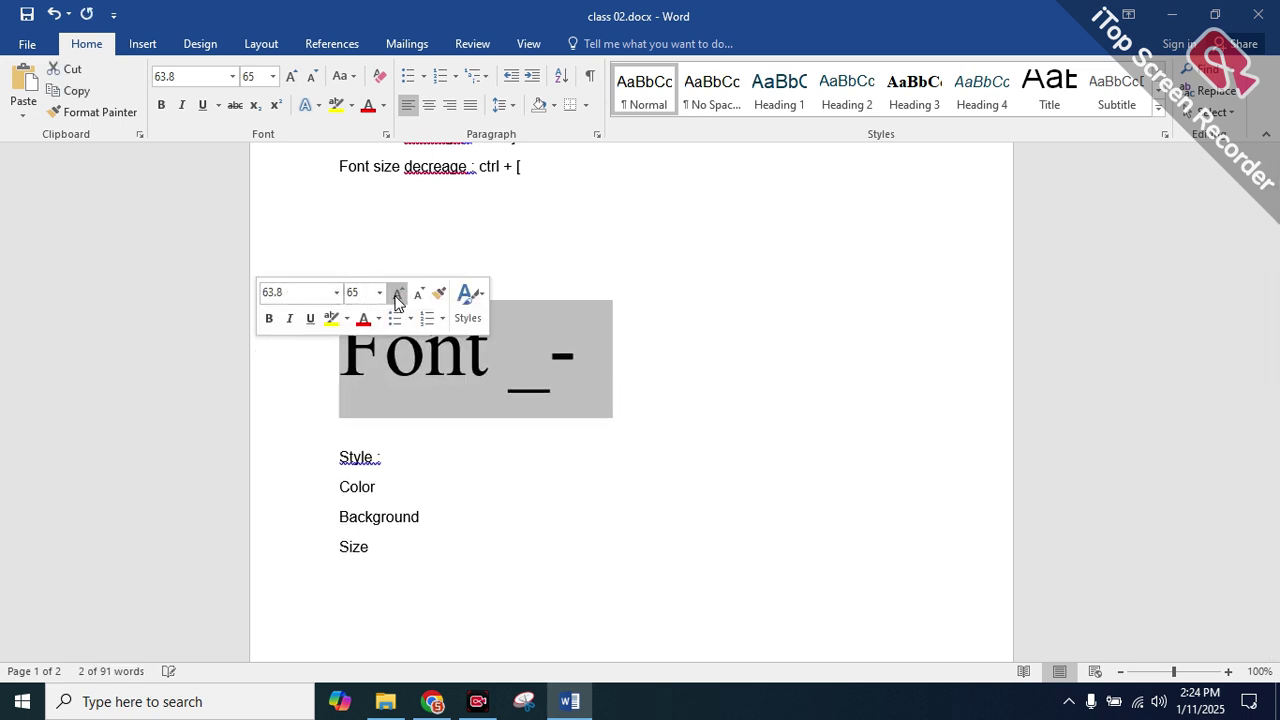
key("ctrl+bracketleft")
key("ctrl+bracketleft")
key("ctrl+bracketleft")
key("ctrl+bracketleft")
key("ctrl+bracketleft")
left_click(356, 292)
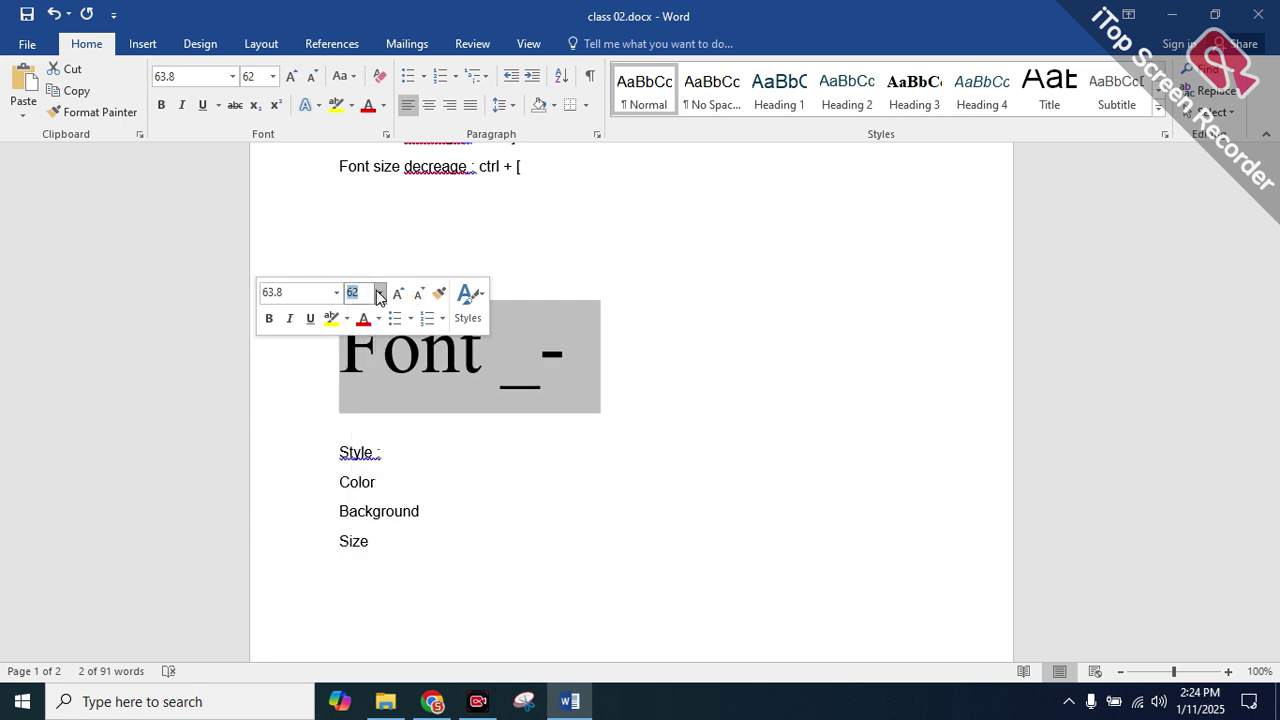
left_click(369, 294)
left_click(336, 292)
left_click(602, 285)
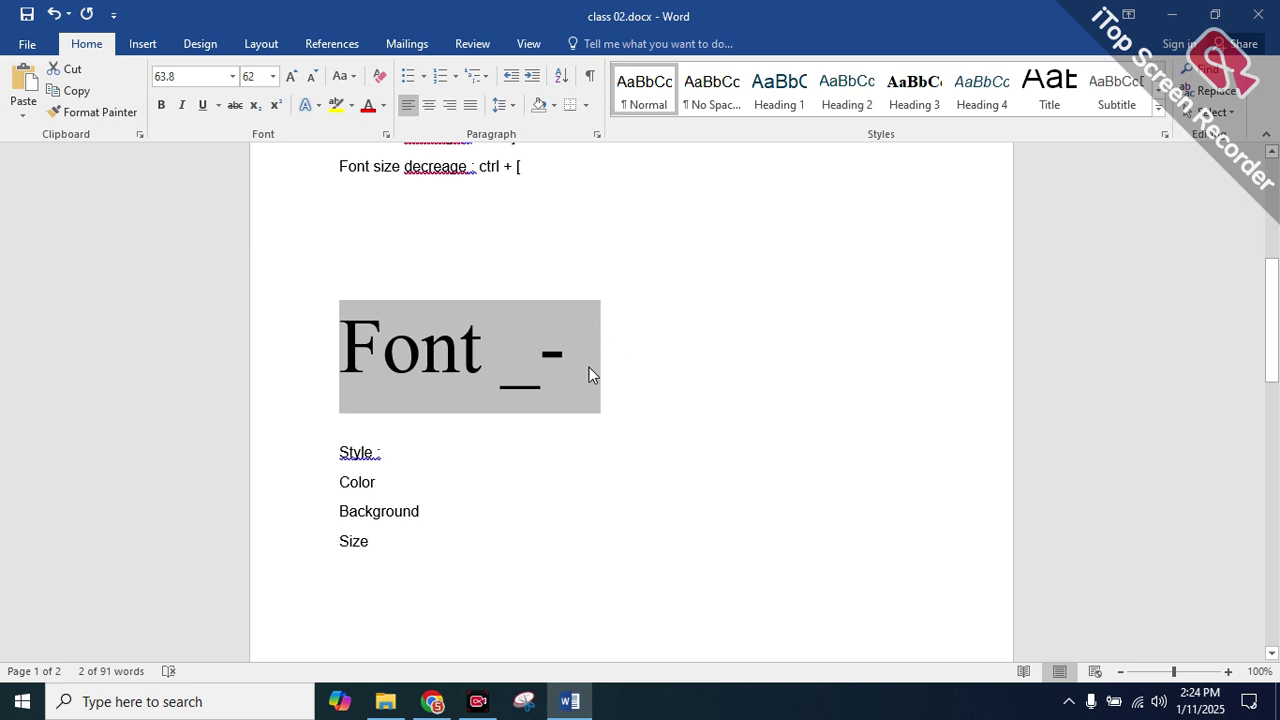
left_click(629, 366)
left_click_drag(603, 357, 35, 327)
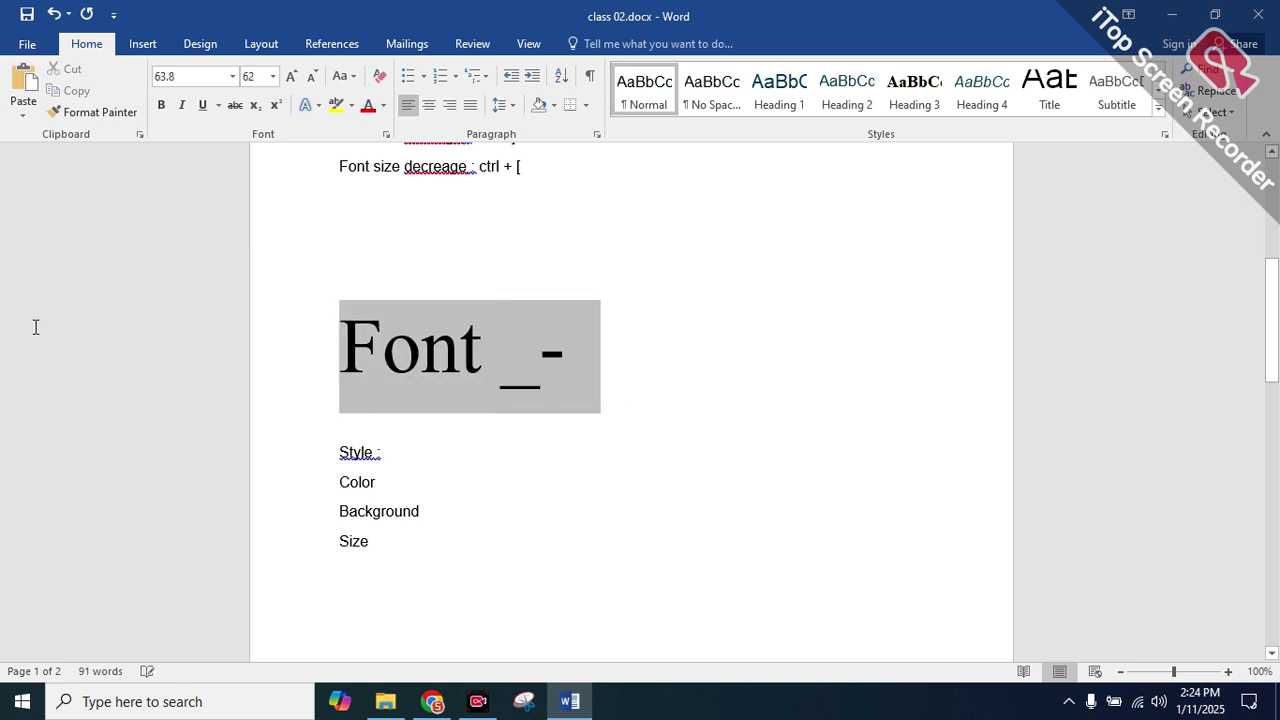
Place the caret in the Font _- heading and undo an accidental paste of the shortcut line
scroll(254, 366, "down", 1)
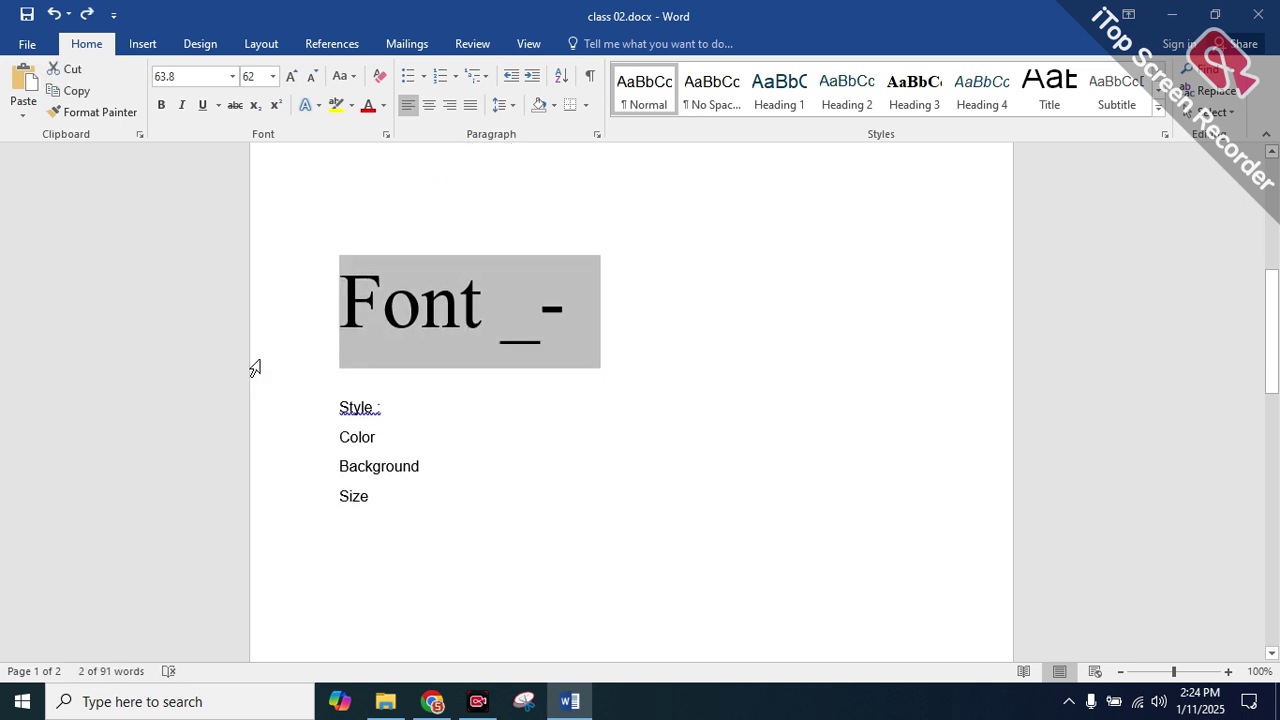
left_click(448, 340)
left_click_drag(580, 306, 310, 318)
left_click(466, 315)
left_click(495, 316)
mouse_move(569, 314)
left_mouse_down()
mouse_move(514, 314)
mouse_move(551, 310)
left_mouse_up()
left_click(551, 310)
left_click(493, 320)
type("Font size increage : ctrl + ]")
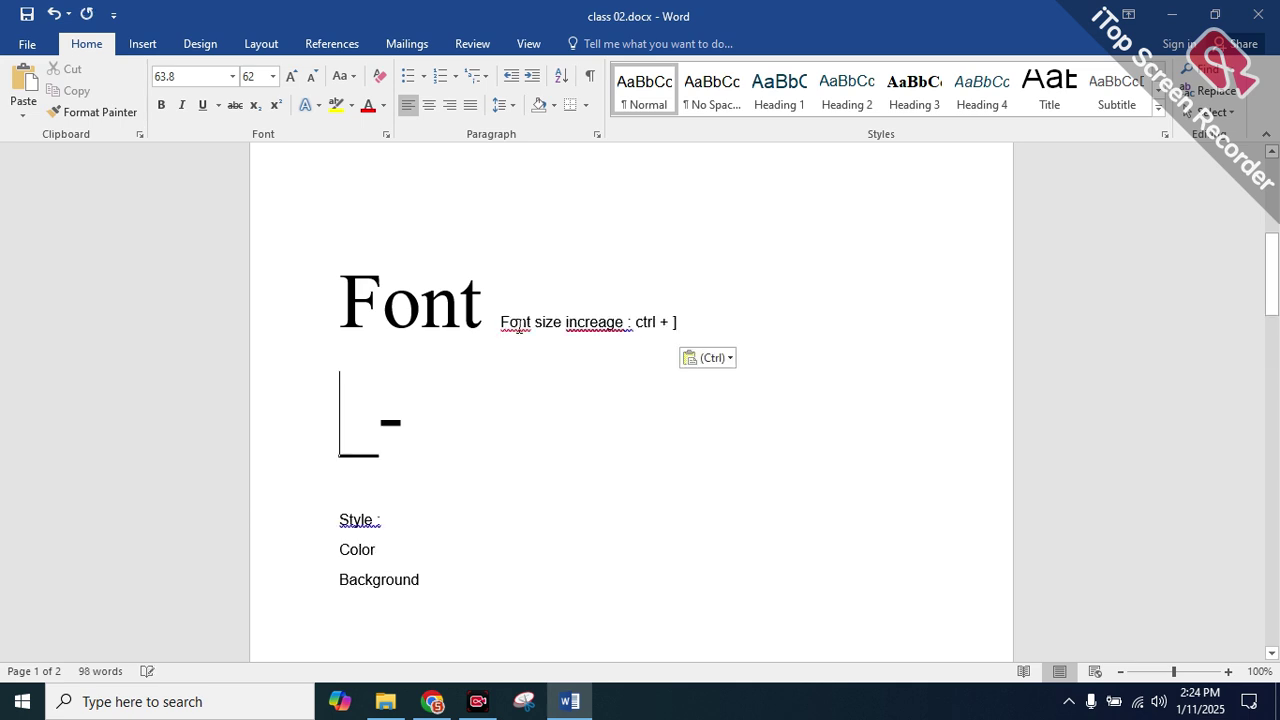
key("ctrl+z")
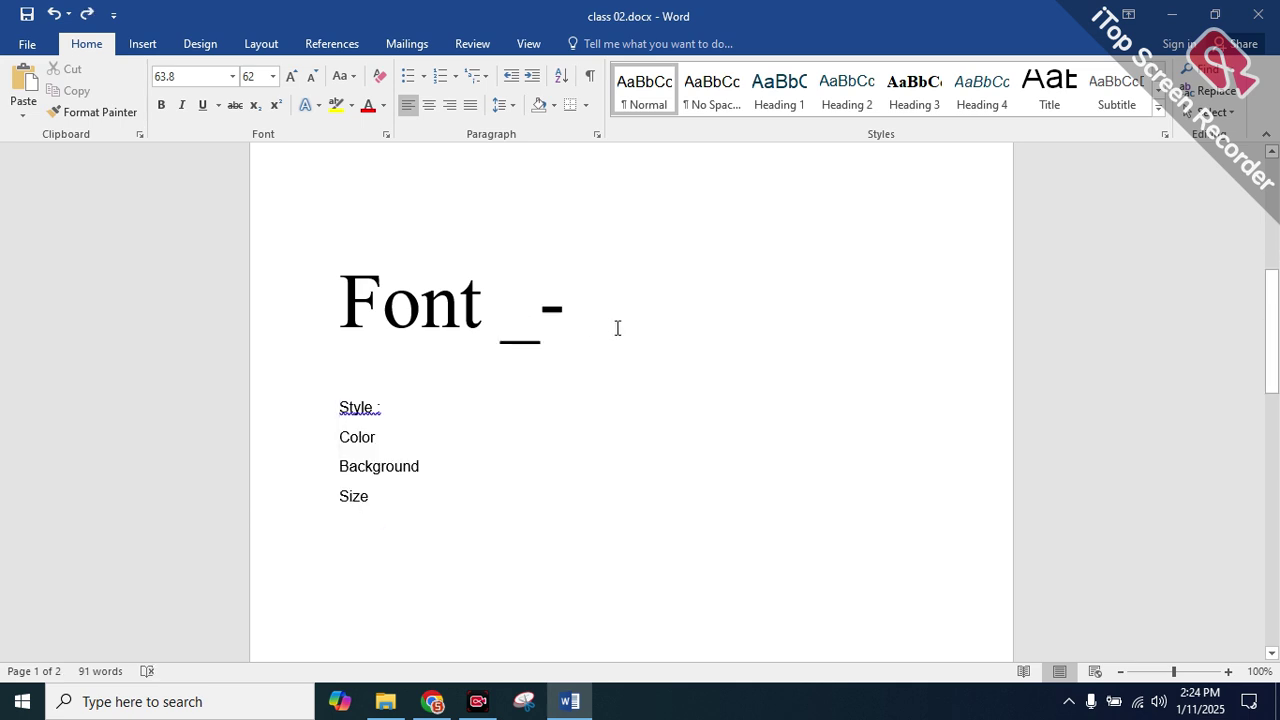
Copy the "_-" symbols from the title and put the insertion point before them
left_click(555, 313)
left_click_drag(557, 311, 541, 311)
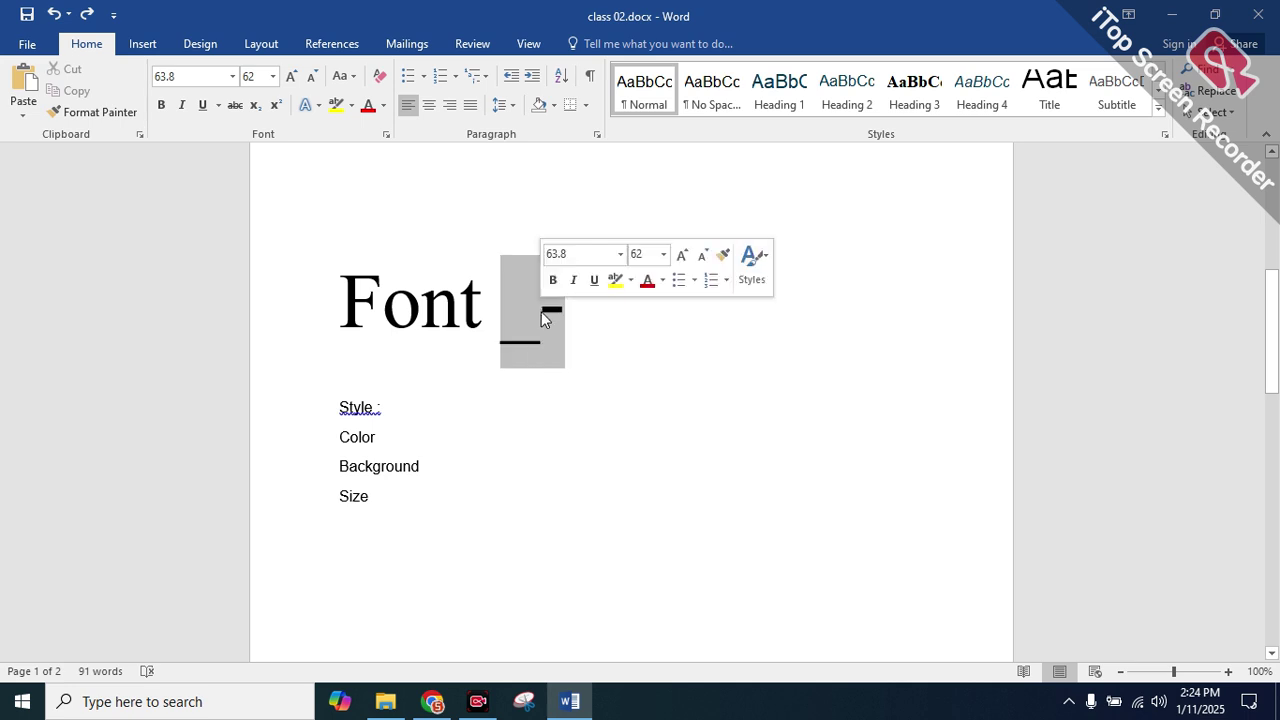
right_click(541, 311)
left_click(586, 345)
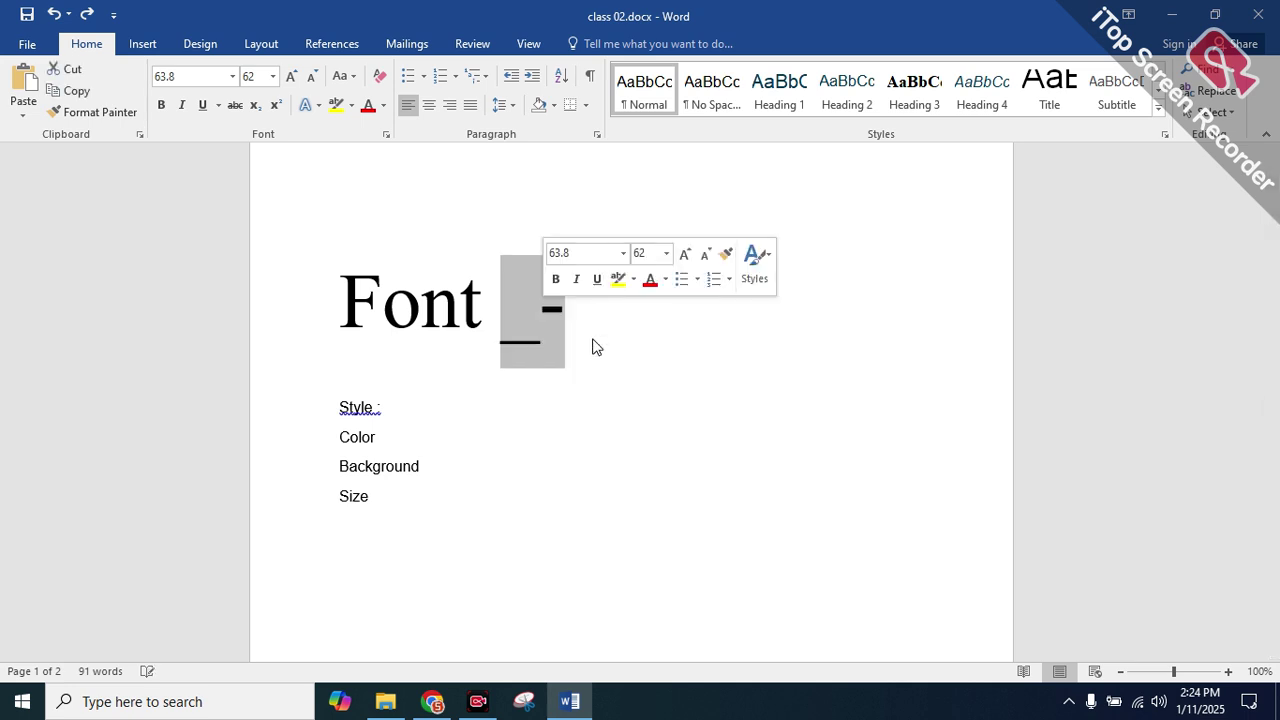
left_click(594, 346)
left_click(503, 323, "shift")
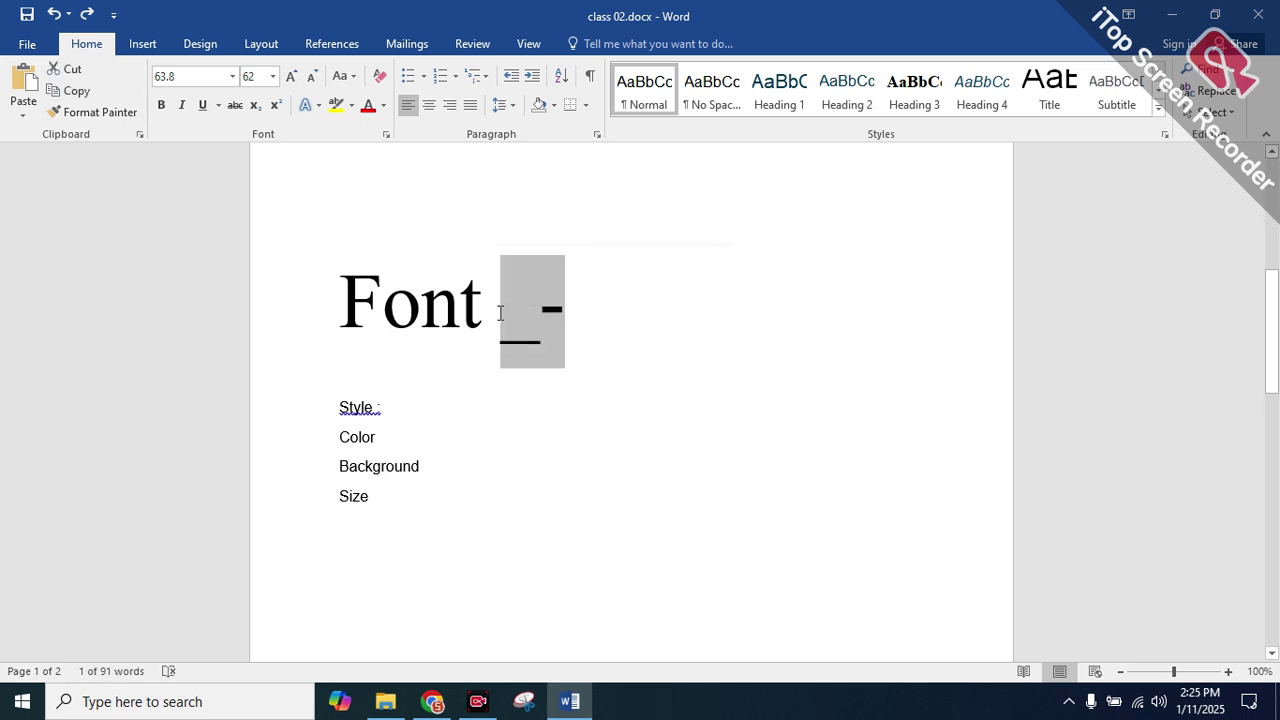
key("Left")
Paste a second "_-" and delete the extra underscore so the title reads "Font -_-"
key("ctrl+v")
key("ctrl")
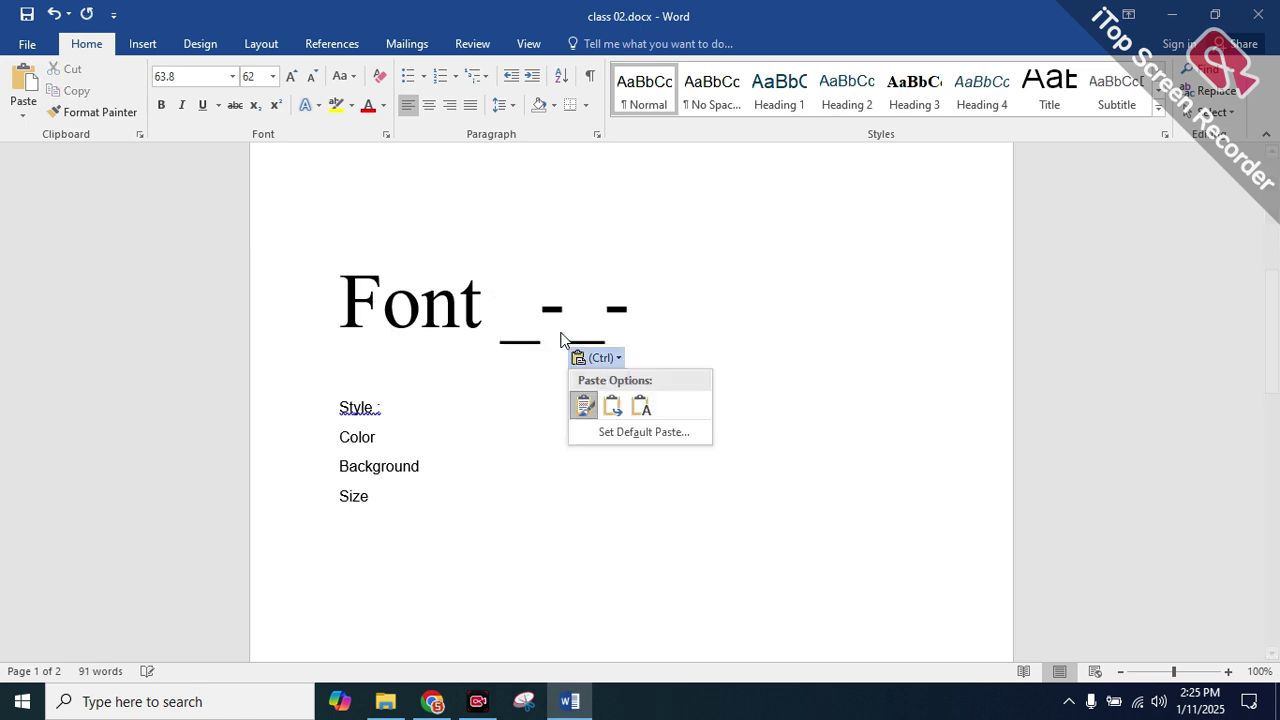
left_click(543, 346)
key("BackSpace")
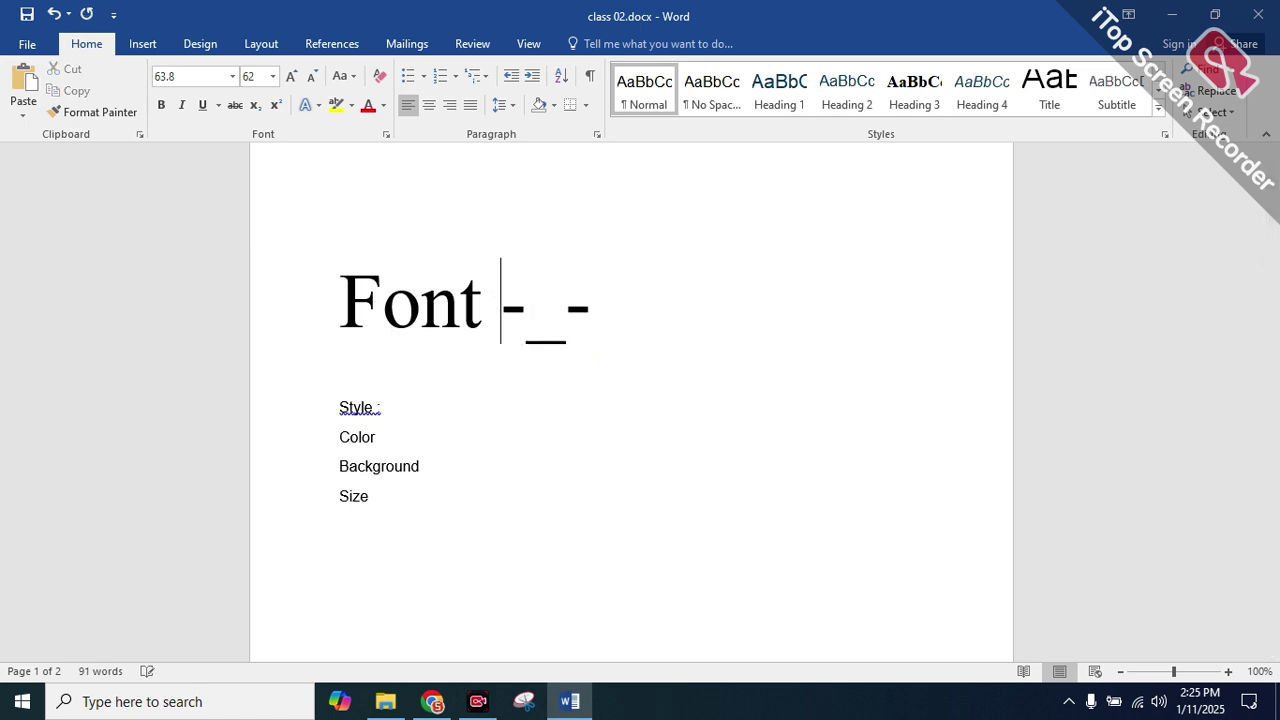
left_click(531, 395)
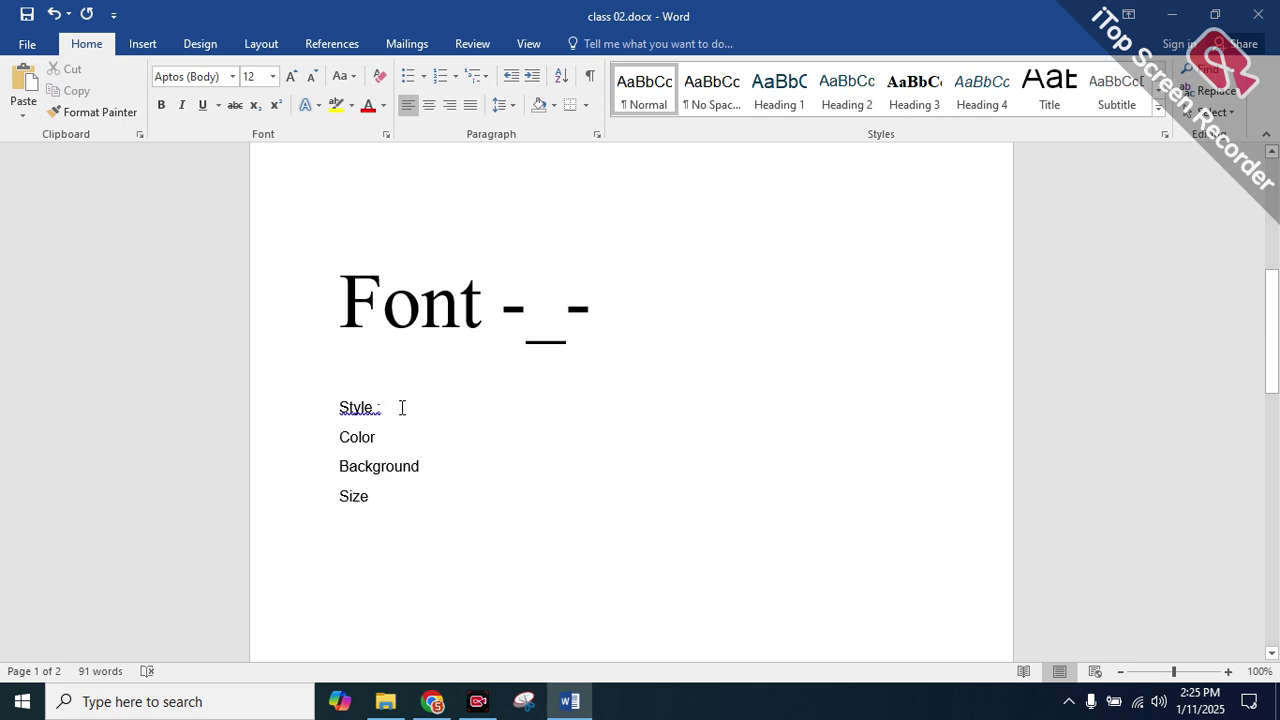
left_click_drag(386, 408, 356, 413)
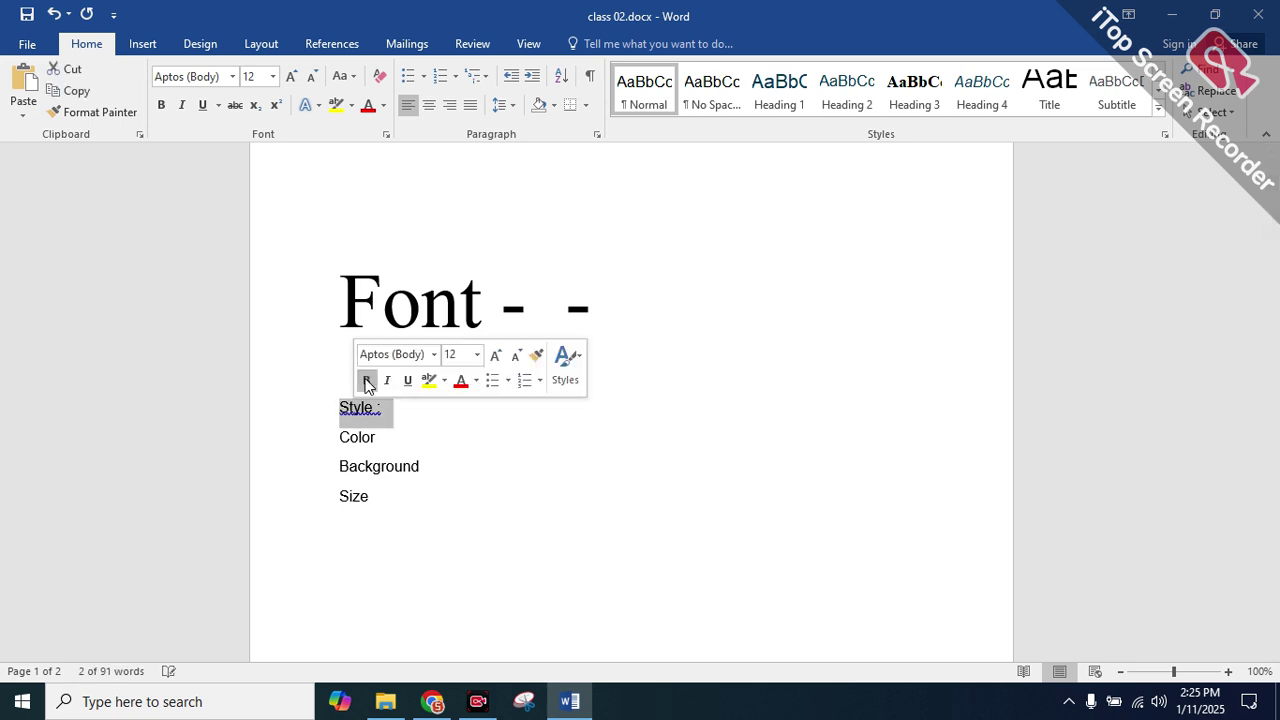
double_click(421, 411)
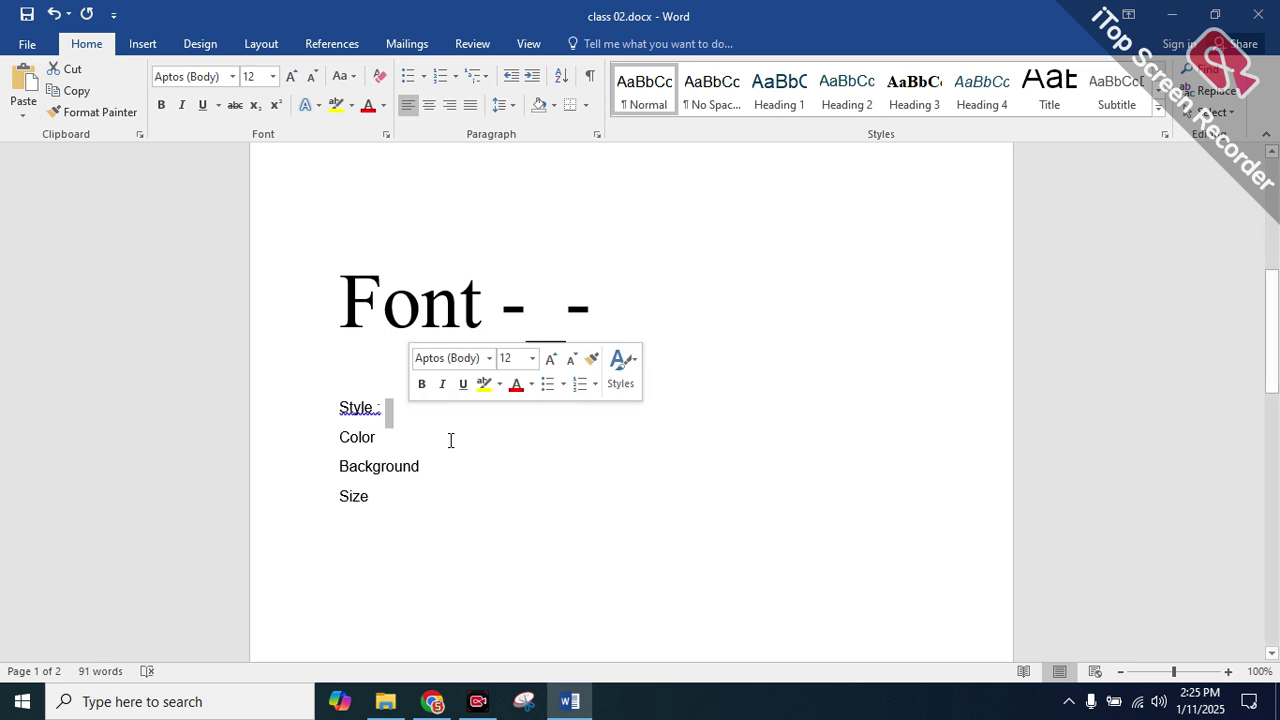
Below the font size shortcuts, type lines Bold : ctrl + B, italic : ctrl + I, under line : ctrl +U
scroll(450, 440, "up", 5)
left_click(558, 352)
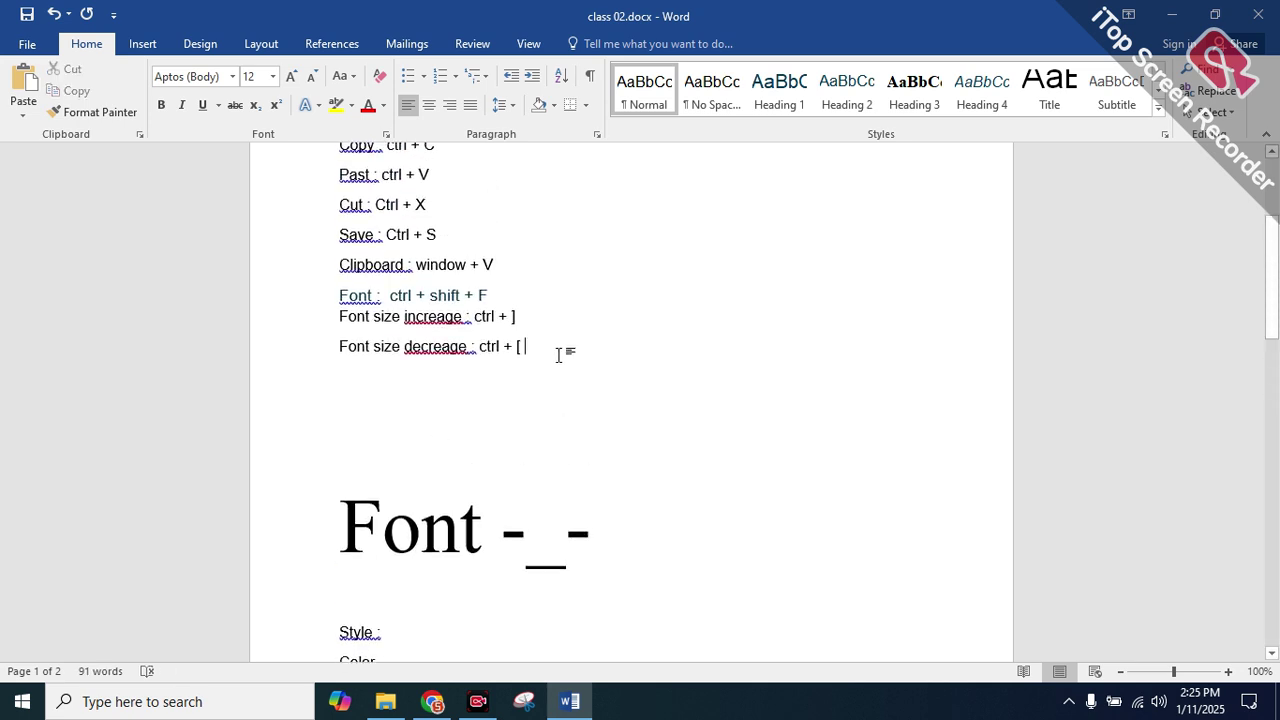
key("Return")
type("Bold : ")
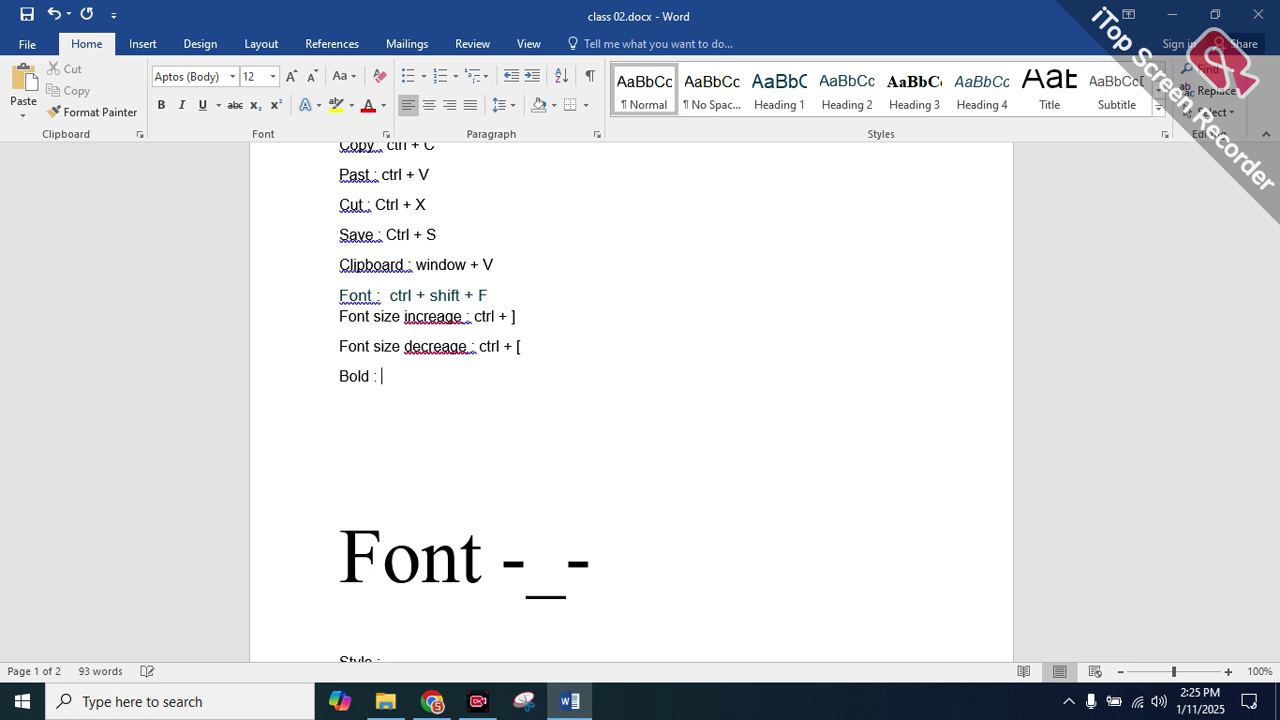
type("ctrl + B")
key("Return")
type("it")
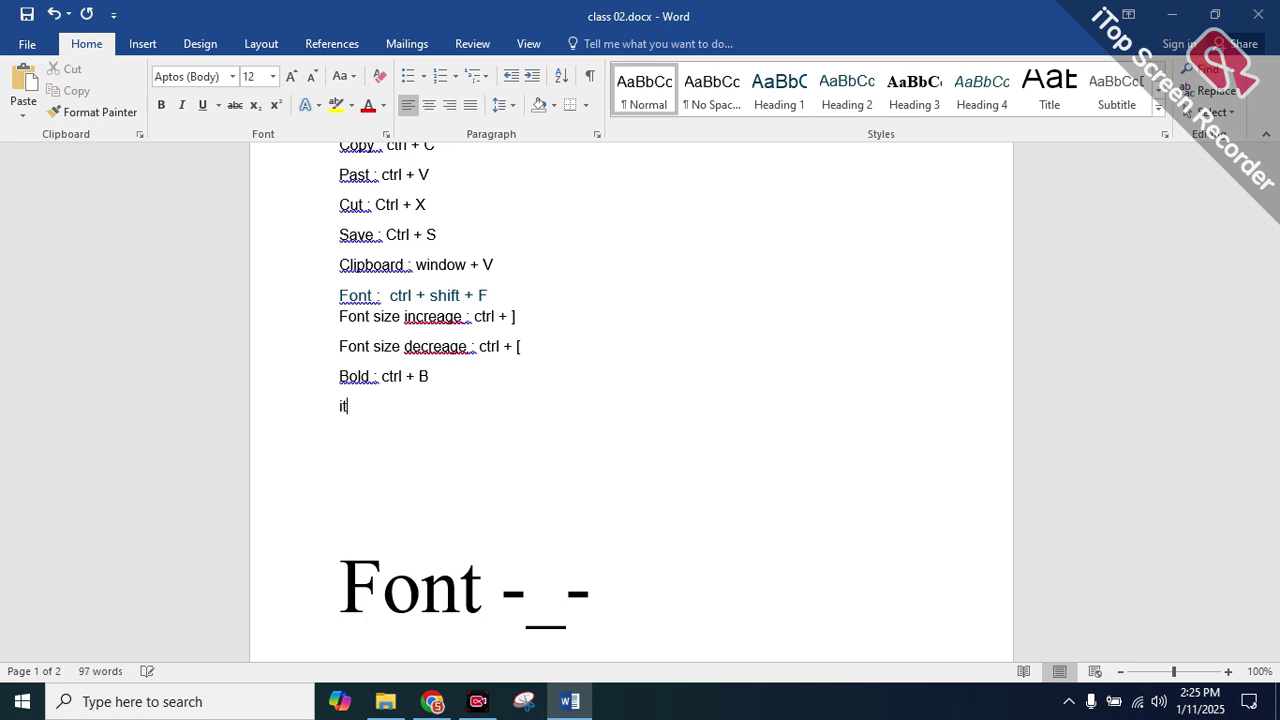
type("alic : ctrl + I")
key("Return")
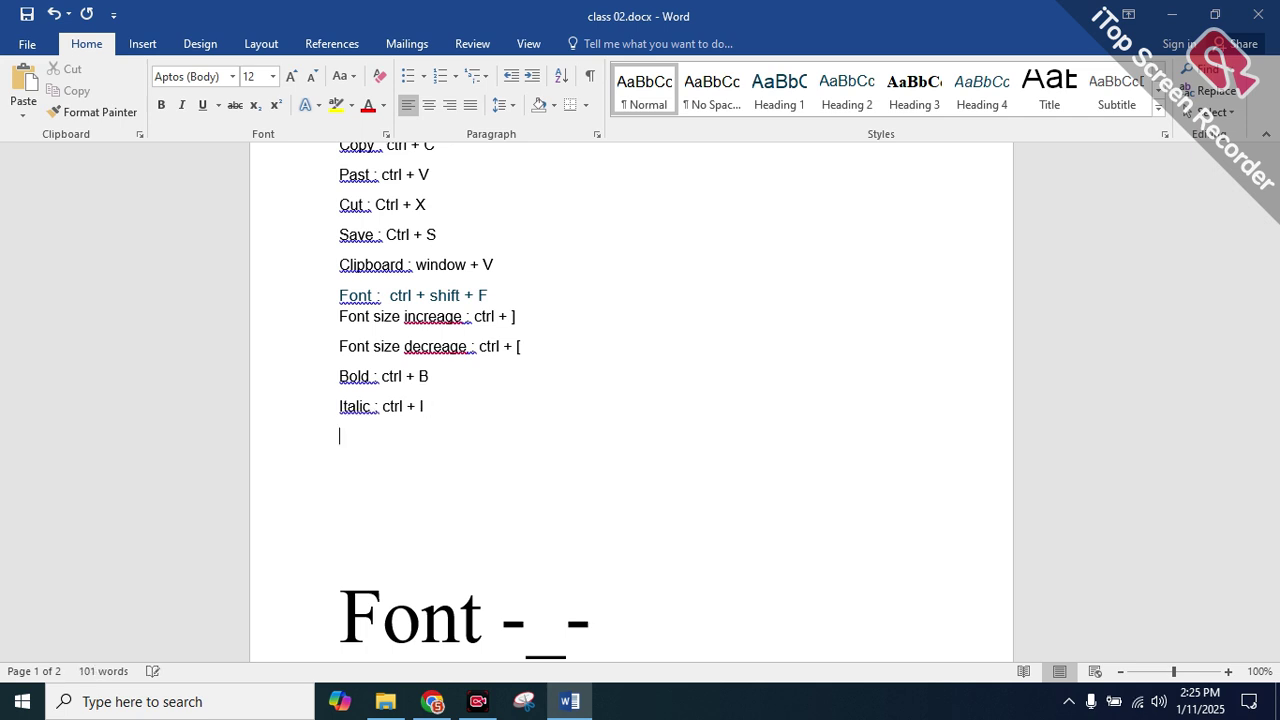
type("under line : ctrl +U")
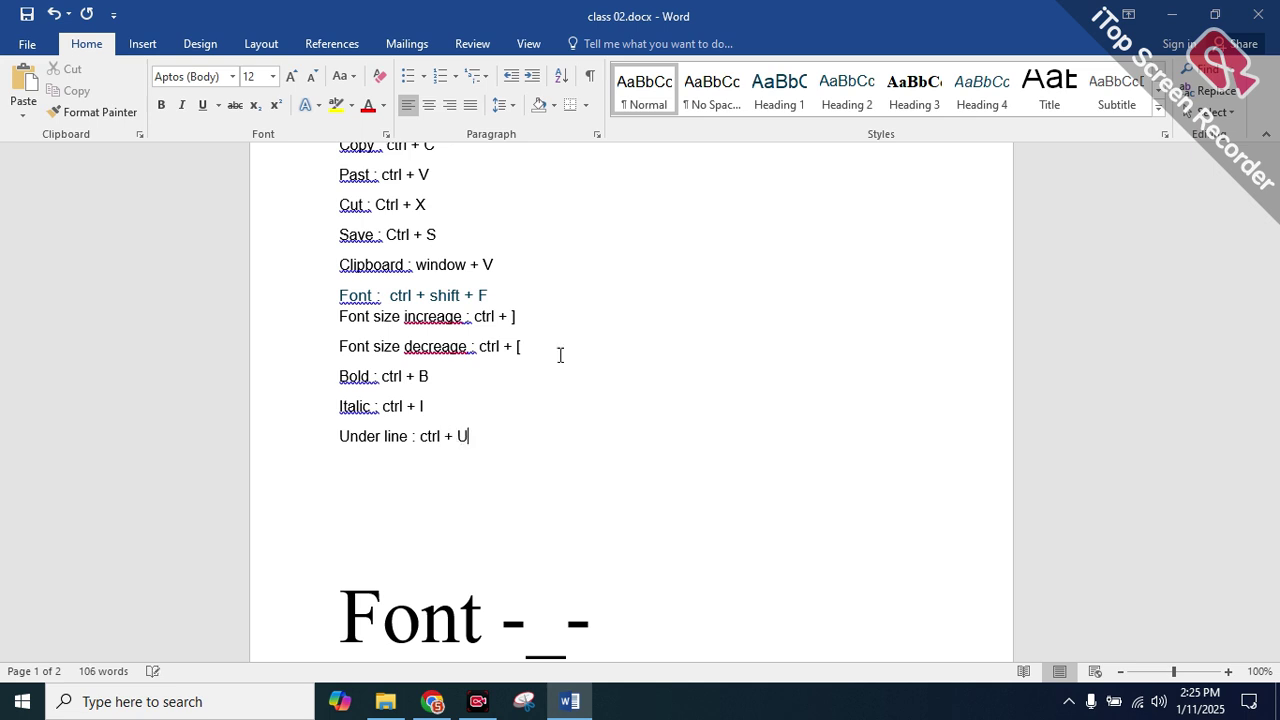
scroll(457, 369, "down", 2)
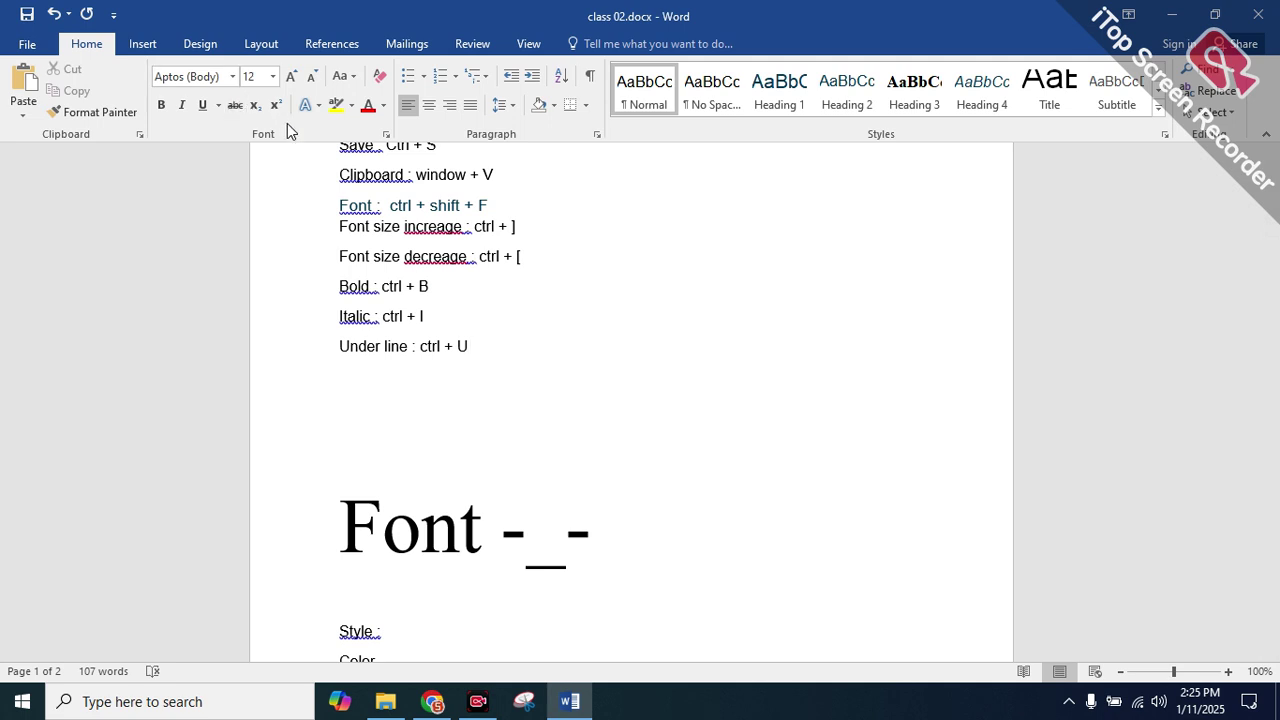
Type a CO line, then the equation (a+b)2 = a2 + 2ab + b2, fixing a capital A
key("Return")
key("Return")
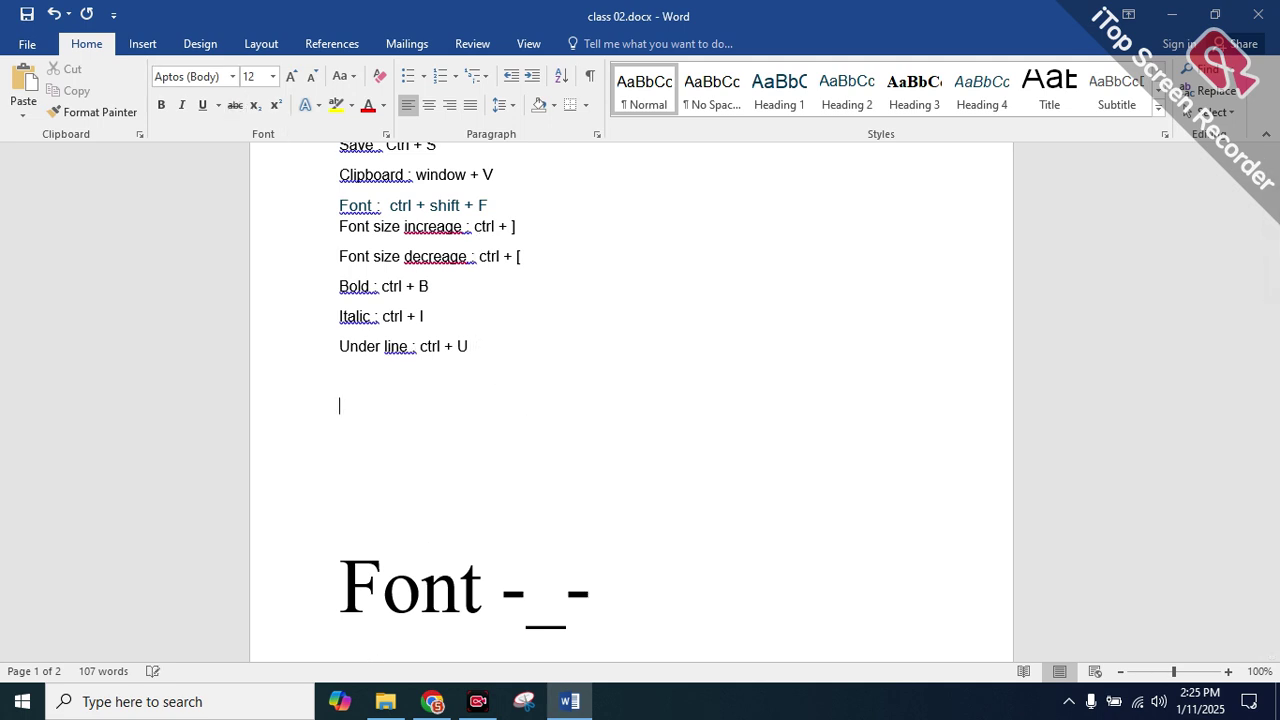
type("CO")
key("Return")
type("a")
key("BackSpace")
type("A2 ")
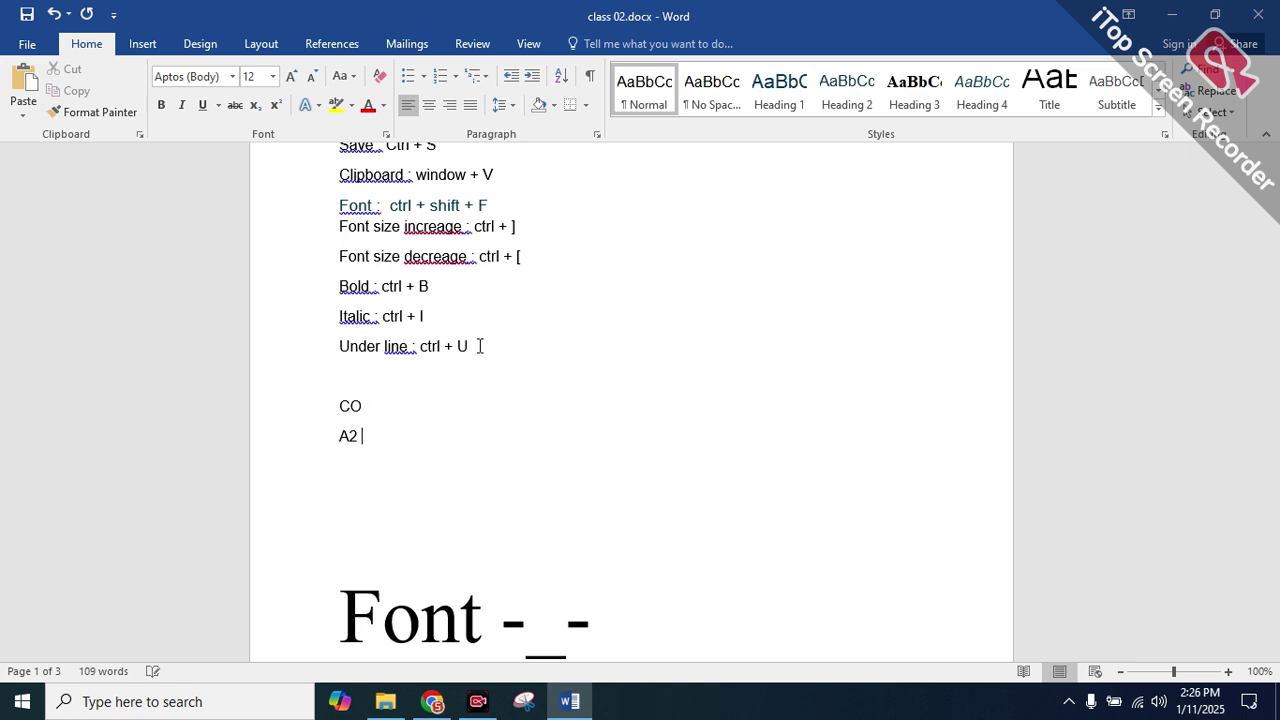
type("+")
key("Left")
key("Left")
key("Left")
type("(a)")
type("+b")
type("2 ")
type("=")
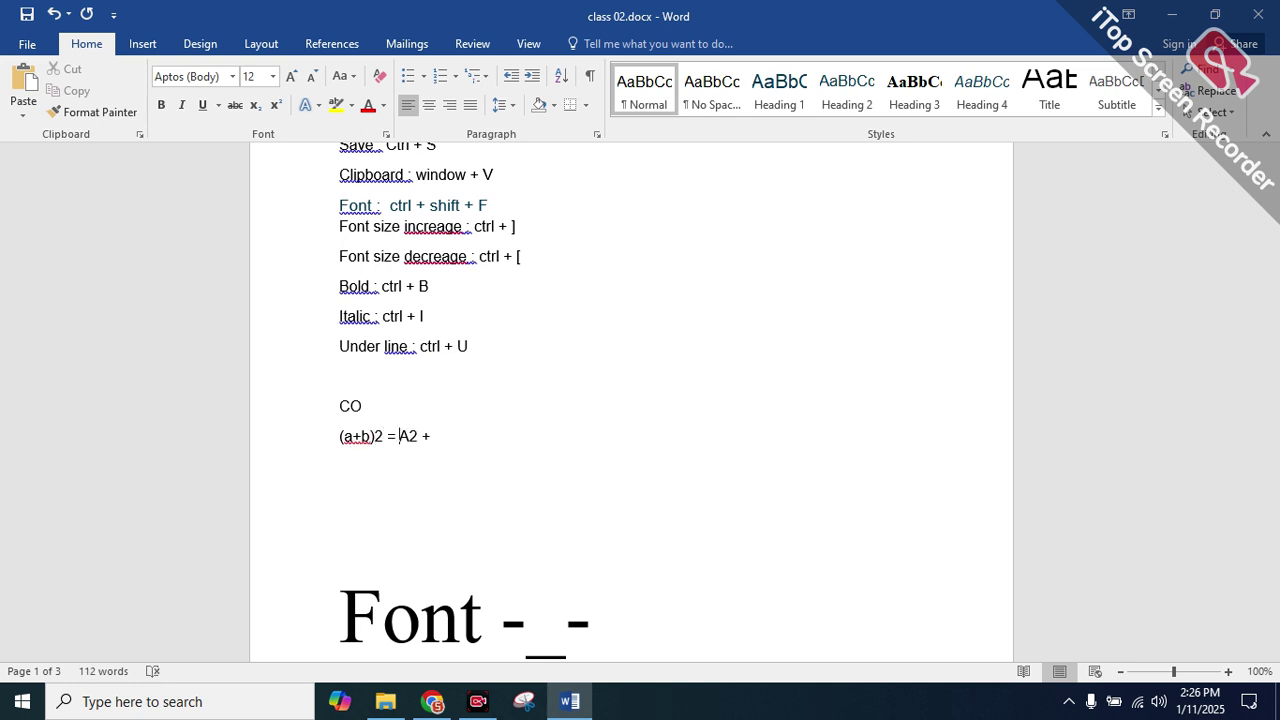
key("BackSpace")
type("a2 + 2ab + b2")
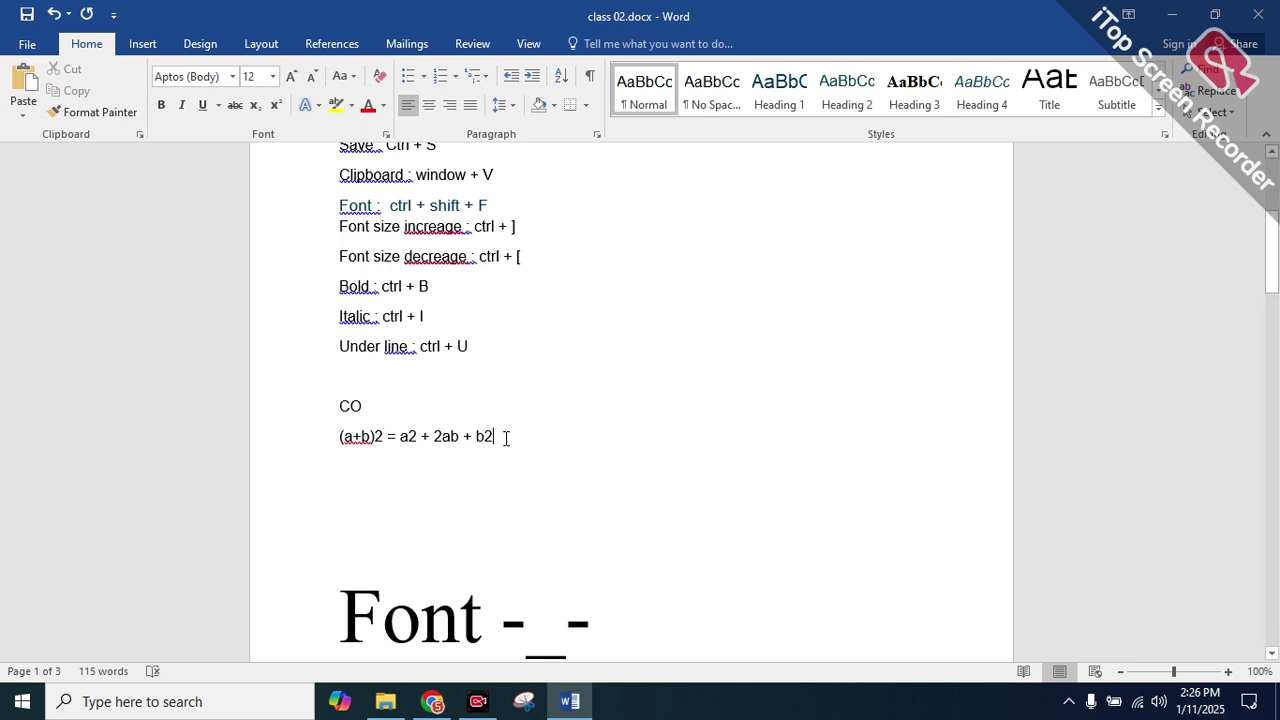
left_click_drag(495, 438, 488, 440)
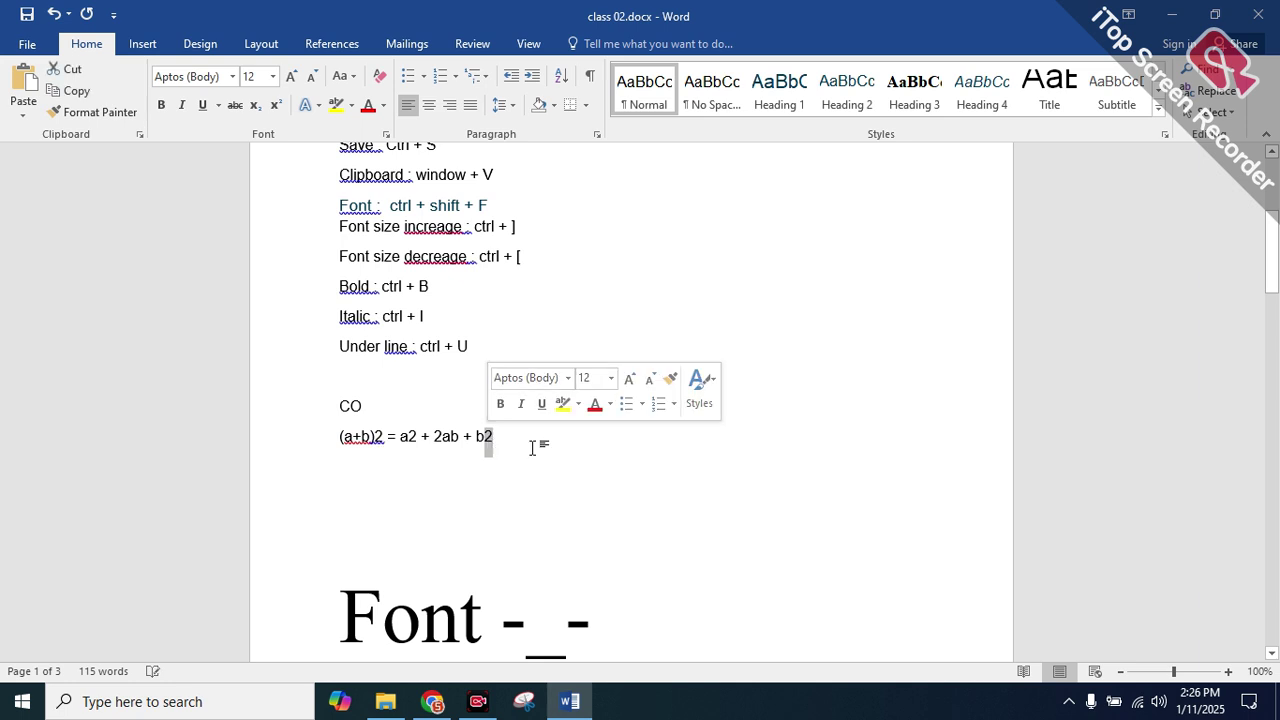
left_click(514, 443)
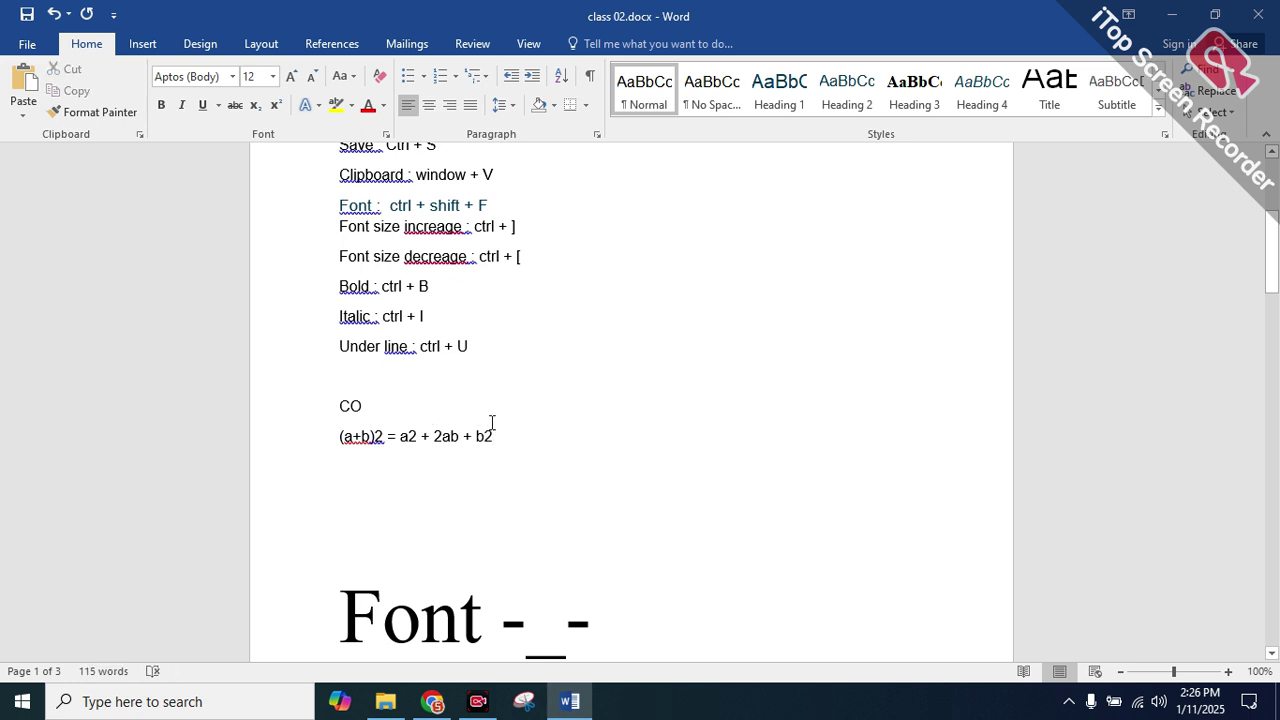
Select the CO line and the equation and Grow Font them up to 24 pt
left_click_drag(514, 436, 354, 411)
left_click(340, 406)
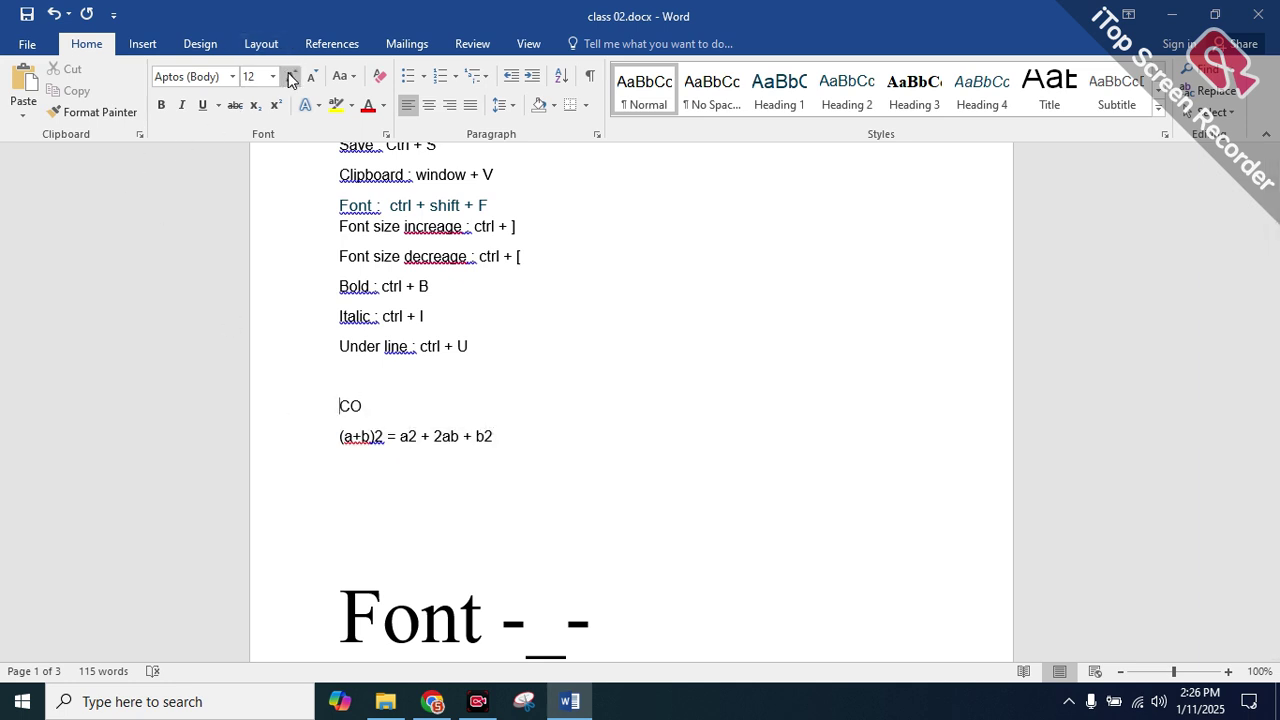
key("ctrl+bracketright")
key("ctrl+bracketright")
key("ctrl+bracketright")
mouse_move(511, 442)
left_mouse_down()
mouse_move(363, 408)
mouse_move(340, 378)
mouse_move(508, 435)
left_mouse_up()
left_click(344, 405)
left_click(290, 77)
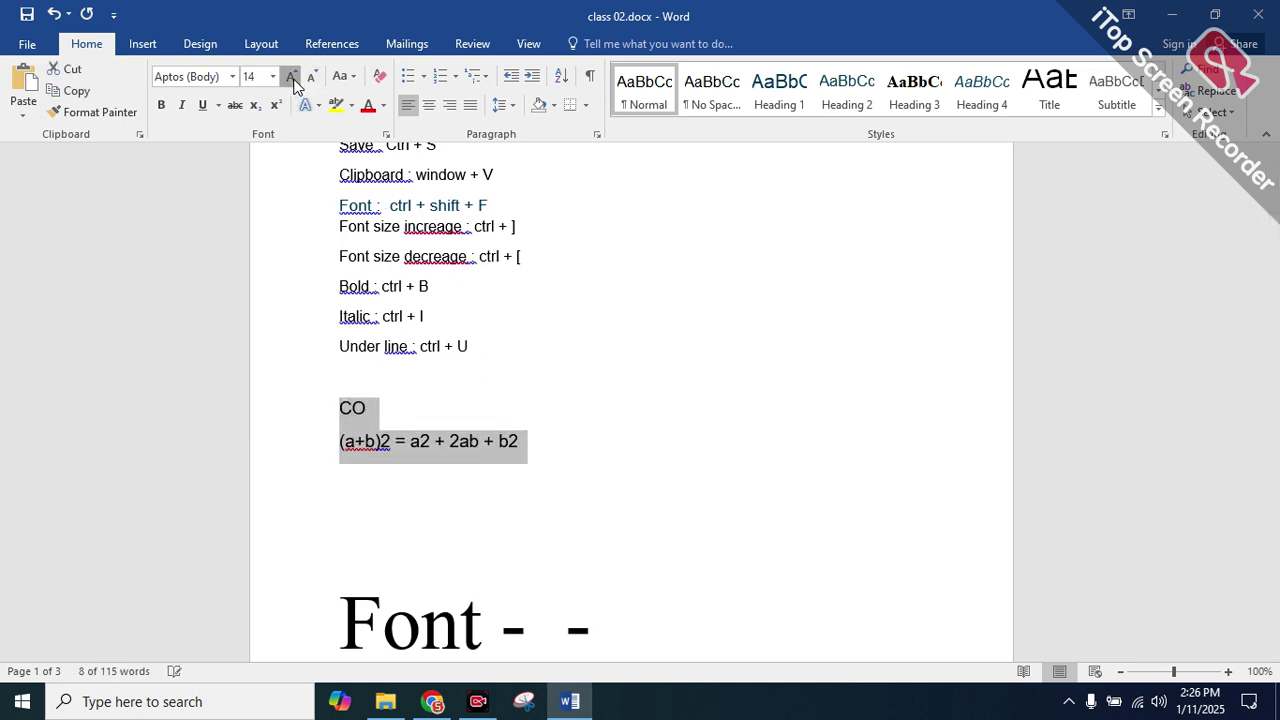
left_click(290, 77)
left_click(290, 77)
left_click(290, 77)
left_click(290, 77)
left_click(290, 77)
left_click(668, 462)
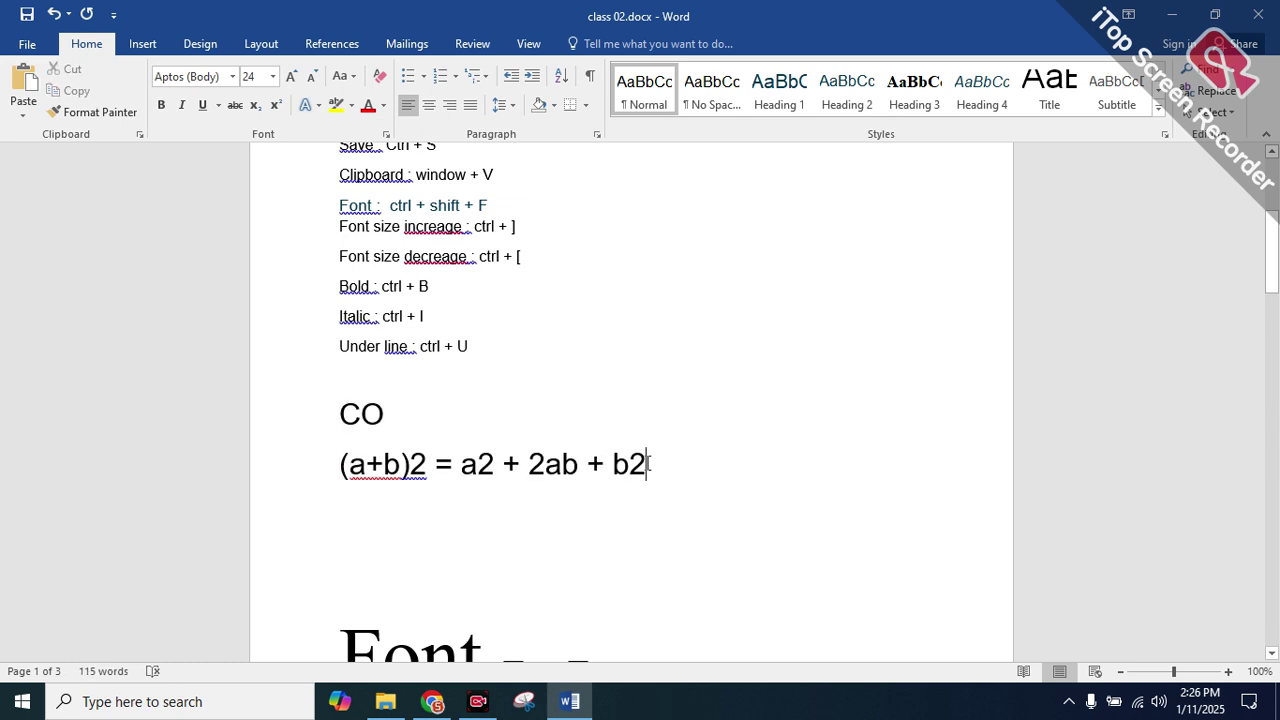
left_click_drag(648, 463, 630, 465)
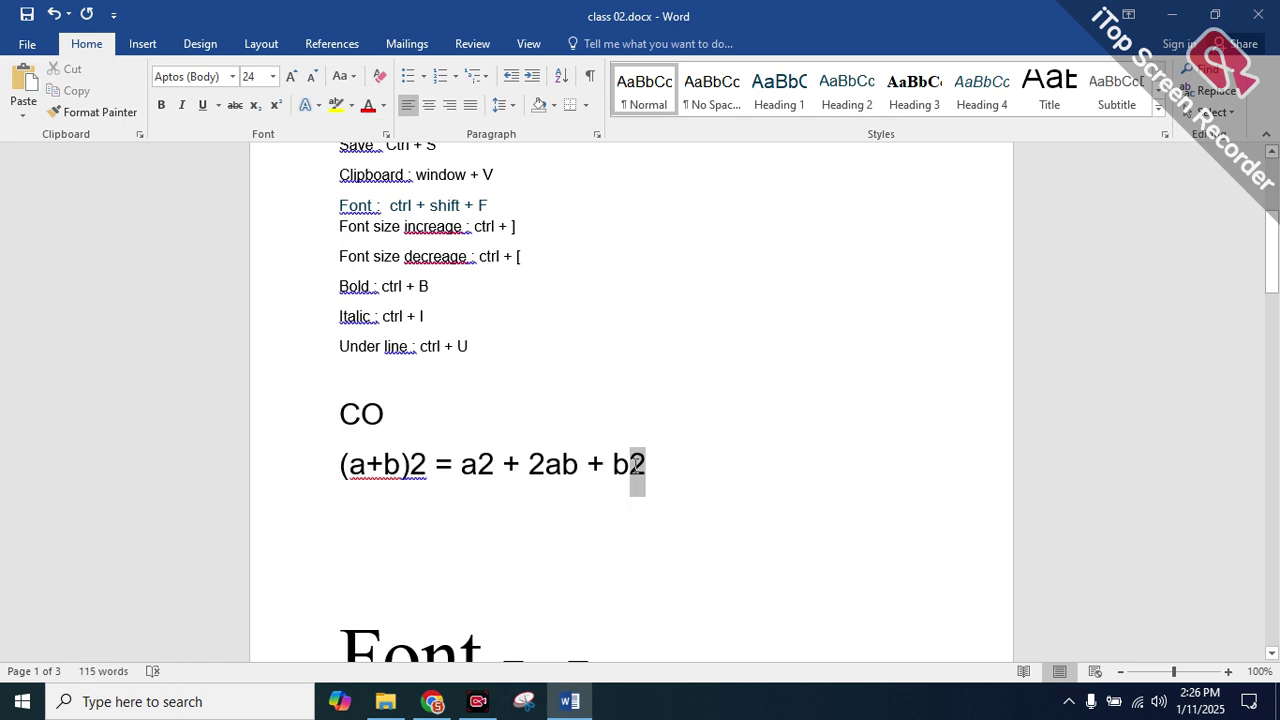
Make the 2 in b2 and in a2 superscript exponents
left_click(277, 106)
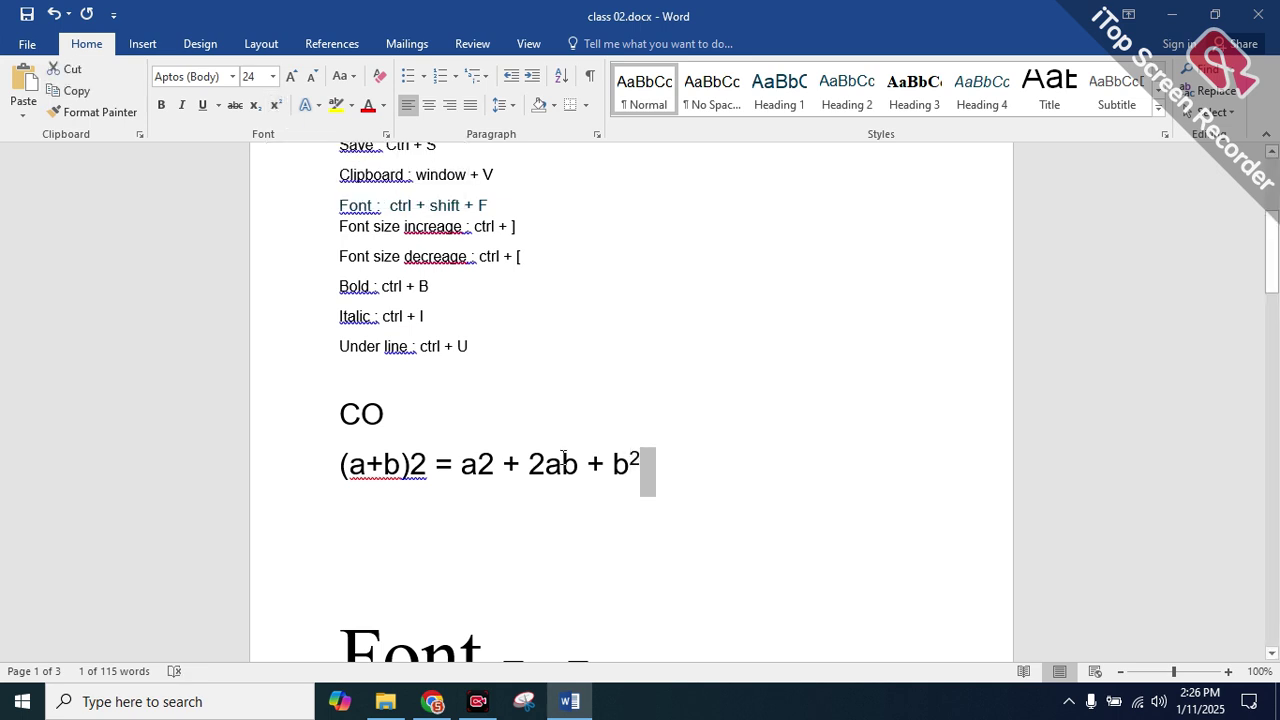
left_click_drag(494, 463, 485, 467)
key("Left")
left_click(482, 465)
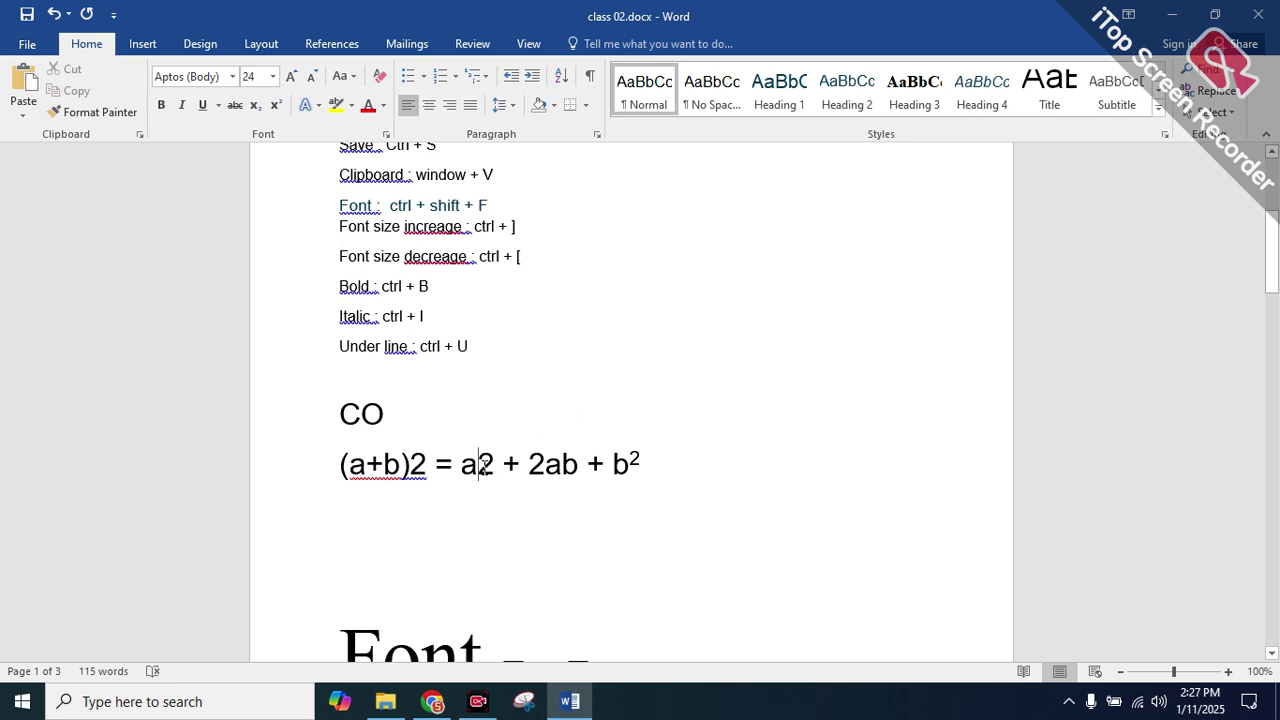
triple_click(485, 467)
left_click(483, 466)
left_click_drag(494, 464, 481, 465)
left_click(494, 464)
left_click(481, 465)
key("shift+Right")
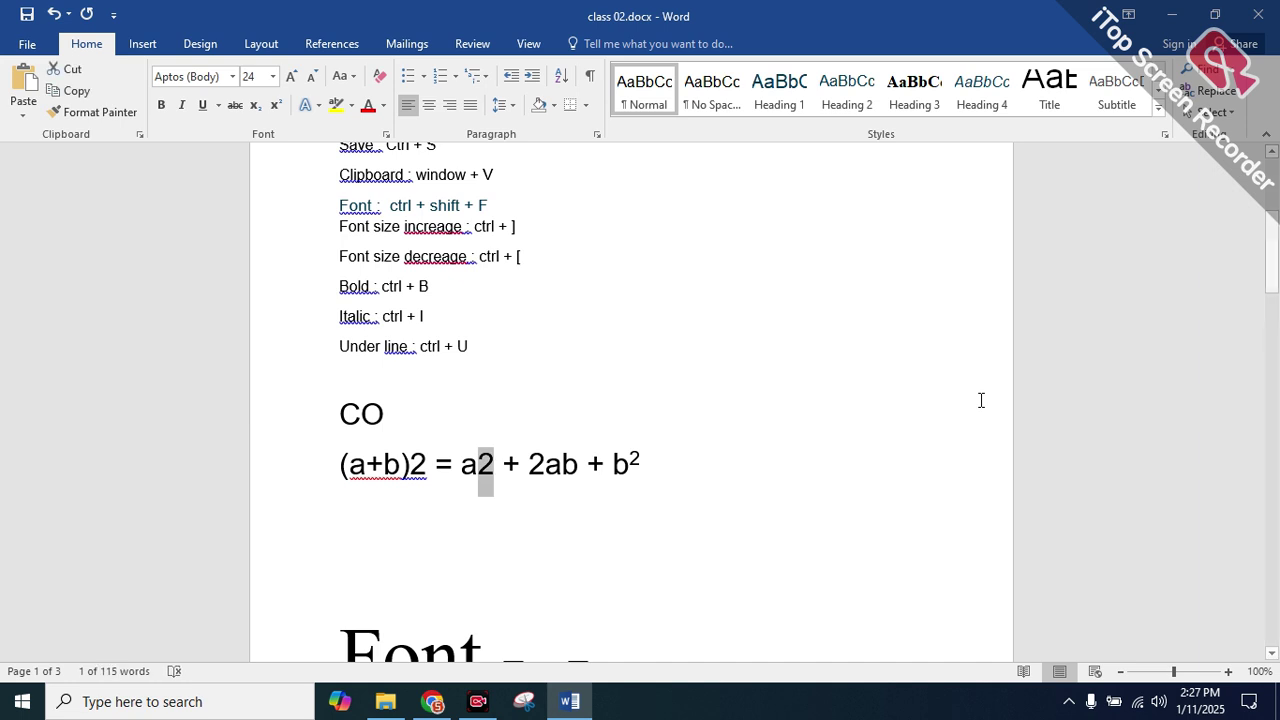
key("ctrl+shift+equal")
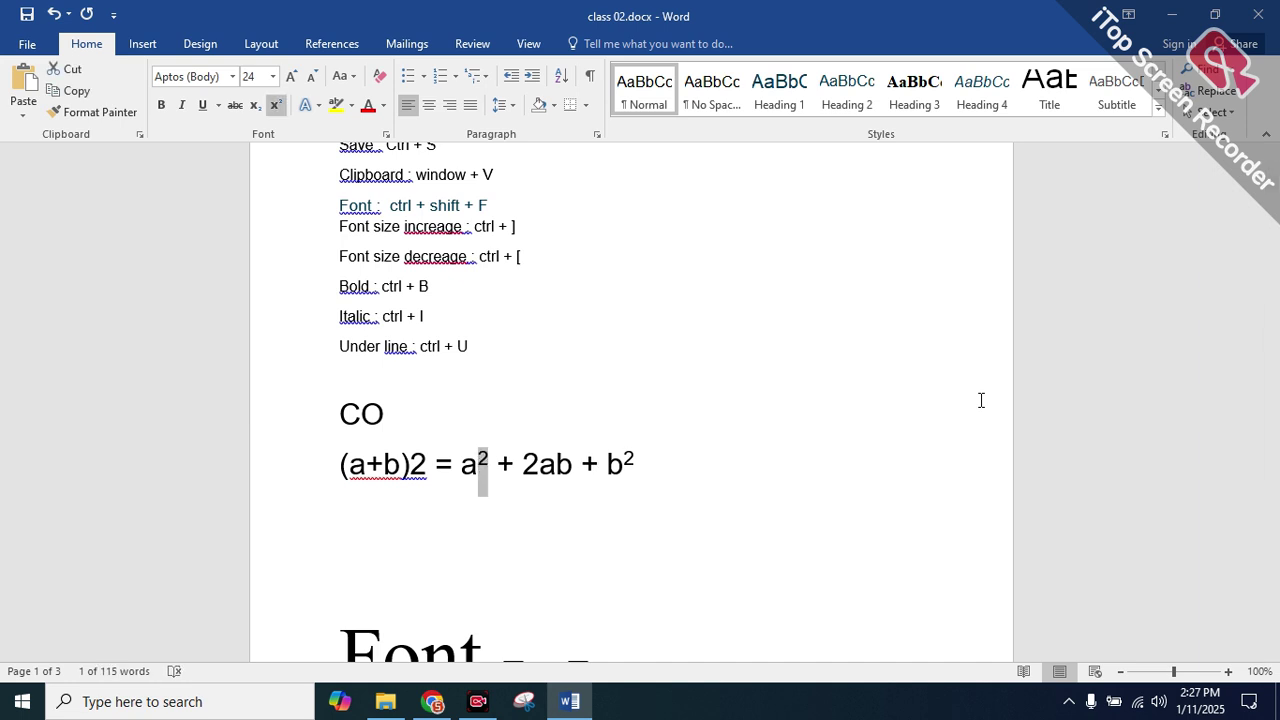
Make the 2 after (a+b) a superscript
key("ctrl+equal")
left_click_drag(427, 460, 411, 462)
left_click(418, 487)
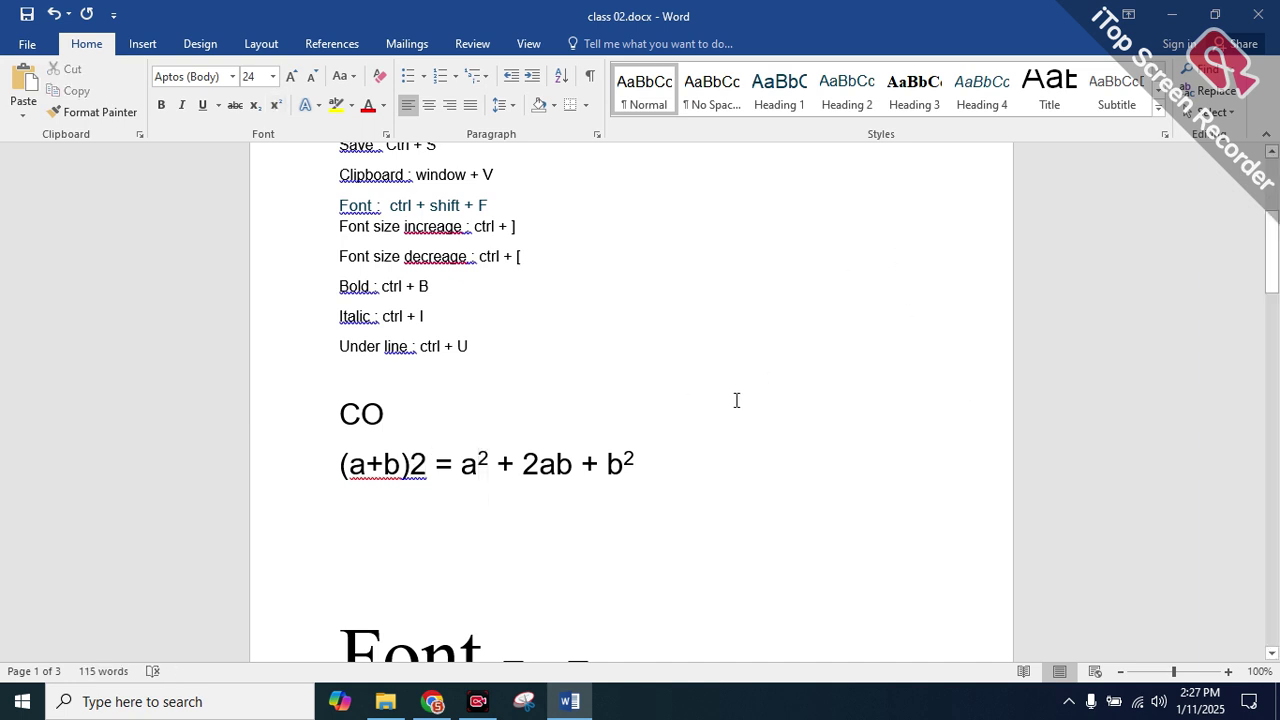
key("shift+Right")
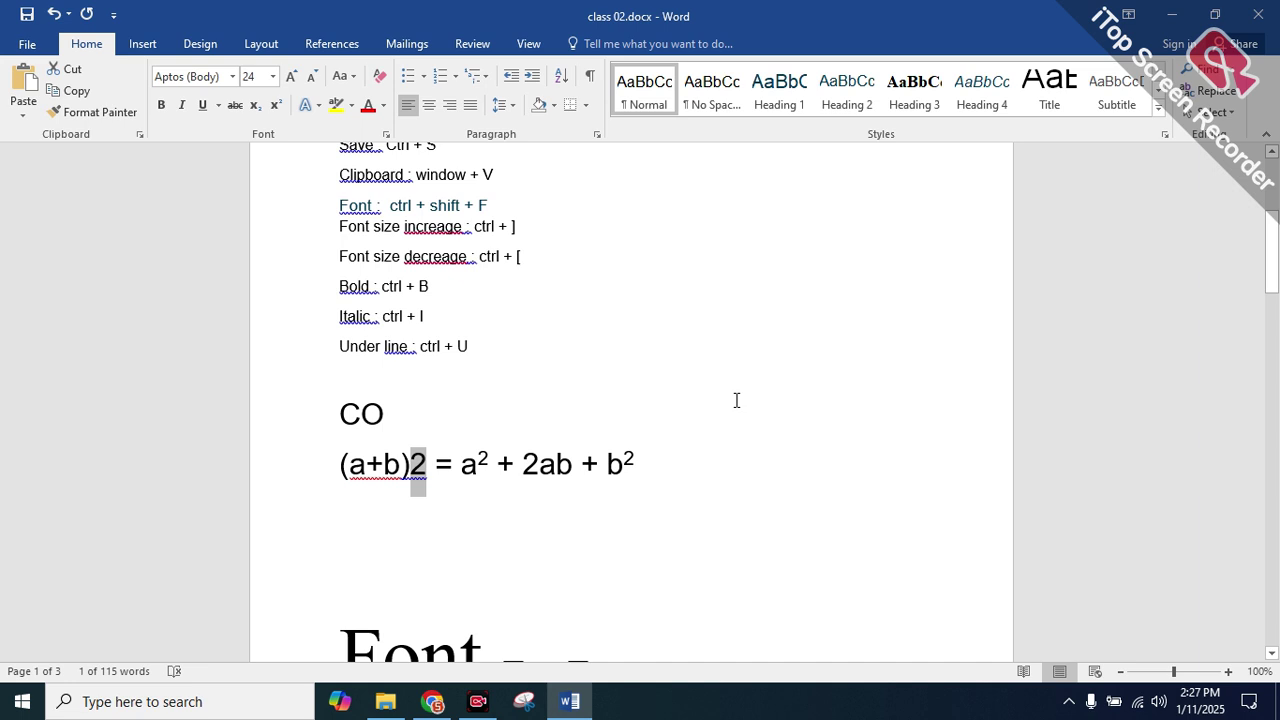
key("ctrl+shift+equal")
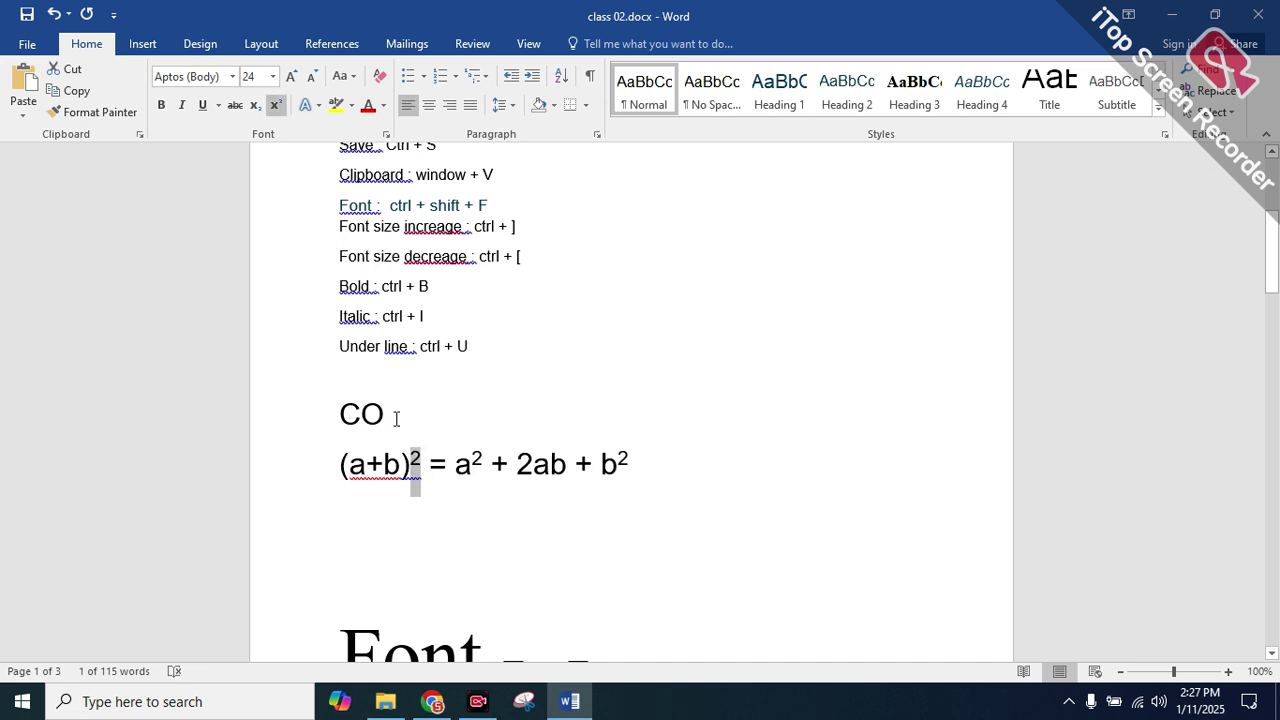
Type 2 after CO and make it a subscript, giving CO₂
left_click(390, 419)
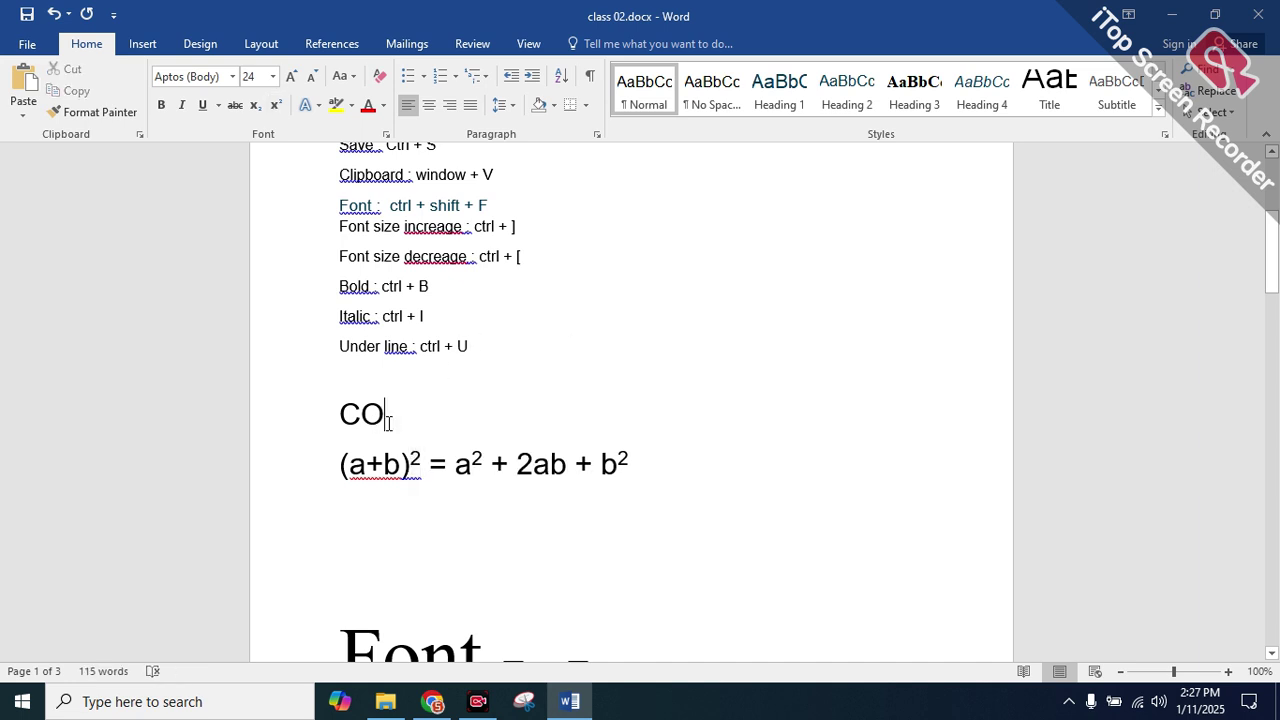
type("2")
key("shift+Left")
key("ctrl+equal")
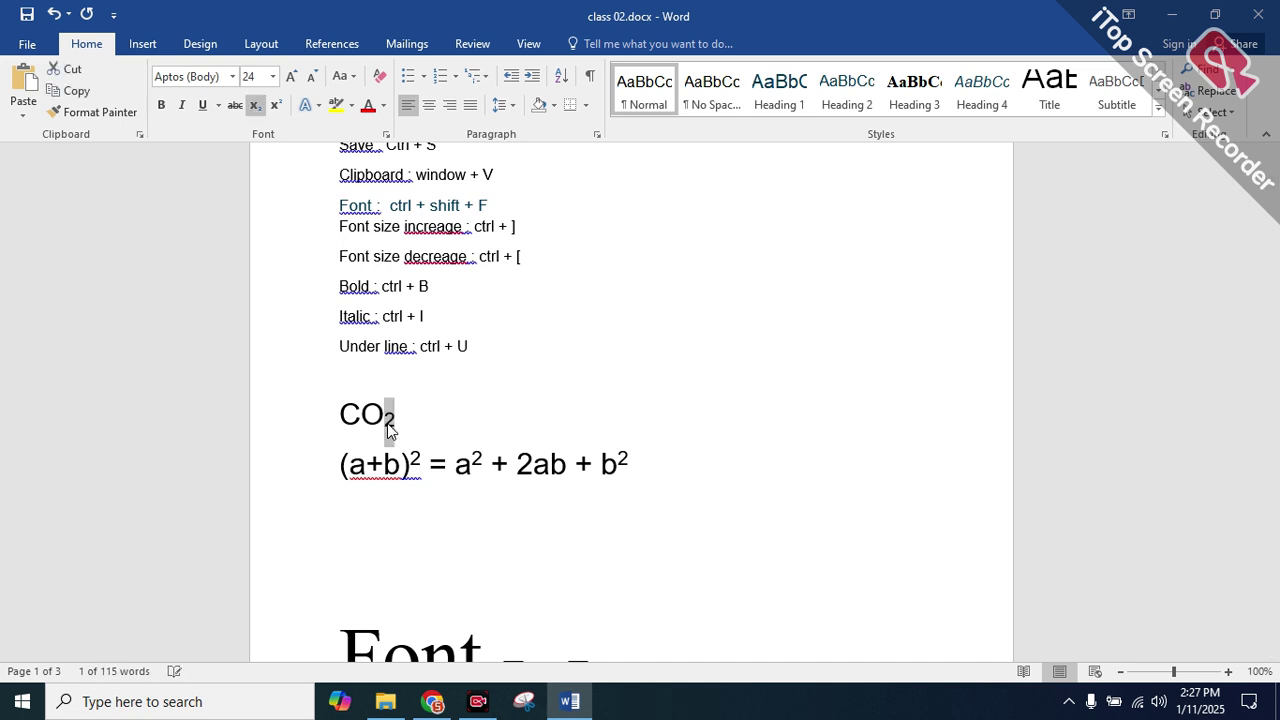
left_click(483, 350)
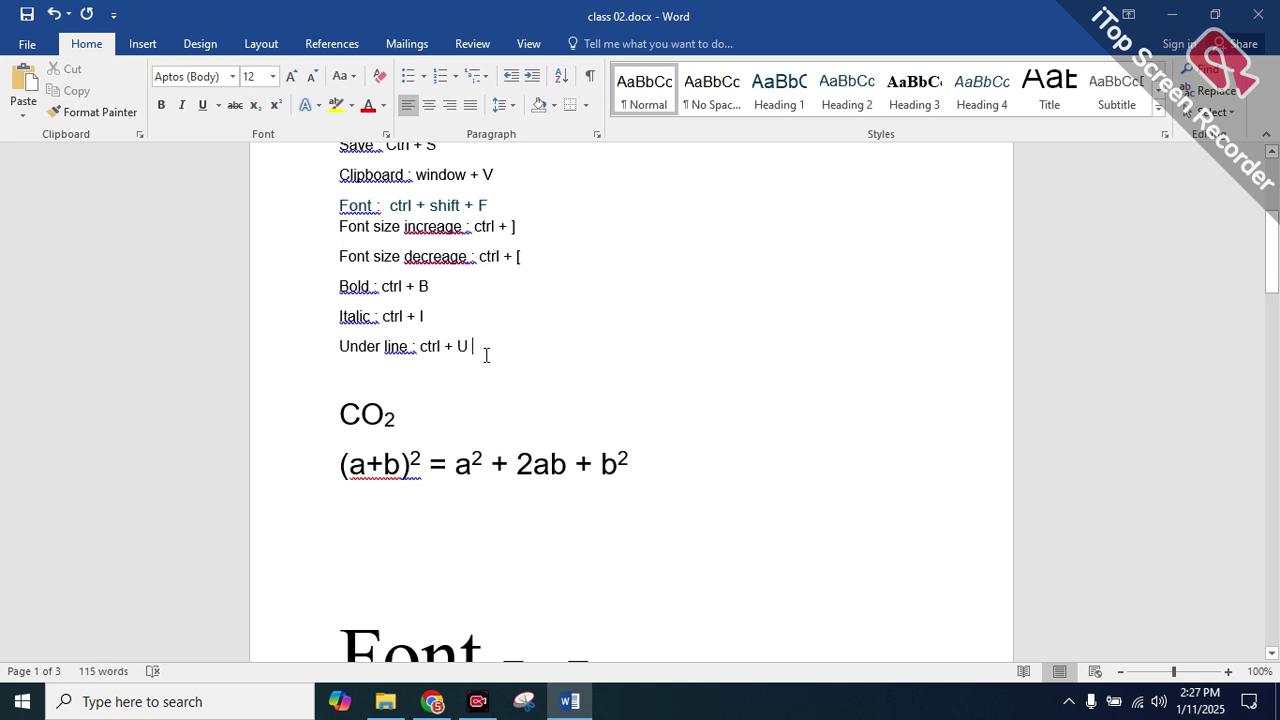
key("Return")
key("Return")
Type 'subscript : ctrl + "+"' and 'superscript : ctrl + shift + "+"' lines, correcting typos
type("subc")
type("rit")
key("BackSpace")
type("p")
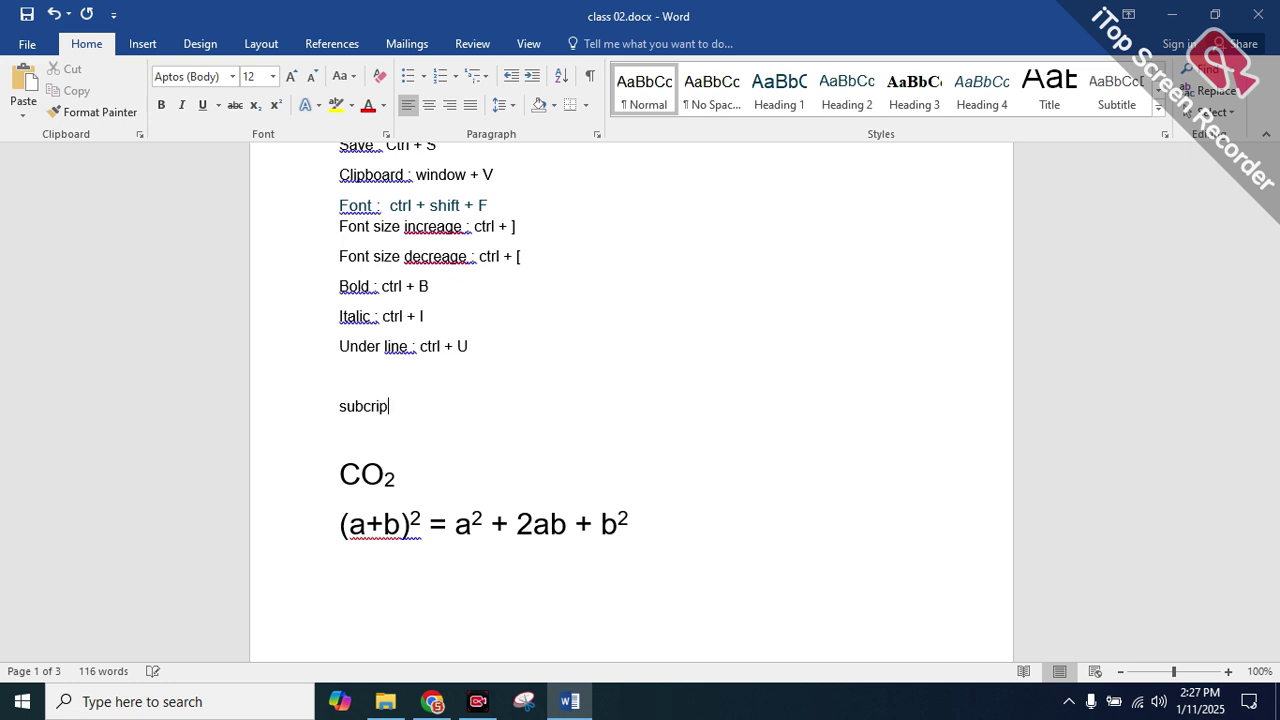
key("BackSpace")
key("BackSpace")
key("BackSpace")
key("BackSpace")
type("script :")
key("Return")
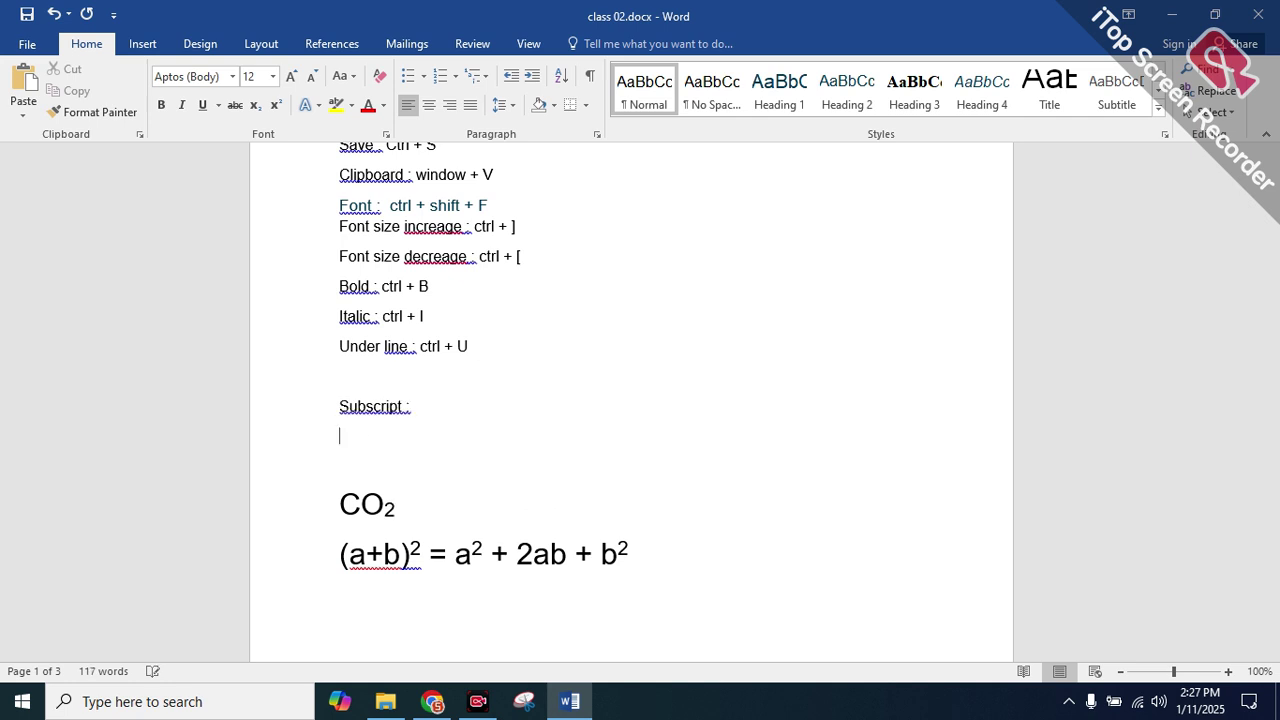
type("super")
type("scri")
type("pt ")
type(": ctl")
type("l + shir")
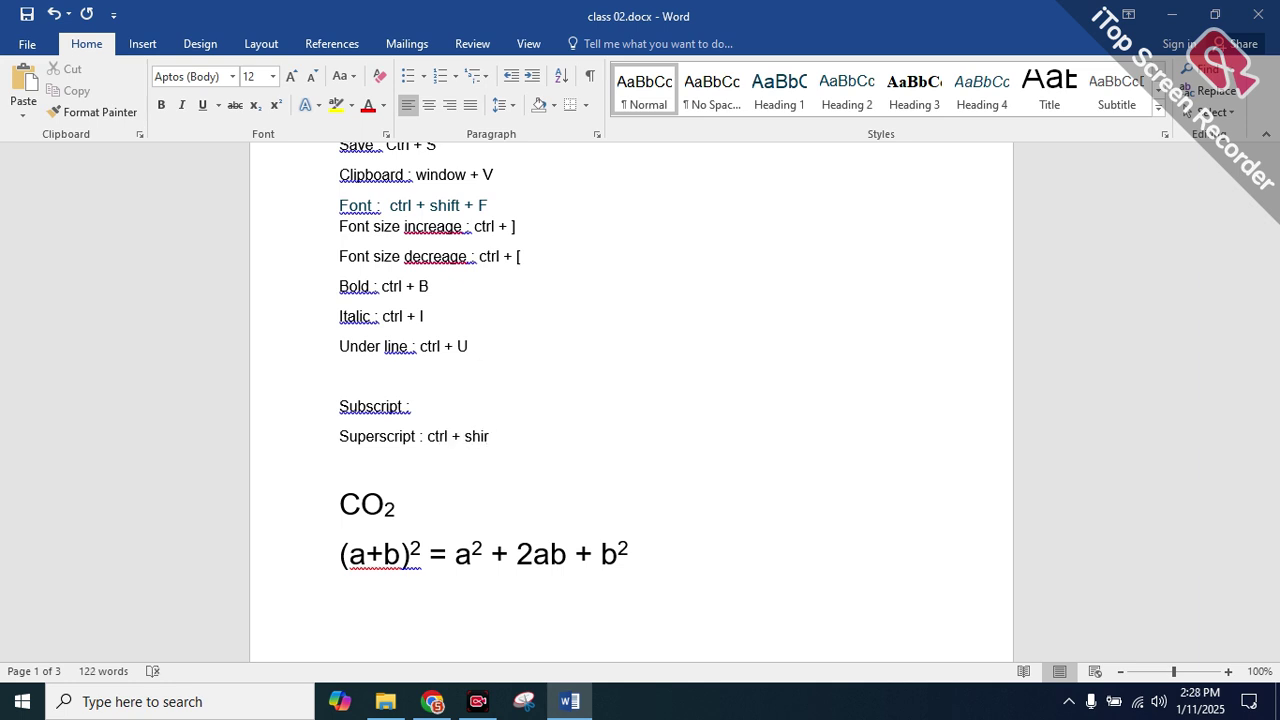
key("BackSpace")
type("ft + ")
type("\"\"")
type("+”")
left_click(452, 405)
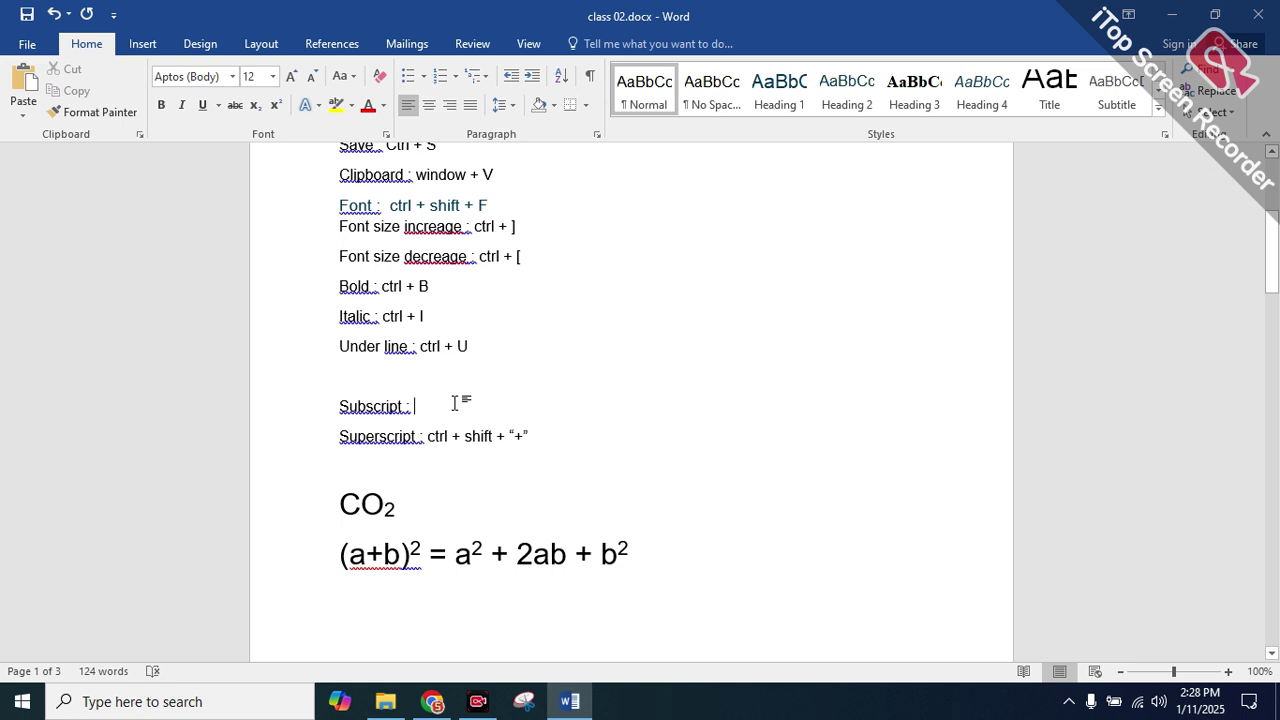
type("ctrl +")
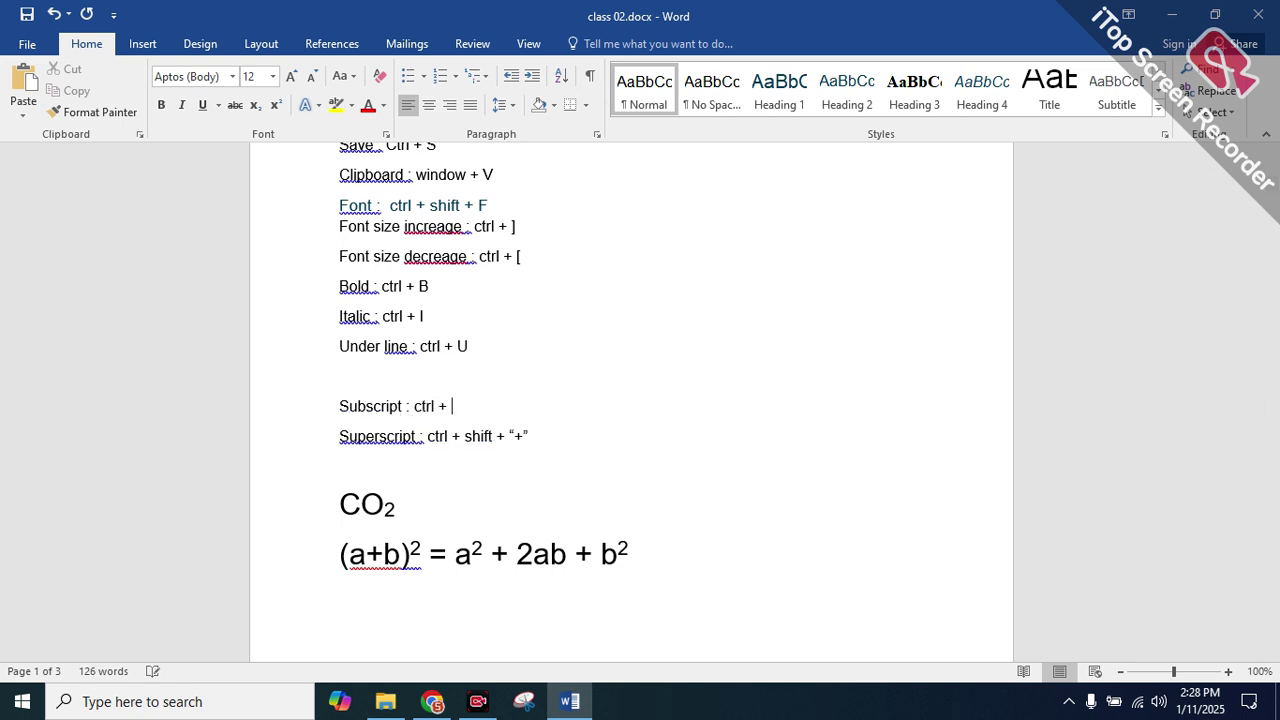
type(" \"+ \"")
On page 2, underline the word Background
scroll(566, 466, "down", 5)
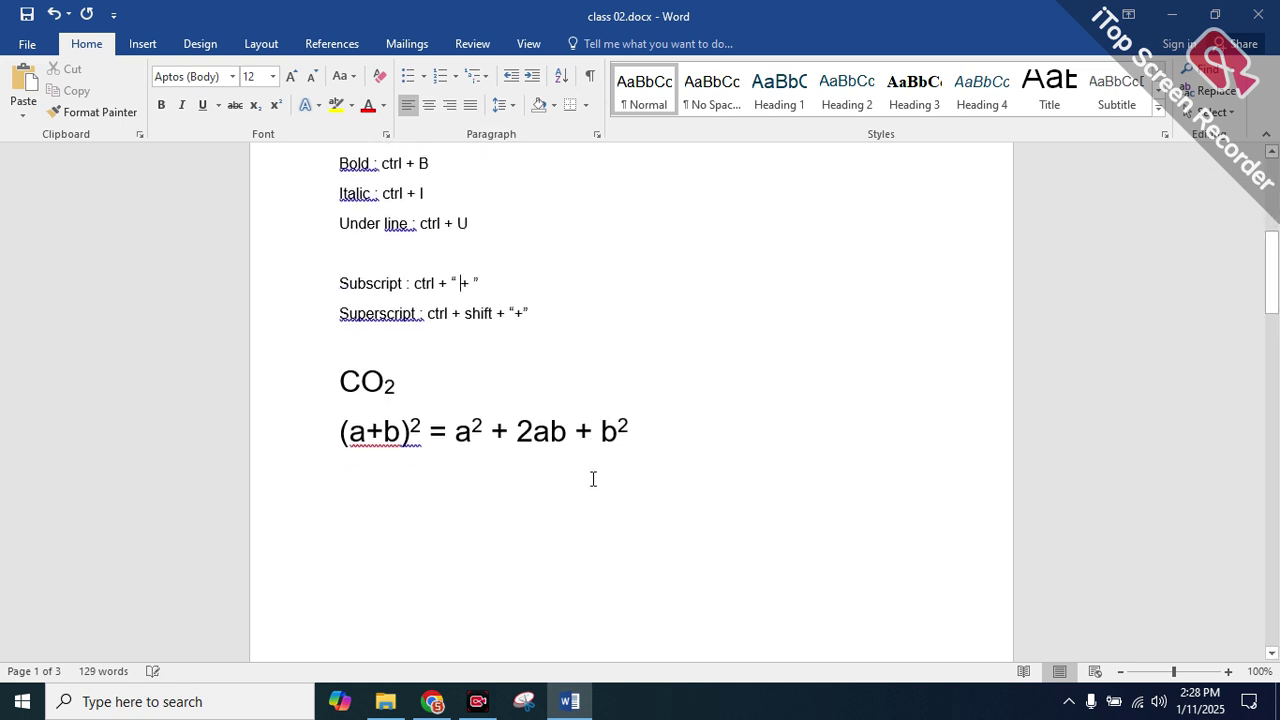
scroll(566, 466, "down", 9)
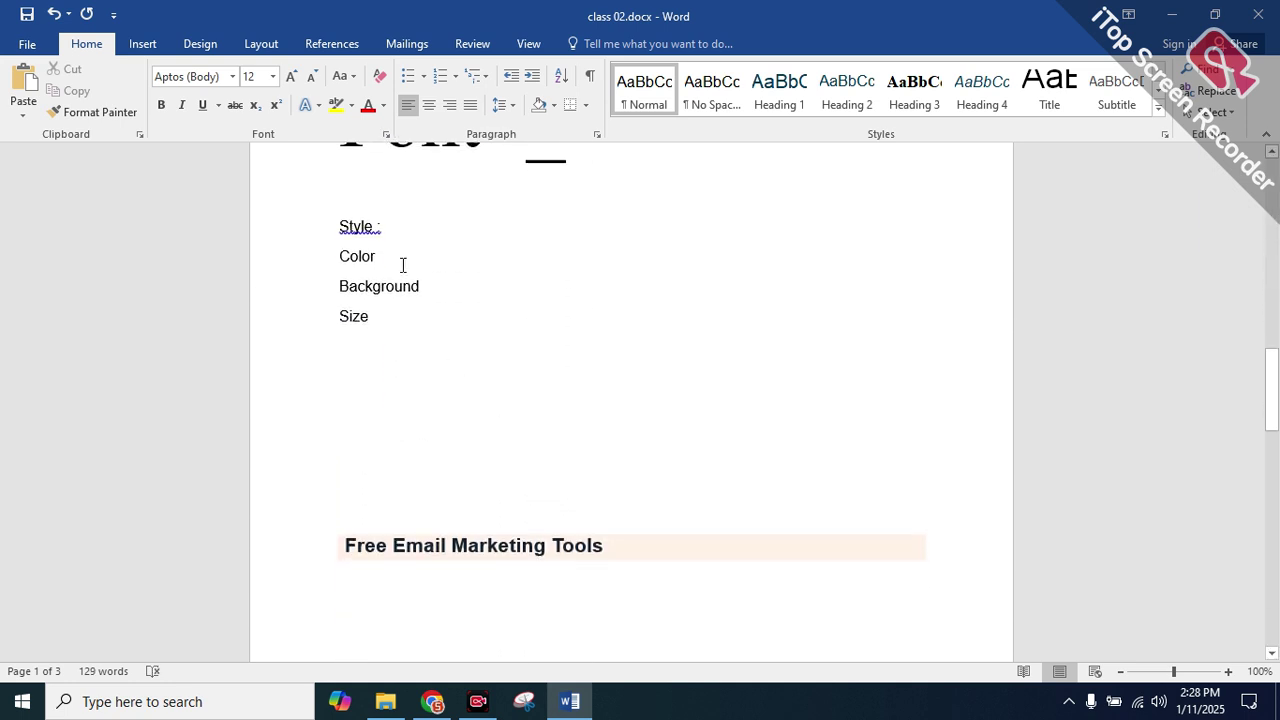
left_click_drag(430, 287, 309, 281)
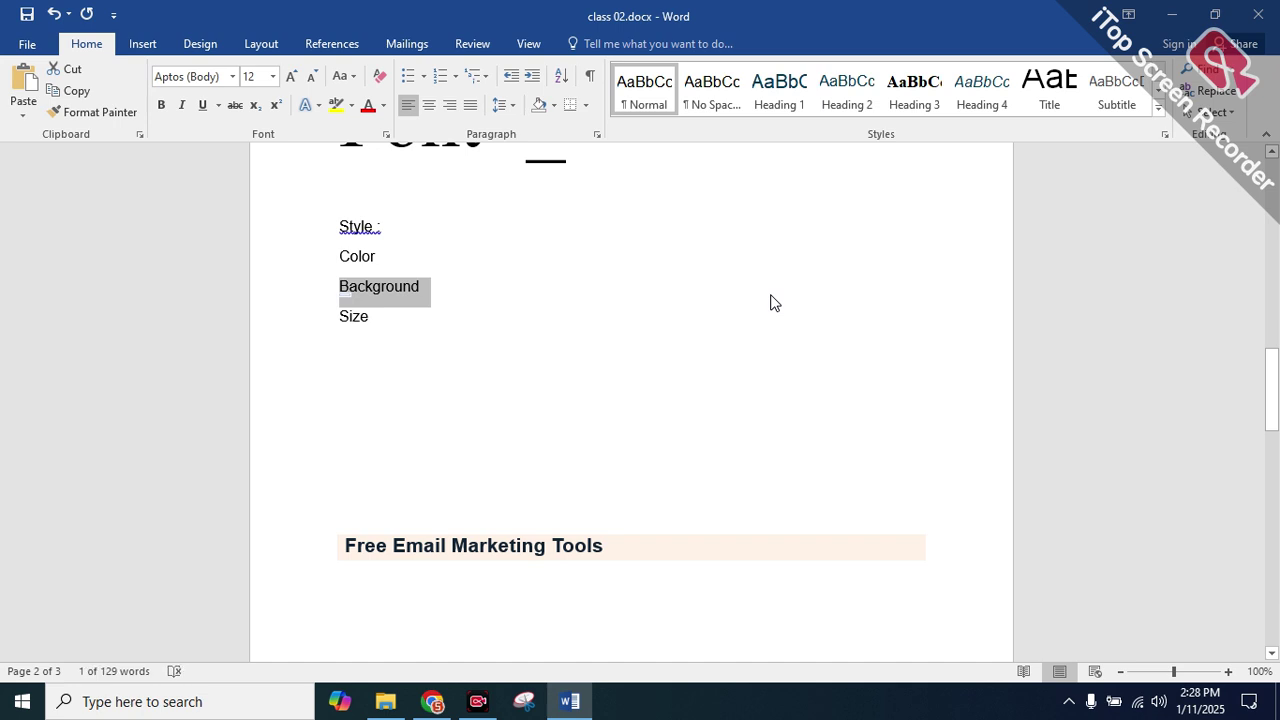
key("ctrl+u")
Make the word Size bold, italic and underlined
left_click_drag(384, 316, 338, 316)
type("b")
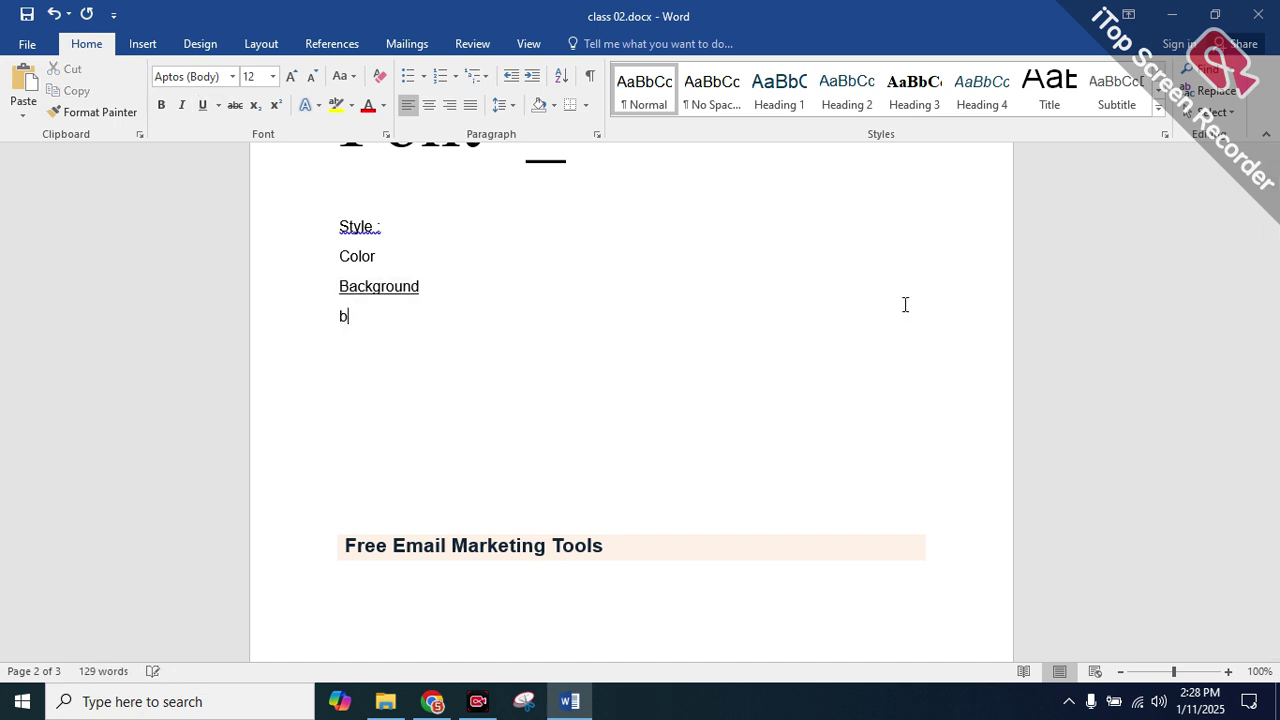
key("ctrl+z")
key("ctrl+b")
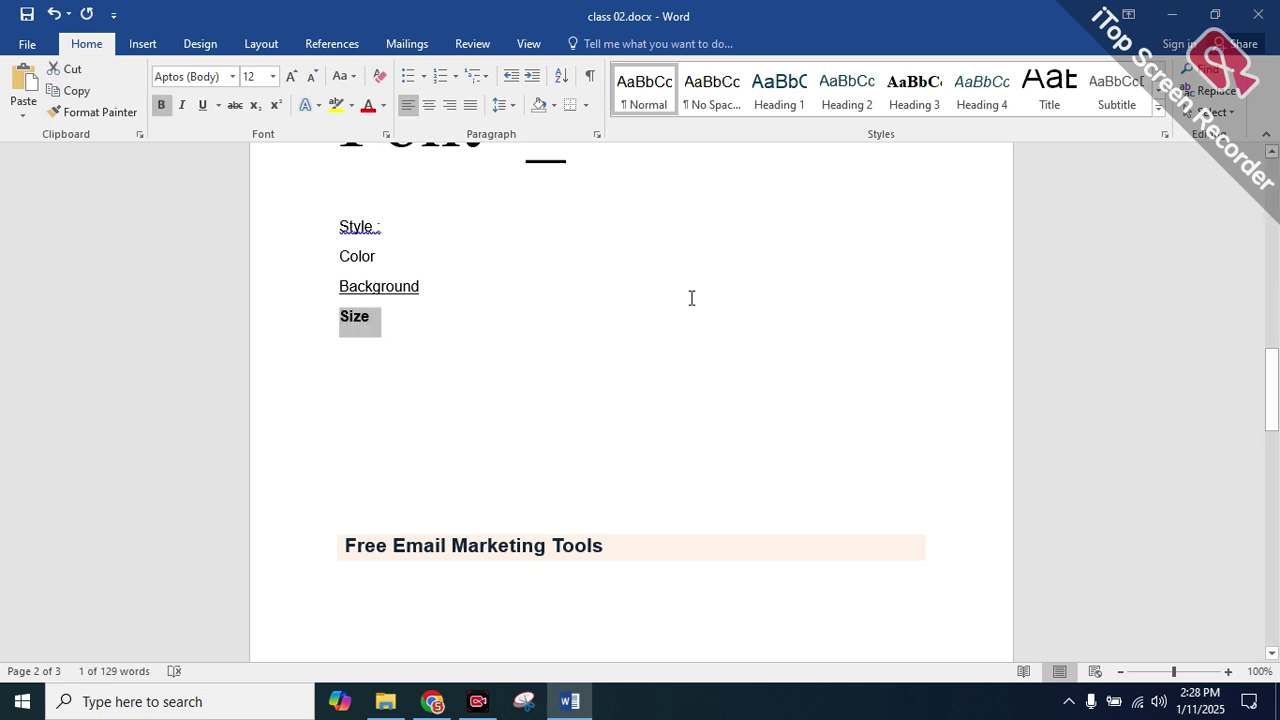
key("ctrl+i")
key("ctrl+u")
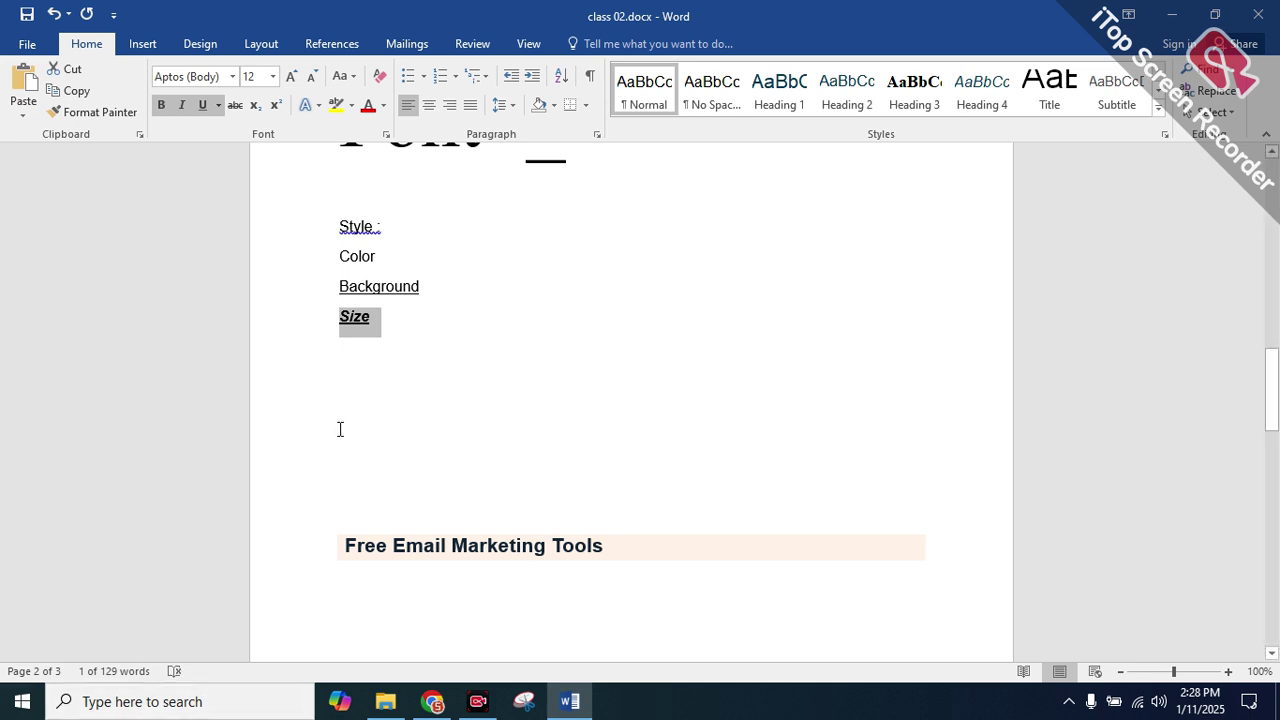
Add 450 after a tab gap beside 500 on the line below Size
scroll(352, 385, "up", 1)
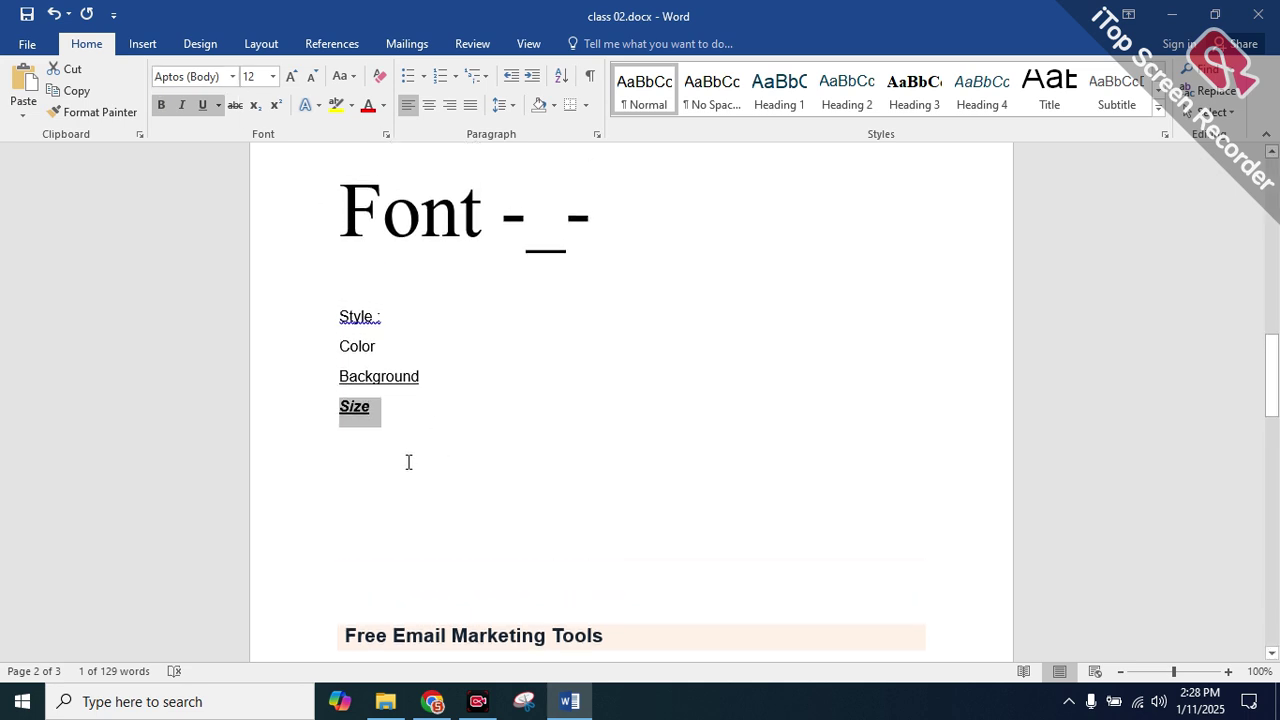
left_click(391, 425)
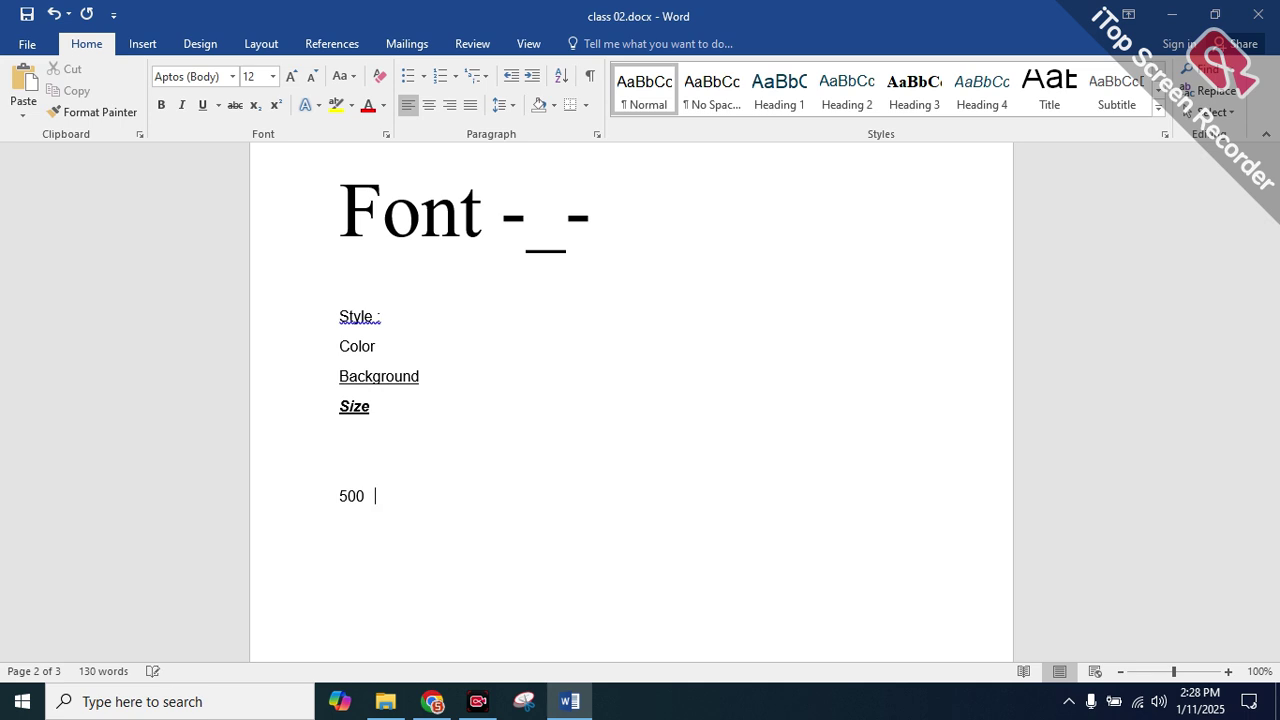
key("Tab")
type("450")
Strike through the number 500 and enlarge it to 36 pt
left_click_drag(372, 484, 331, 494)
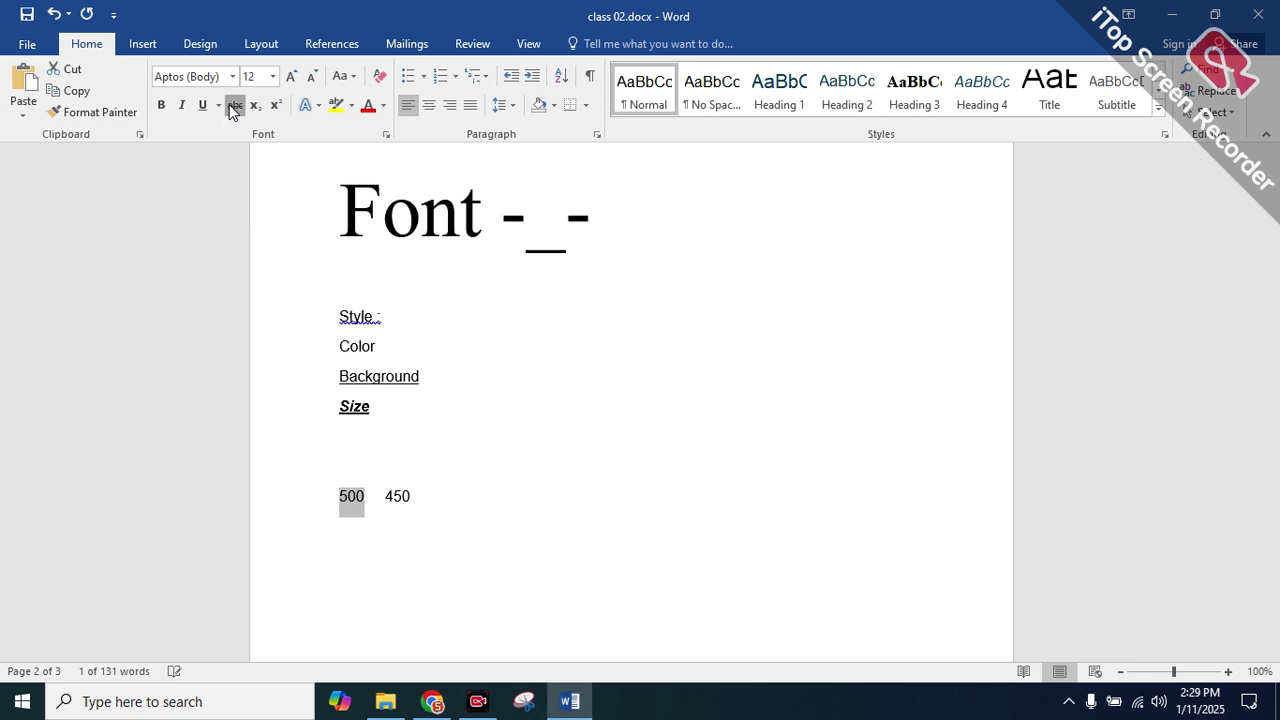
left_click(232, 106)
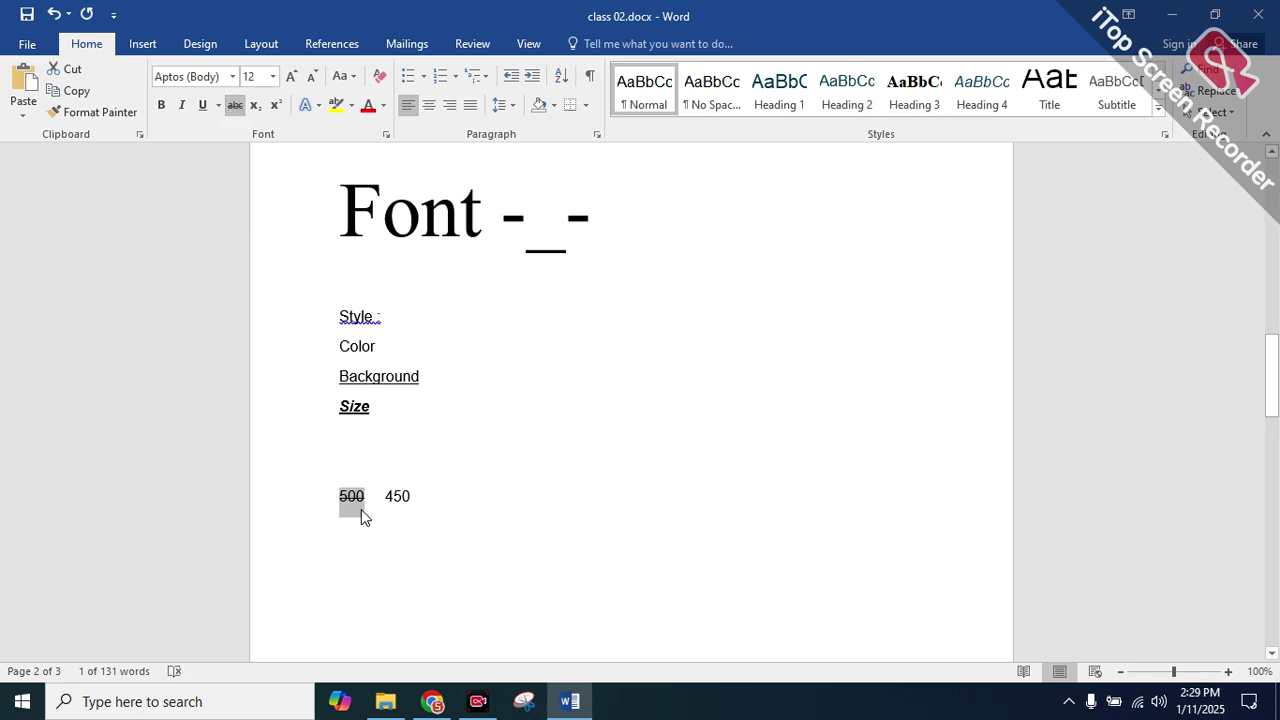
left_click(289, 78)
left_click(289, 78)
left_click(289, 78)
left_click(289, 78)
left_click(289, 78)
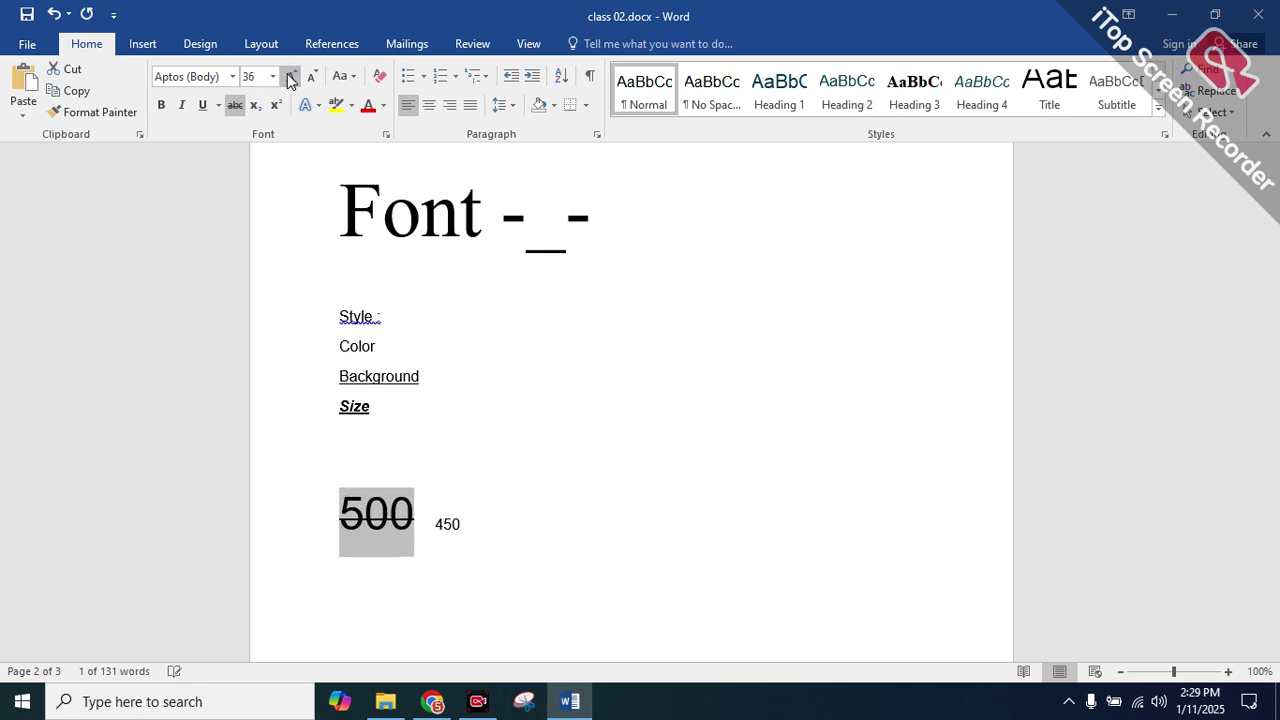
Enlarge the number 450 by several font-size steps
left_click_drag(465, 524, 432, 522)
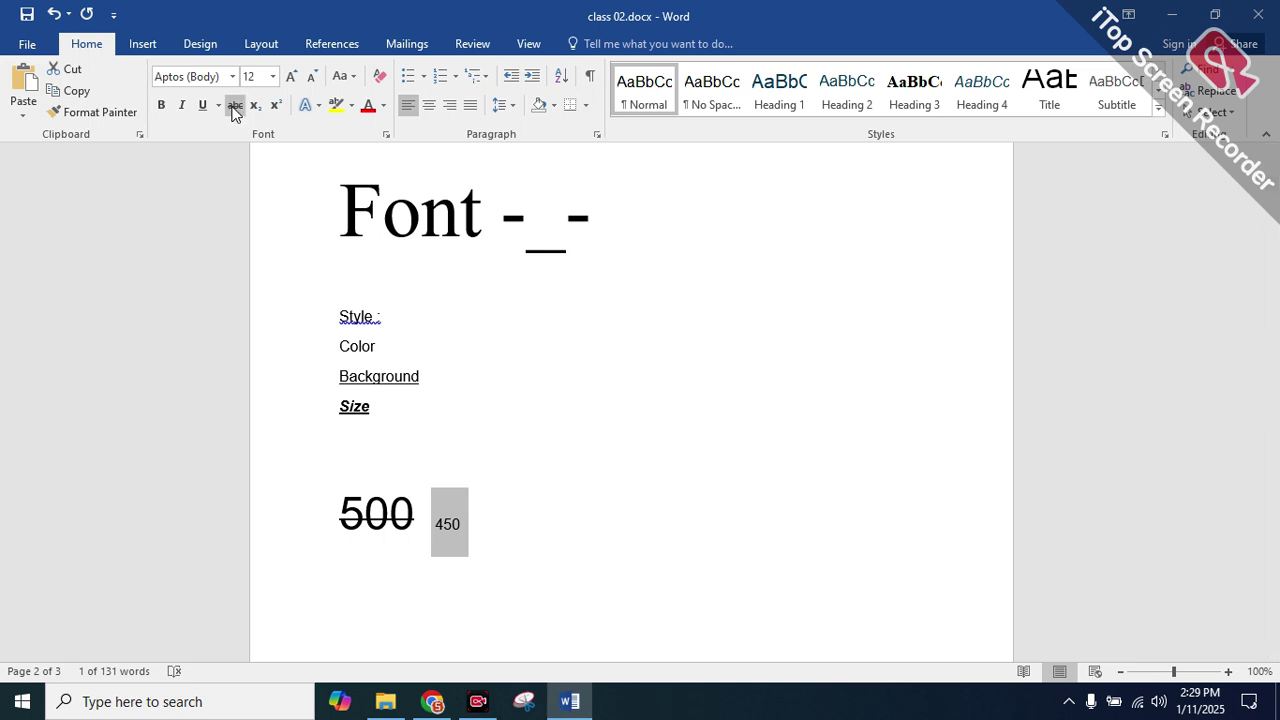
left_click(482, 530)
left_click(472, 524)
left_click_drag(464, 523, 440, 522)
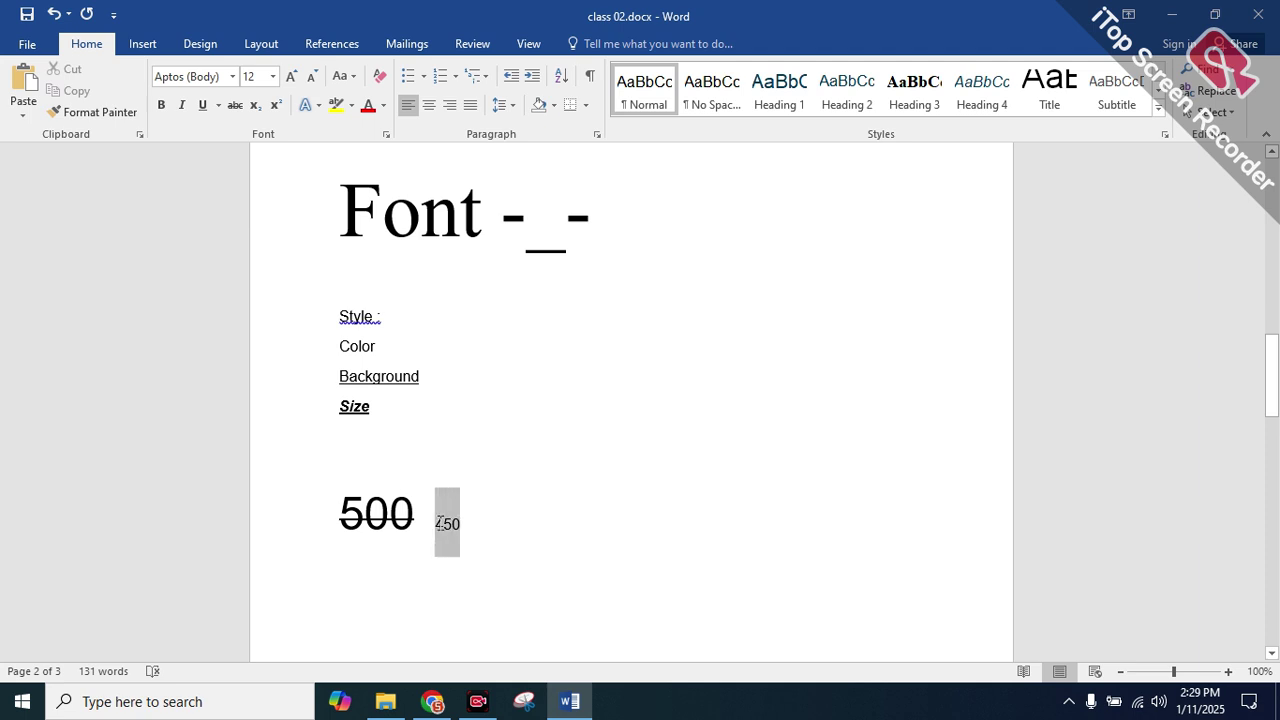
left_click(289, 77)
left_click(289, 77)
left_click(289, 77)
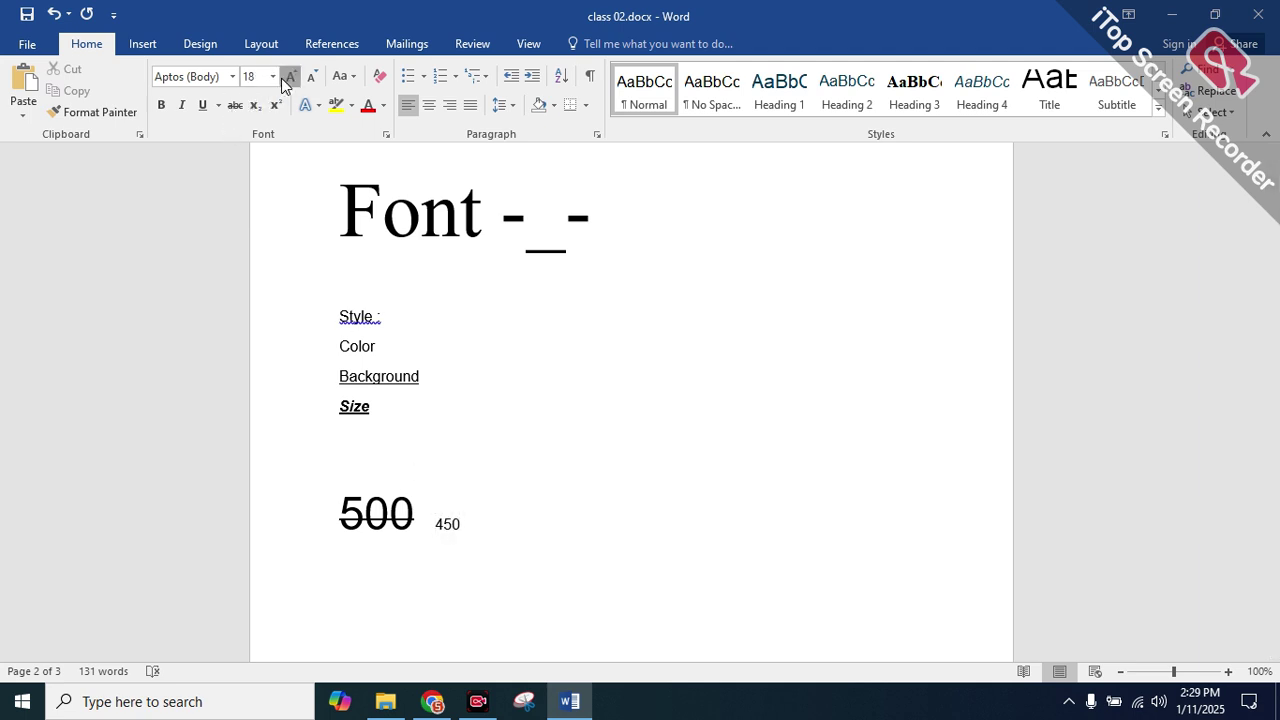
double_click(440, 550)
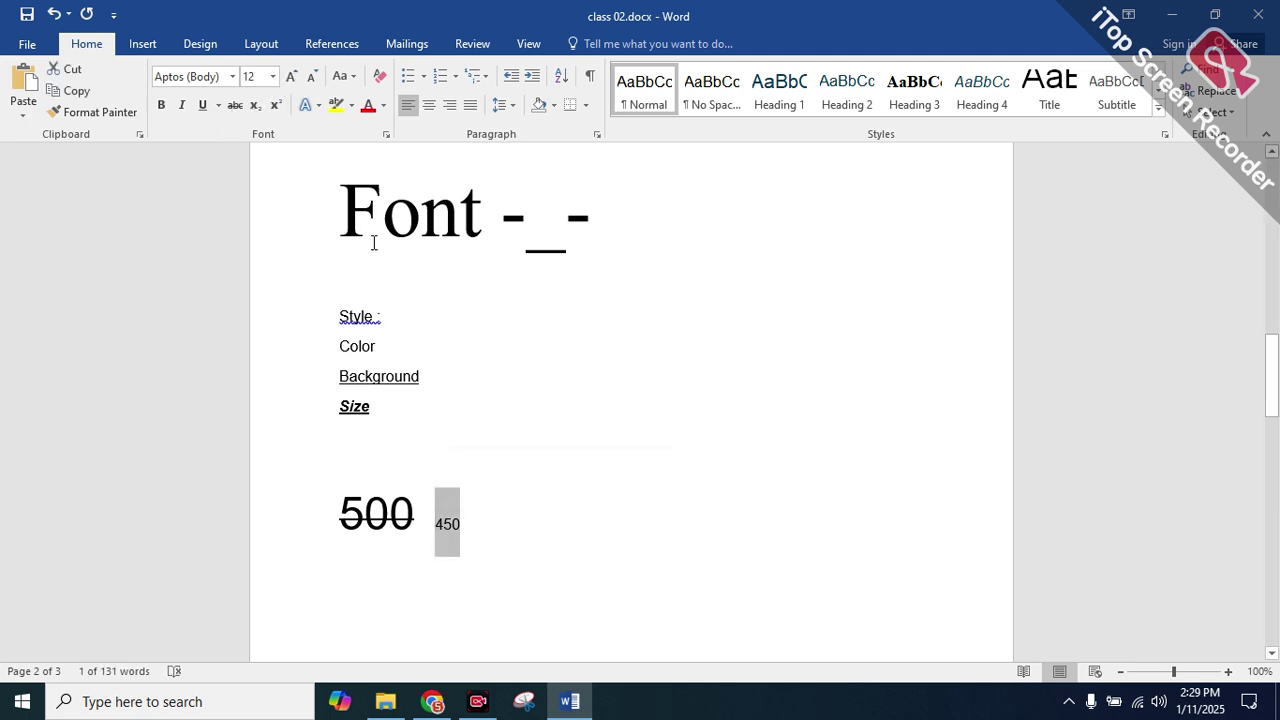
left_click(296, 81)
left_click(296, 81)
left_click(296, 81)
left_click(296, 81)
left_click(296, 81)
left_click(296, 81)
left_click(296, 81)
left_click(296, 81)
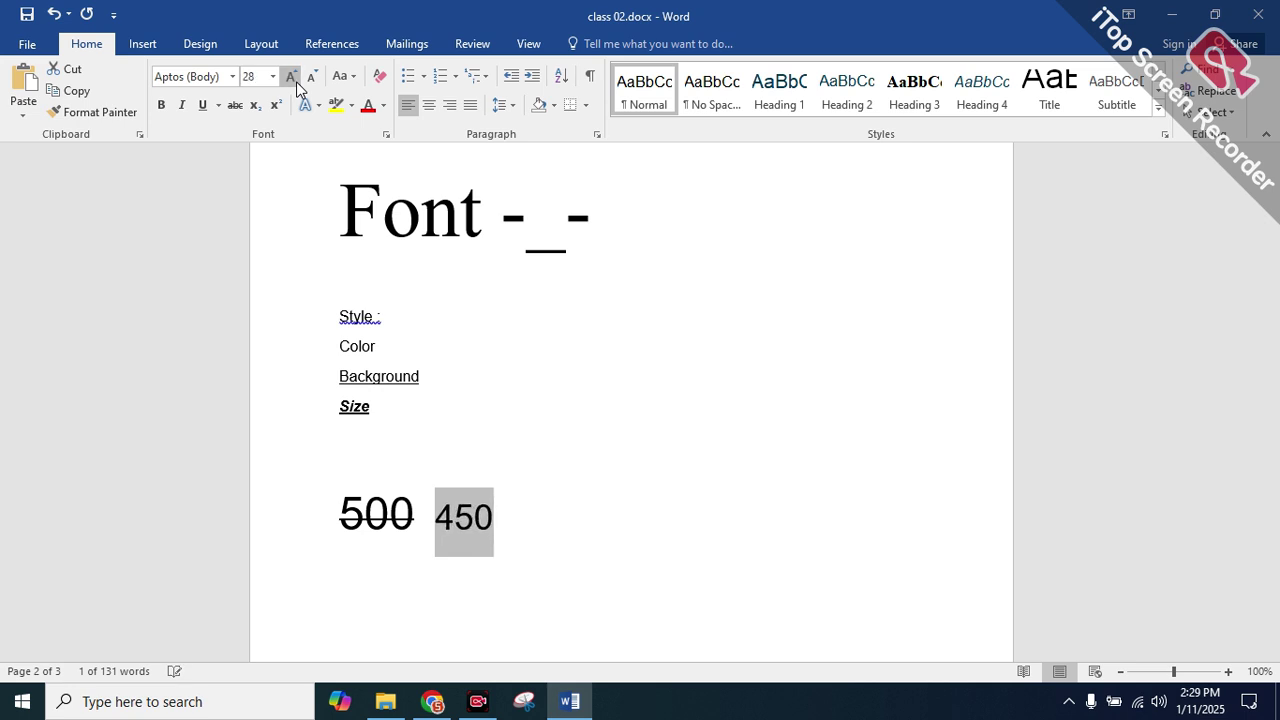
left_click(396, 460)
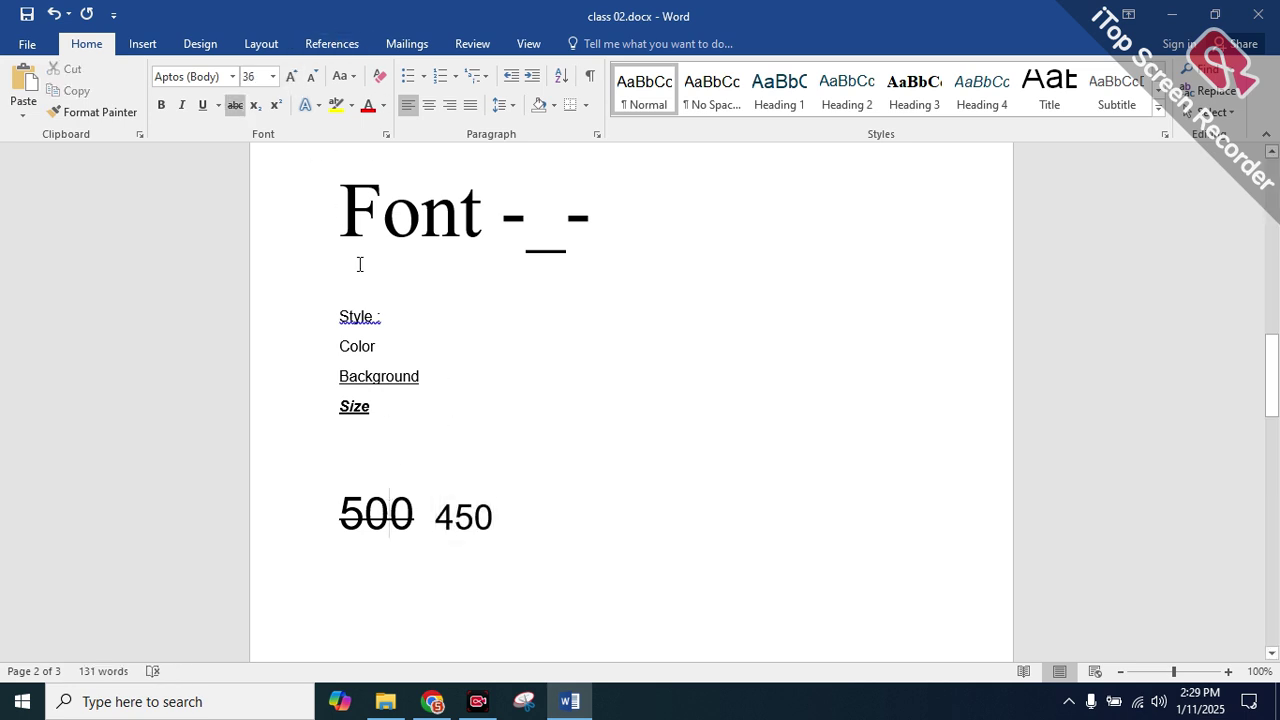
Select the word Background and grow its font size four steps
left_click_drag(410, 520, 362, 520)
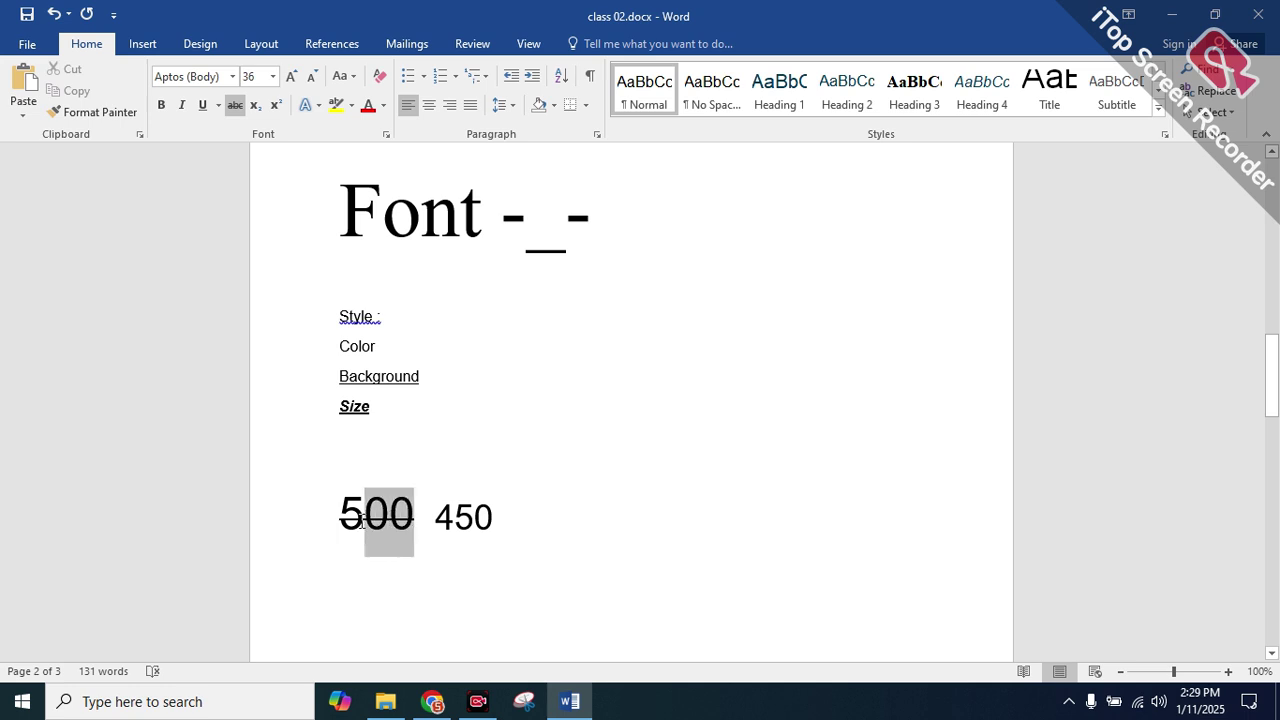
left_click(506, 455)
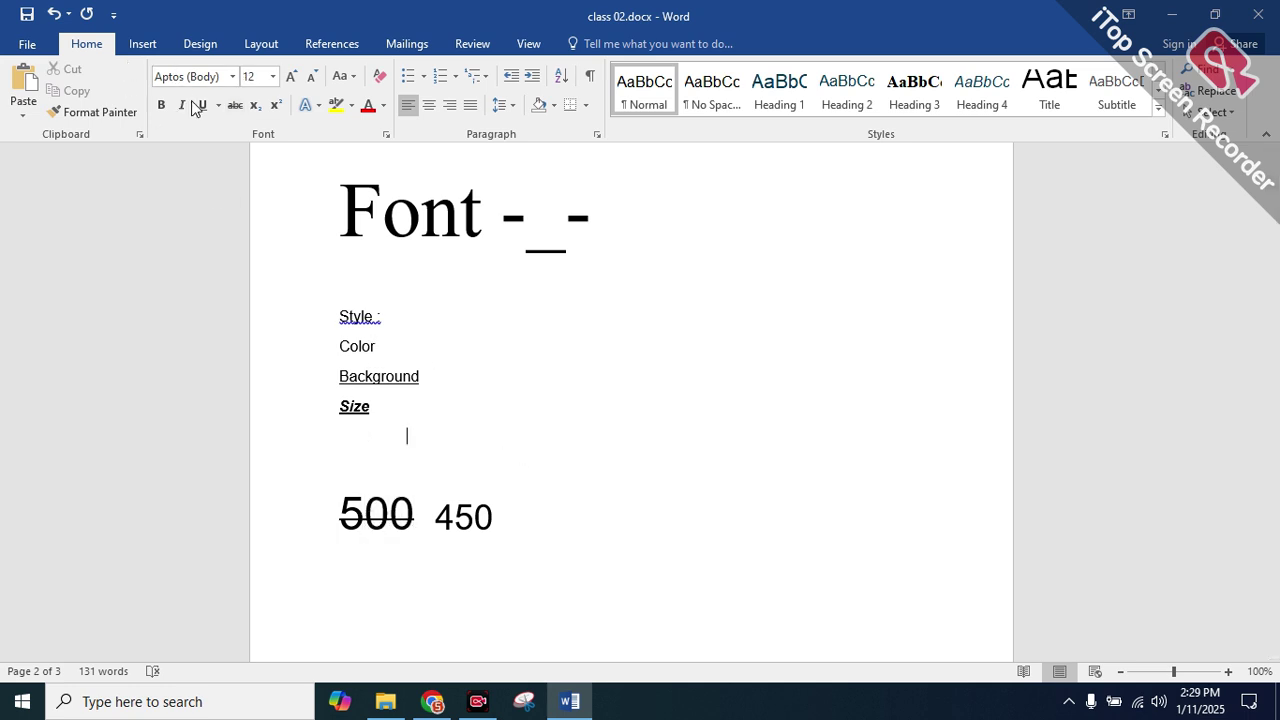
left_click_drag(428, 374, 288, 352)
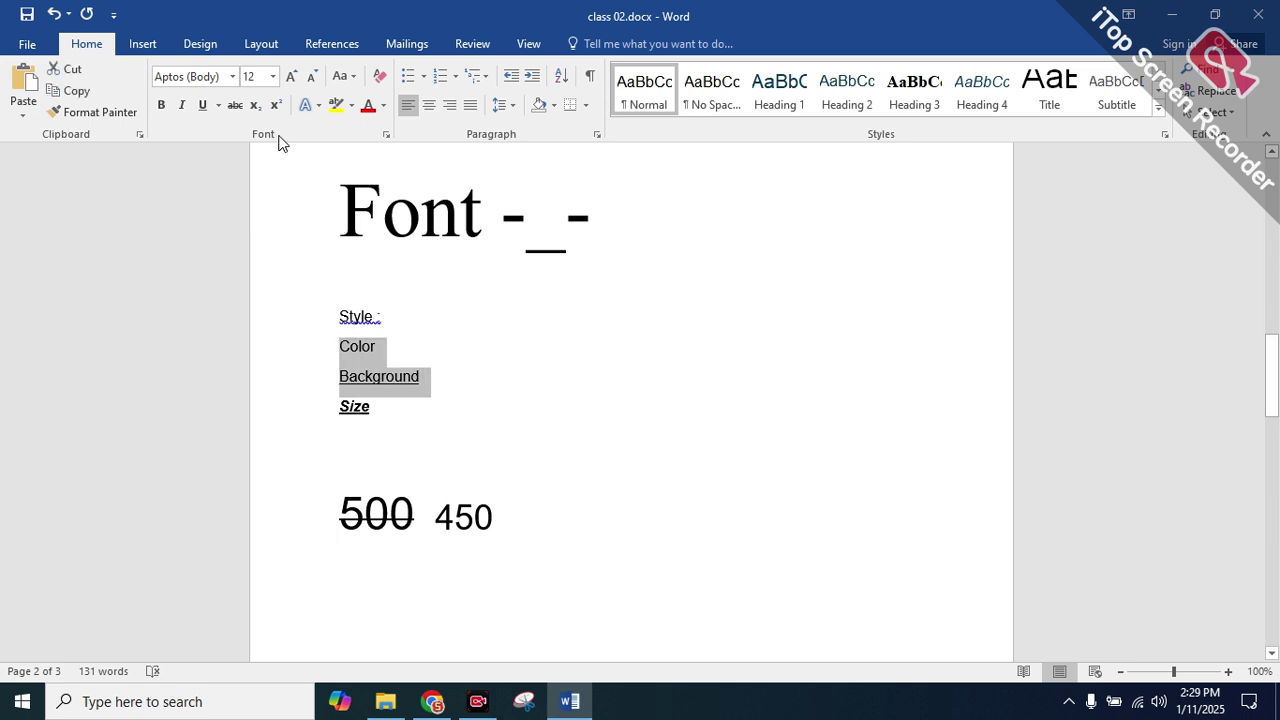
left_click(440, 375)
left_click_drag(440, 375, 317, 374)
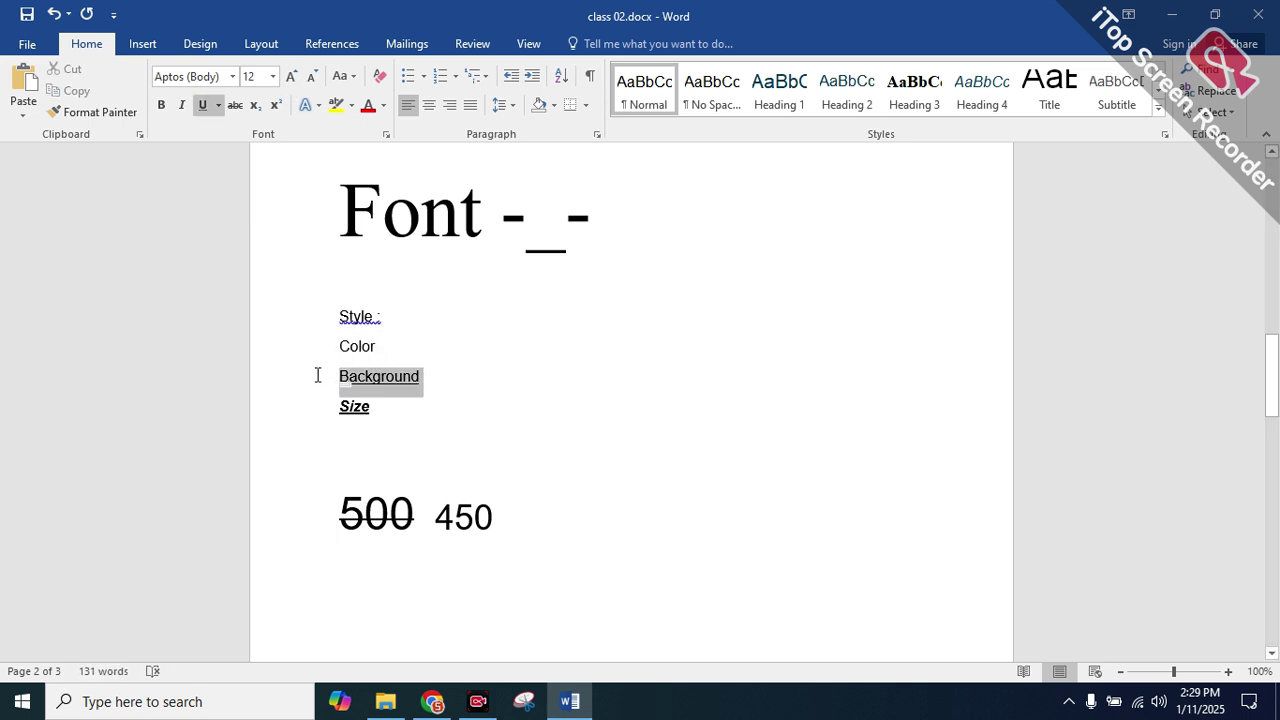
left_click(290, 77)
left_click(290, 77)
left_click(290, 77)
left_click(290, 77)
left_click(290, 77)
left_click(290, 77)
left_click(290, 77)
left_click(290, 77)
left_click(290, 77)
left_click(290, 77)
left_click(290, 77)
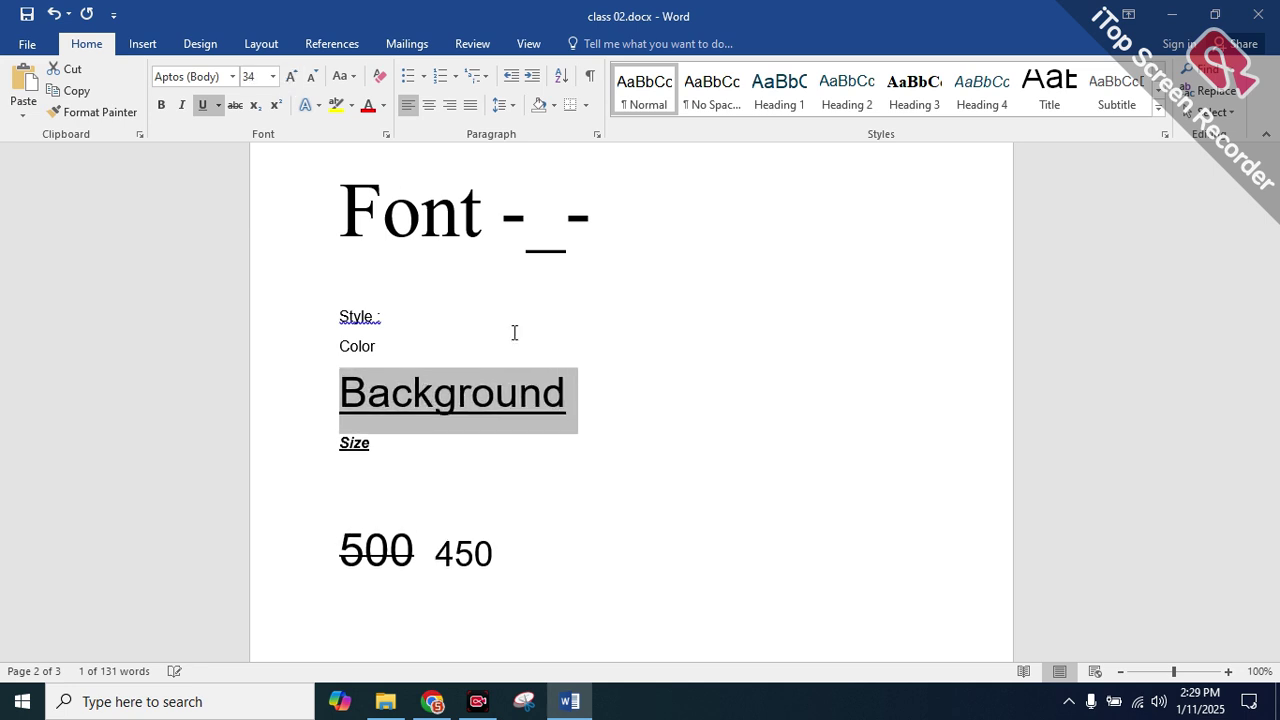
Give Background an orange underline
left_click(219, 105)
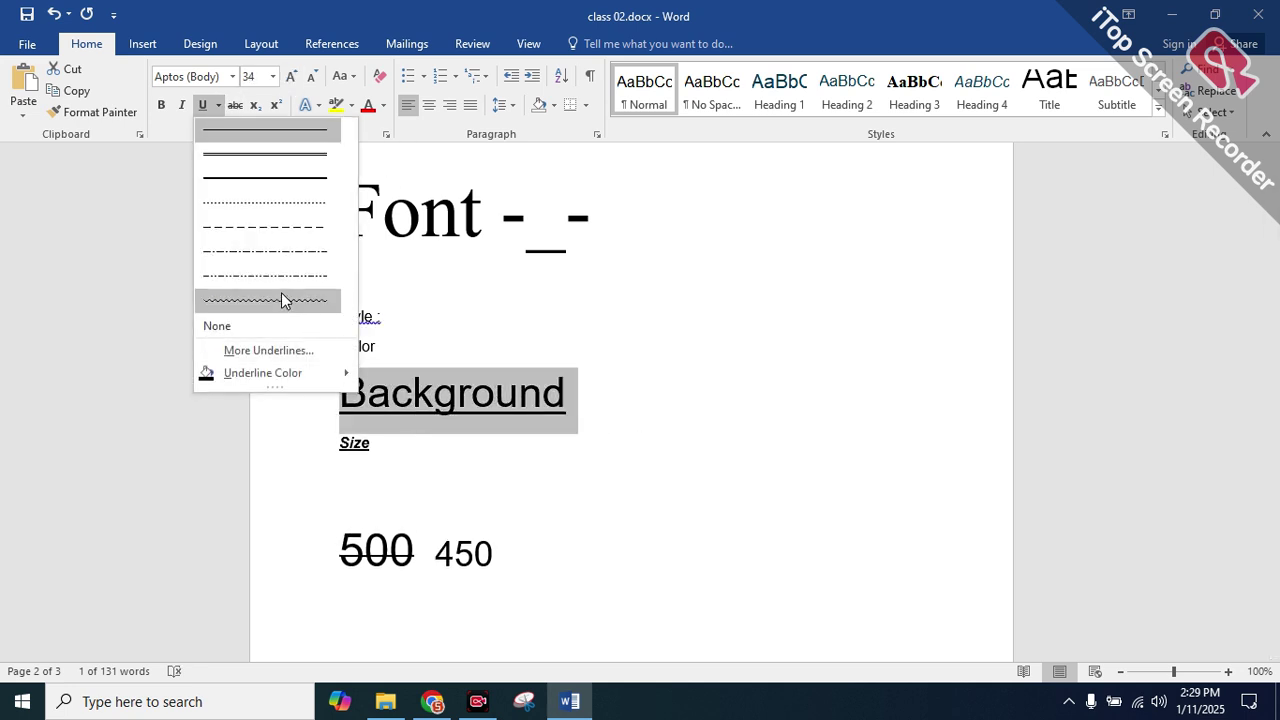
mouse_move(263, 376)
left_click(447, 474)
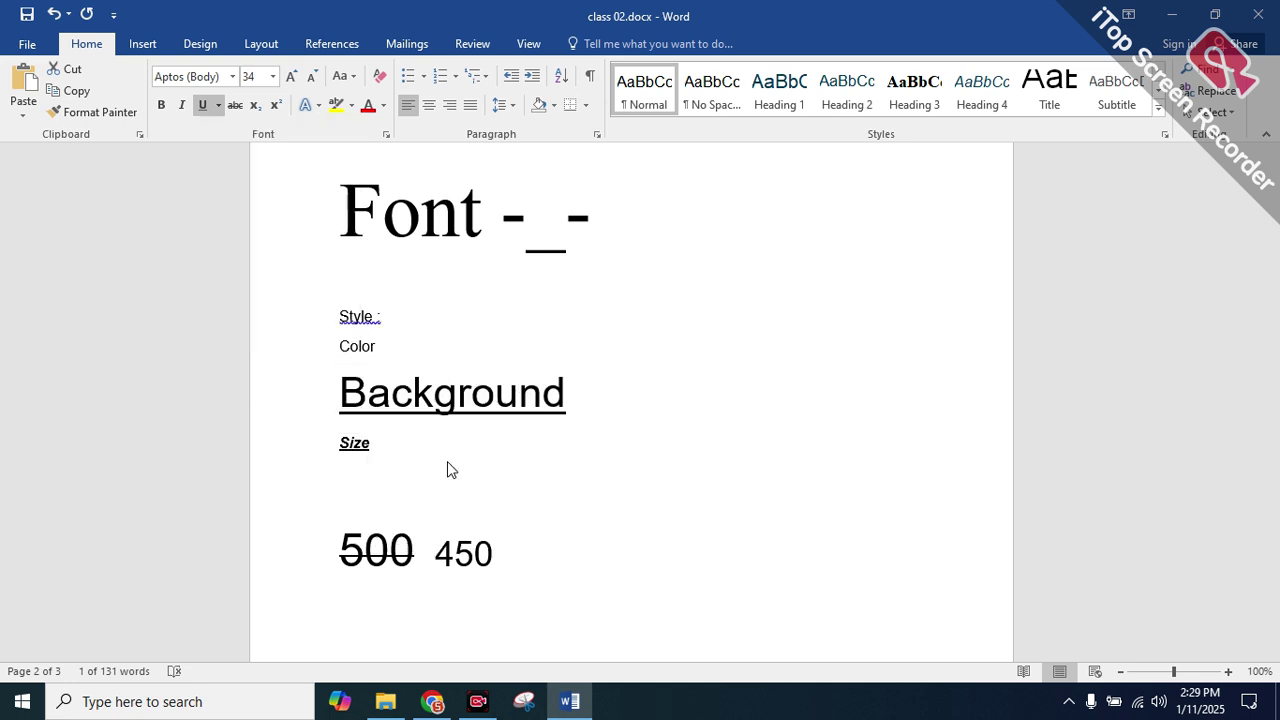
left_click_drag(583, 403, 588, 418)
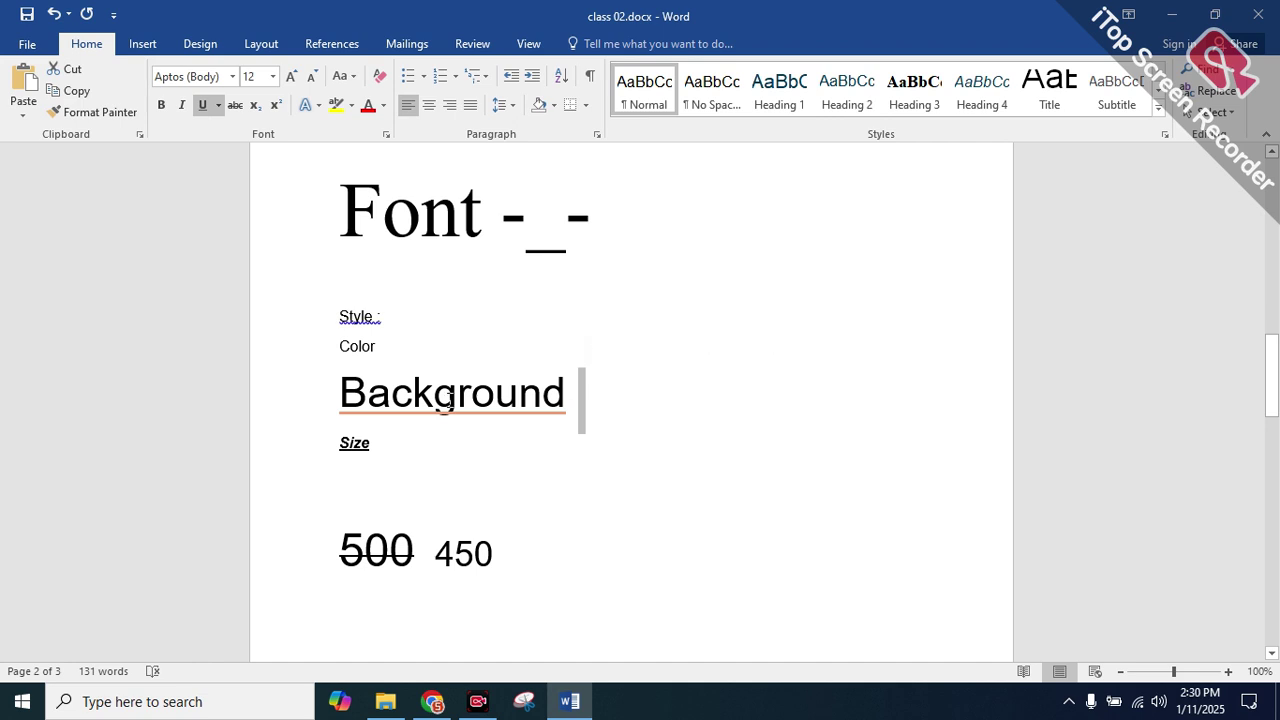
Browse pages 1 and 2 testing selections, then place the cursor after the (a+b)² formula
scroll(494, 515, "down", 3)
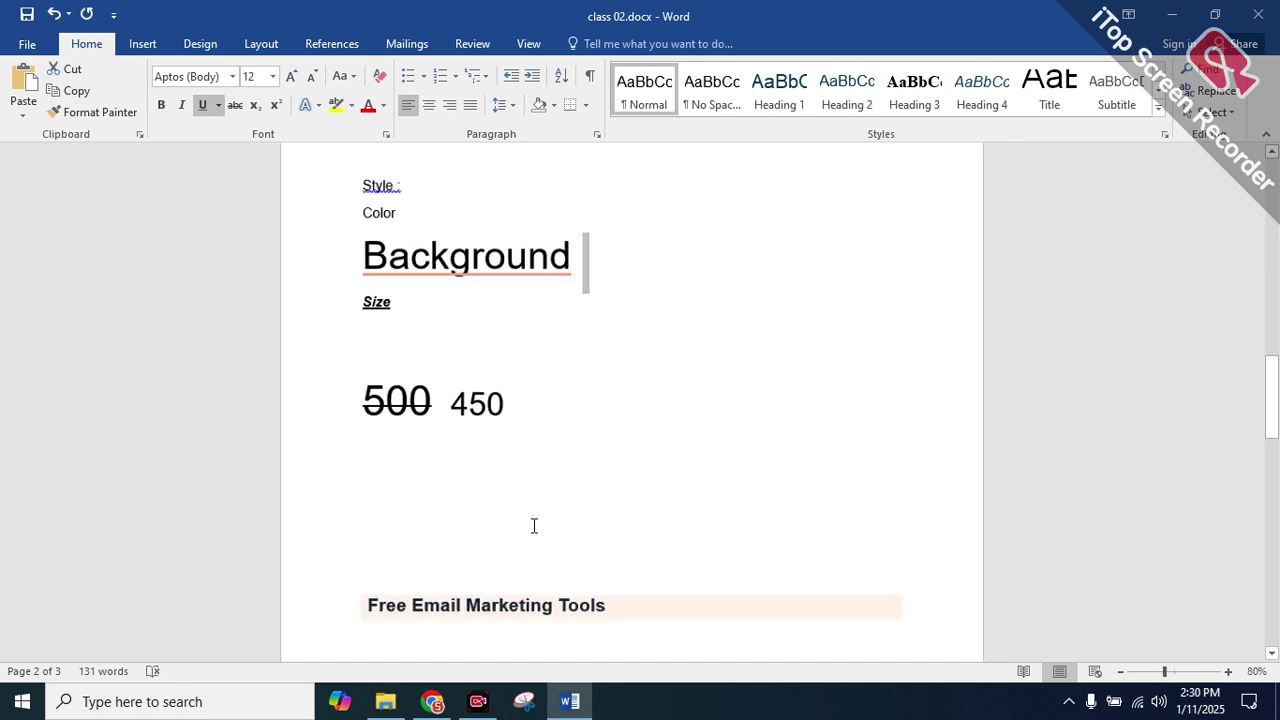
scroll(531, 526, "down", 6)
scroll(557, 504, "up", 3)
scroll(557, 504, "up", 6)
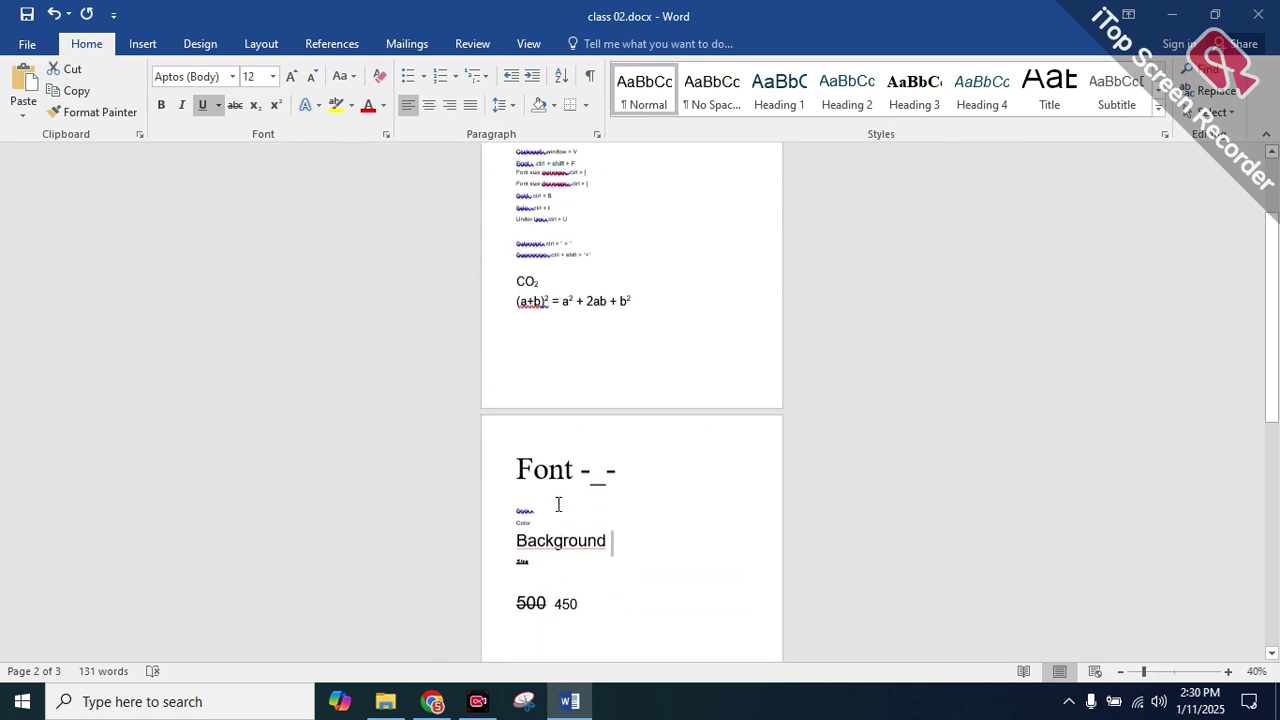
left_click_drag(647, 432, 509, 171)
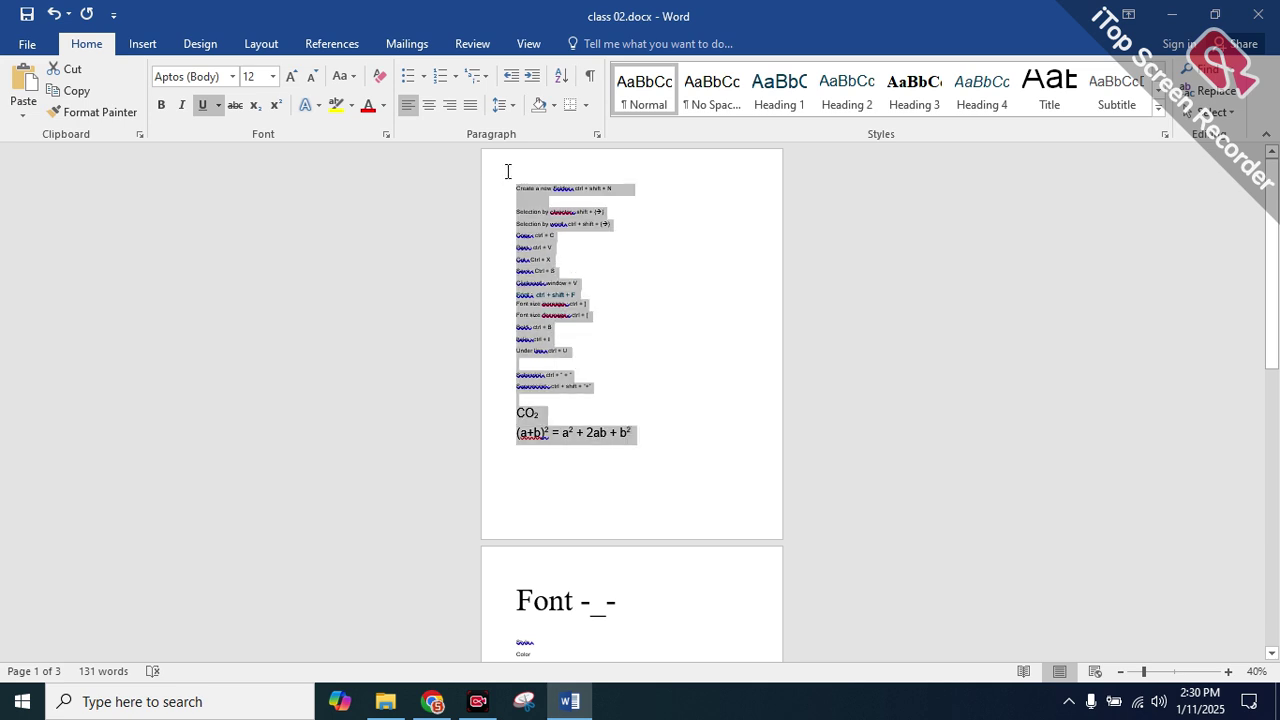
scroll(623, 389, "down", 3)
scroll(636, 490, "down", 1)
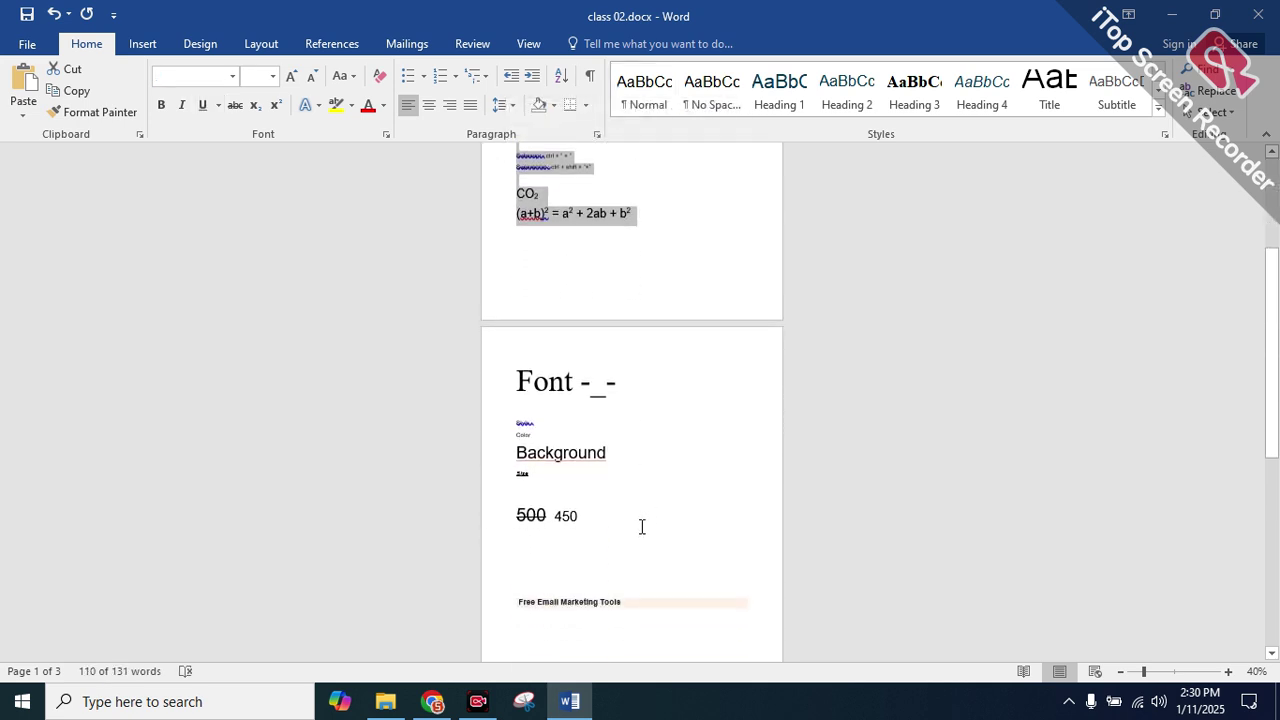
left_click_drag(662, 602, 434, 371)
scroll(669, 337, "up", 3)
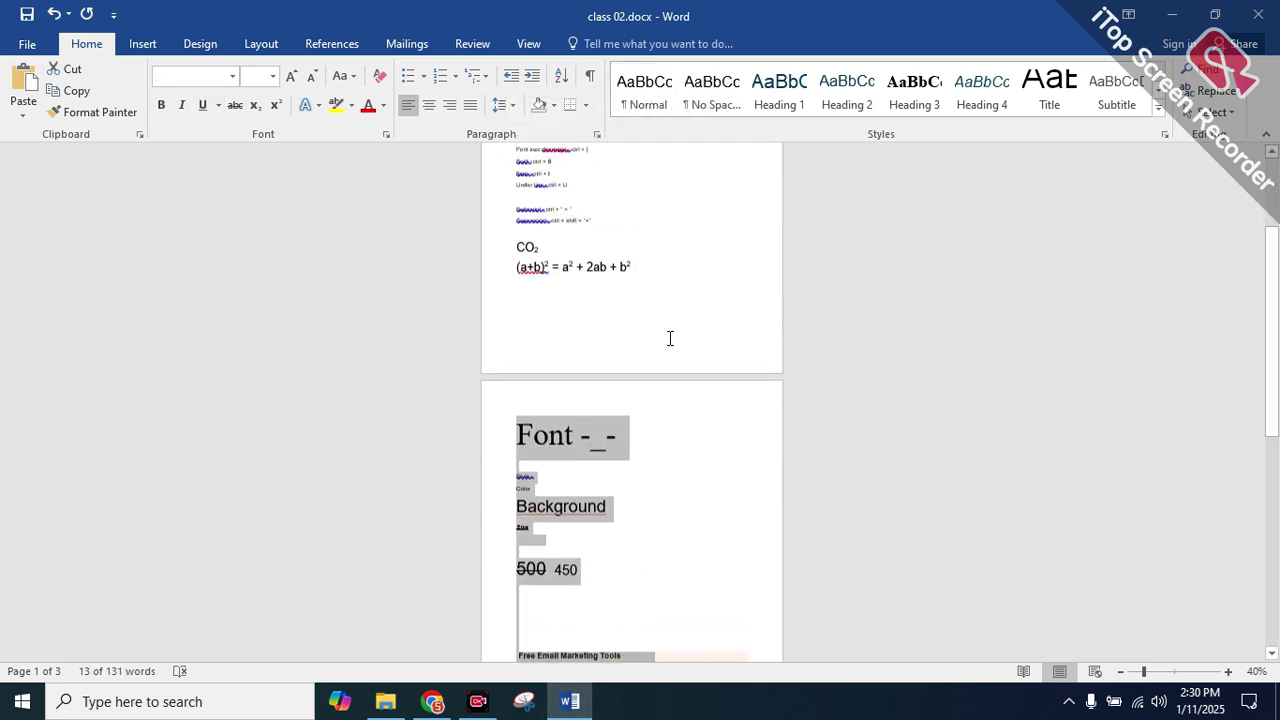
left_click(649, 391)
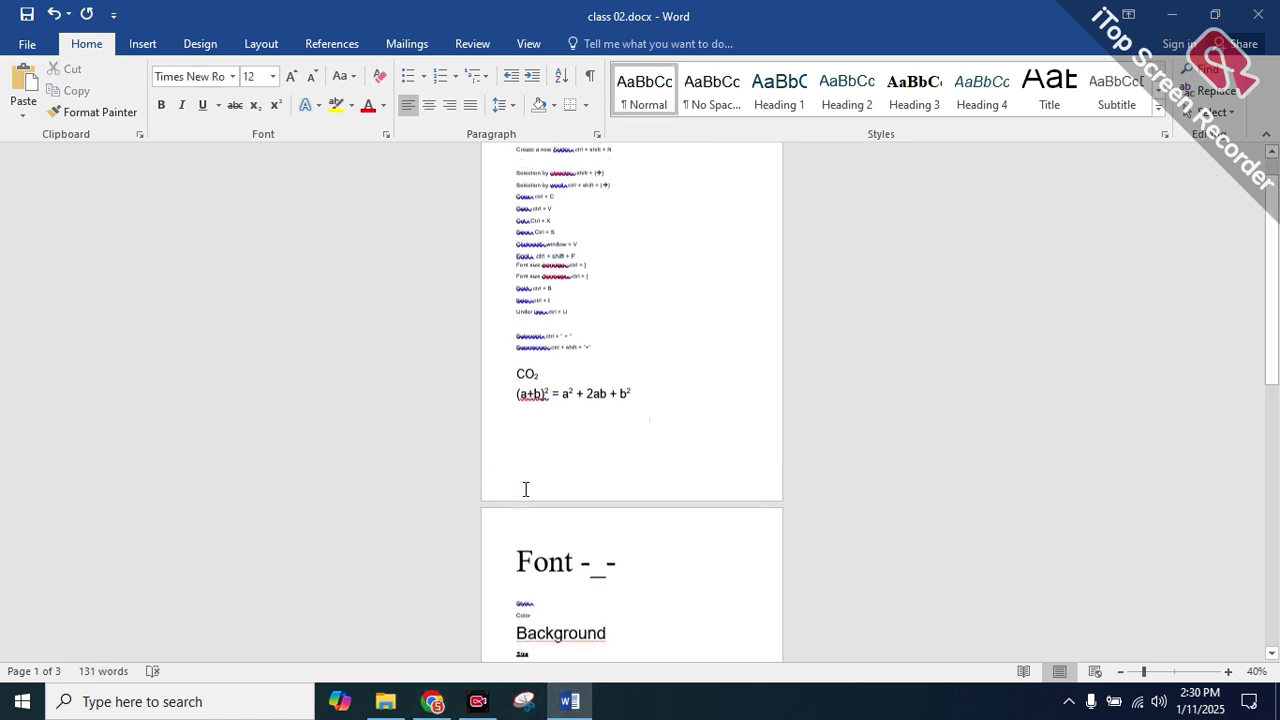
scroll(523, 489, "up", 1)
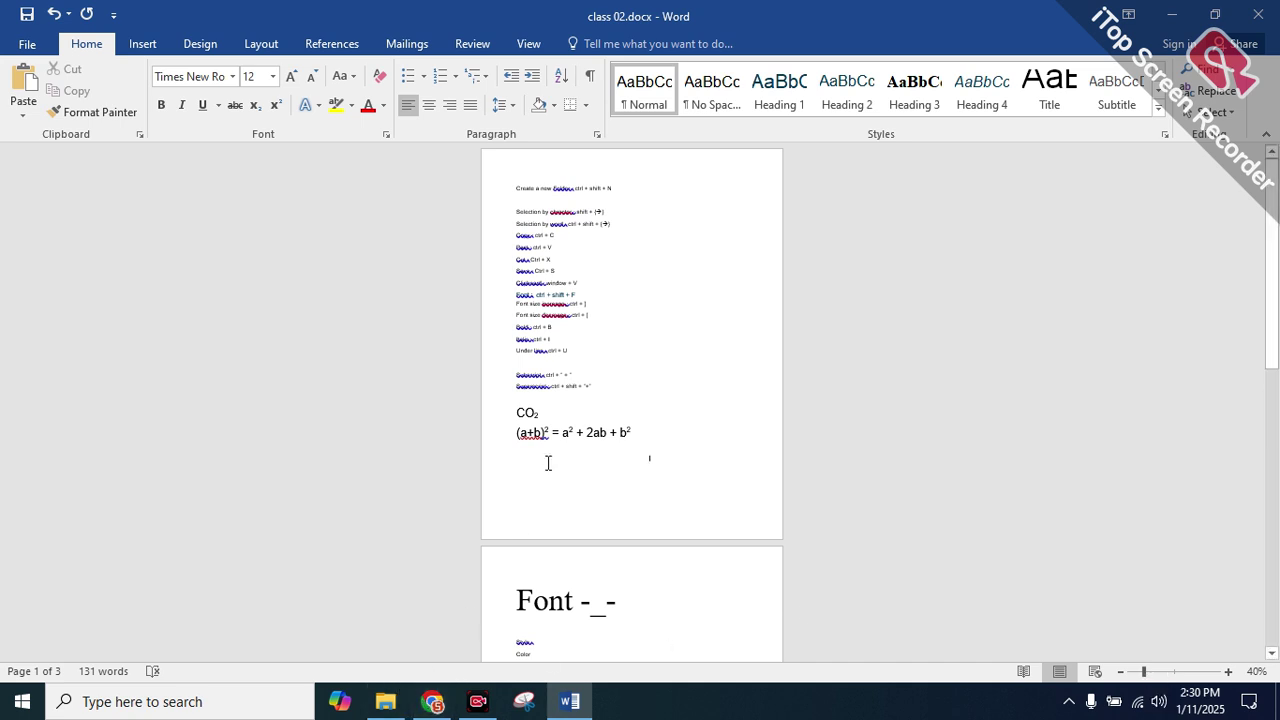
left_click(646, 430)
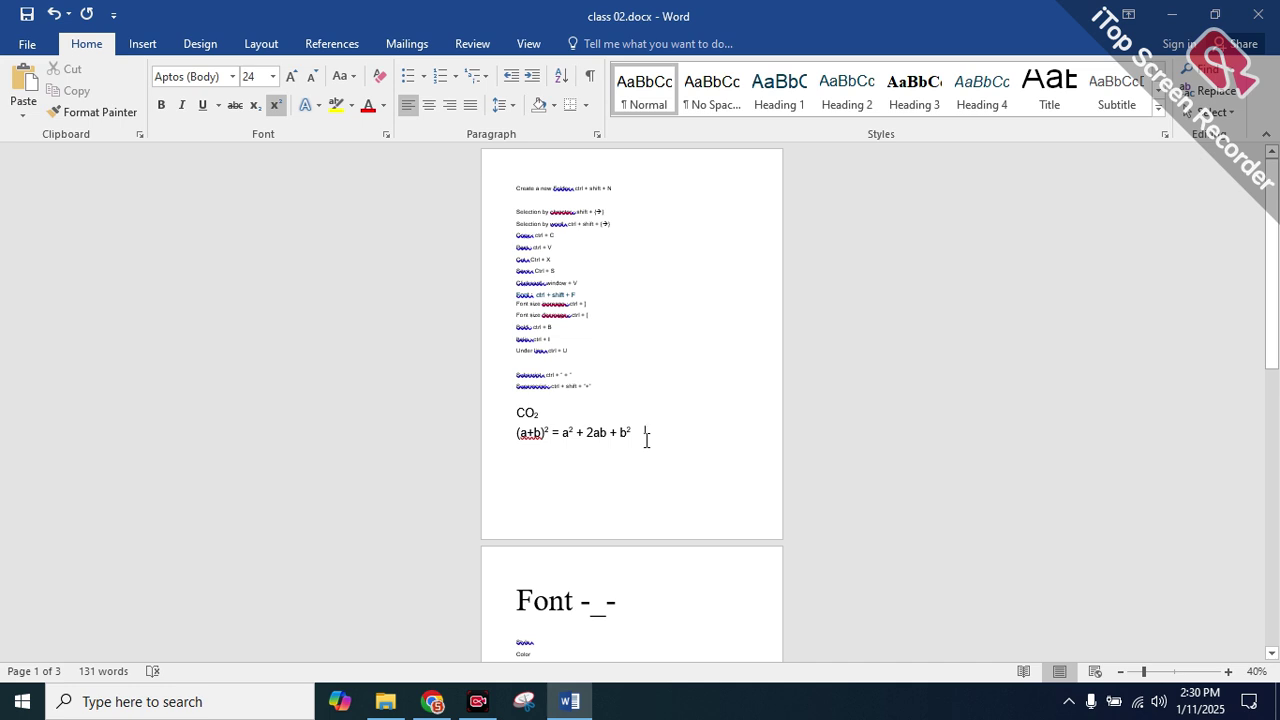
left_click(487, 704)
left_click(432, 702)
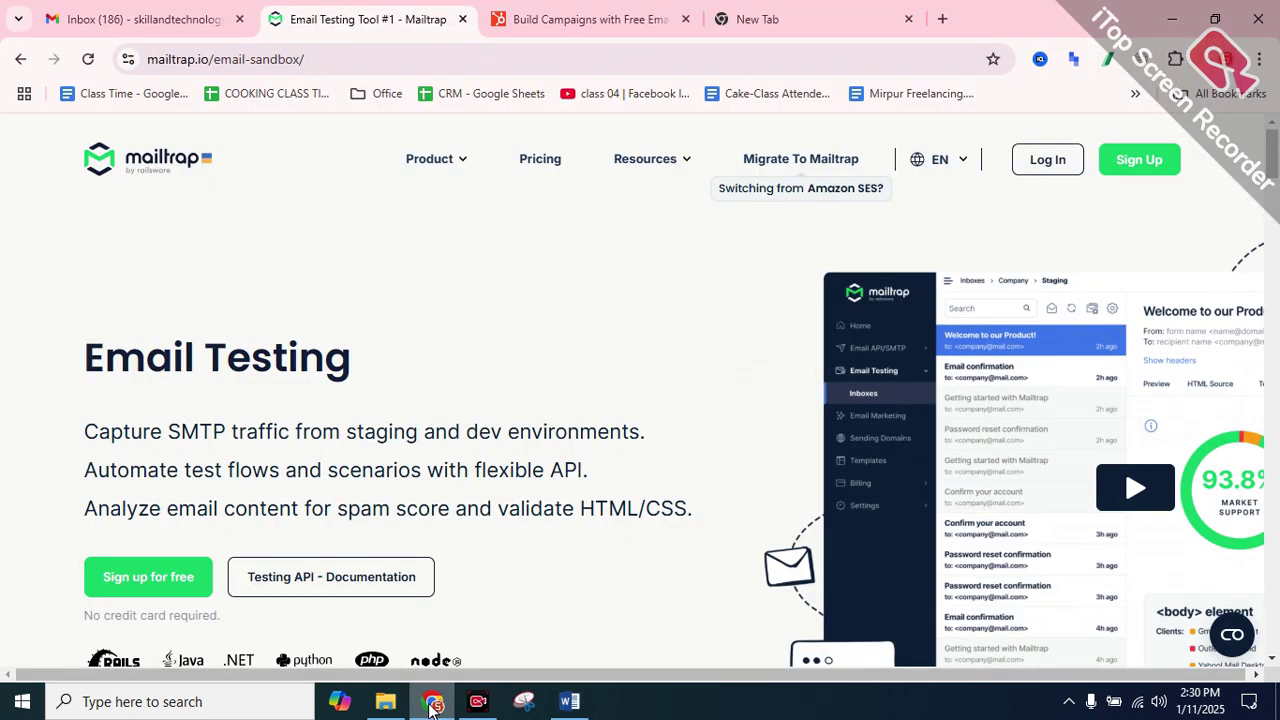
left_click(590, 19)
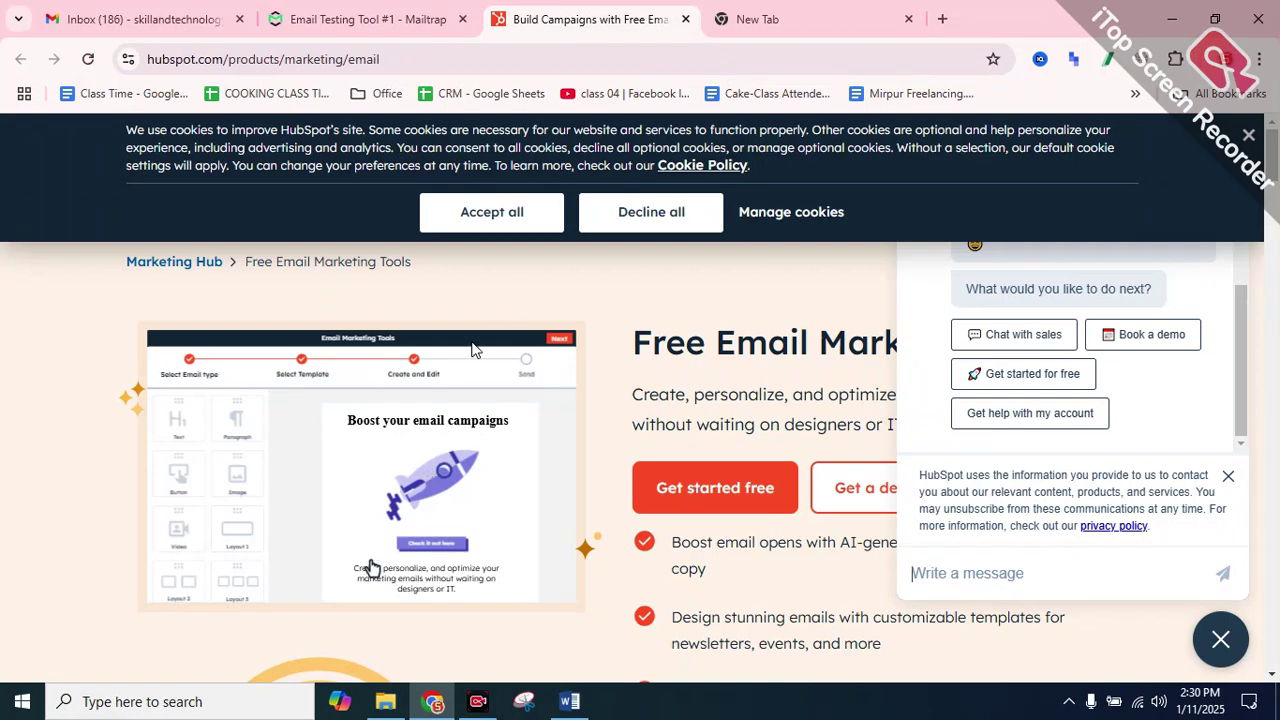
left_click(569, 701)
left_click(468, 703)
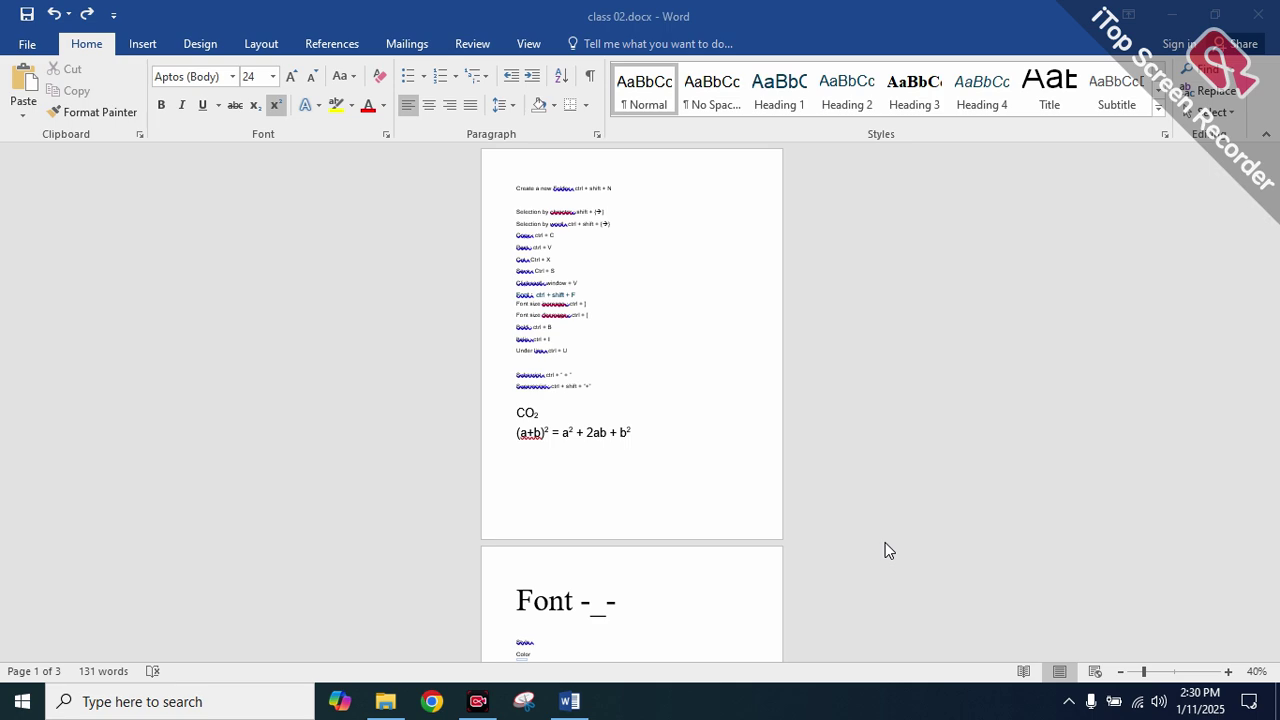
Save and close class 02, then launch Chrome under the second profile
left_click(570, 703)
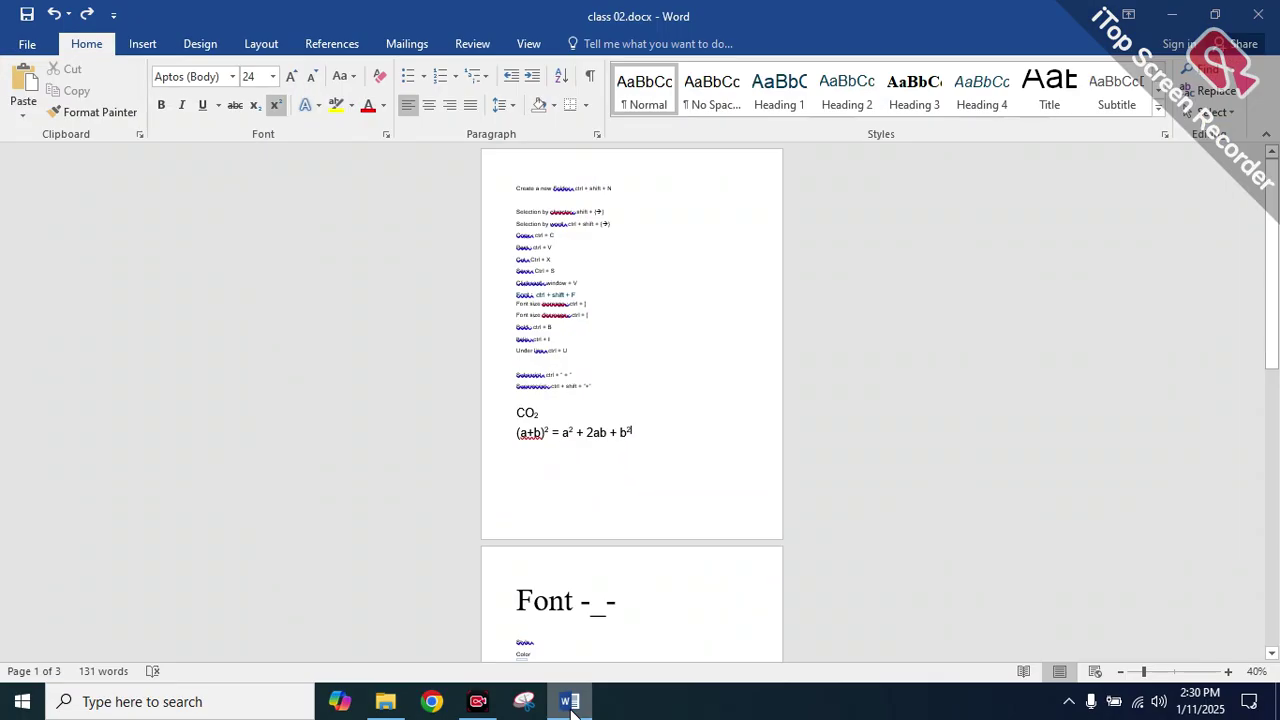
key("ctrl+w")
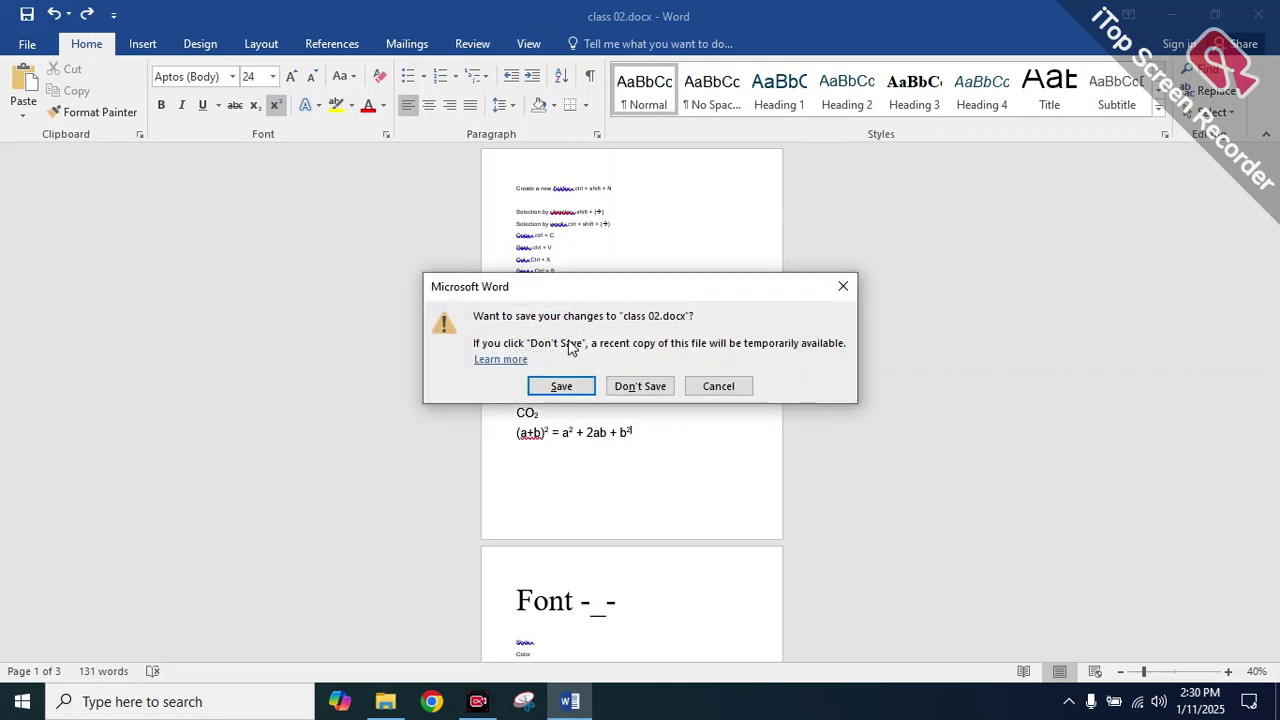
left_click(562, 387)
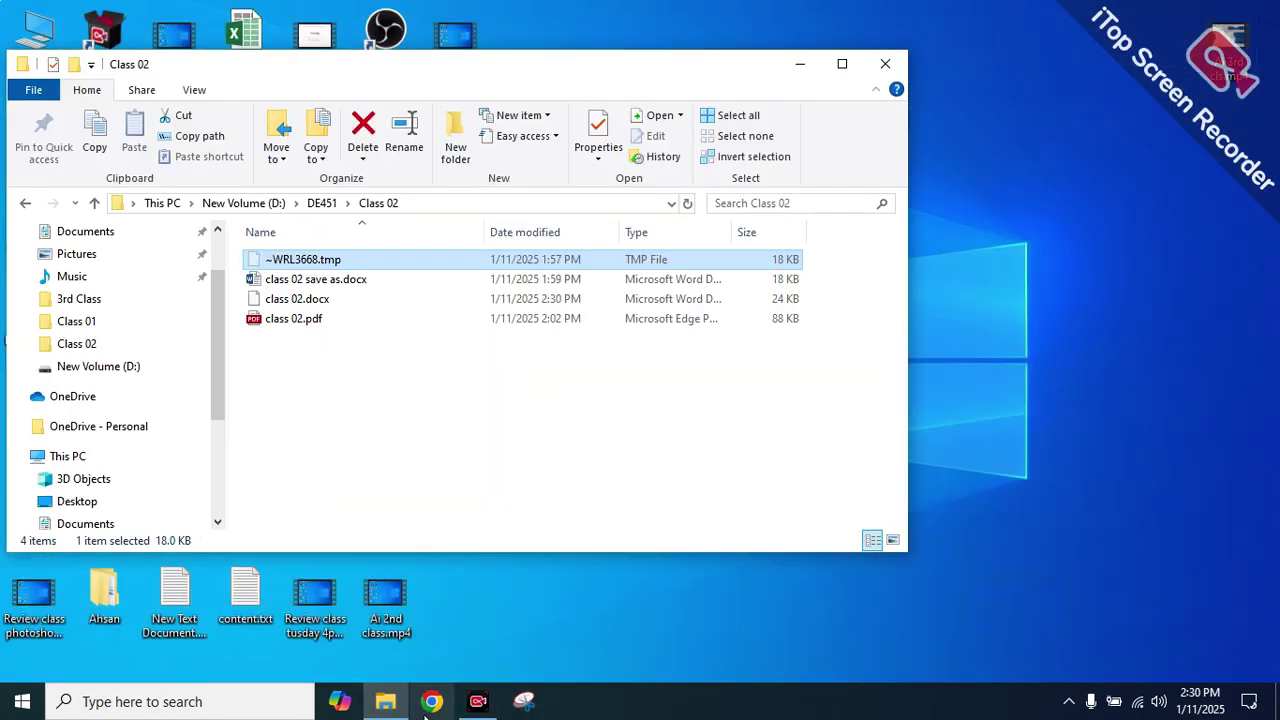
left_click(432, 701)
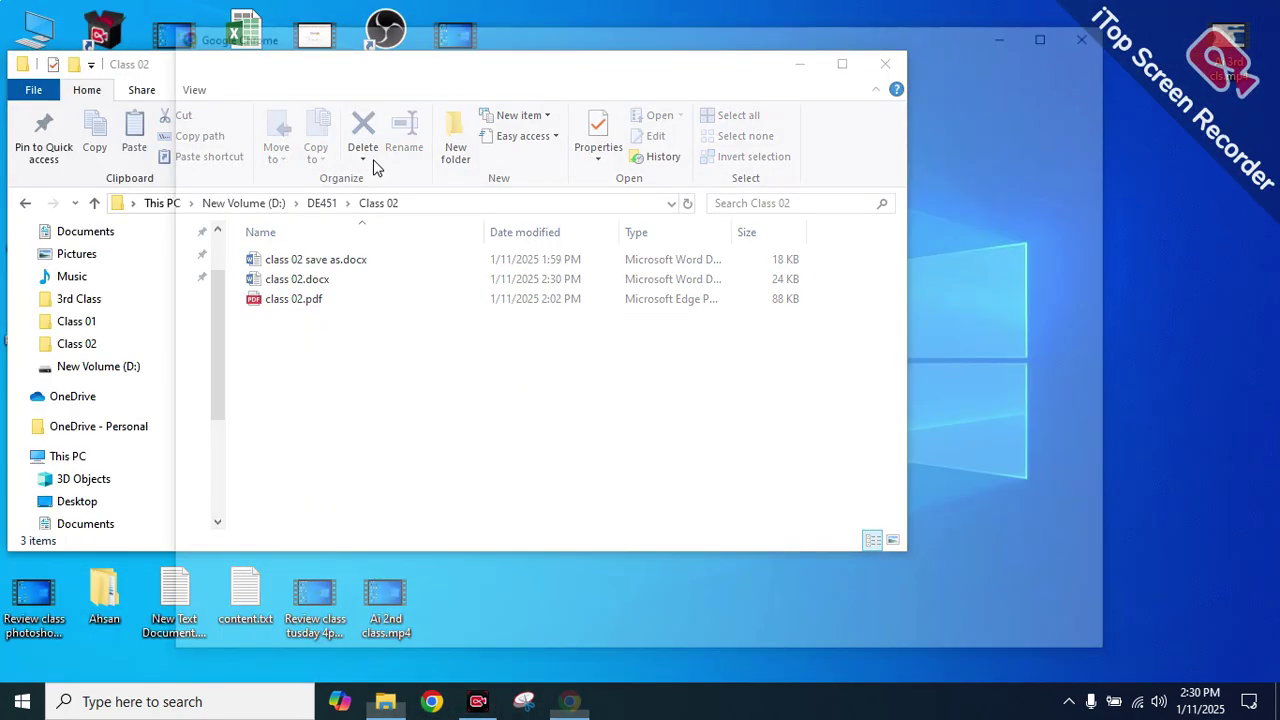
left_click(529, 300)
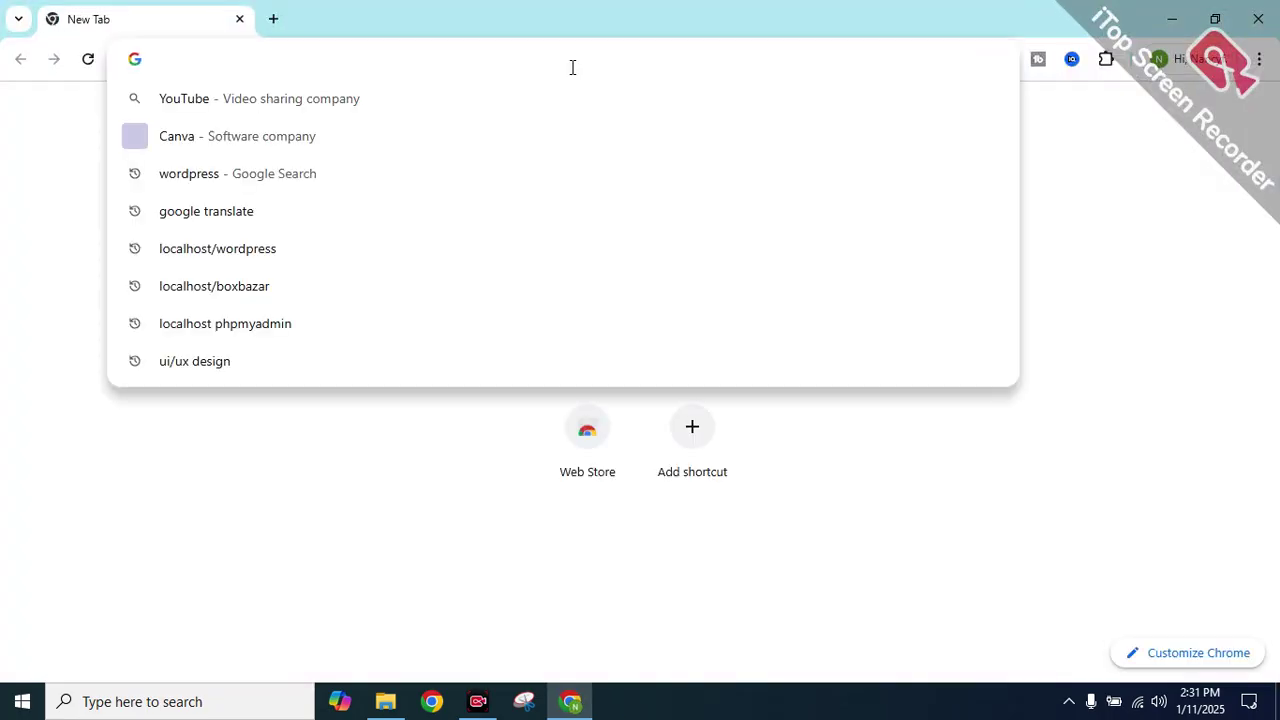
Search Google for 'zero gpt' and open the ZeroGPT AI detector site
type("xer")
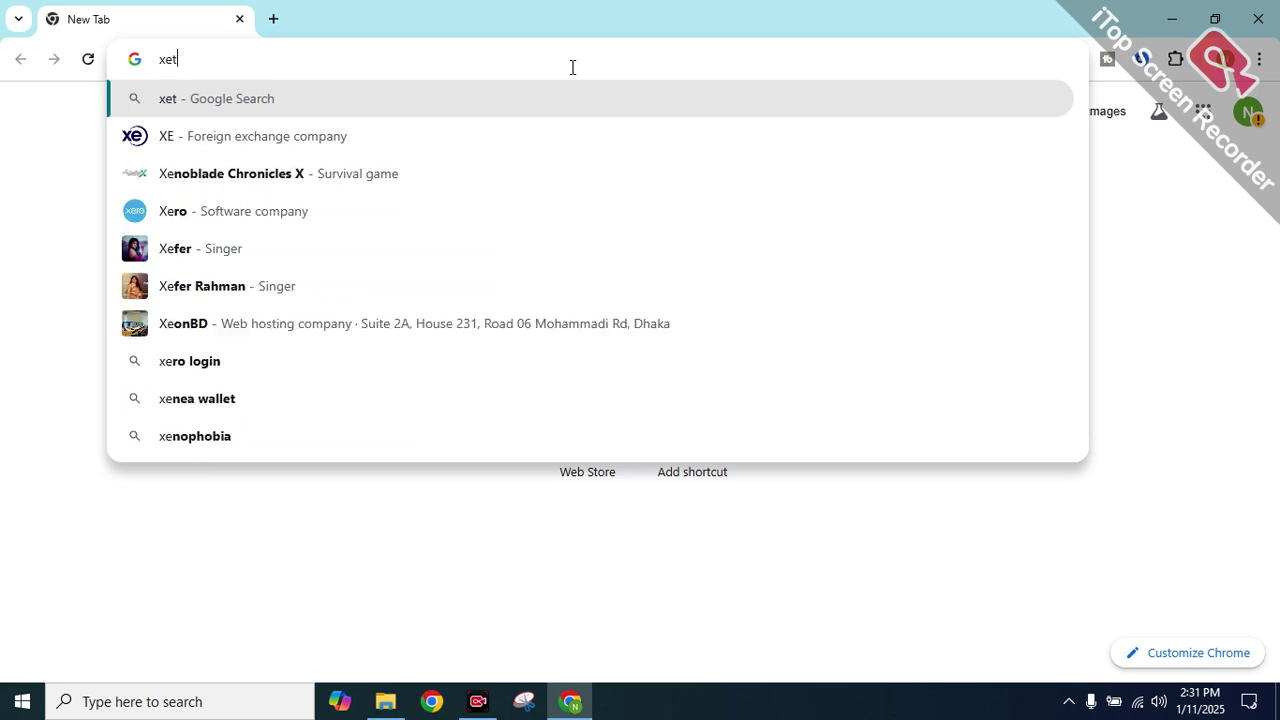
key("BackSpace")
key("BackSpace")
key("BackSpace")
type("ze")
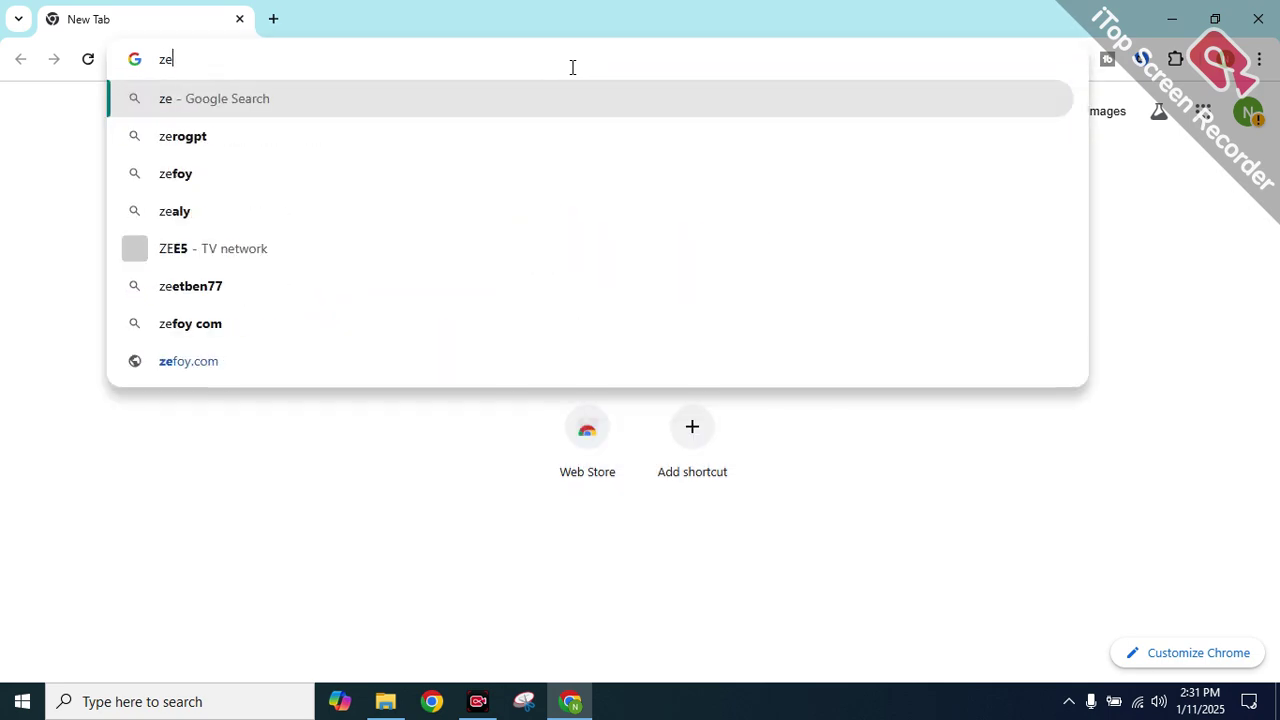
type("ro gpt")
key("Return")
left_click(372, 342)
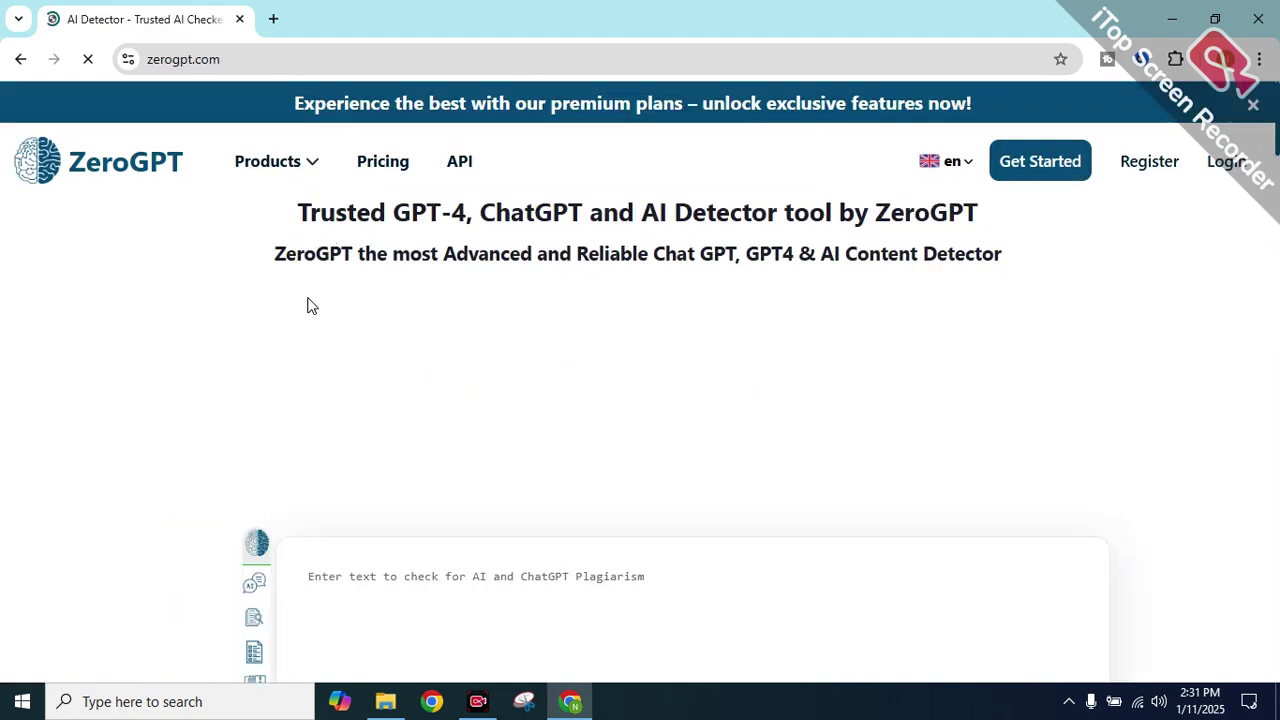
In a new tab, search for 'small seo tools'
left_click(272, 16)
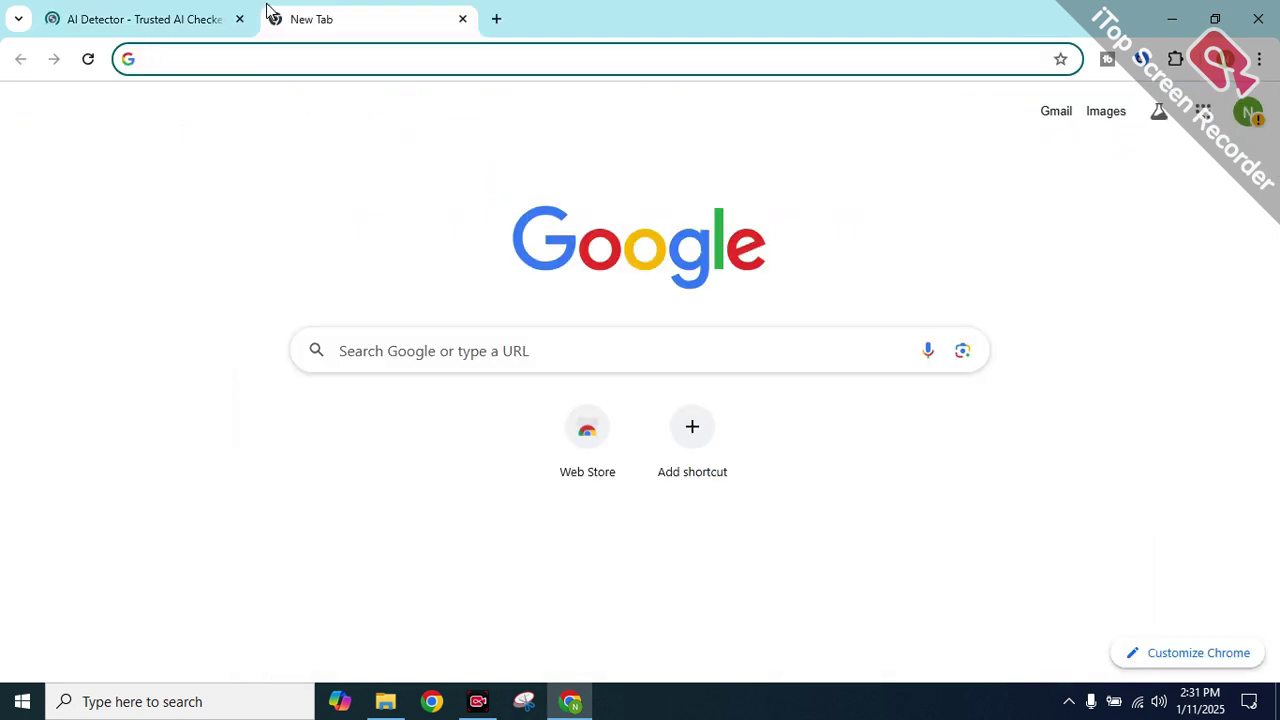
type("sma")
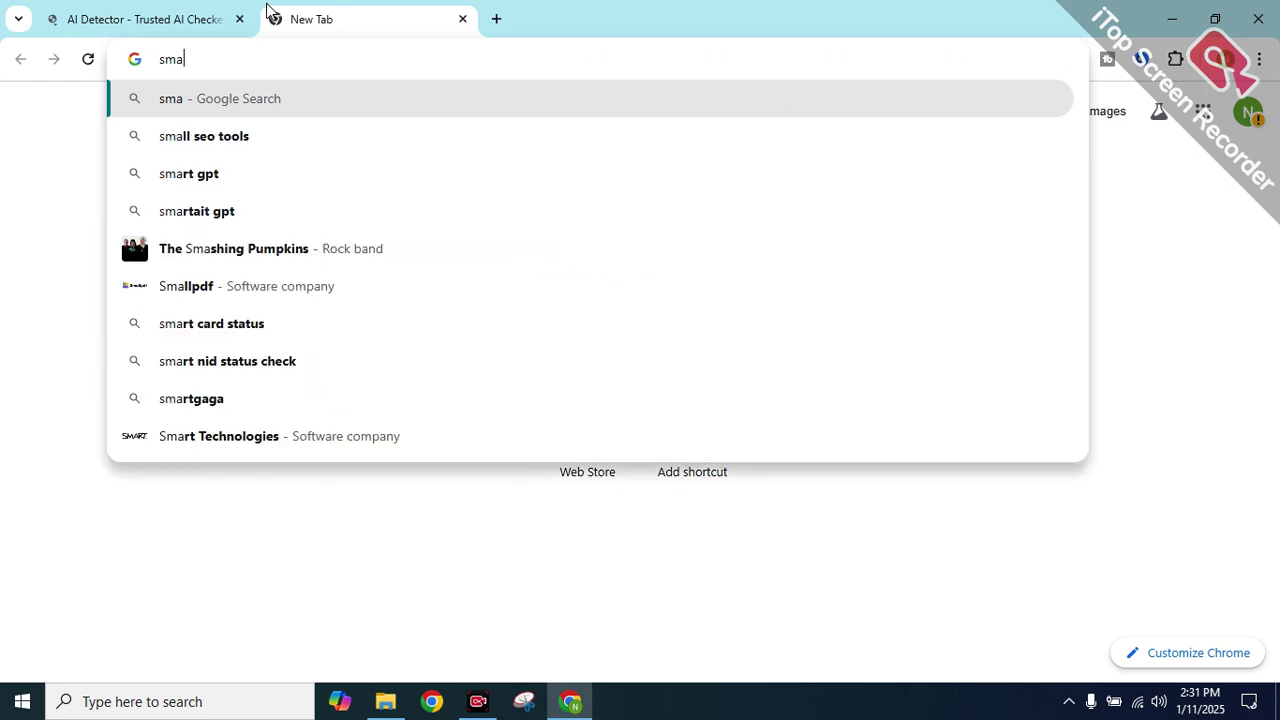
type("ll")
key("Return")
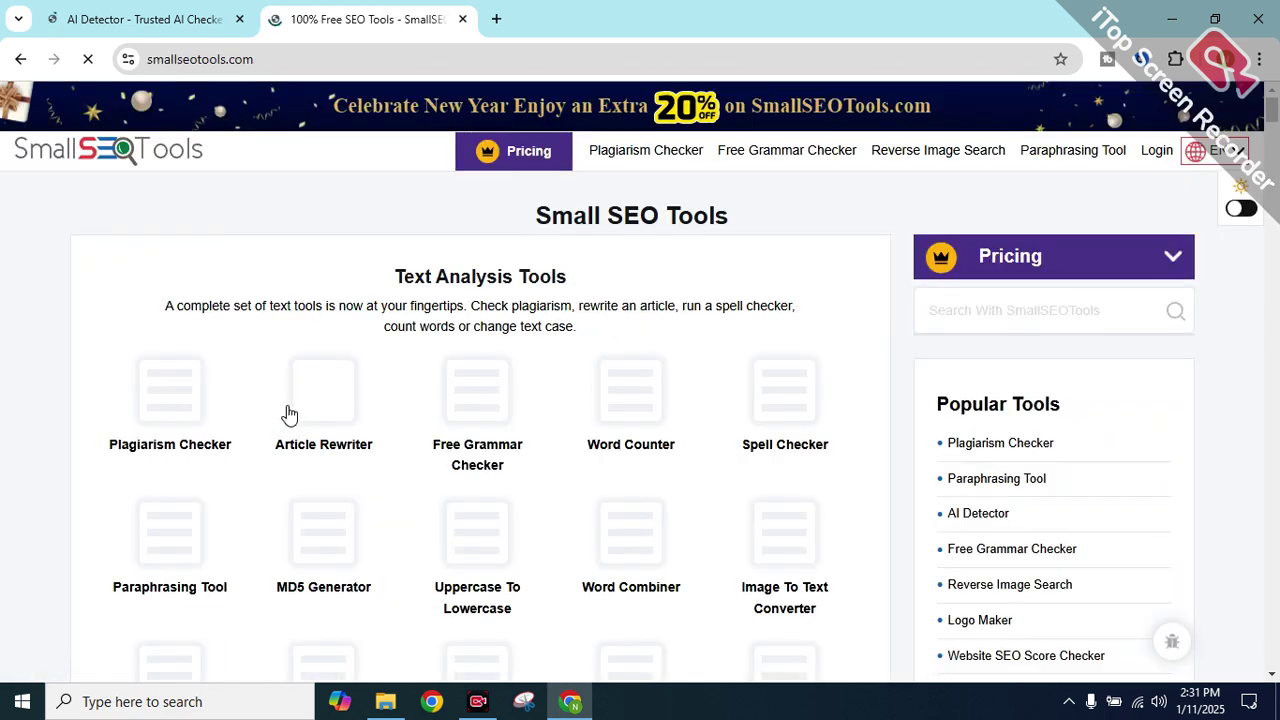
Open the Plagiarism Checker and dismiss the language, Grammarly and green promo pop-ups
left_click(155, 403)
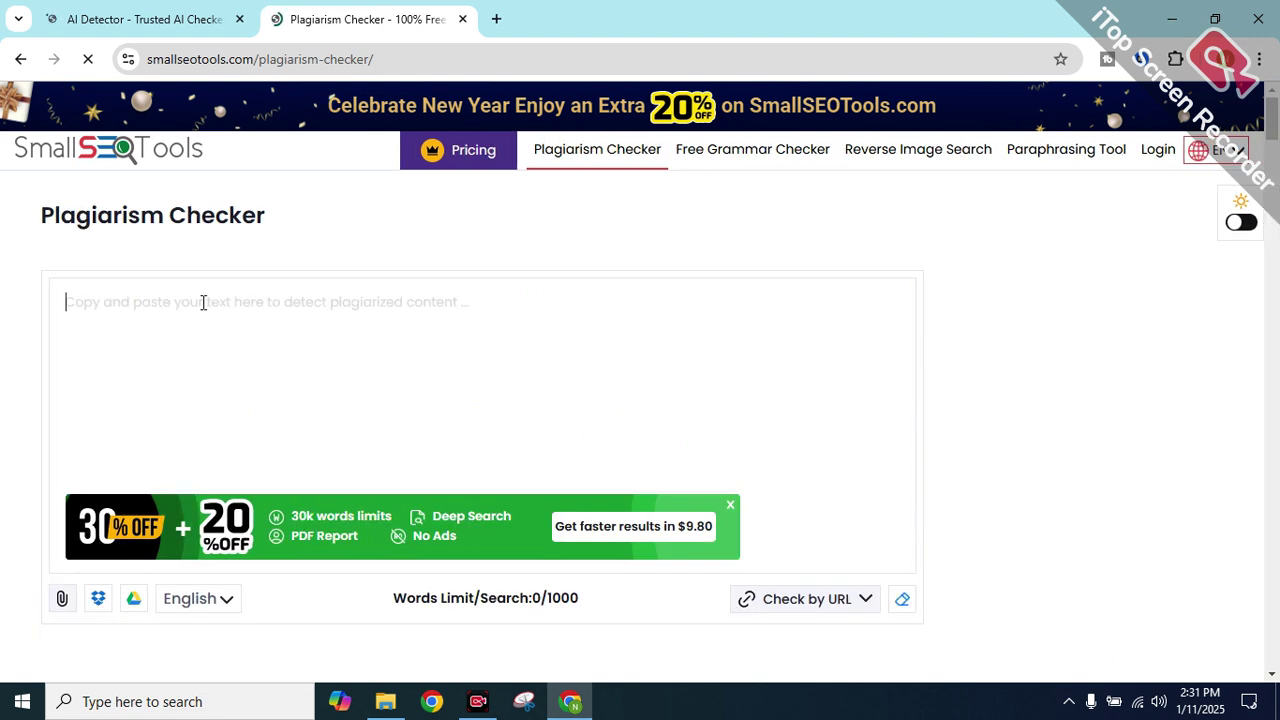
left_click(184, 606)
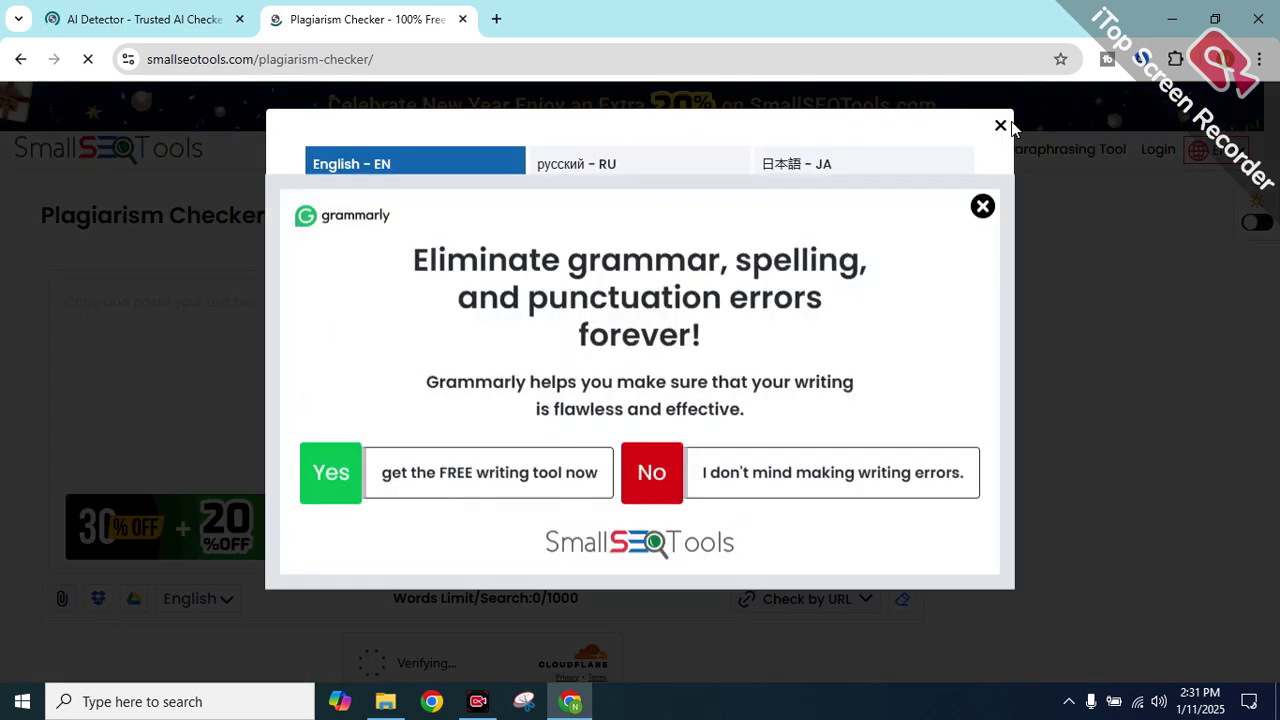
left_click(983, 207)
left_click(1021, 133)
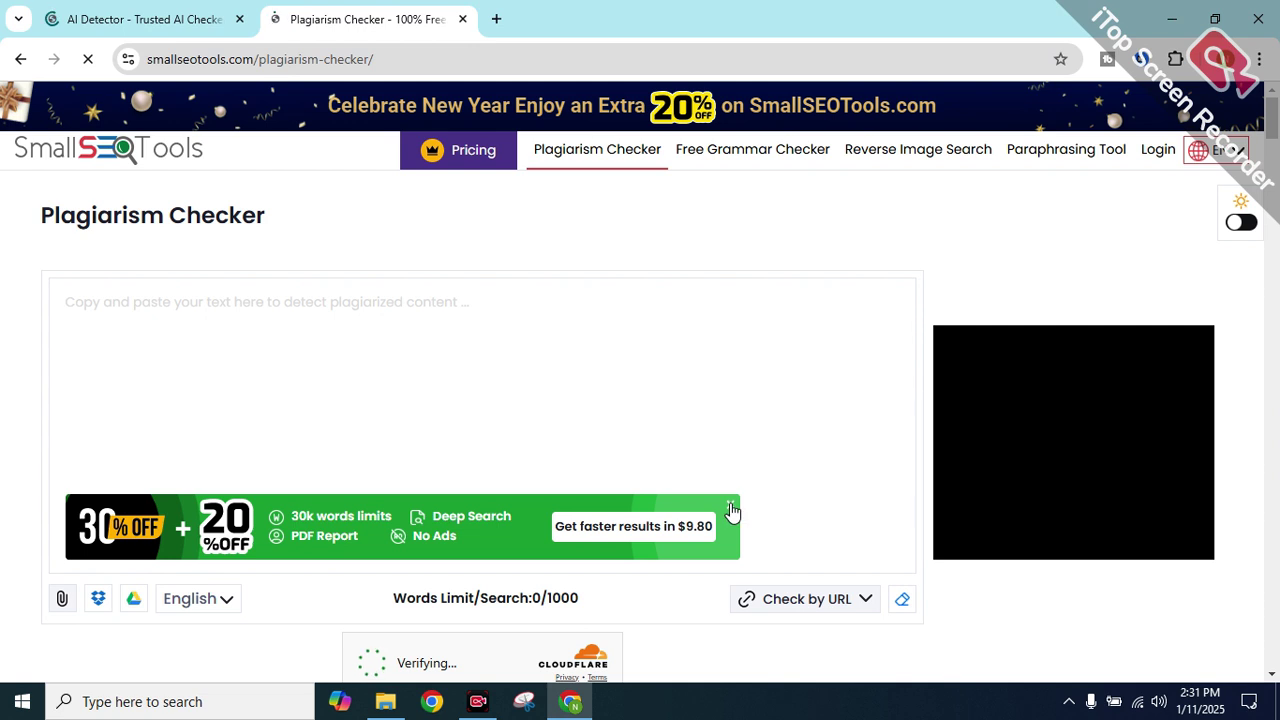
left_click(731, 506)
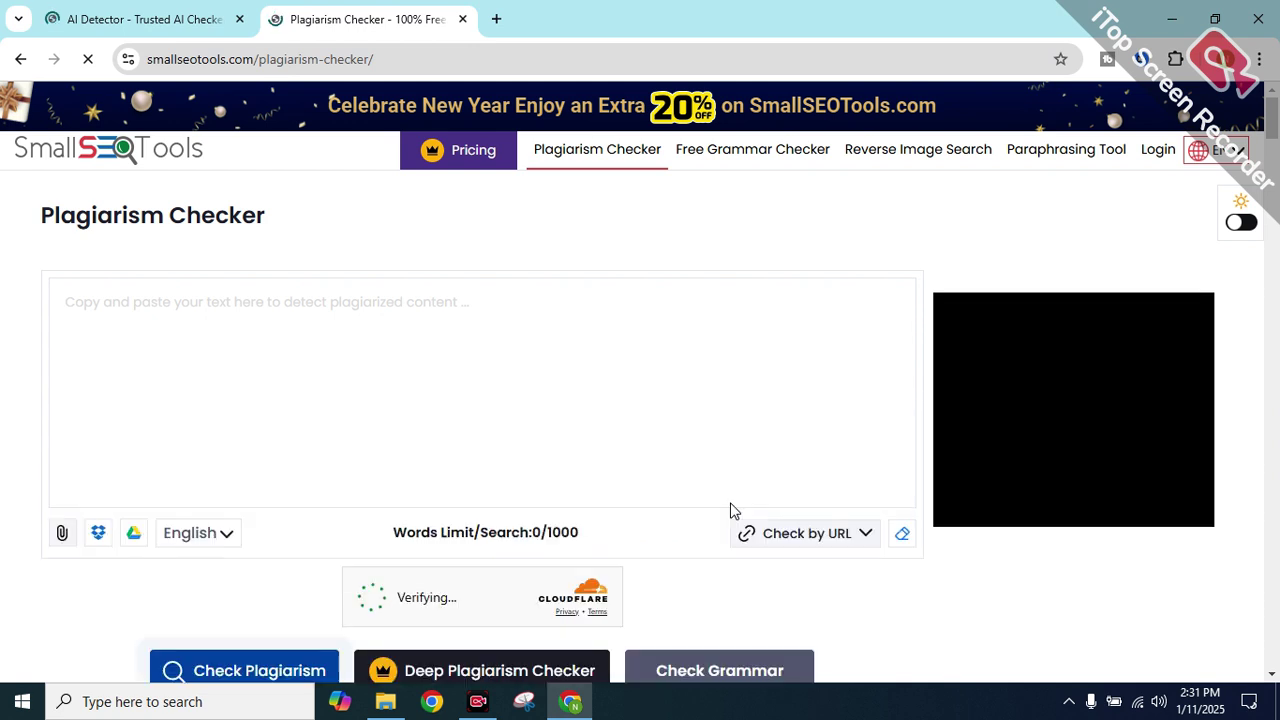
left_click(655, 446)
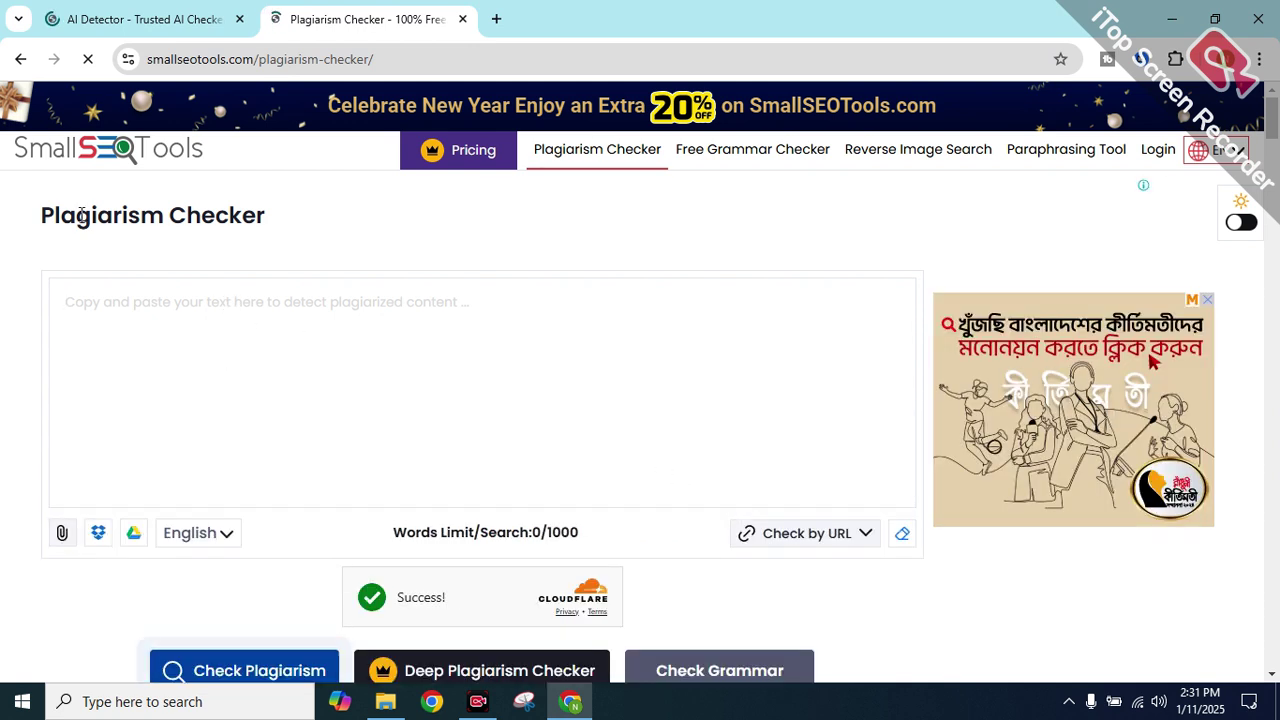
Open the Deep Plagiarism Checker pricing page in a new tab, then return to the other tabs
left_click_drag(40, 215, 307, 218)
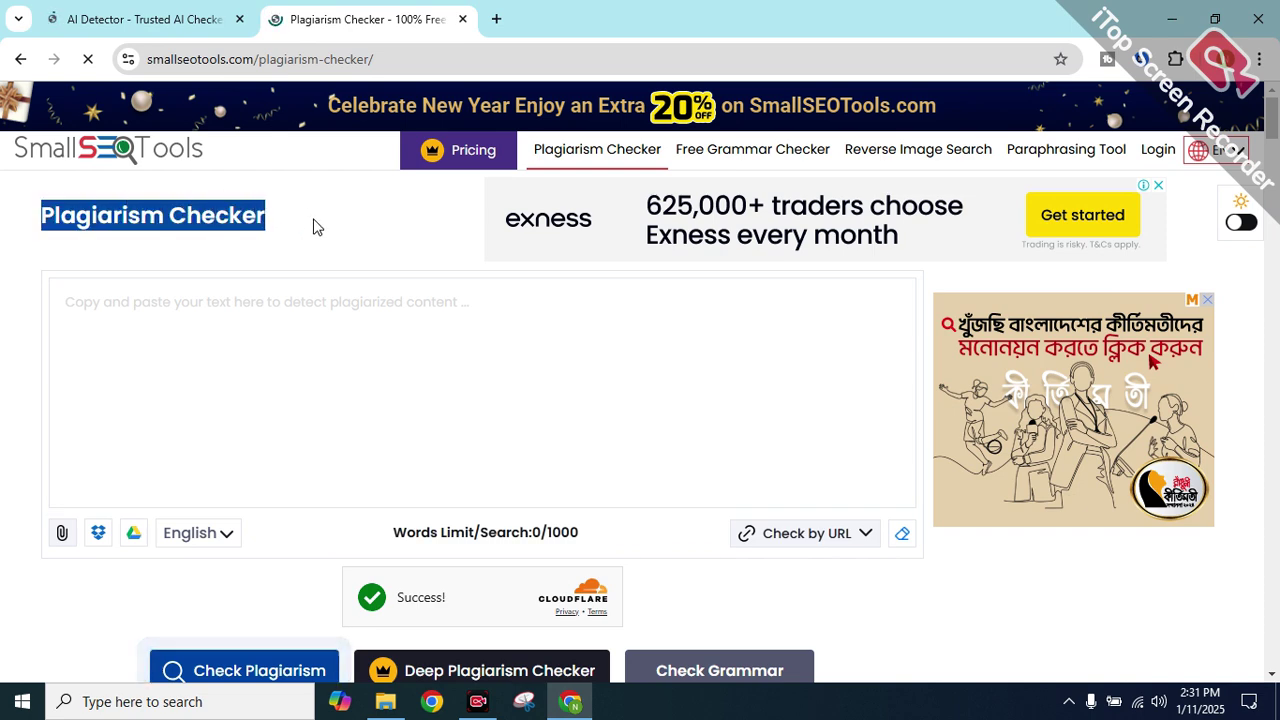
scroll(388, 284, "down", 5)
scroll(226, 294, "up", 5)
scroll(197, 284, "down", 1)
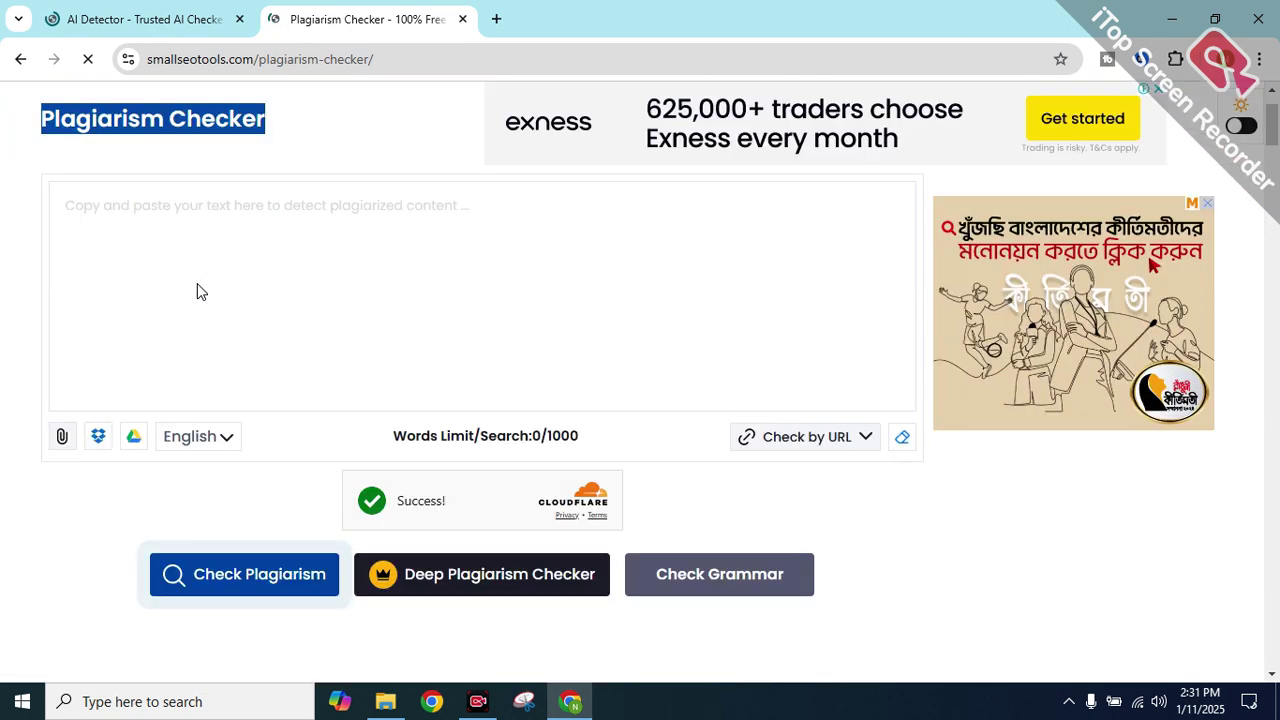
scroll(197, 291, "down", 1)
scroll(260, 217, "up", 1)
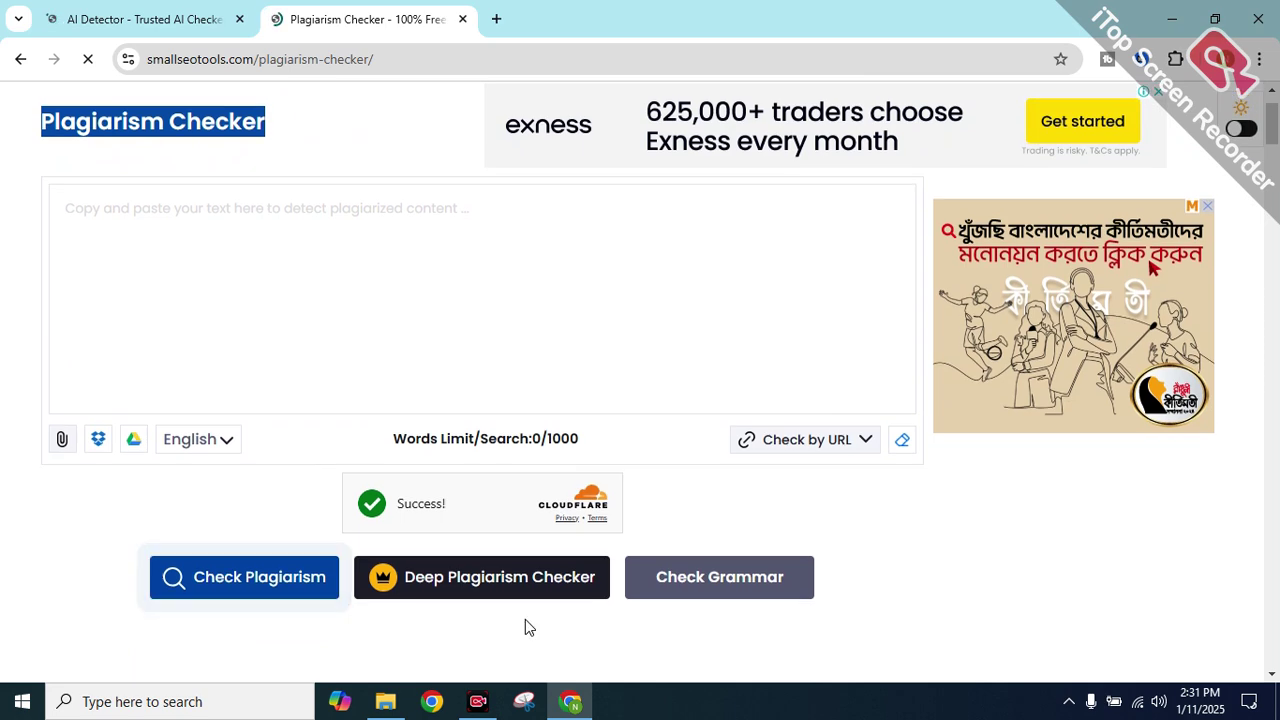
left_click(462, 580)
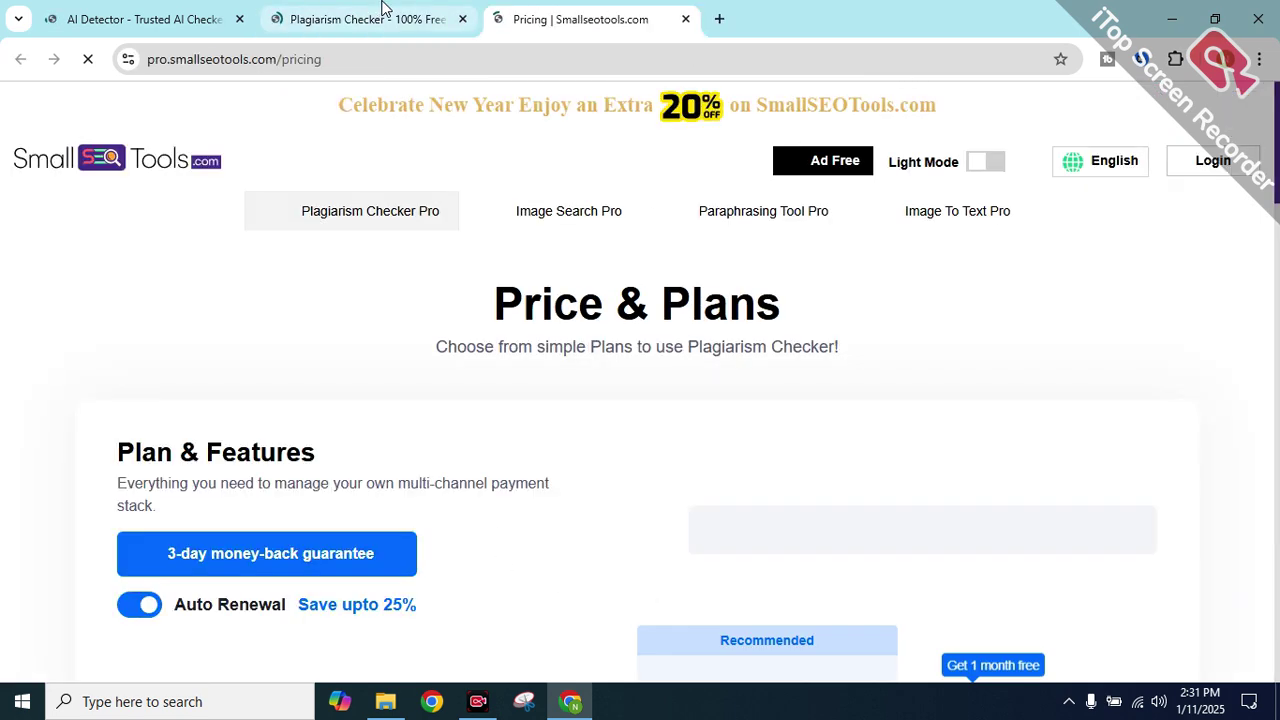
key("ctrl+a")
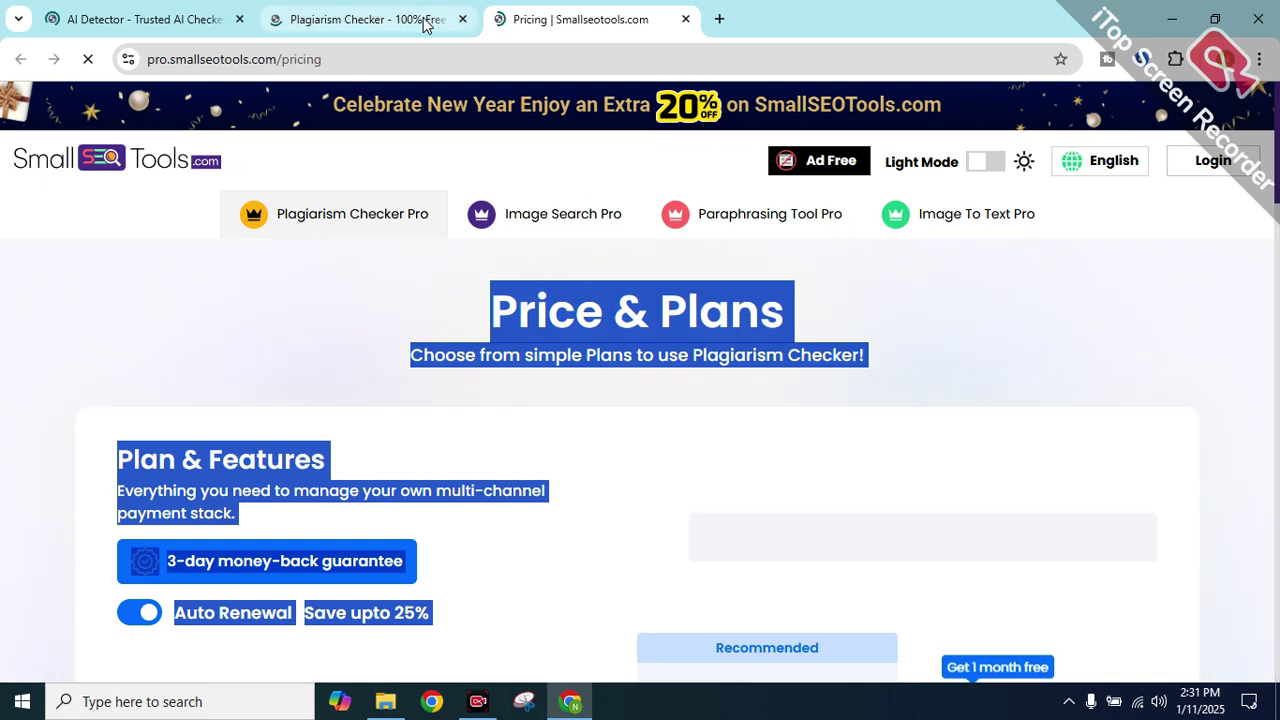
left_click(367, 19)
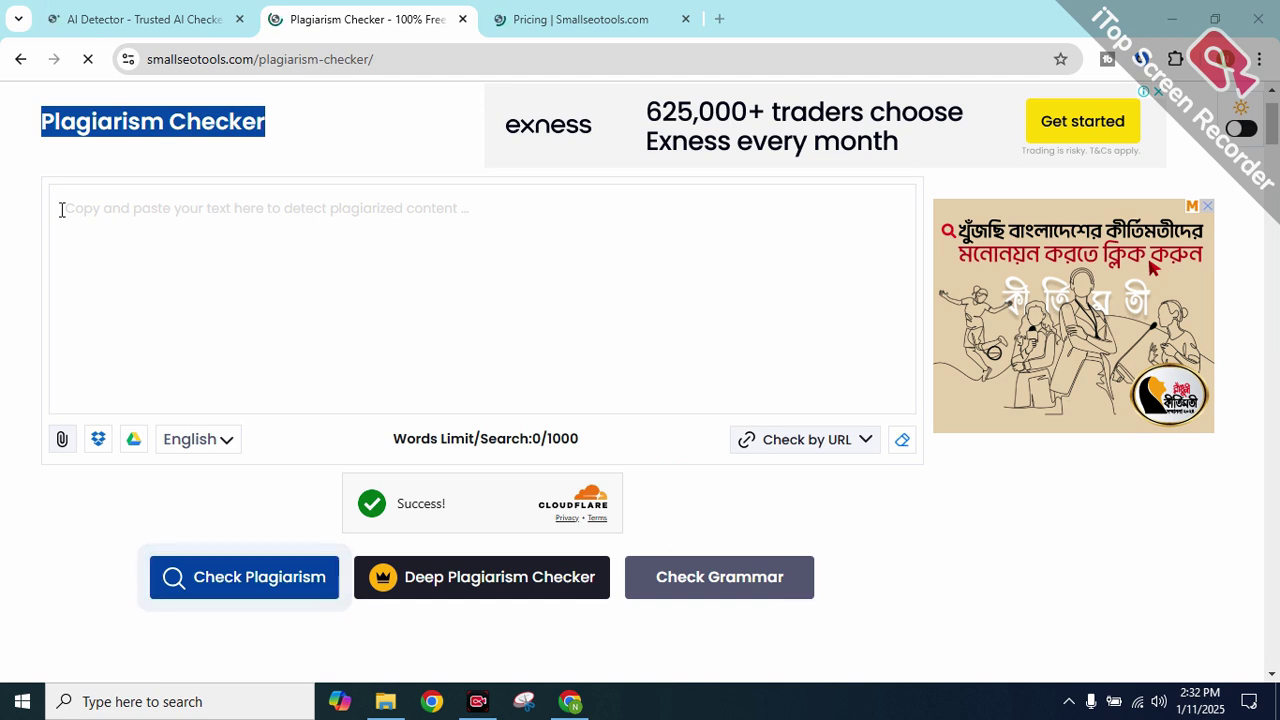
left_click(150, 17)
Activate ZeroGPT's text box, then open class 02 save as.docx from the Class 02 folder
scroll(215, 433, "down", 3)
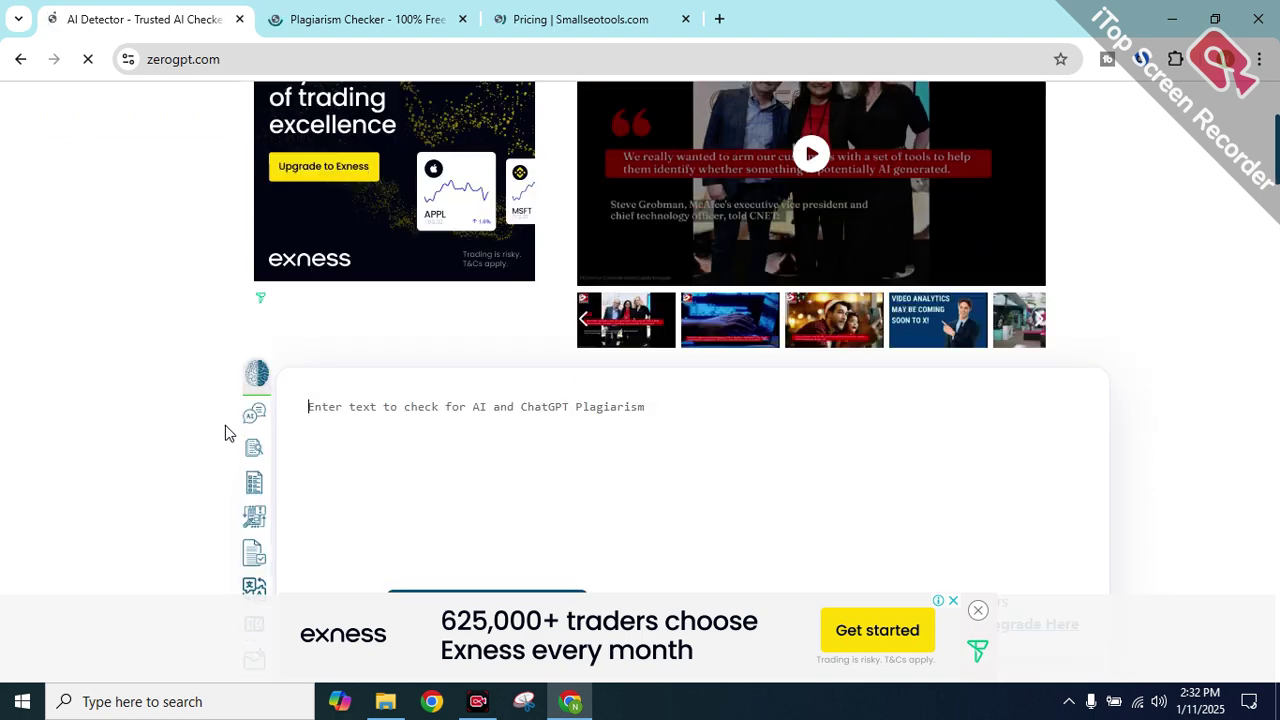
left_click(418, 286)
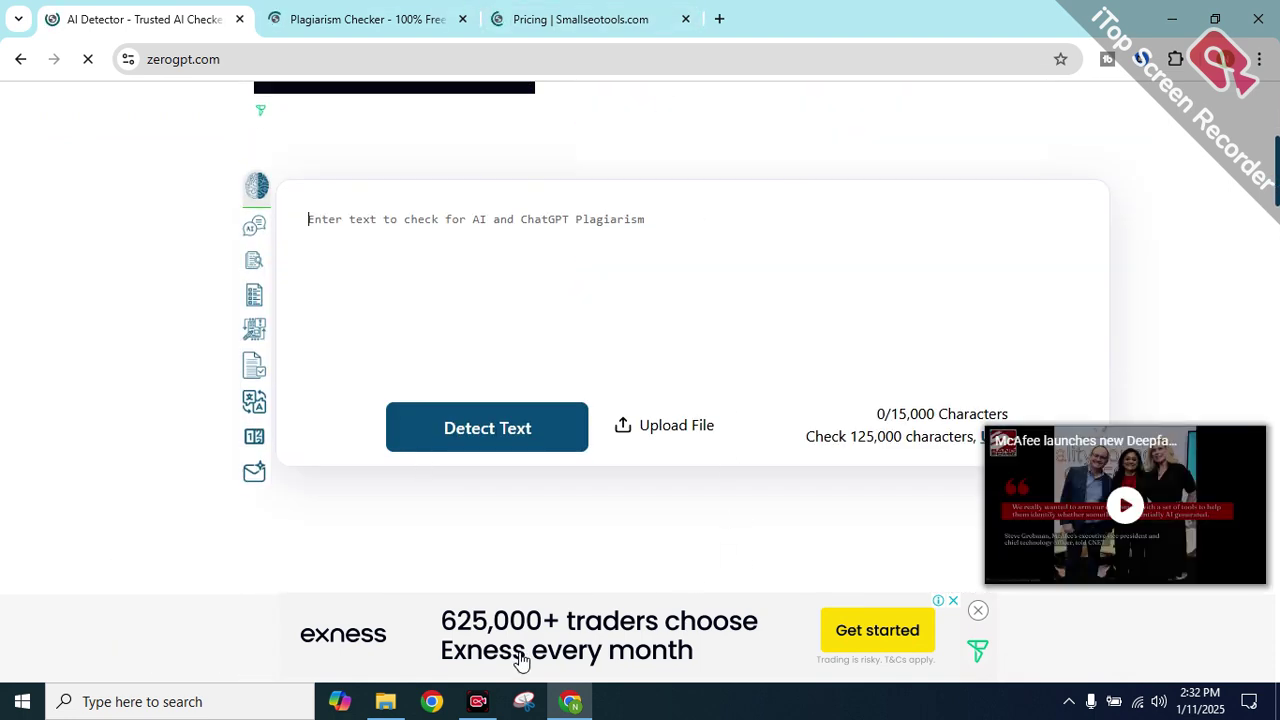
left_click(404, 706)
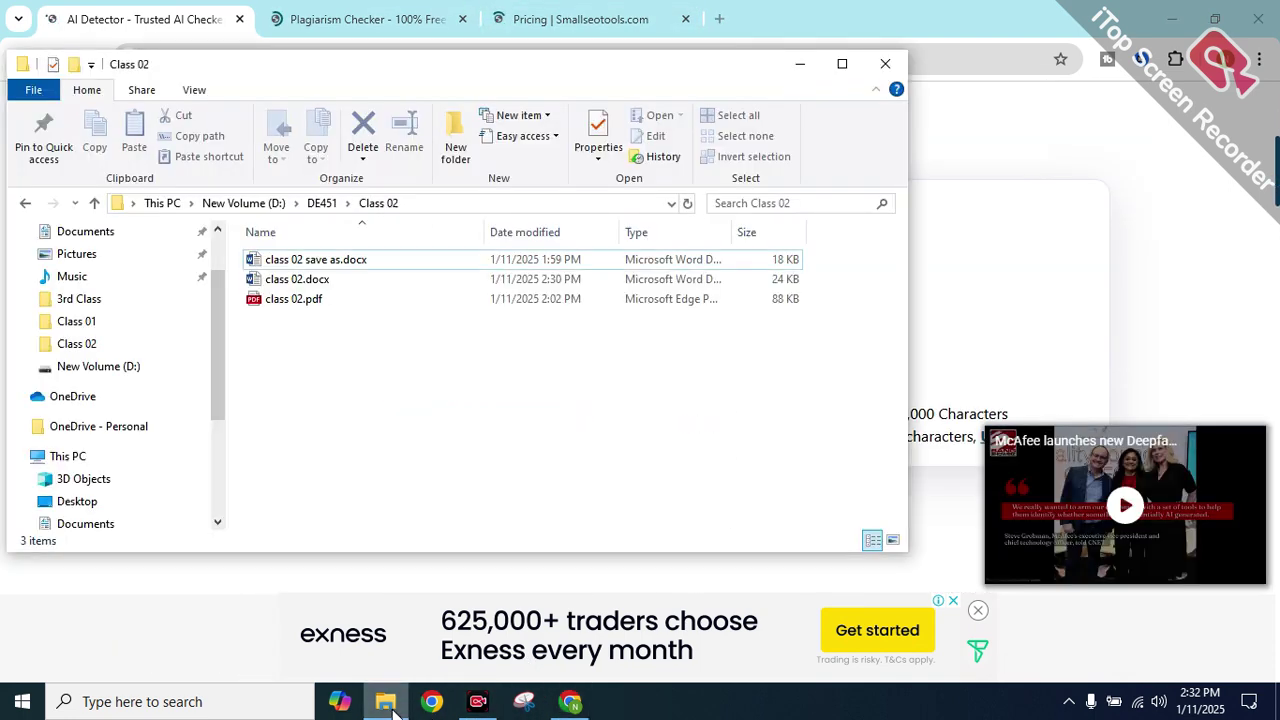
left_click(340, 262)
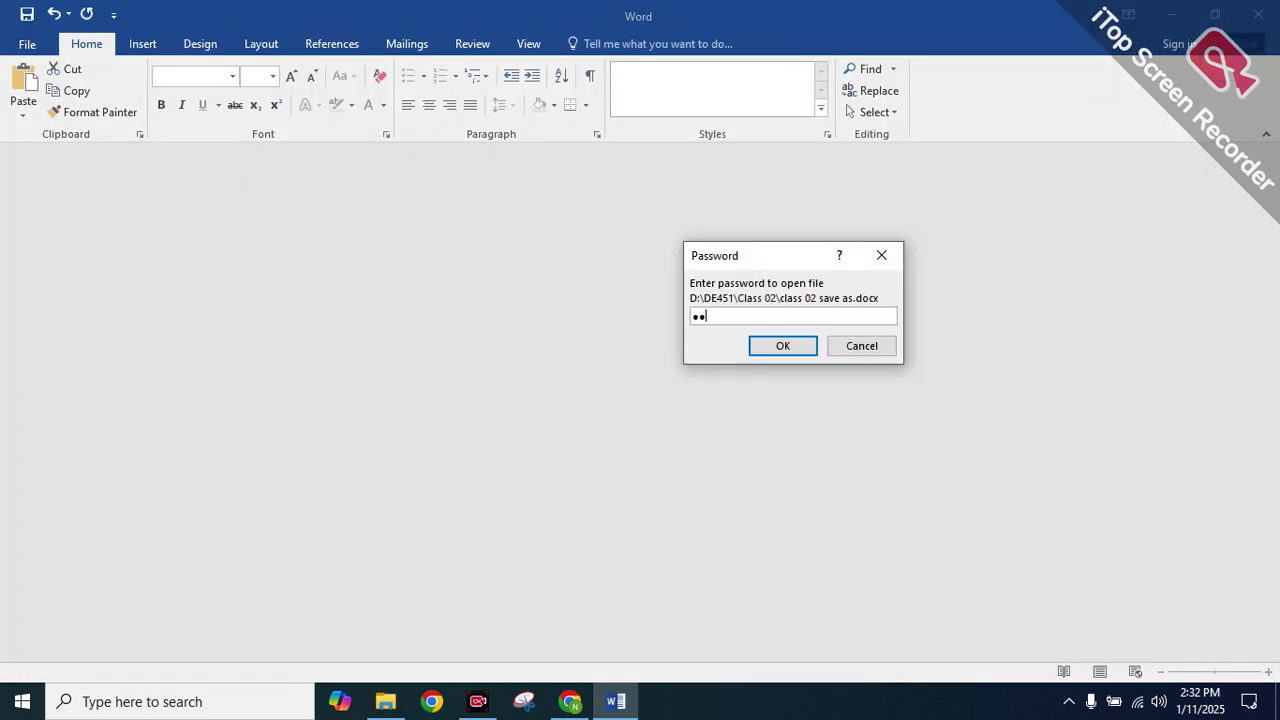
Unlock class 02 save as.docx with its password, then close it
key("Return")
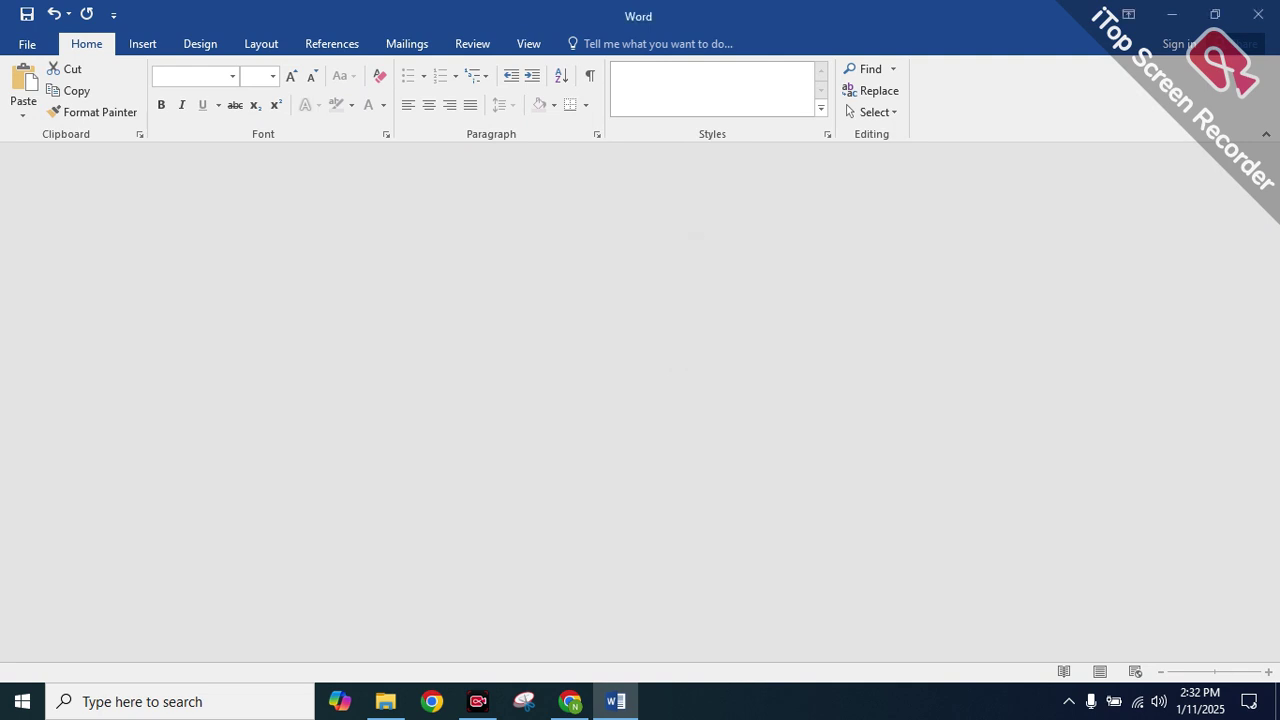
left_click(657, 318)
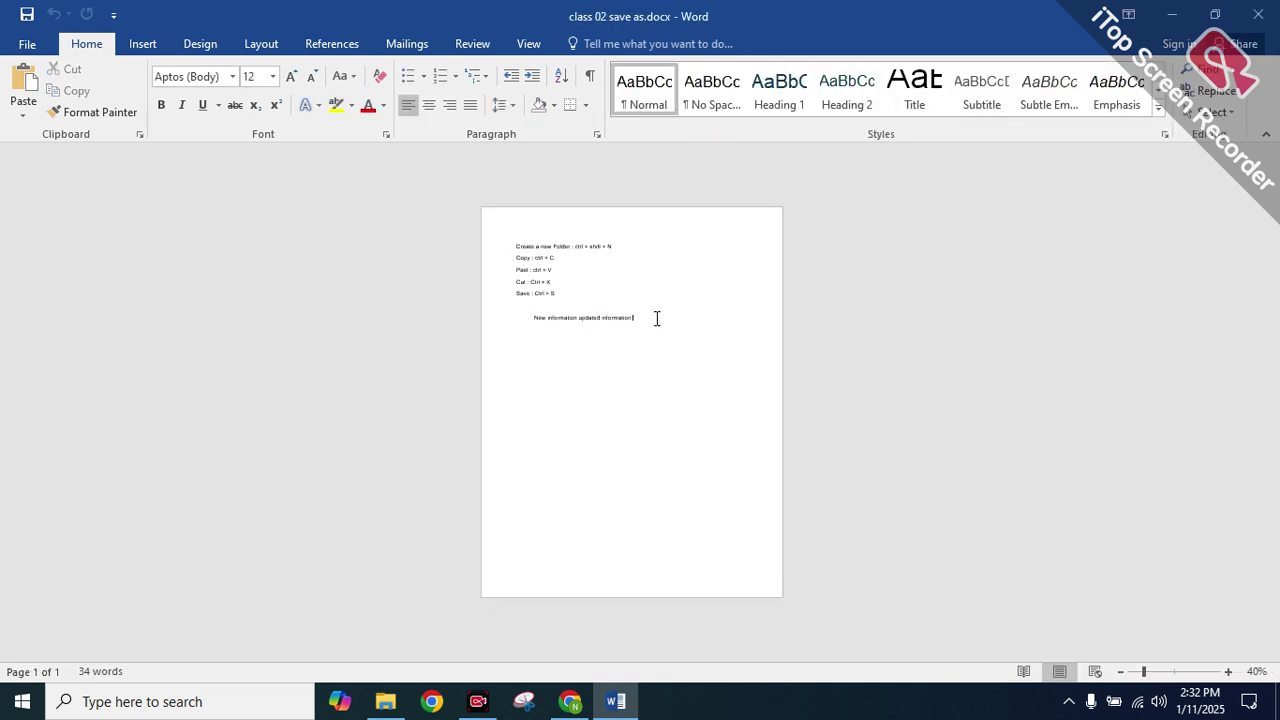
left_click(1276, 8)
Open class 02.docx with its password, select the shortcut list, and close it
left_click(300, 282)
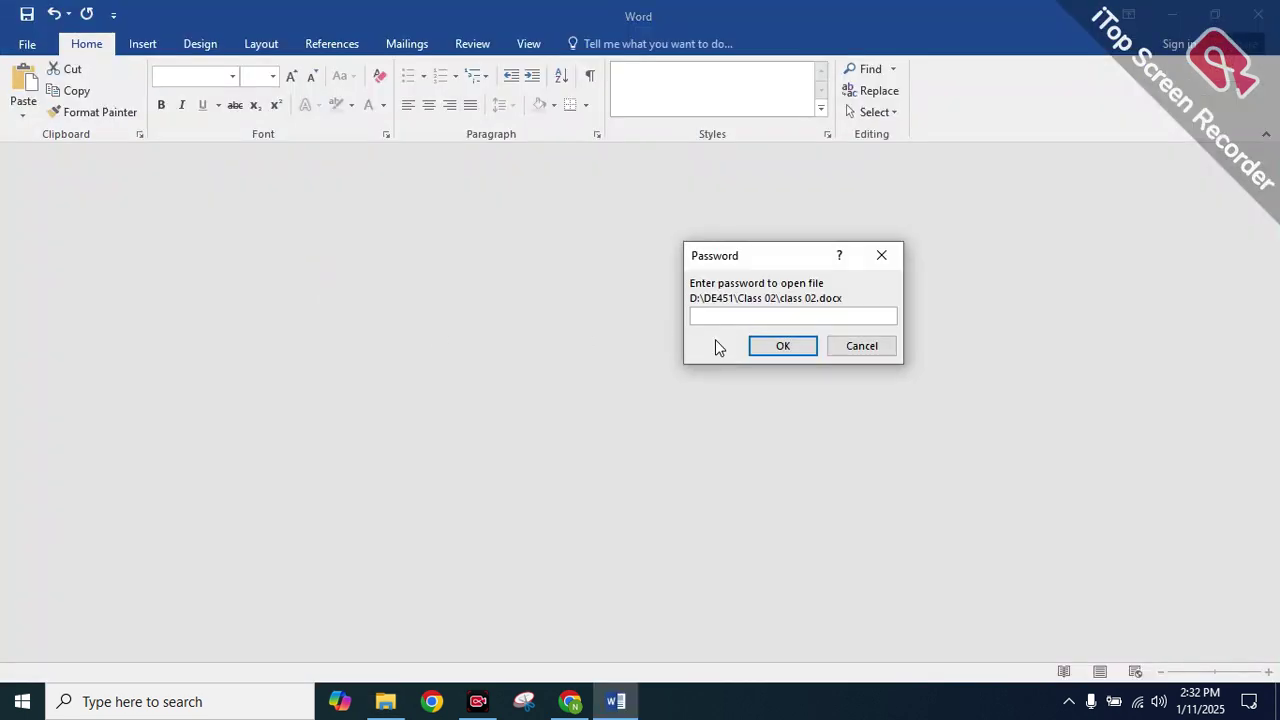
type("12")
key("Return")
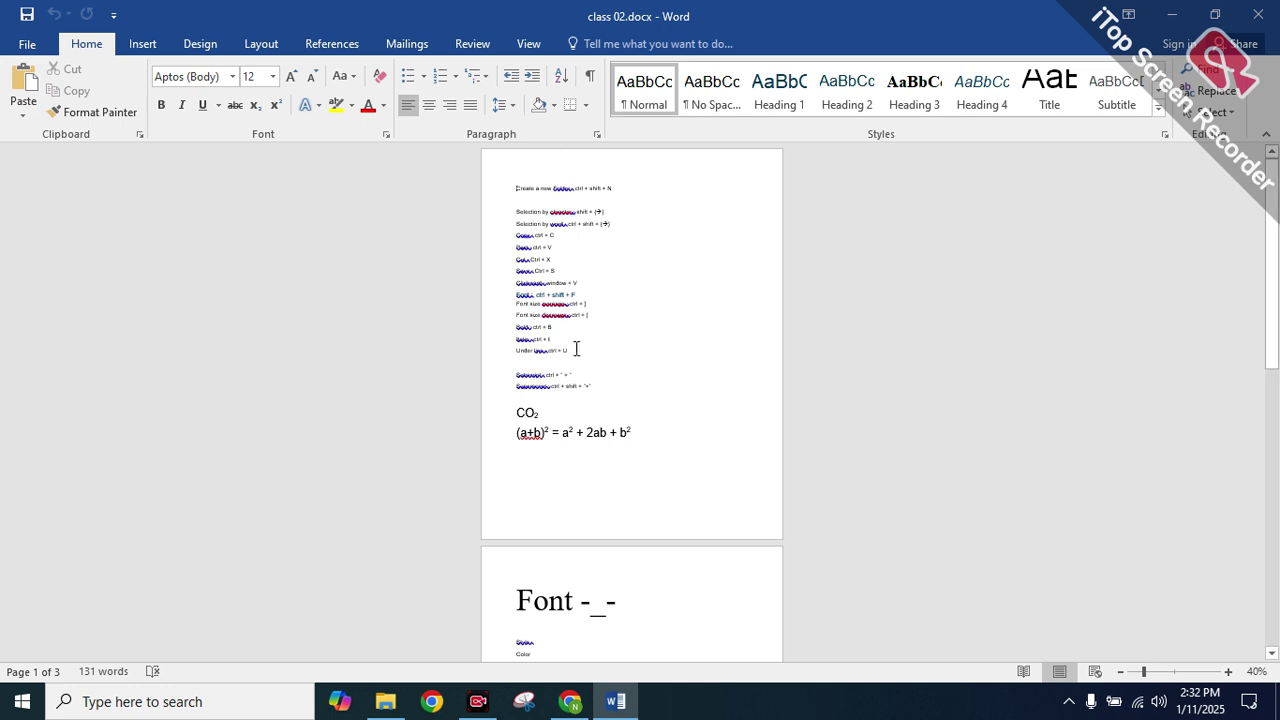
left_click_drag(599, 346, 494, 191)
left_click(1265, 10)
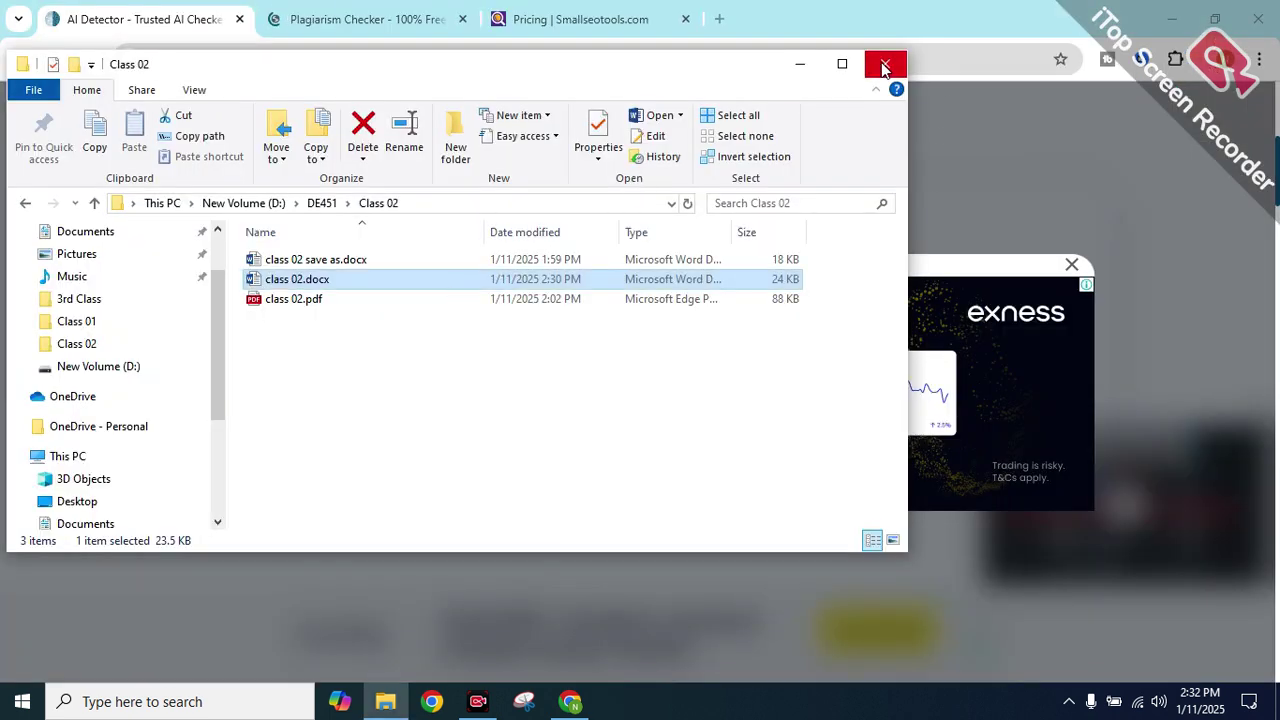
Close the Class 02 folder and start a new Chrome window under a different profile
left_click(885, 64)
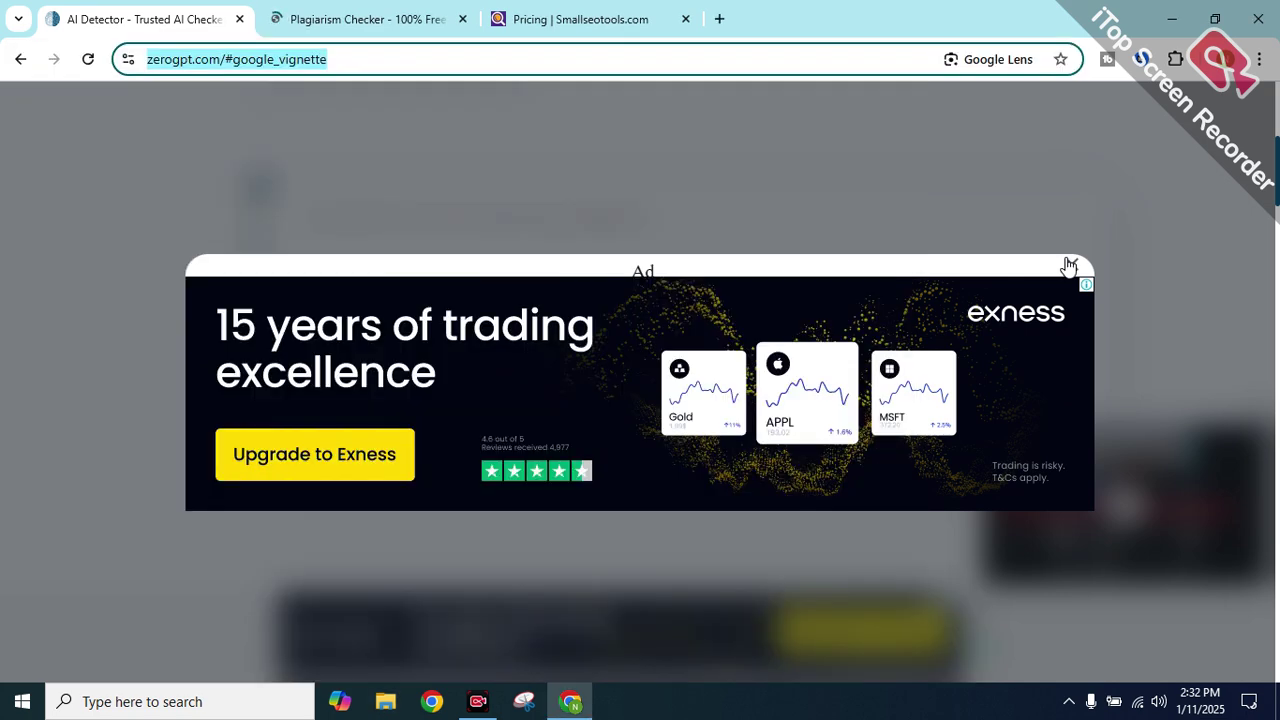
left_click(366, 12)
left_click(433, 699)
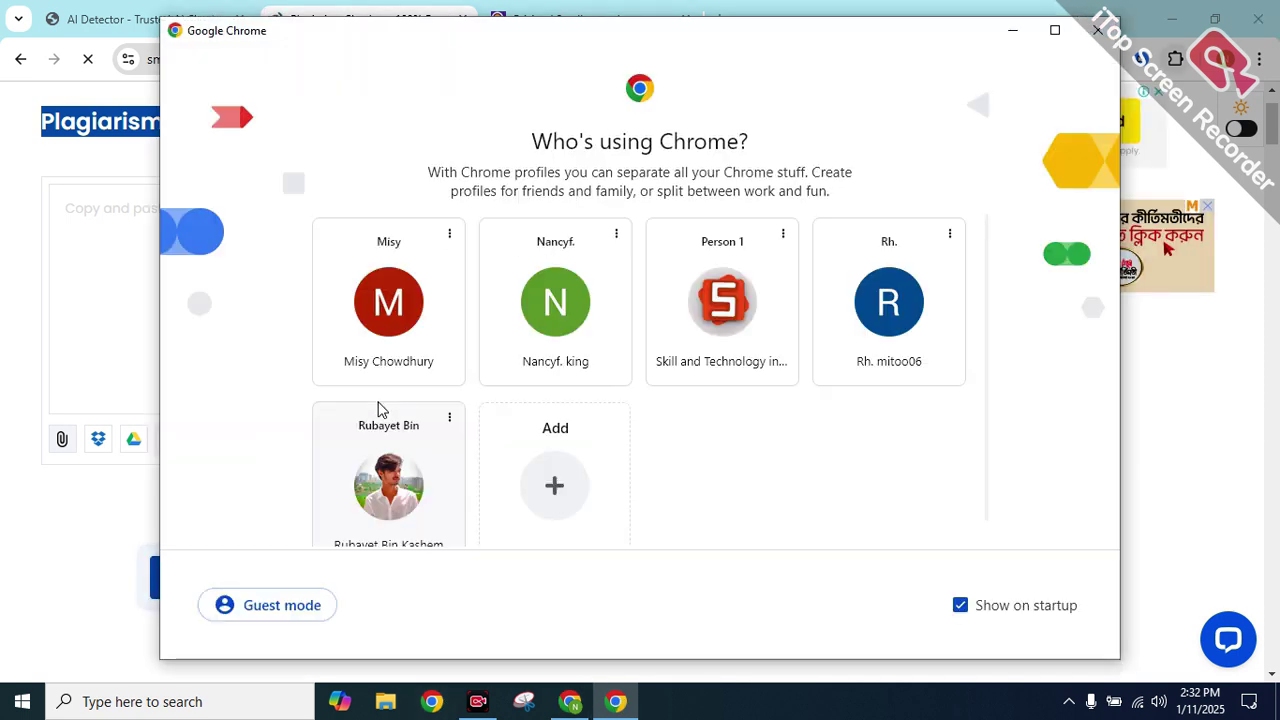
left_click(668, 305)
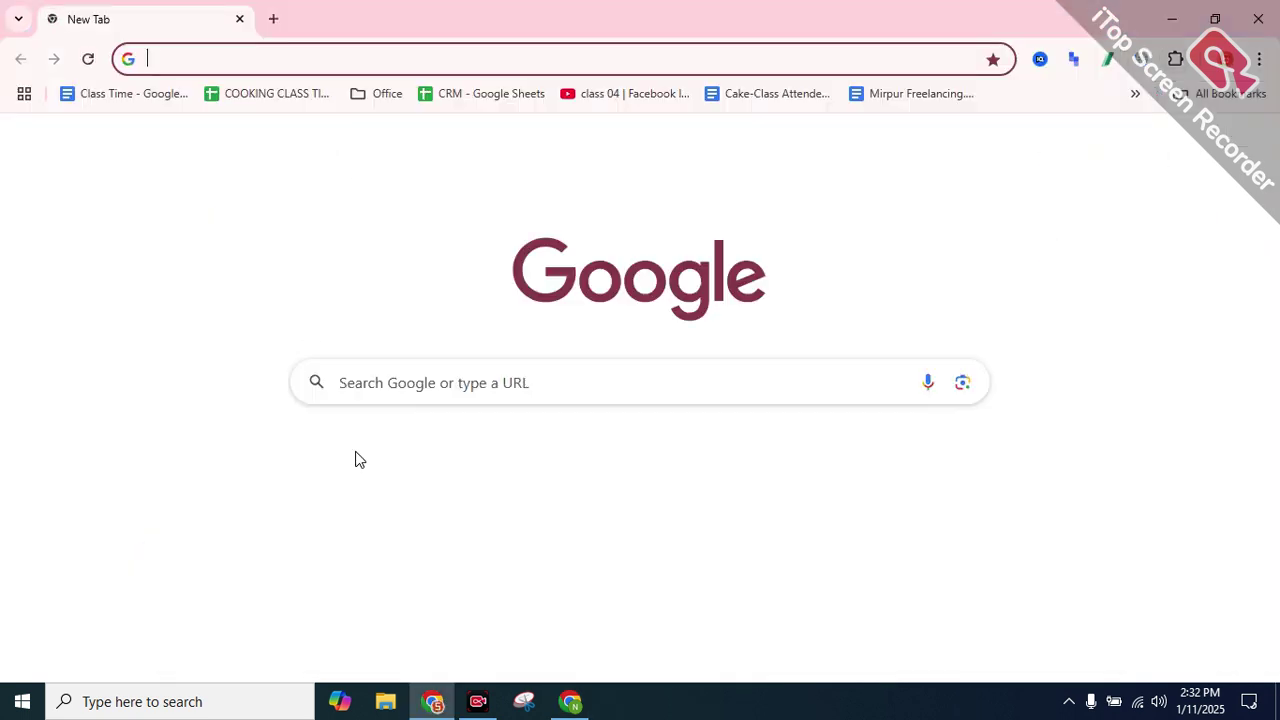
Search Google for facebook and open the Facebook site
left_click(608, 394)
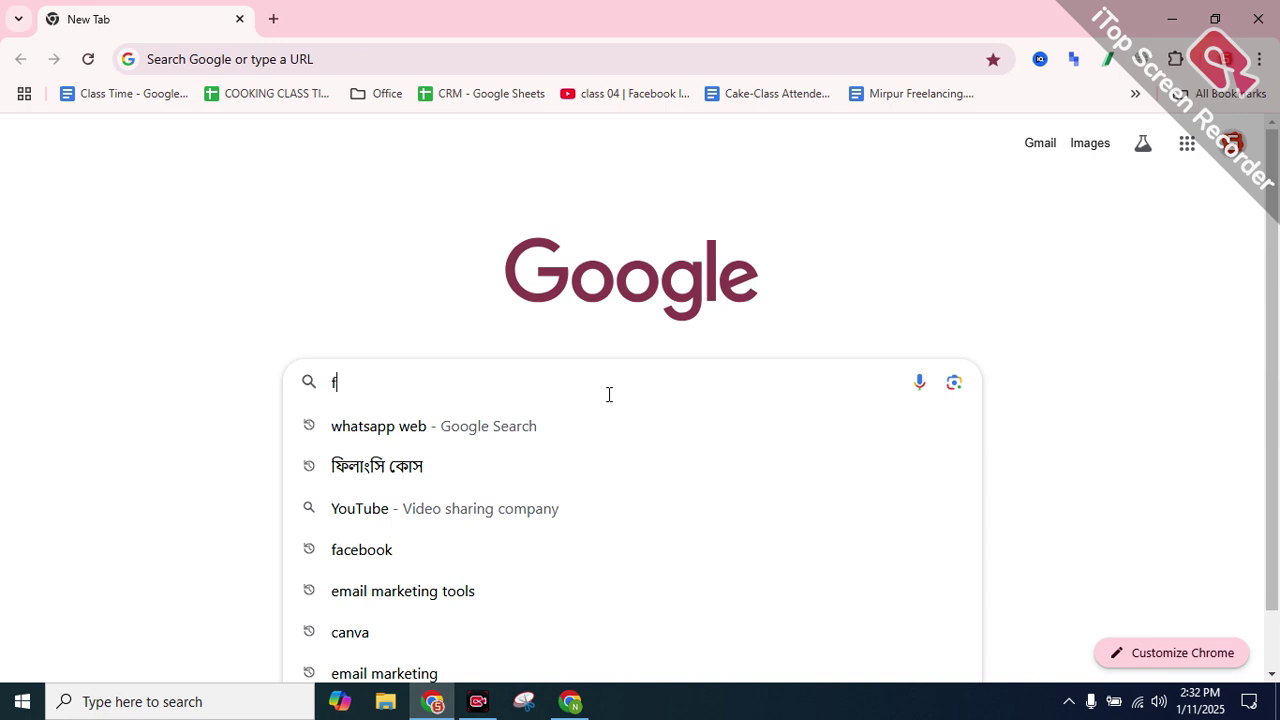
type("fa")
key("Return")
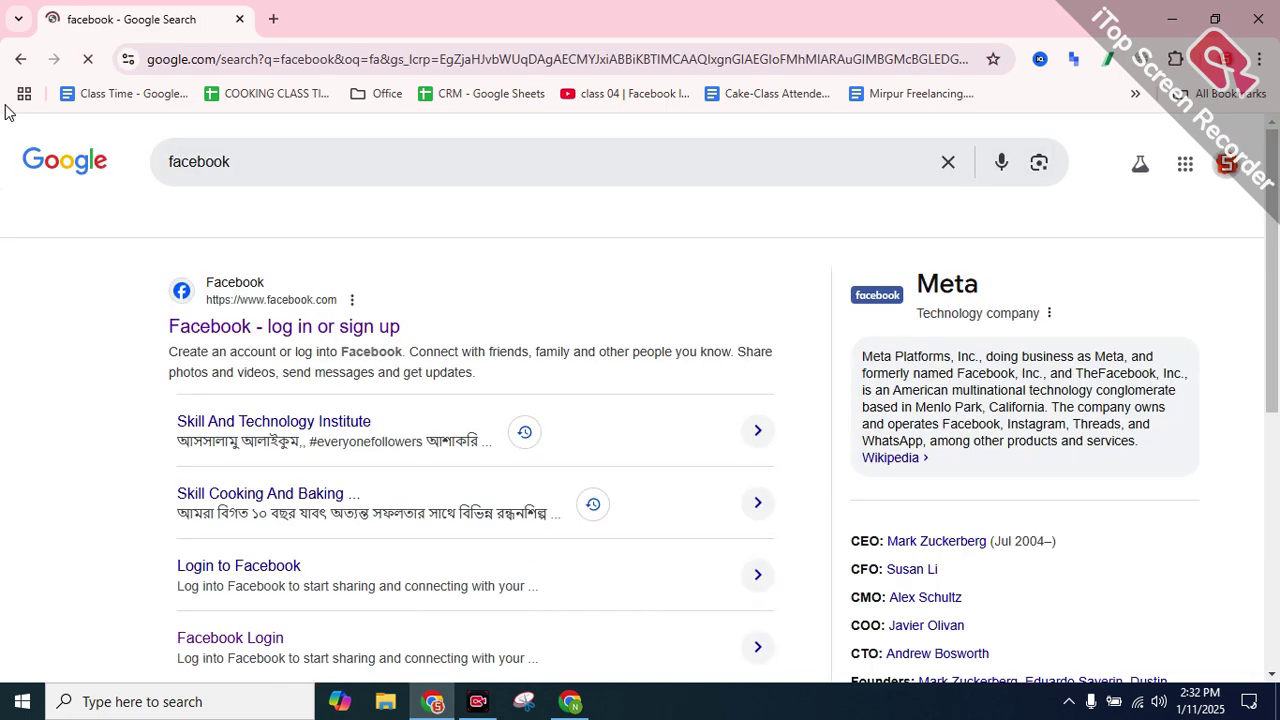
left_click(203, 326)
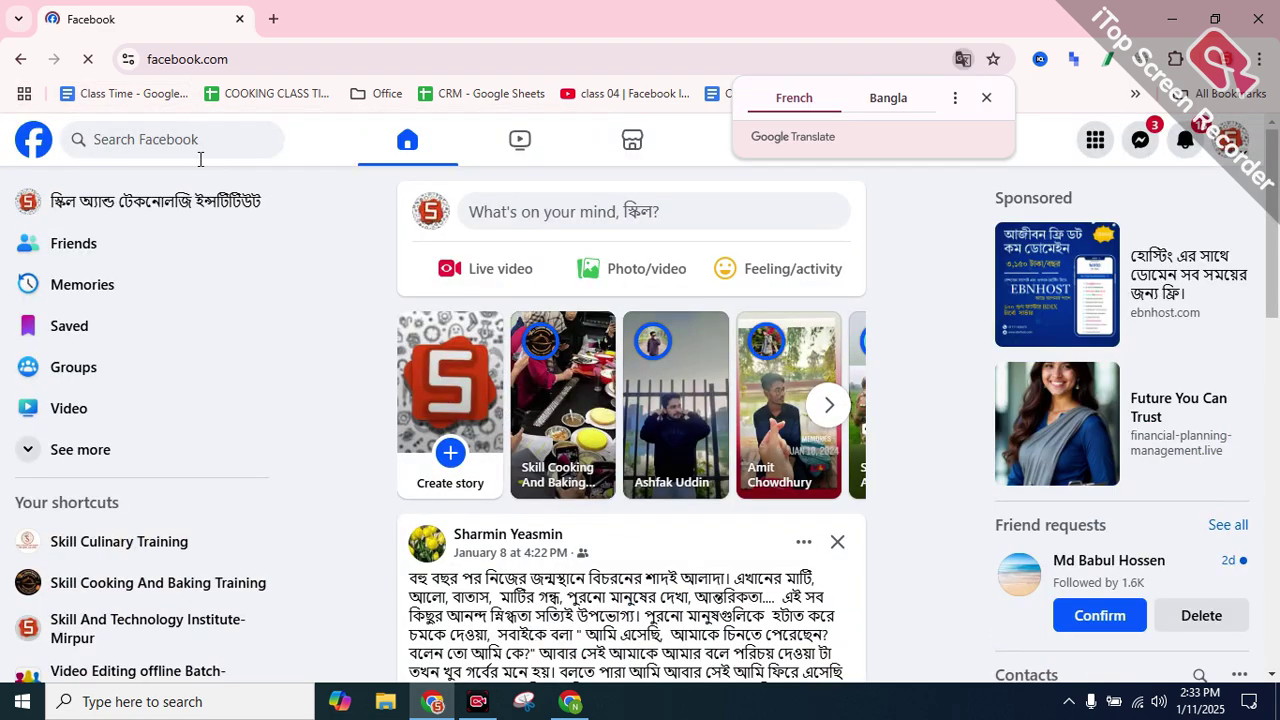
Search Facebook for 'code tech bd official' and open the Code Tech BD Official group
left_click(188, 139)
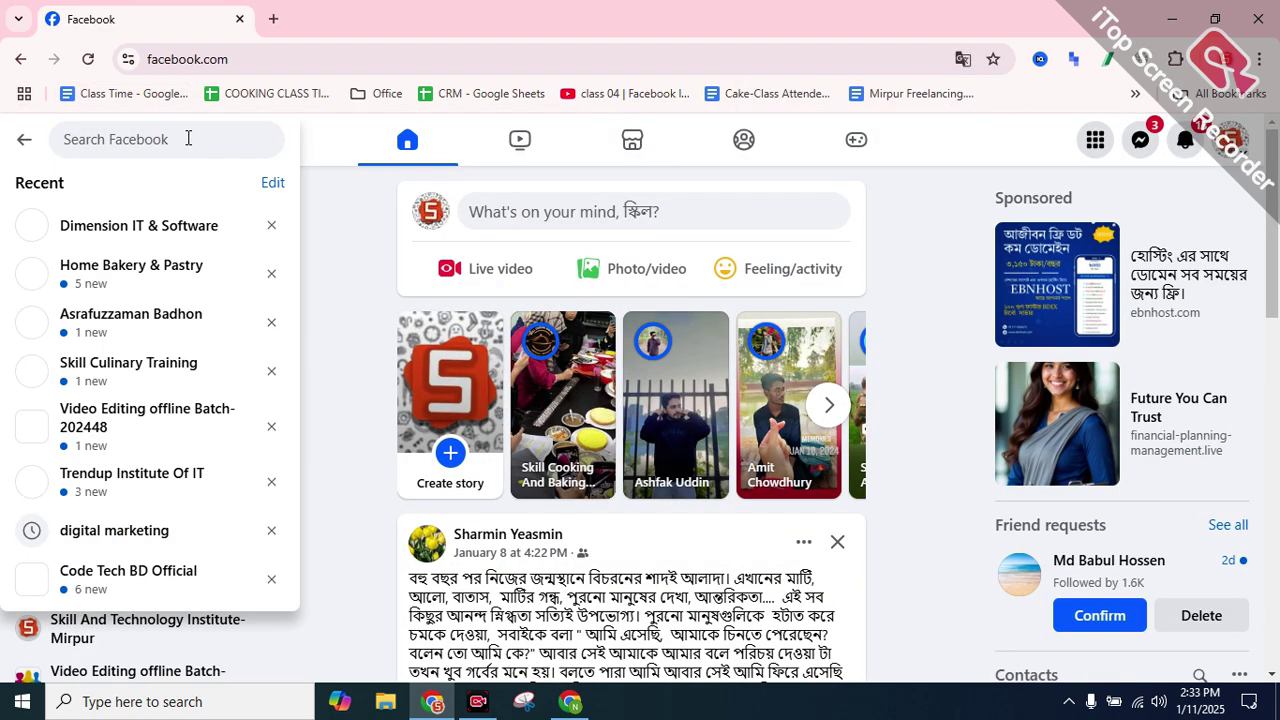
type("code te")
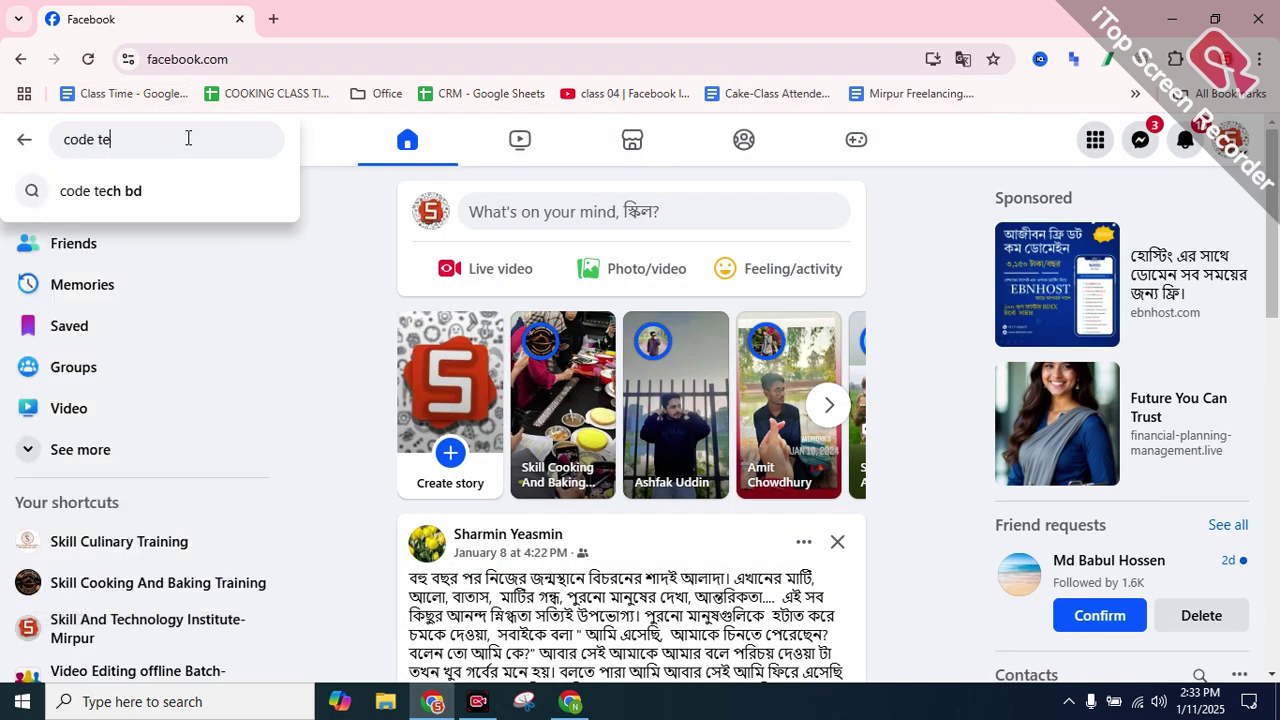
type("ch bd")
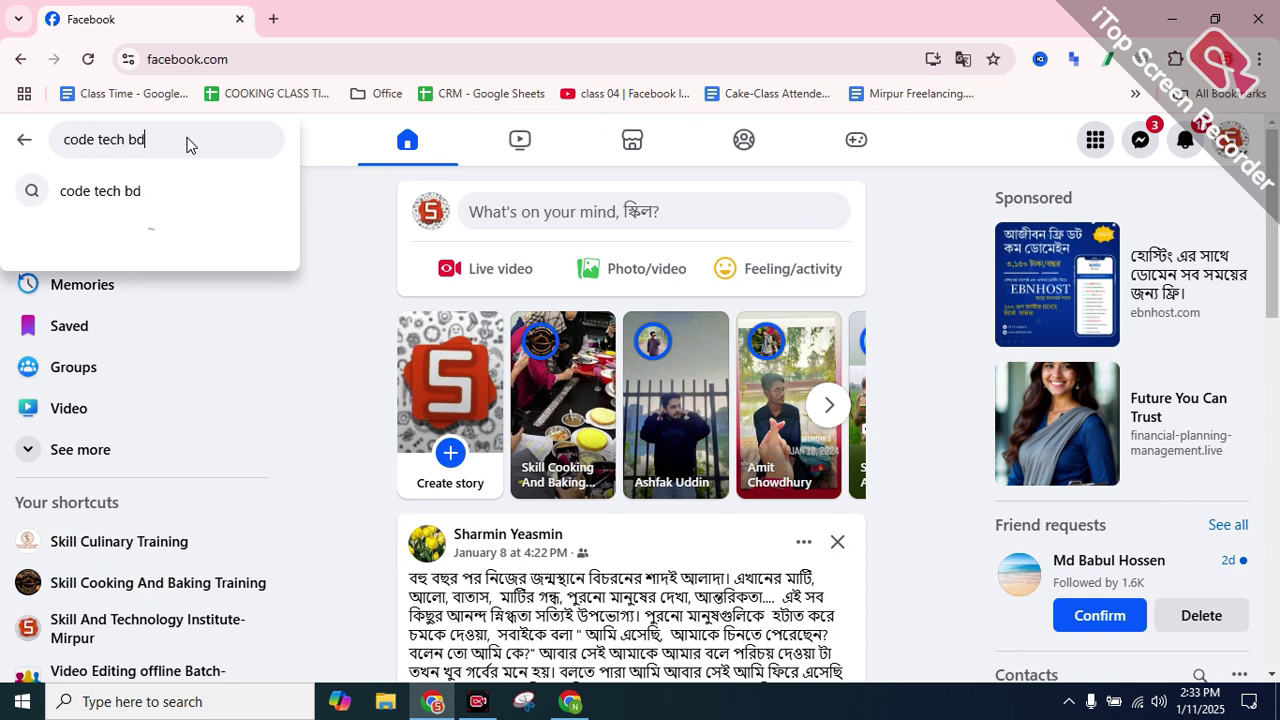
key("Return")
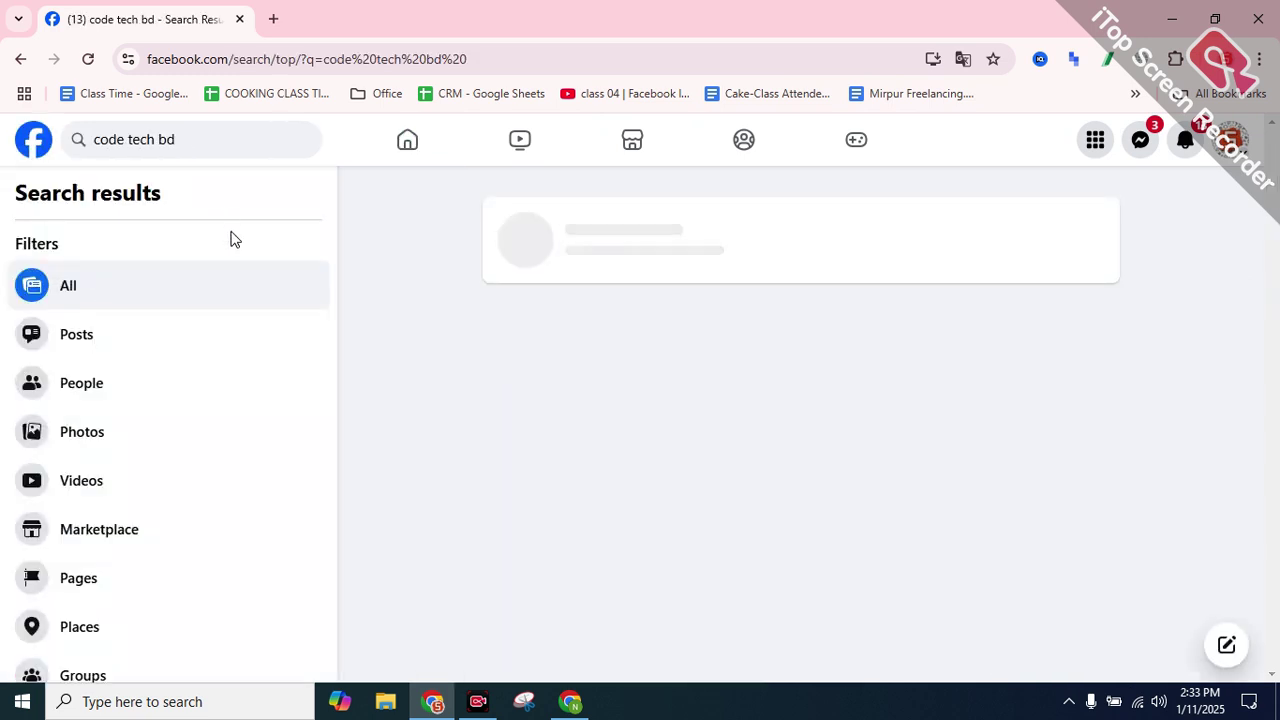
left_click(610, 233)
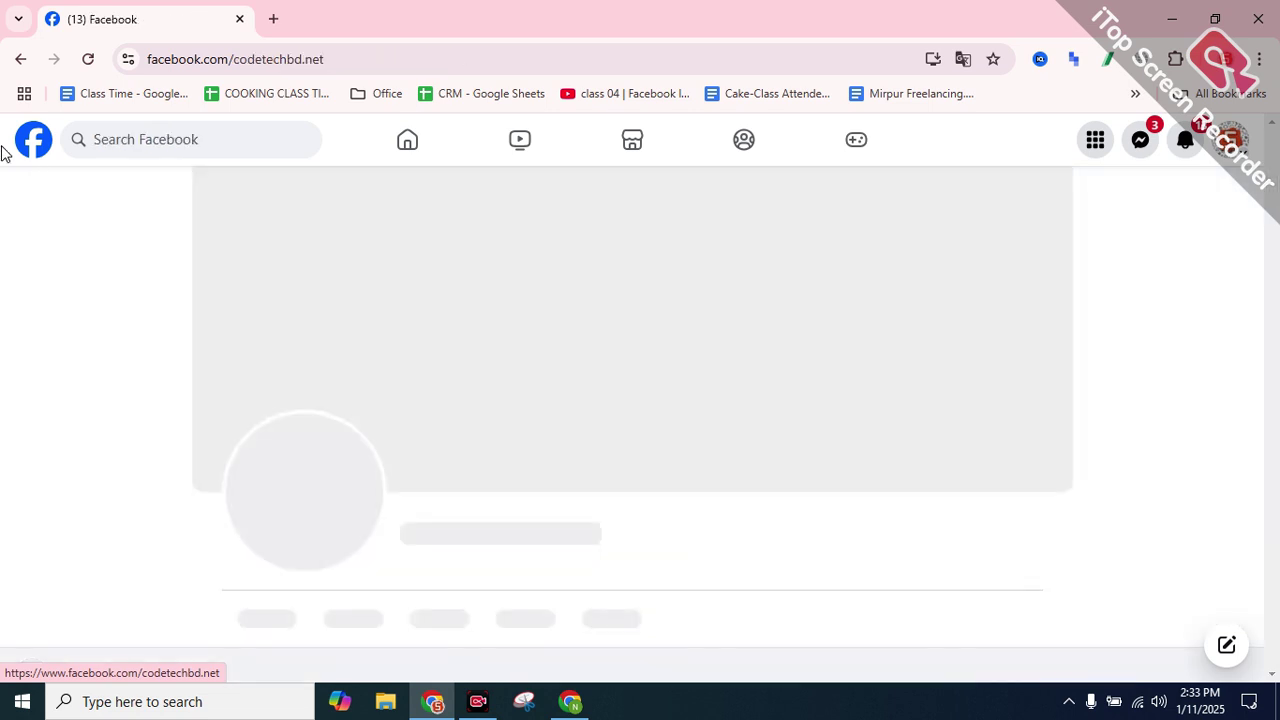
left_click(20, 59)
left_click(183, 139)
left_click(183, 139)
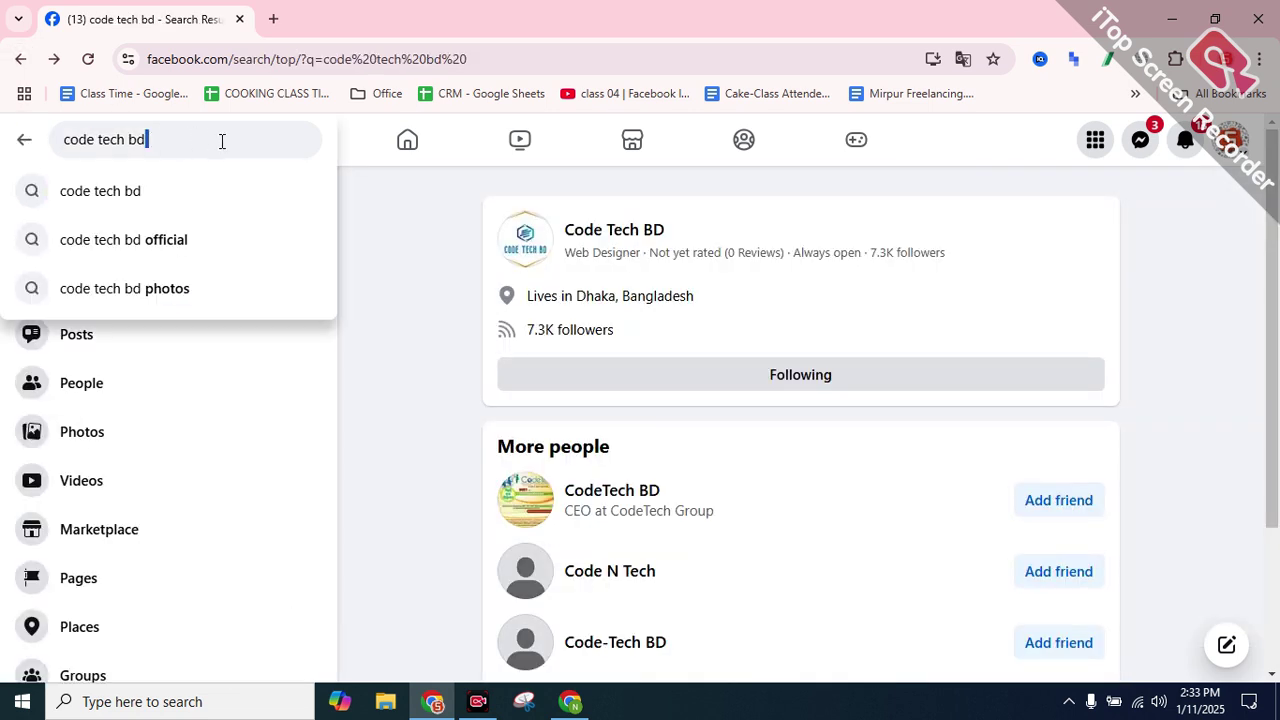
left_click(200, 240)
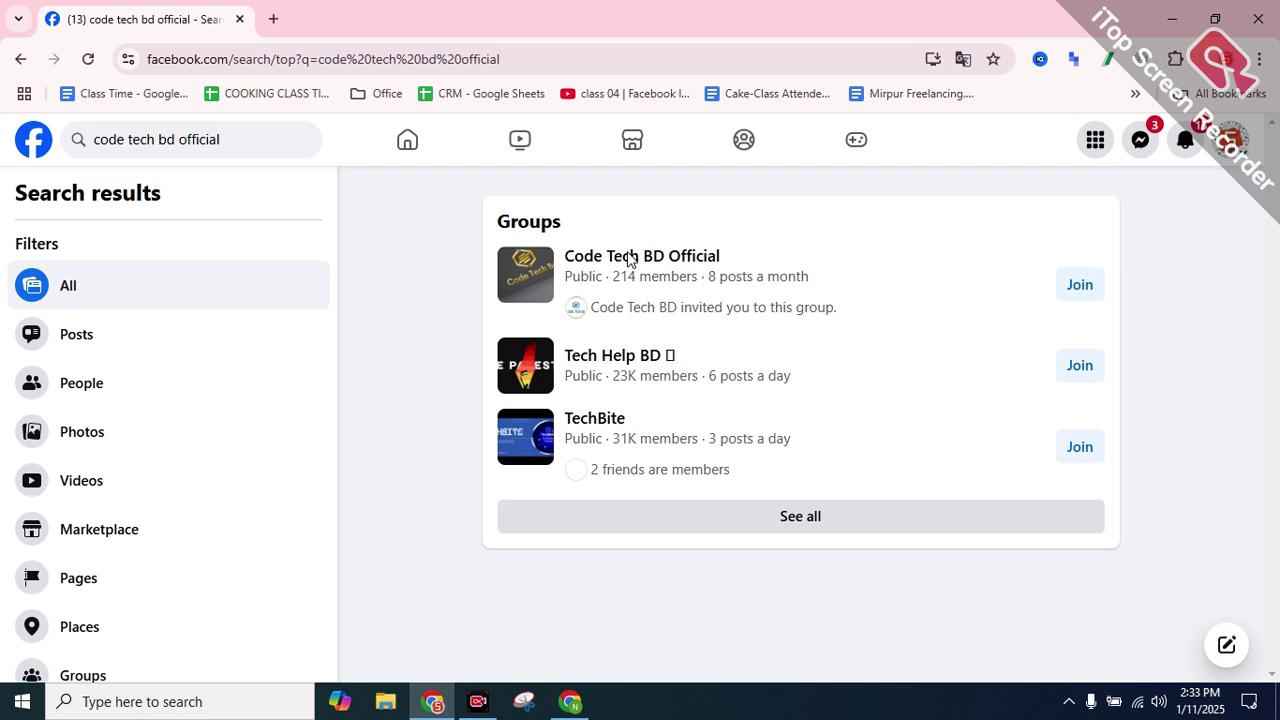
left_click(621, 258)
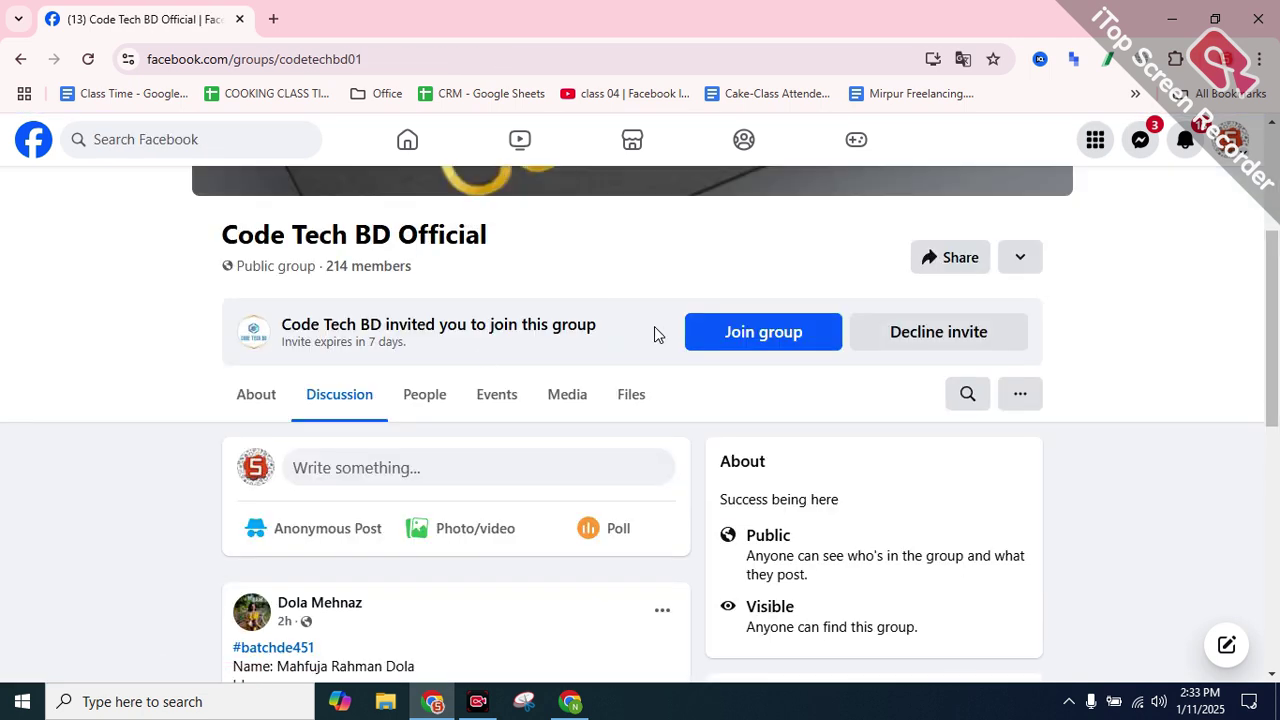
Expand the data entry class post and copy a block of its text
scroll(380, 341, "up", 3)
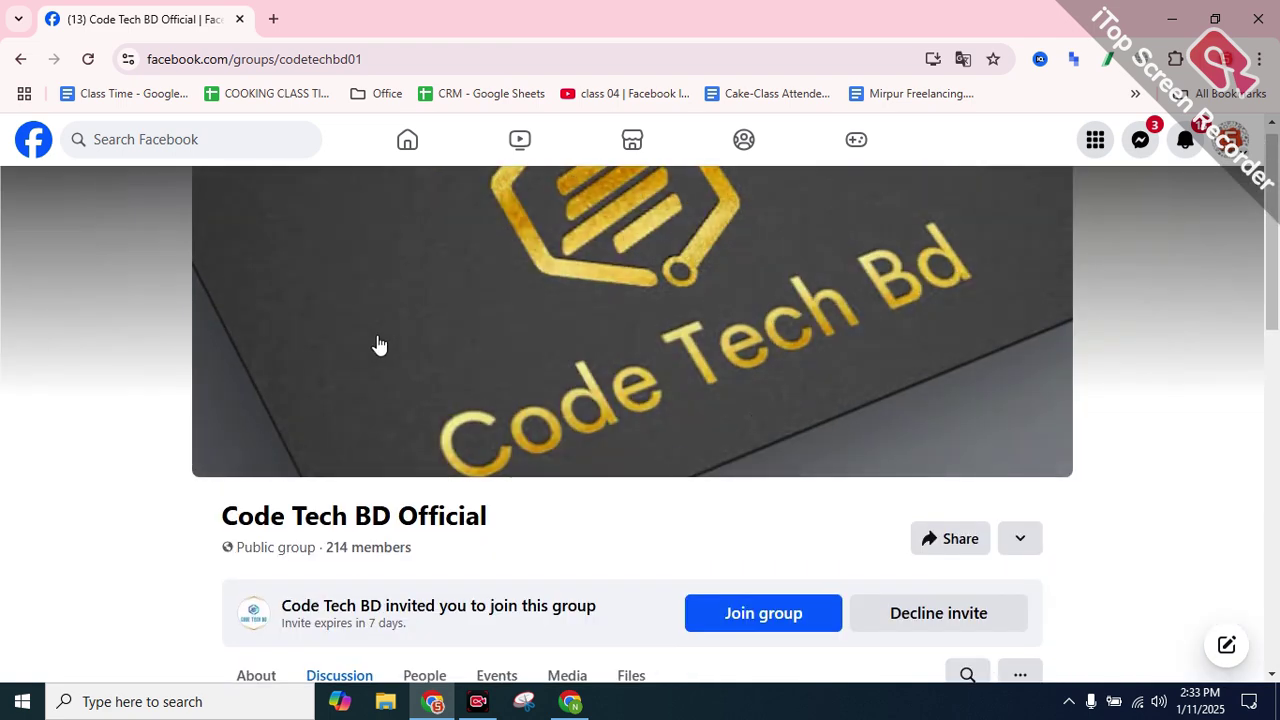
scroll(581, 343, "down", 6)
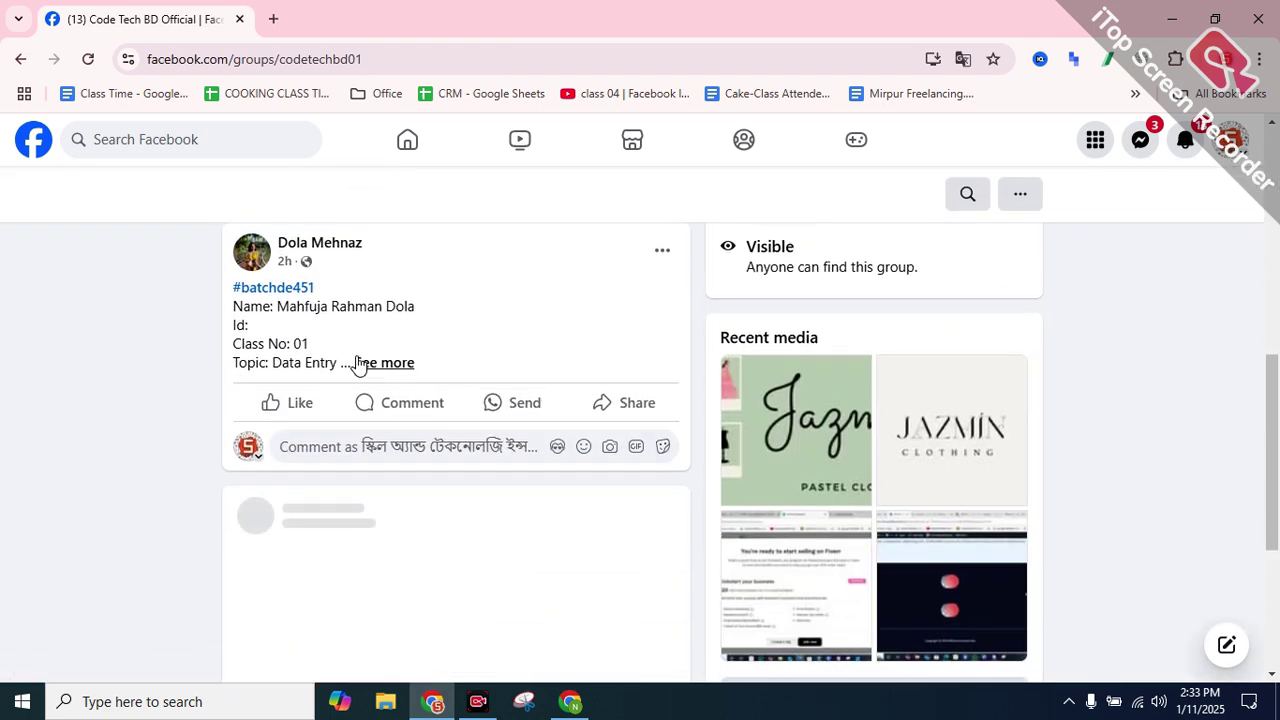
left_click(404, 366)
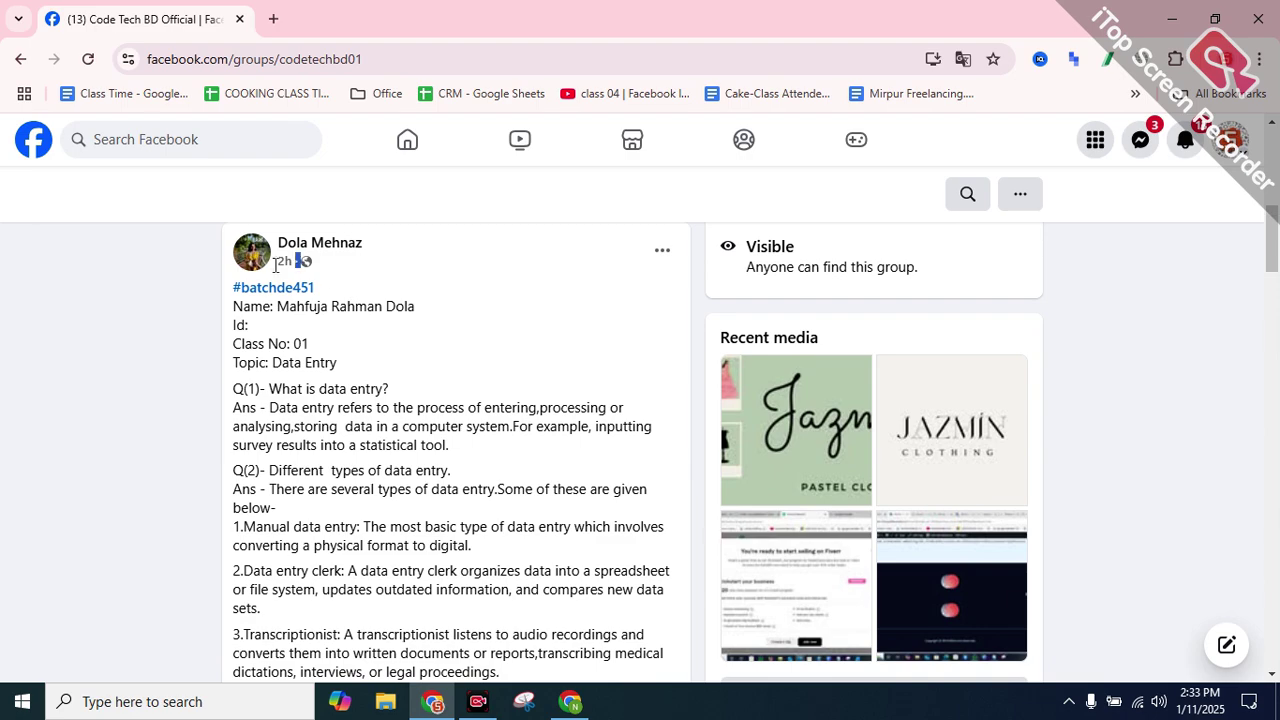
double_click(285, 261)
scroll(360, 437, "down", 1)
scroll(360, 437, "down", 5)
scroll(393, 398, "up", 1)
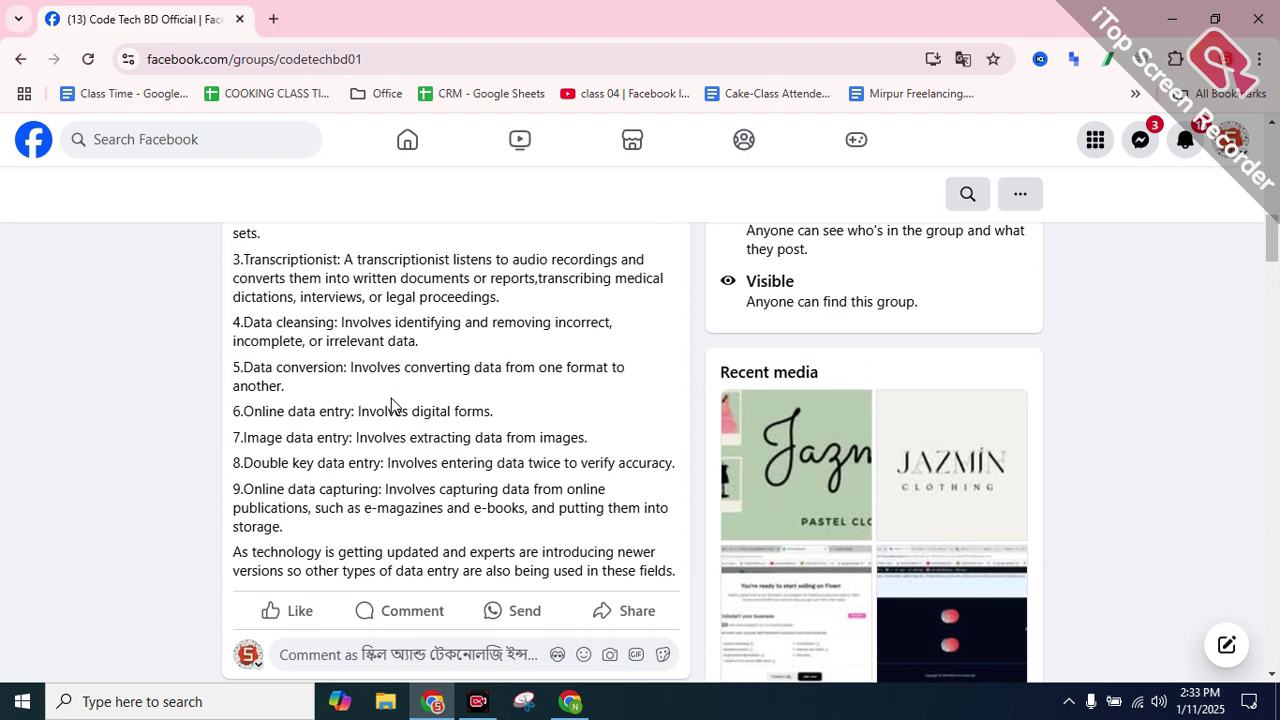
left_click_drag(368, 410, 500, 417)
scroll(500, 417, "down", 4)
scroll(351, 406, "up", 2)
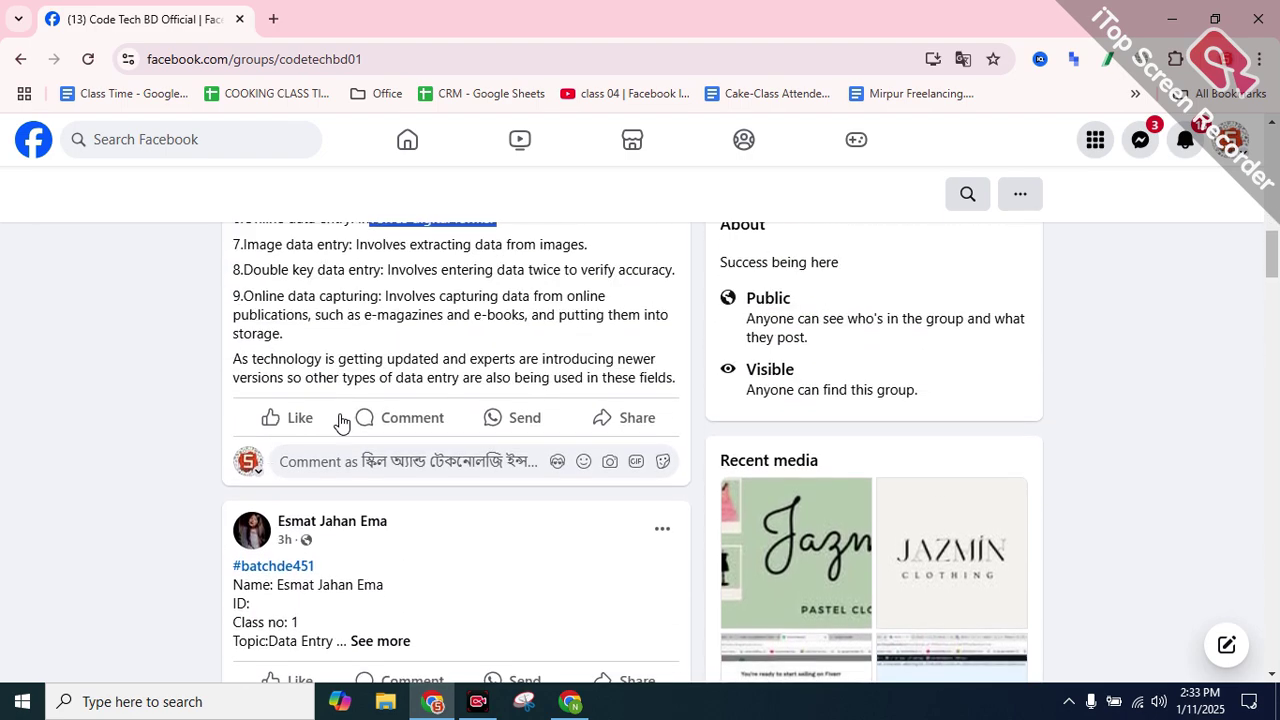
scroll(516, 441, "up", 1)
left_click_drag(674, 478, 226, 481)
scroll(251, 414, "up", 6)
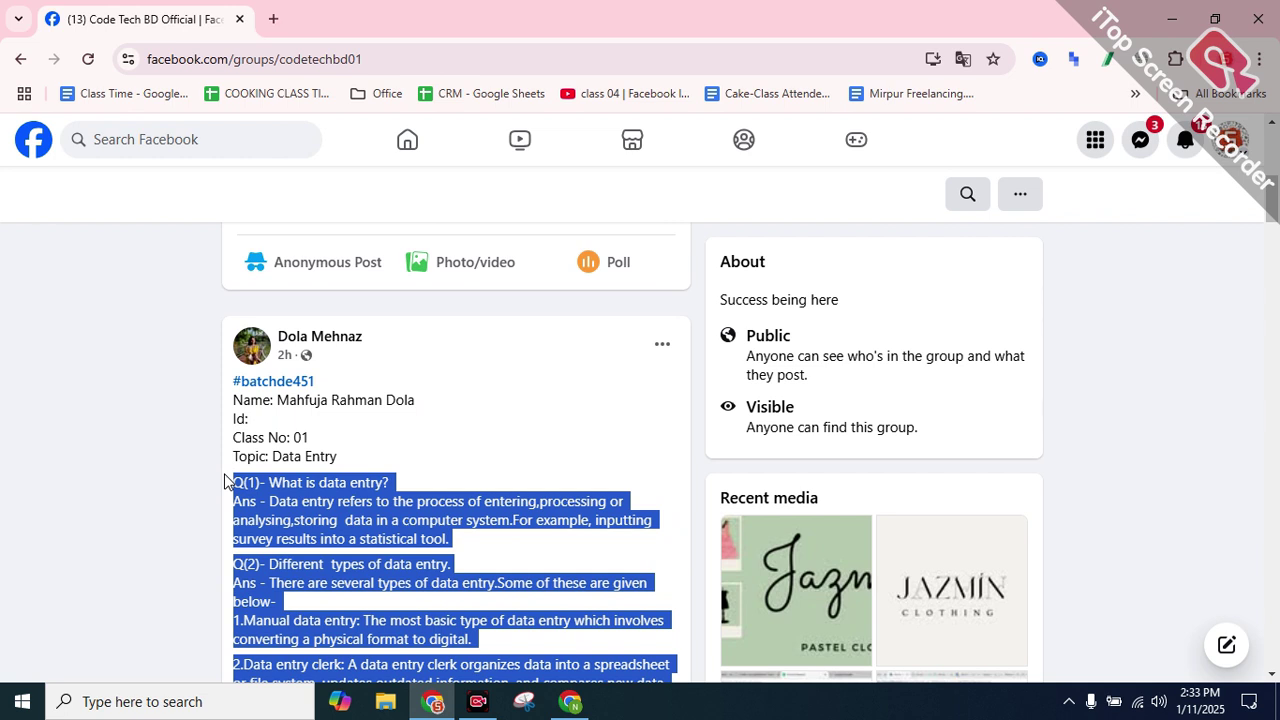
right_click(273, 490)
left_click(355, 296)
Select and copy the answer to the post's Q(1)
left_click(284, 510)
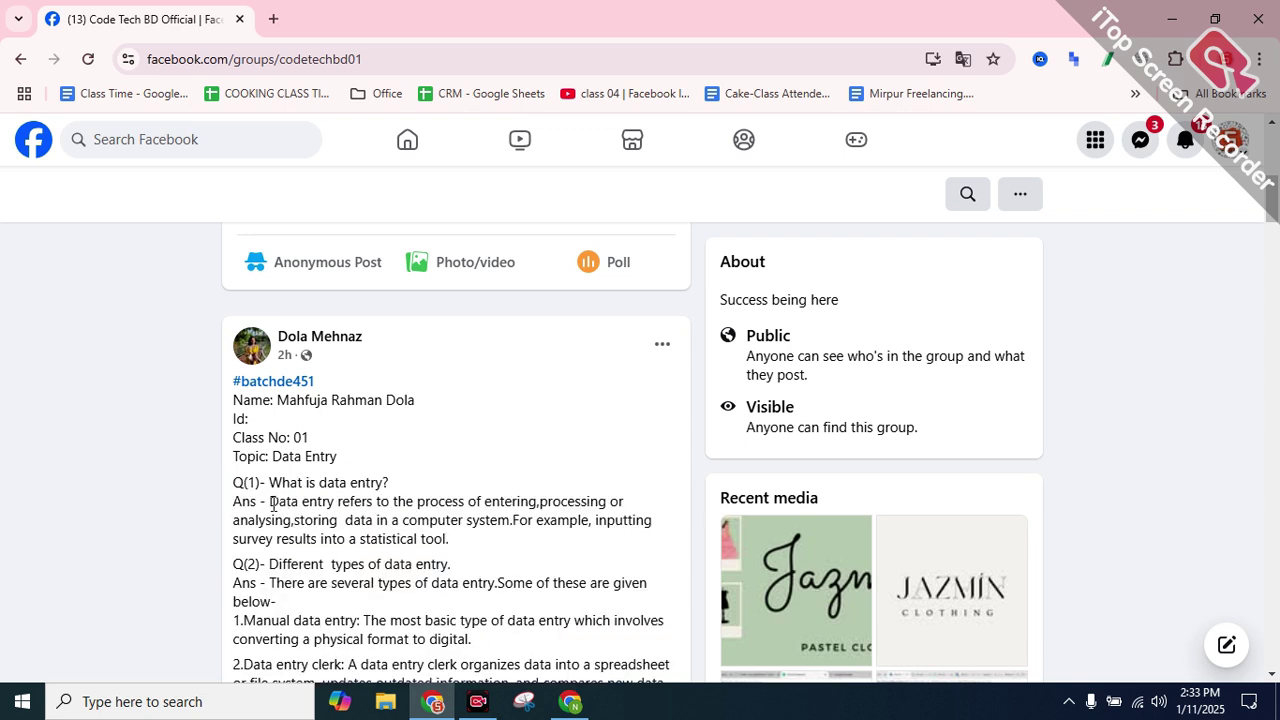
left_click_drag(272, 504, 444, 531)
right_click(431, 516)
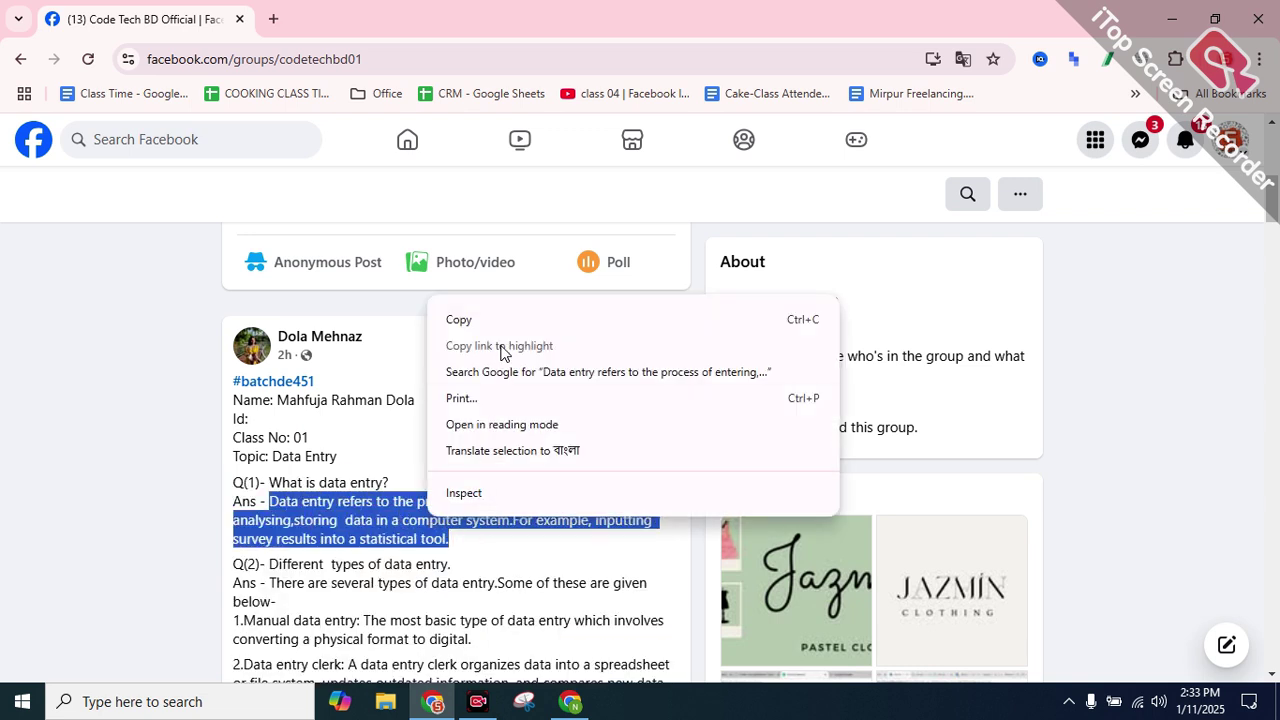
left_click(464, 320)
Paste the 23-word data-entry definition into the SmallSEOTools Plagiarism Checker text area
left_click(570, 701)
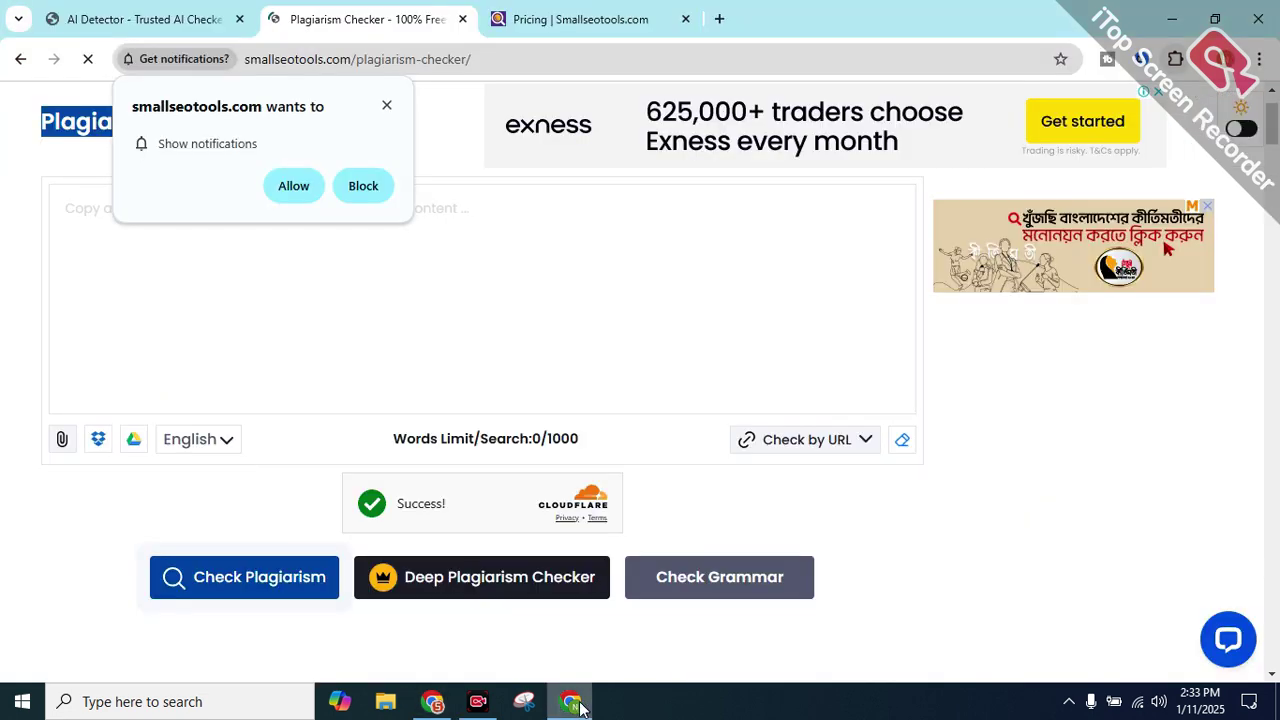
left_click(300, 186)
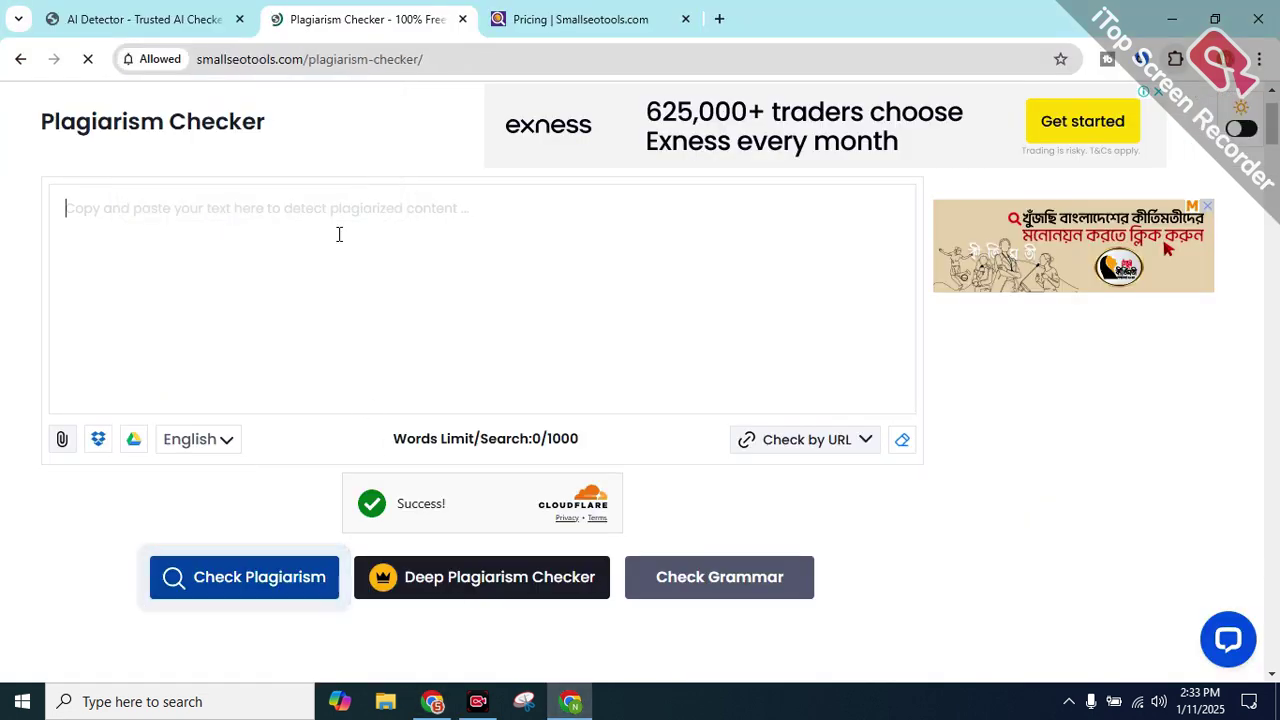
left_click(338, 238)
scroll(327, 309, "up", 1)
key("ctrl+v")
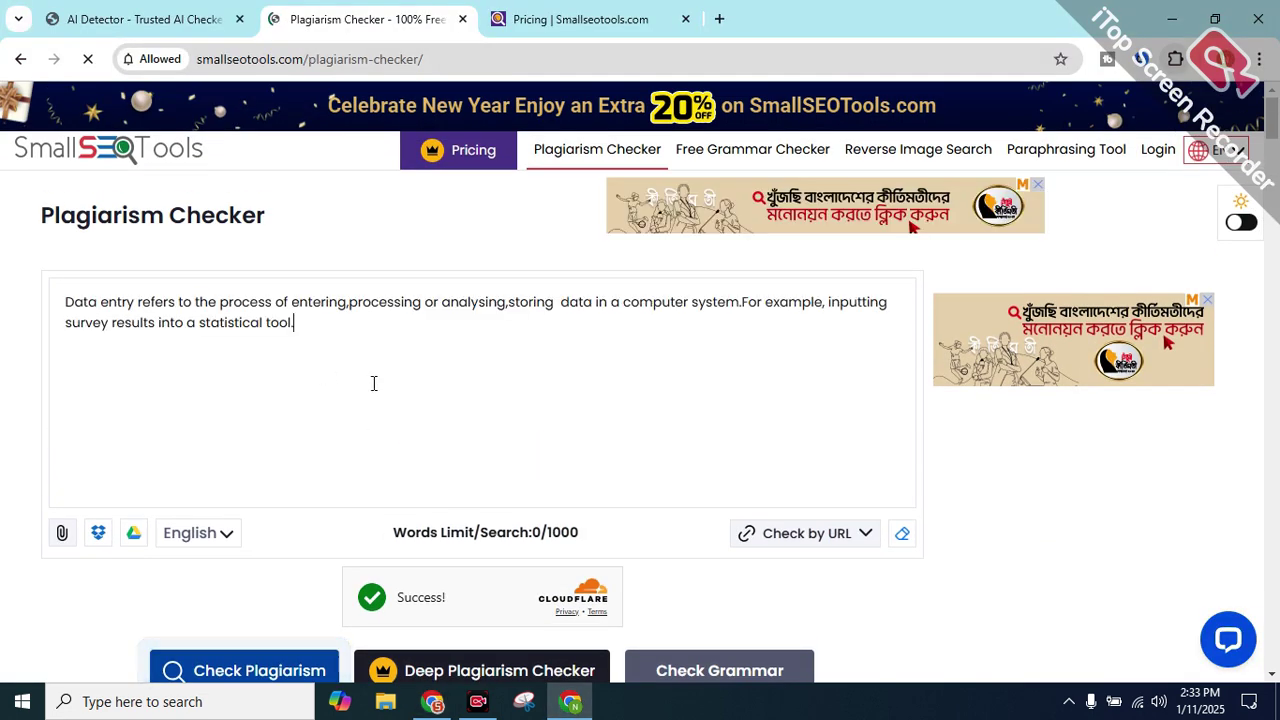
key("Return")
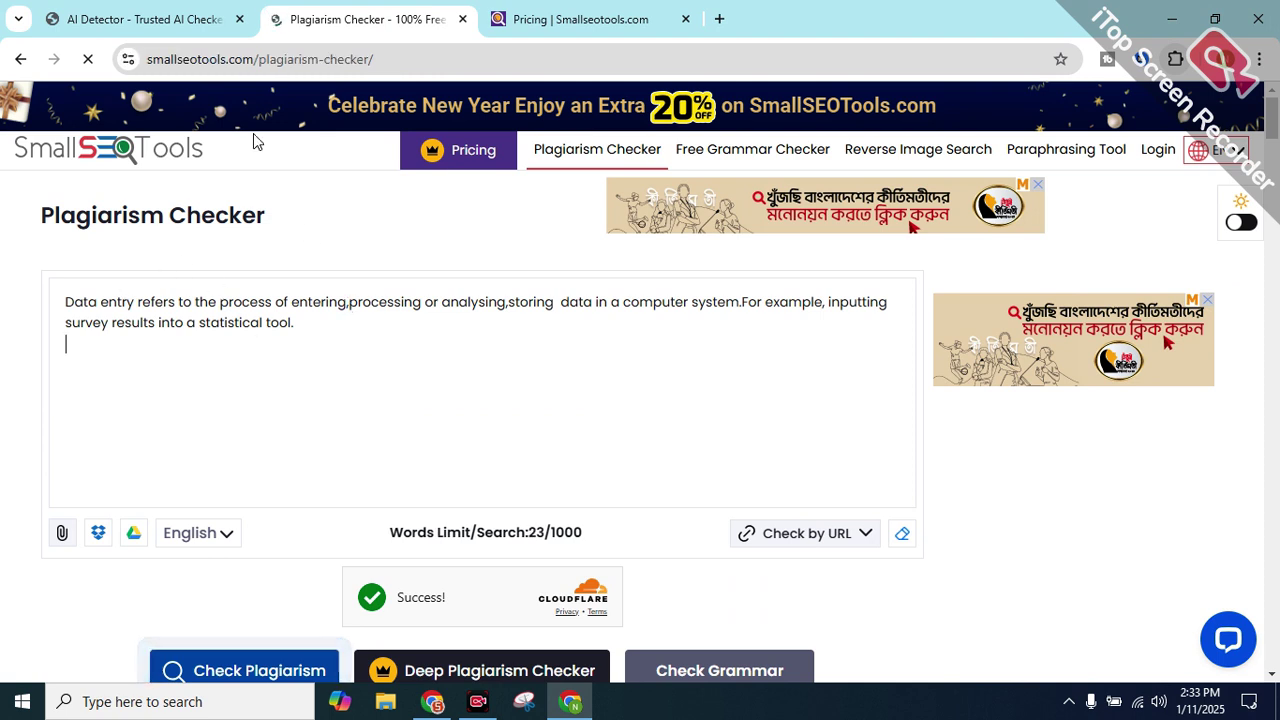
Get rid of the full-page ad by removing its fragment from the ZeroGPT address and reloading
double_click(1080, 282)
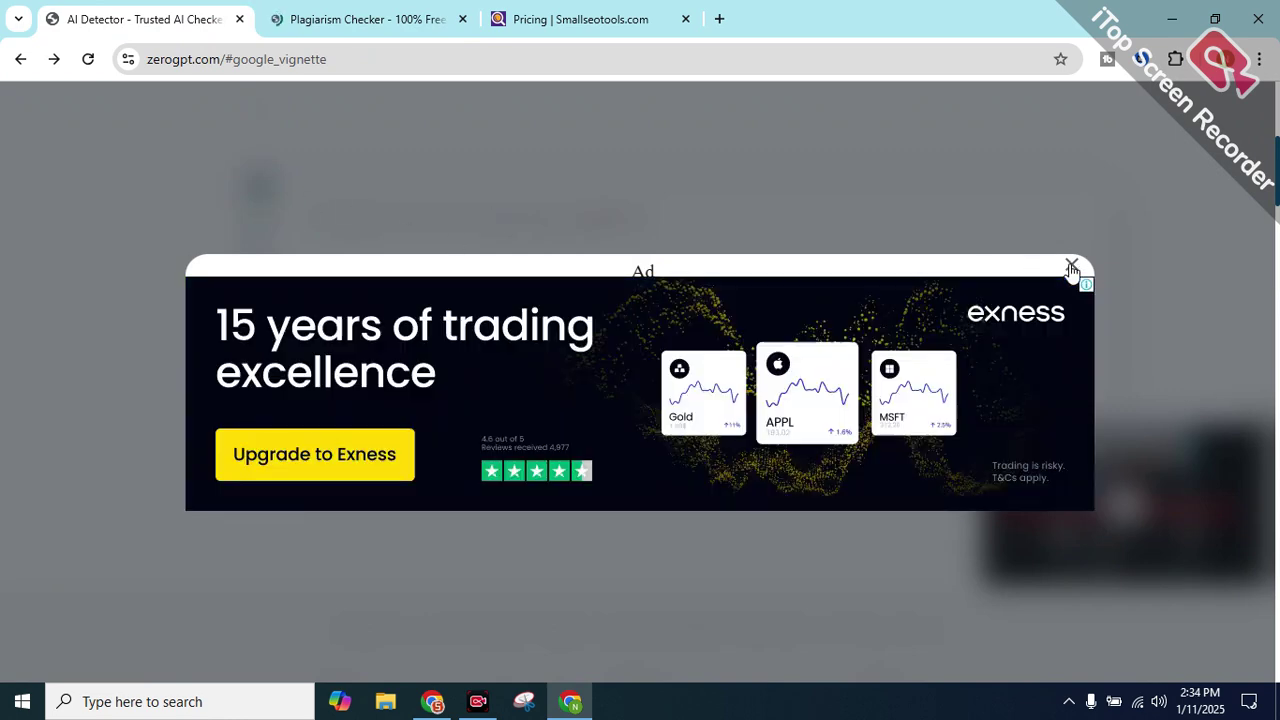
left_click(1071, 270)
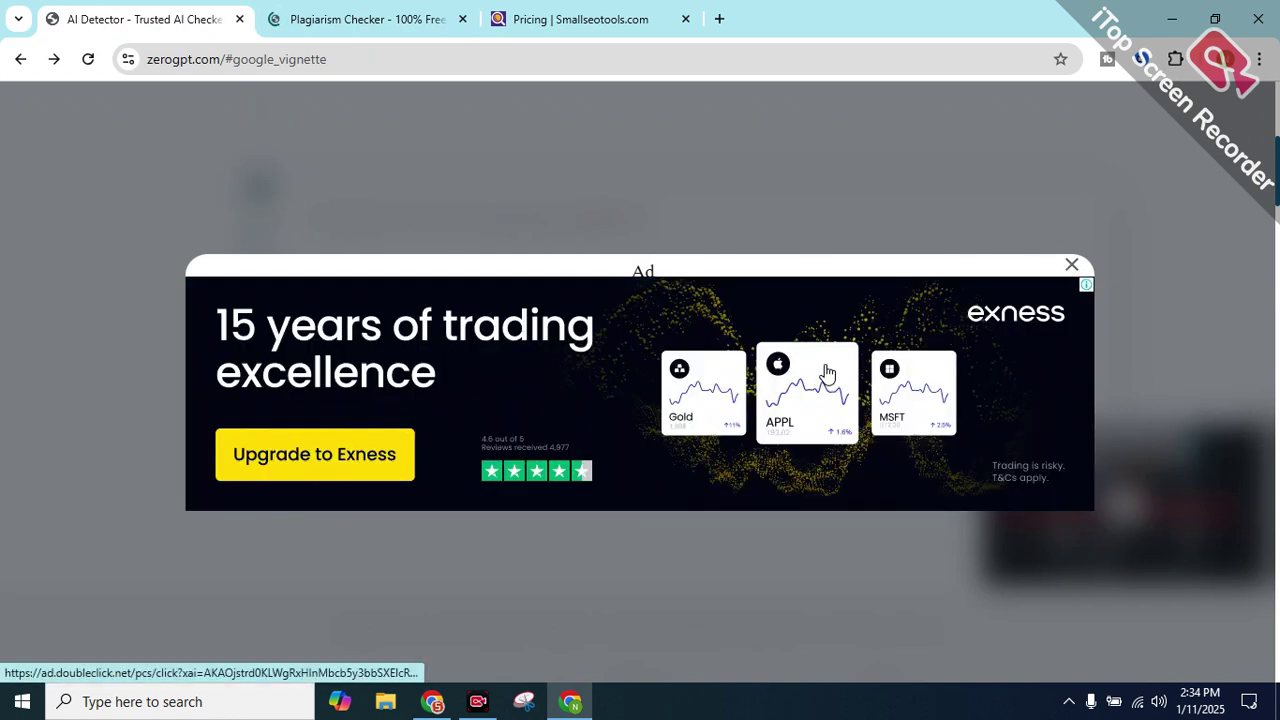
double_click(1065, 276)
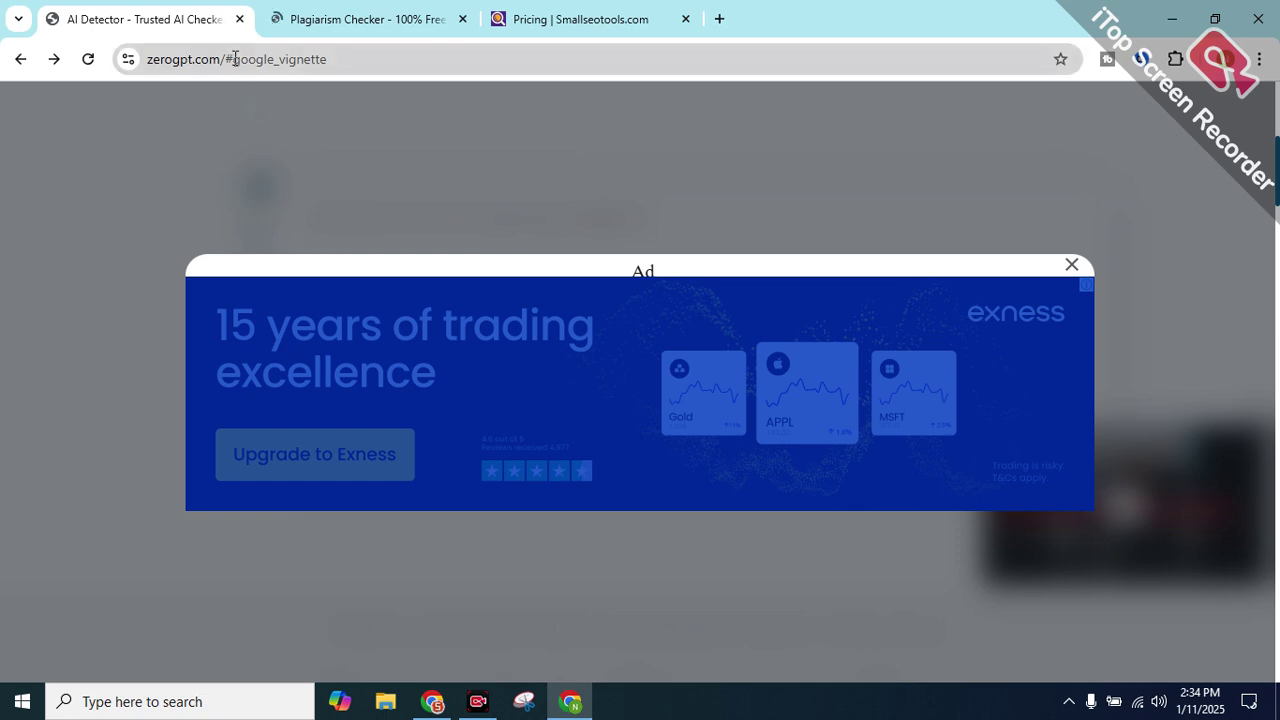
left_click(636, 110)
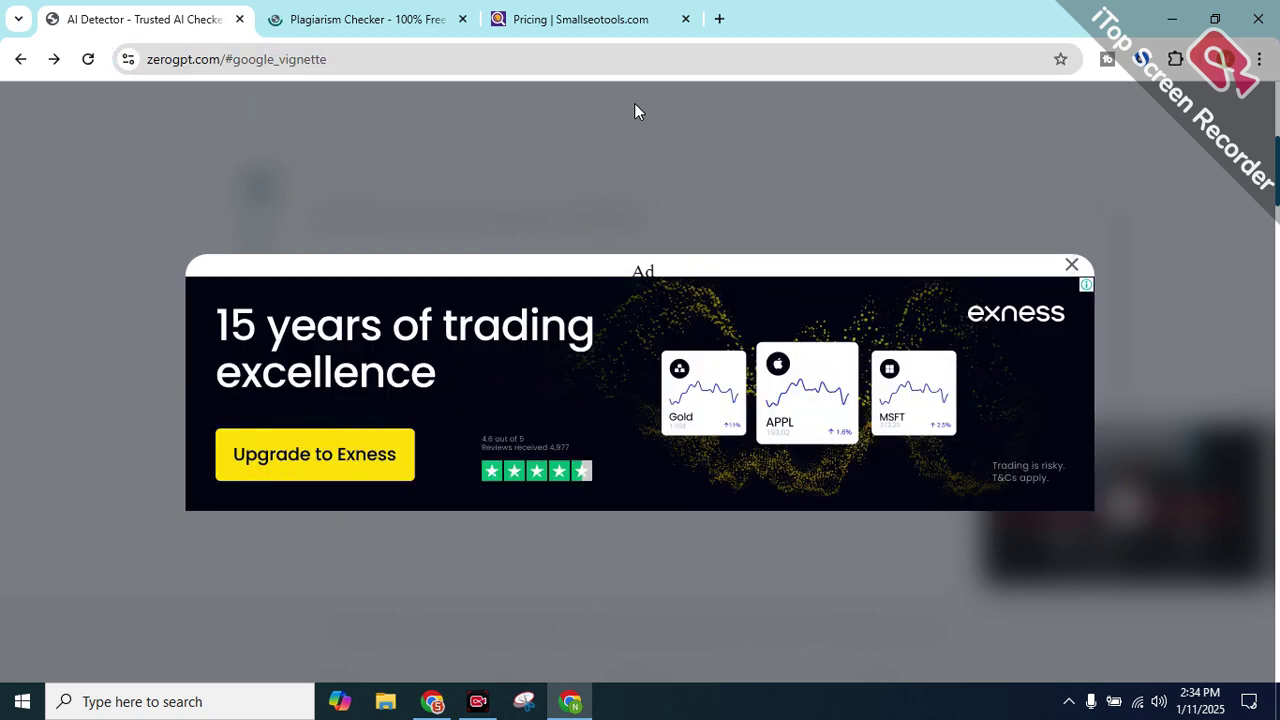
double_click(348, 58)
key("BackSpace")
key("BackSpace")
key("Return")
Start the plagiarism check on the pasted data-entry text
left_click(443, 18)
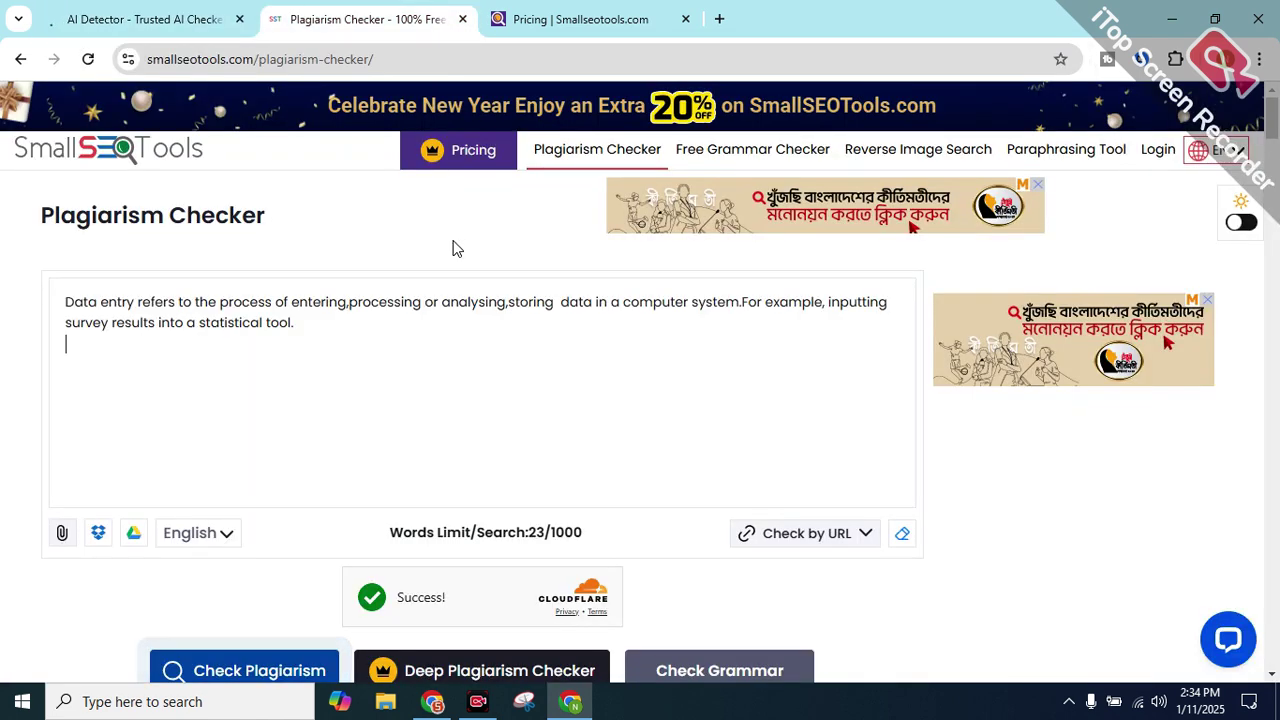
scroll(460, 337, "down", 3)
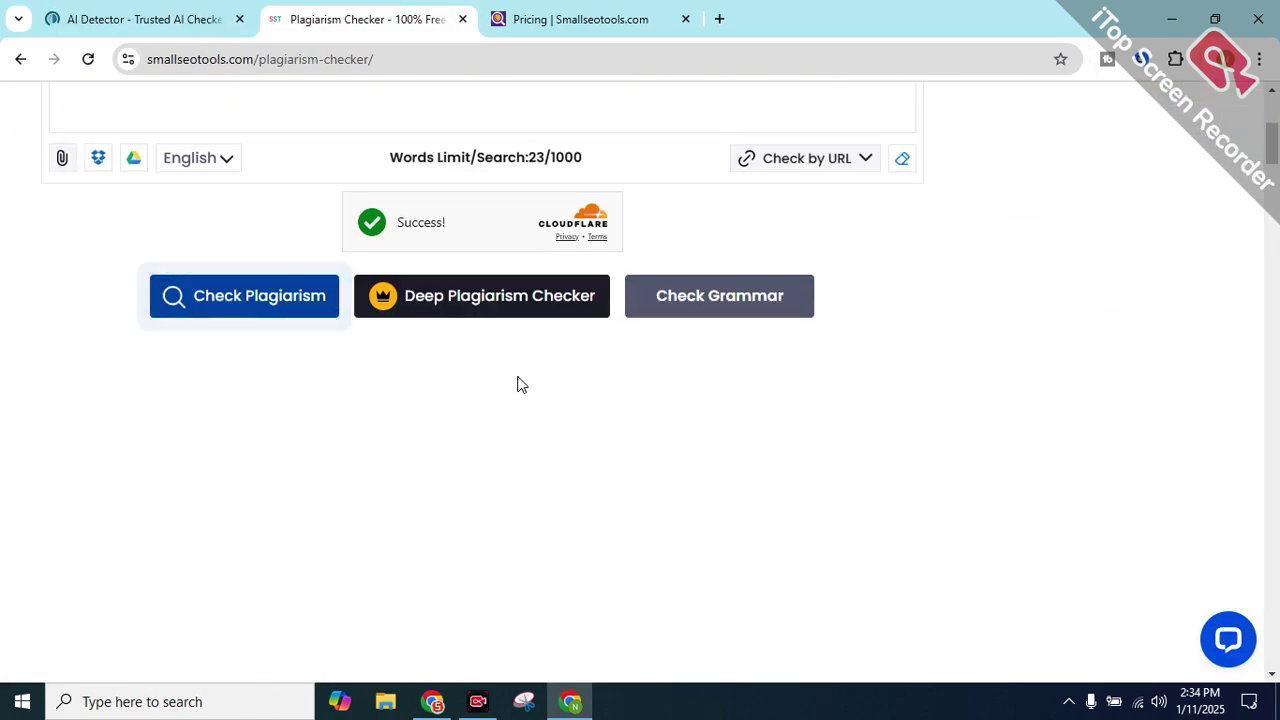
left_click(263, 300)
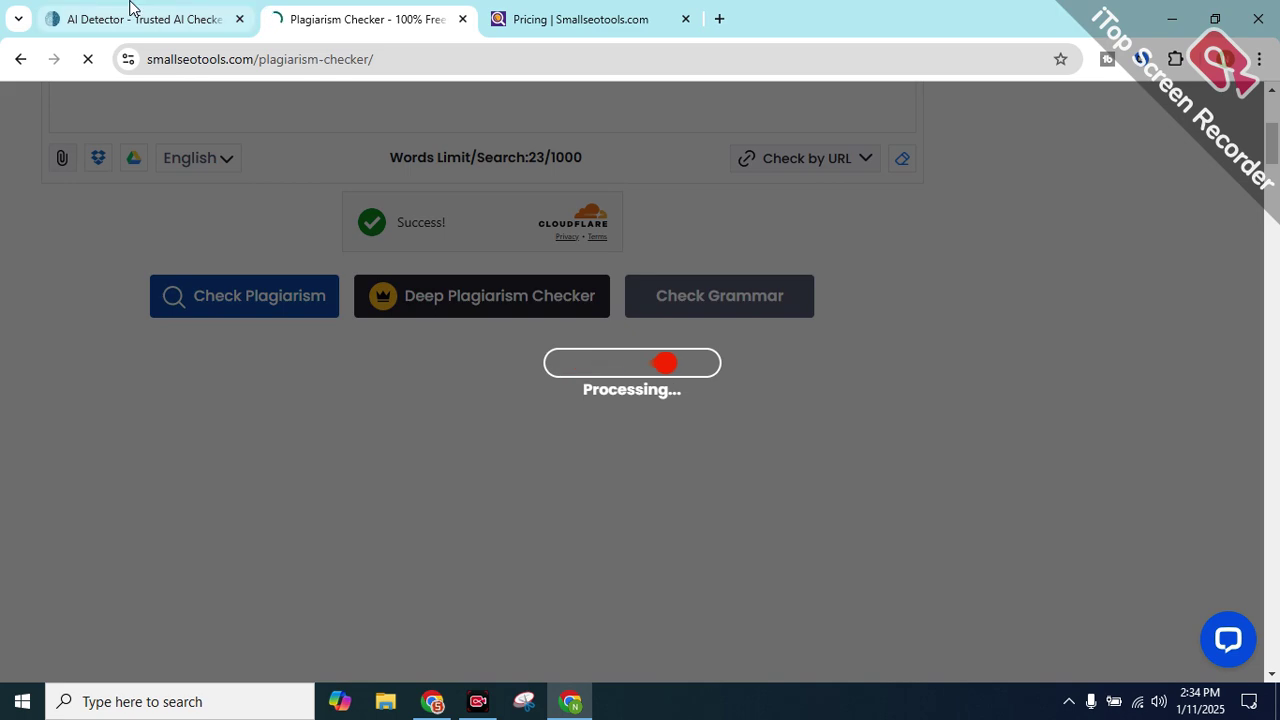
left_click(128, 14)
Paste the 166-character data-entry definition into ZeroGPT's detector box, then return to the plagiarism results
scroll(357, 431, "down", 1)
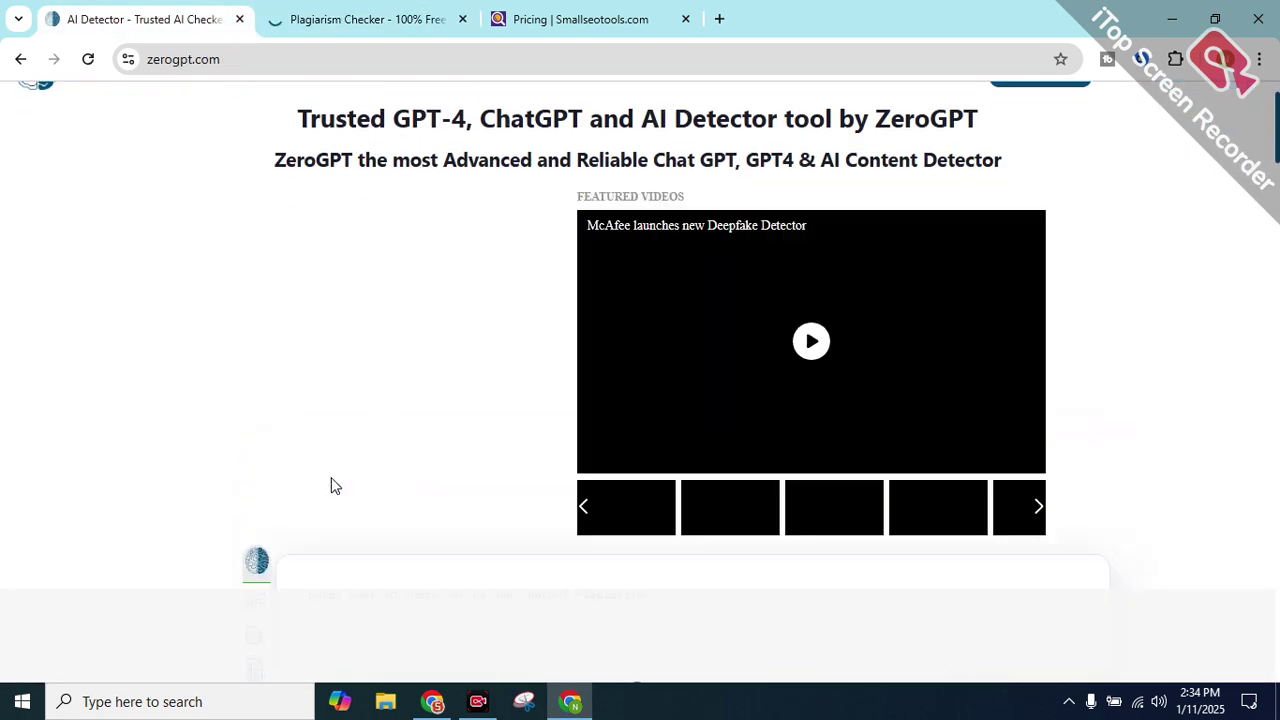
scroll(322, 469, "down", 3)
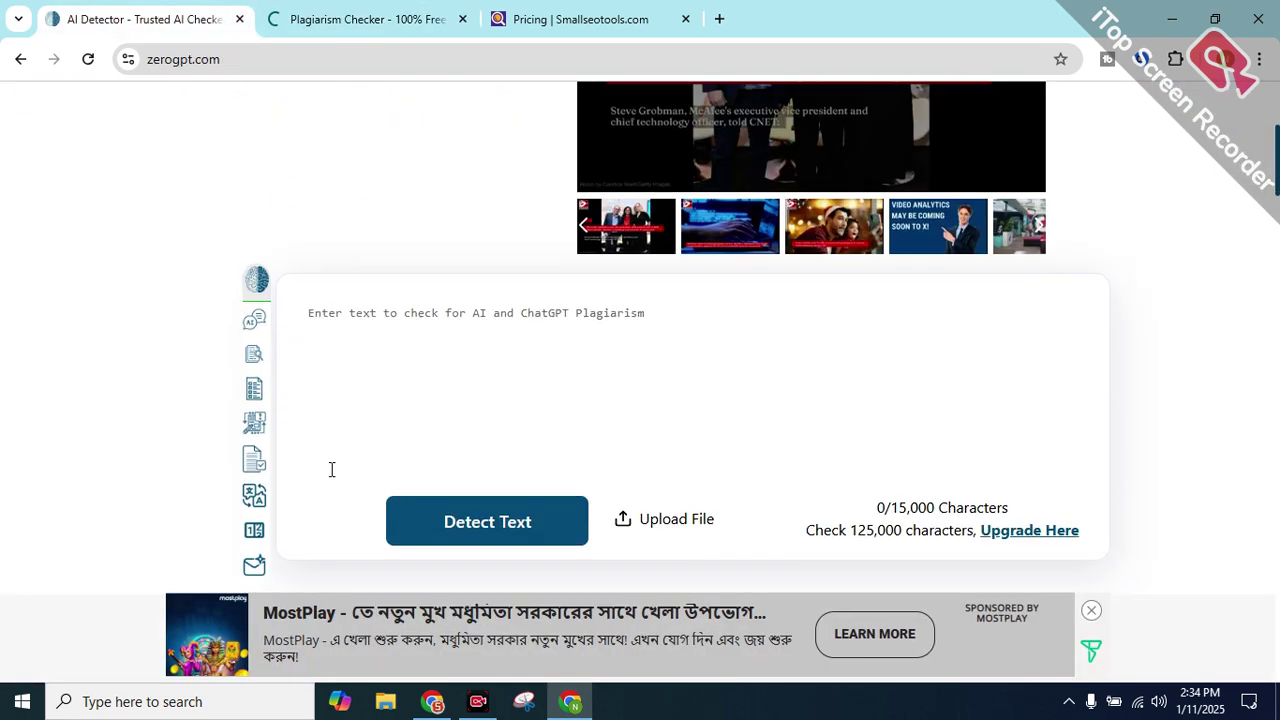
left_click(339, 327)
key("ctrl+v")
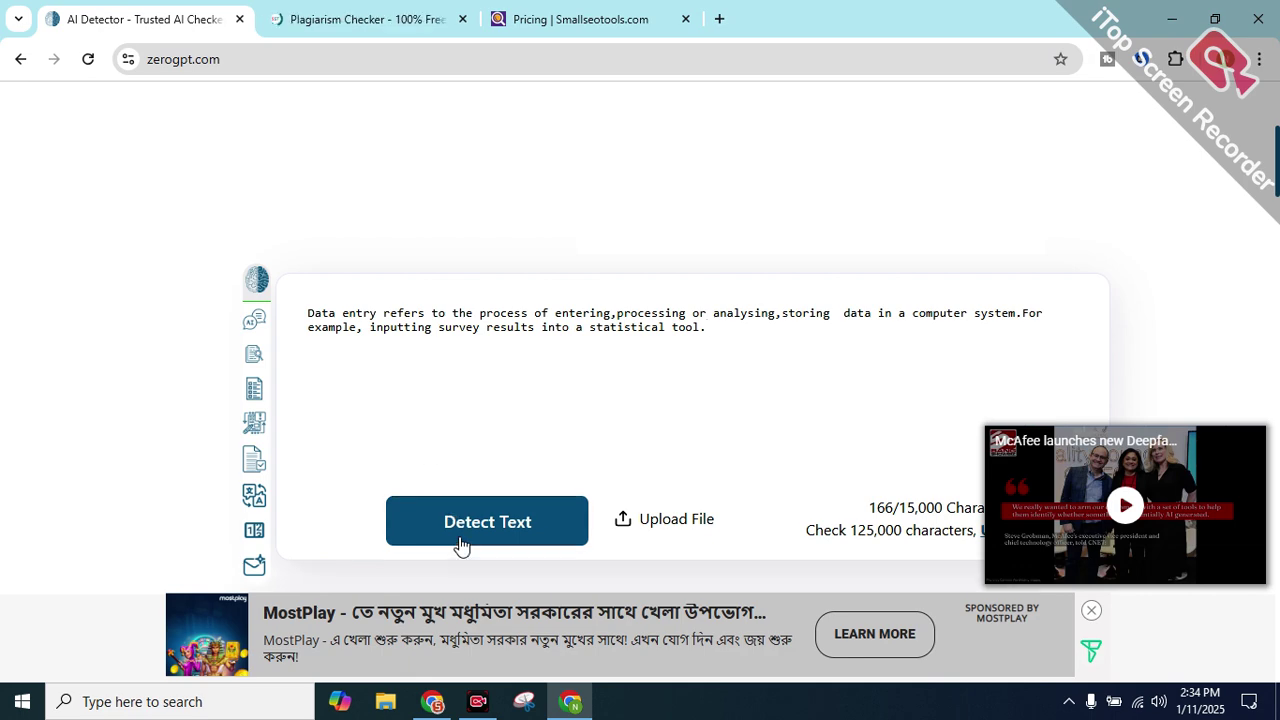
left_click(322, 14)
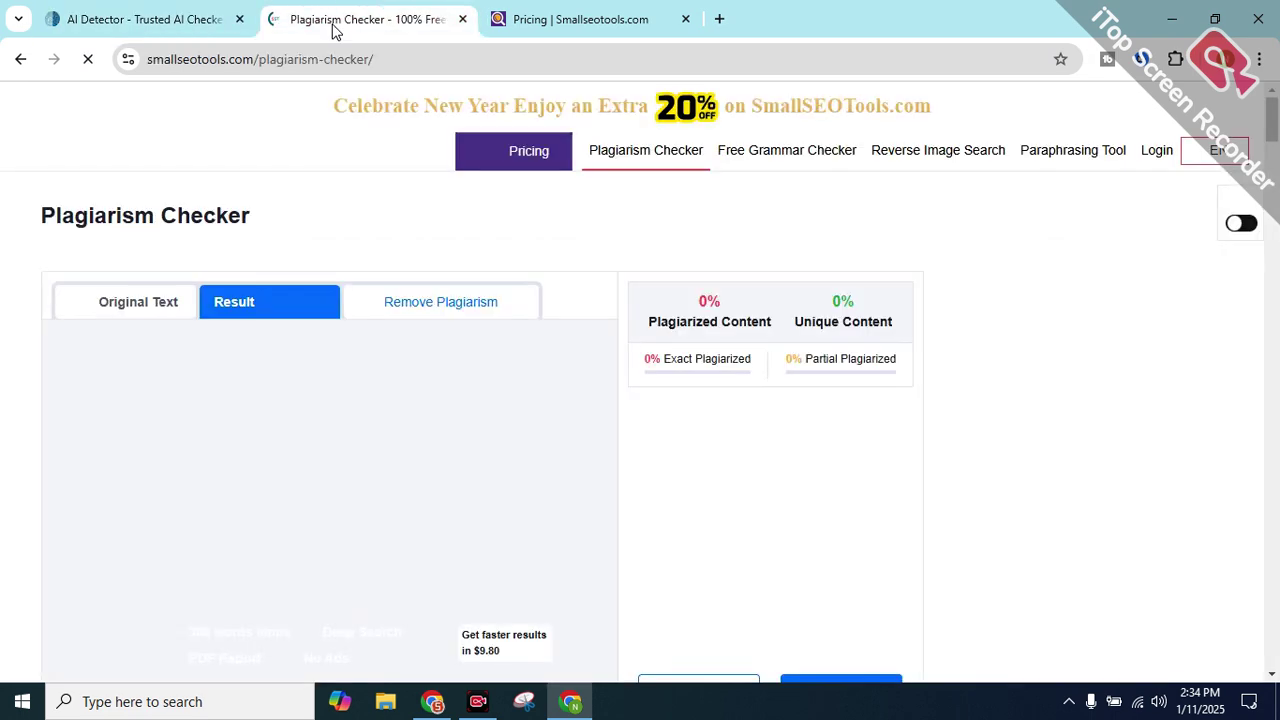
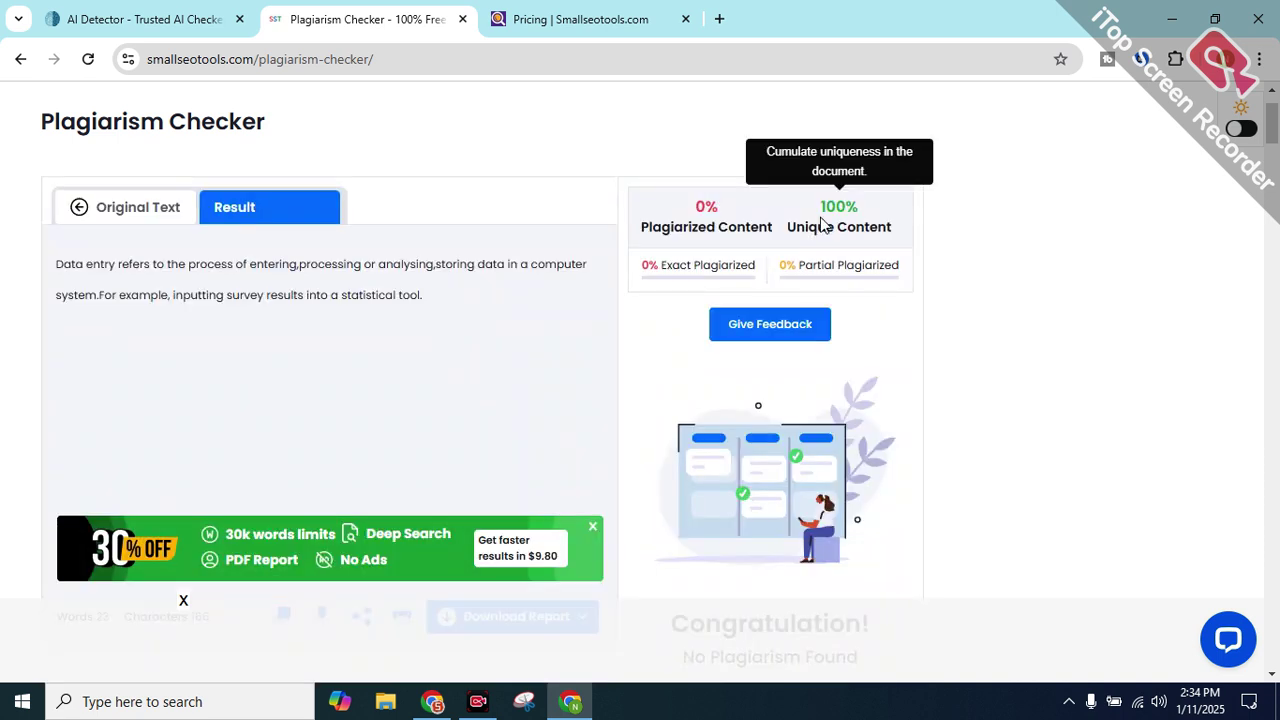
Compare the 100% Unique Content plagiarism score with ZeroGPT's 0% AI rating
left_click_drag(790, 232, 902, 231)
left_click_drag(470, 284, 0, 255)
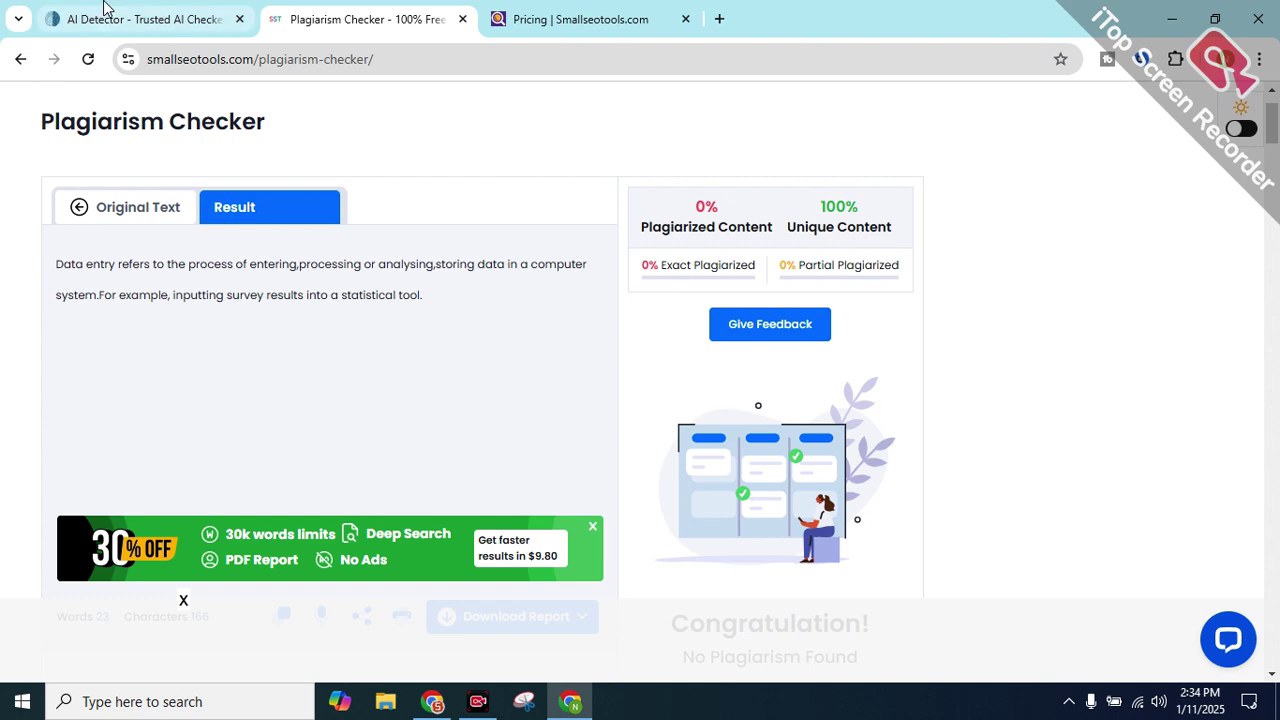
left_click(104, 8)
scroll(755, 391, "down", 2)
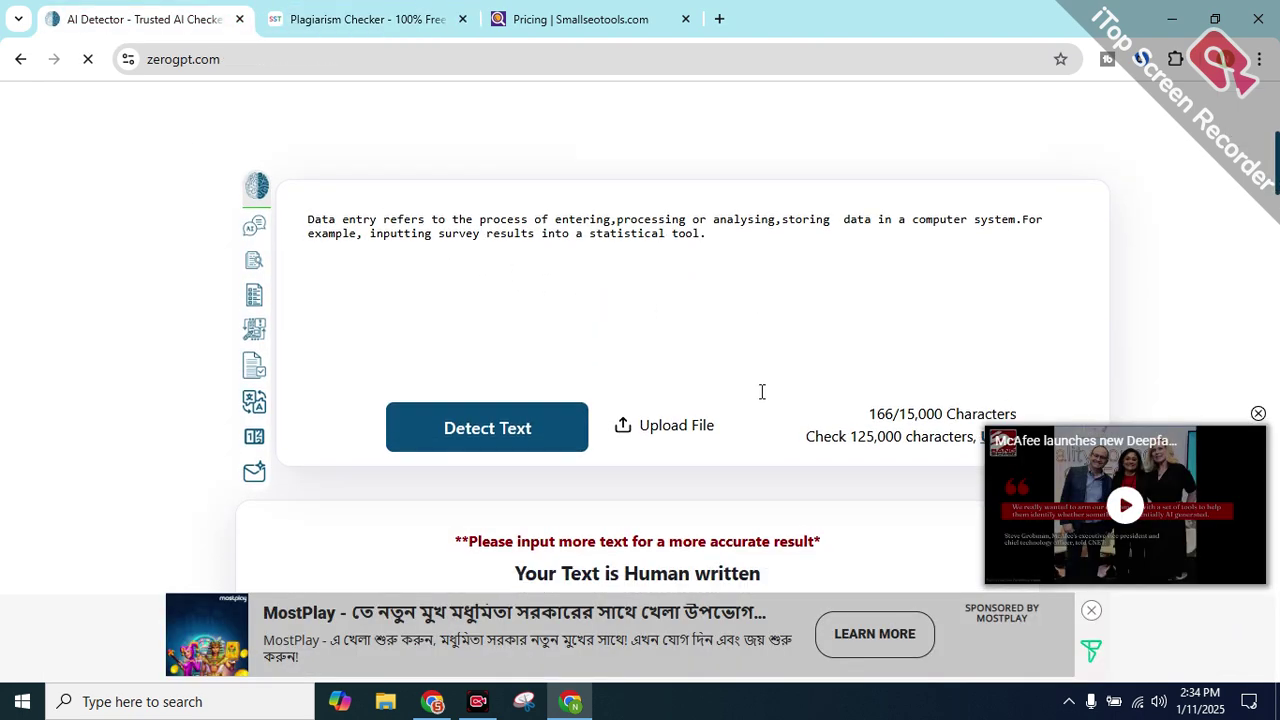
scroll(656, 460, "down", 1)
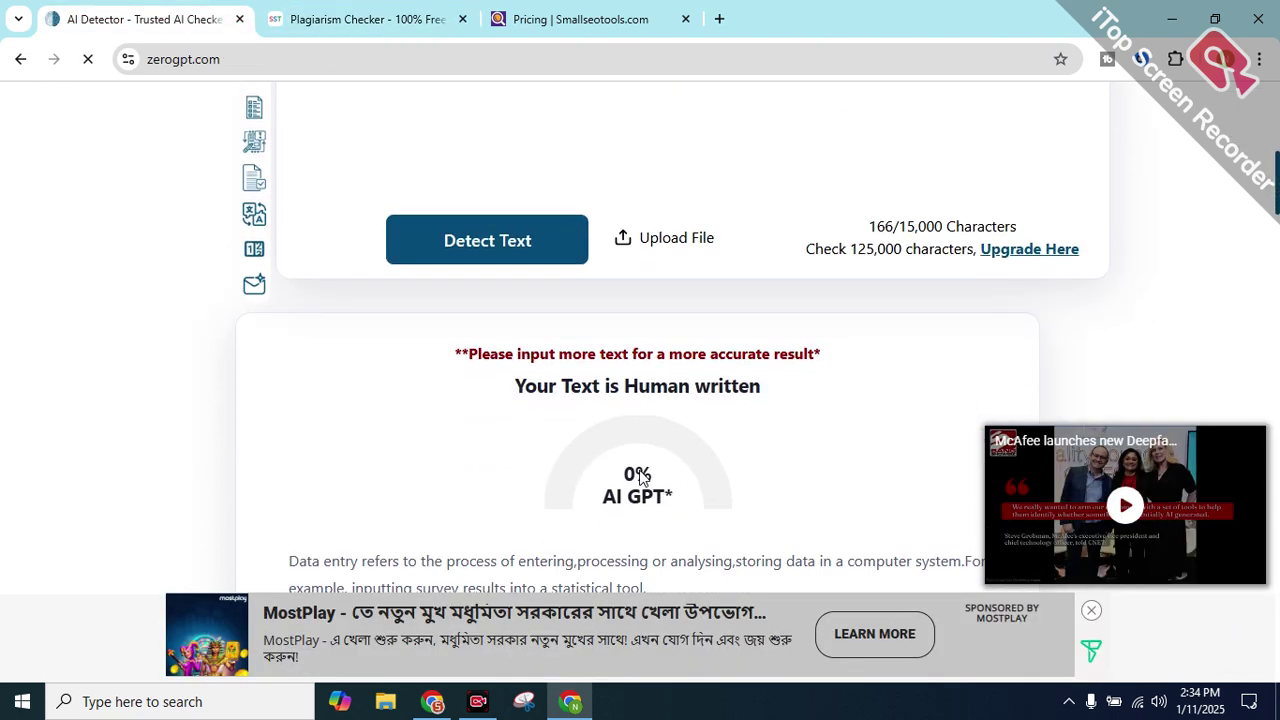
left_click(407, 8)
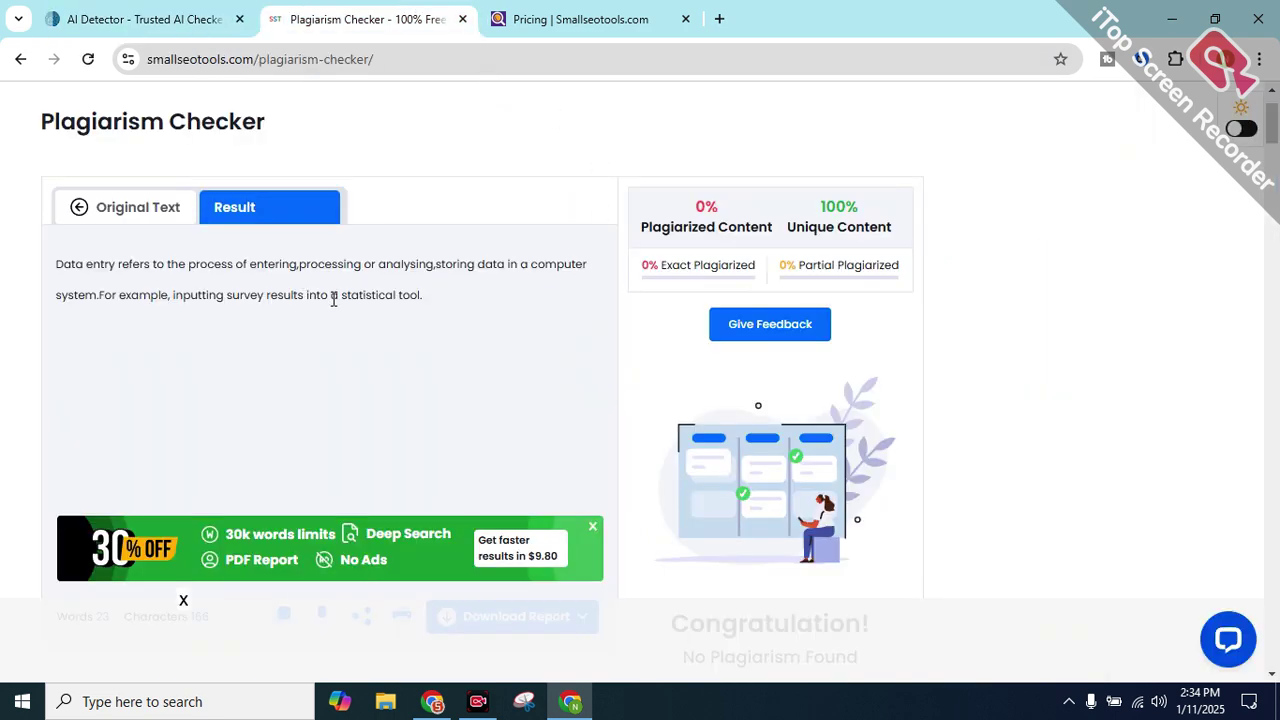
scroll(338, 313, "down", 4)
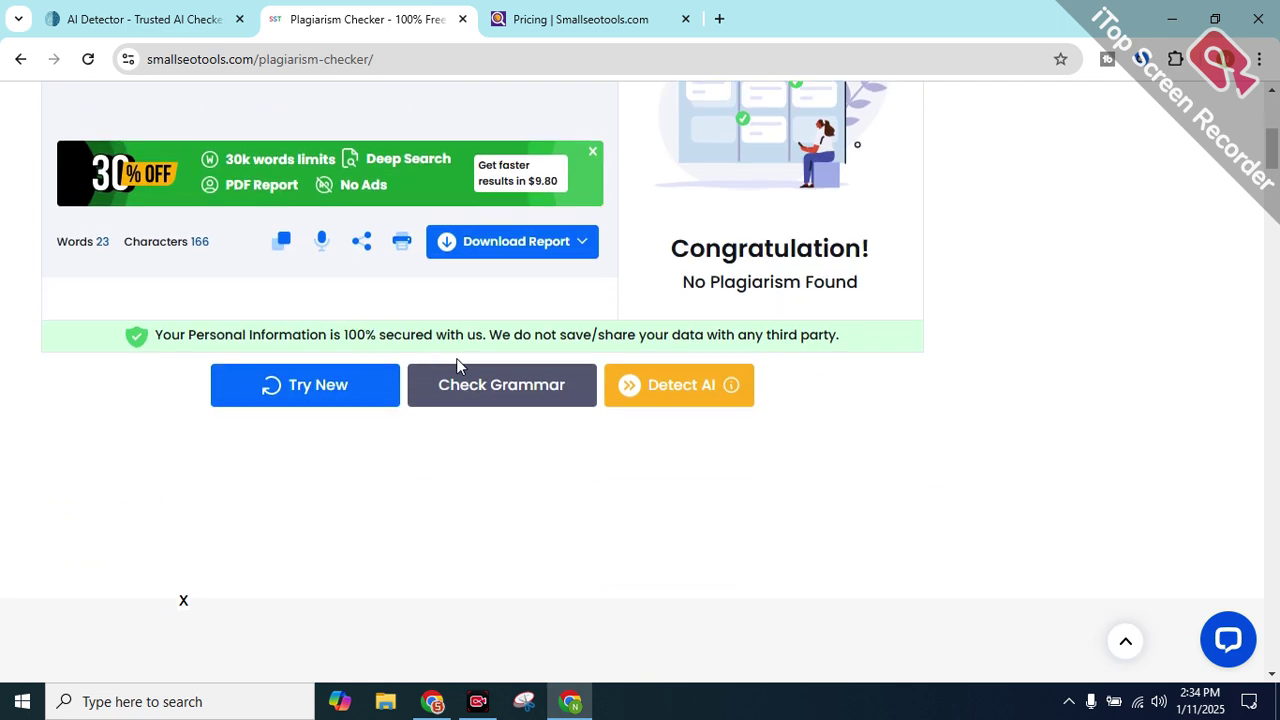
scroll(711, 449, "down", 3)
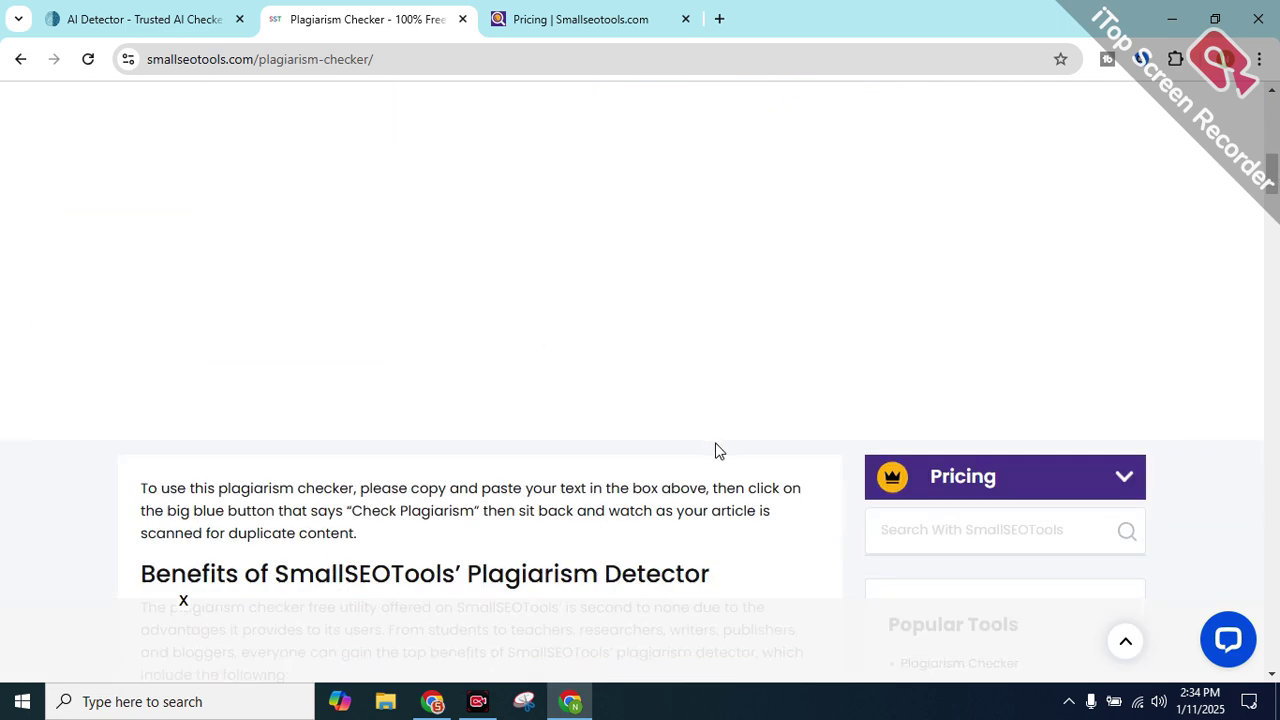
scroll(551, 423, "up", 7)
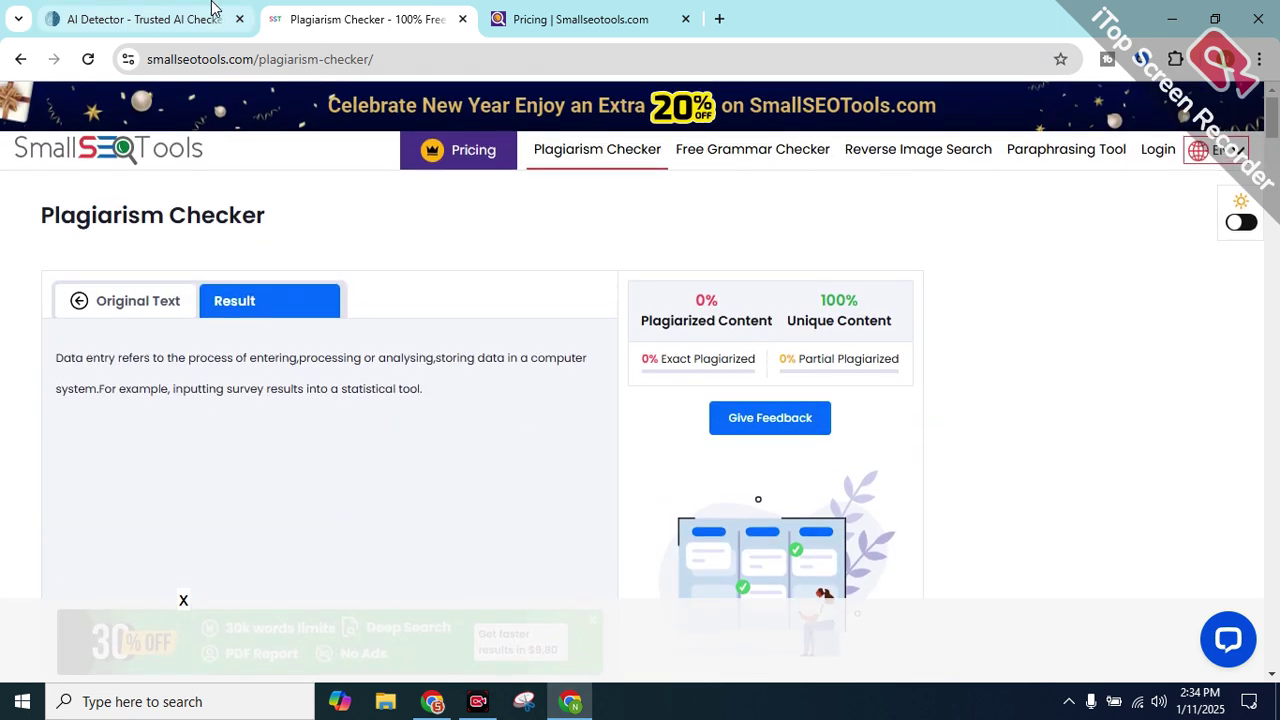
Recheck ZeroGPT's 0% AI result, then highlight the 100% Unique Content score again
left_click(213, 9)
scroll(629, 363, "up", 3)
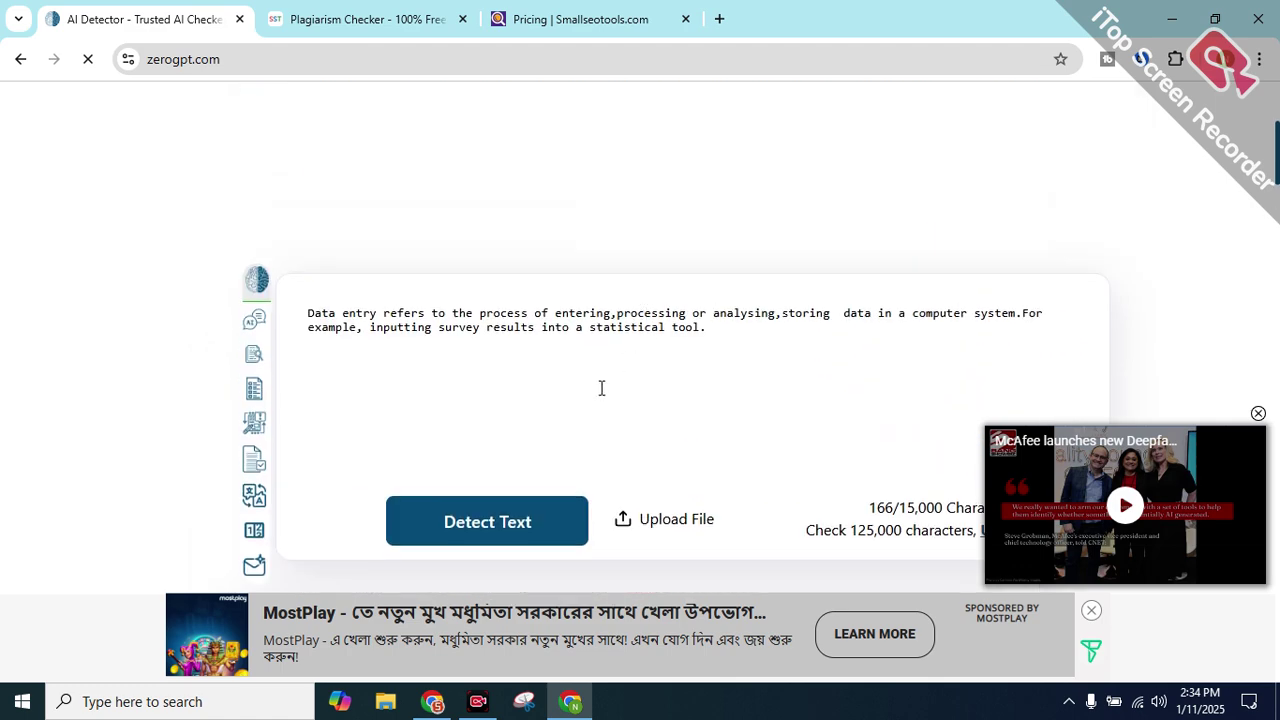
scroll(565, 430, "down", 4)
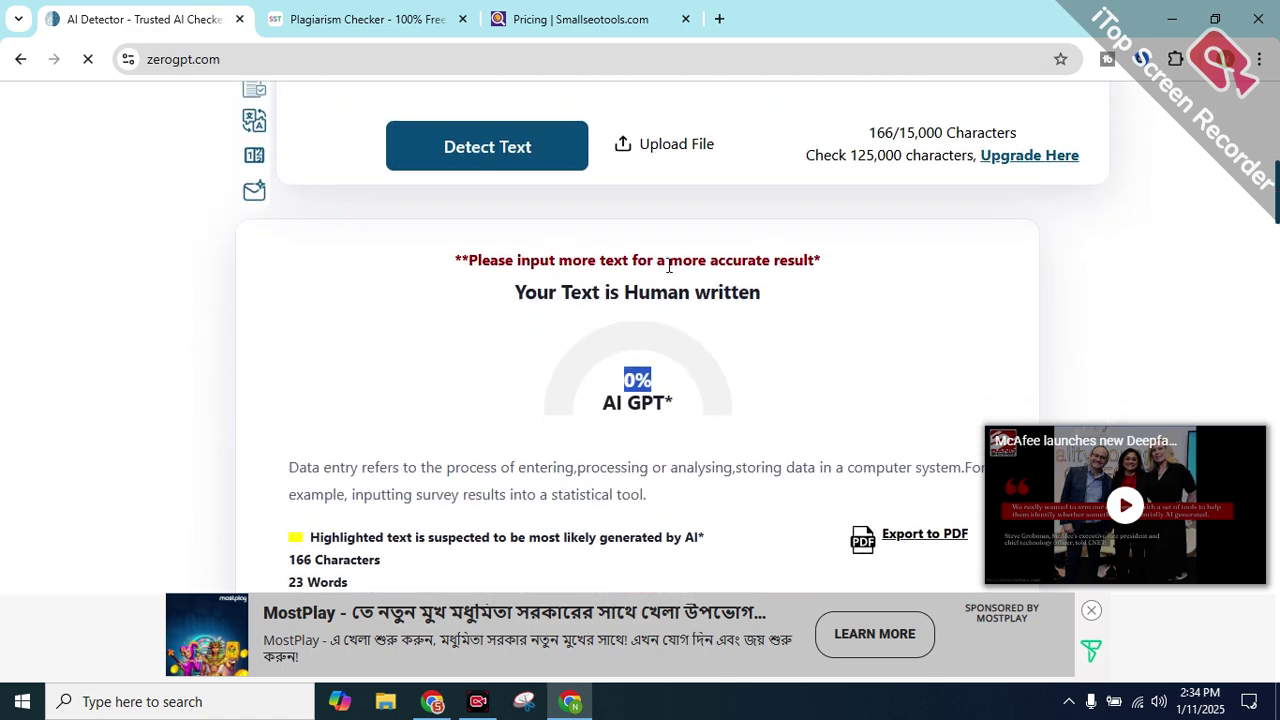
left_click(352, 22)
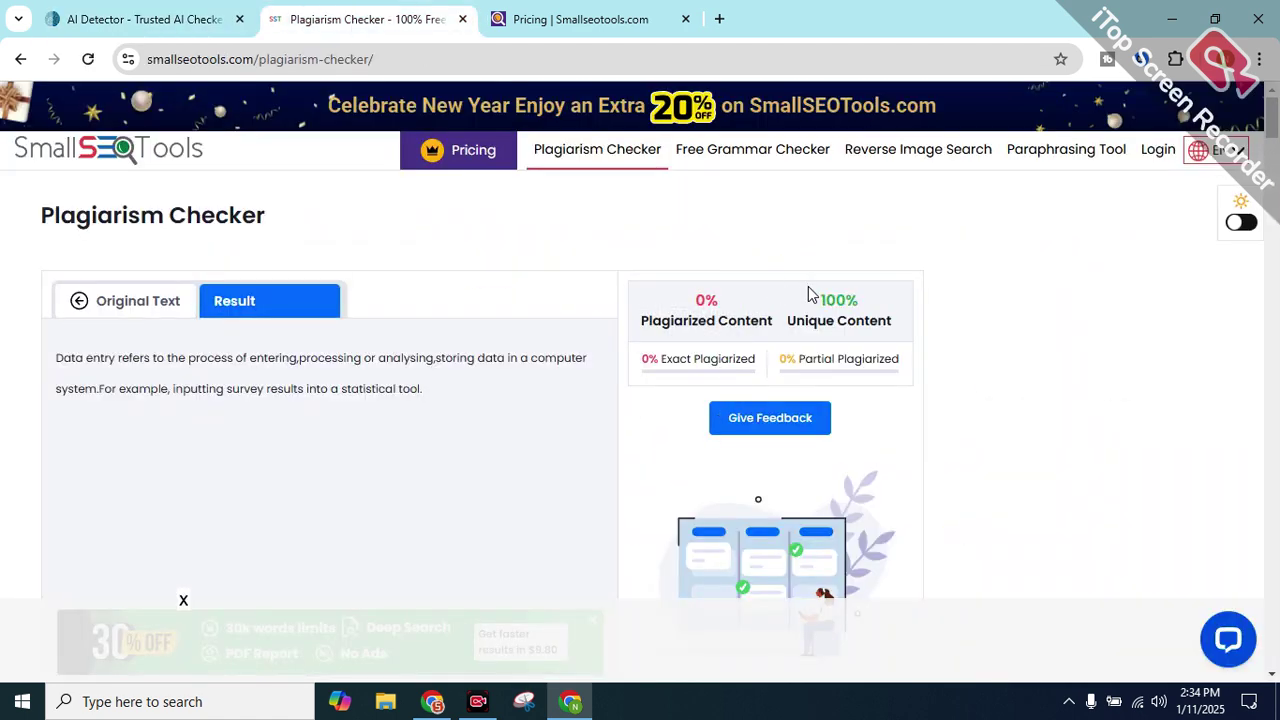
left_click_drag(810, 292, 997, 320)
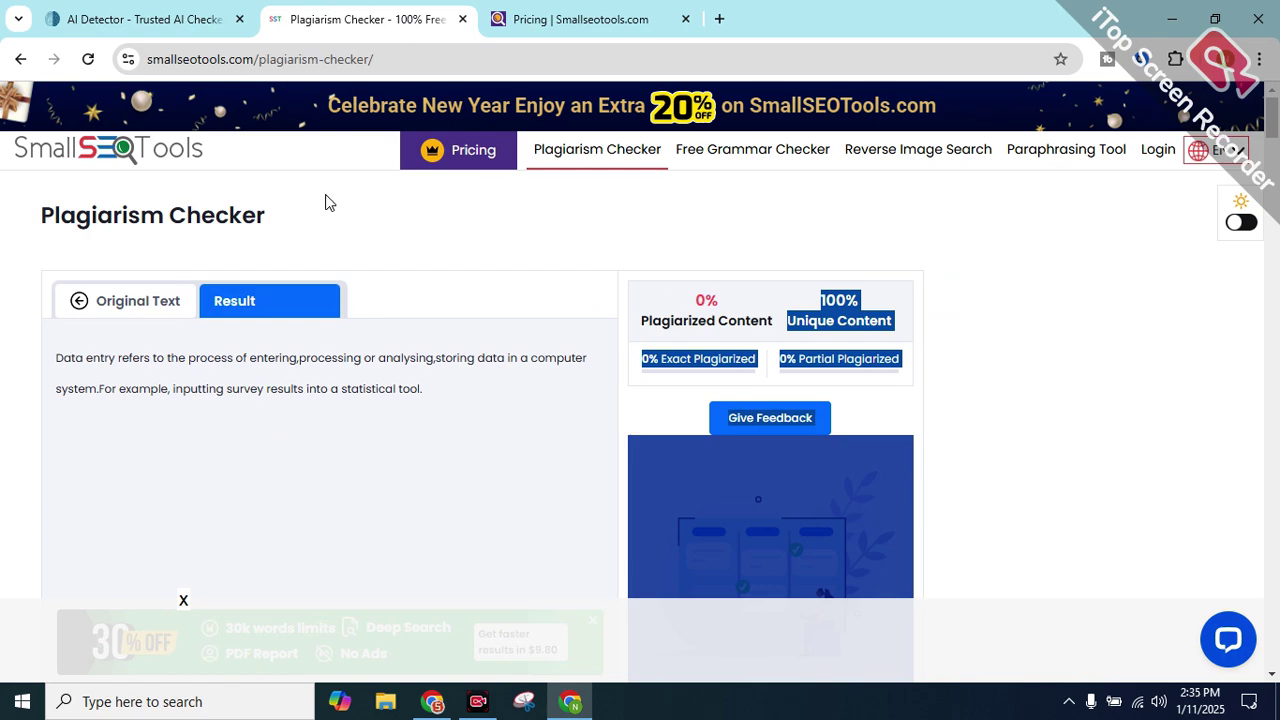
scroll(328, 402, "down", 5)
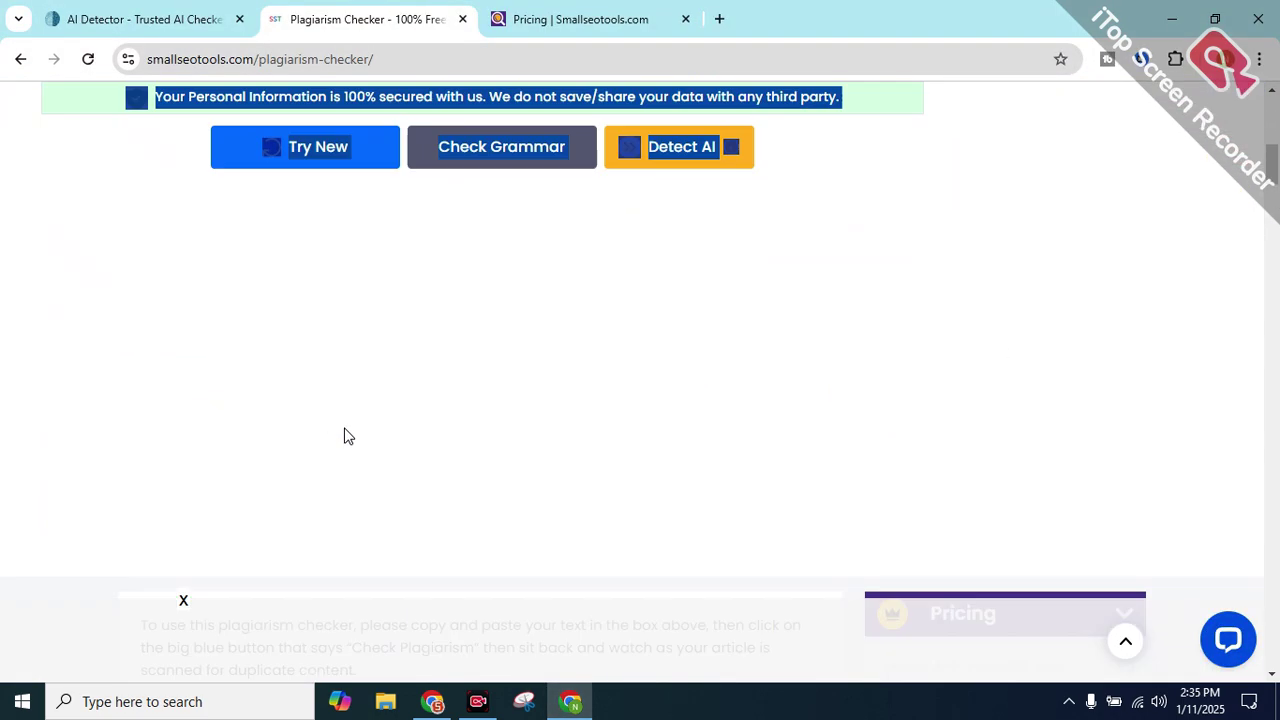
scroll(328, 415, "down", 5)
Copy the Q(2) answer listing the nine types of data entry from the group post
left_click(432, 701)
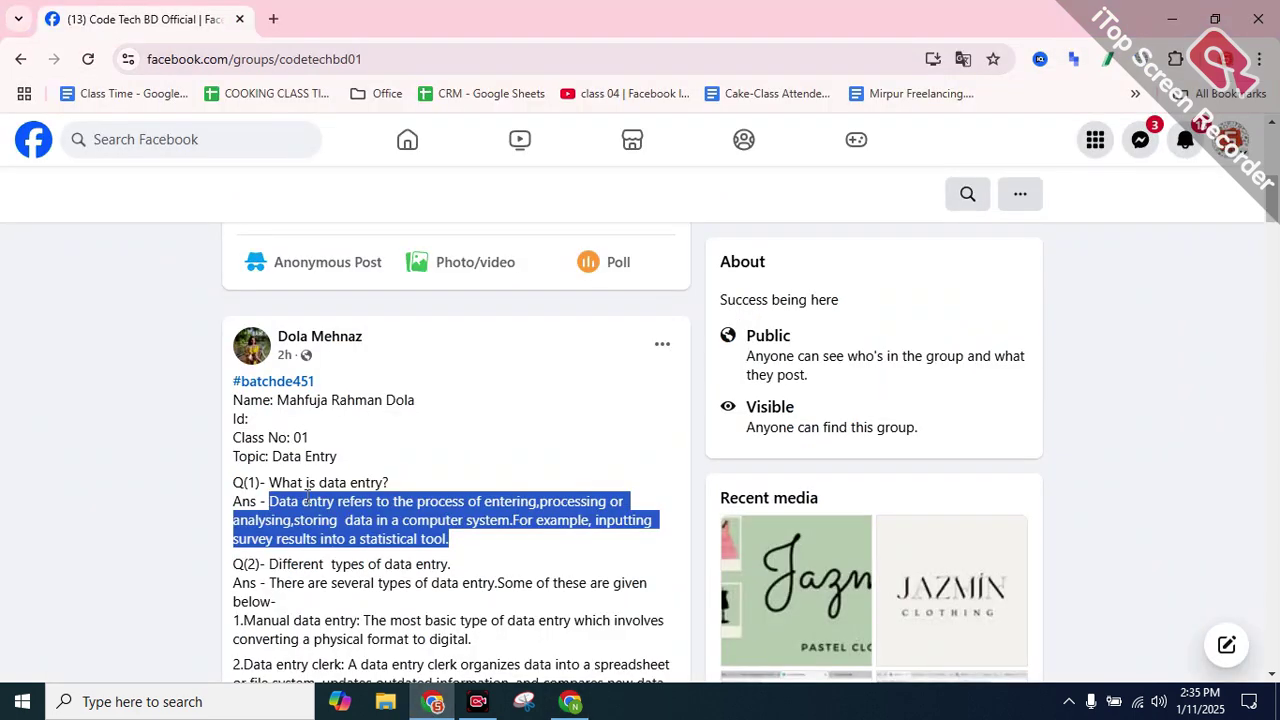
scroll(302, 508, "down", 2)
left_click_drag(248, 432, 258, 478)
left_click(265, 405)
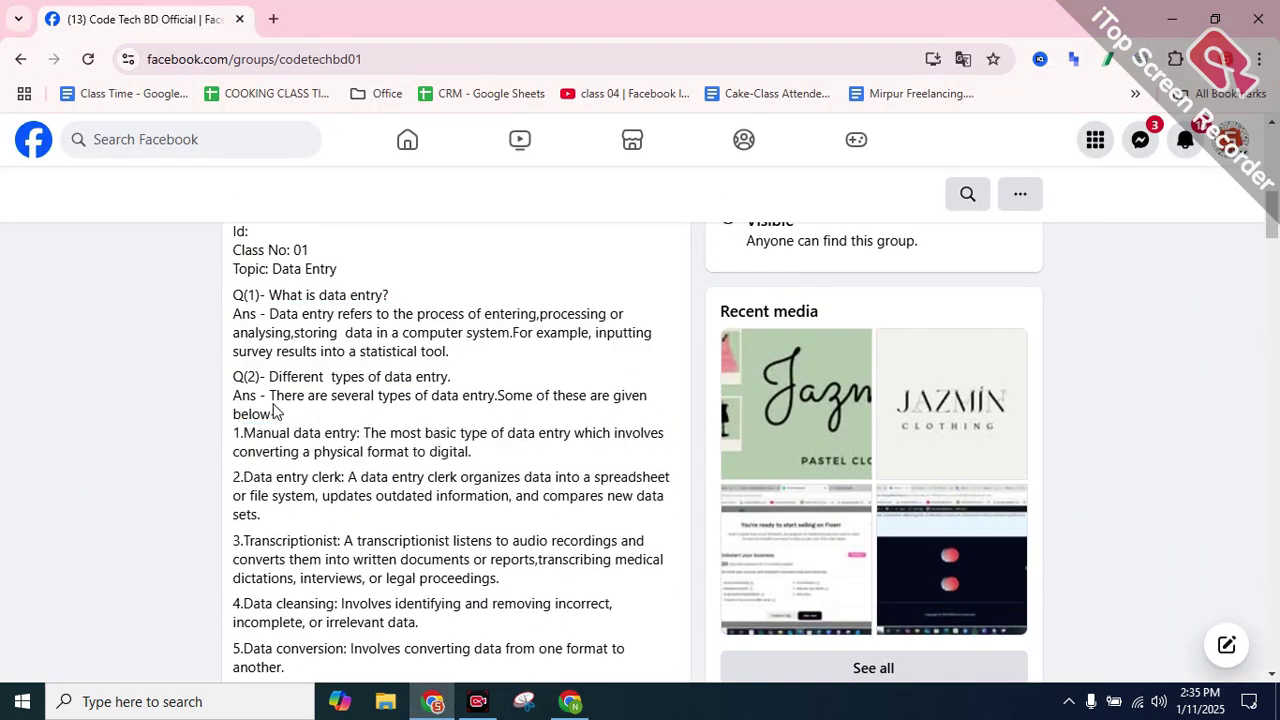
left_click_drag(276, 400, 343, 435)
scroll(320, 509, "down", 3)
scroll(324, 511, "down", 1)
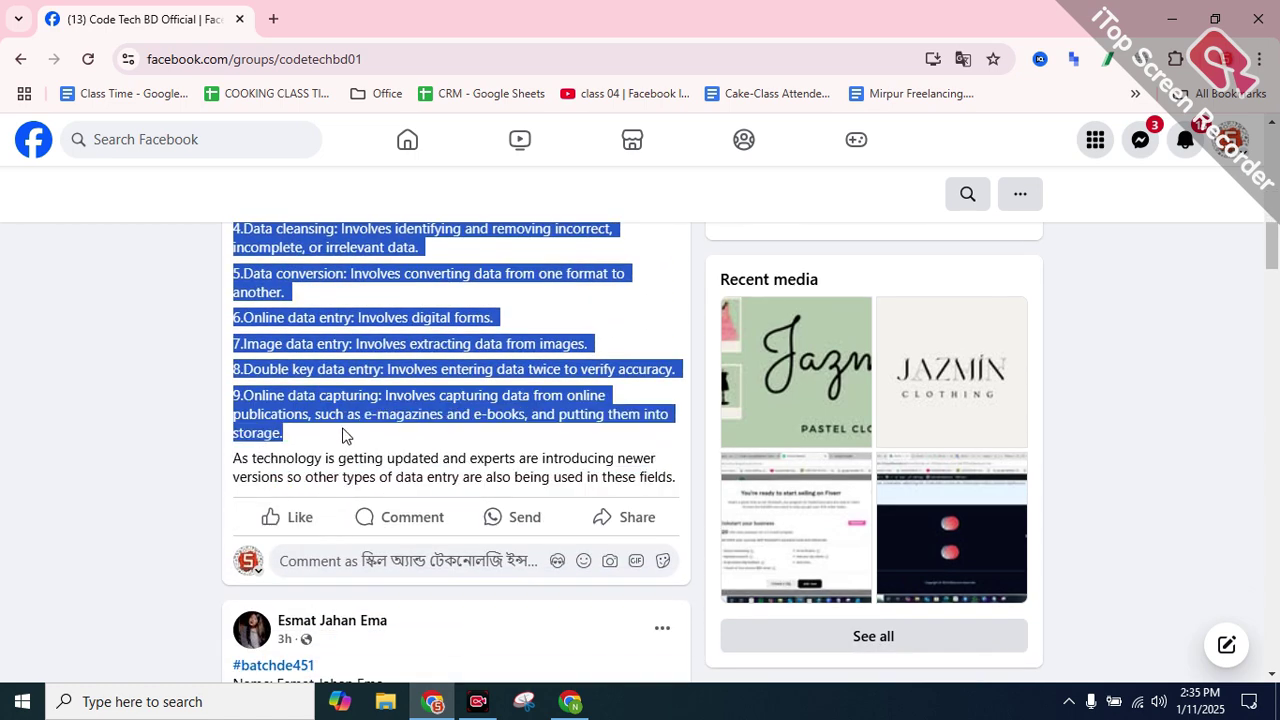
right_click(364, 362)
left_click(432, 388)
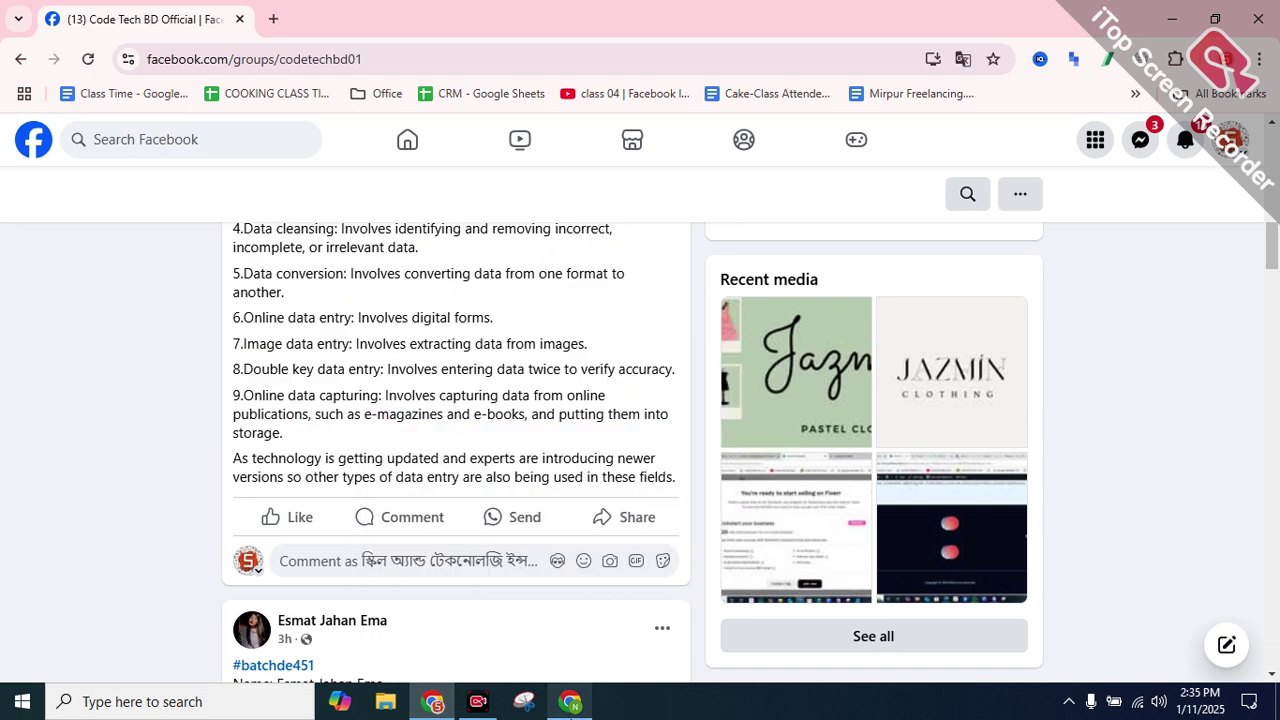
left_click(570, 701)
Replace the old text in ZeroGPT's detector box with the pasted nine-point data-entry list
left_click(140, 19)
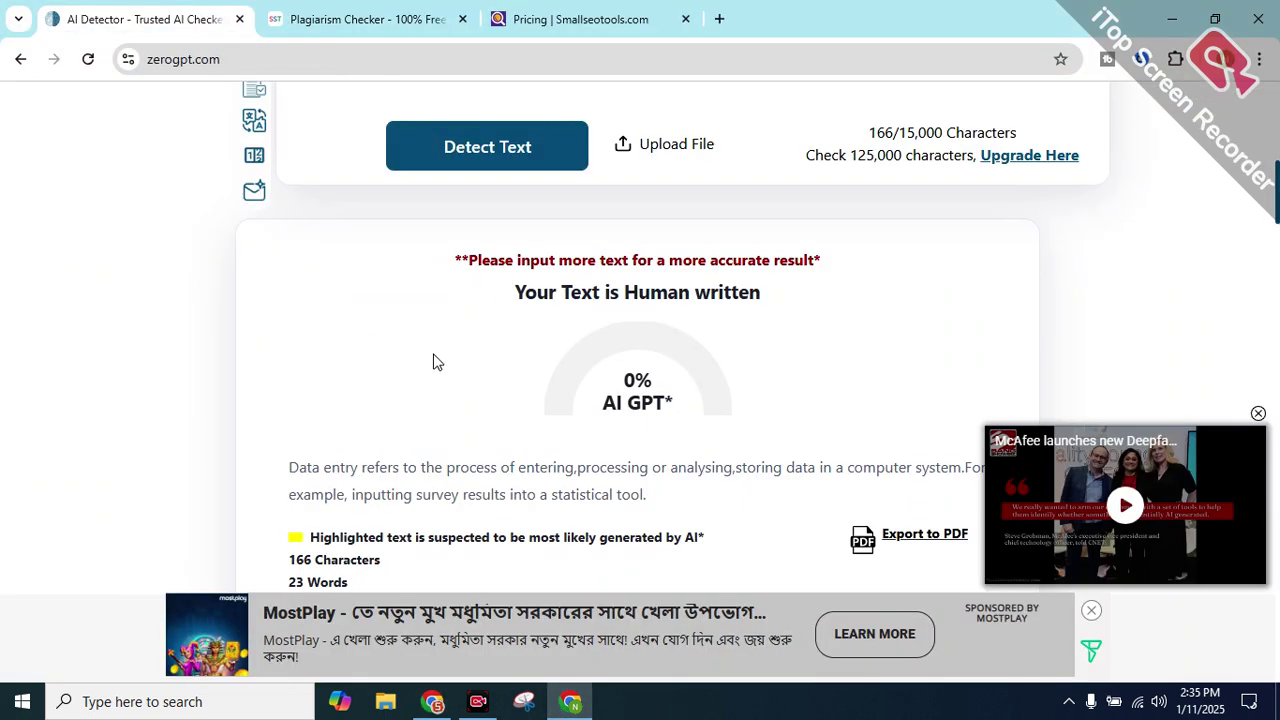
scroll(487, 280, "up", 4)
double_click(446, 366)
left_click_drag(705, 339, 220, 271)
left_click(220, 271)
left_click_drag(308, 313, 723, 329)
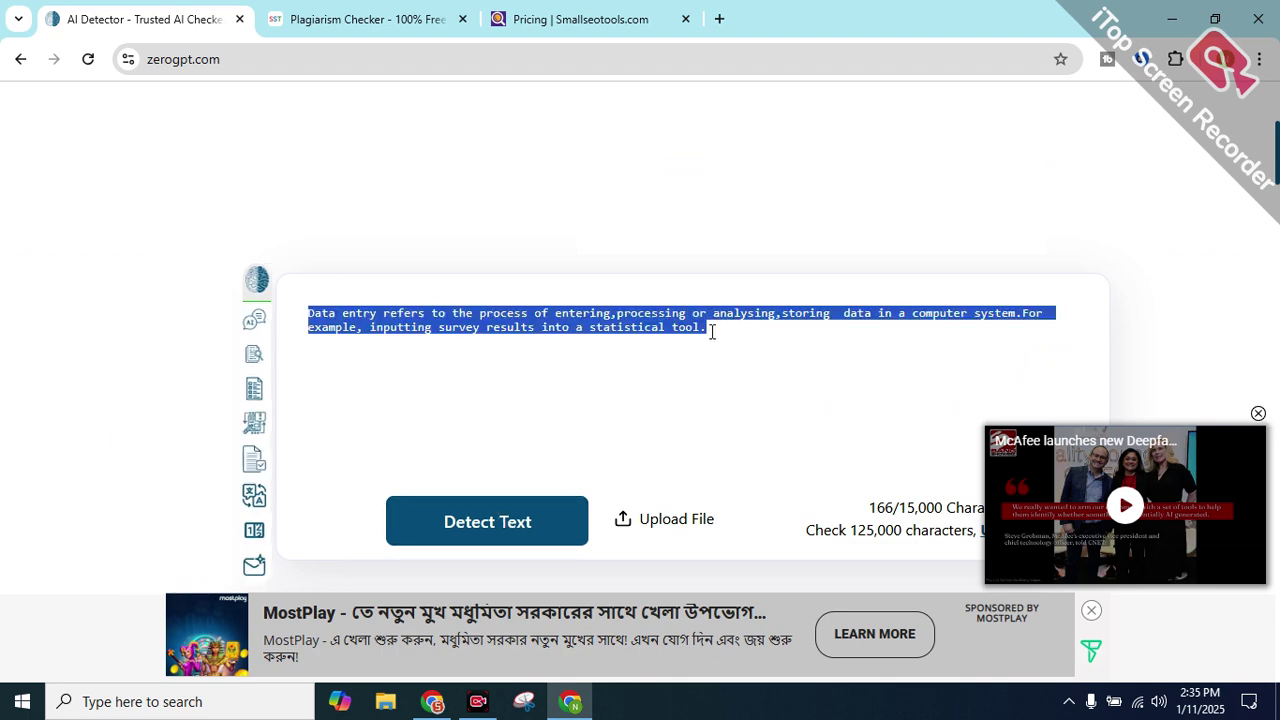
key("ctrl+v")
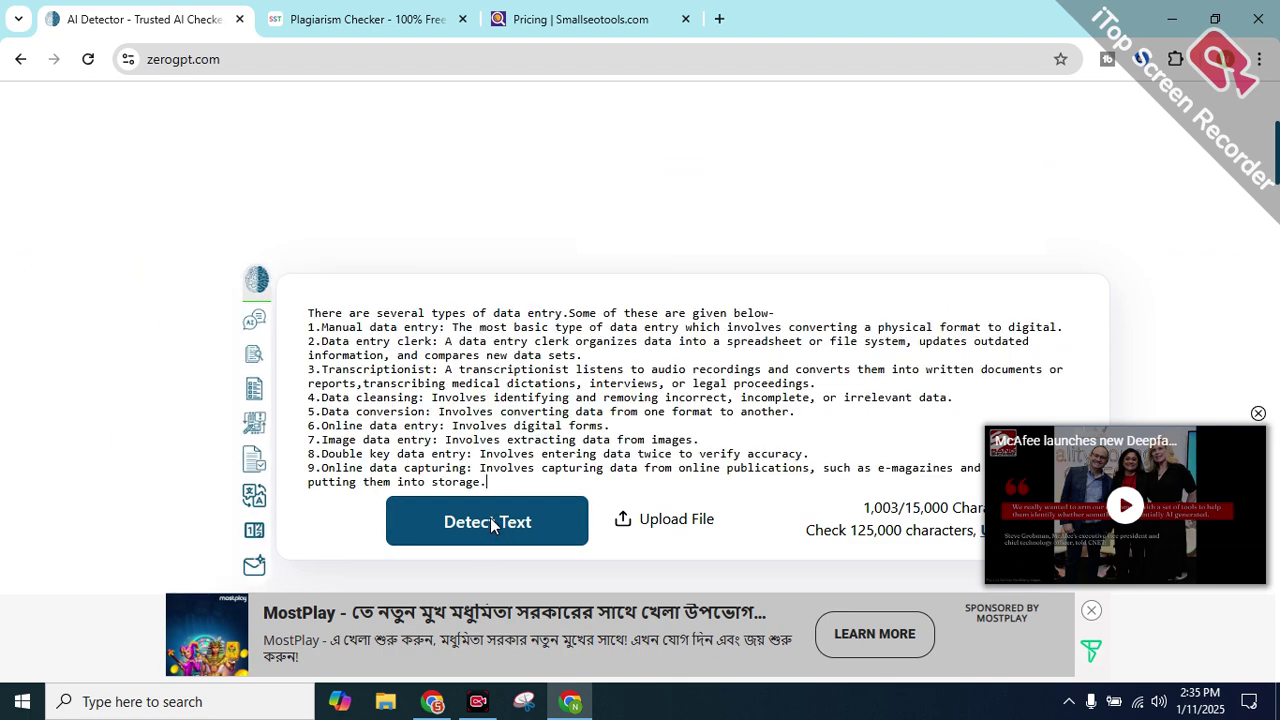
Review the 59.71% AI GPT result, with items 1–5 flagged as AI-generated
scroll(476, 434, "down", 2)
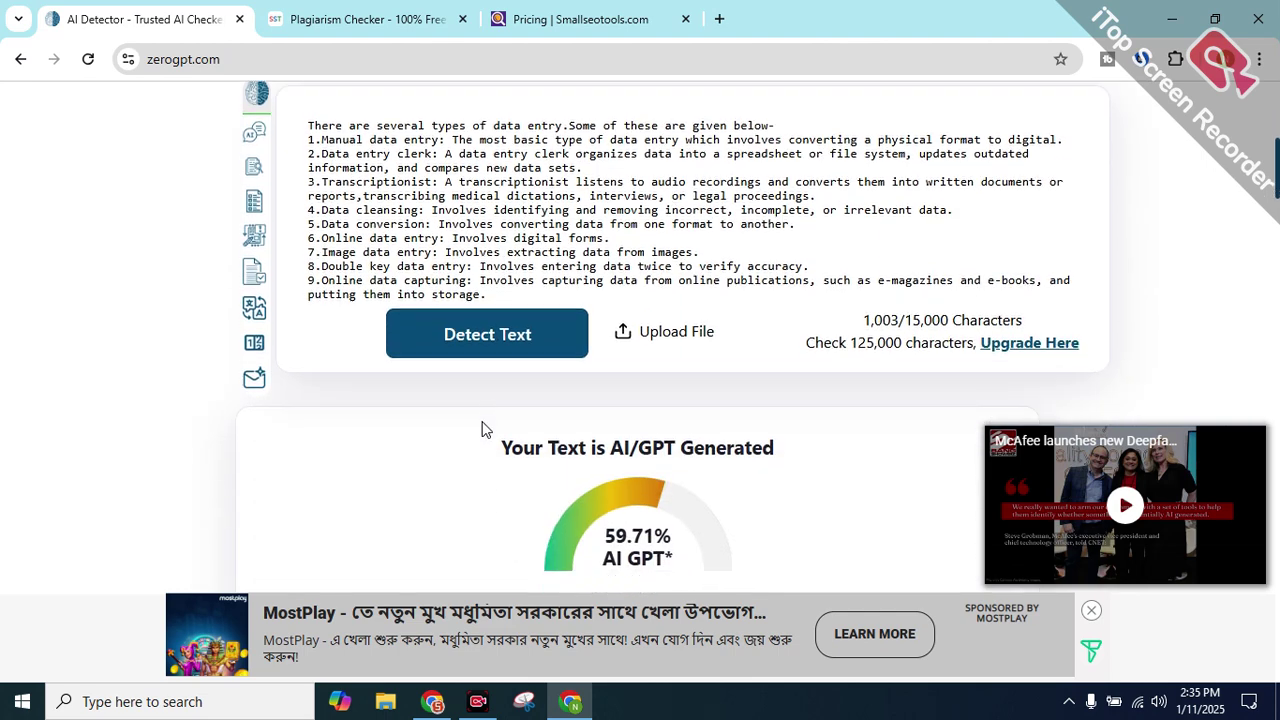
scroll(521, 368, "down", 1)
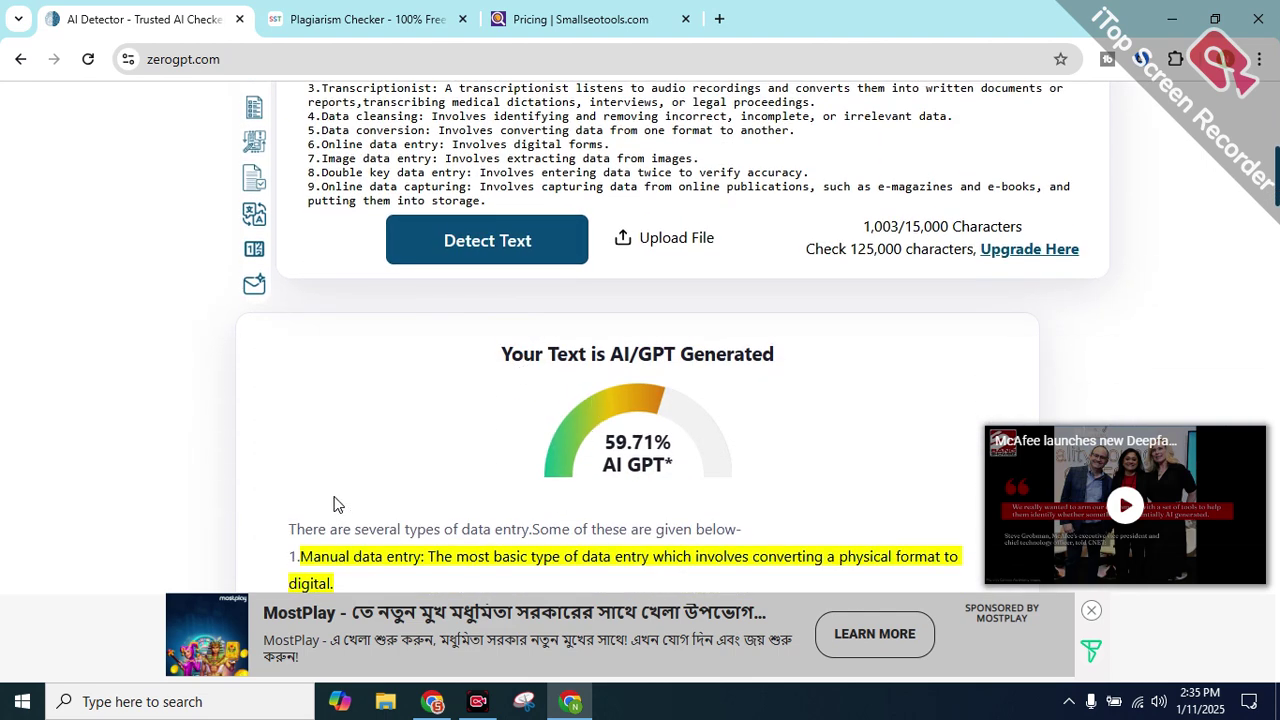
scroll(335, 500, "down", 2)
left_click_drag(302, 369, 782, 558)
scroll(338, 383, "down", 3)
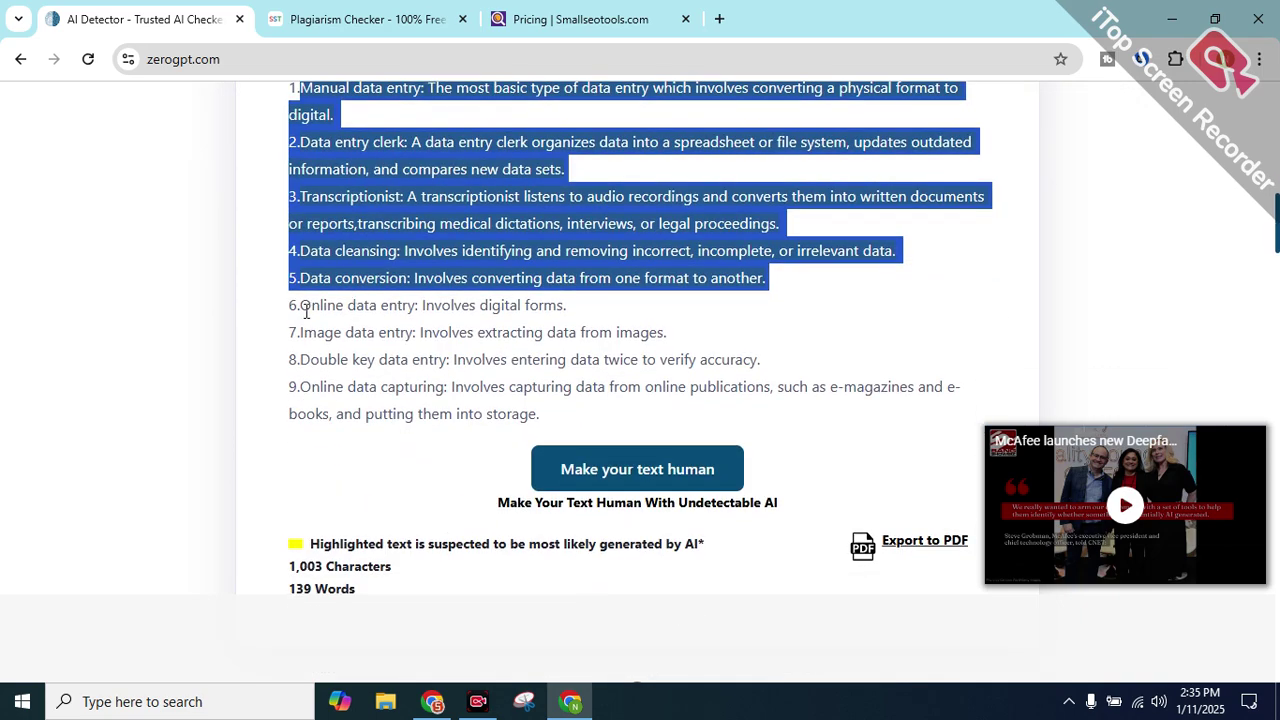
left_click_drag(302, 308, 490, 386)
left_click(464, 378)
scroll(536, 366, "up", 2)
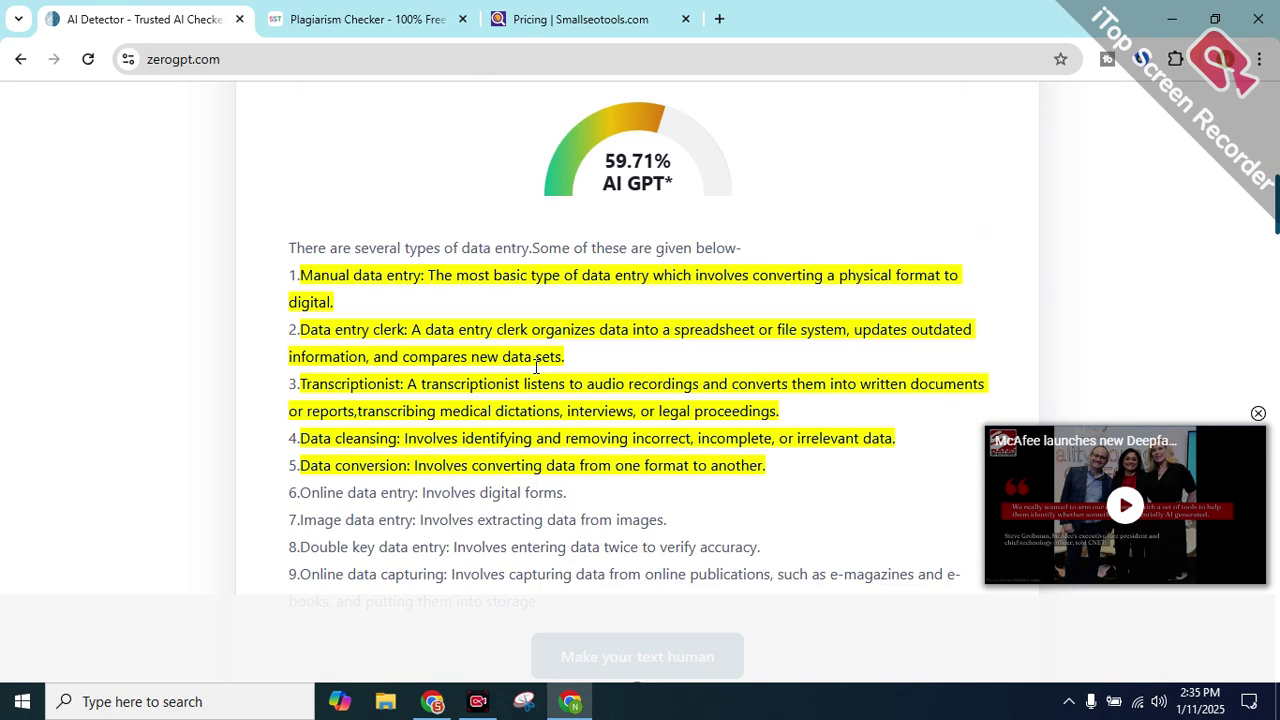
scroll(536, 366, "up", 1)
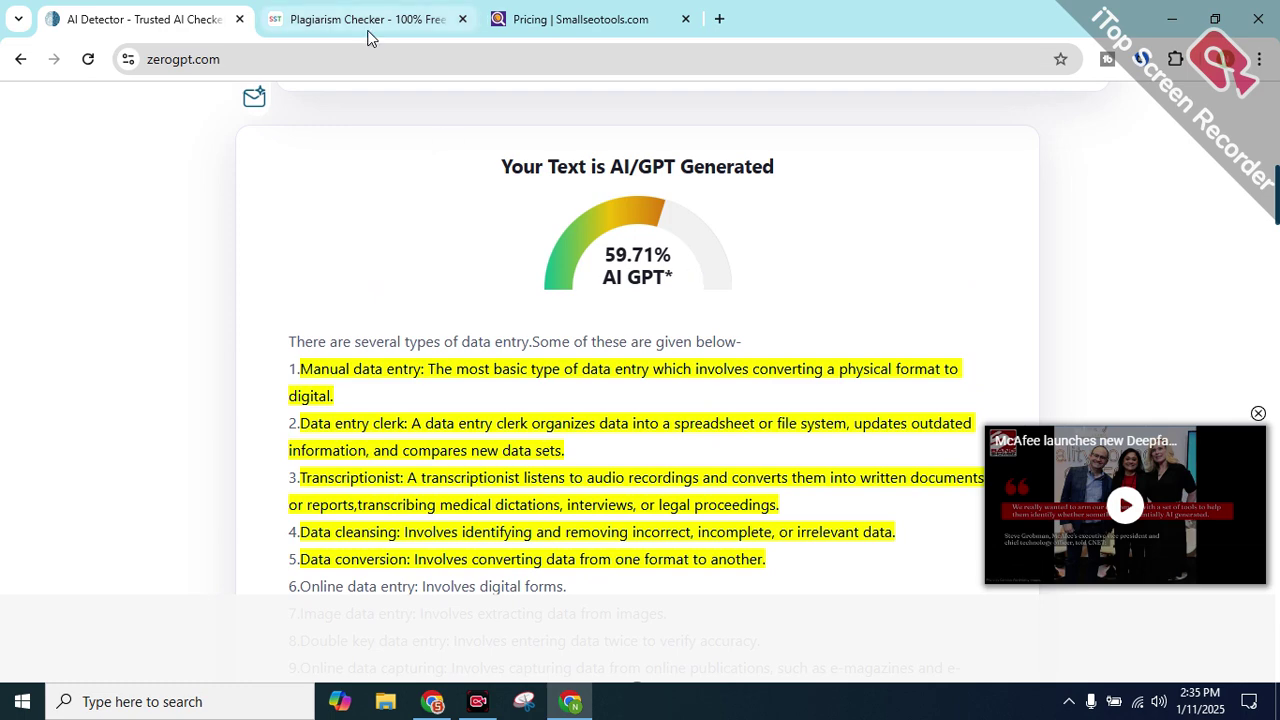
left_click(366, 30)
Select the checked paragraph in the plagiarism results, briefly opening clipboard history
scroll(300, 471, "up", 4)
scroll(474, 296, "up", 7)
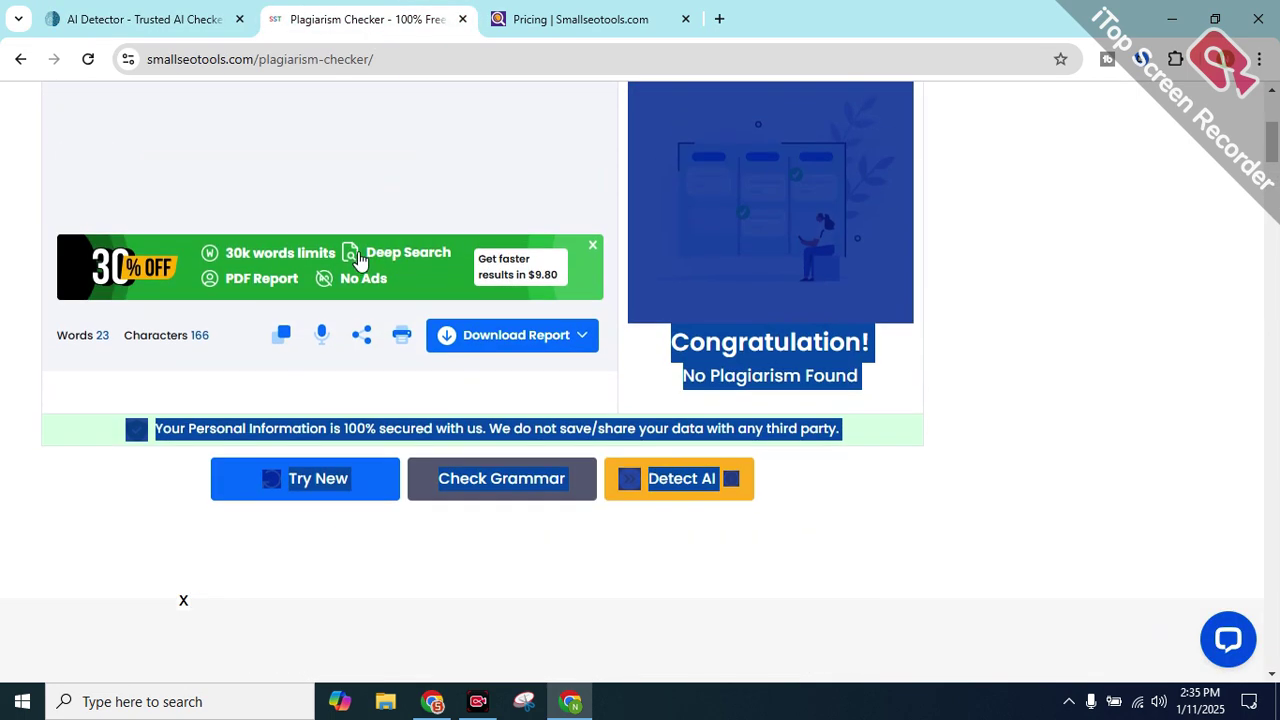
left_click_drag(432, 291, 57, 259)
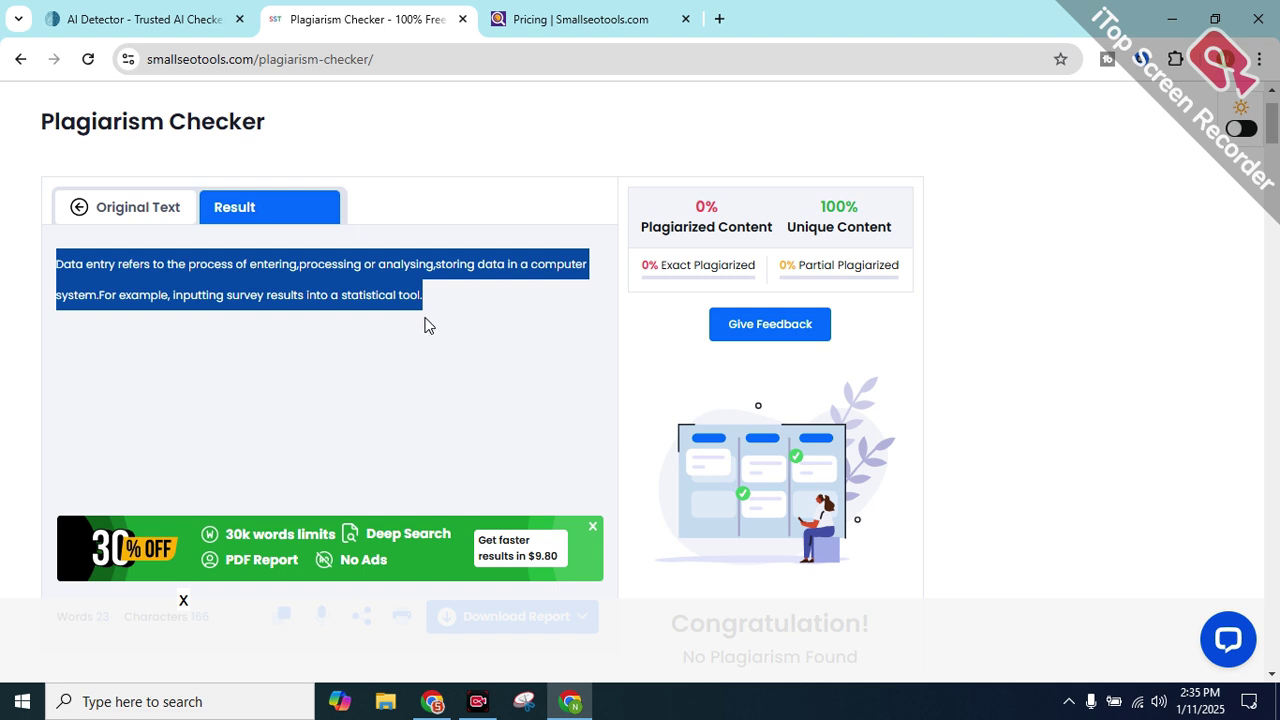
key("super+v")
left_click(517, 258)
left_click(460, 300)
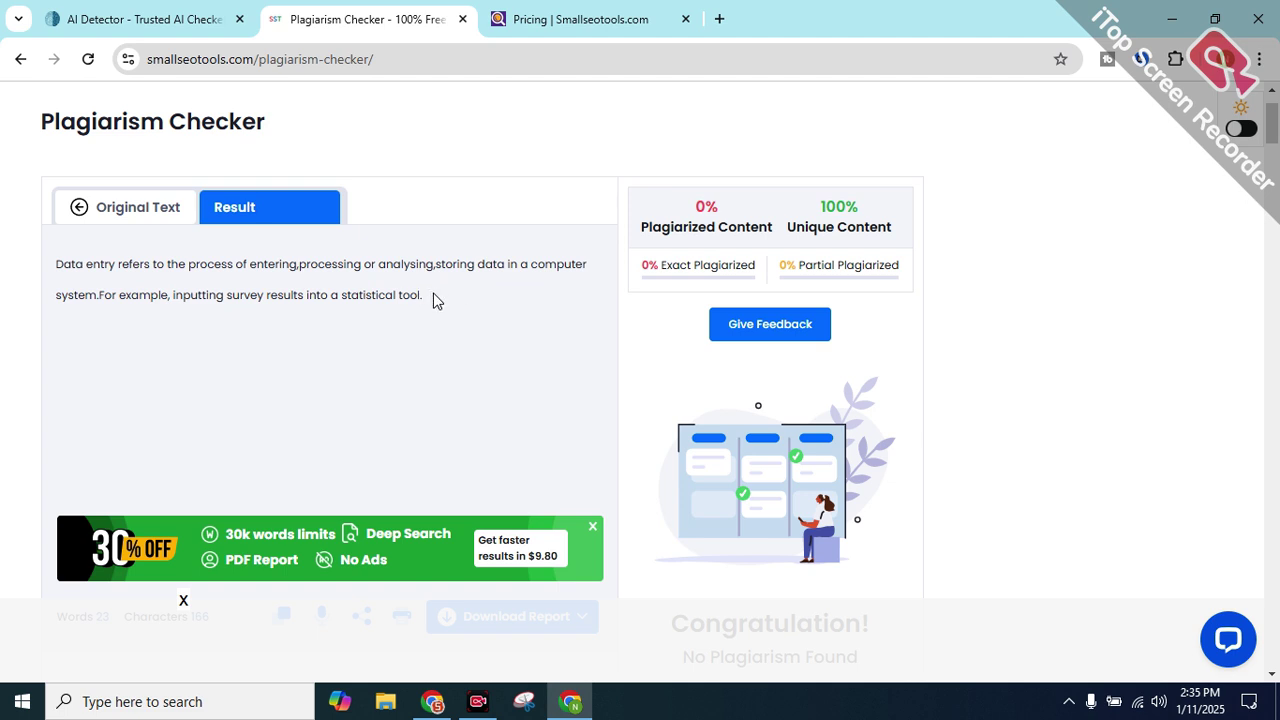
left_click_drag(422, 294, 71, 277)
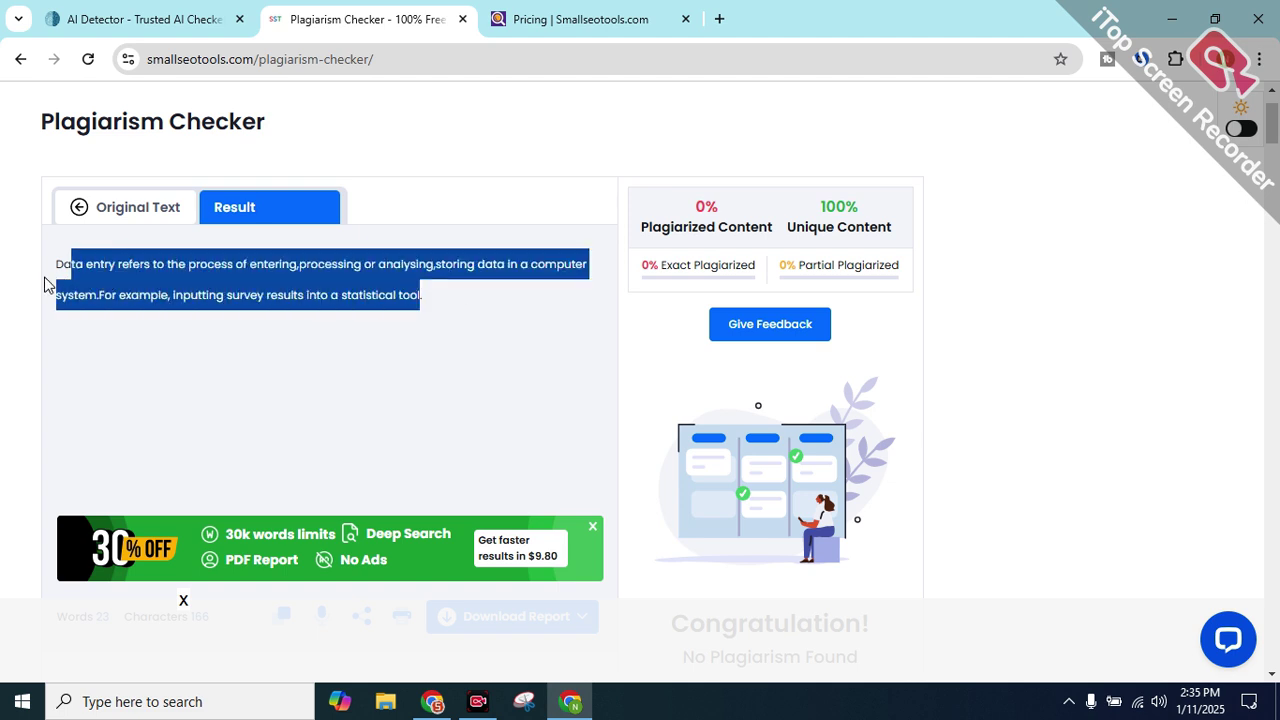
left_click(2, 287)
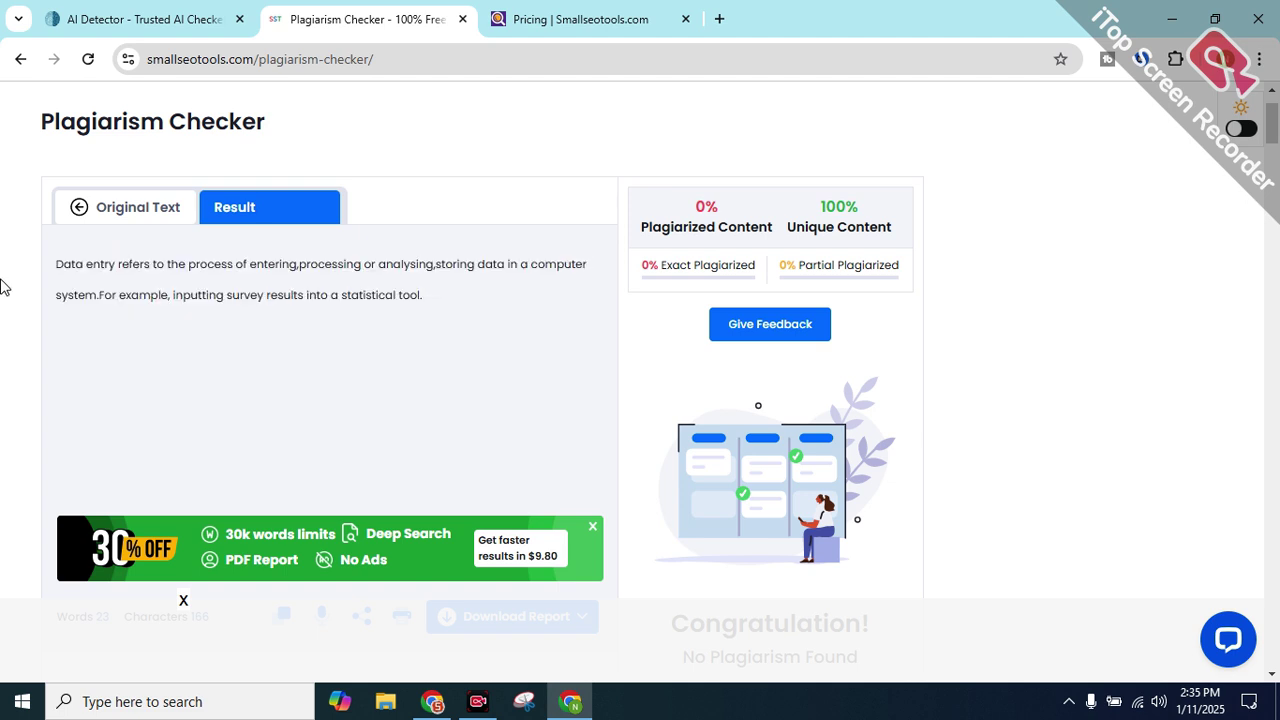
Return to the editable Original Text and select its data-entry paragraph
left_click(113, 222)
double_click(268, 285)
triple_click(434, 271)
left_click(2, 264)
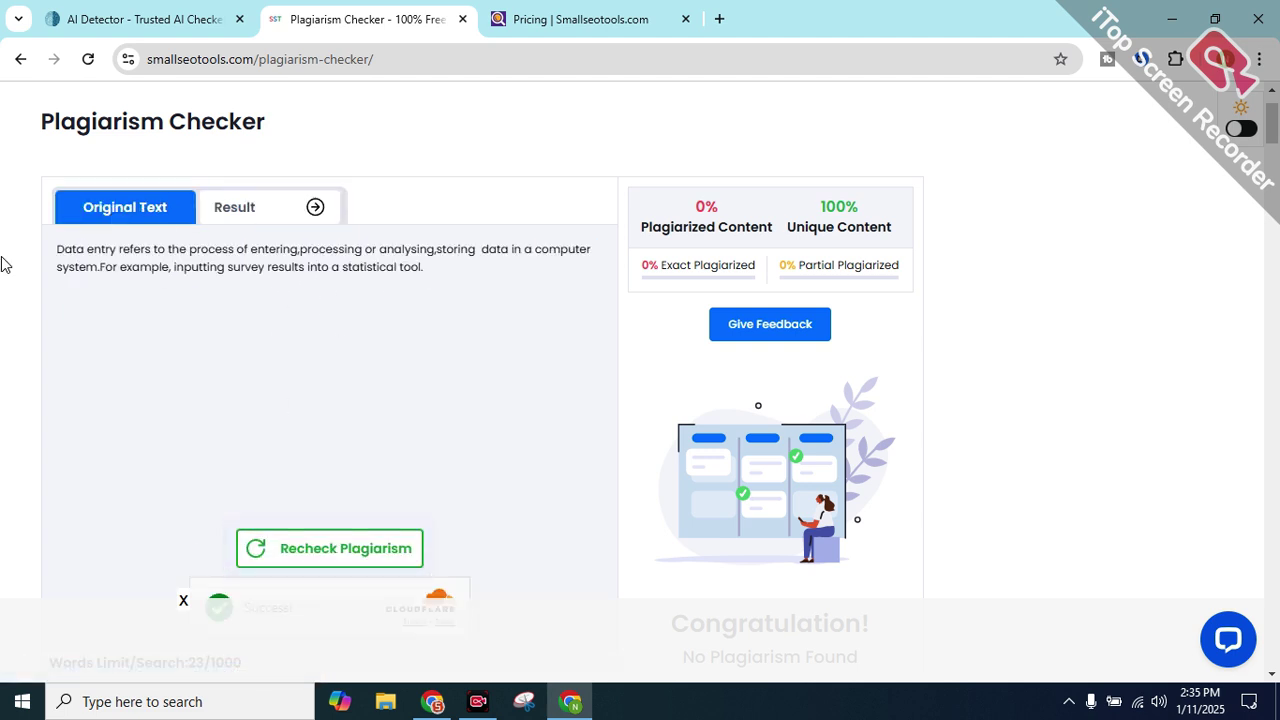
key("super+v")
key("Escape")
triple_click(434, 269)
left_click(57, 250)
Replace the box's text with the nine-point list, then reset the checker with Try New
key("ctrl+a")
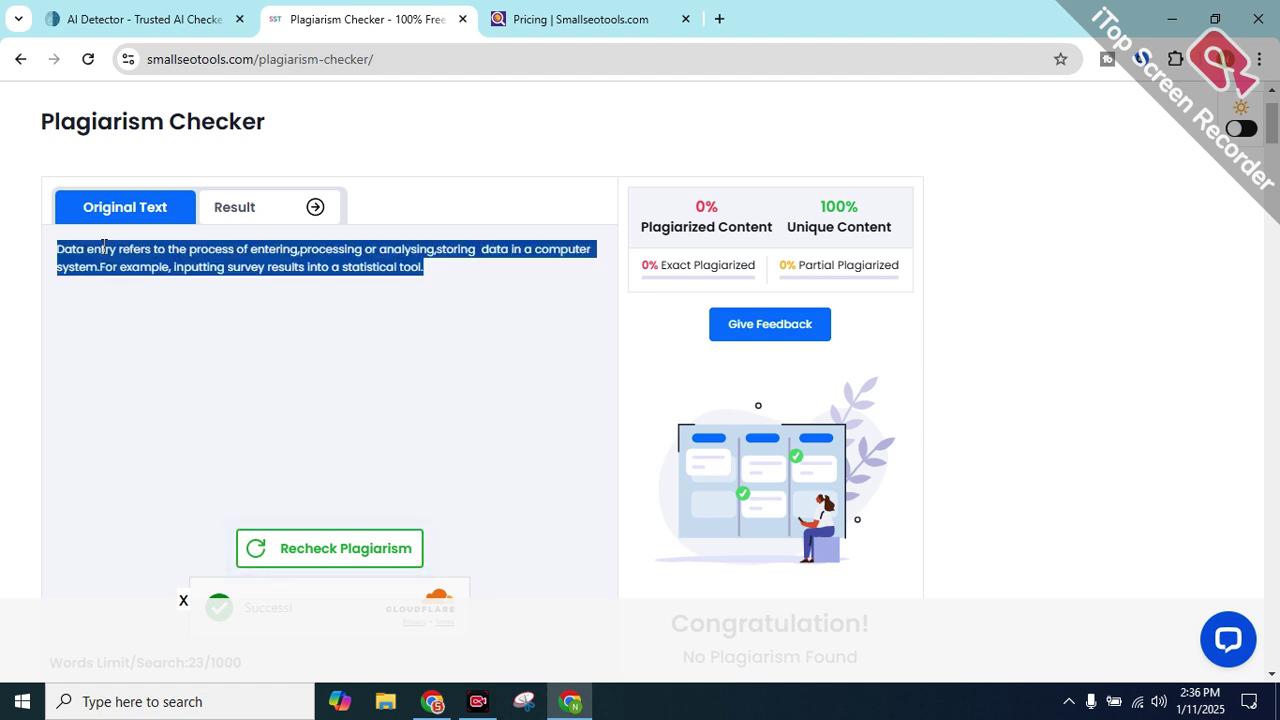
key("BackSpace")
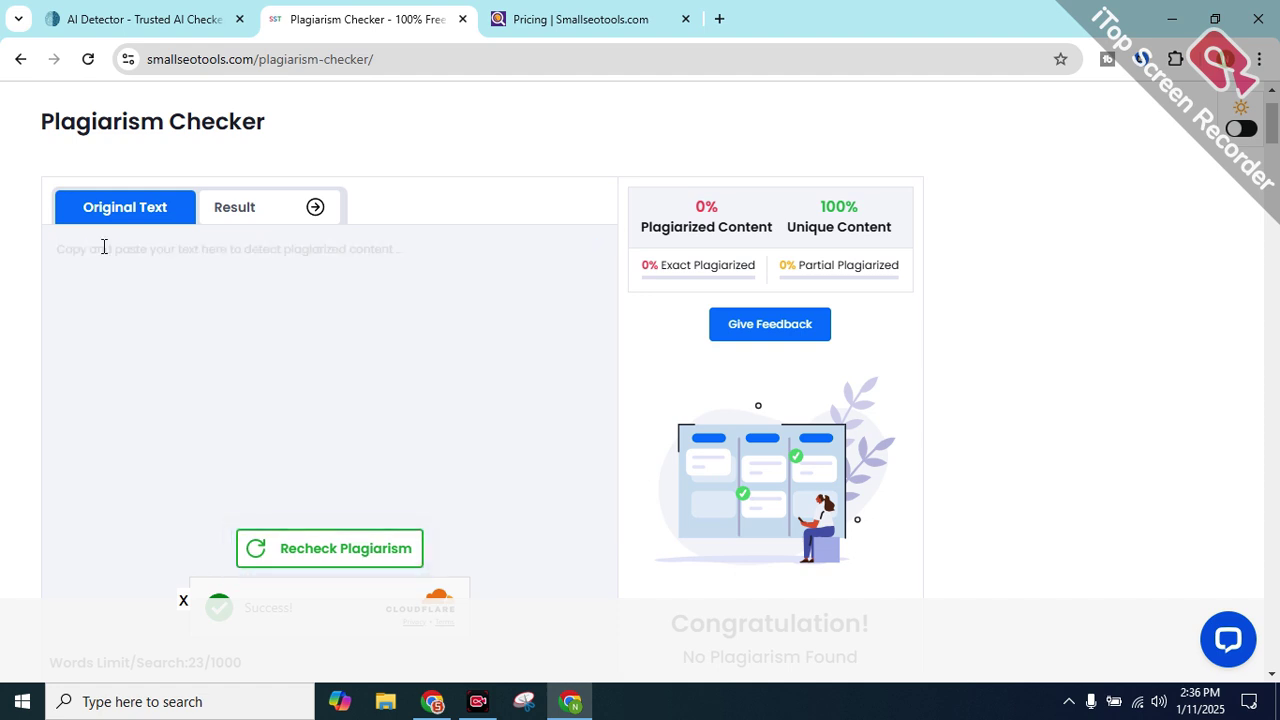
key("super+v")
left_click(148, 335)
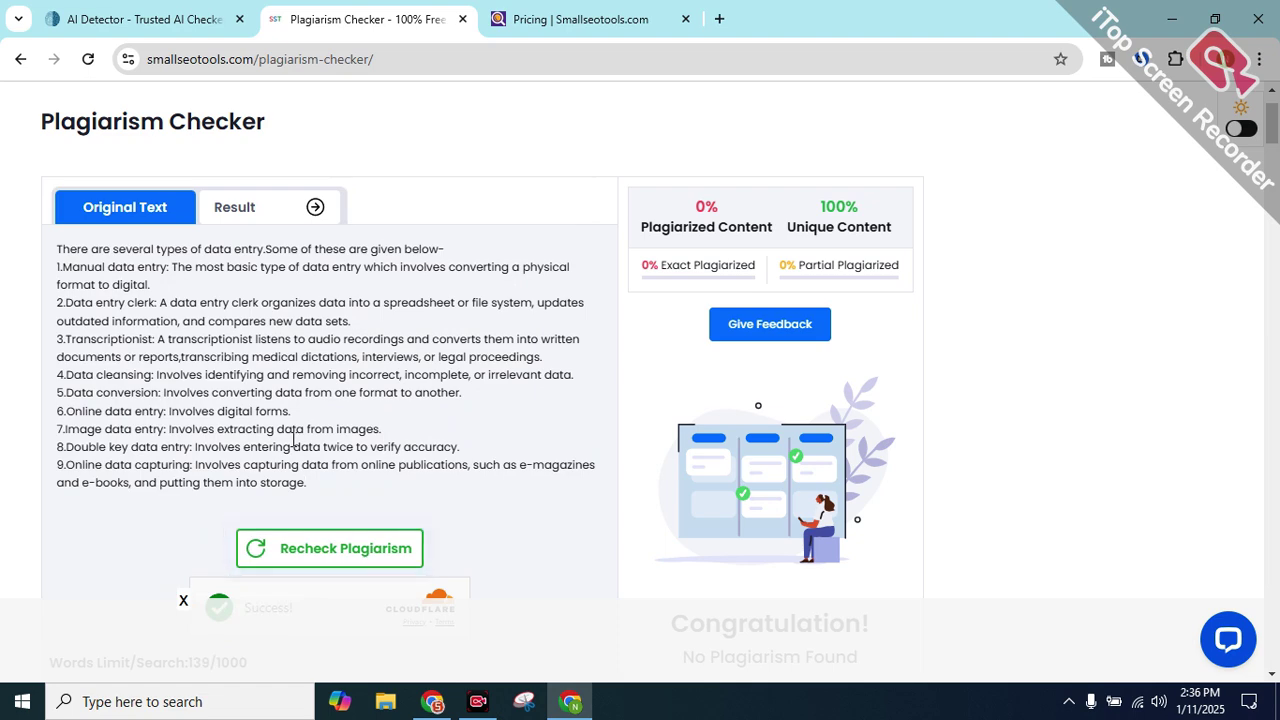
scroll(300, 480, "down", 2)
scroll(310, 485, "down", 1)
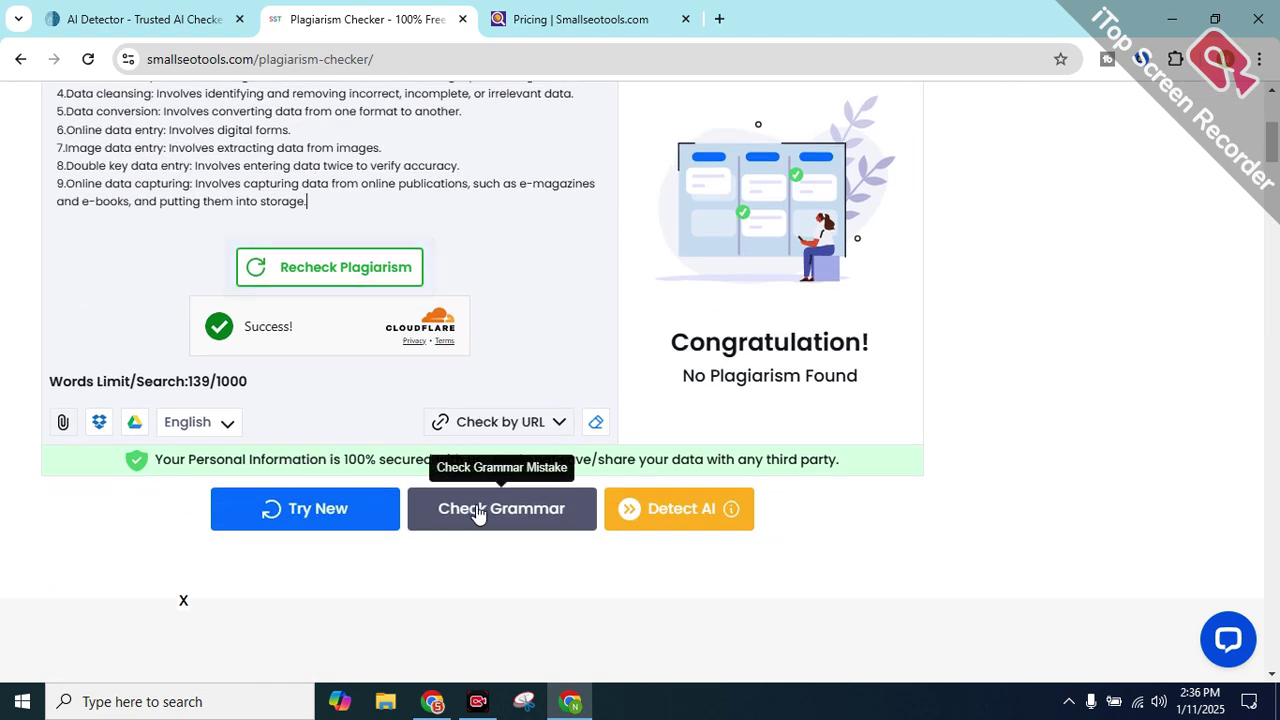
scroll(510, 510, "down", 2)
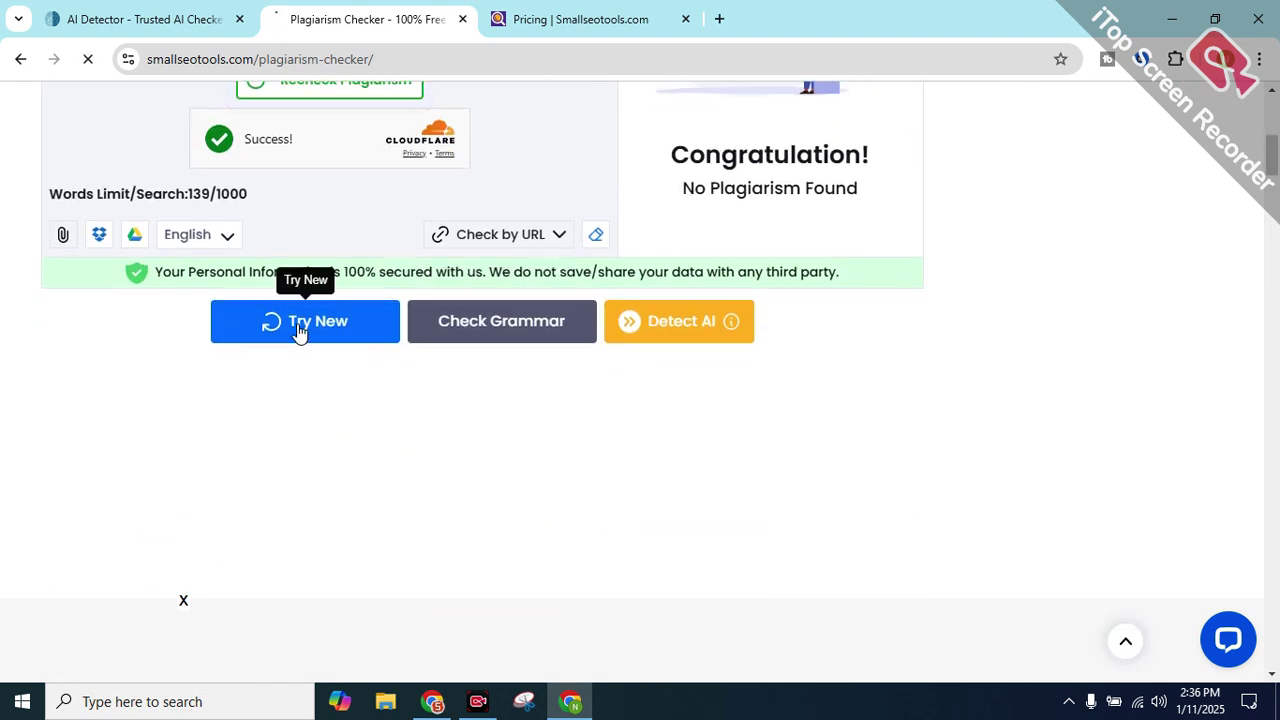
left_click(300, 330)
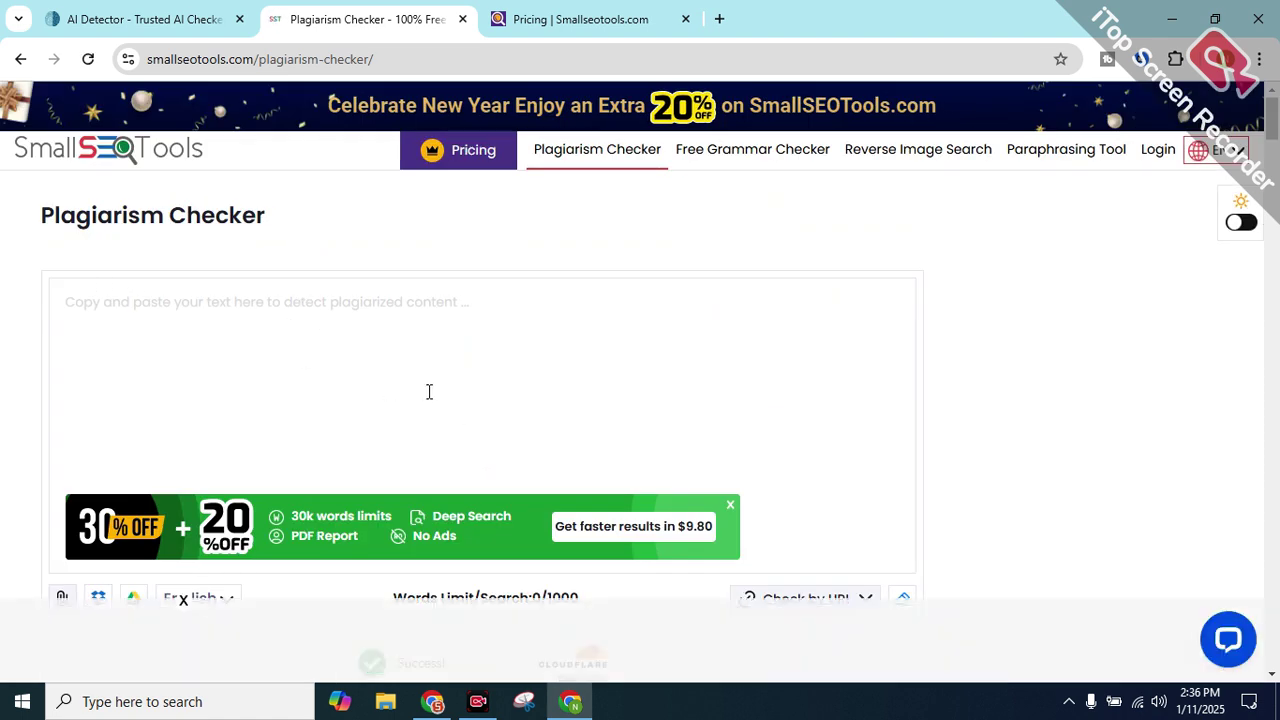
scroll(314, 378, "down", 10)
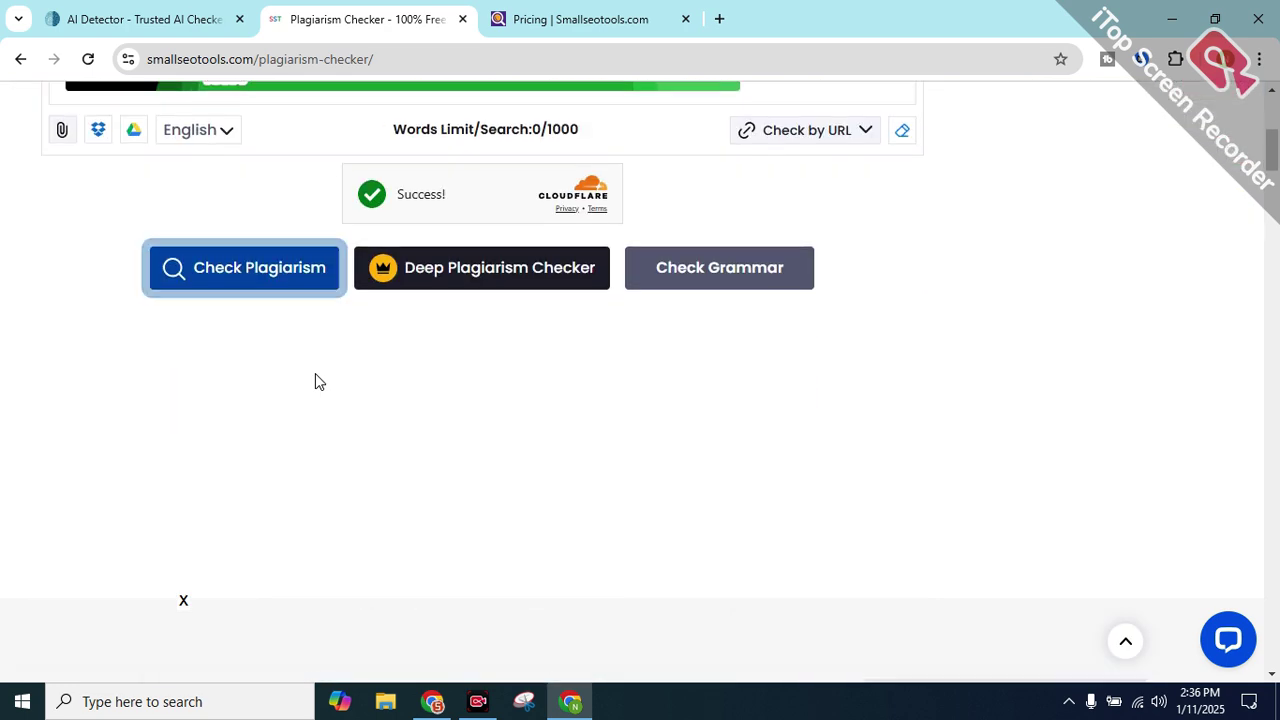